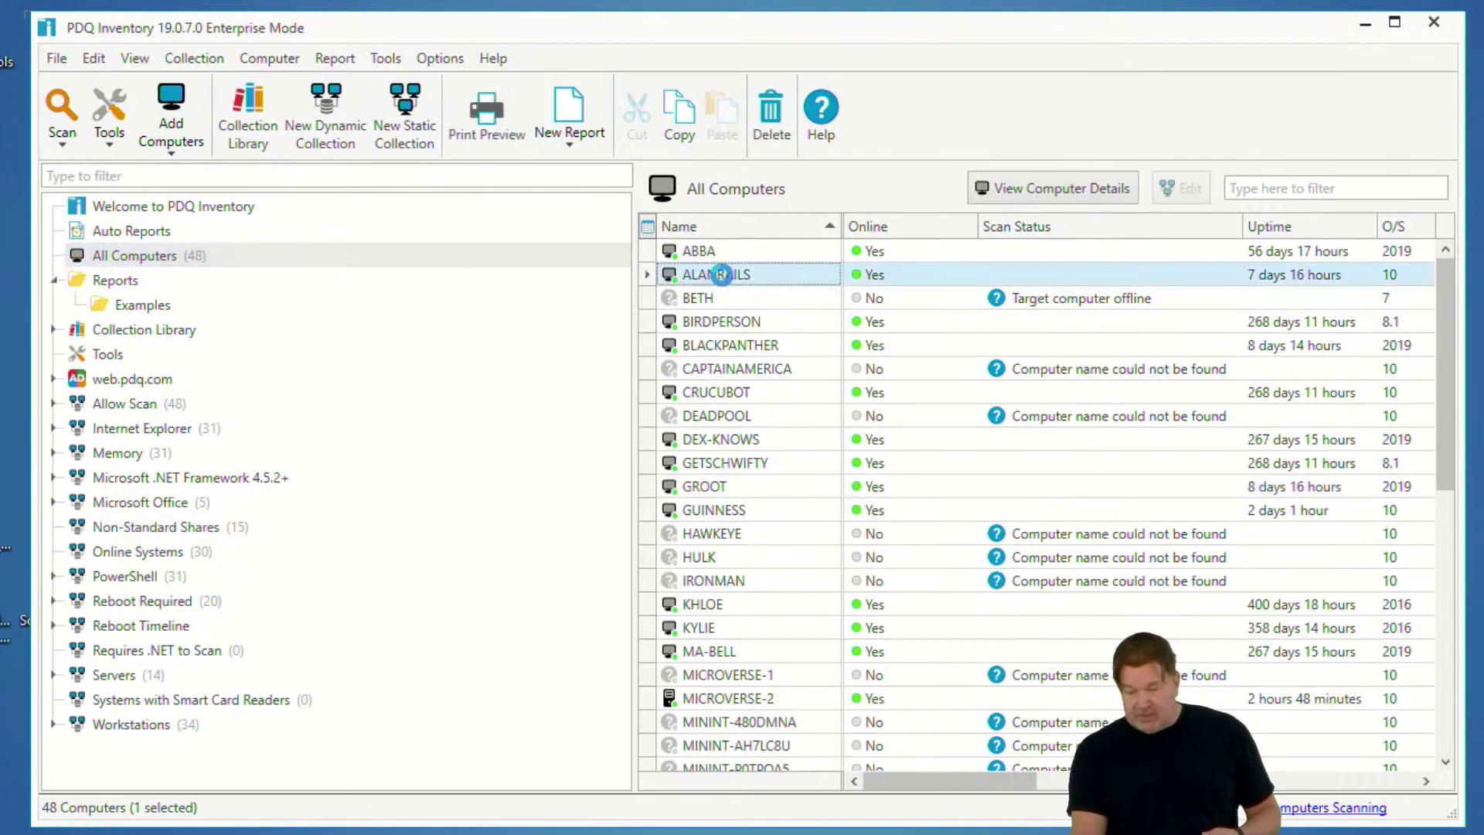
Step: Open the details of computer ALANRAILS and review its general computer information and installed applications
double_click(715, 275)
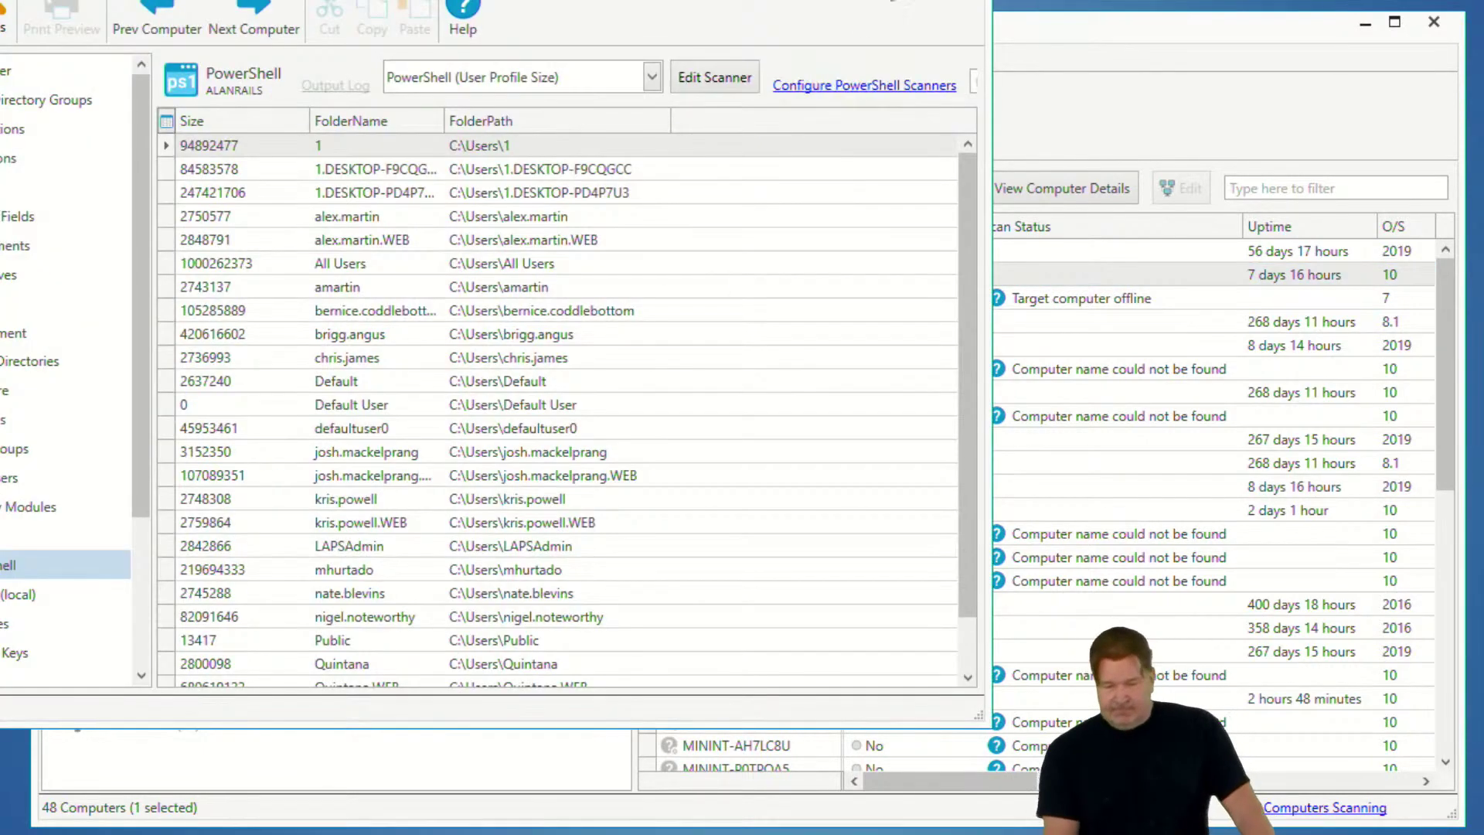
drag(919, 3, 1078, 38)
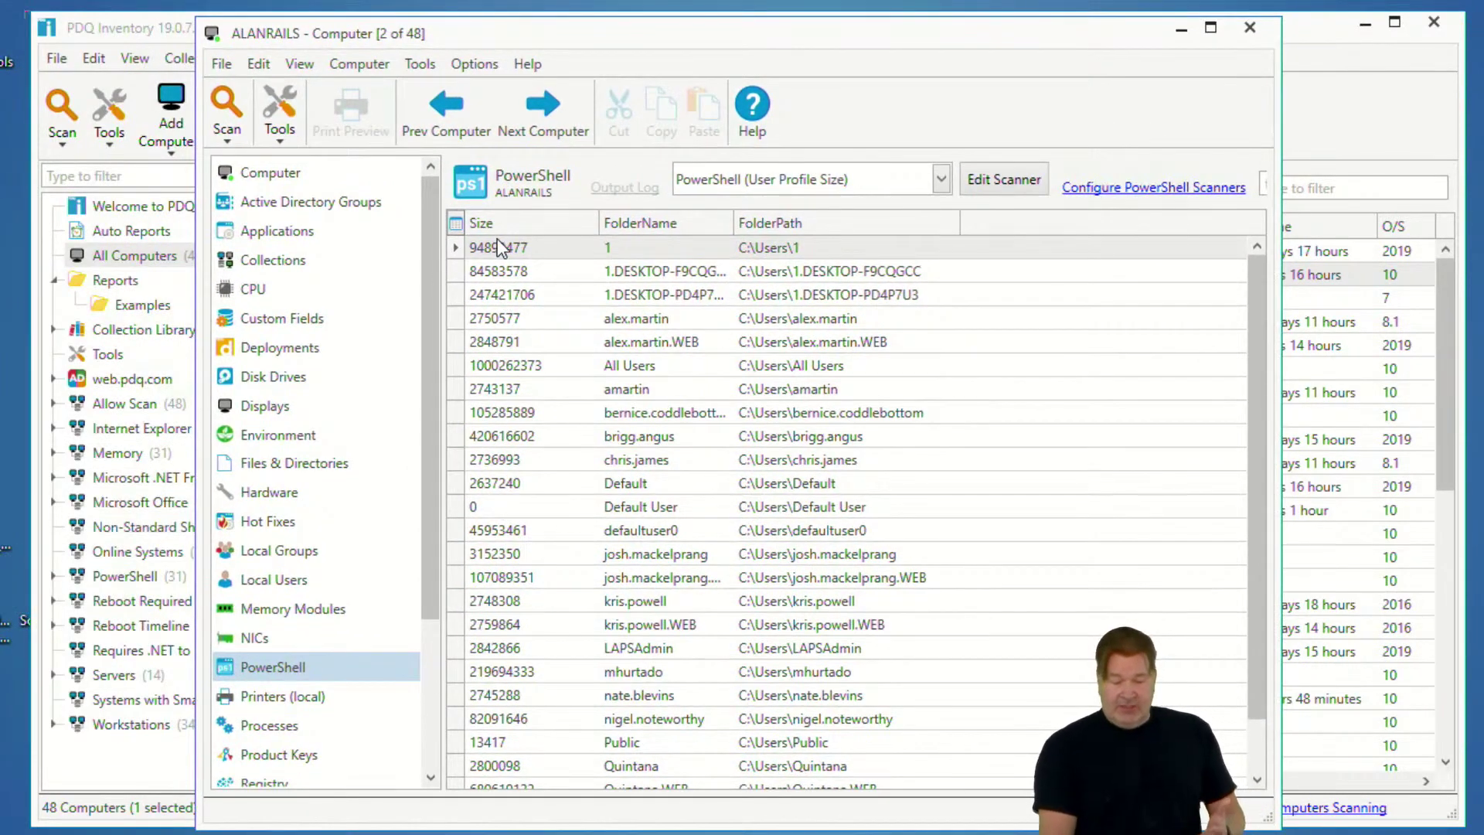
click(284, 168)
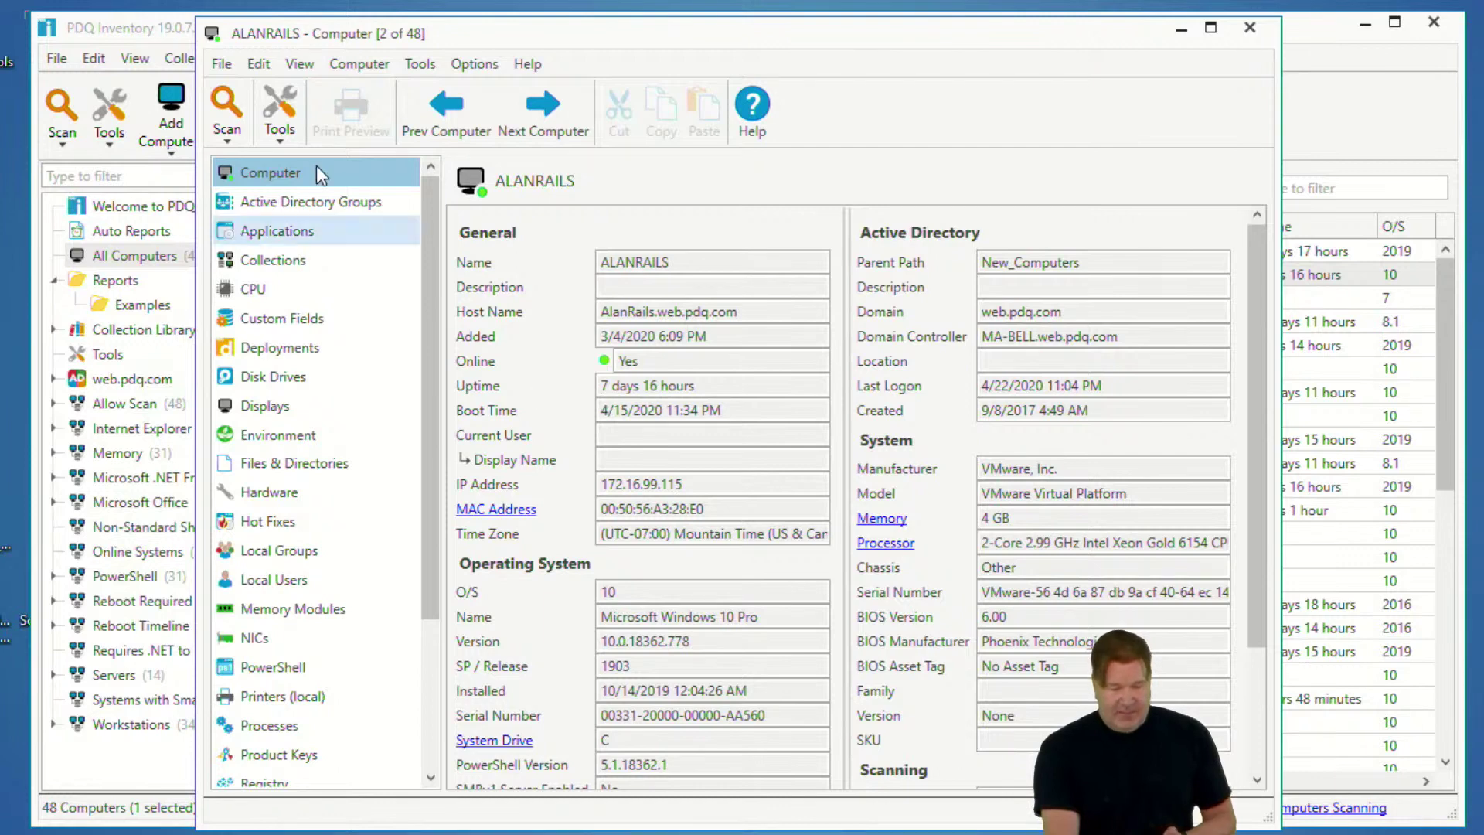
click(280, 231)
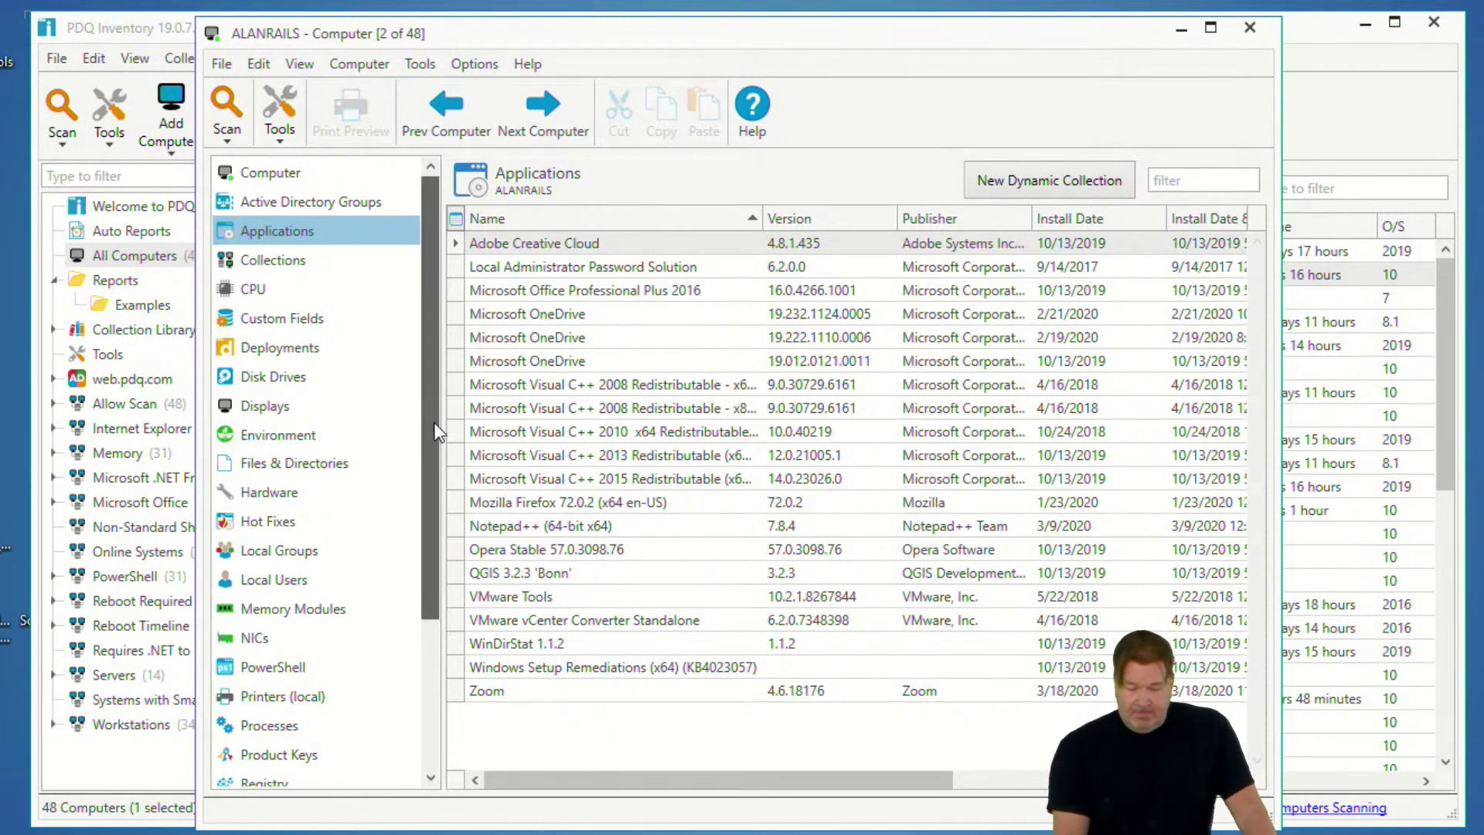
Step: Review the WMI scan data and available WMI scanners for ALANRAILS, and close its details window
drag(437, 433, 441, 499)
scroll(342, 702, down, 2)
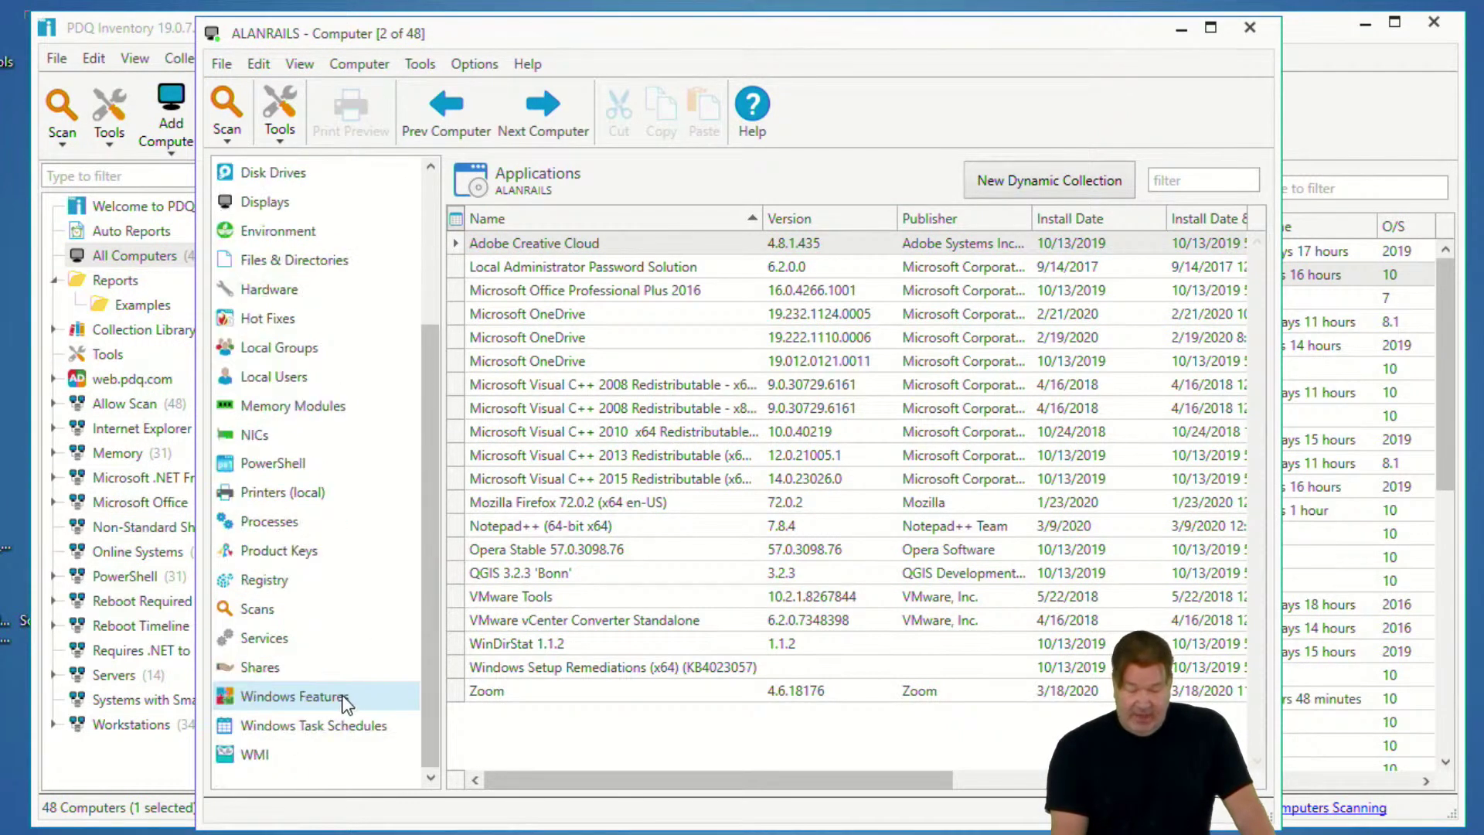
click(251, 753)
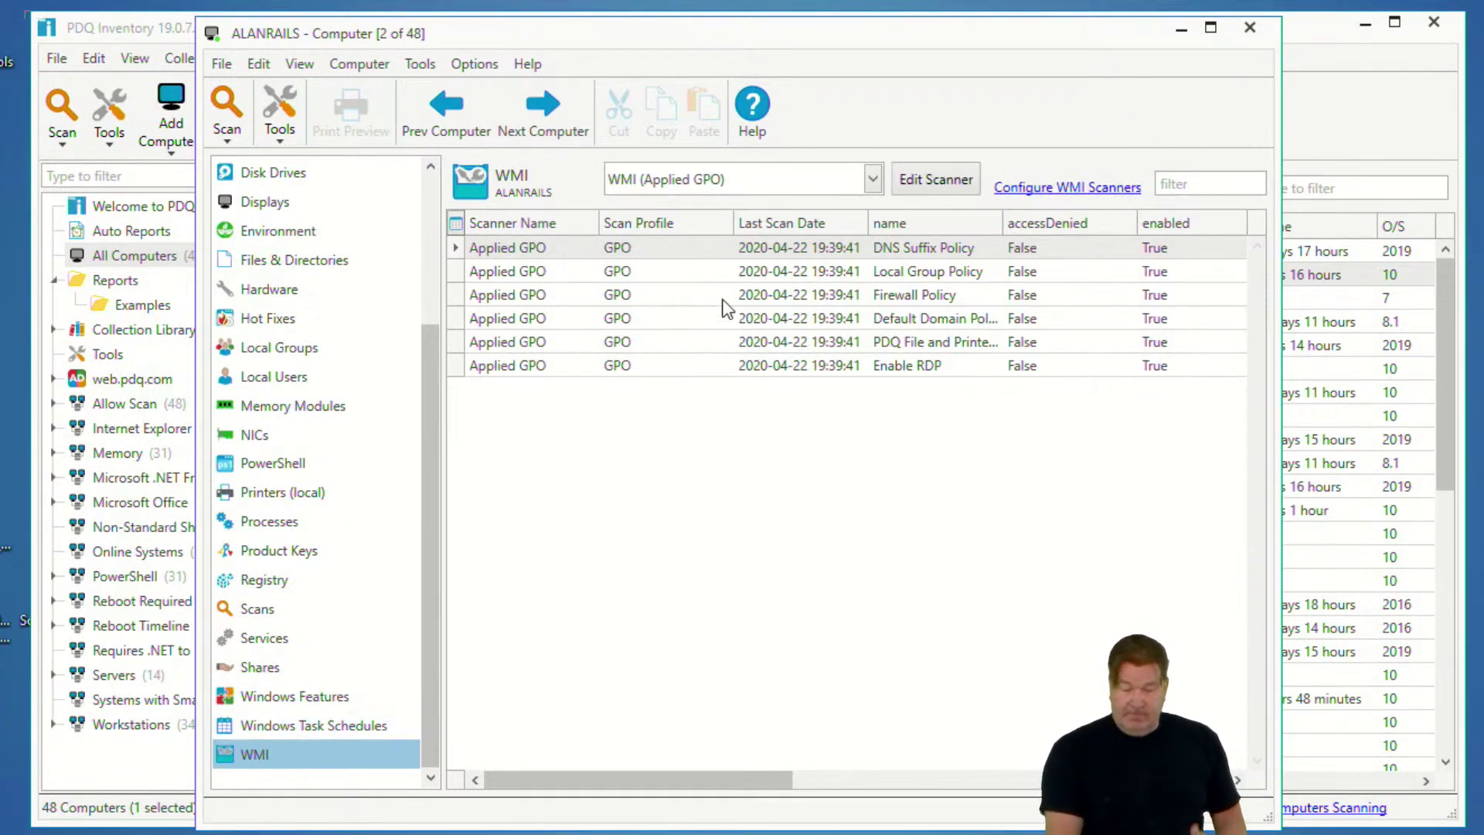
click(872, 179)
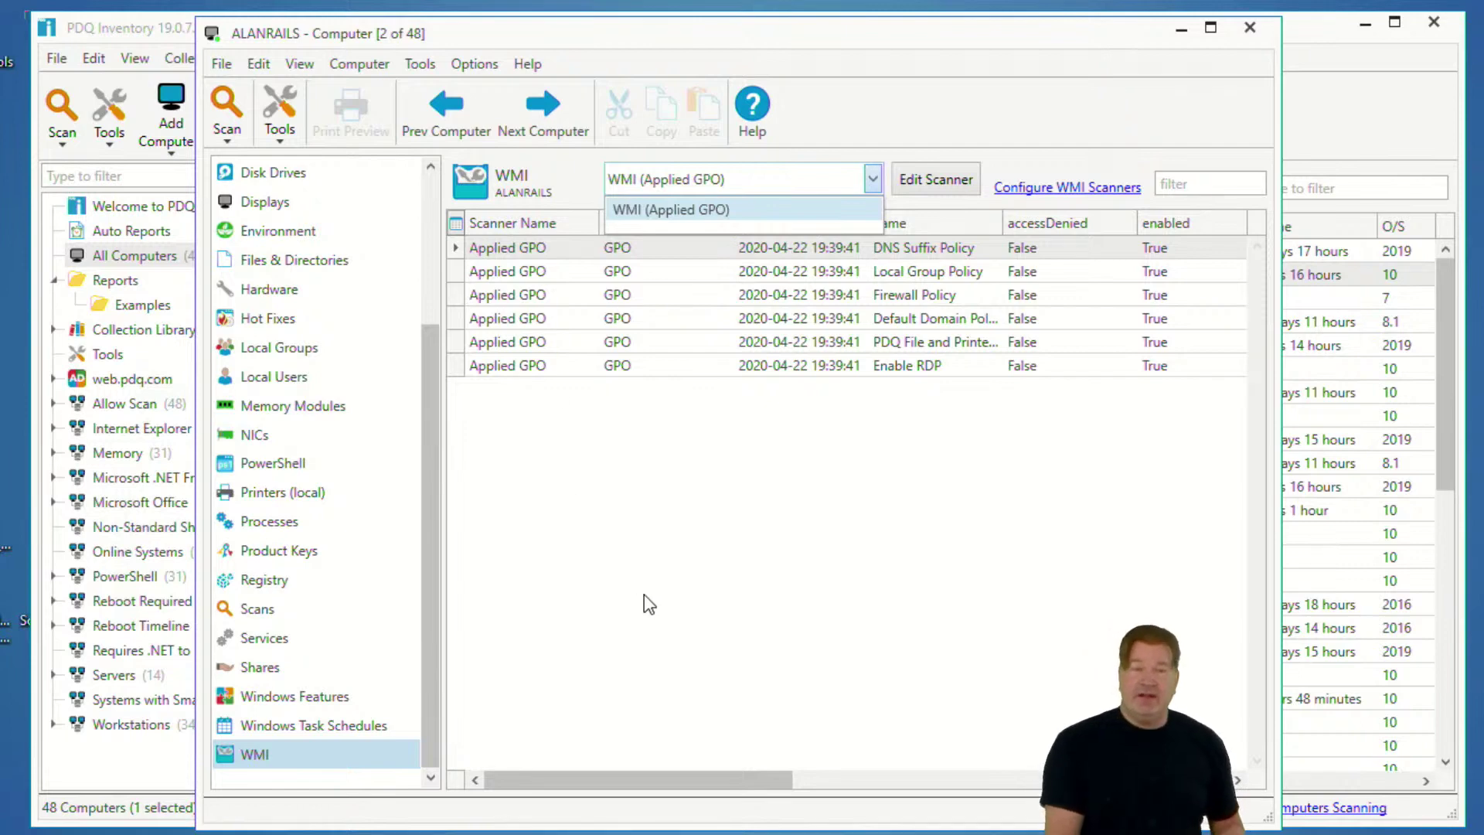
click(690, 730)
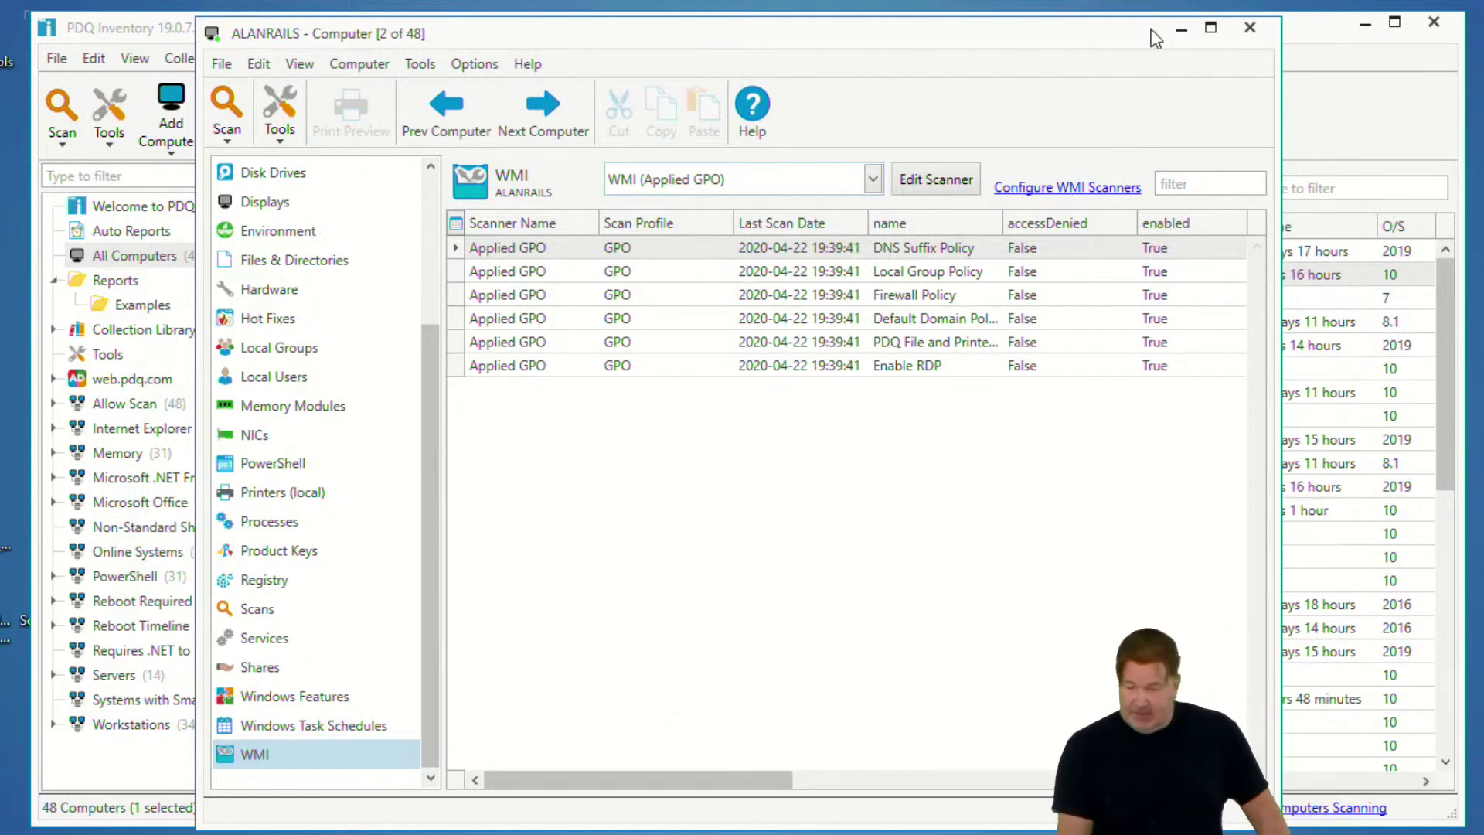
click(1252, 27)
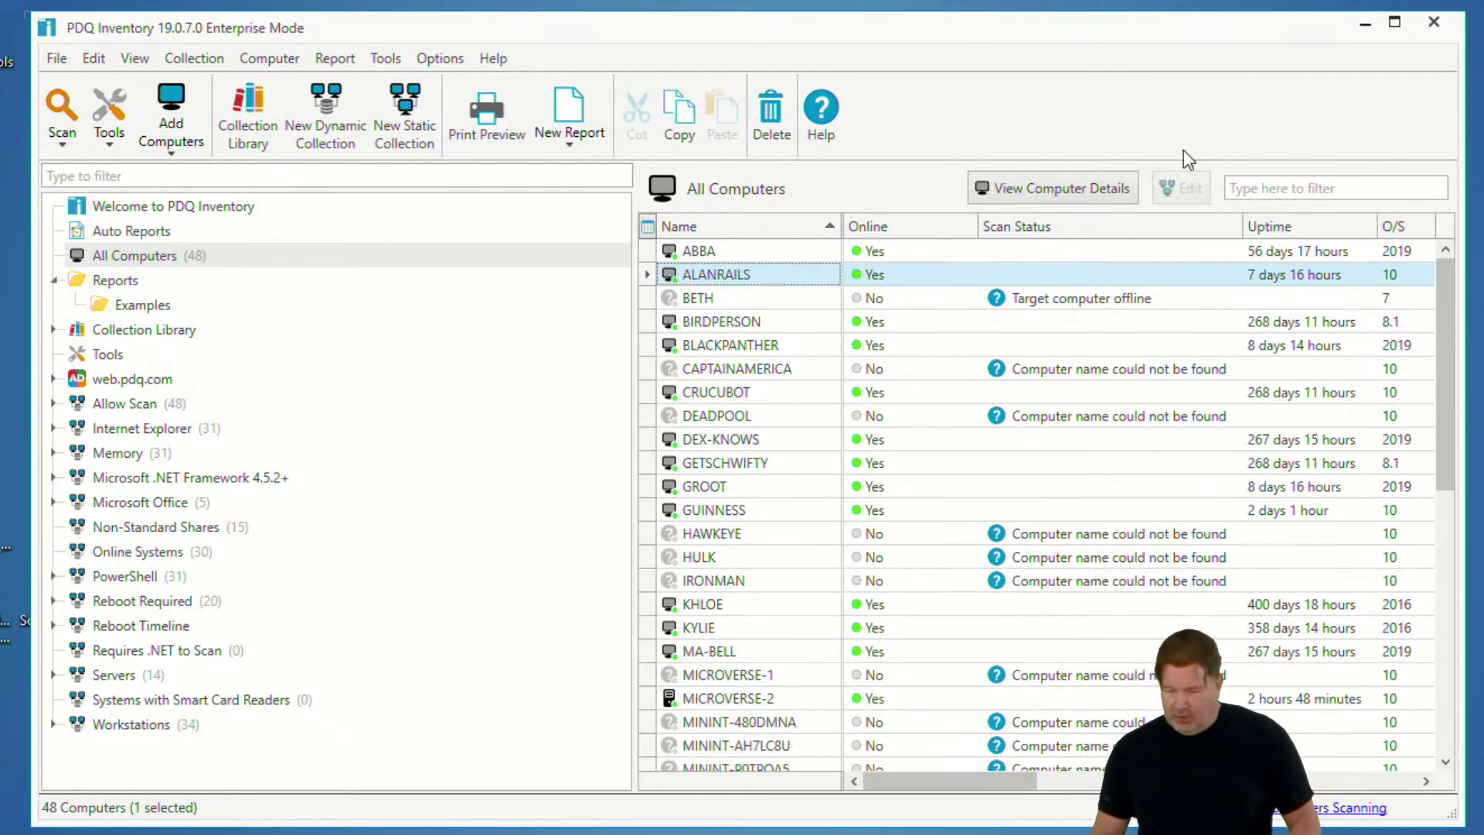
Step: Create a new basic report in the Examples folder and name it Old Apps
click(138, 310)
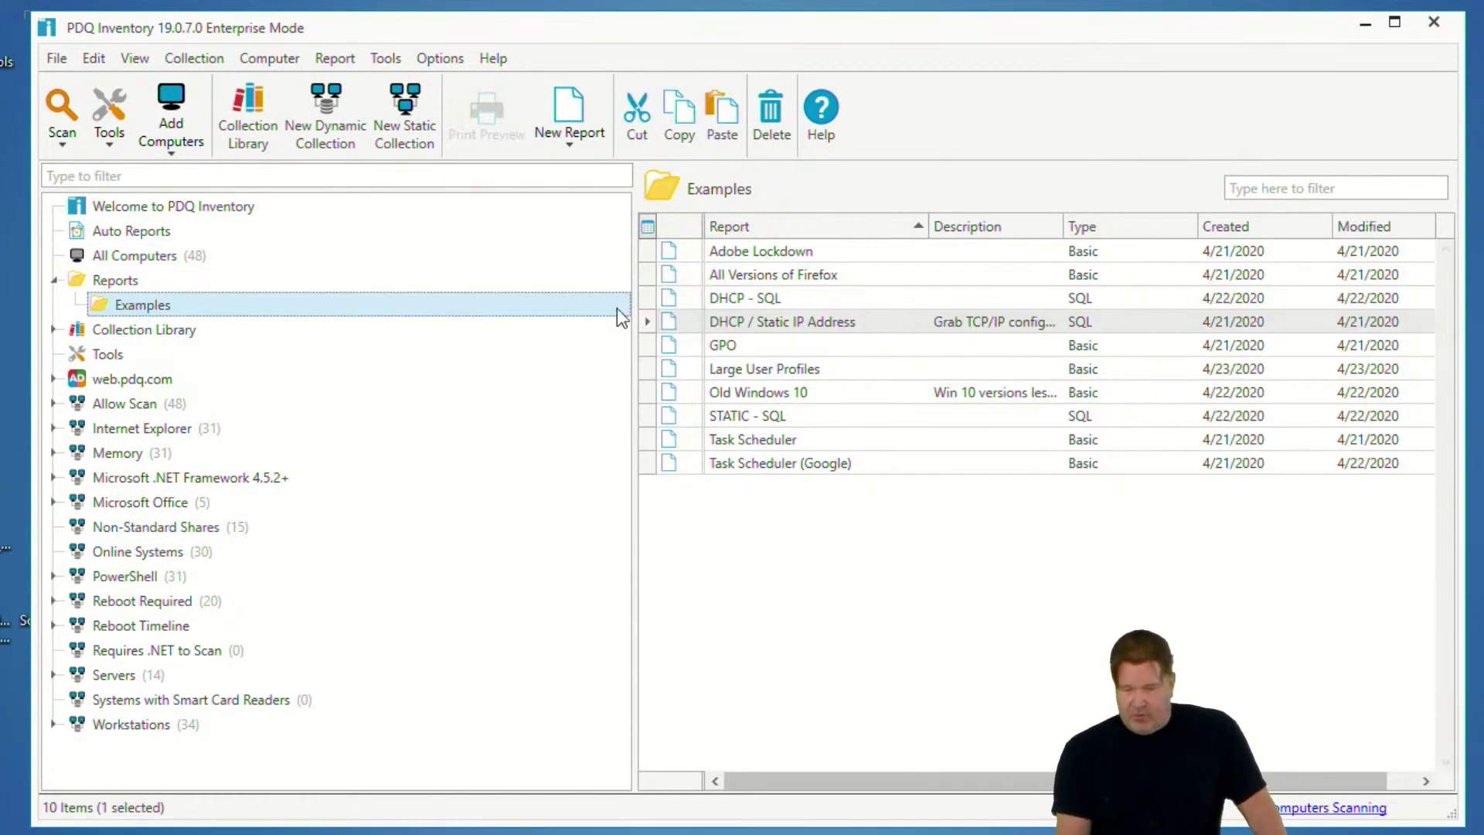
right_click(811, 509)
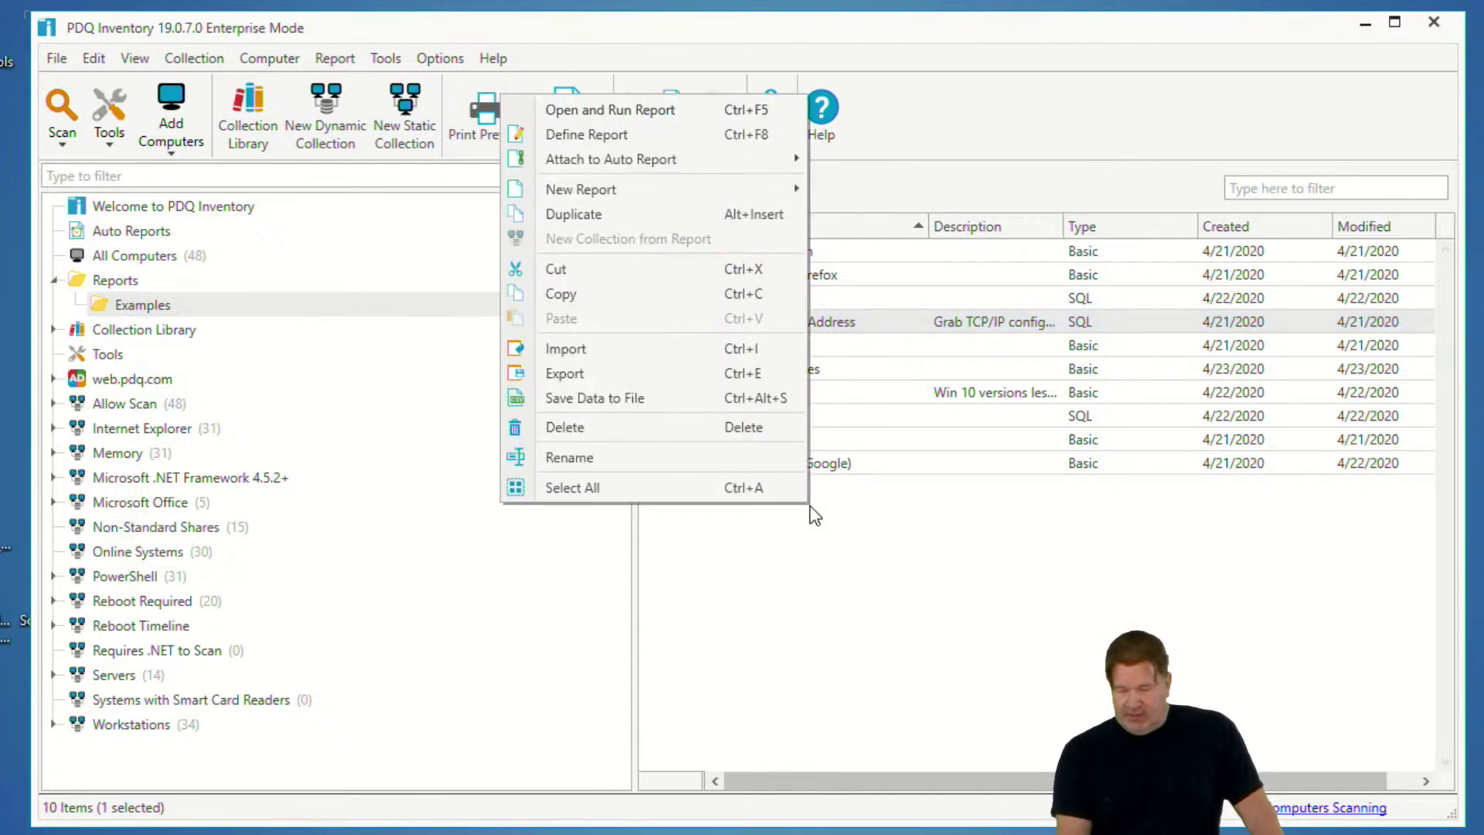
mouse_move(629, 190)
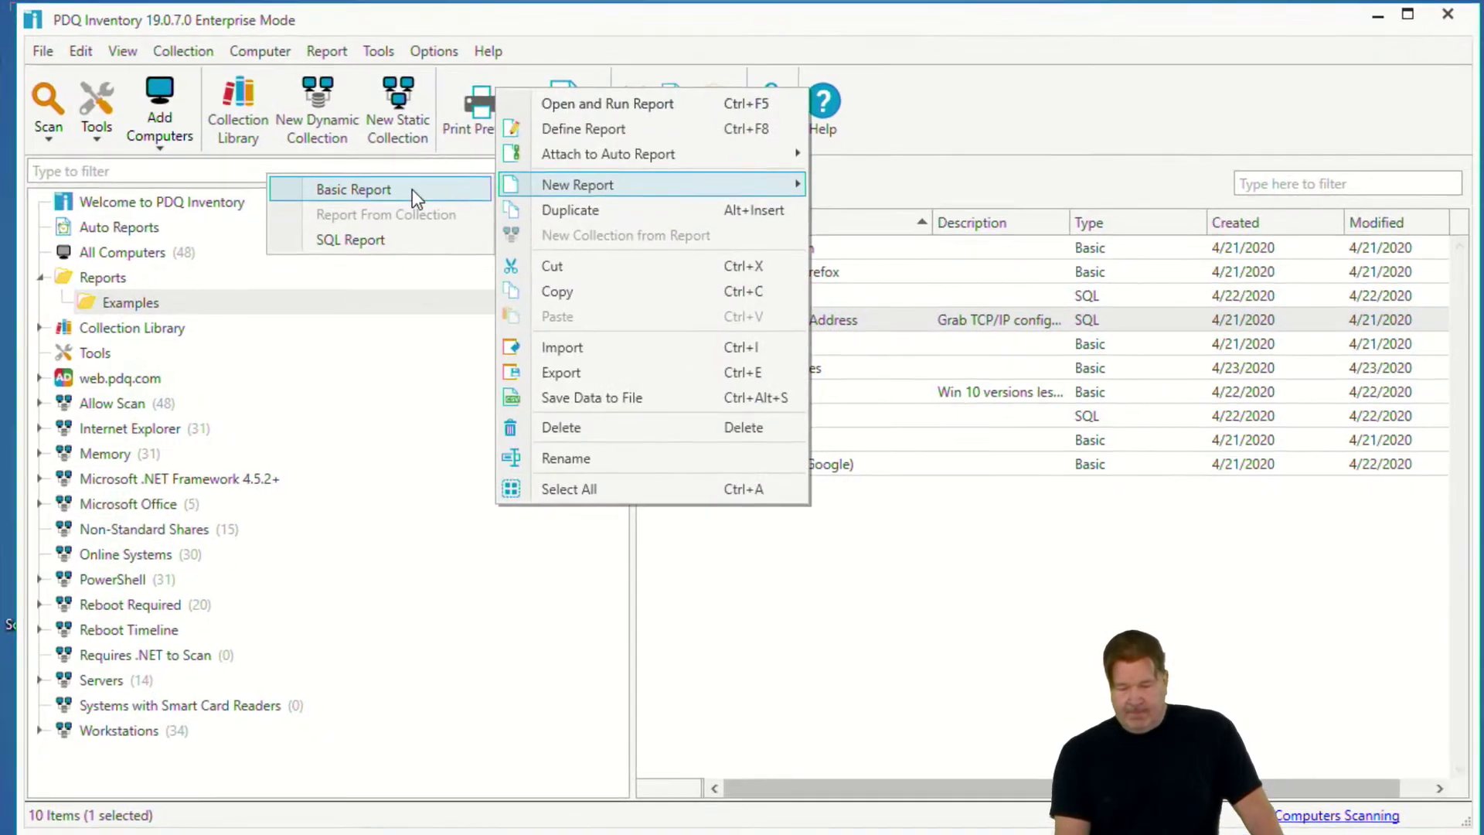
click(402, 190)
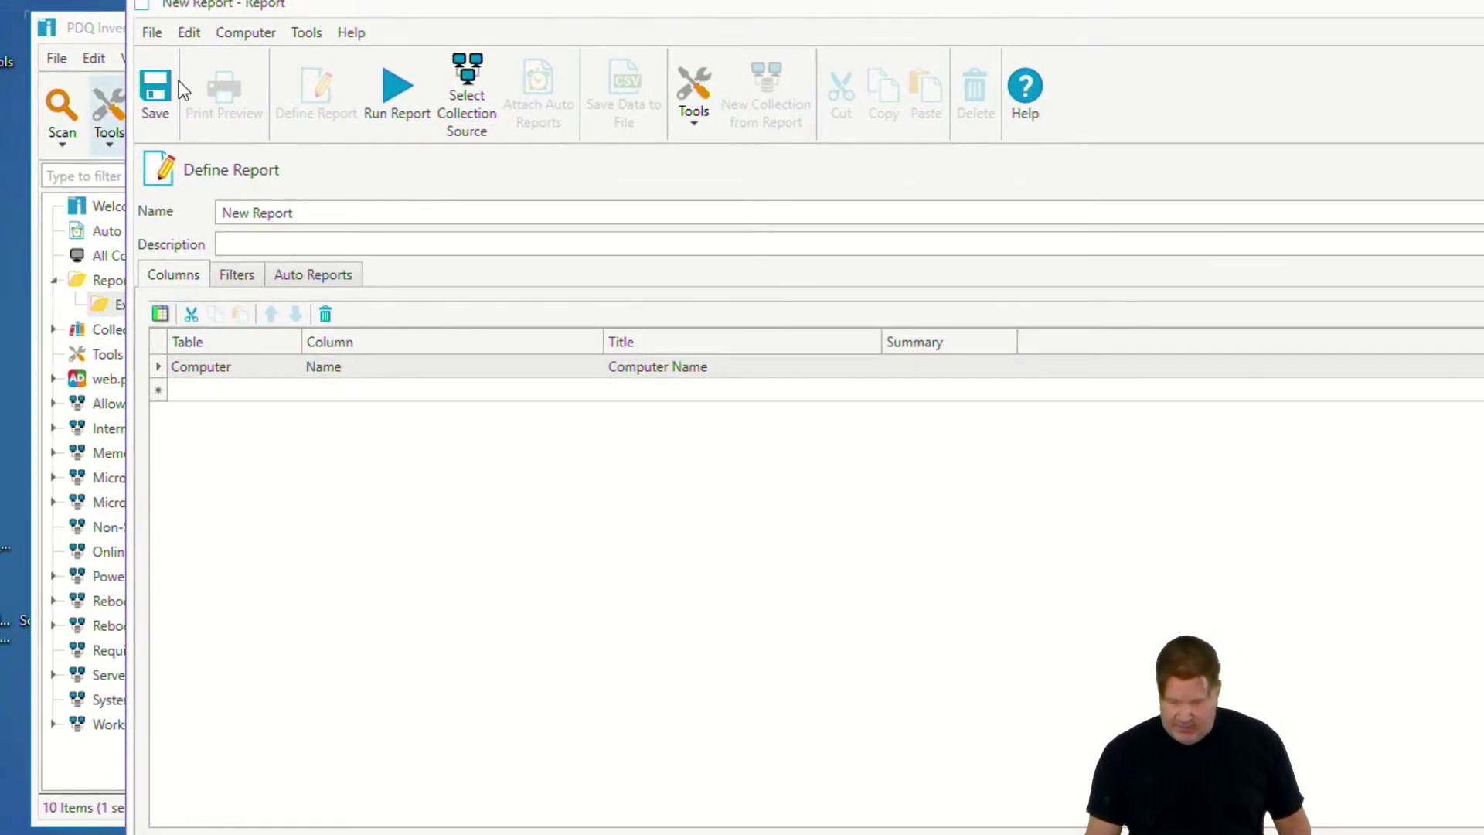
drag(308, 211, 223, 212)
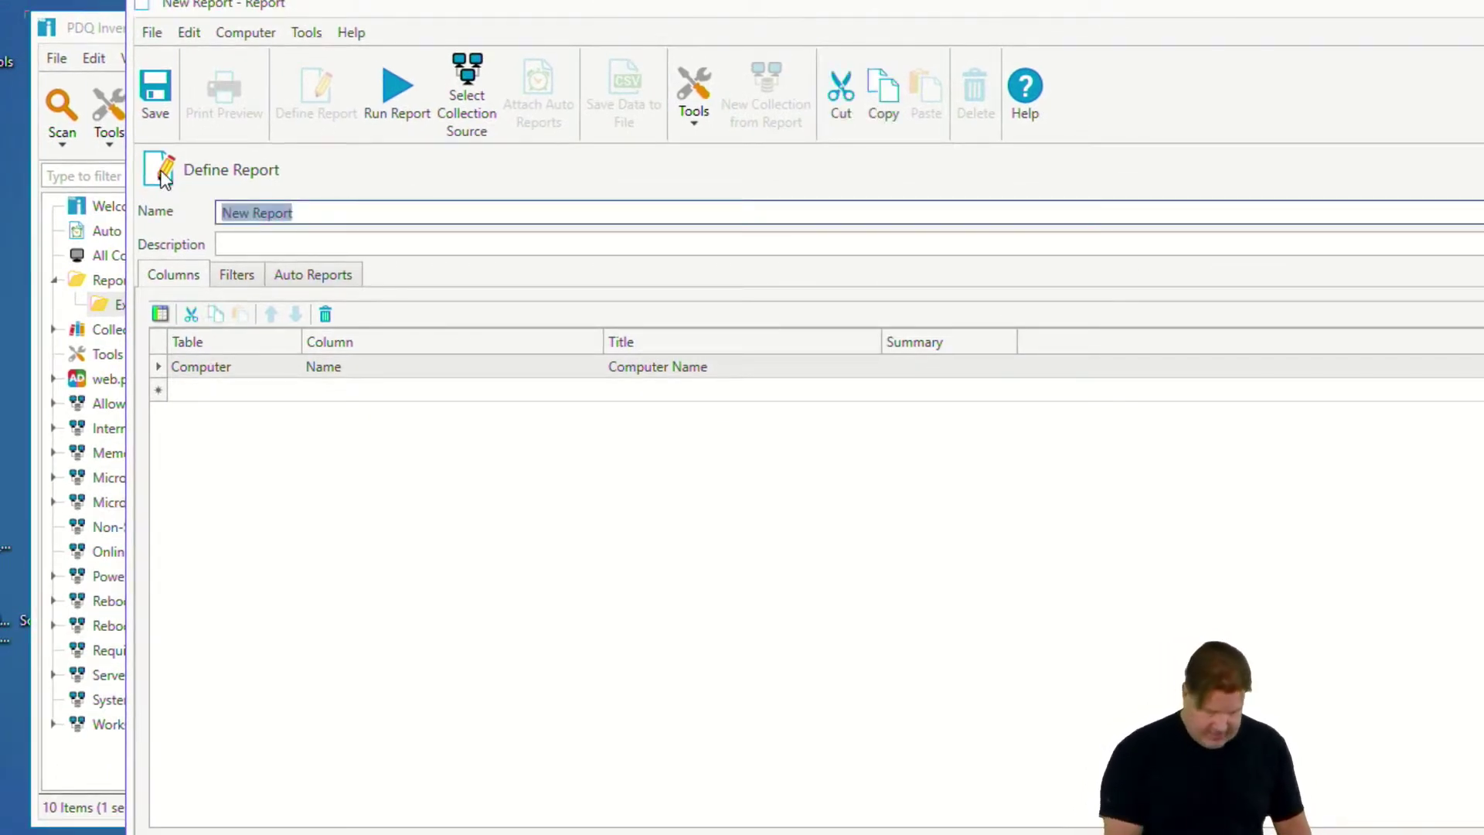
text(Old Apps)
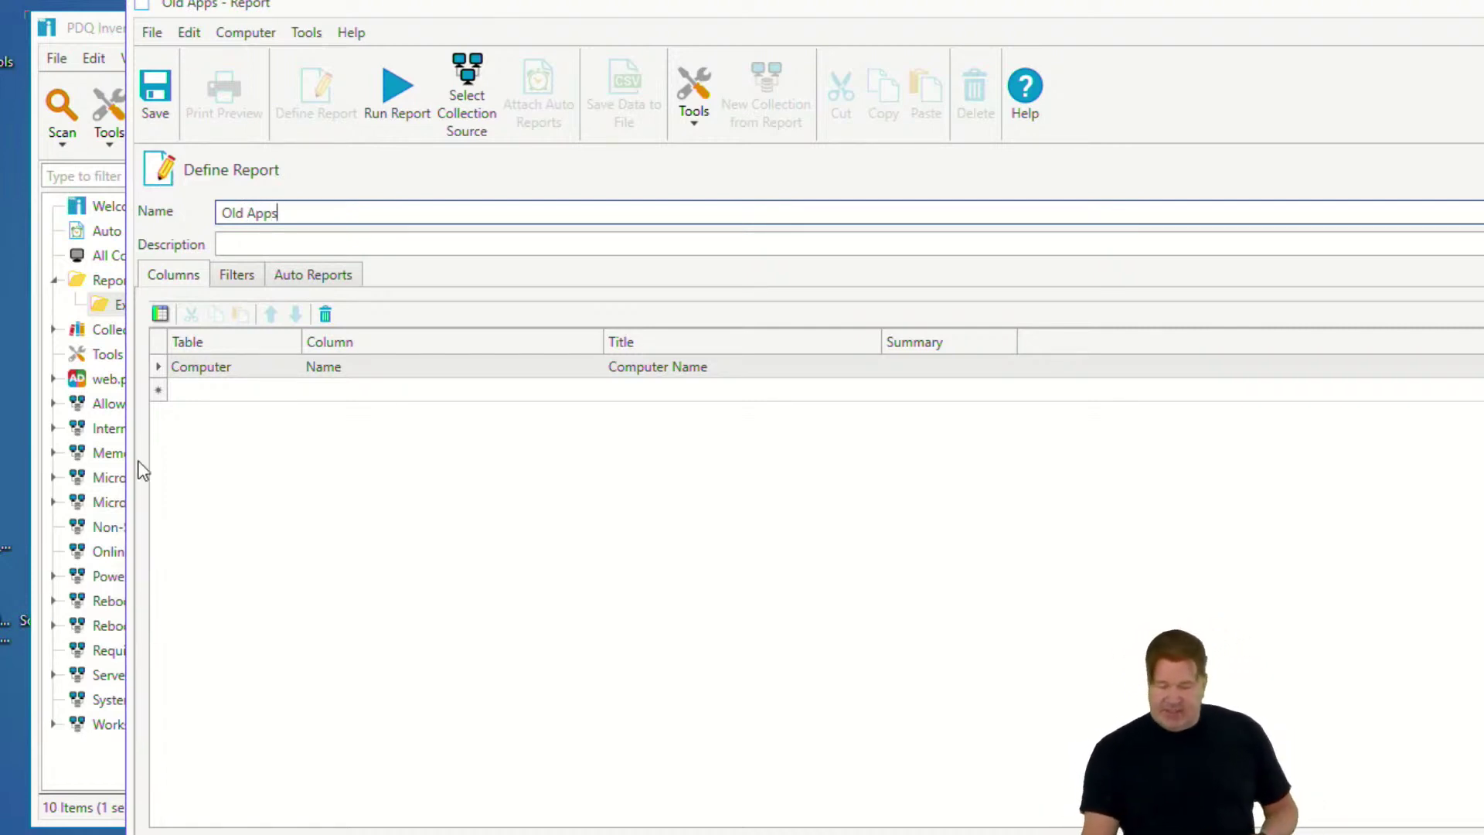
click(278, 392)
Step: Expand the Collection Library to examine how its application collections are named, and return to the Old Apps report
click(78, 141)
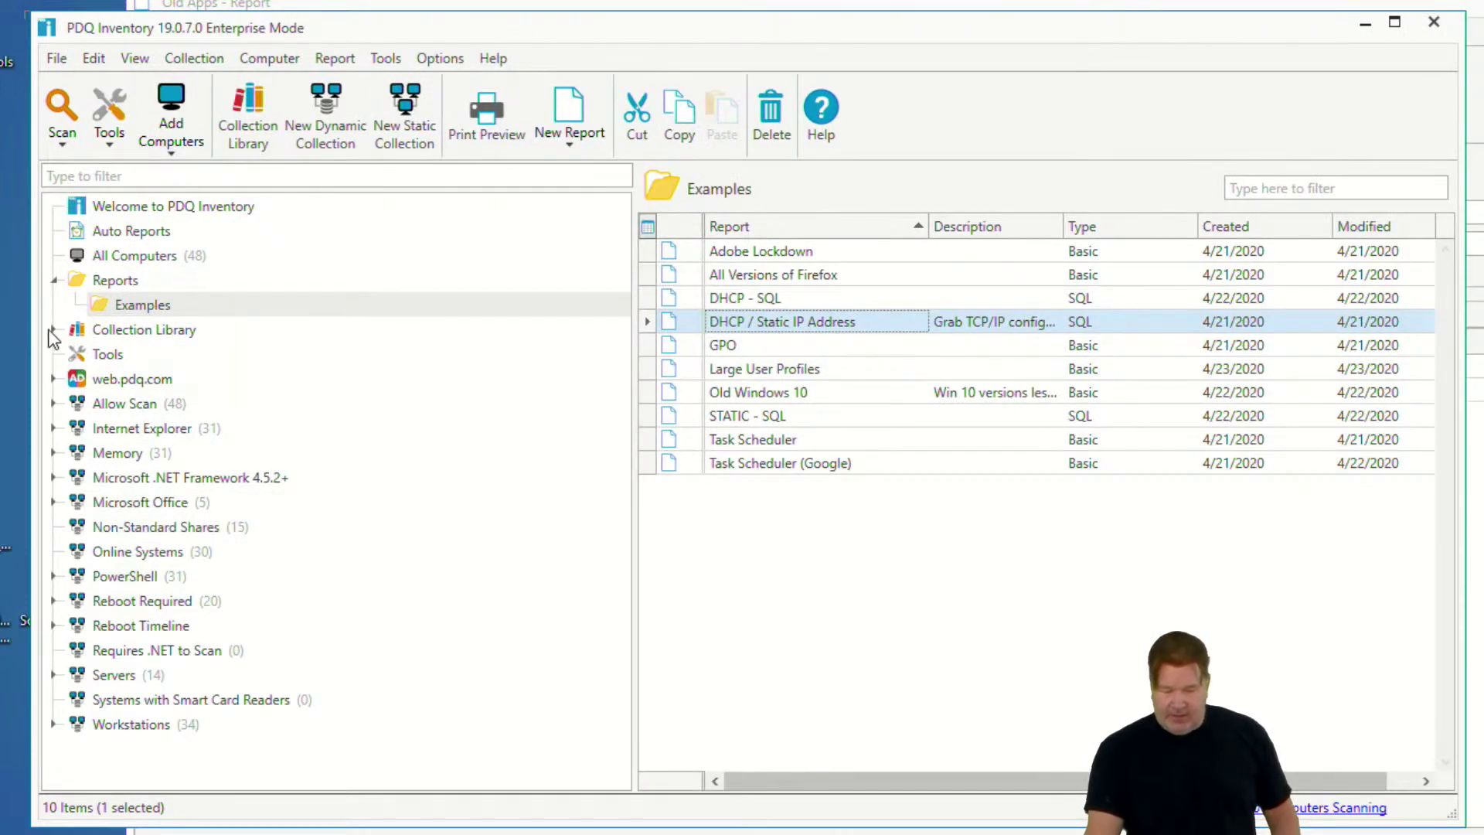
click(54, 335)
click(54, 328)
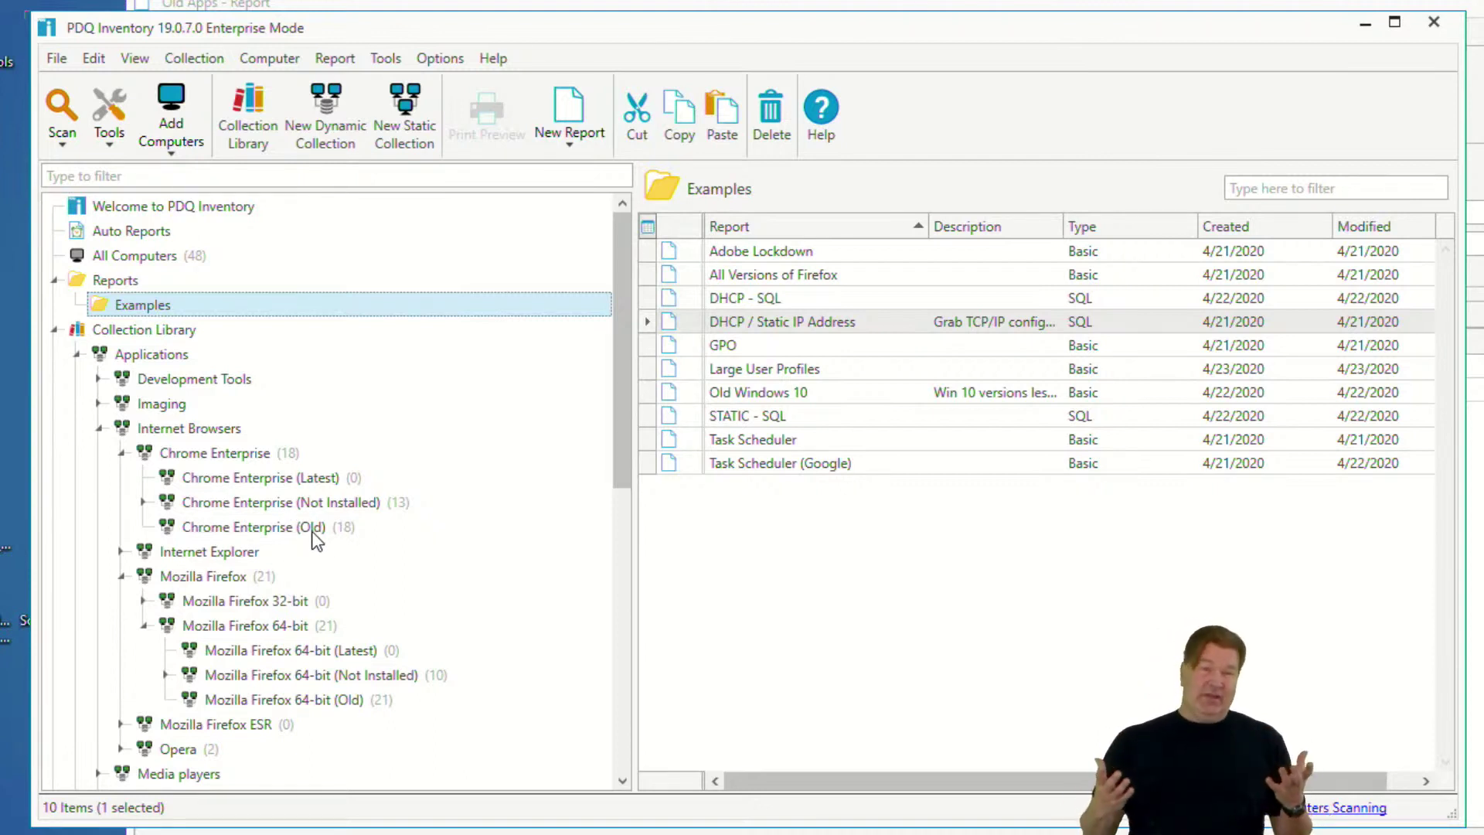
click(507, 6)
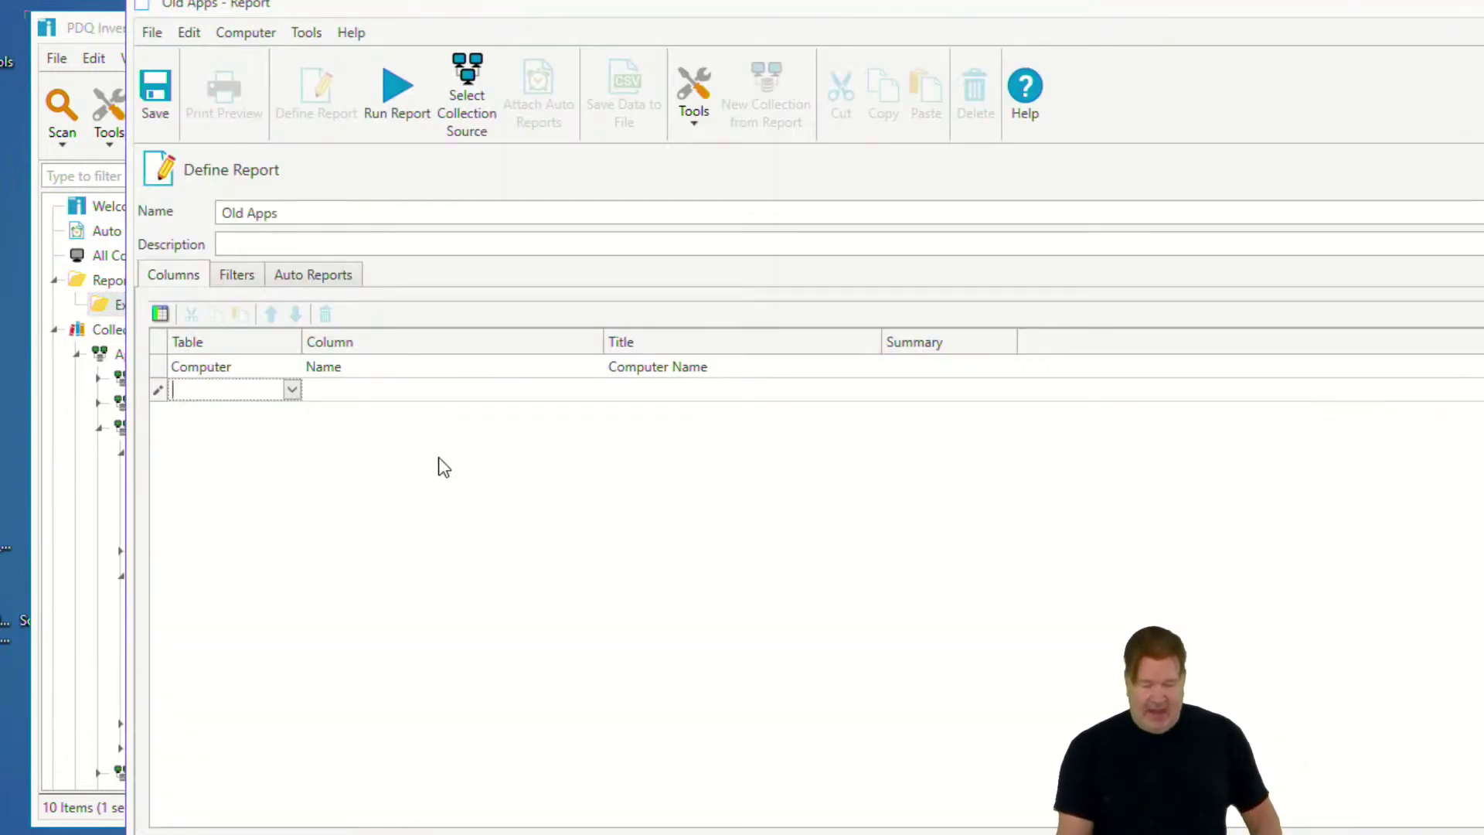
Step: Add a report column from the Member of Collection table, using its Name column
click(293, 390)
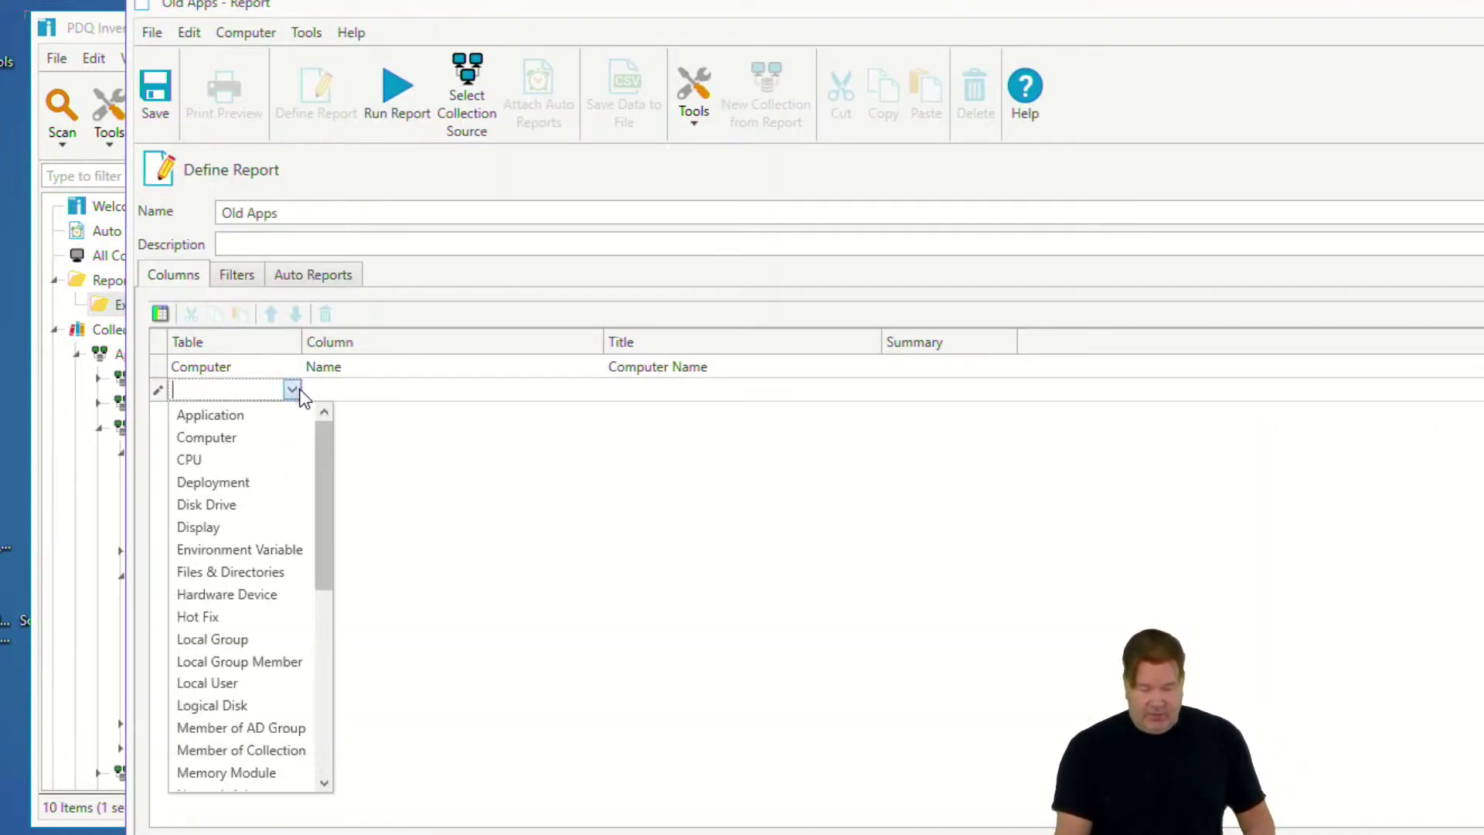
click(252, 753)
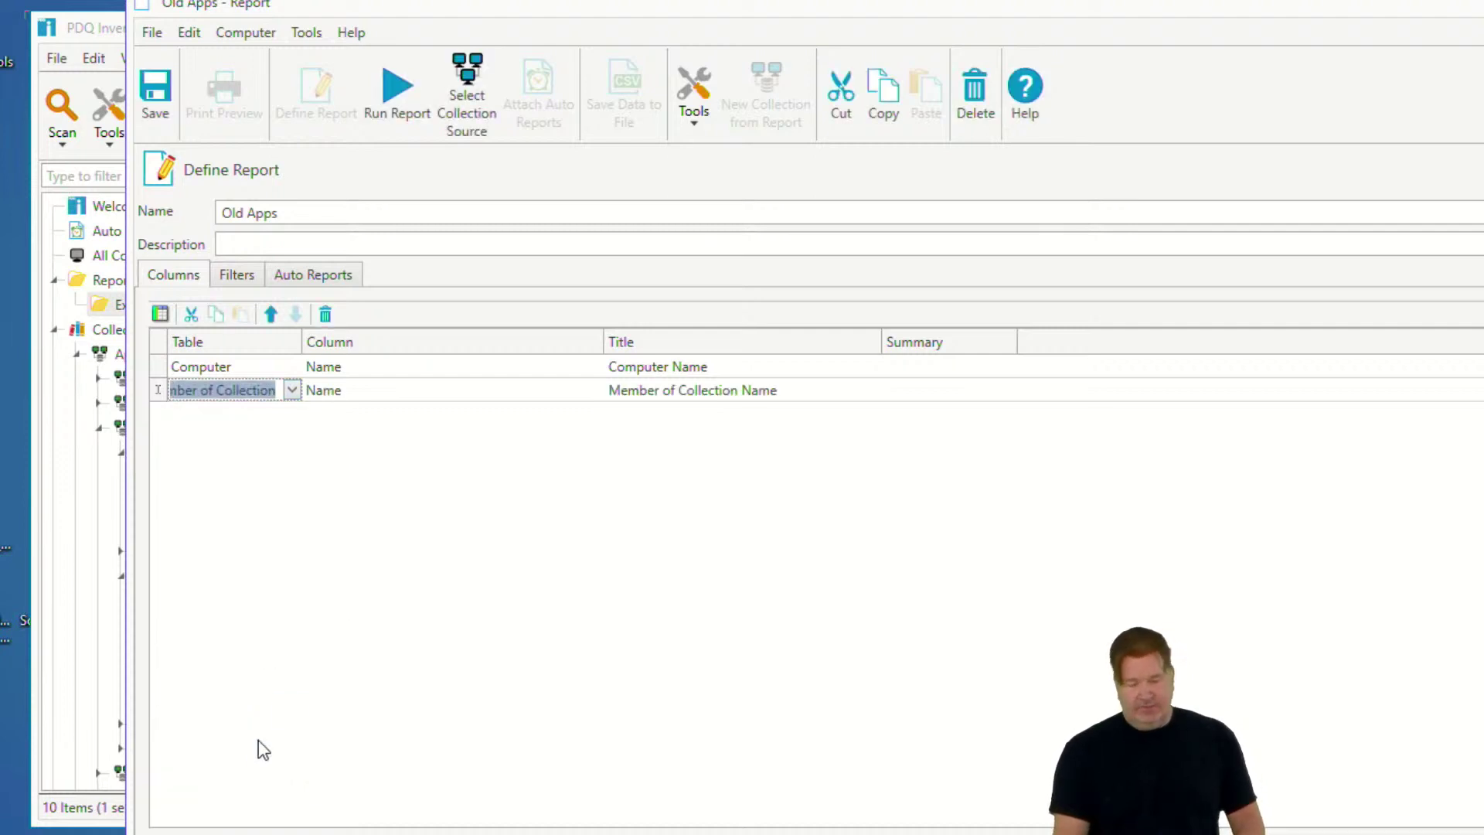
click(592, 391)
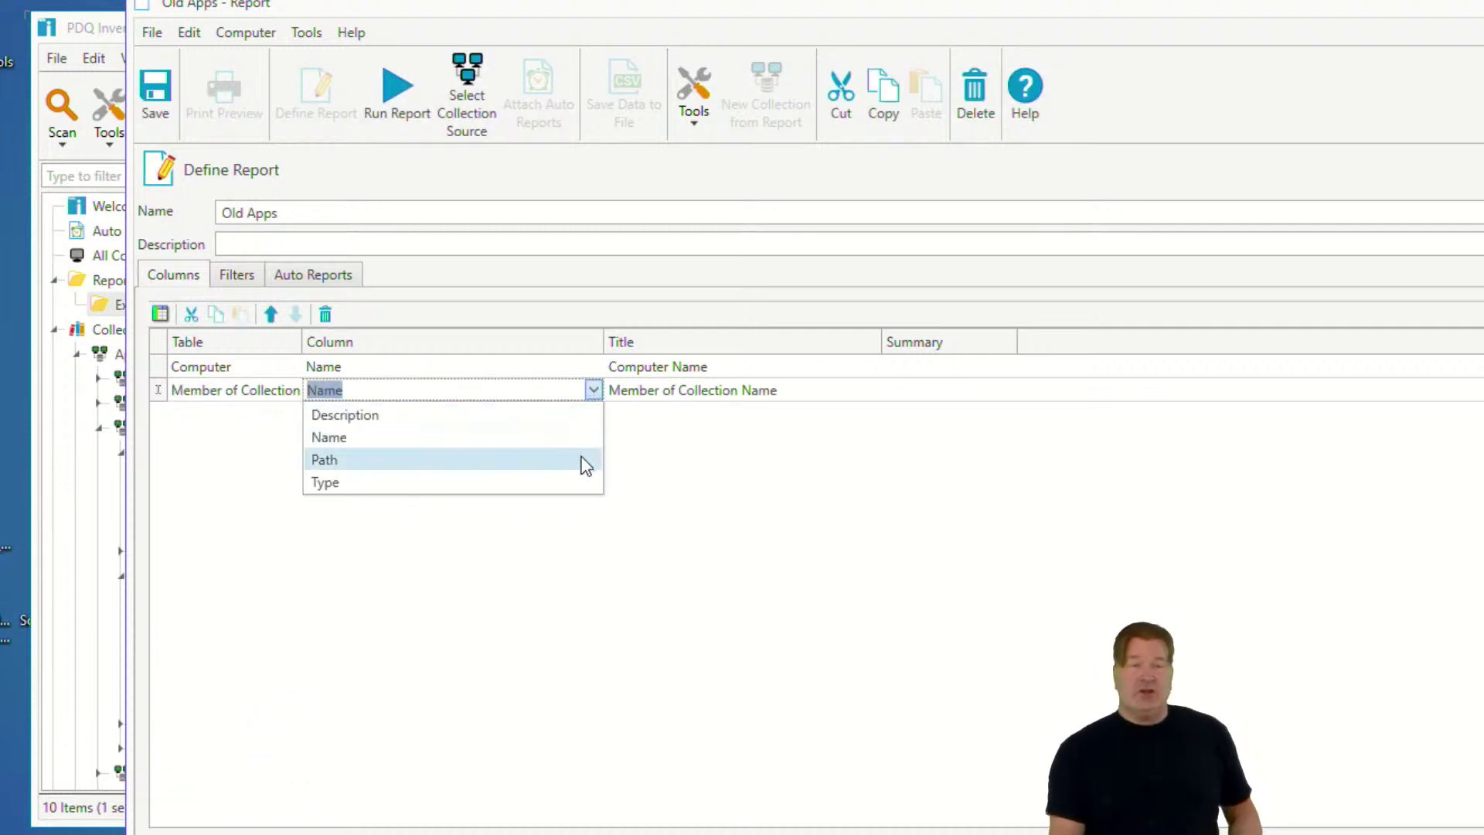
click(755, 541)
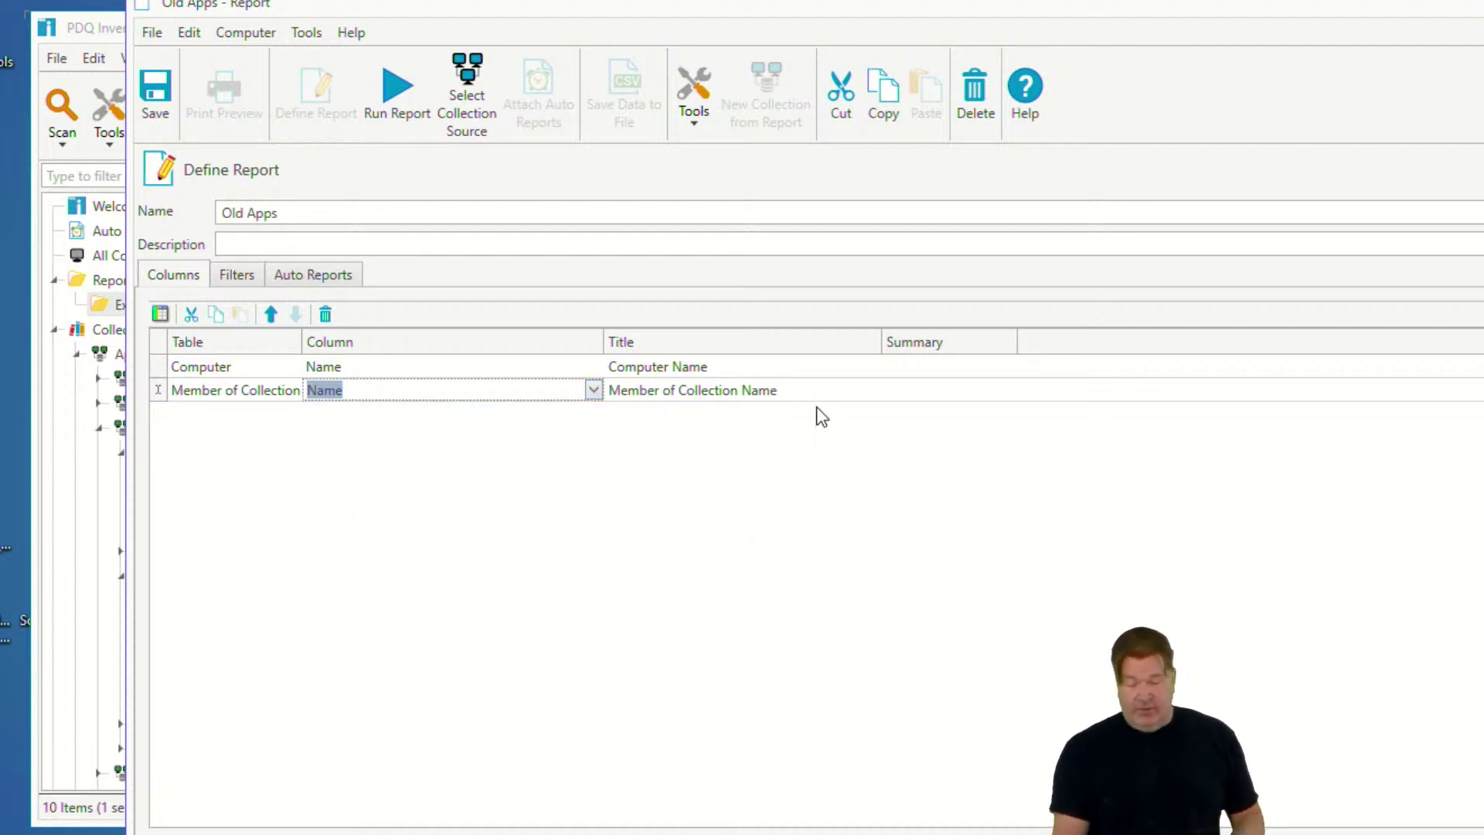
Step: Add a report filter requiring that Member of Collection Name contains "(old)"
click(248, 280)
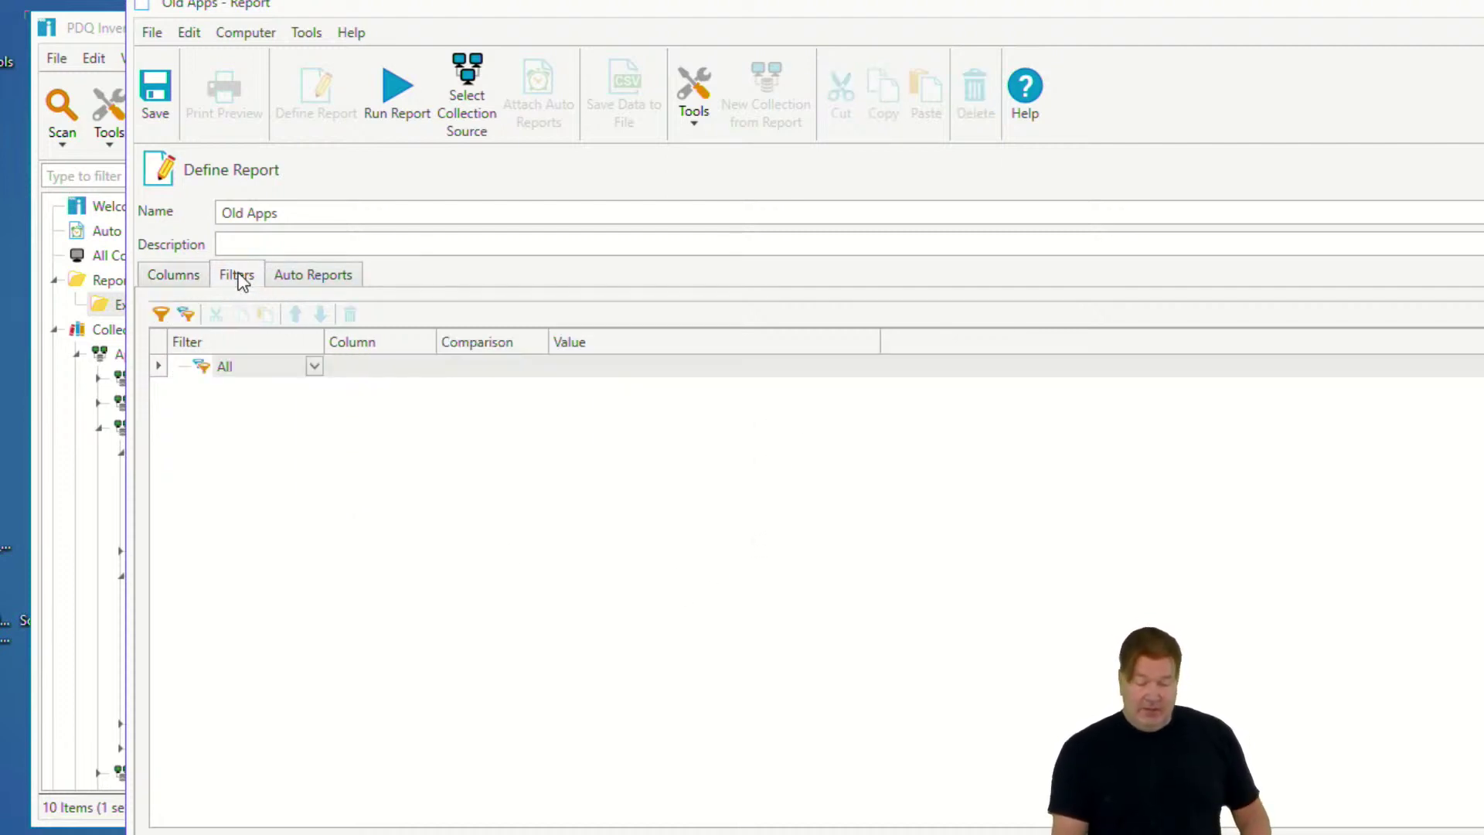
click(160, 312)
click(337, 390)
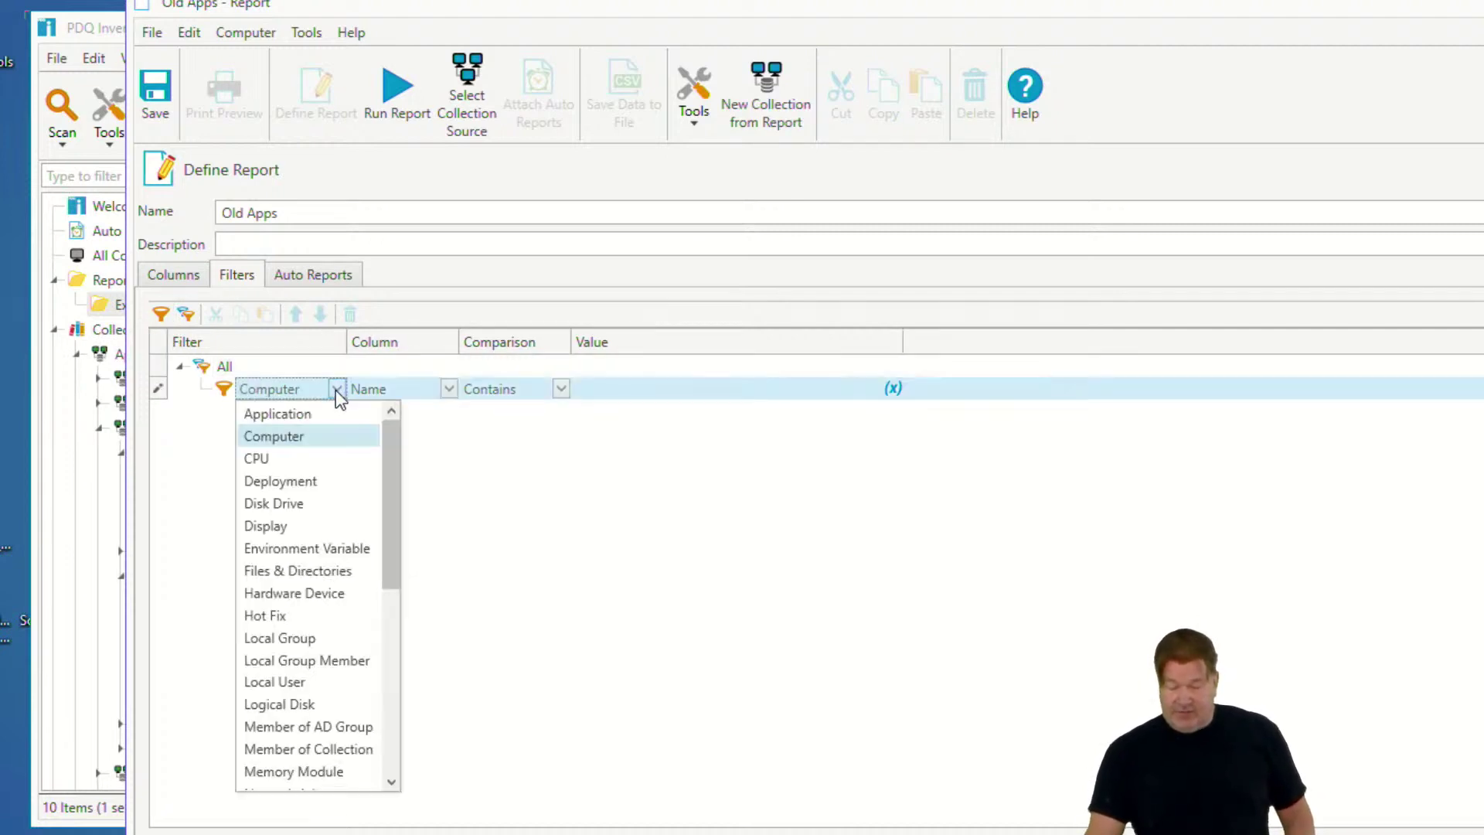
click(290, 750)
click(670, 391)
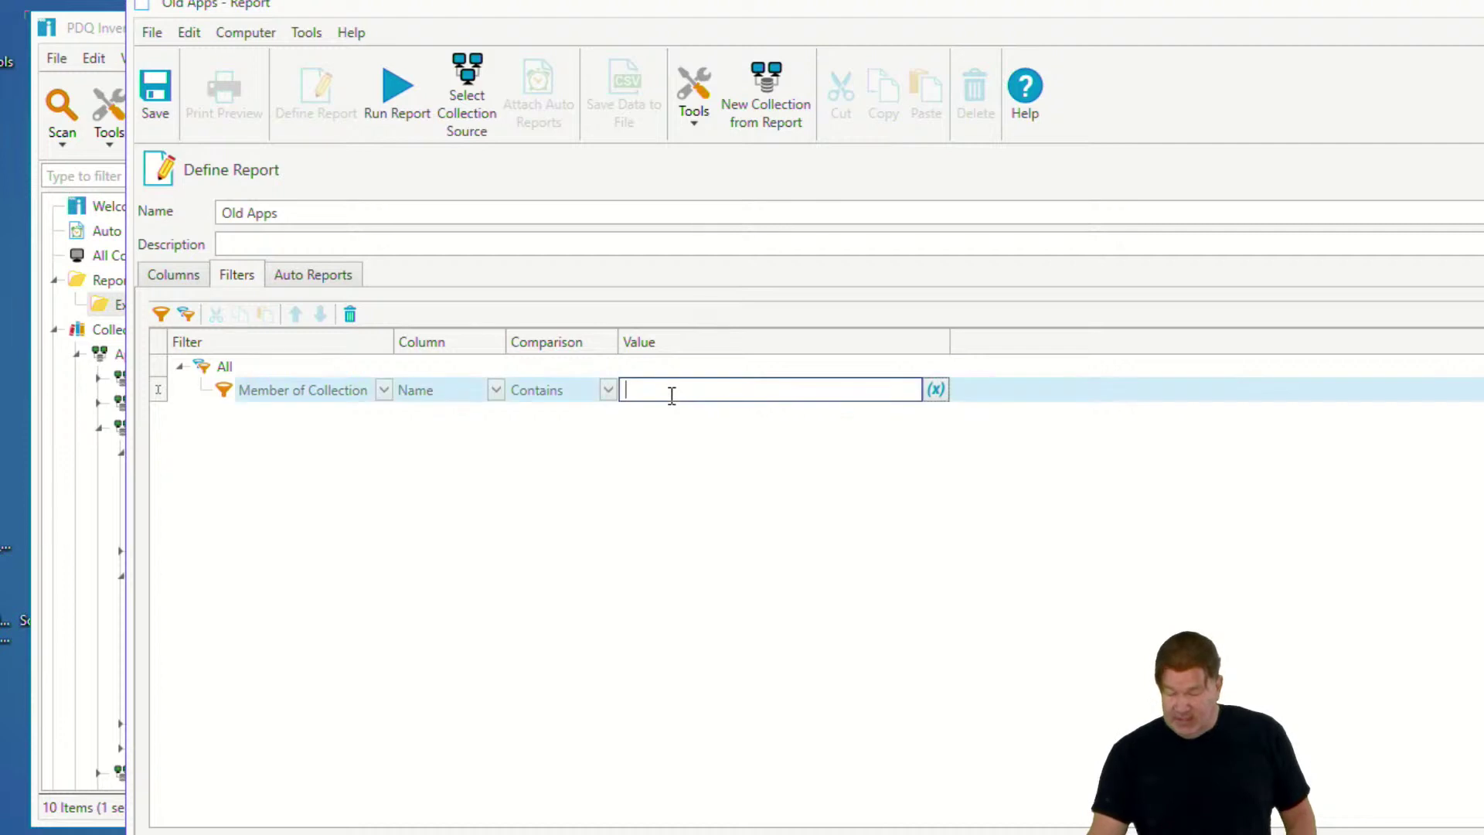
text((ol)
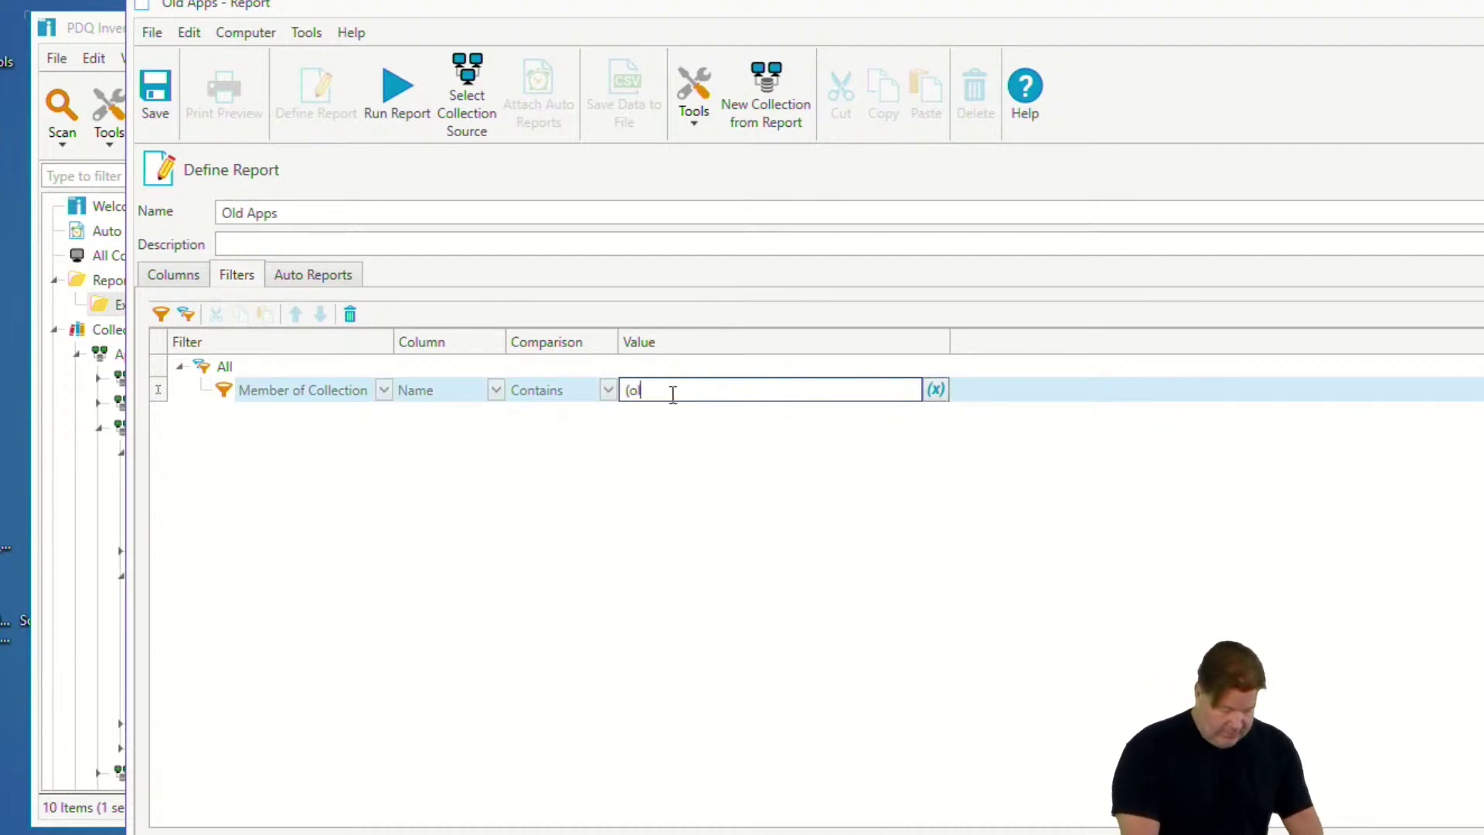
text(d))
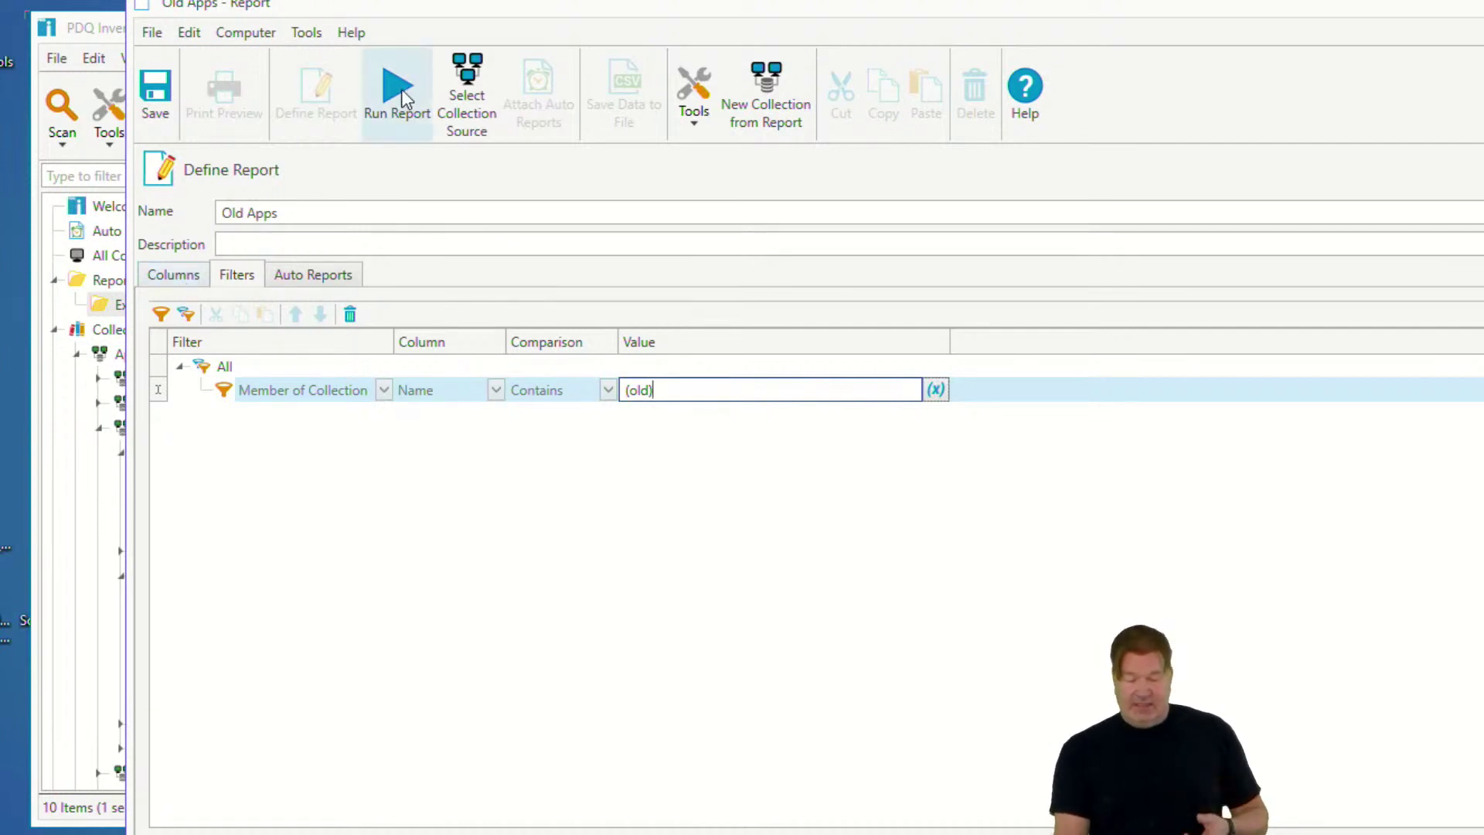
Step: Run the Old Apps report and set its collection source to All Computers
click(380, 104)
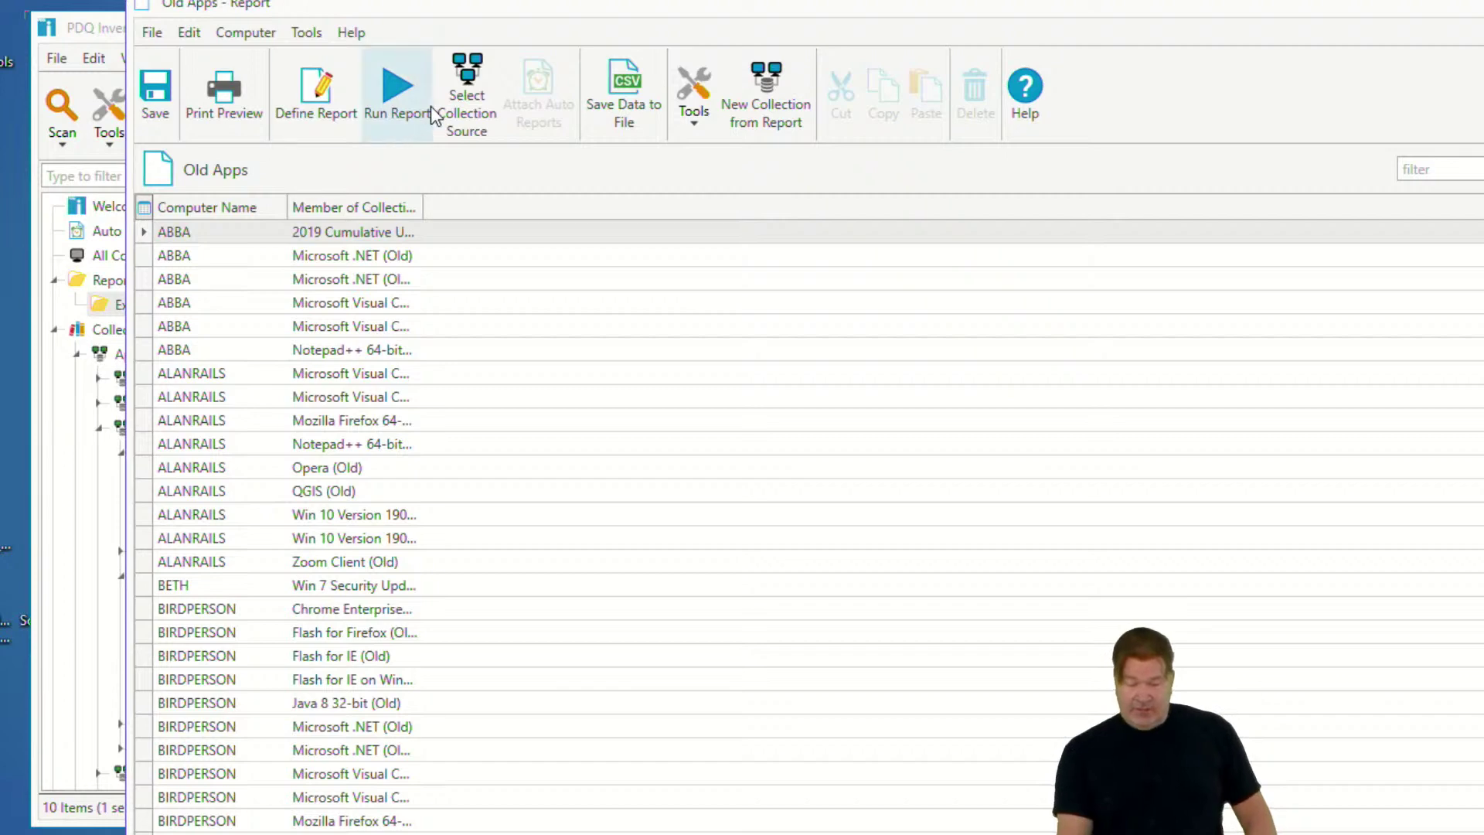
click(478, 76)
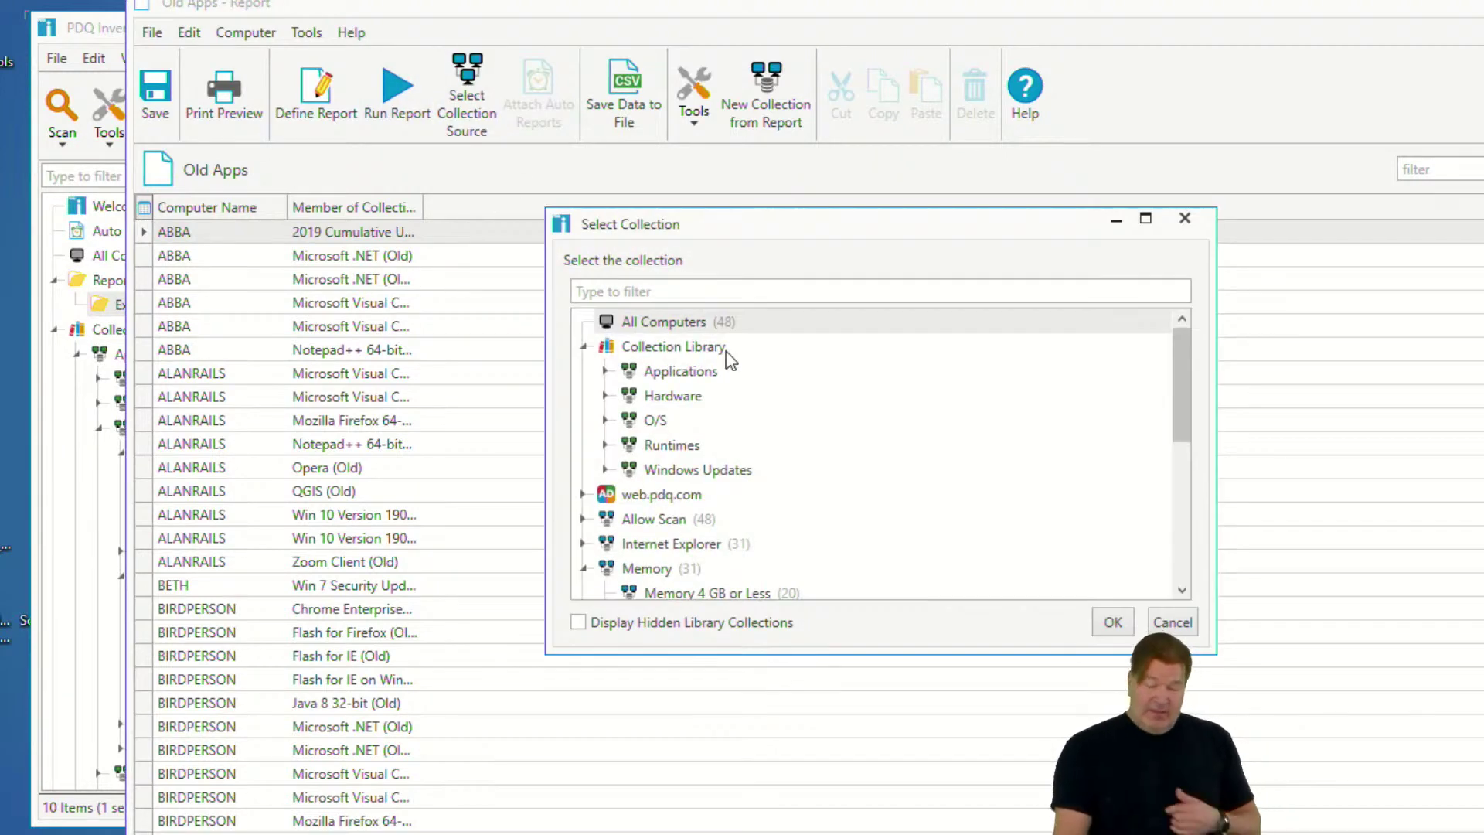
click(706, 324)
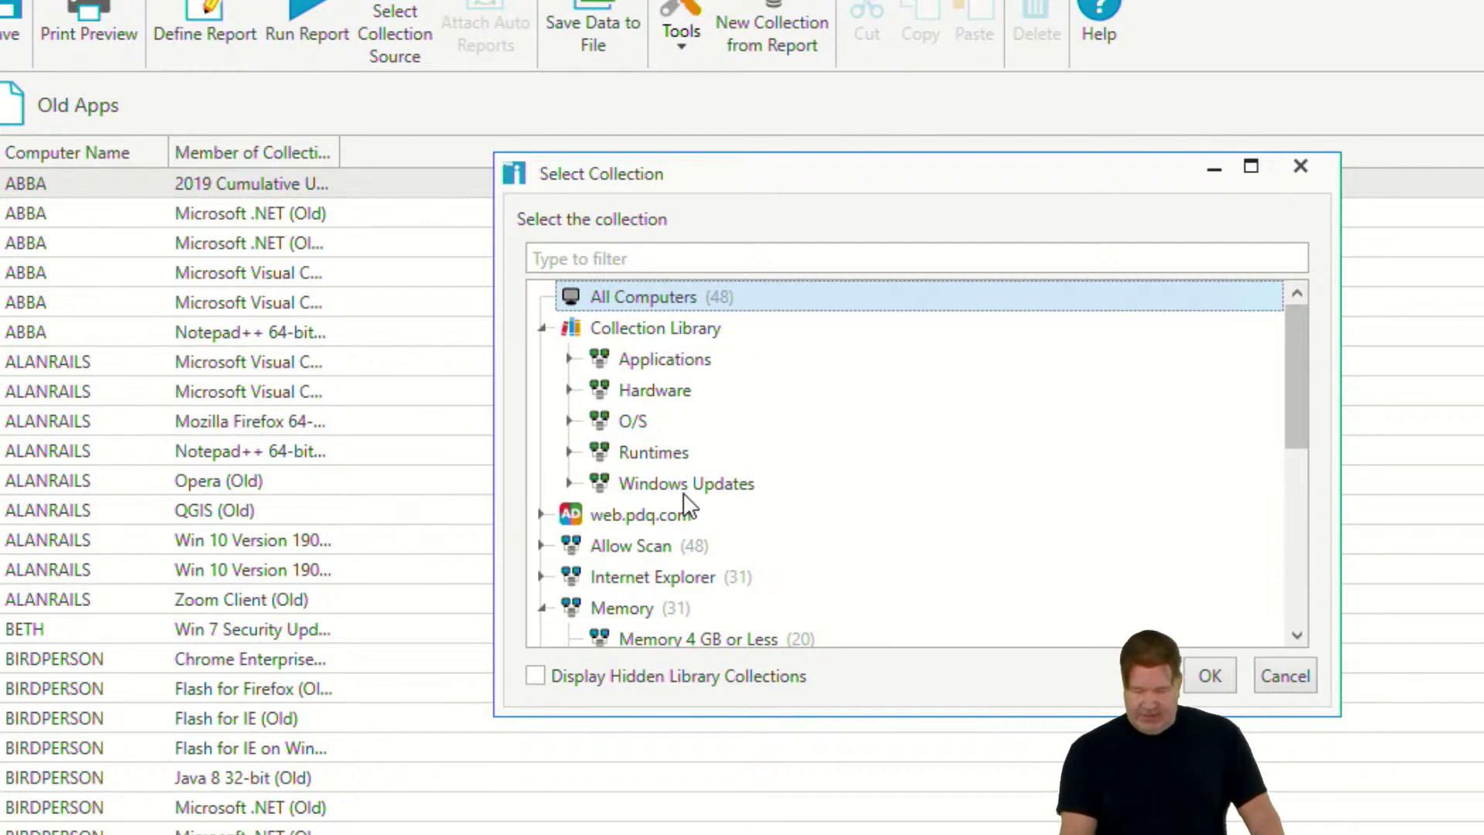
click(570, 485)
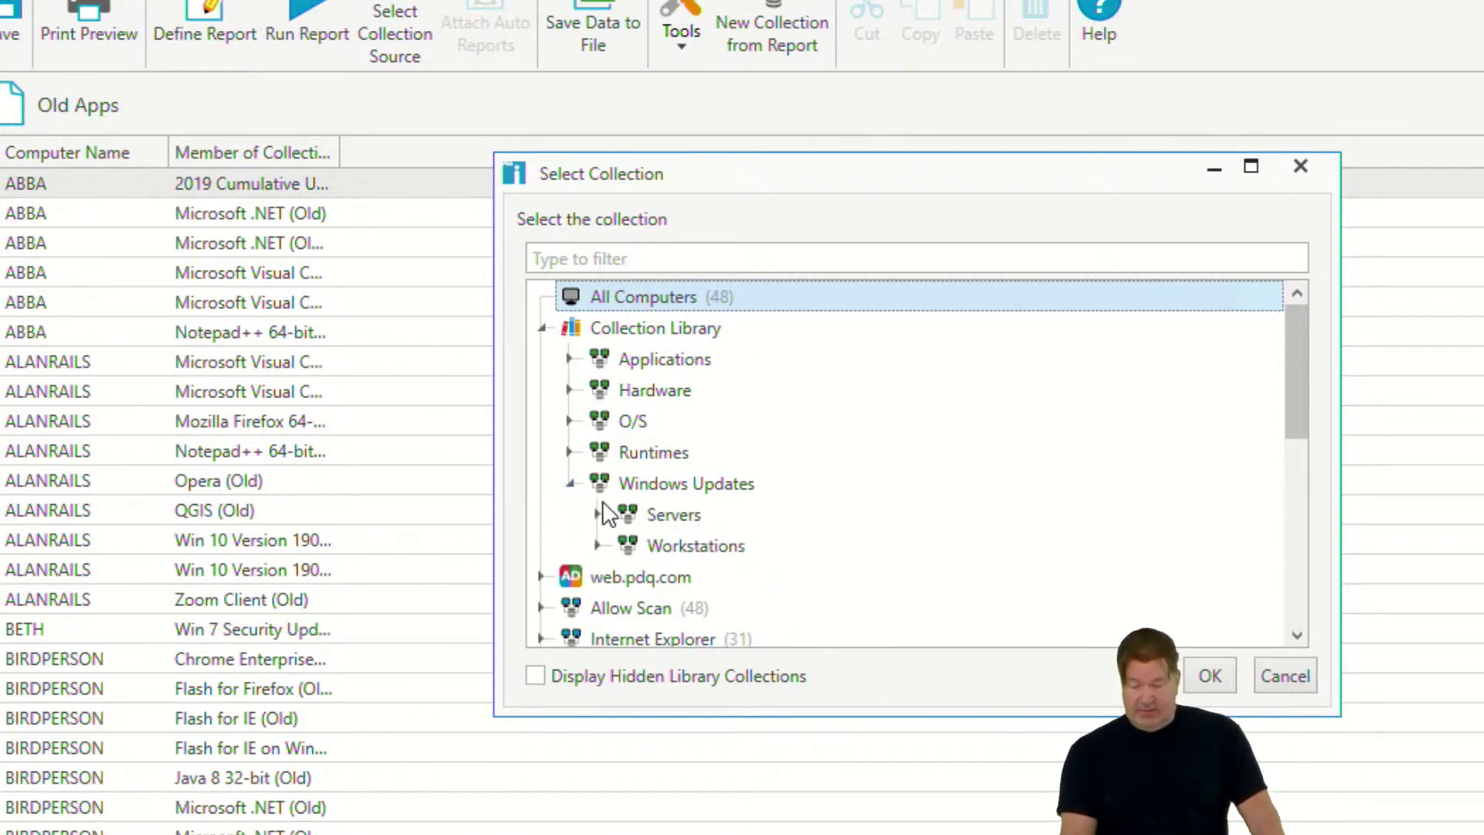
click(656, 514)
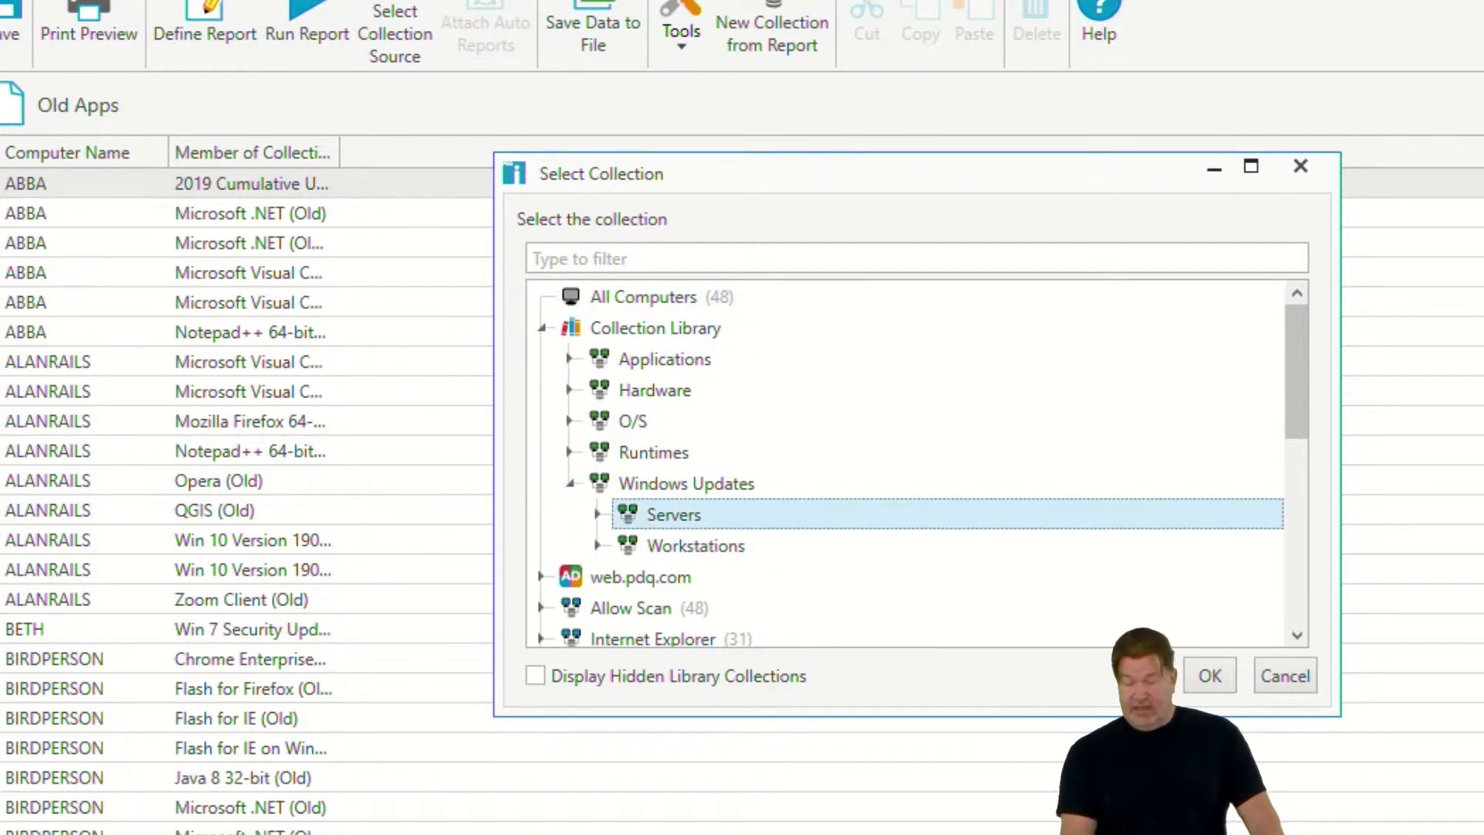
click(652, 306)
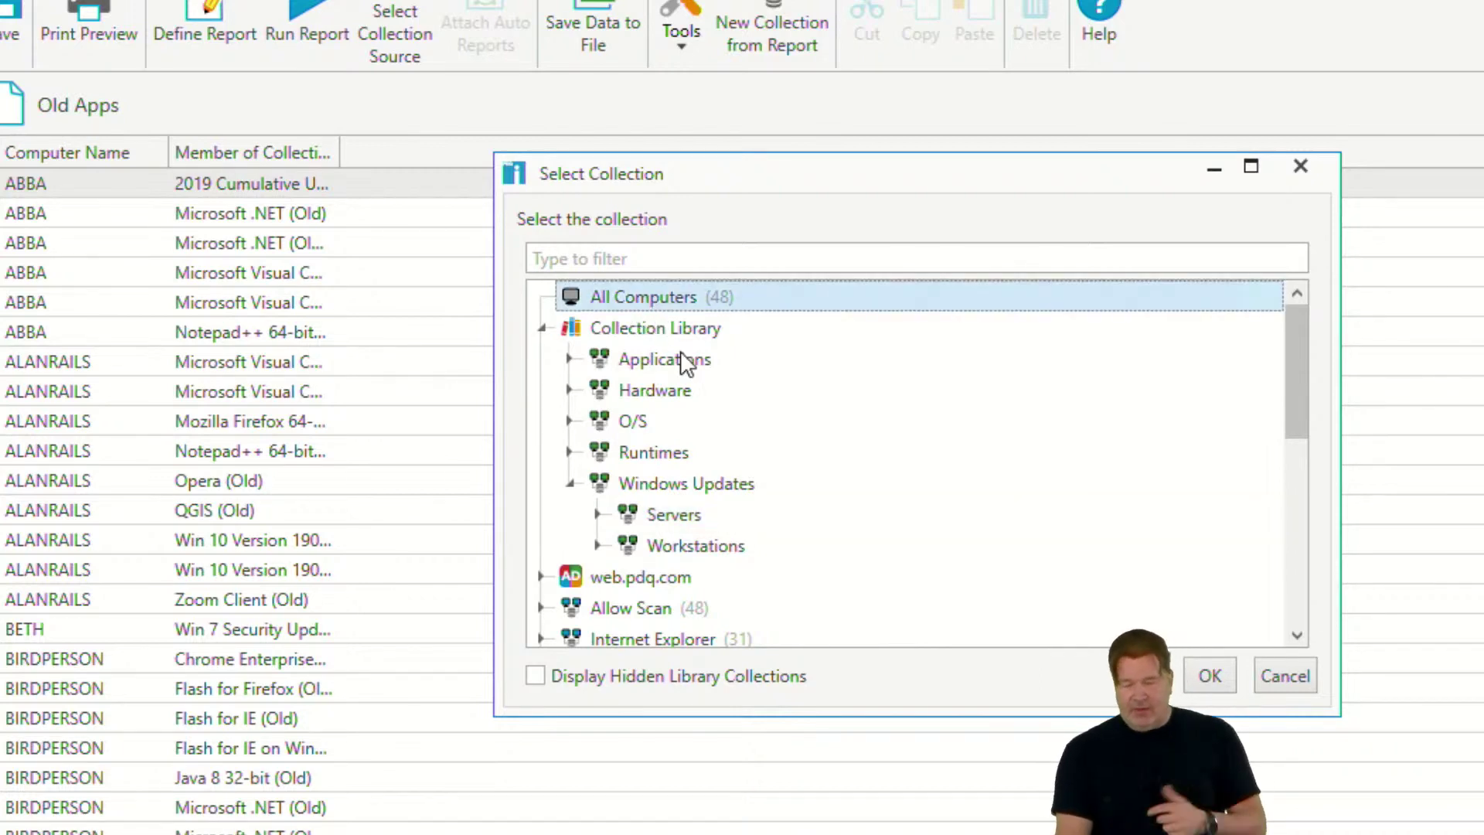
click(1208, 677)
Step: Widen the Member of Collection Name column and group the Old Apps report rows by Computer Name
drag(338, 153, 711, 203)
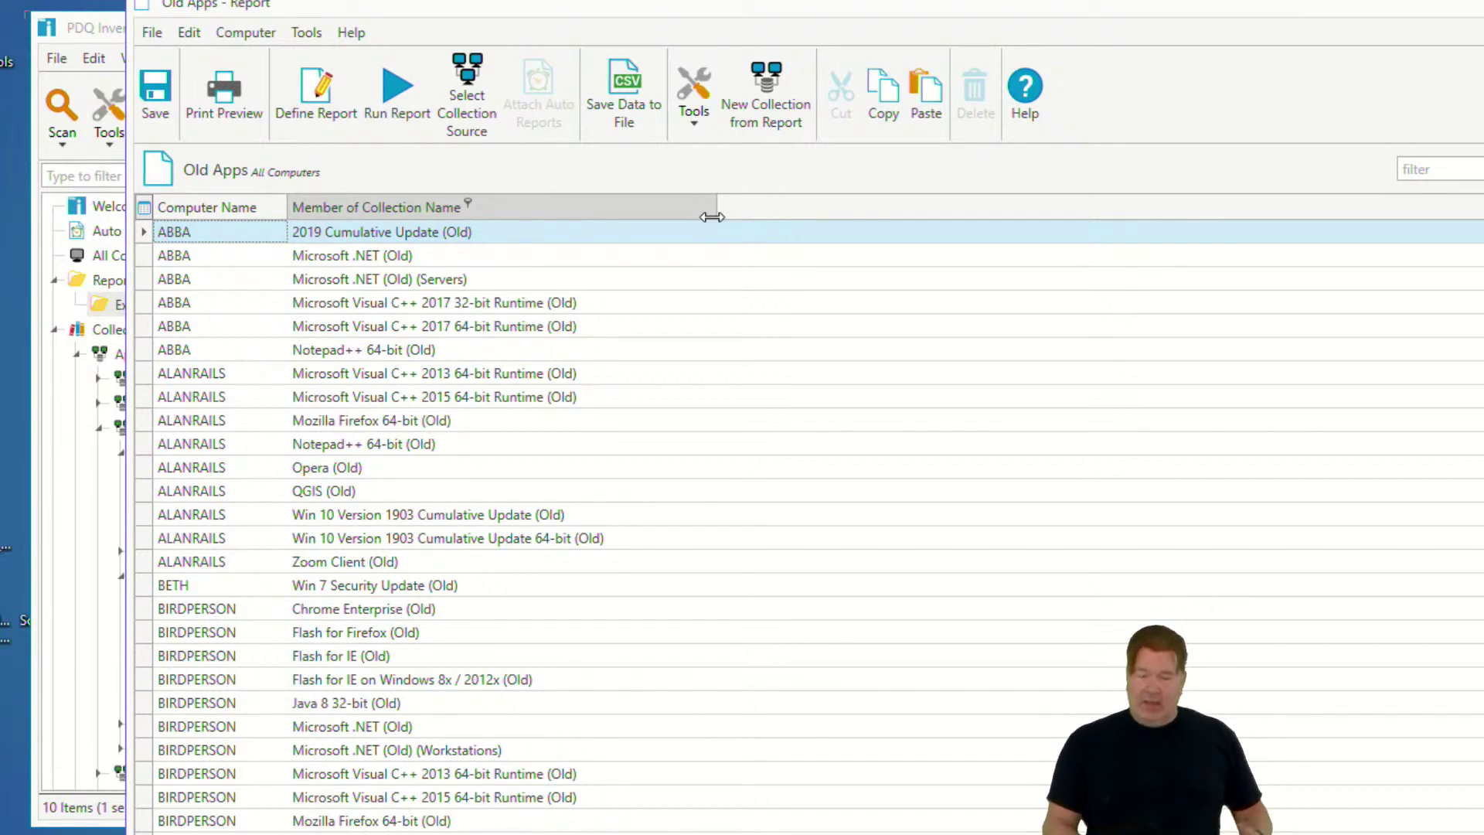
right_click(392, 207)
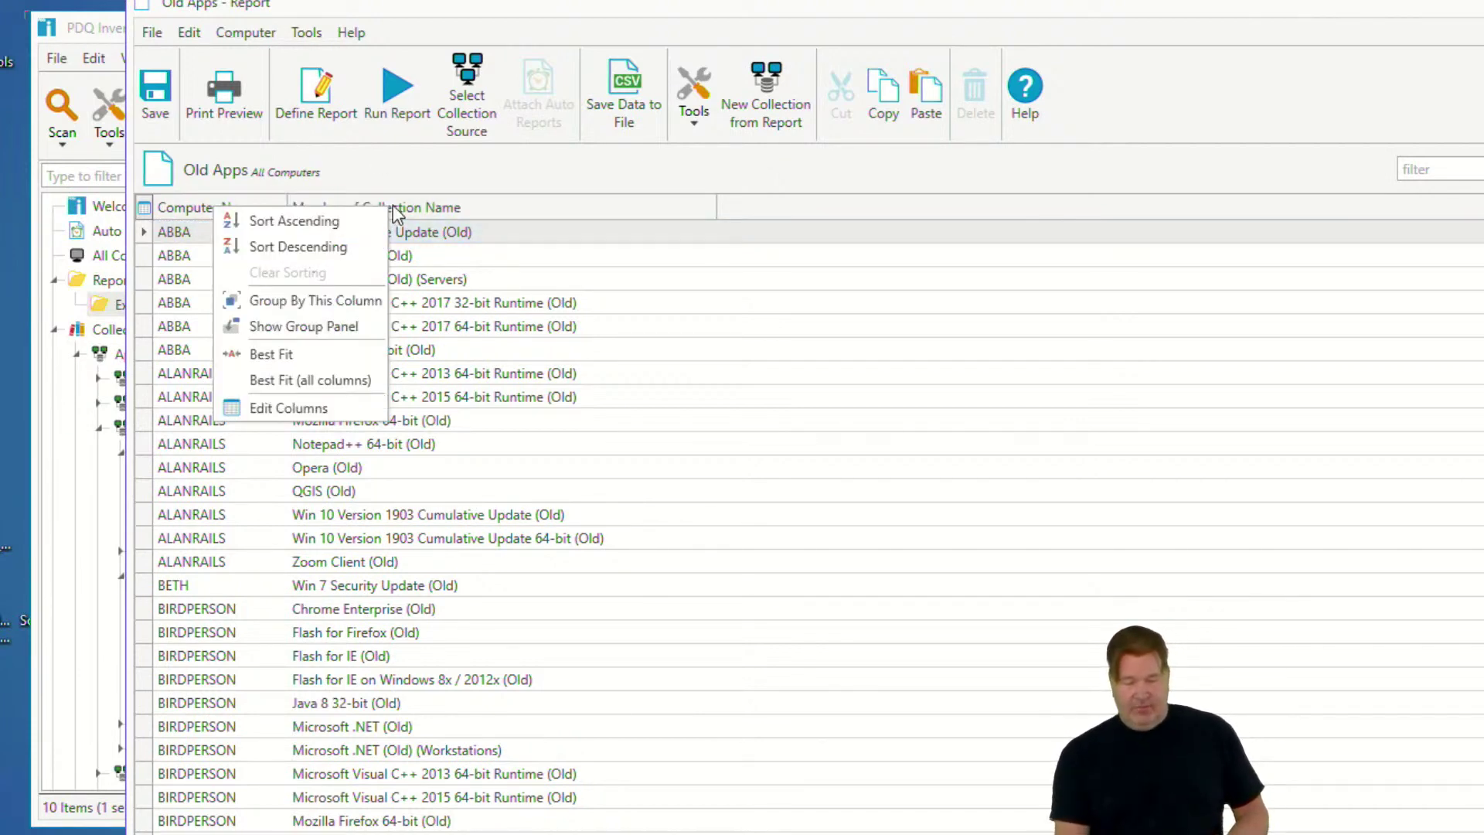
click(197, 220)
right_click(197, 218)
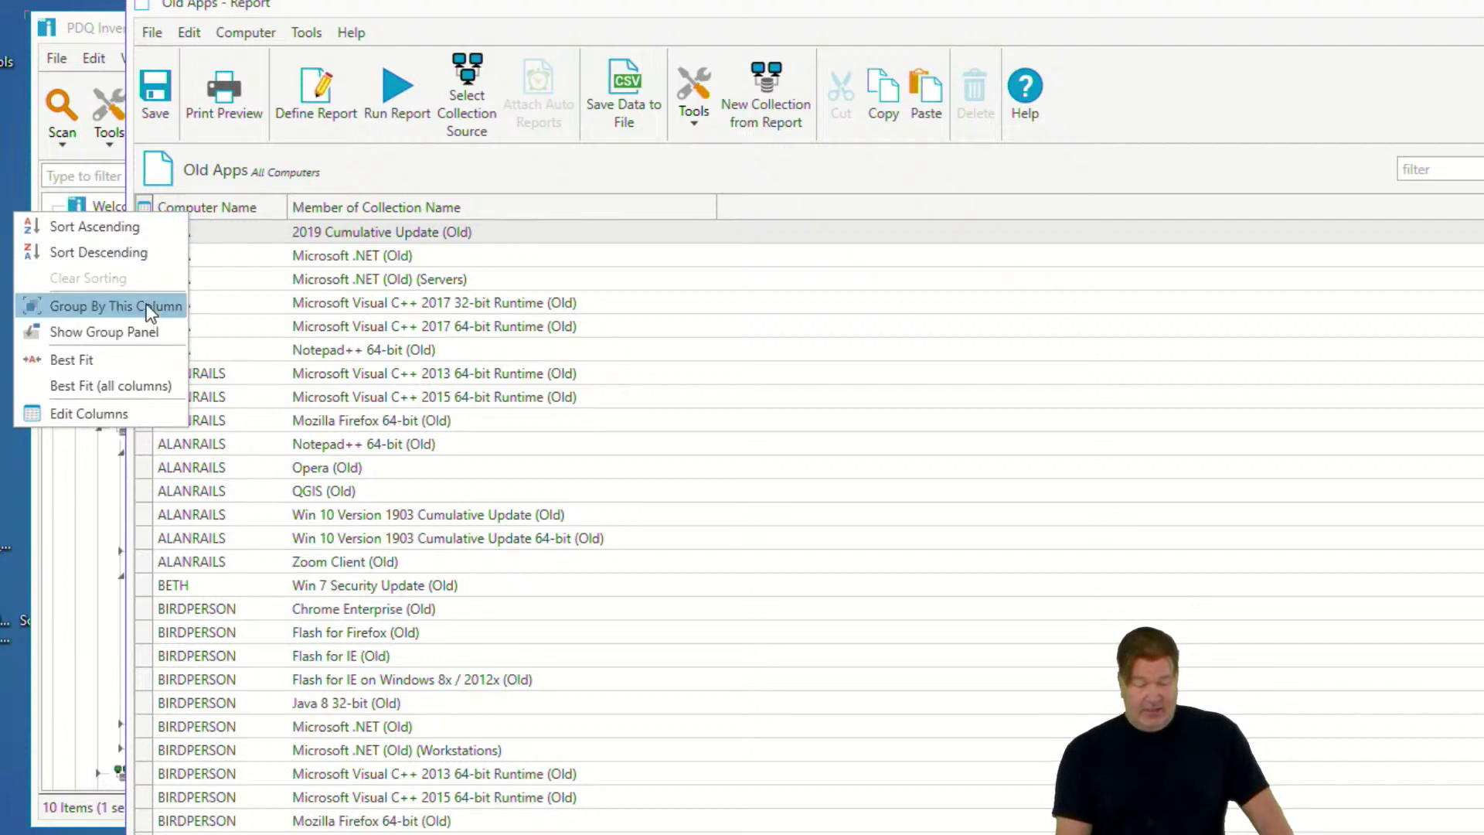
click(116, 306)
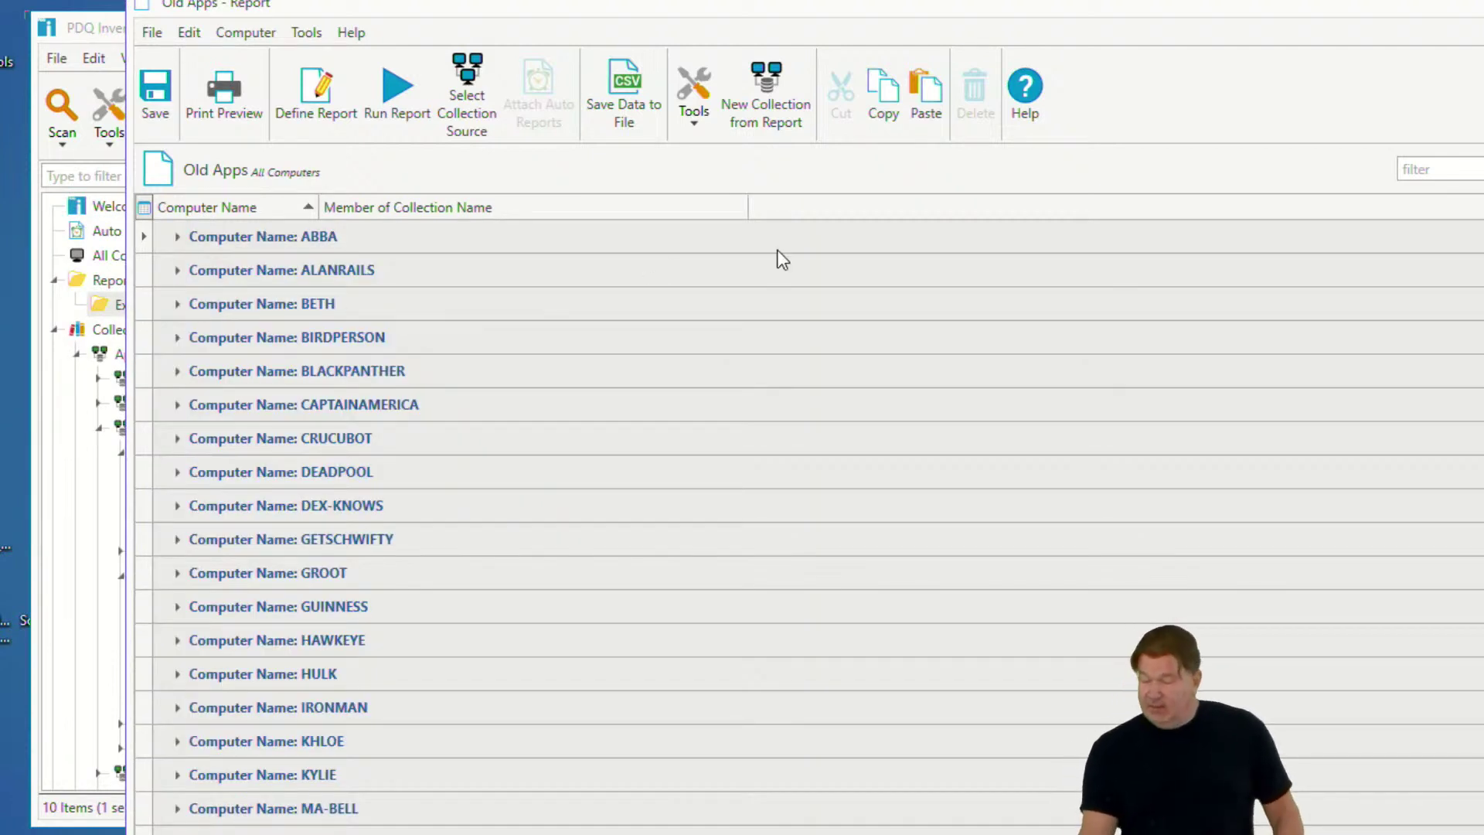
double_click(1089, 14)
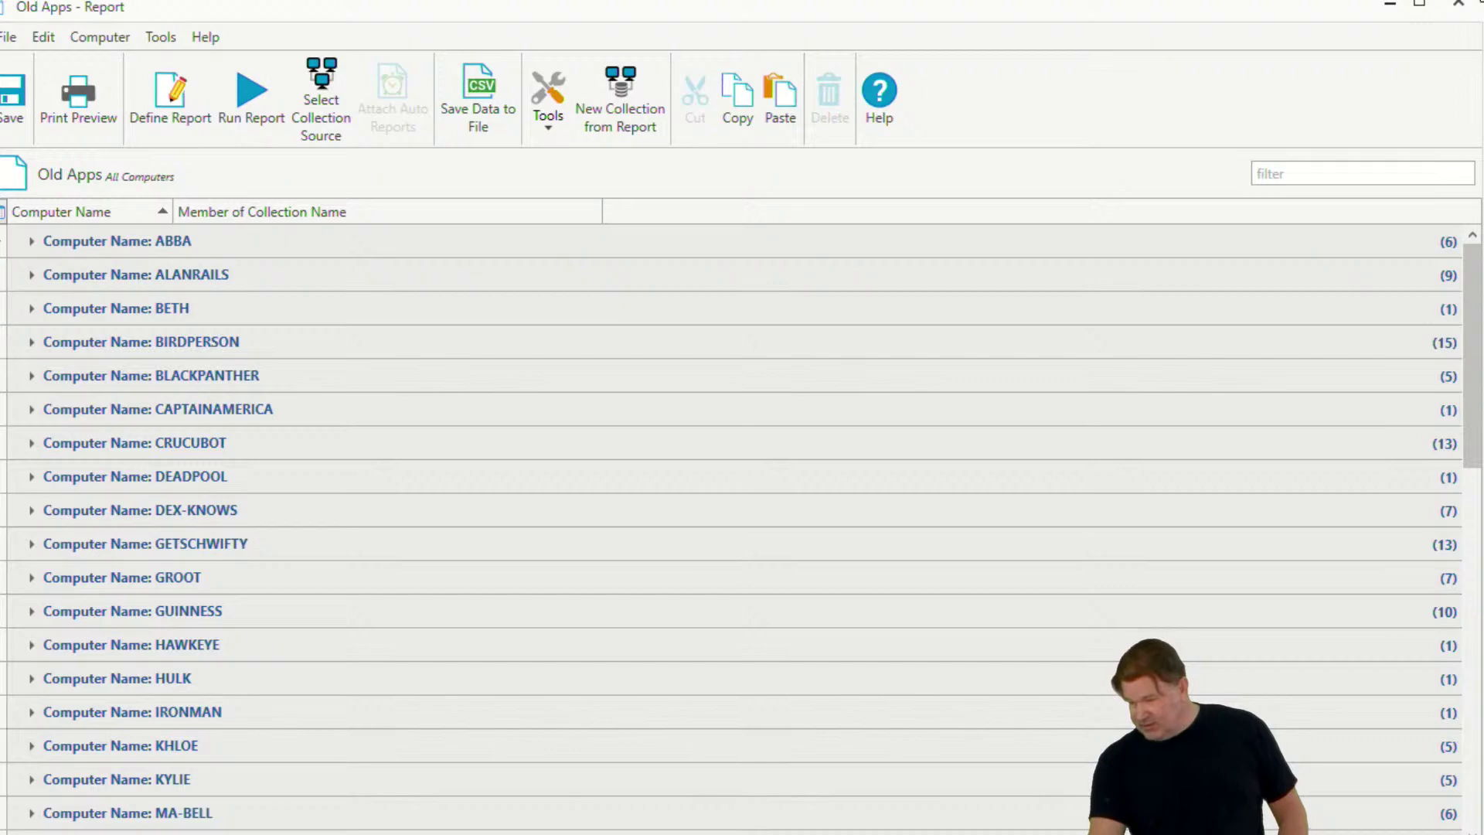
drag(1302, 7, 1086, 86)
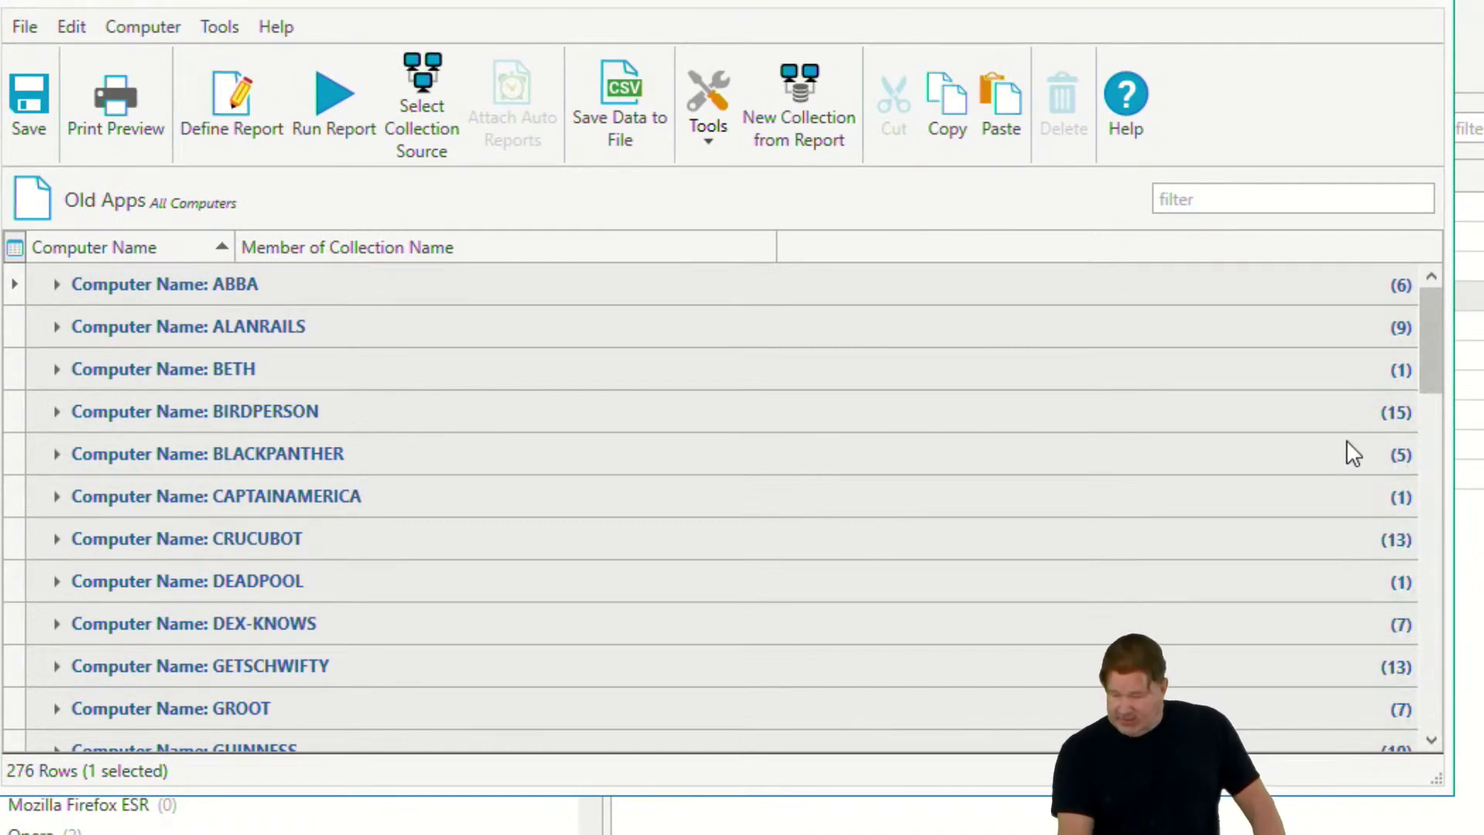
Step: Expand the BIRDPERSON group to examine which old-software collections that computer belongs to
click(58, 412)
scroll(684, 492, down, 3)
scroll(689, 526, up, 3)
scroll(688, 513, down, 1)
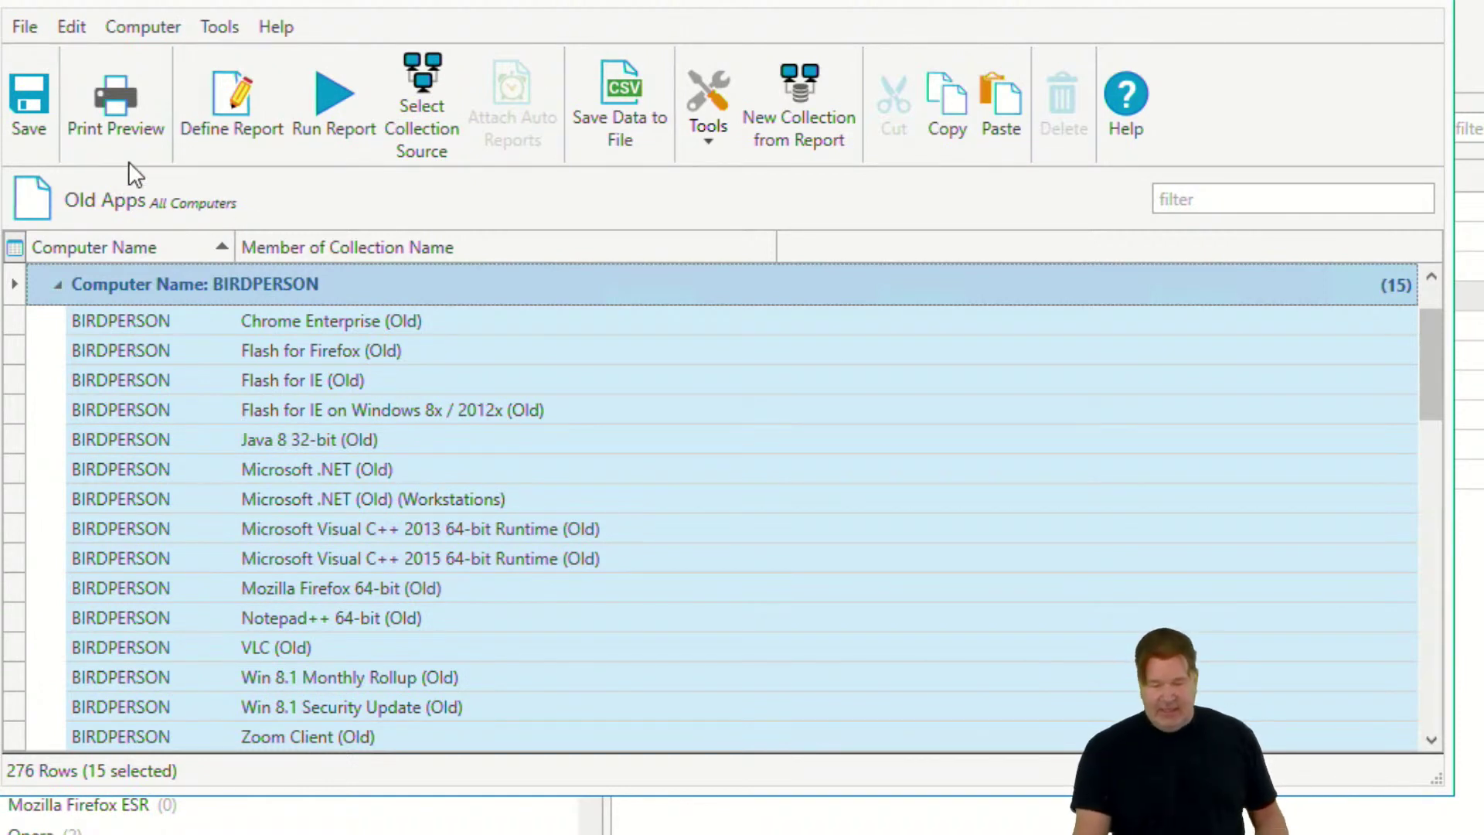
Step: Save the Old Apps report and close it, returning to the Examples report folder
click(34, 119)
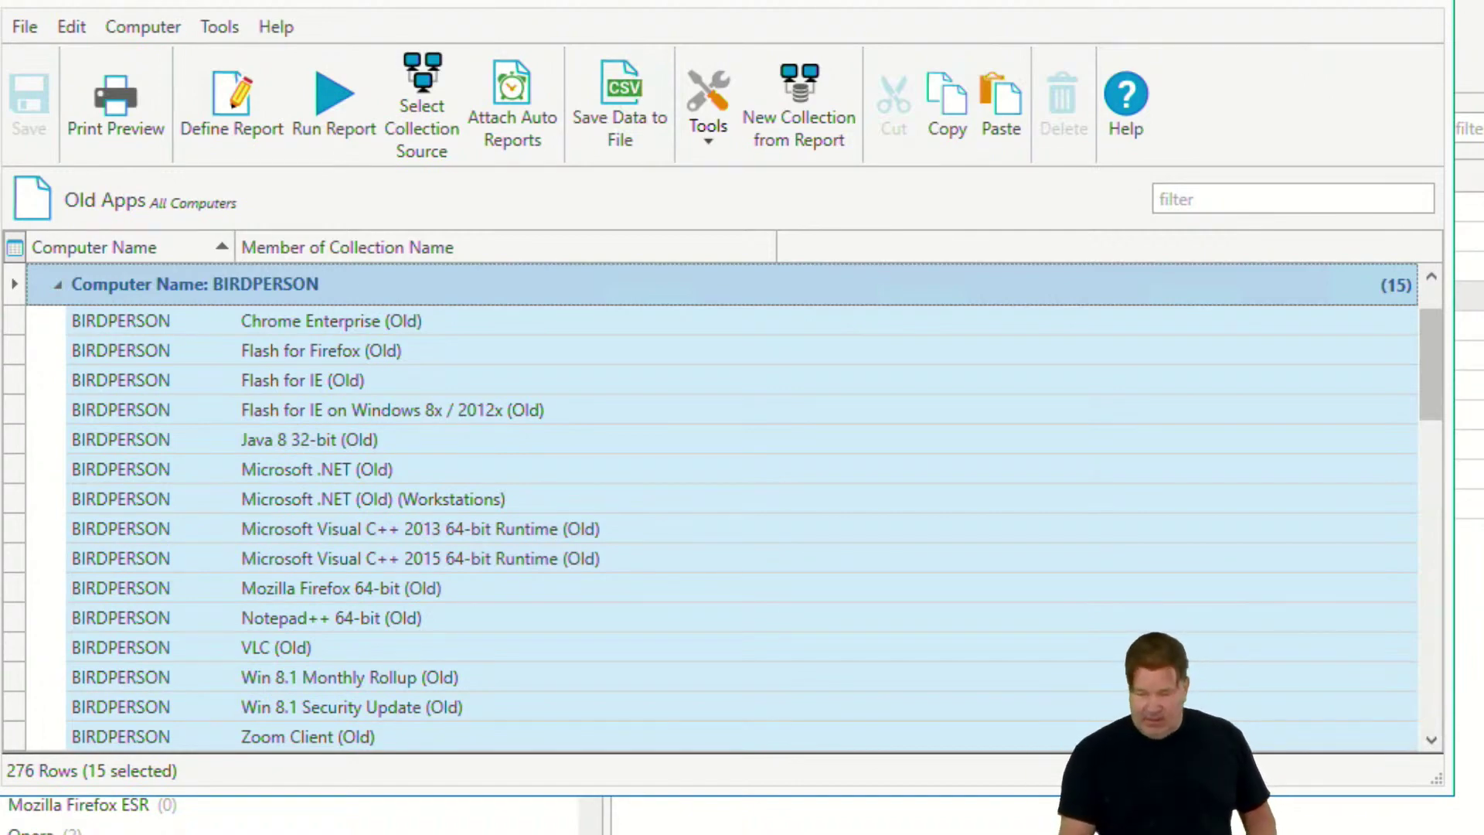
click(1435, 5)
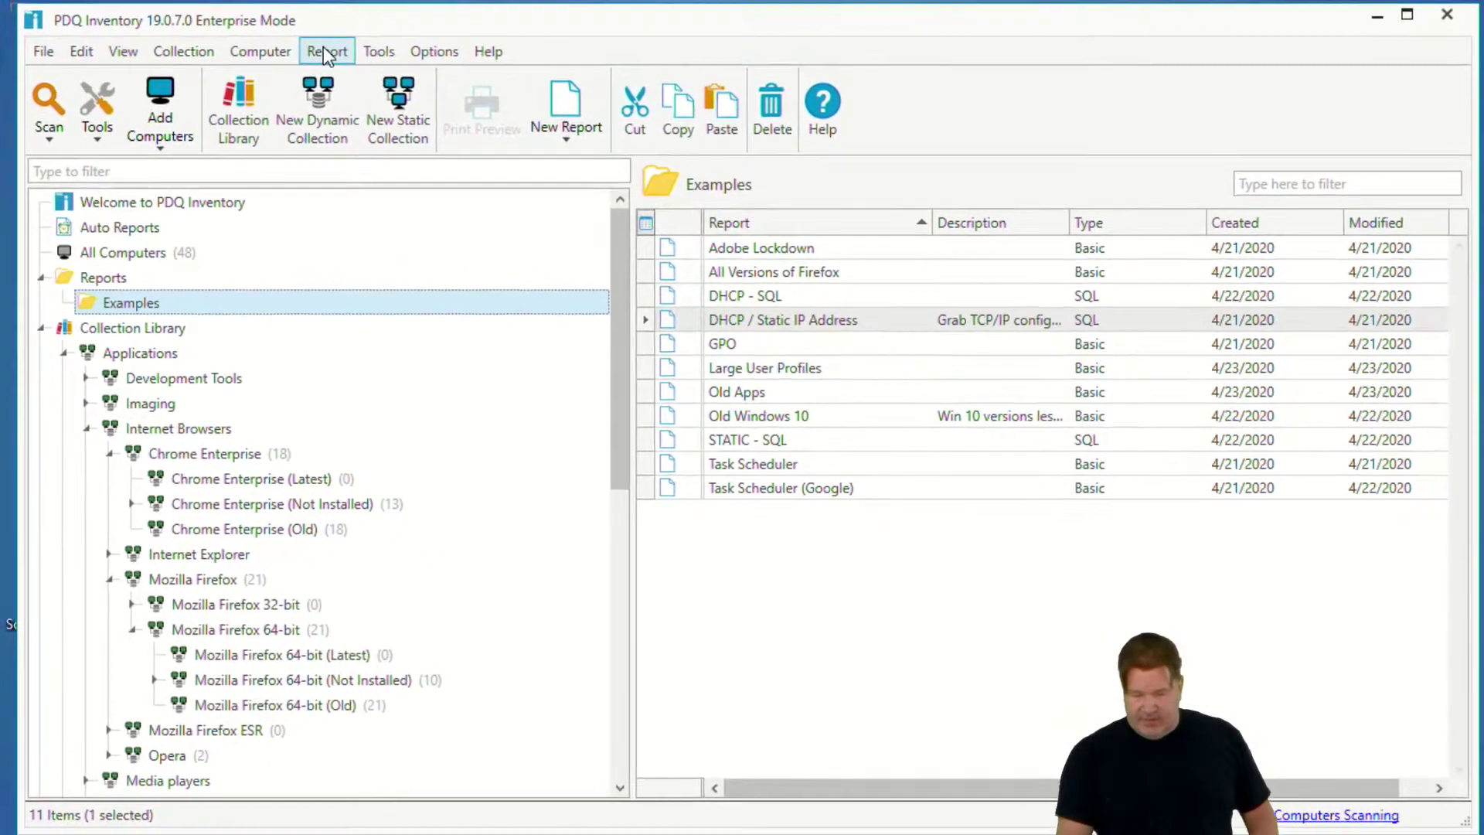
click(325, 51)
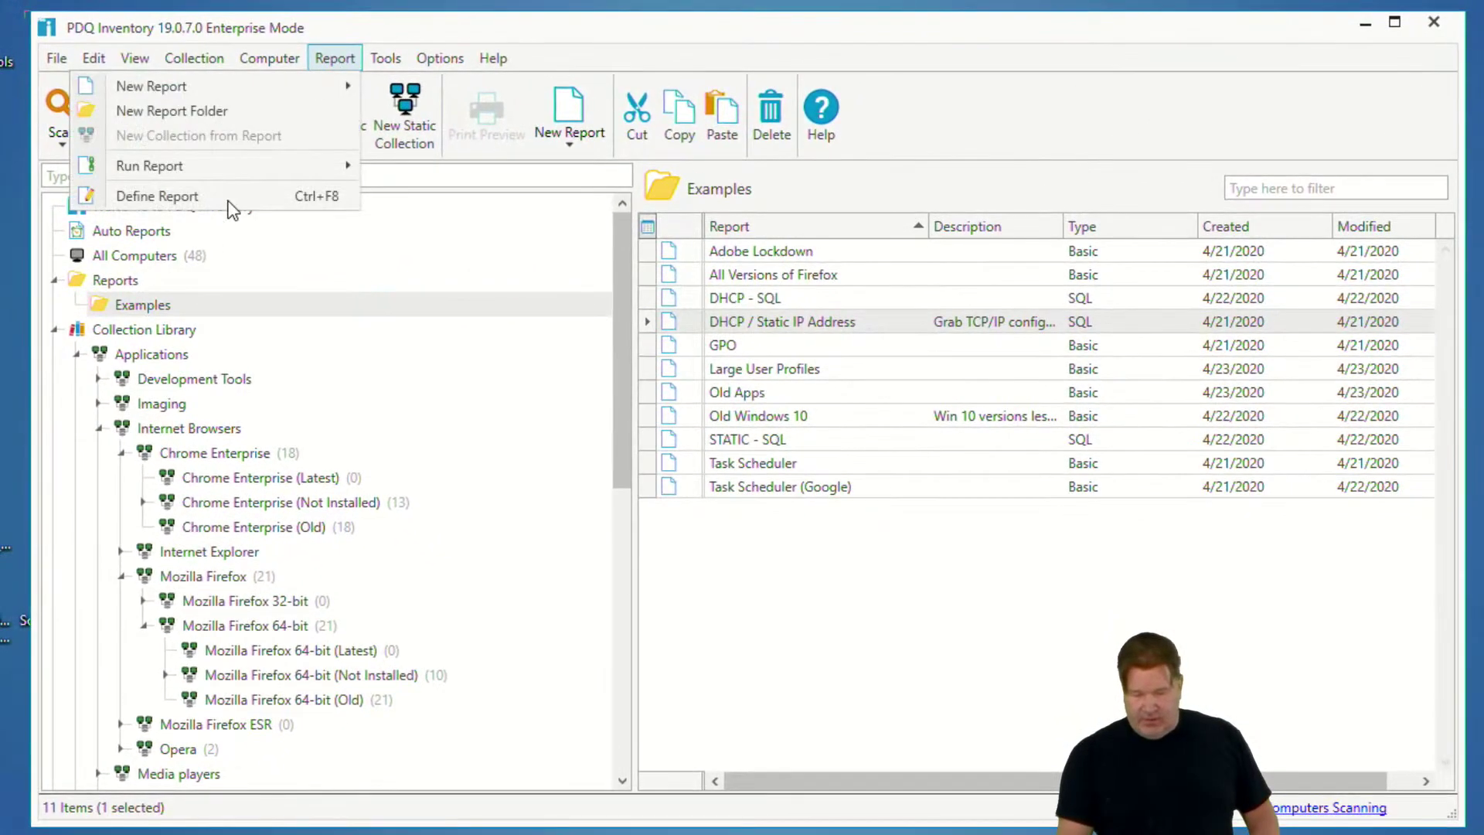
click(164, 306)
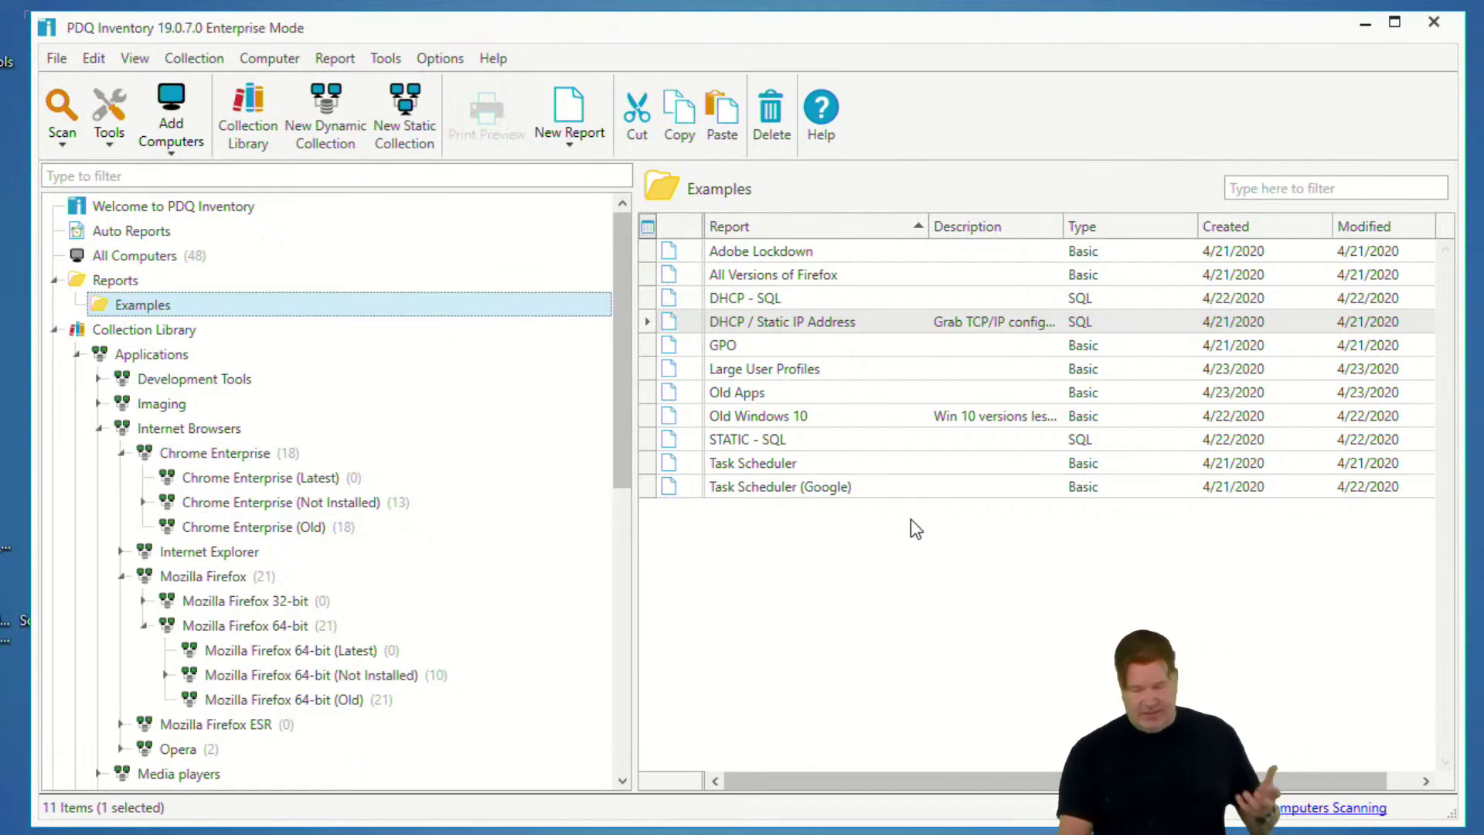
Step: Open the All Versions of Firefox report and examine its column definitions, its filter and the available comparison options
click(757, 279)
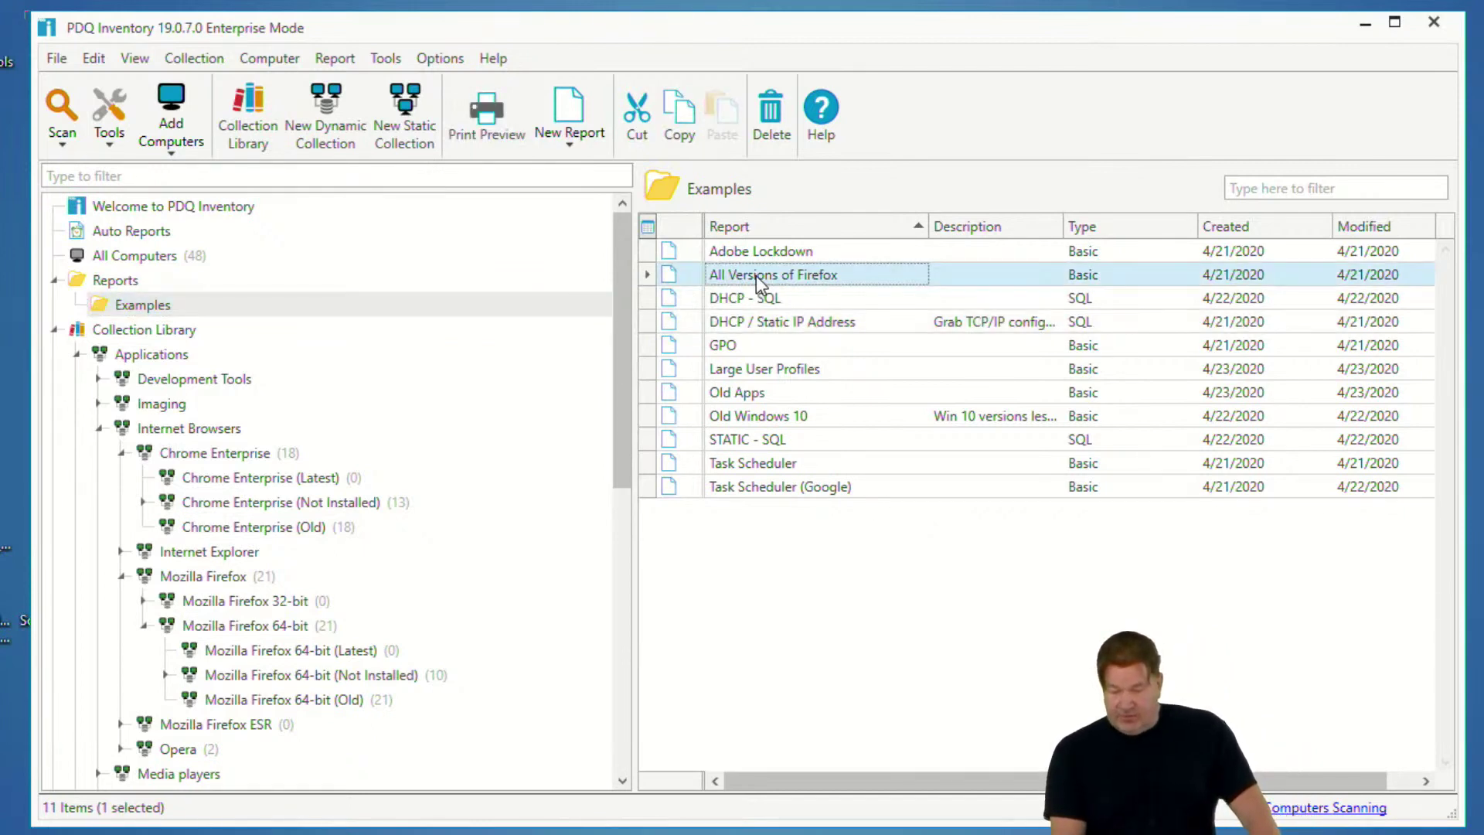
double_click(756, 275)
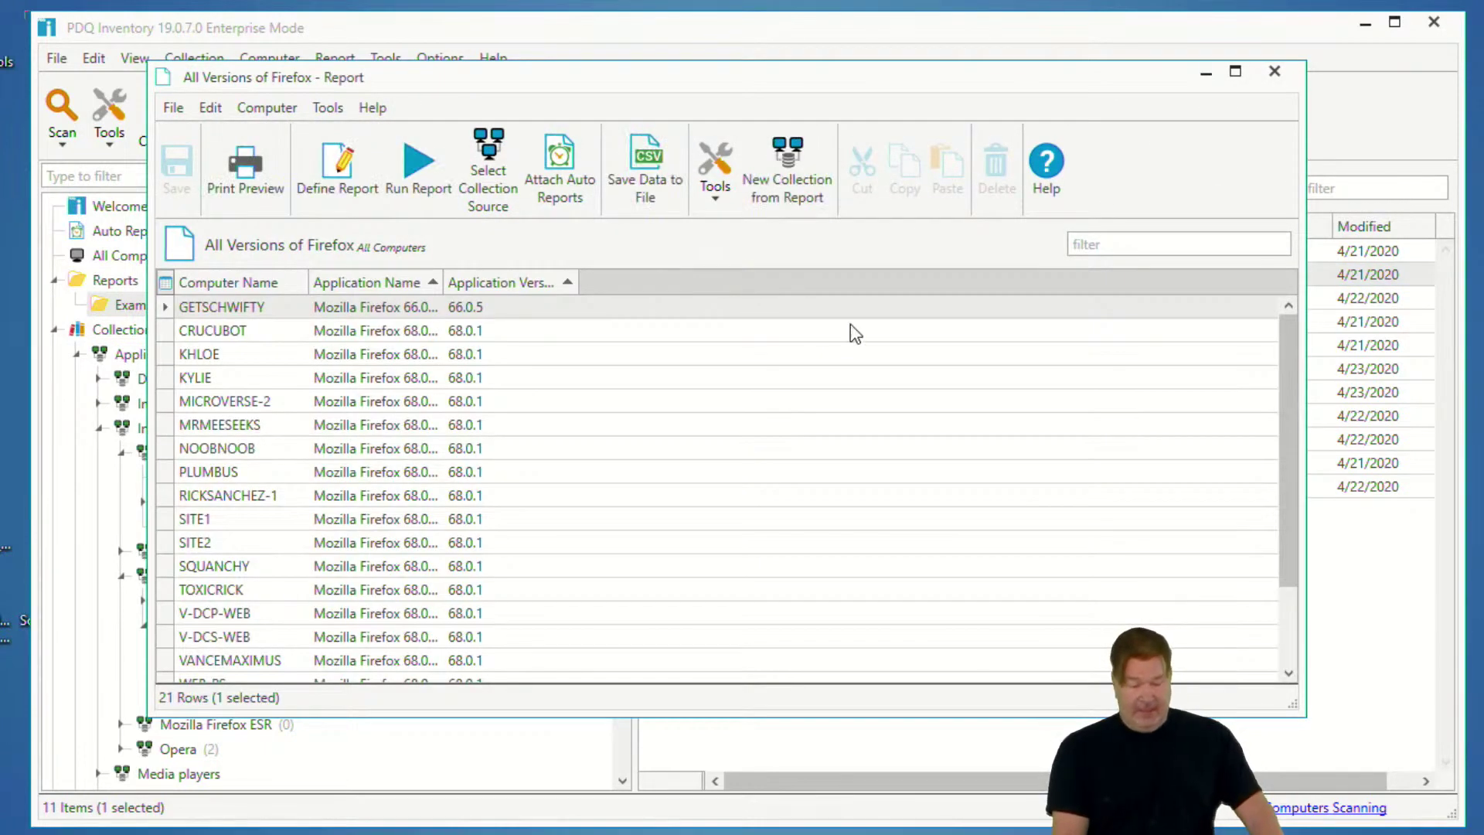
click(354, 165)
click(188, 350)
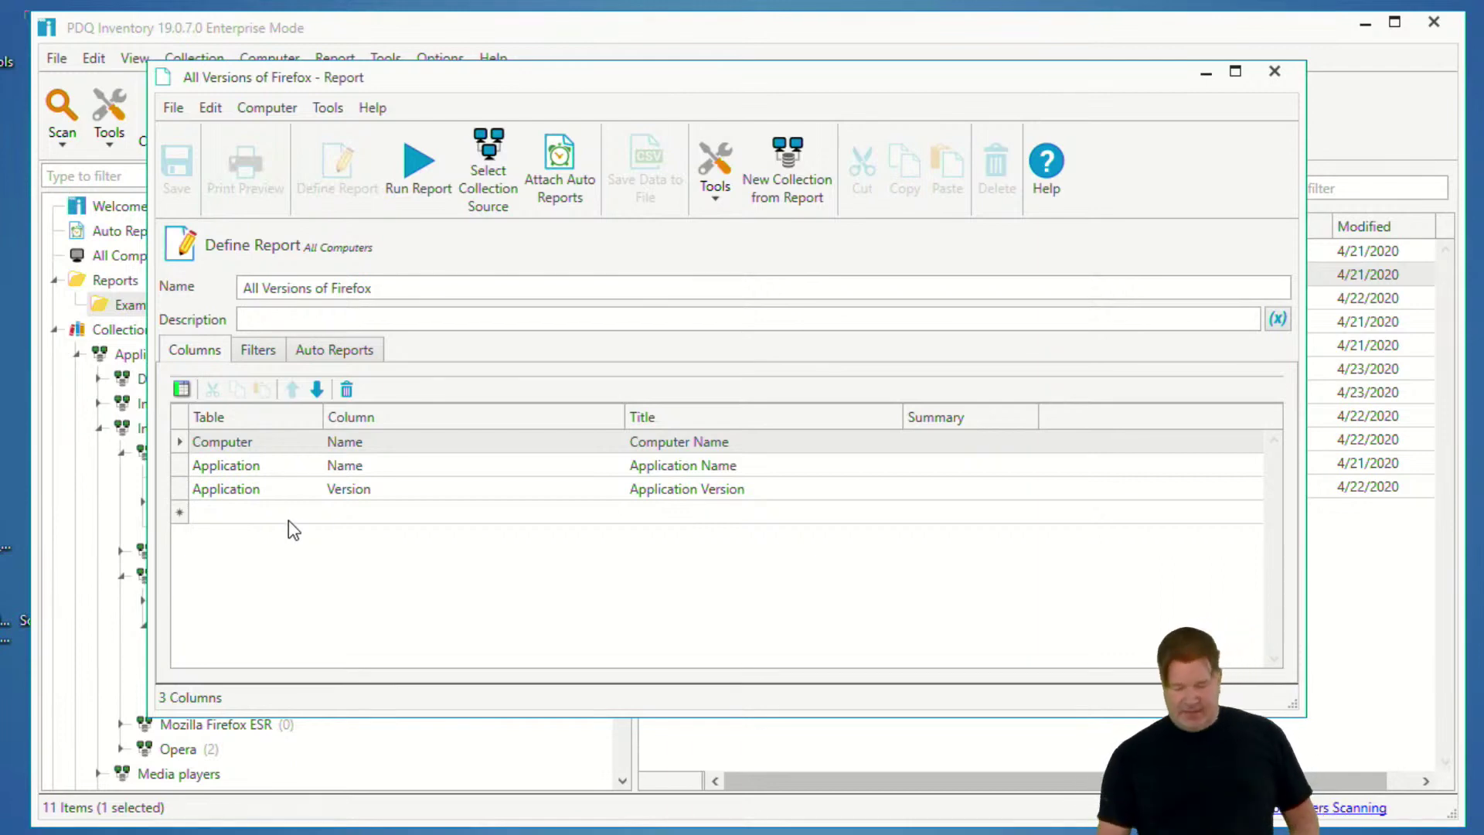
click(236, 351)
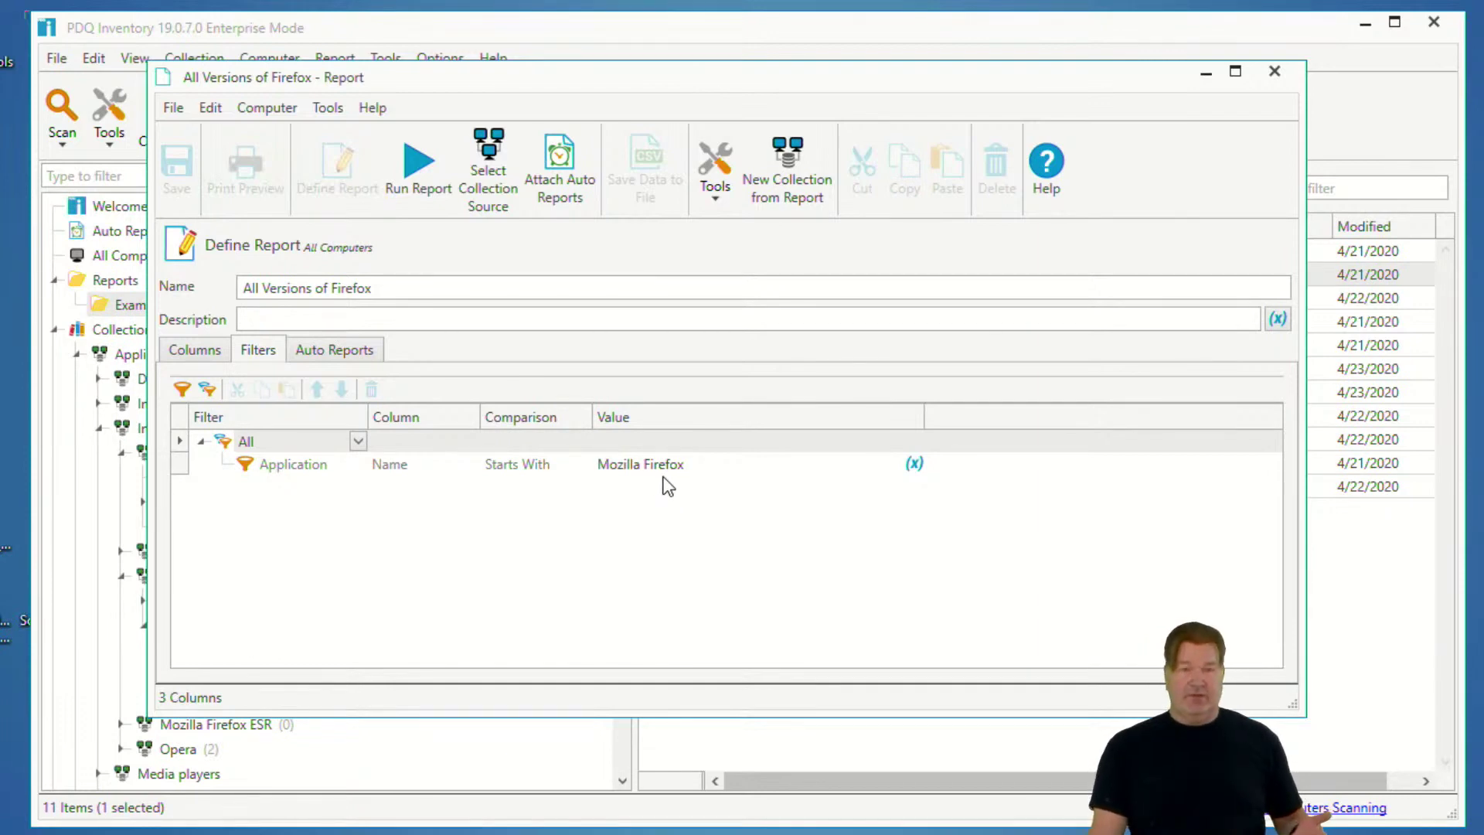
click(596, 467)
click(583, 464)
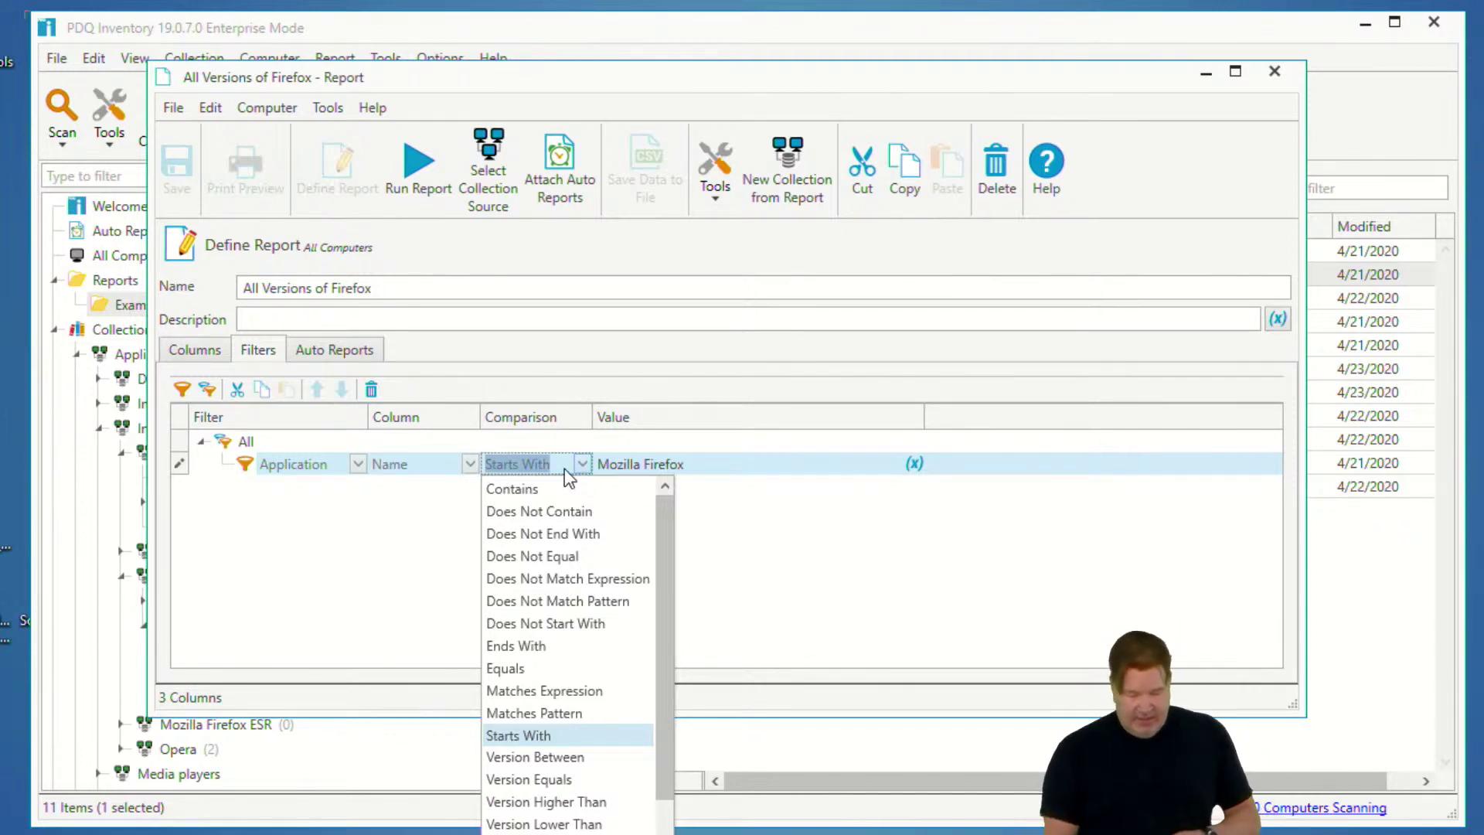
click(973, 601)
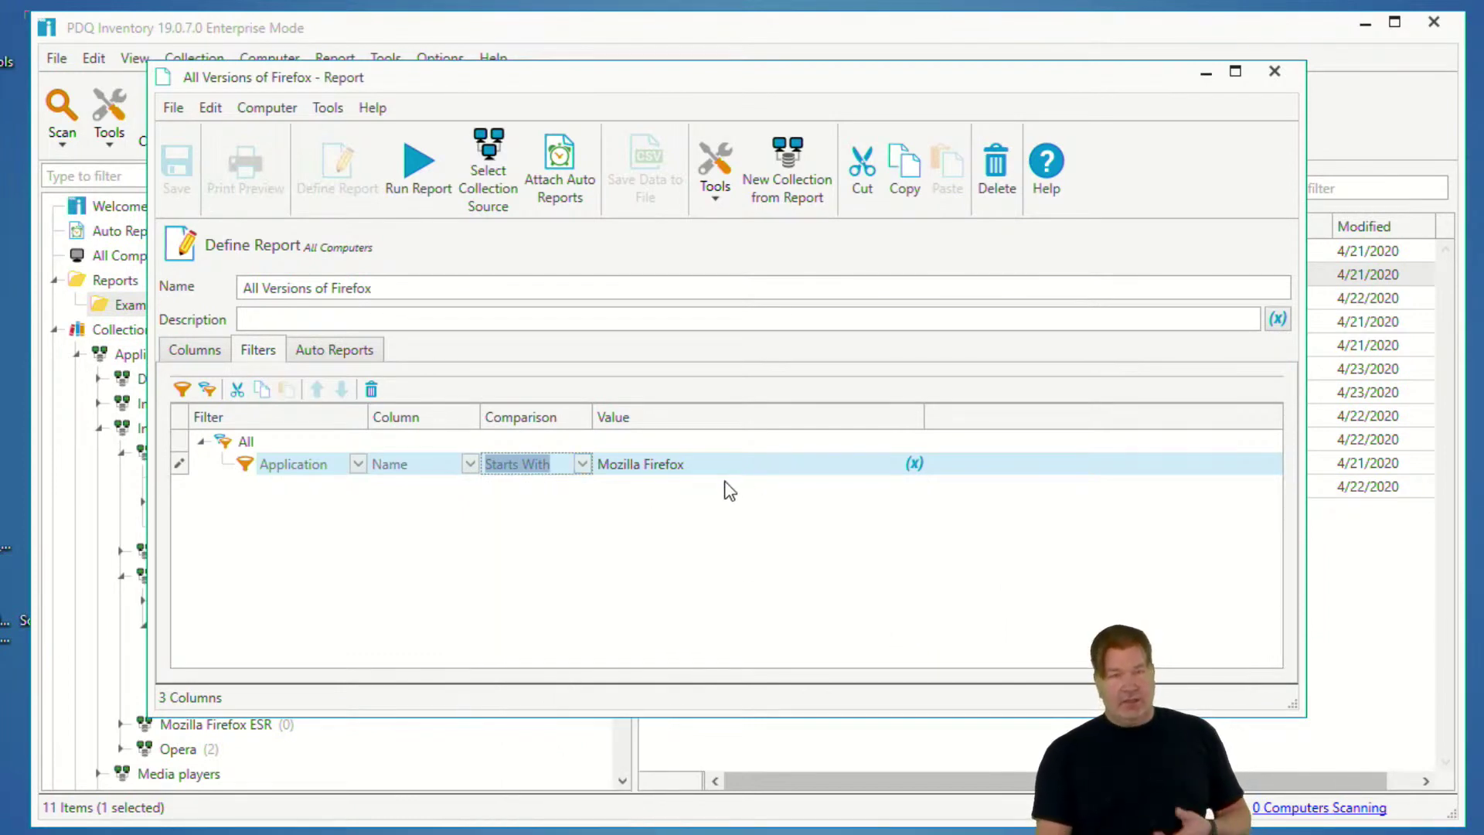
Step: Run the All Versions of Firefox report, sort it by Application Version descending and widen the Application Name column
click(410, 163)
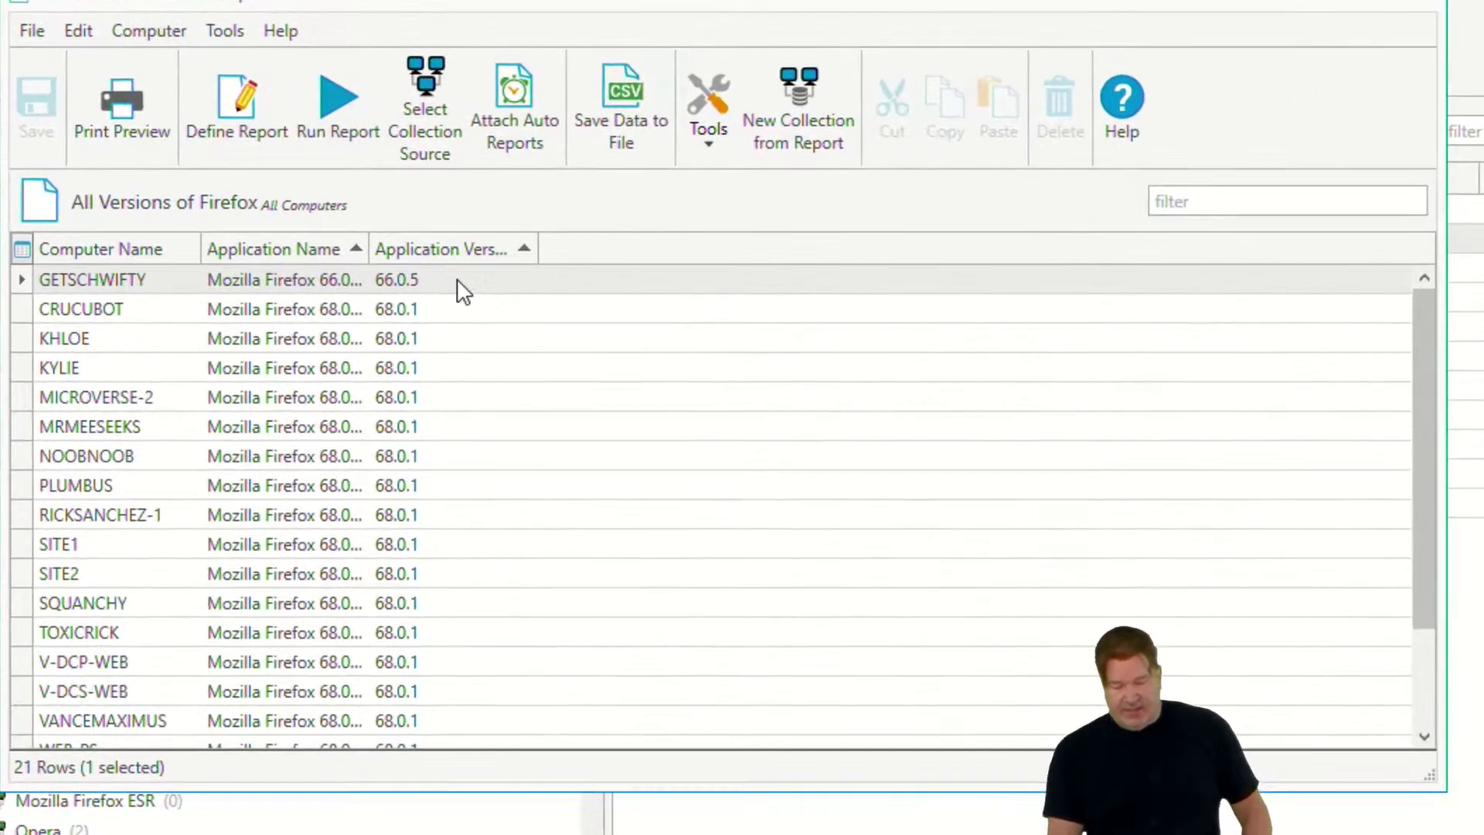
click(457, 282)
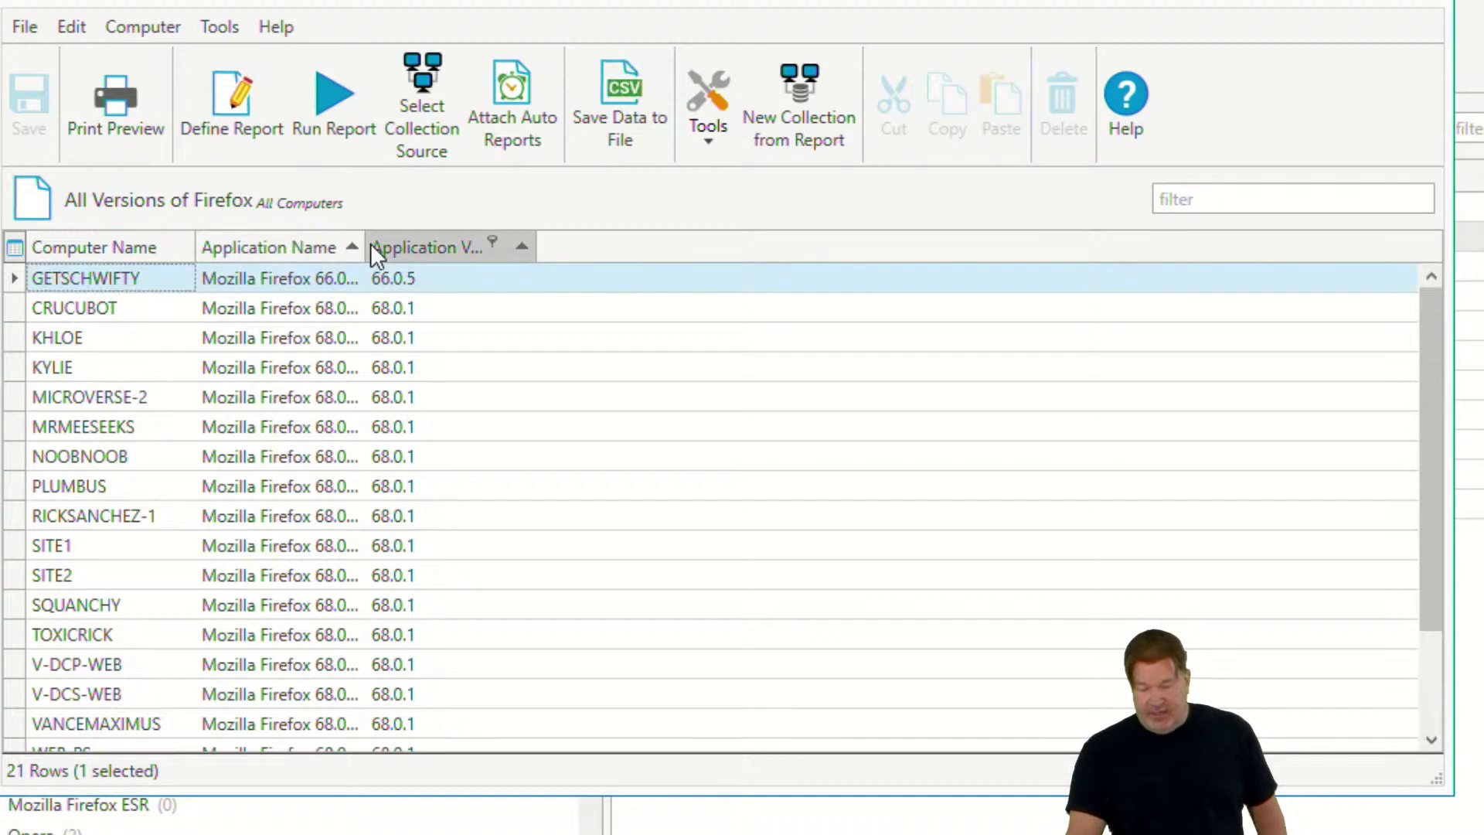
click(371, 246)
drag(364, 246, 507, 251)
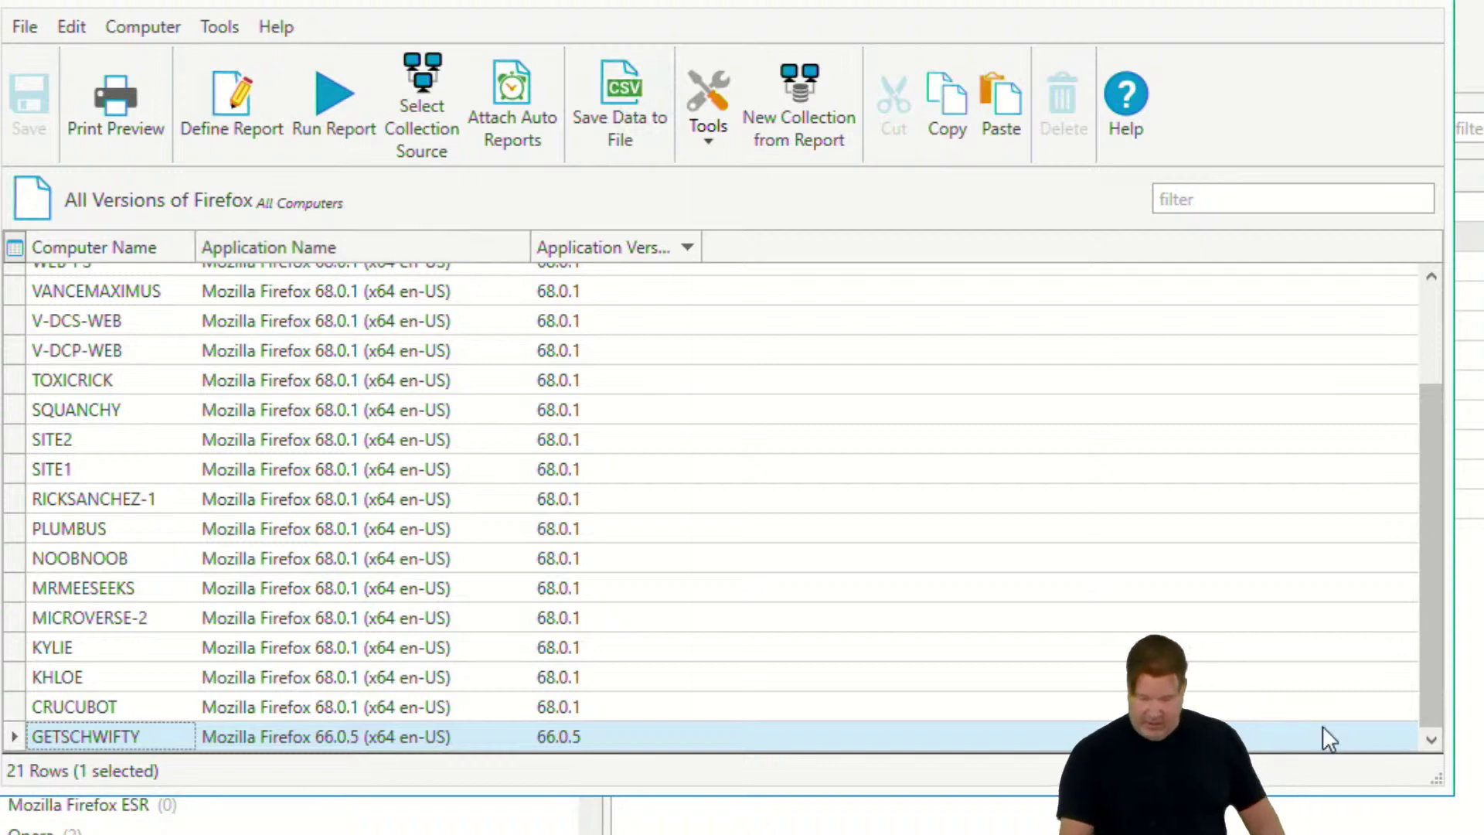
scroll(619, 495, up, 2)
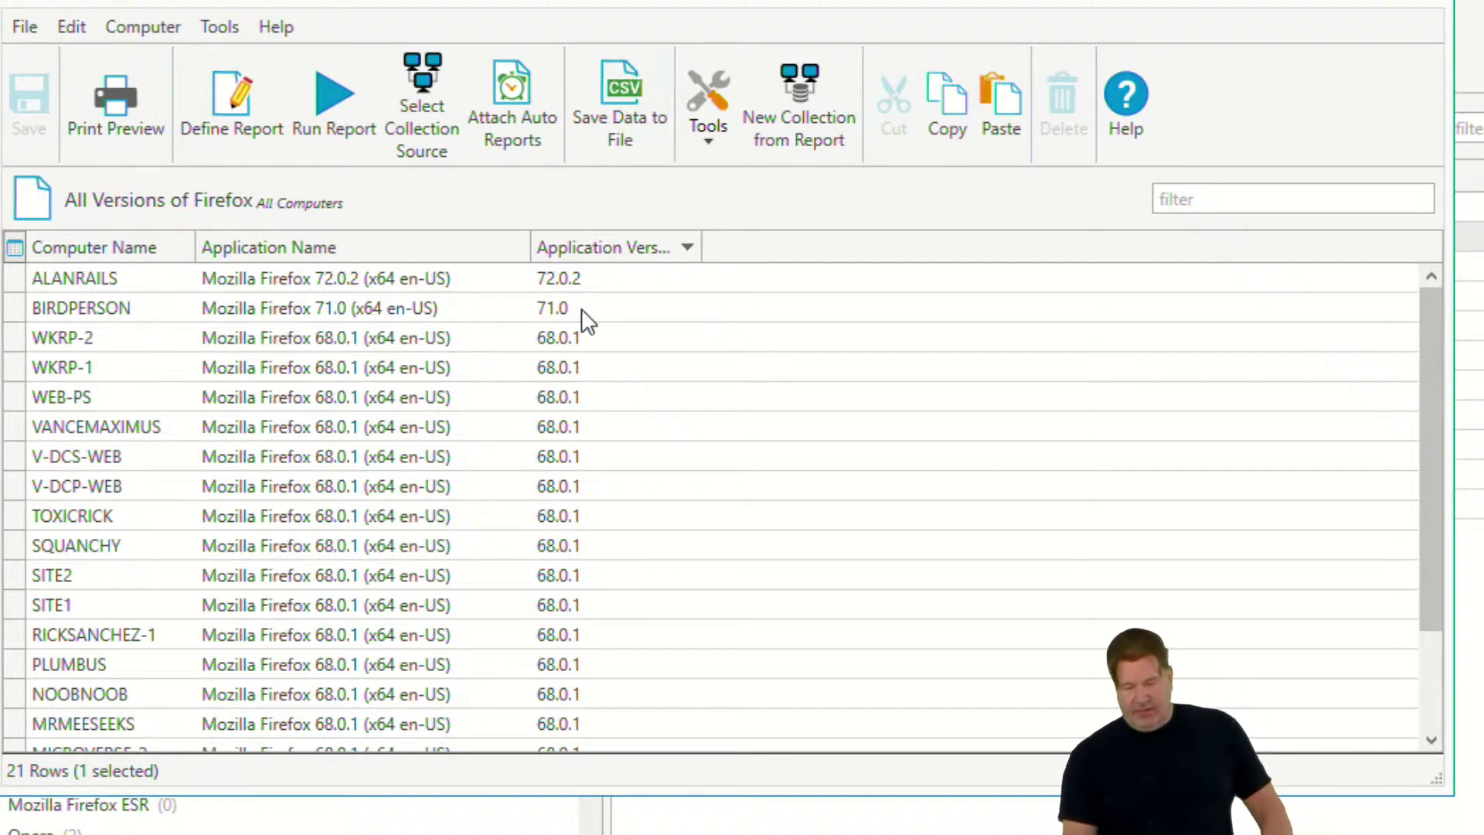
Step: Add a report filter requiring Application Version with the comparison Version Lower Than 70, and run the report
click(226, 96)
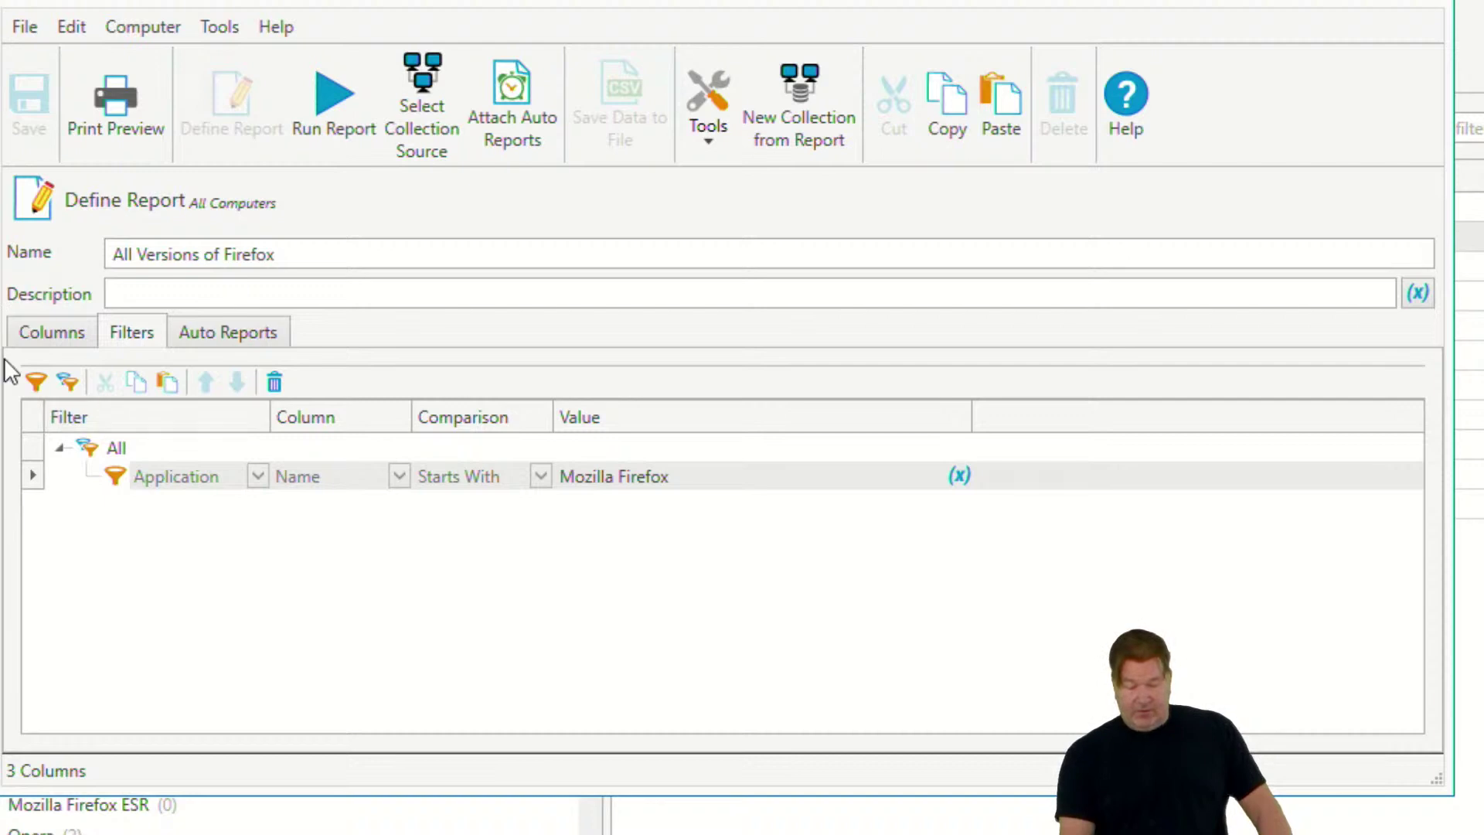
click(35, 381)
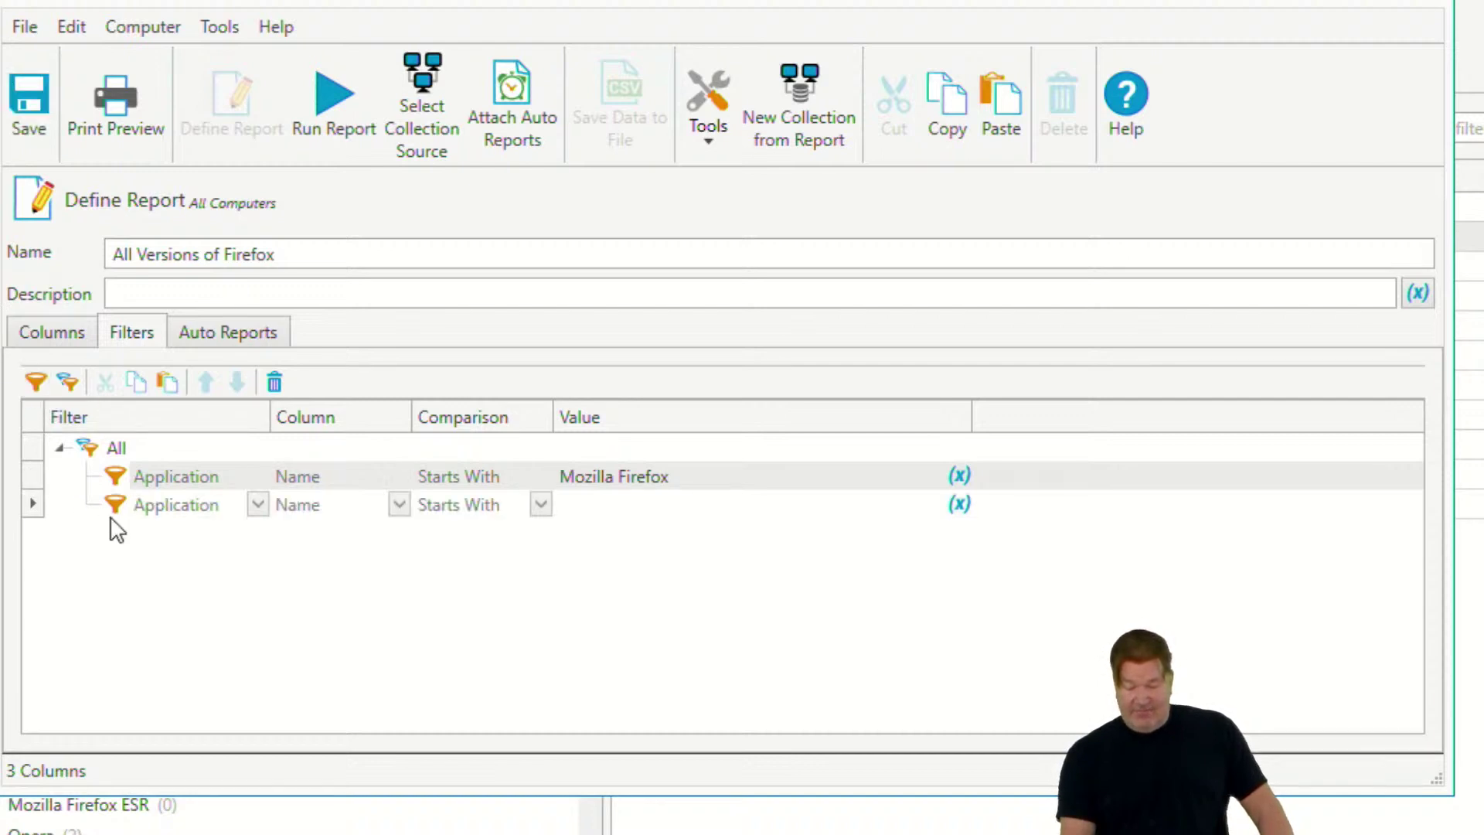
click(398, 504)
click(332, 733)
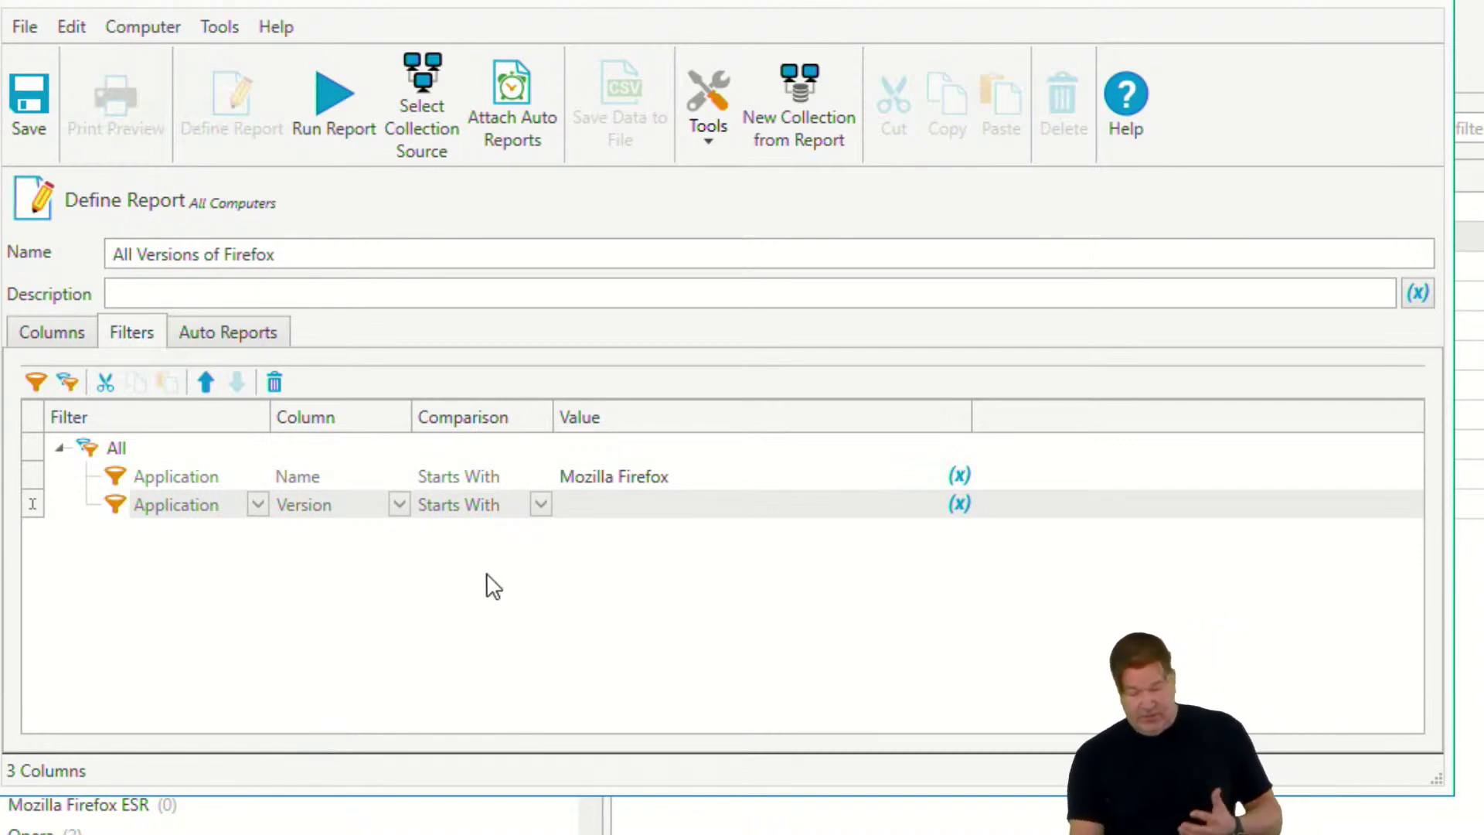
click(540, 504)
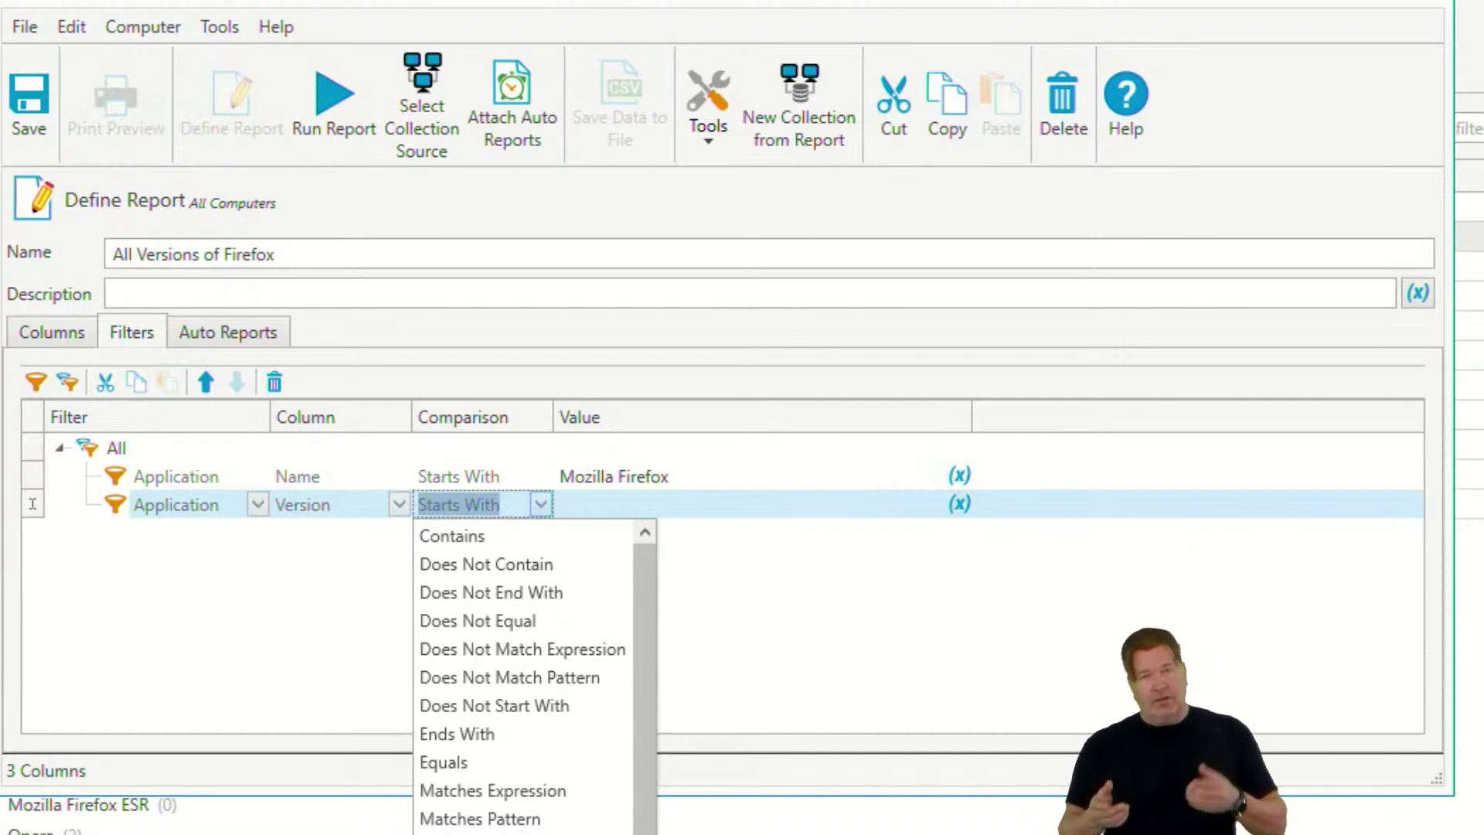
scroll(533, 673, down, 1)
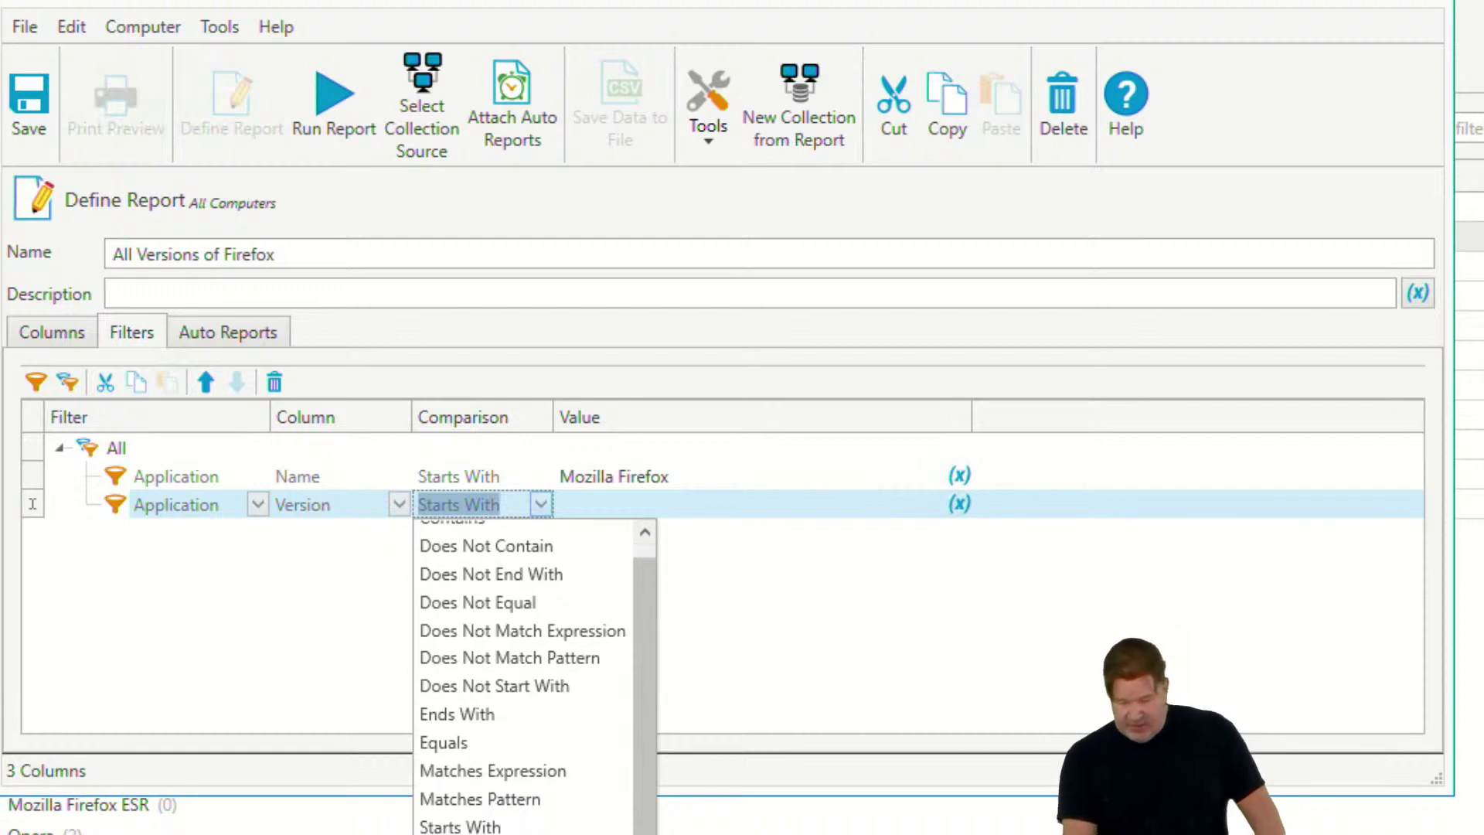
click(495, 833)
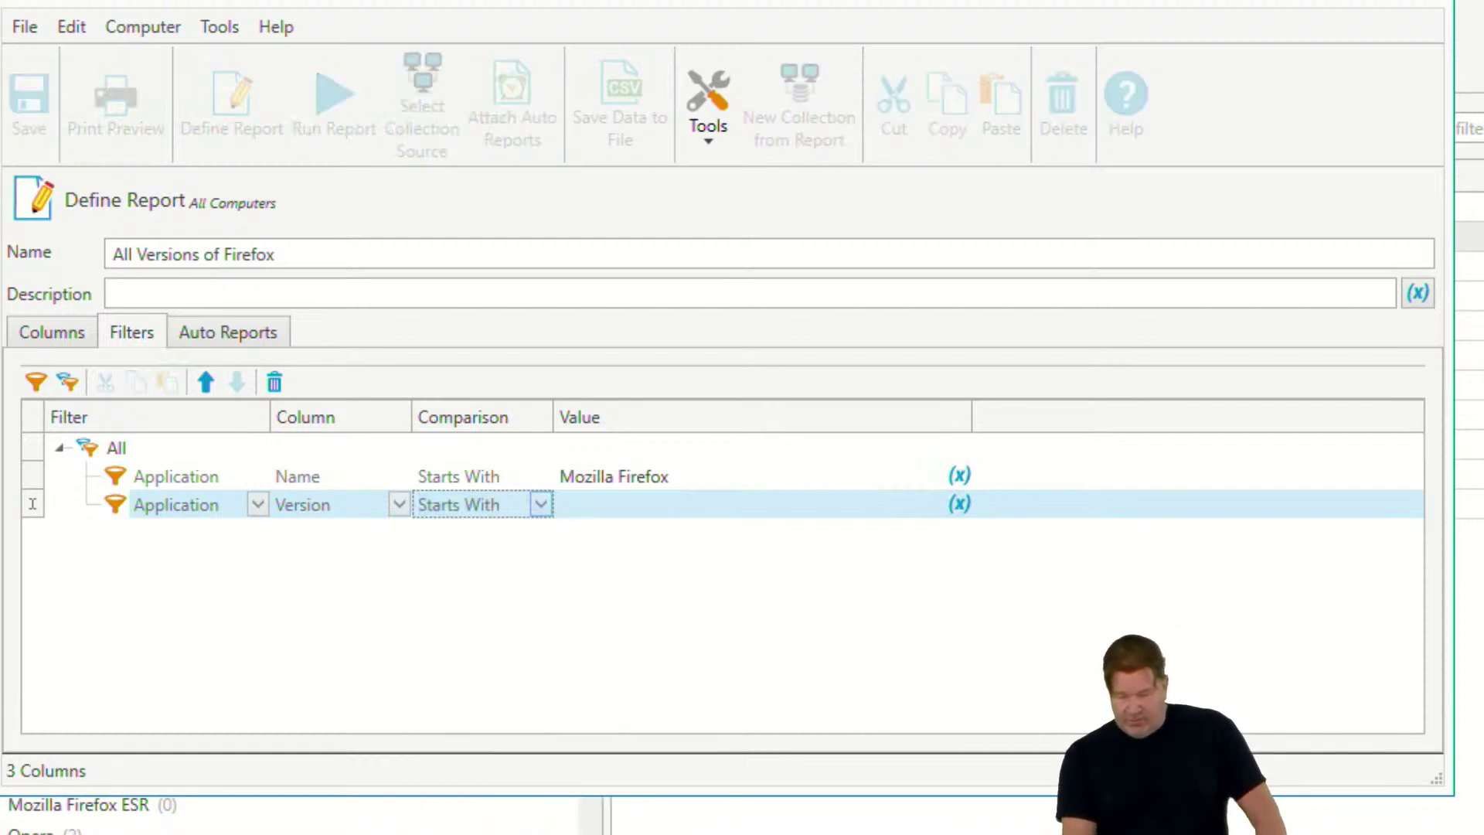
click(653, 487)
click(661, 512)
text(70)
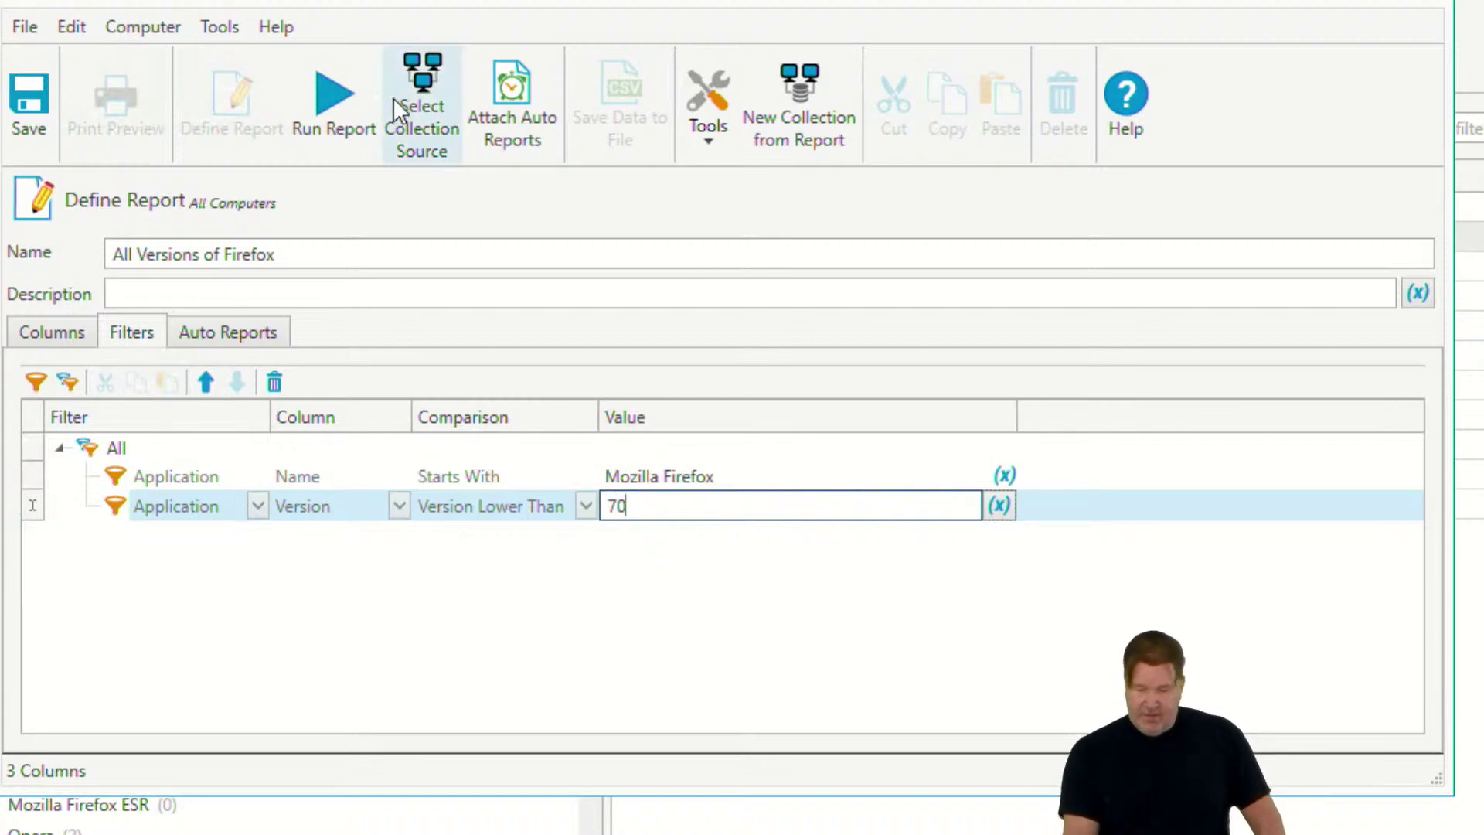
click(345, 94)
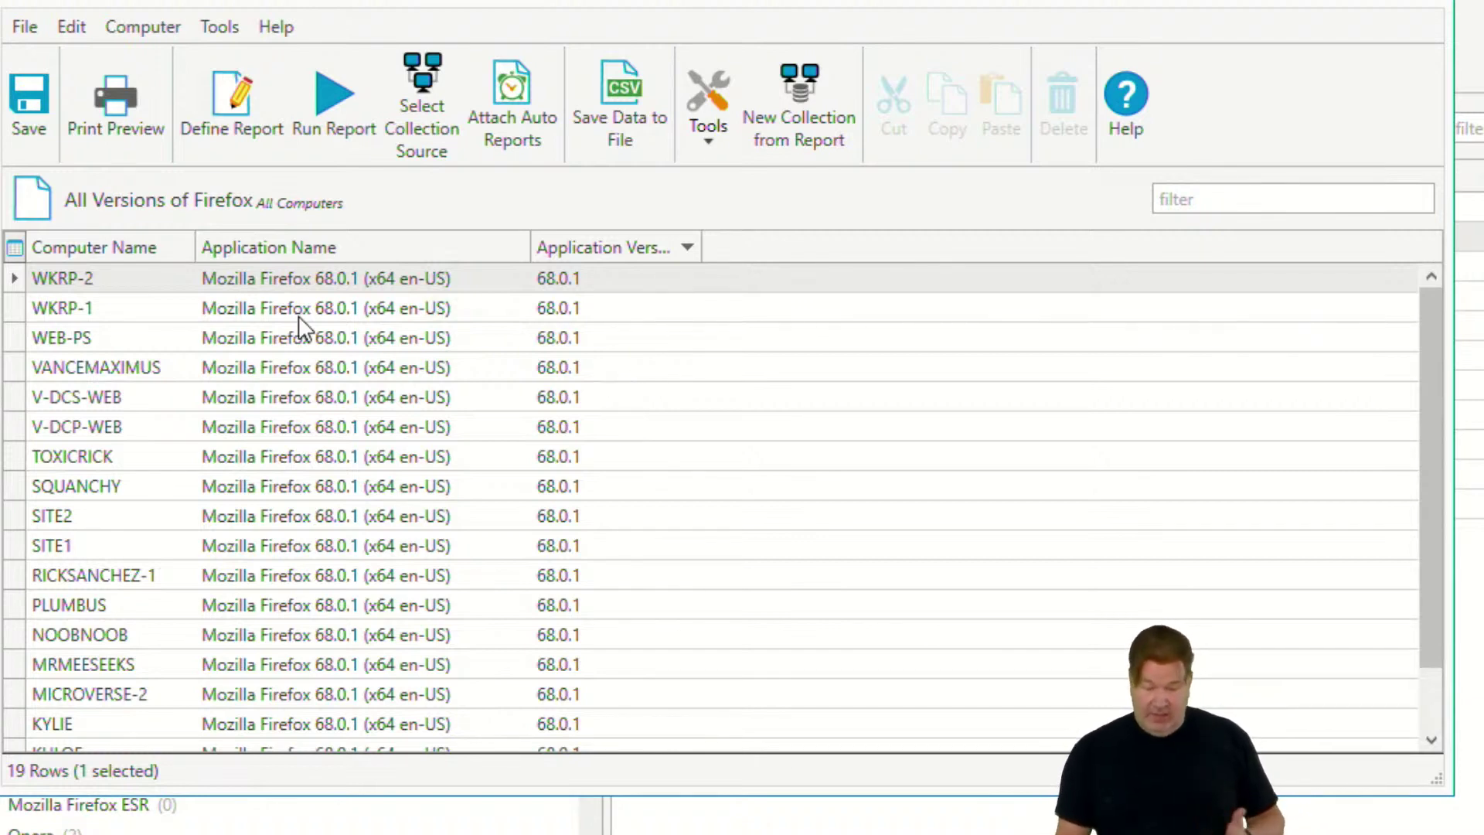
Step: Delete the Application Version filter and rerun the report to review every installed Firefox version
click(219, 91)
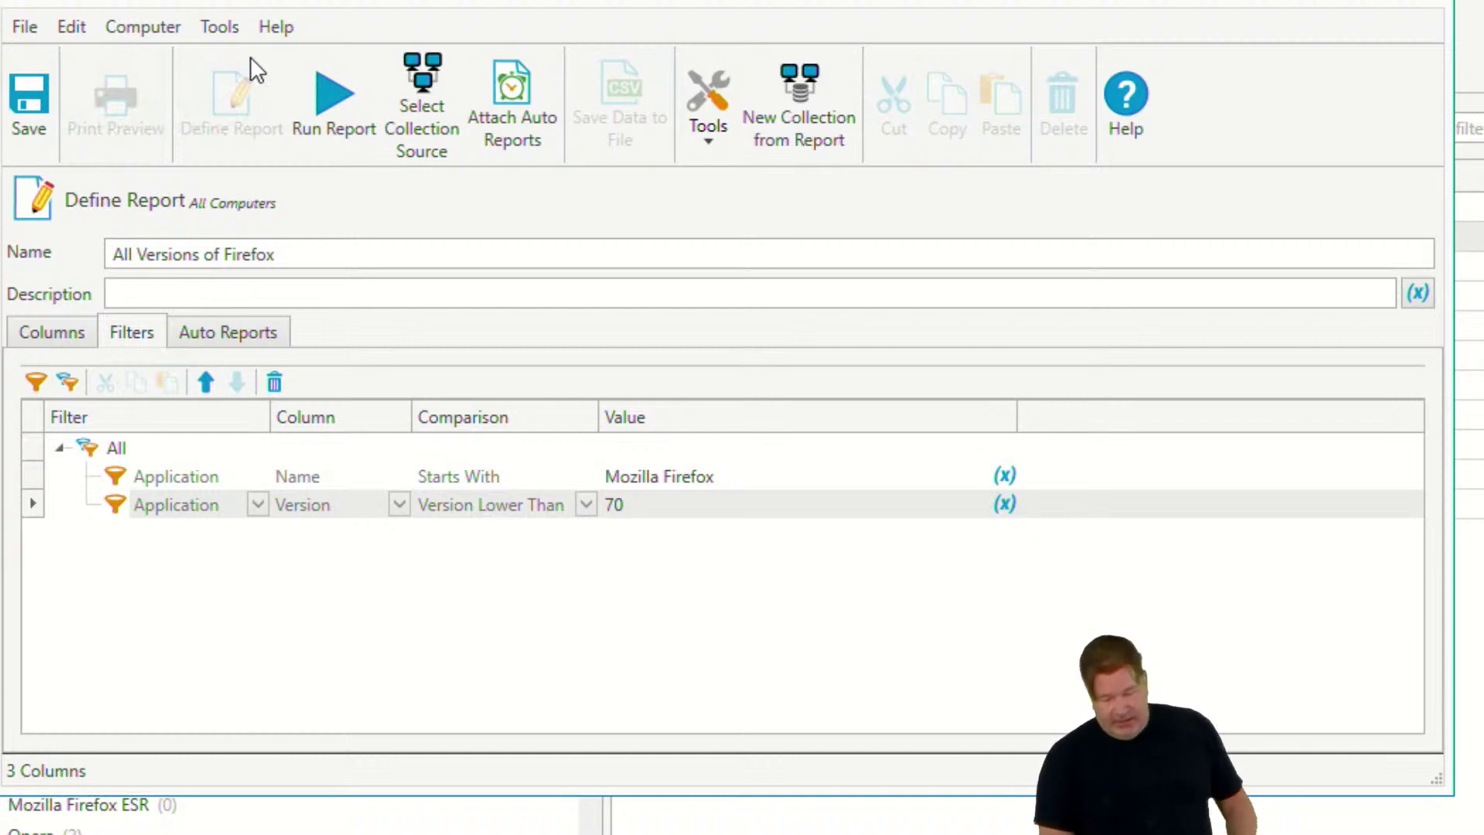
click(34, 514)
key(Delete)
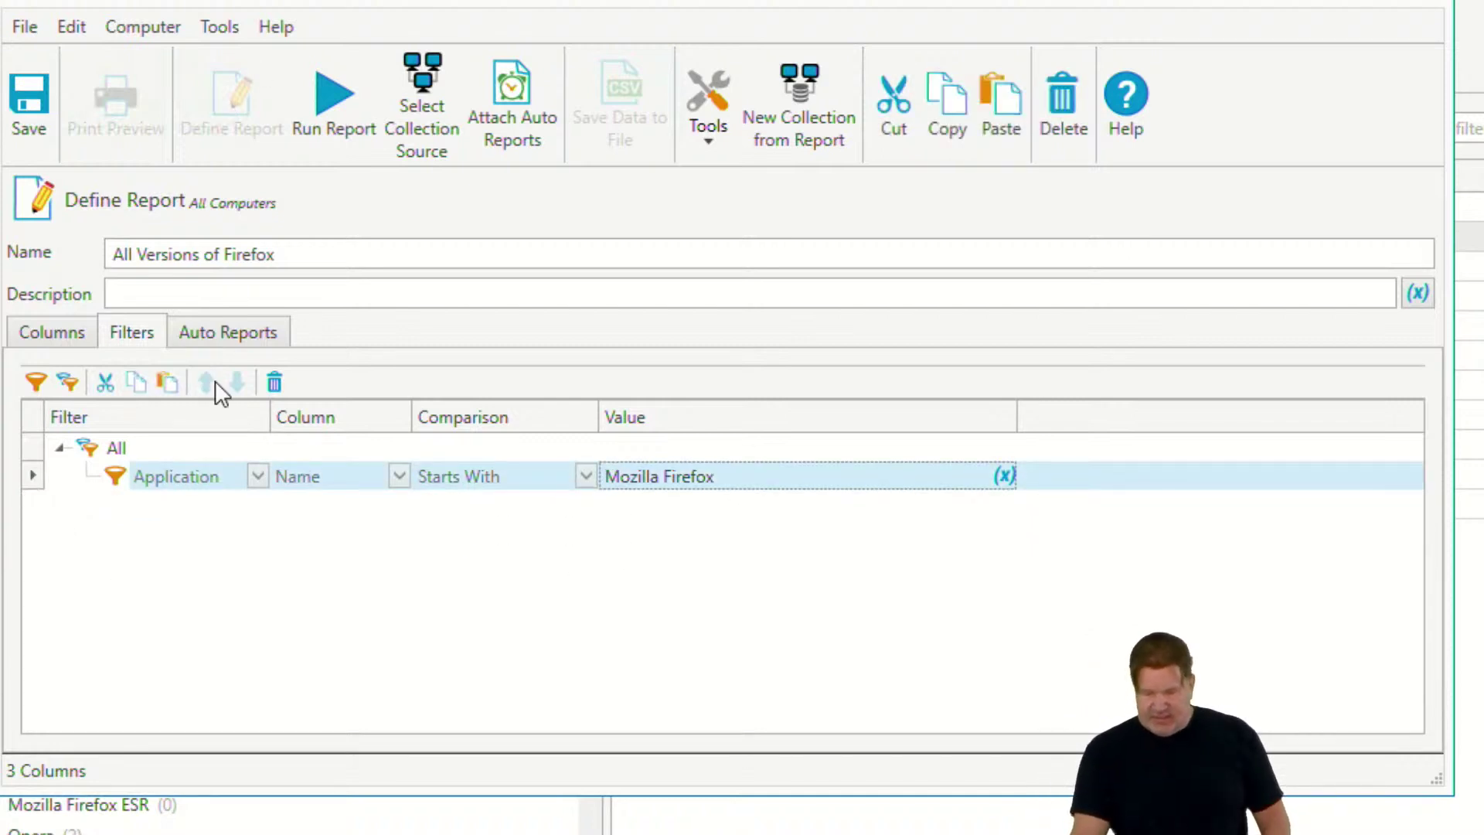
click(344, 108)
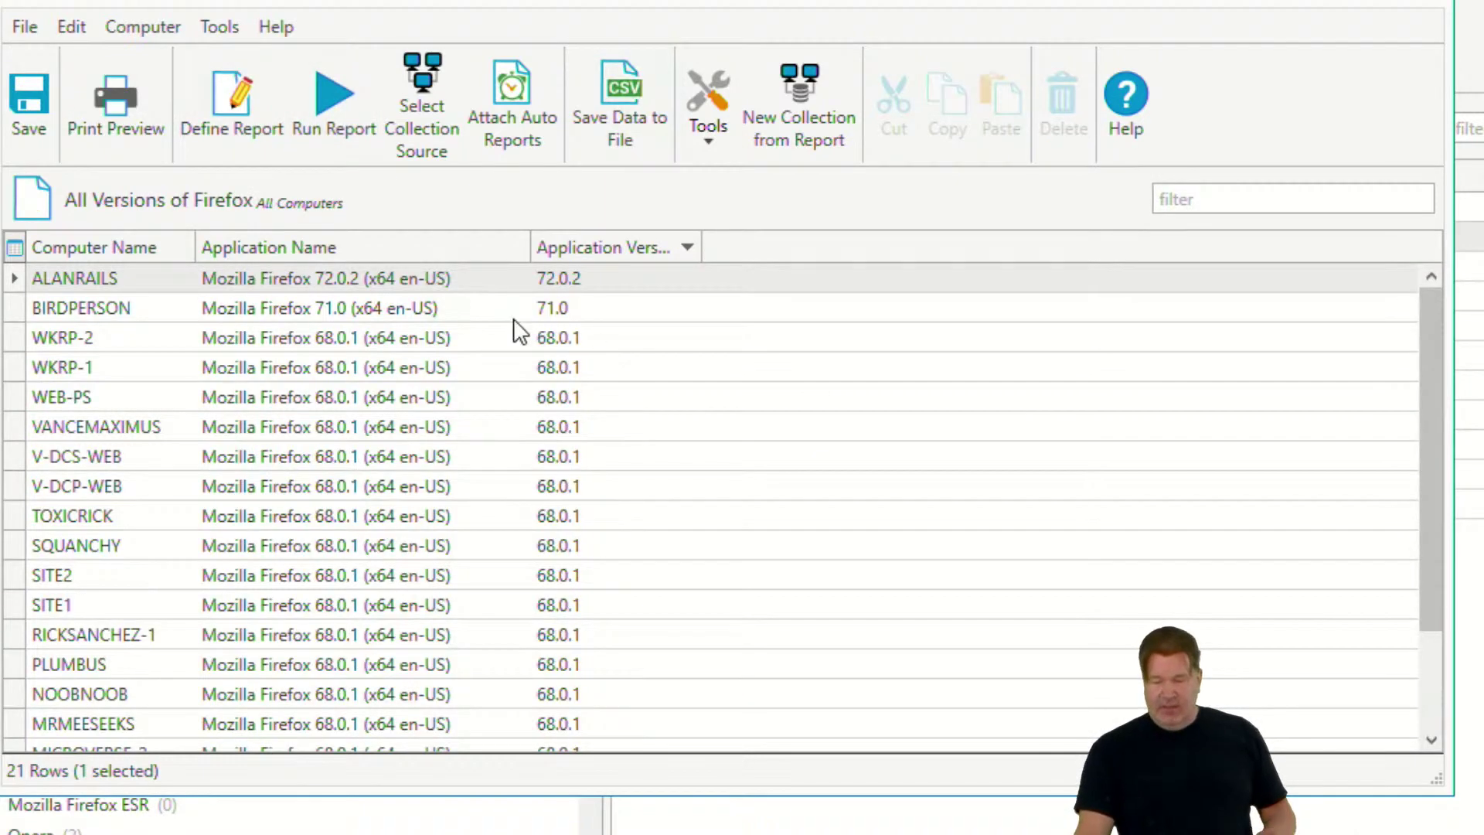
click(550, 349)
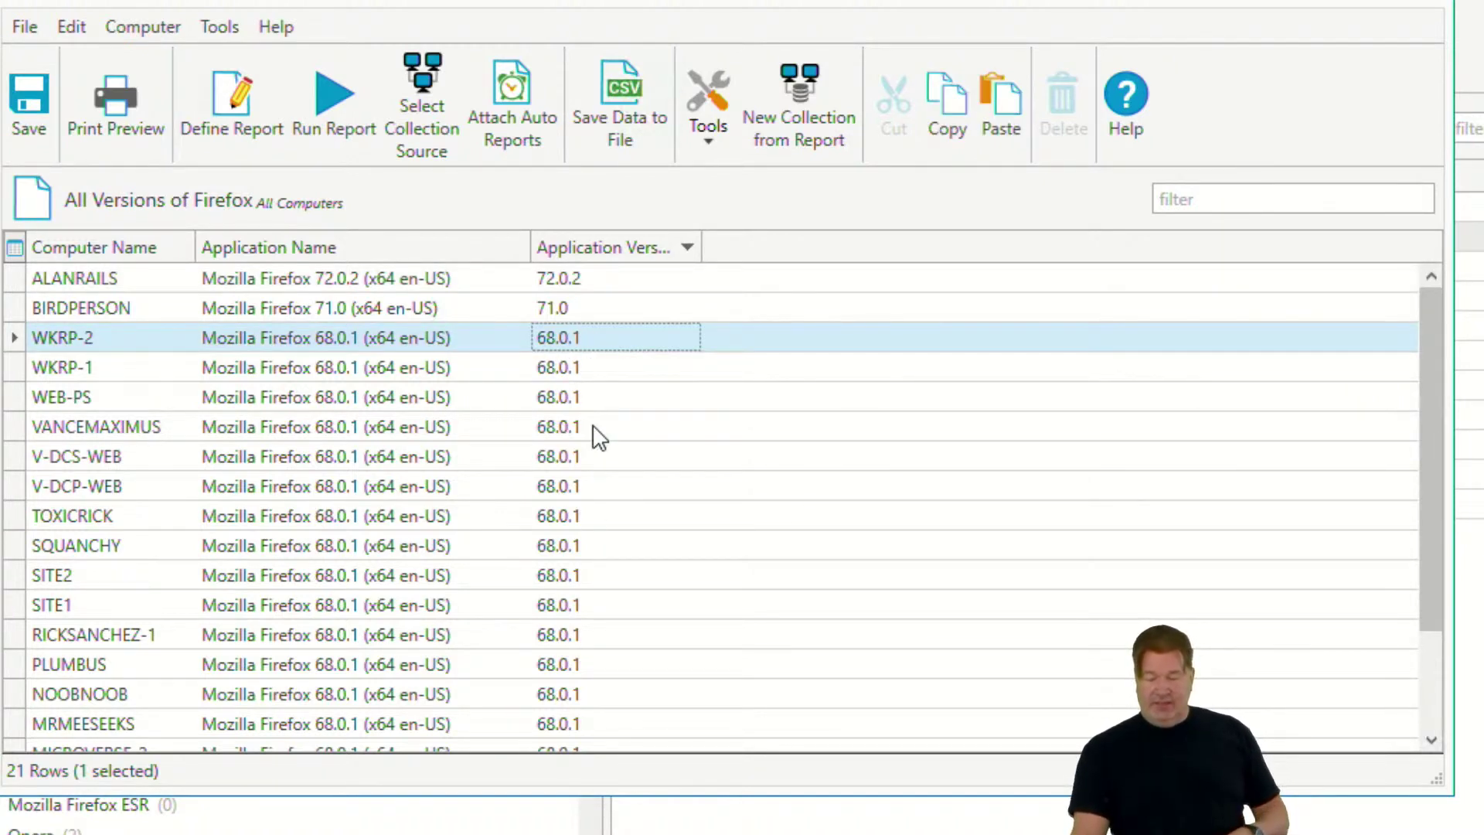
scroll(571, 703, down, 3)
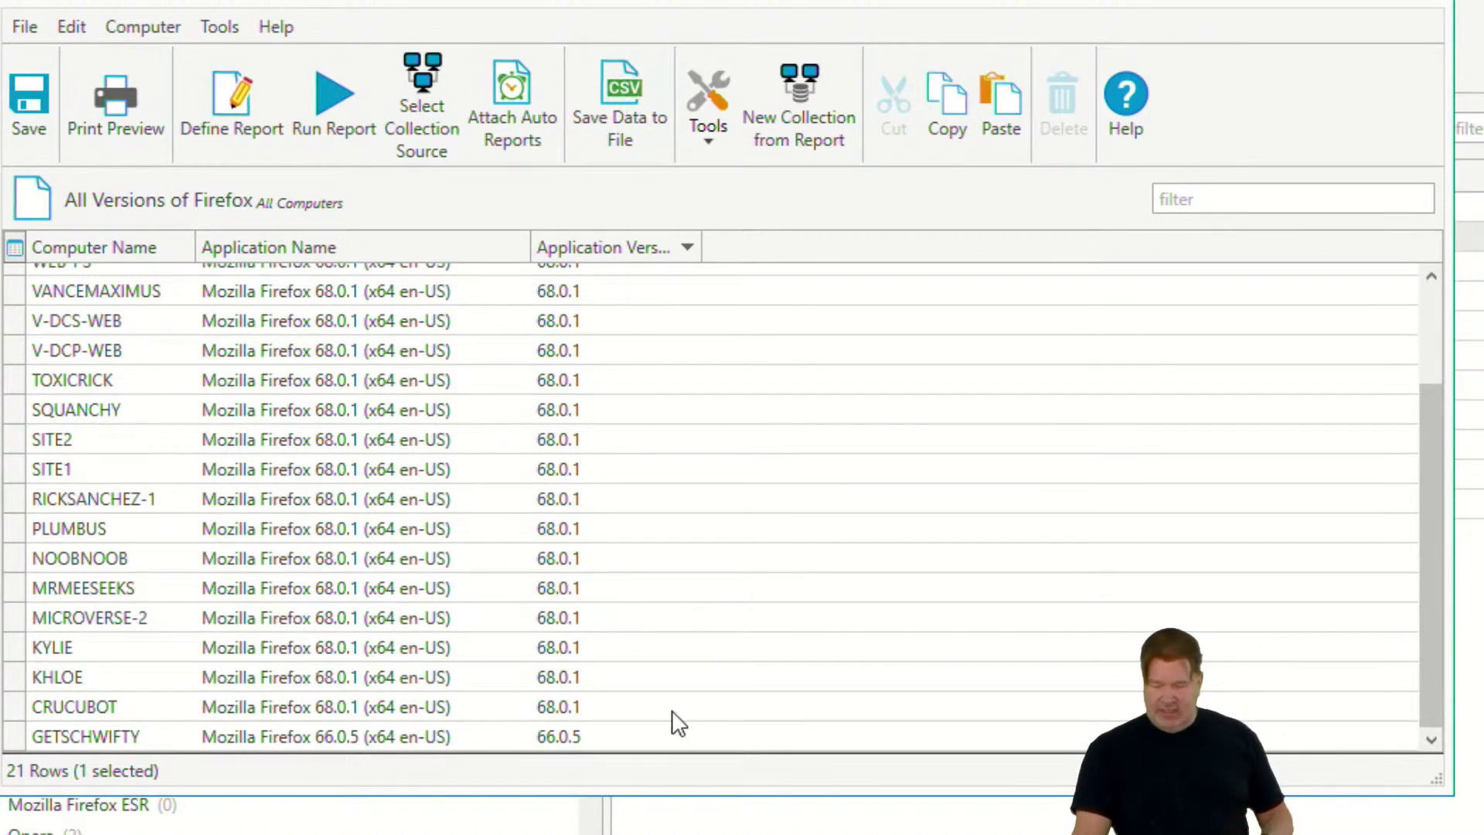
scroll(705, 706, up, 3)
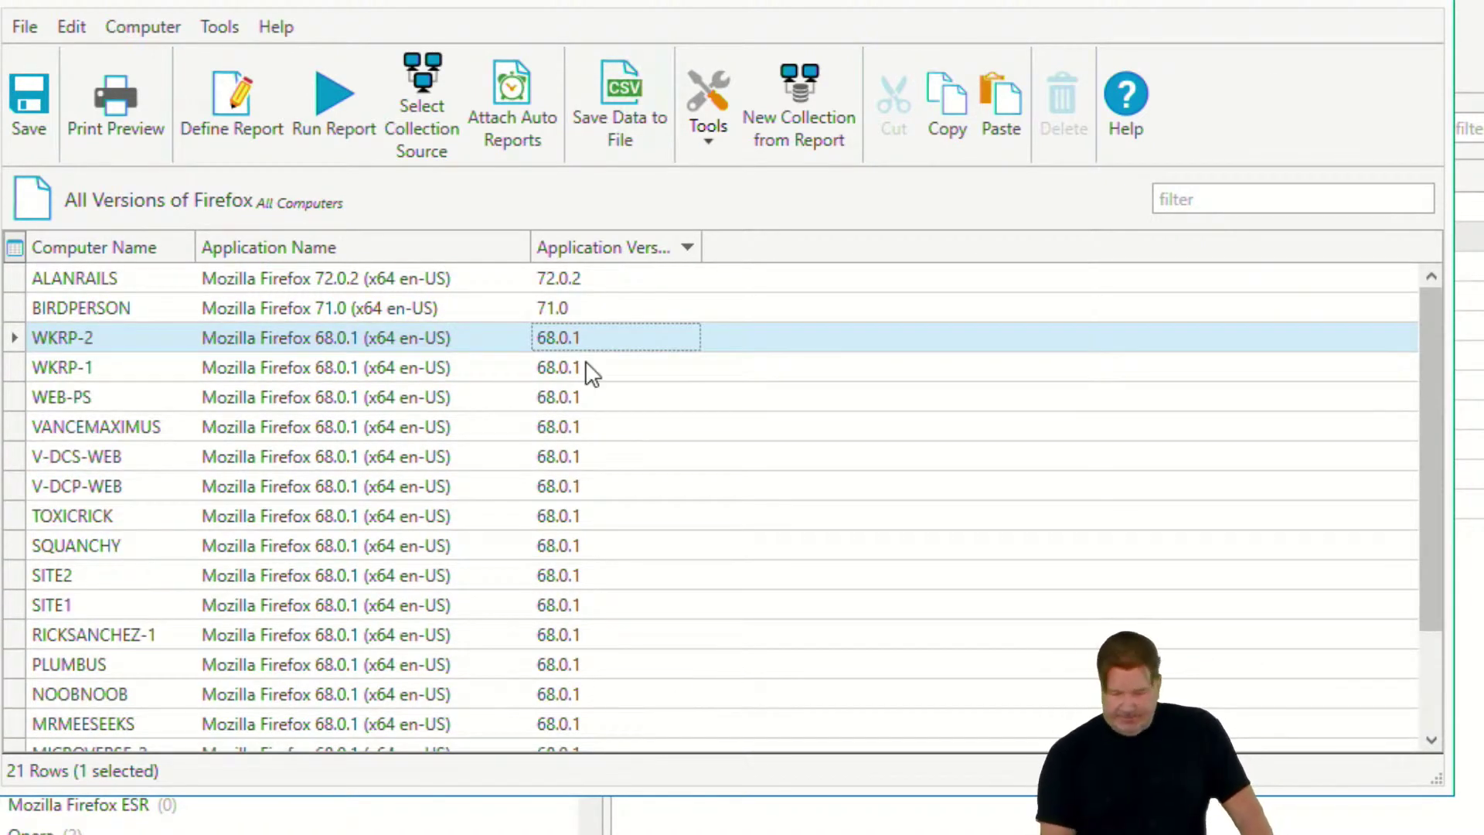
Step: Close the All Versions of Firefox report without saving its changes and show the All Computers list
click(1425, 22)
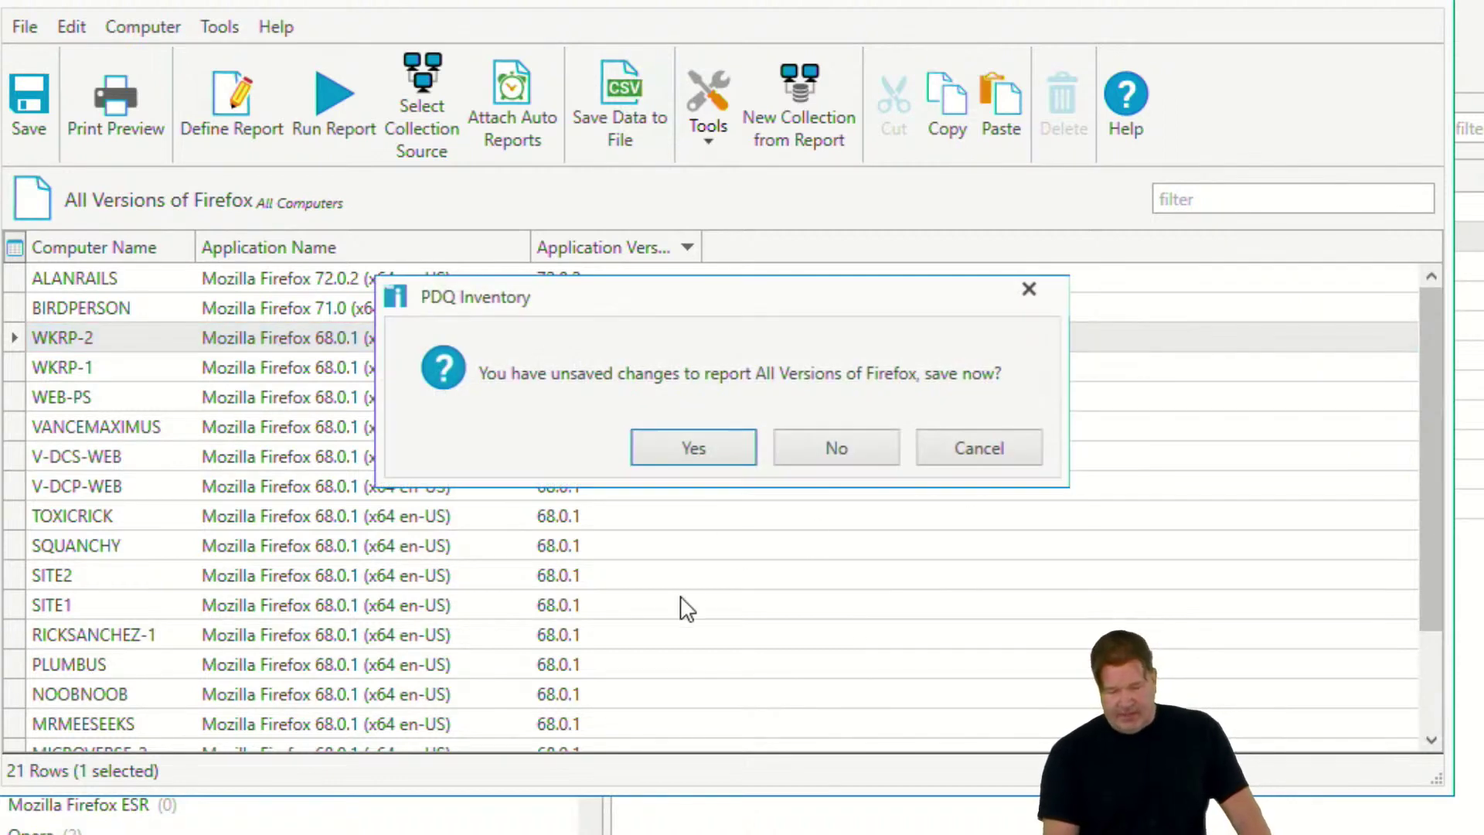
click(838, 452)
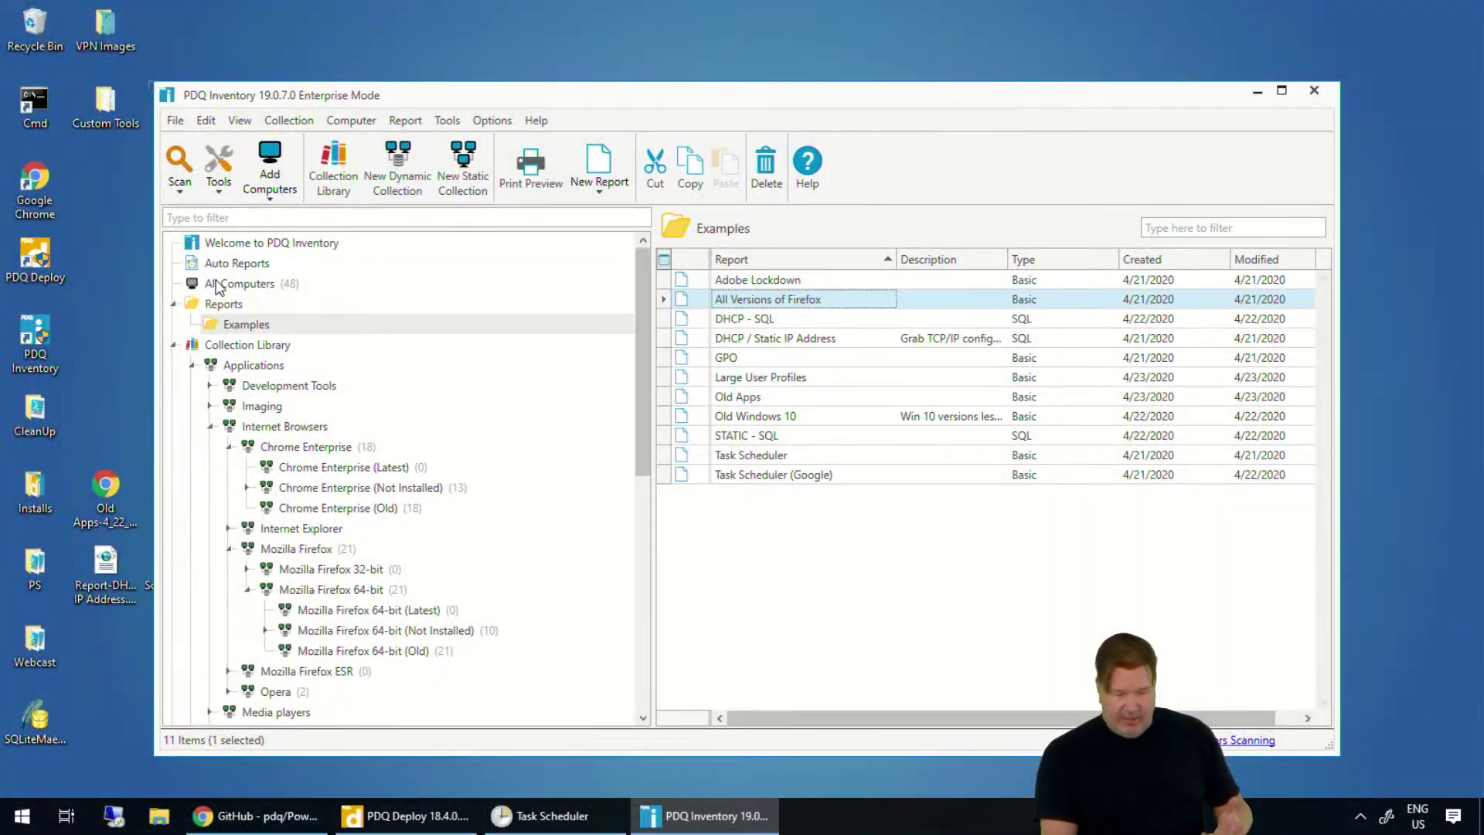
click(219, 284)
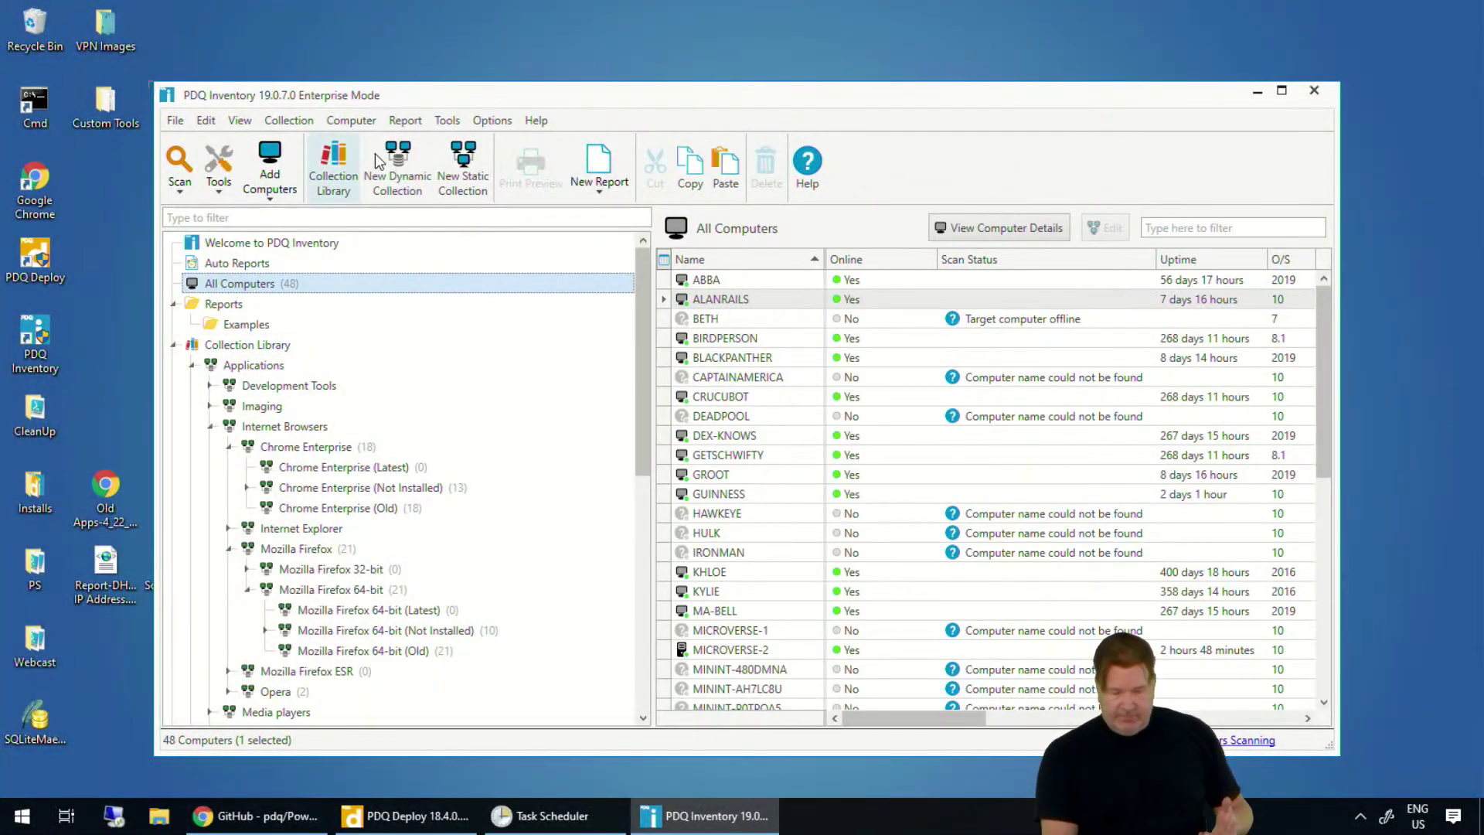
Step: Create a dynamic collection called AV with the filter Application, Name, Contains, 7-zip
click(398, 166)
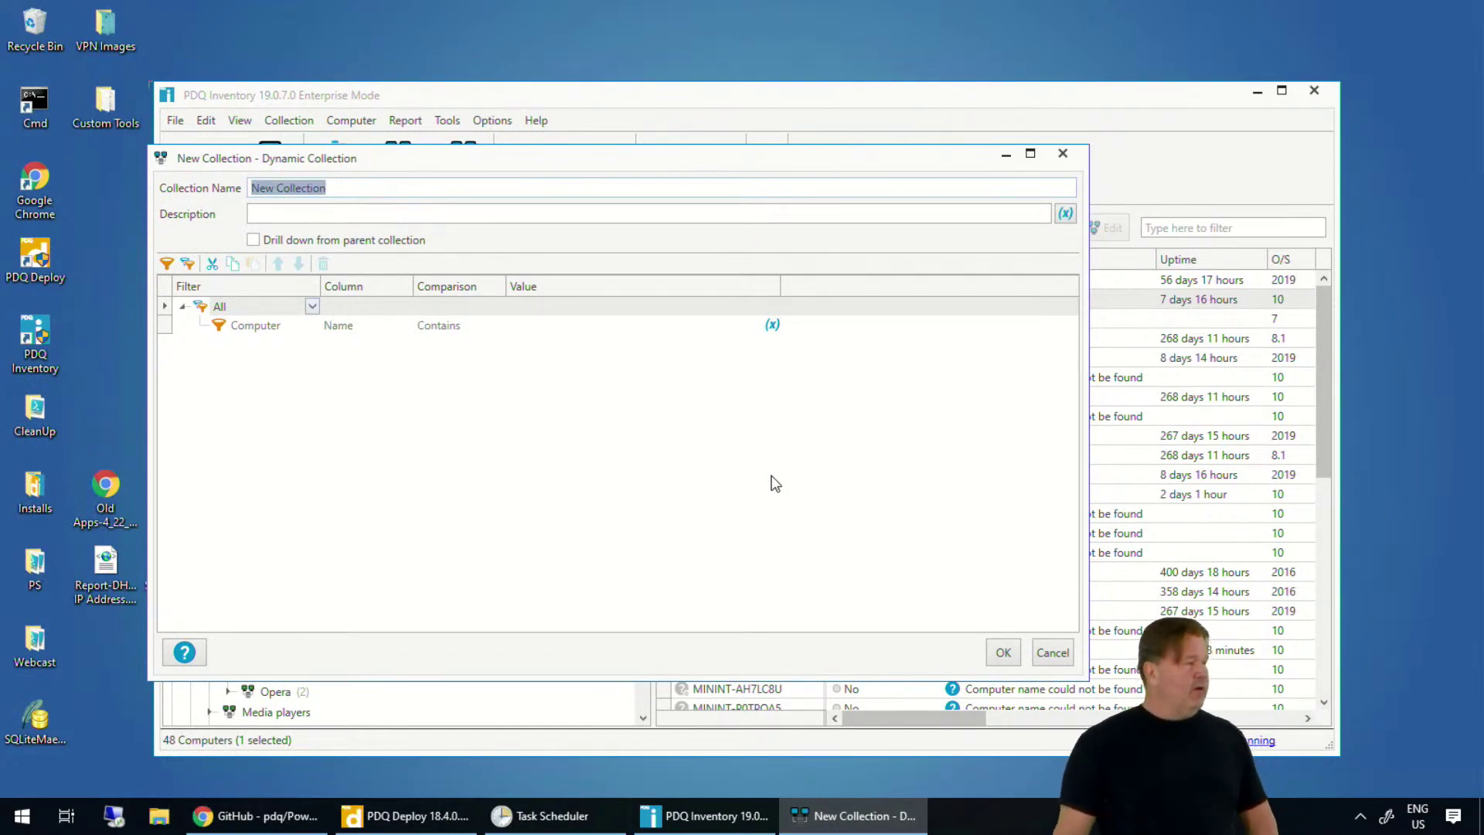
text(AV)
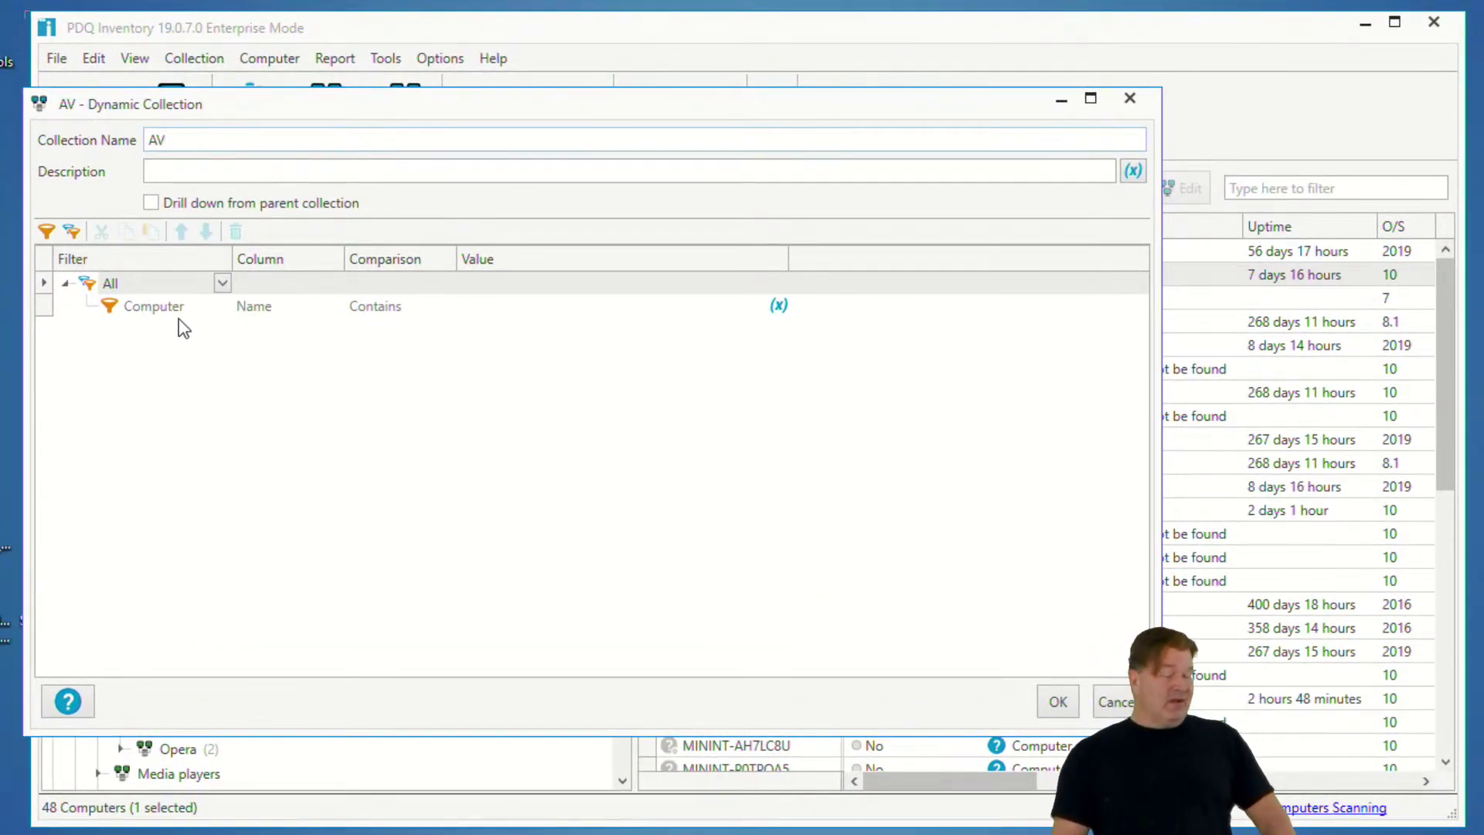
click(217, 310)
click(207, 330)
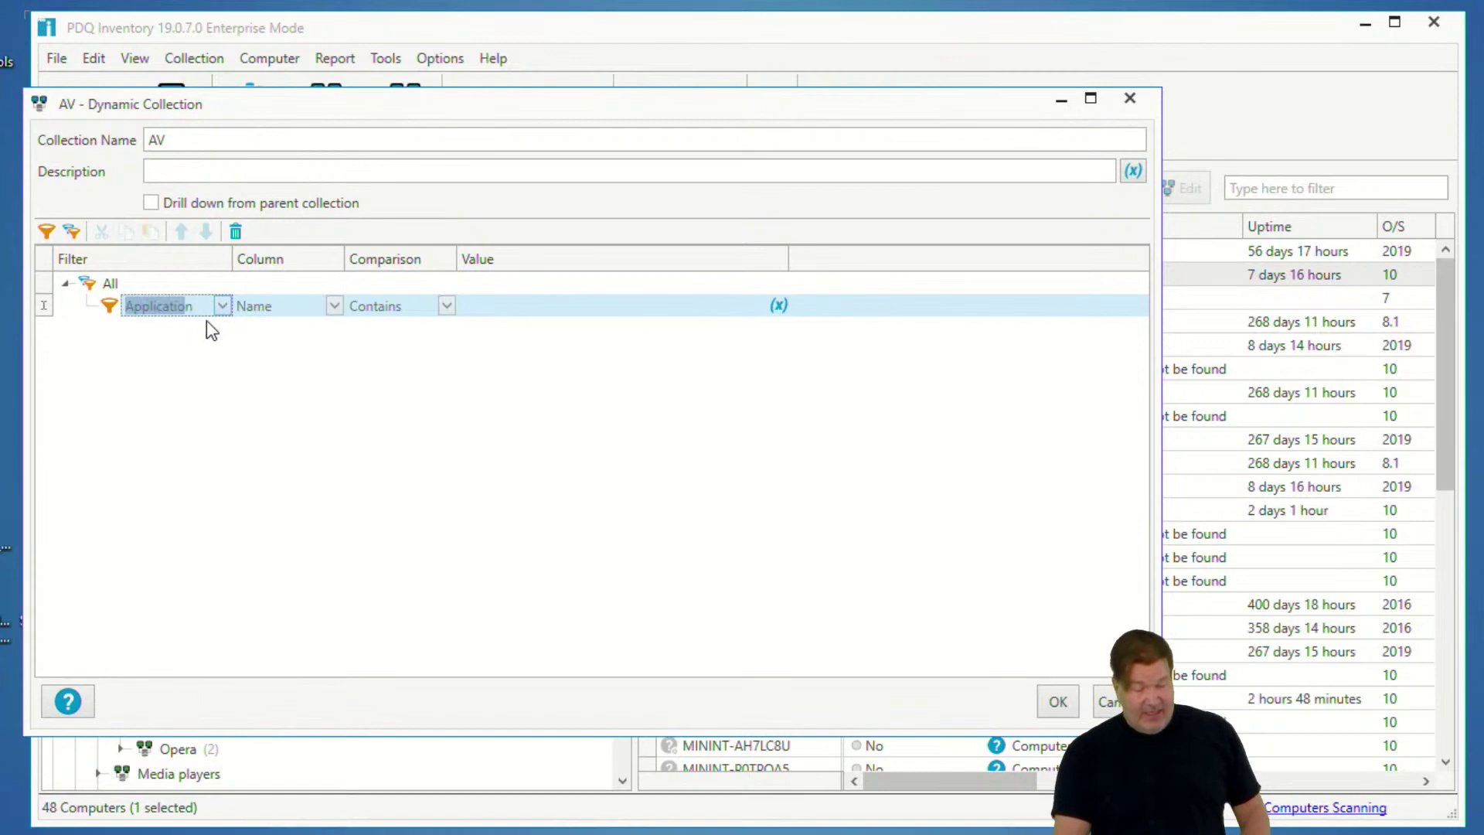
click(465, 305)
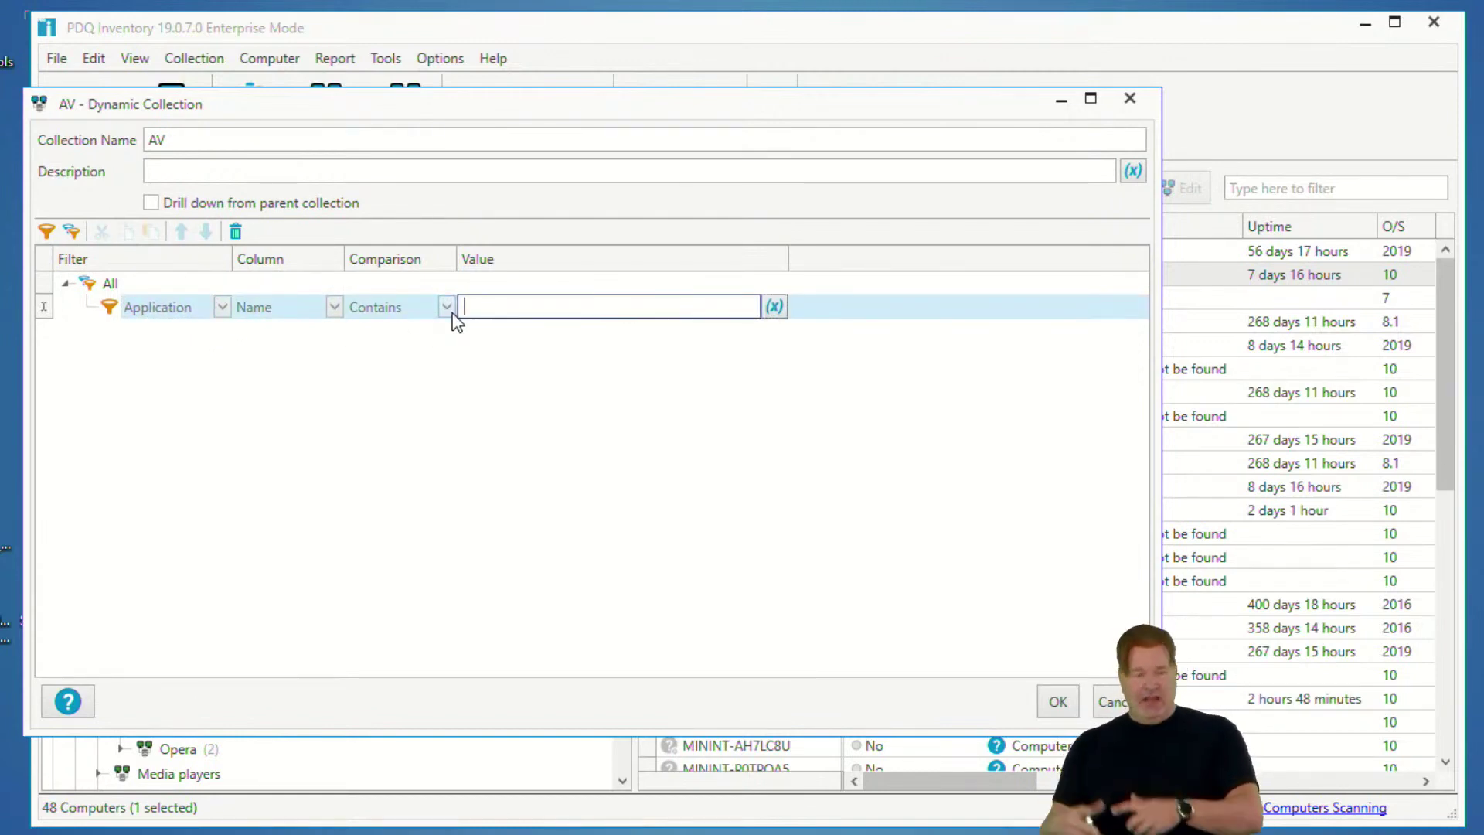
text(7-)
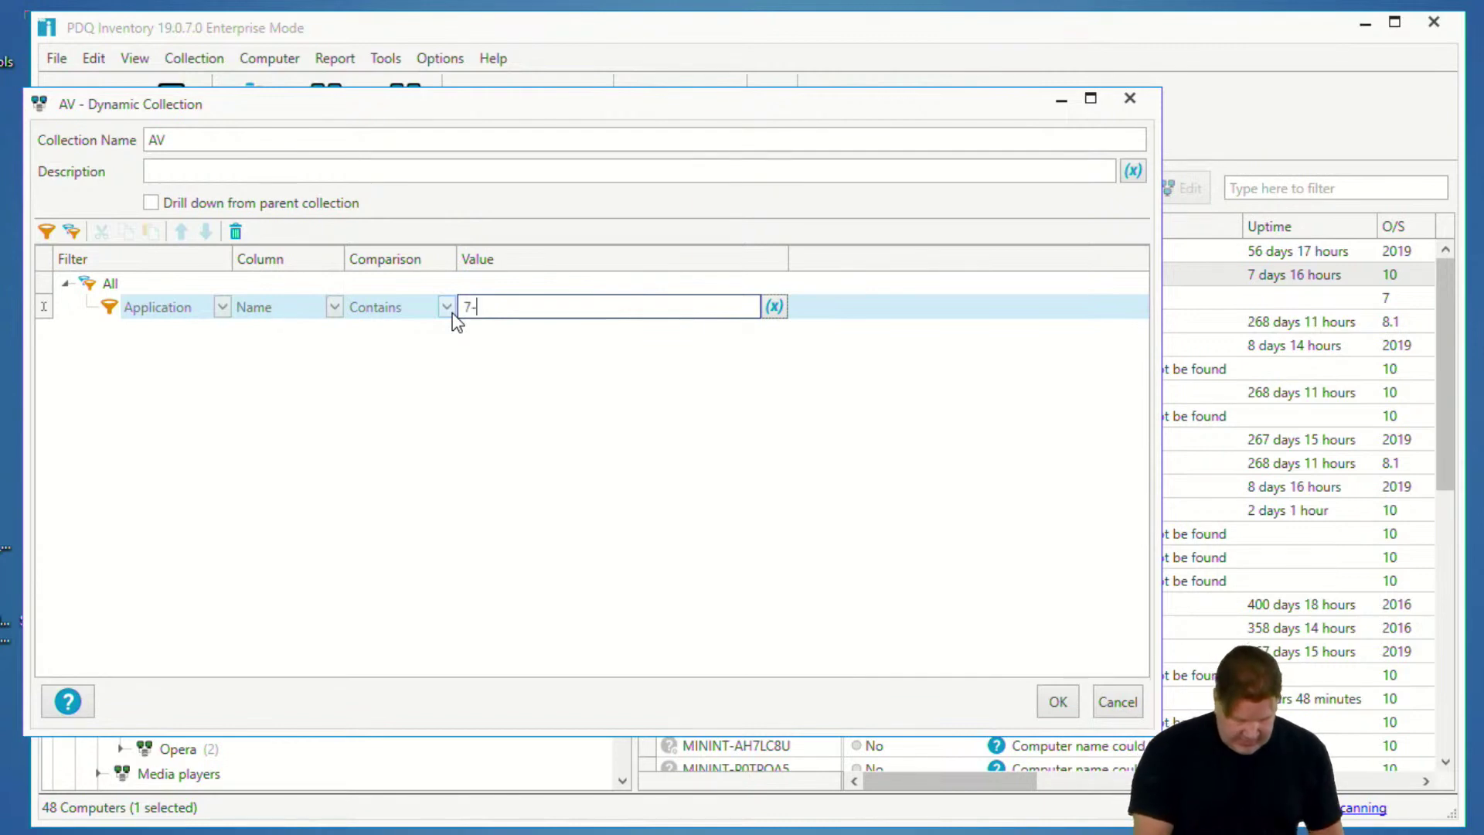
text(zip)
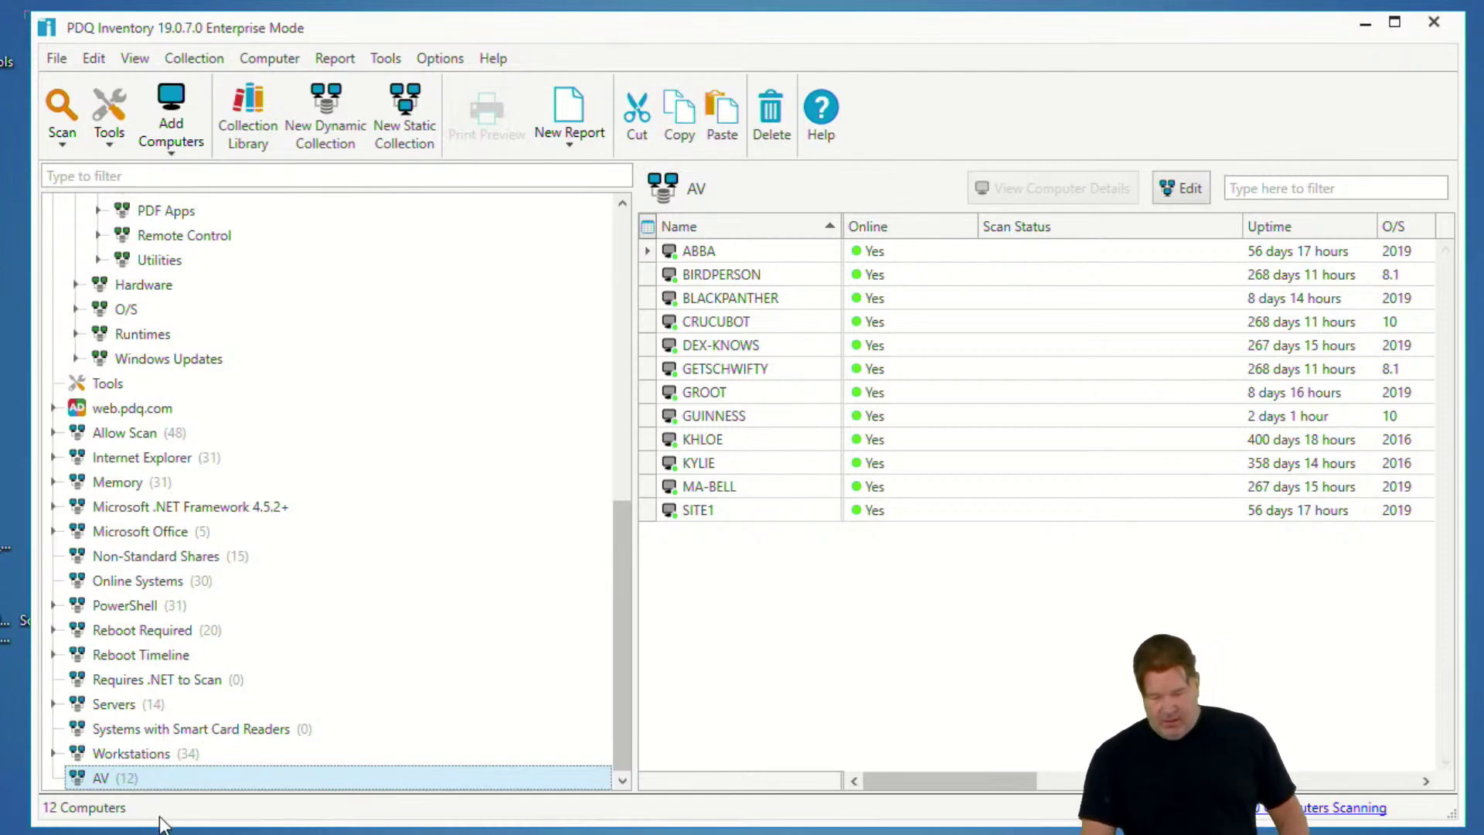
Step: Duplicate the AV collection and rename the copy Needs AV
right_click(133, 777)
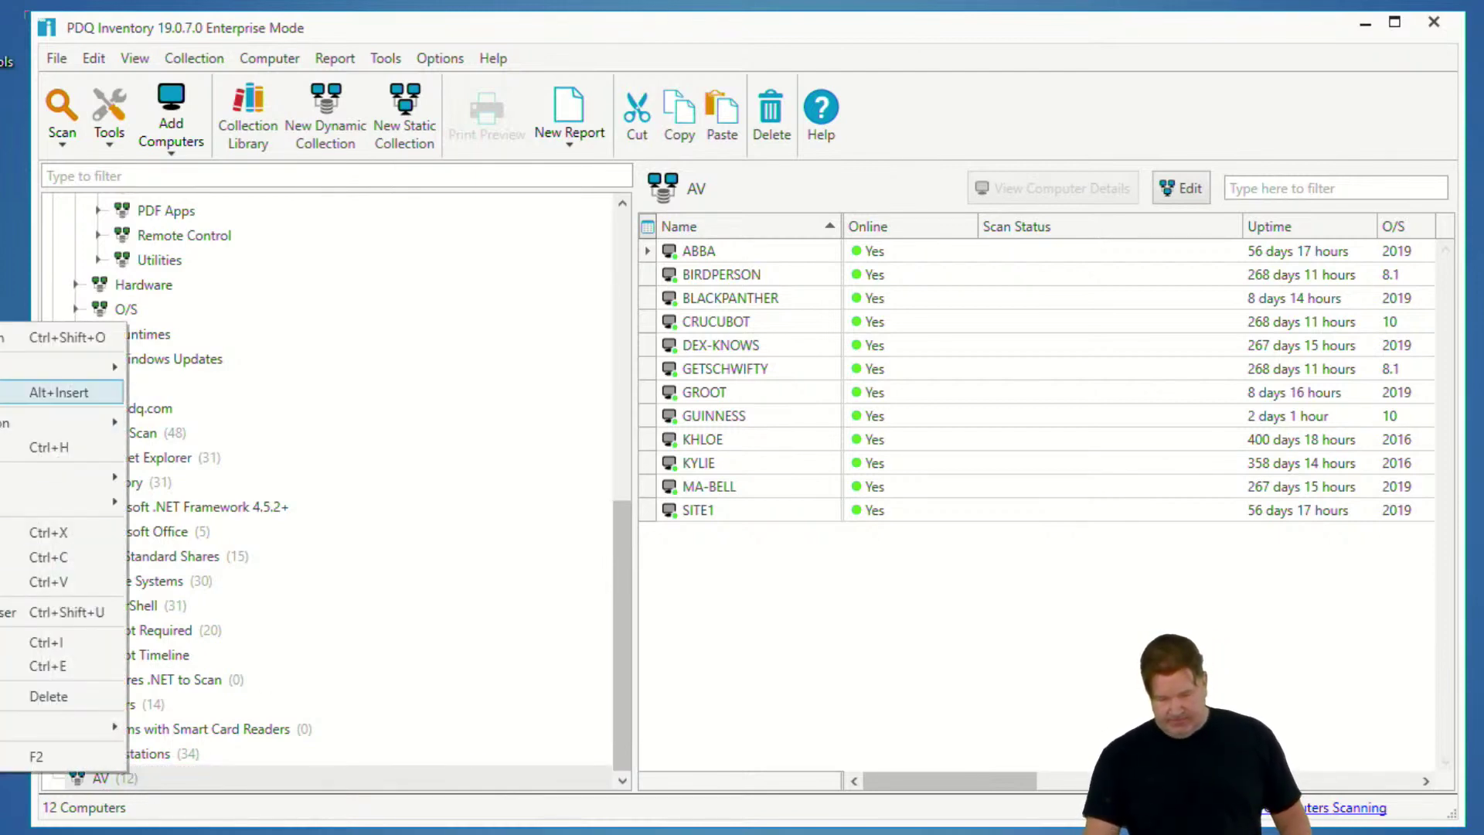
click(4, 392)
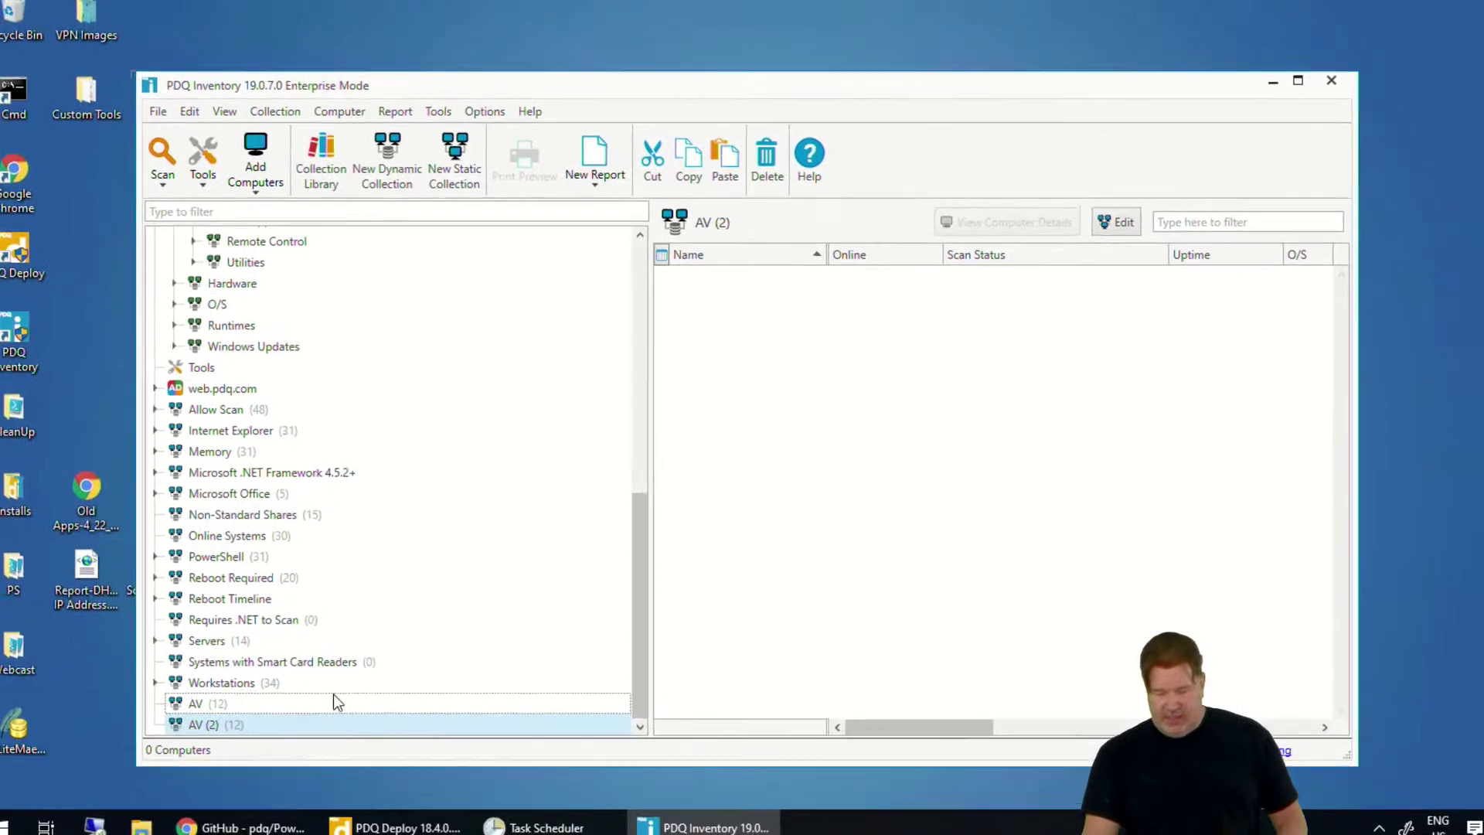
click(107, 778)
double_click(217, 715)
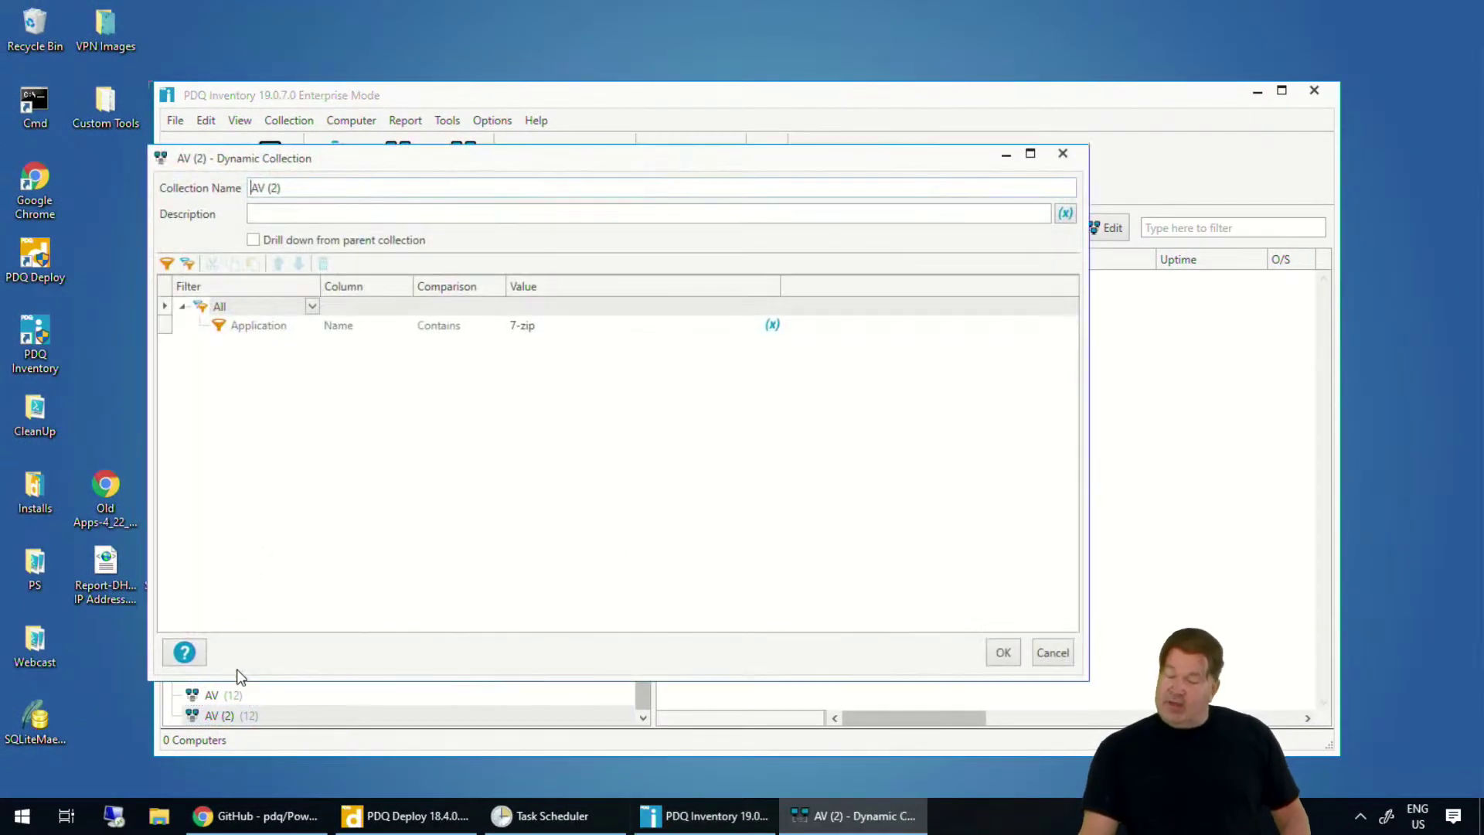
text(Needs)
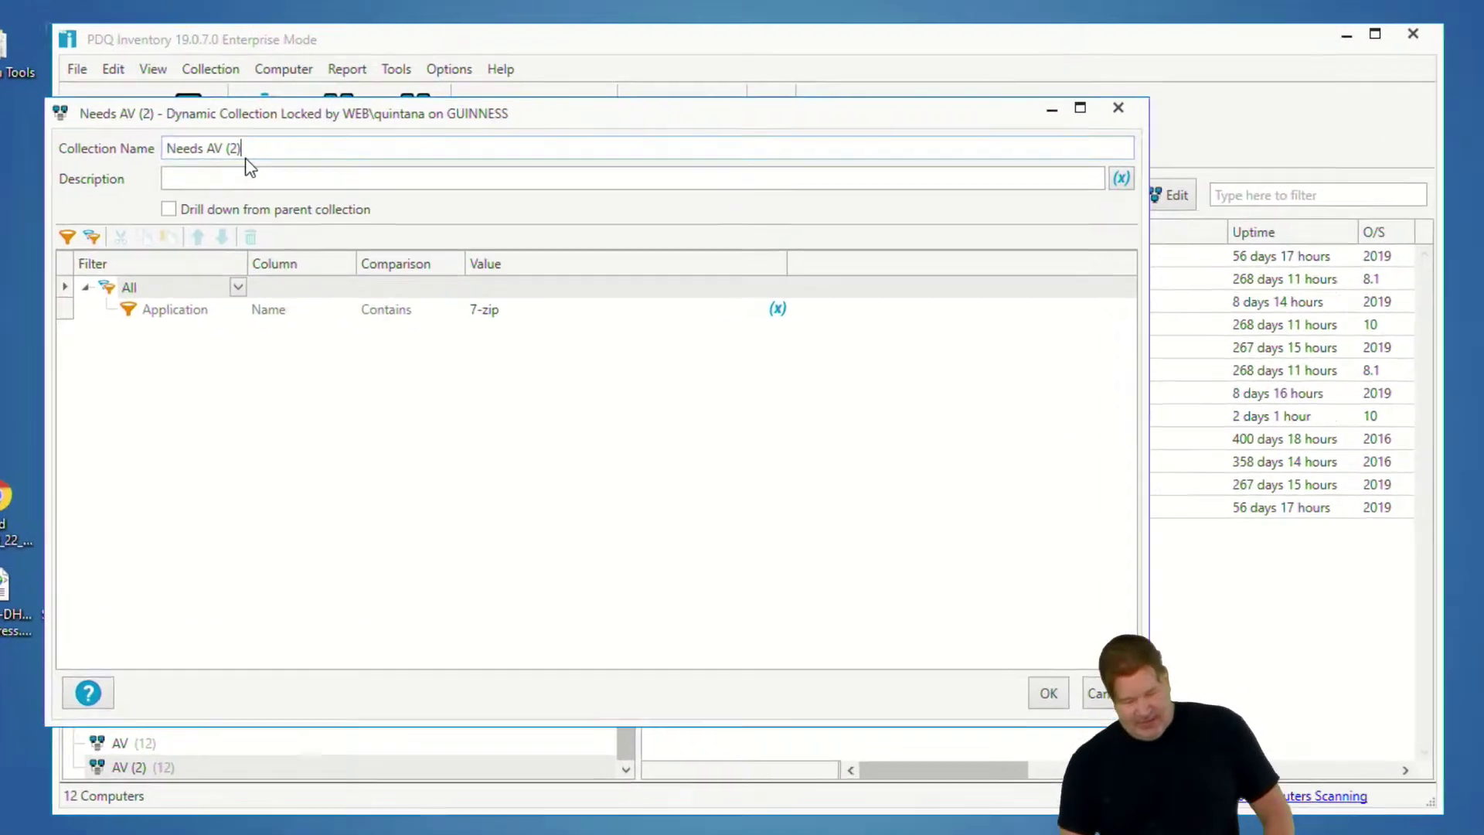
click(318, 193)
key(BackSpace)
key(BackSpace)
key(BackSpace)
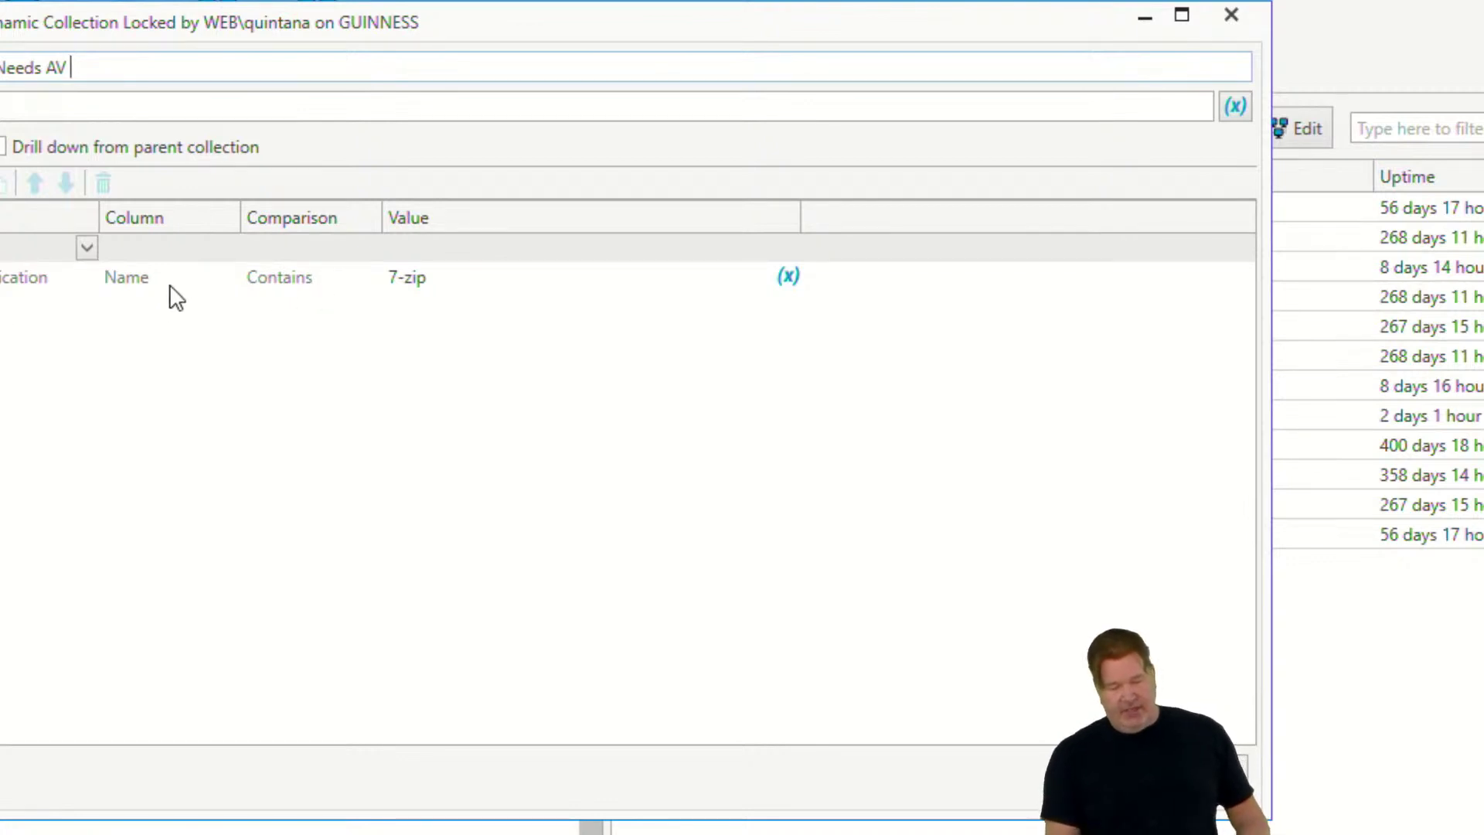
Step: Change the Needs AV application filter's comparison to Does Not Contain and save the collection
click(312, 278)
click(368, 277)
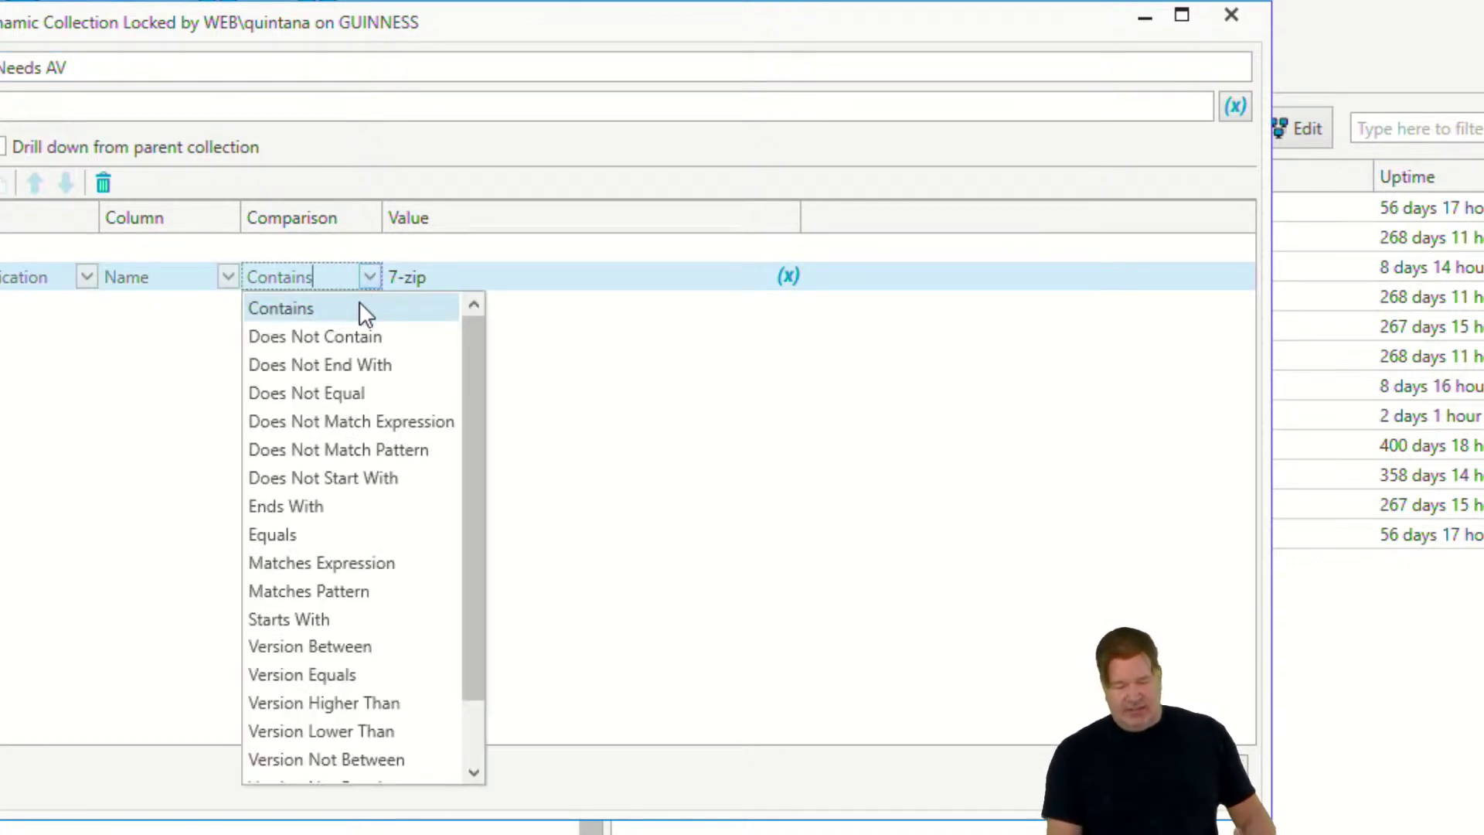
click(345, 335)
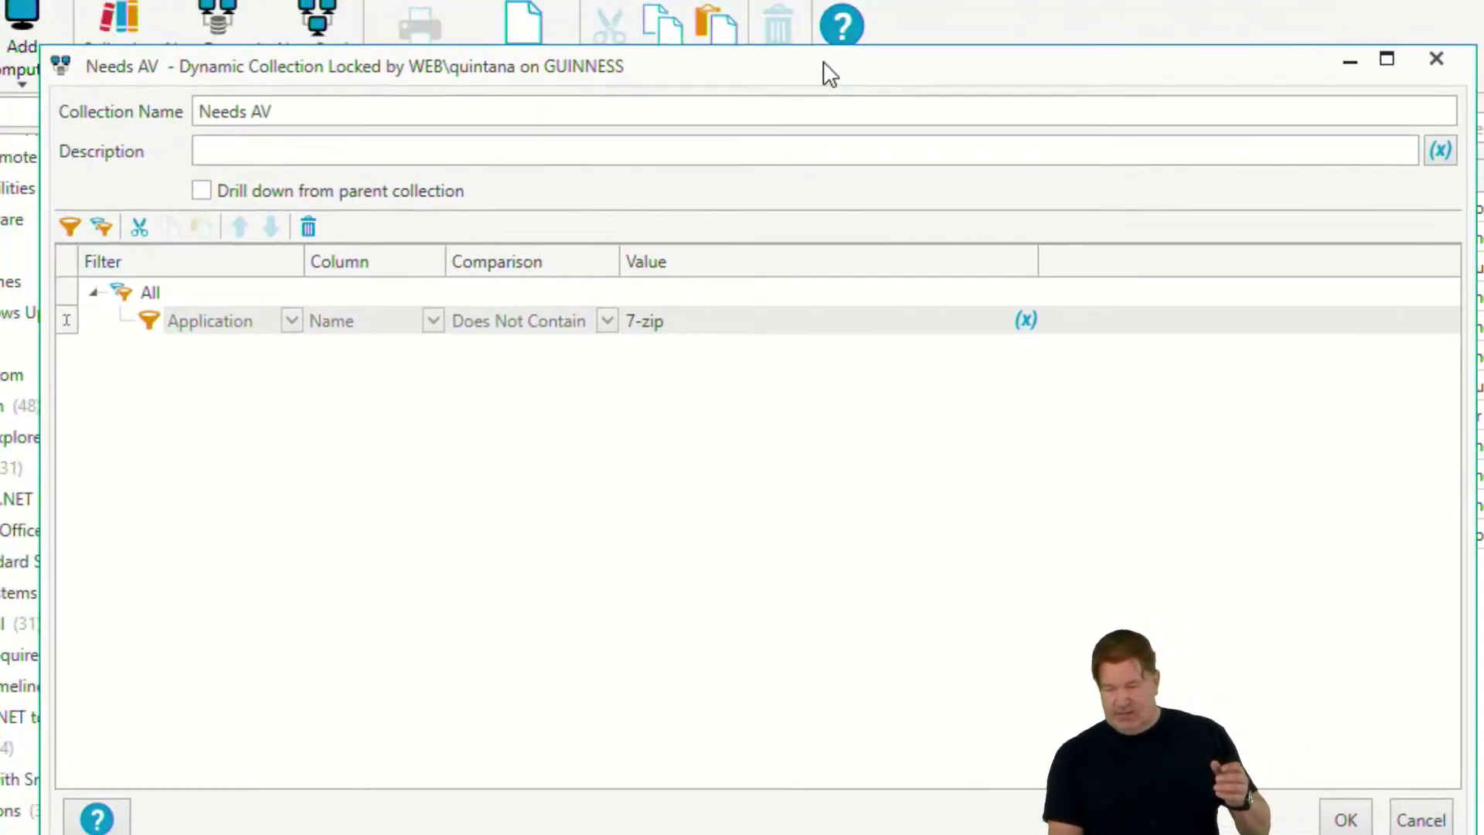
drag(770, 24, 735, 17)
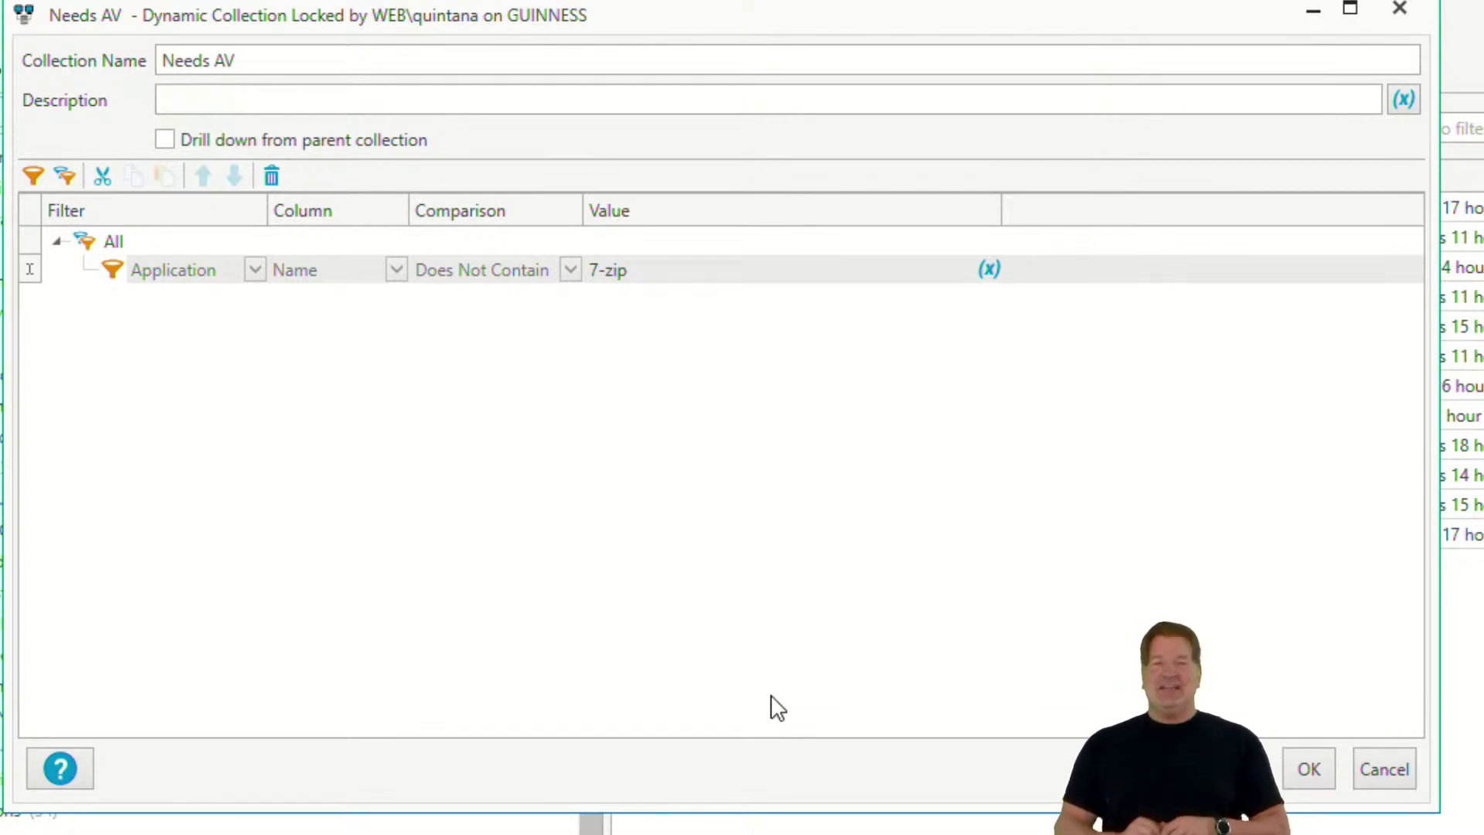
click(1293, 786)
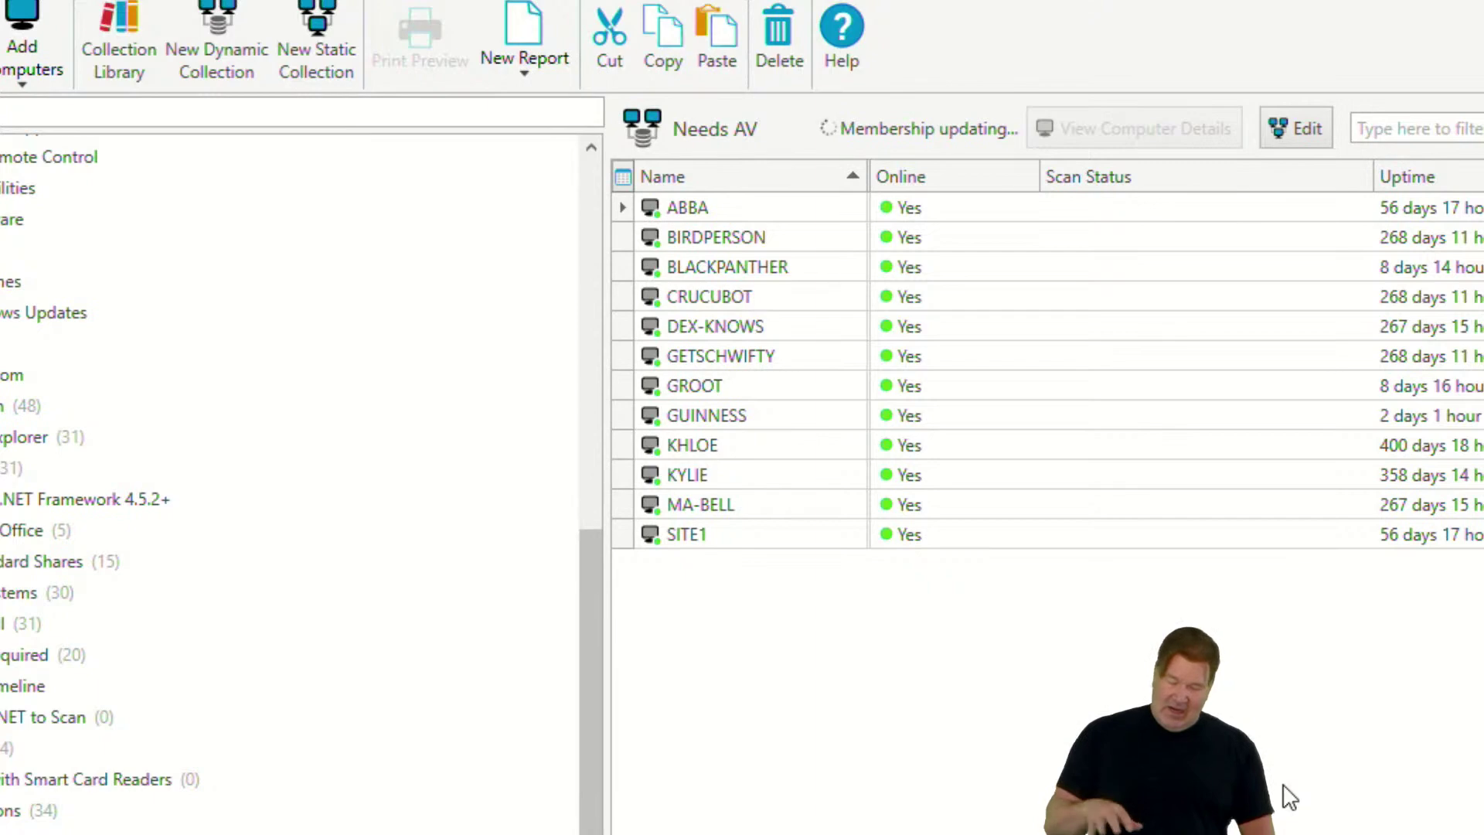
Step: Compare the computers listed in the Needs AV collection with those in the AV collection
drag(593, 613, 546, 126)
scroll(541, 404, down, 10)
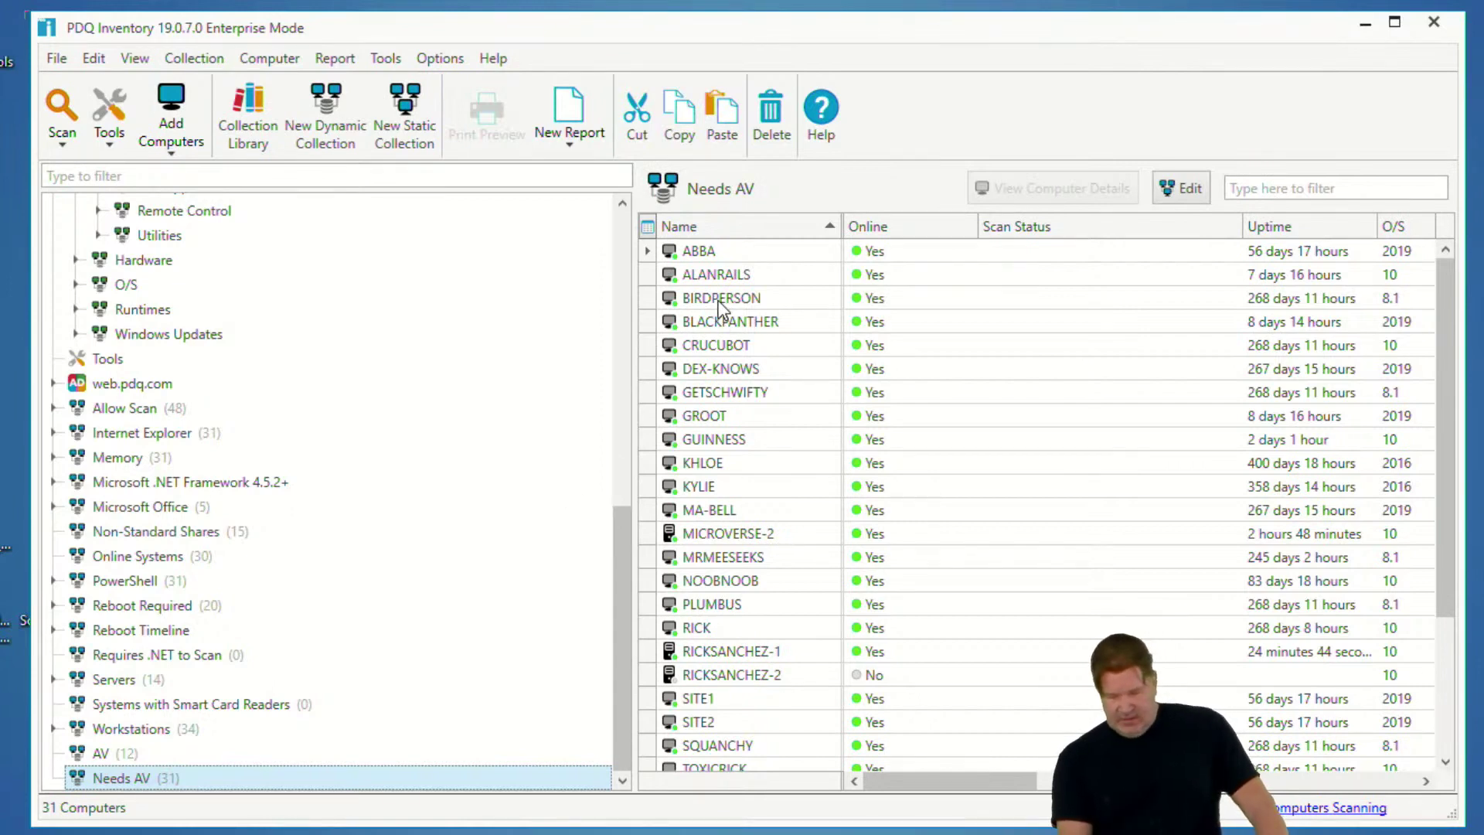
click(91, 752)
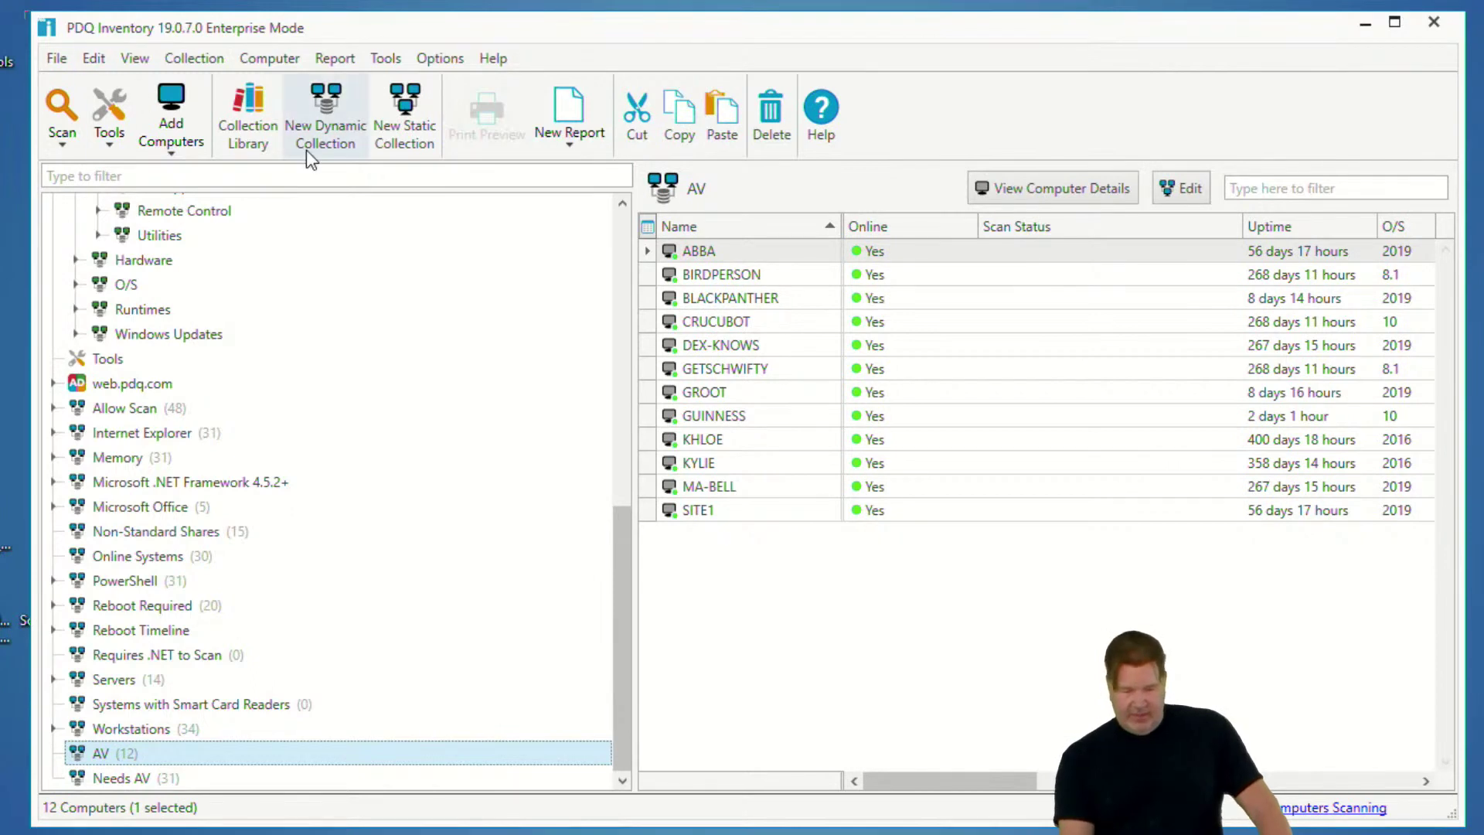
Step: Open the computer ALANRAILS from All Computers, examine its installed applications and close its details
scroll(363, 406, up, 5)
scroll(247, 282, up, 4)
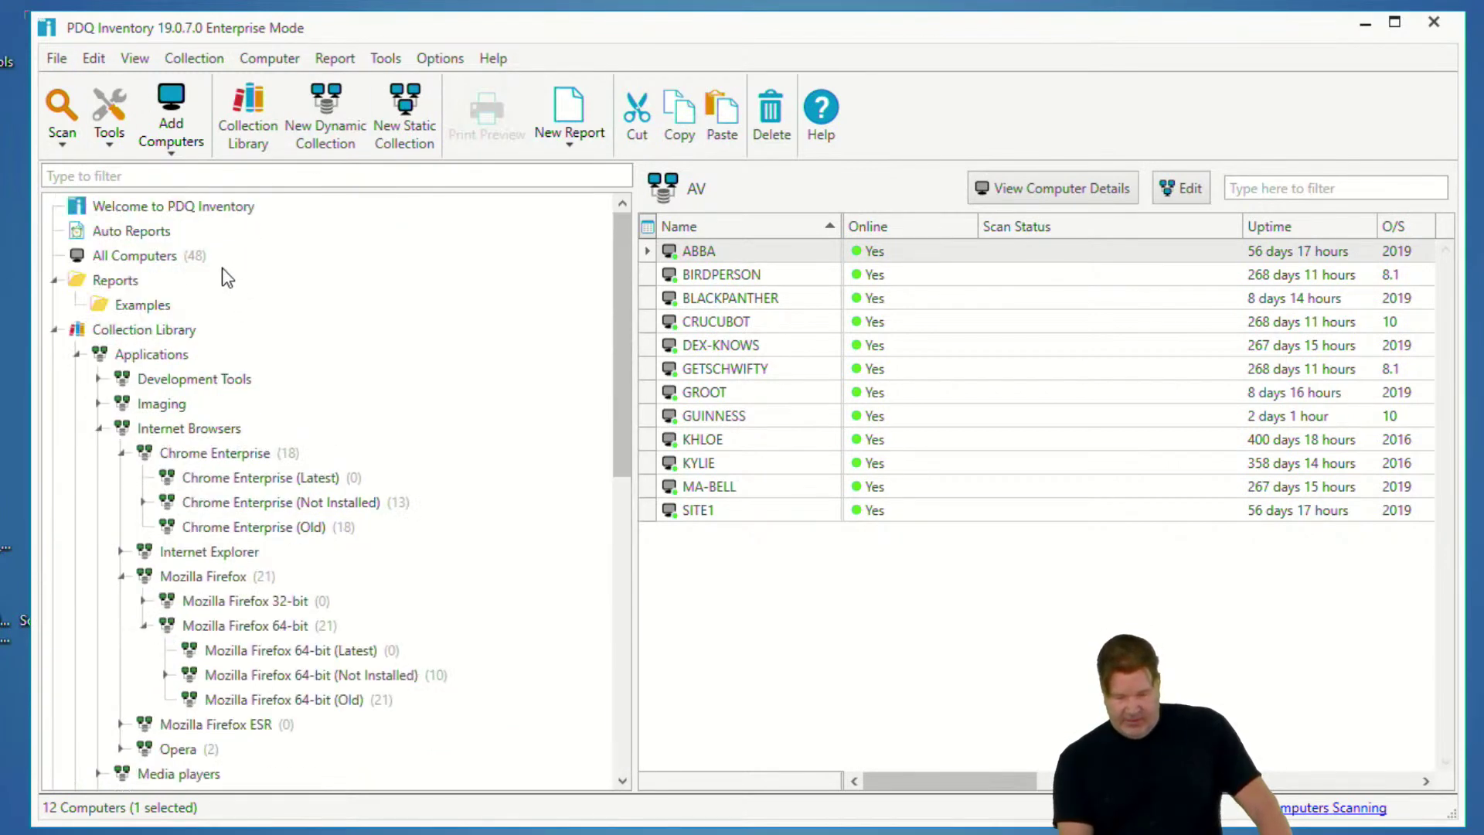
click(157, 266)
click(700, 278)
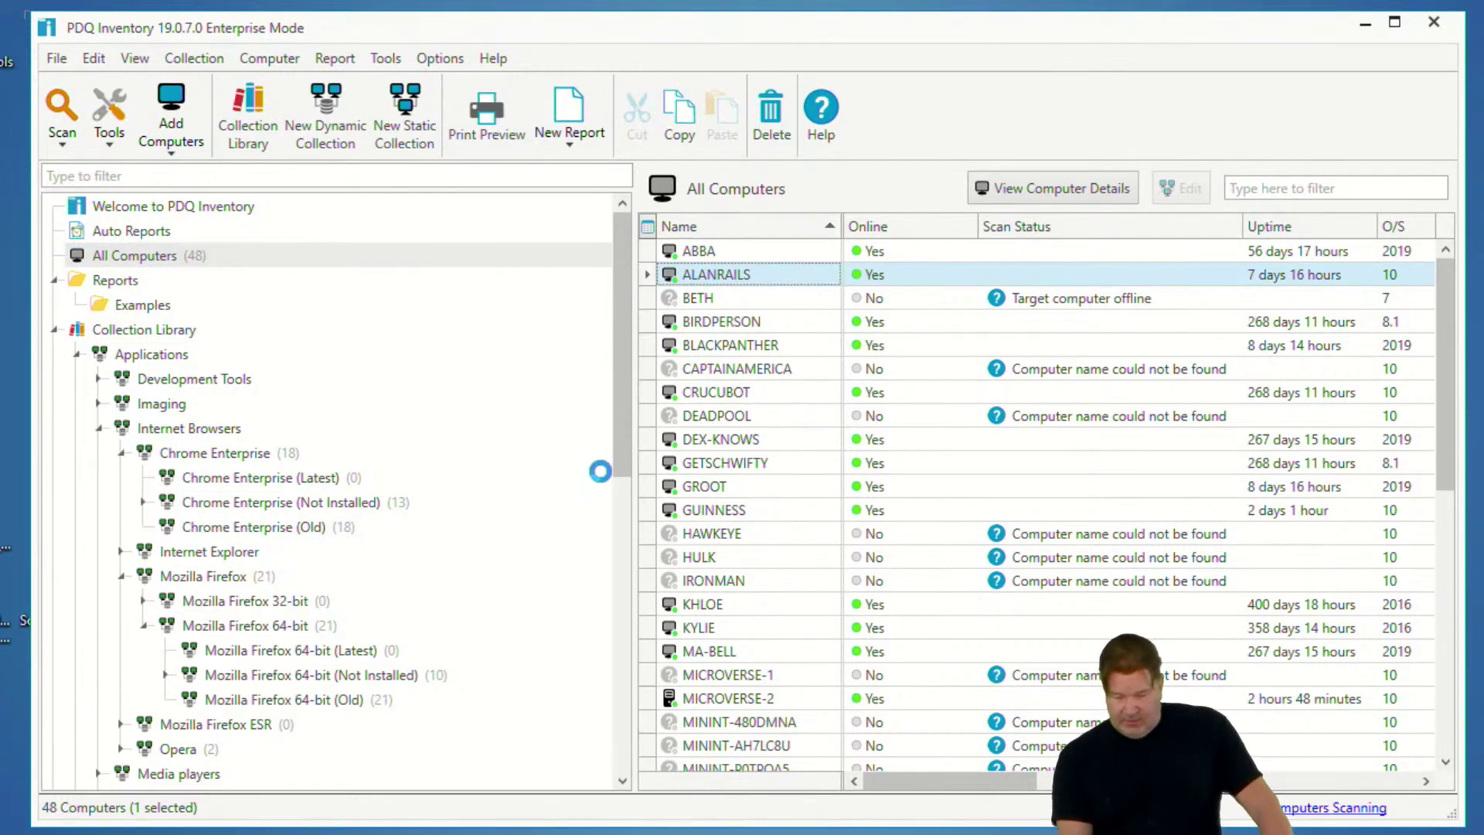
click(281, 231)
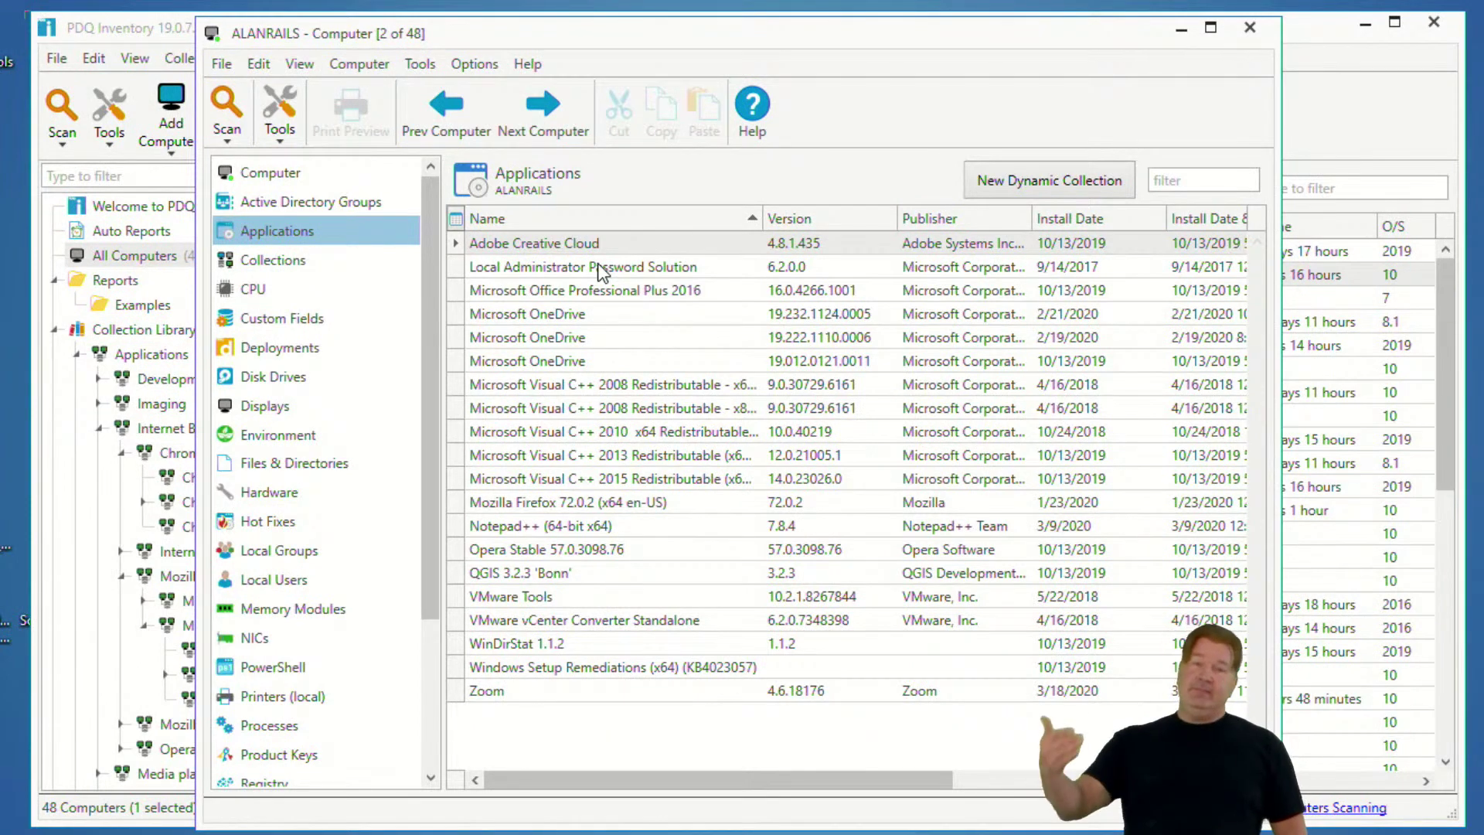
click(1263, 23)
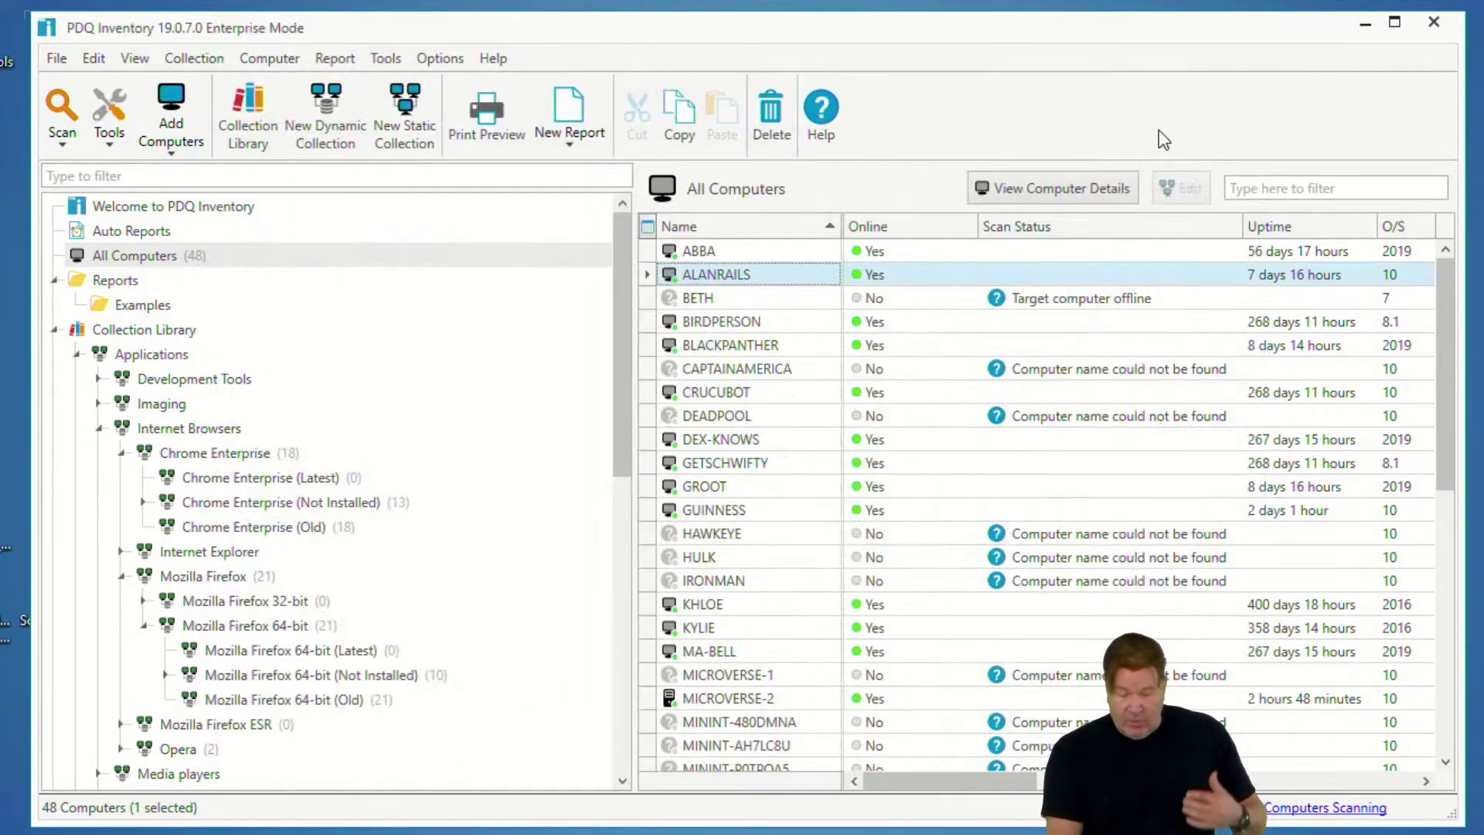
Step: Reopen the Needs AV collection for editing and set its application filter's comparison to Contains
drag(629, 407, 586, 811)
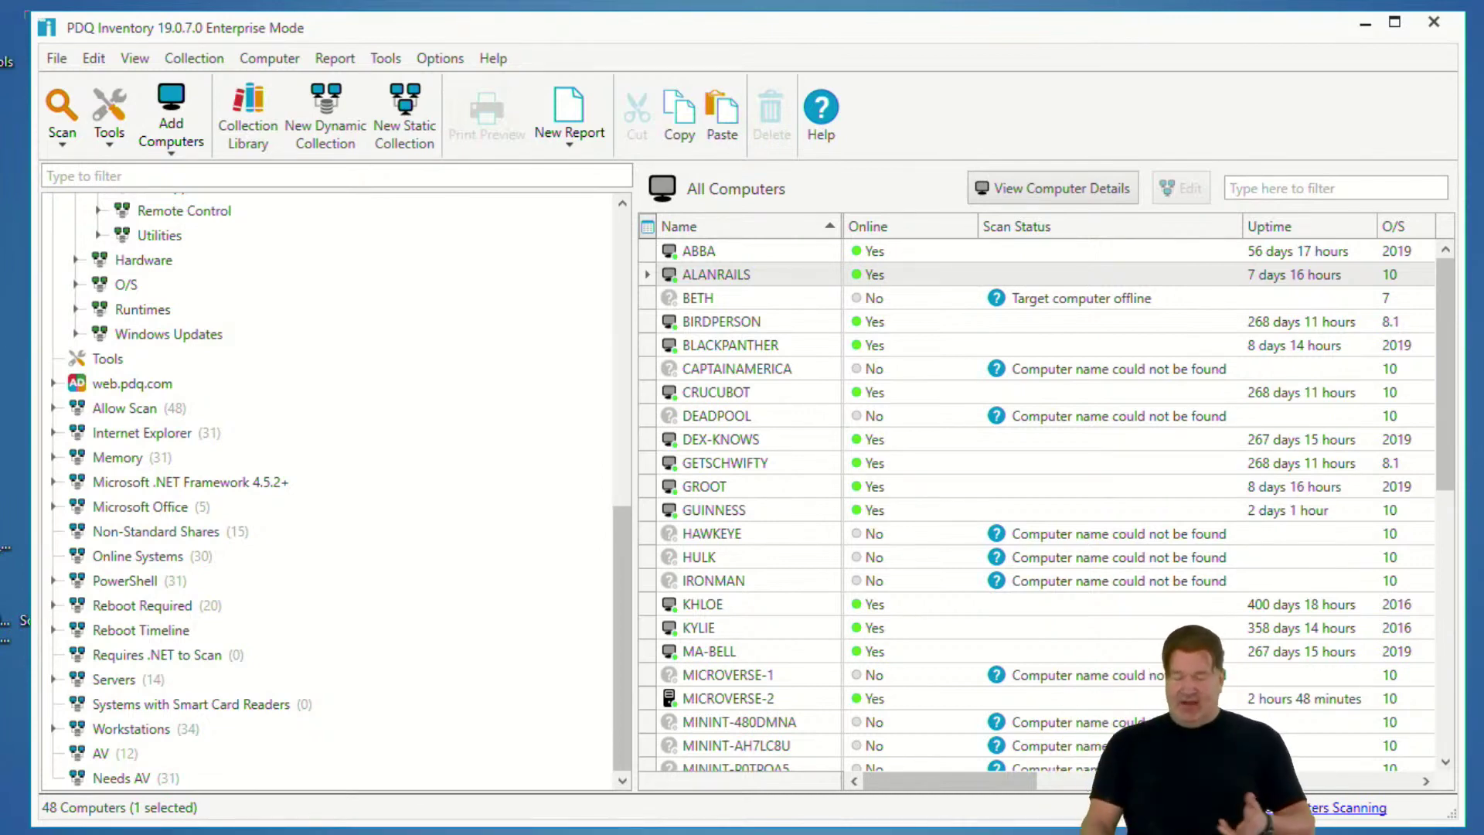
click(112, 779)
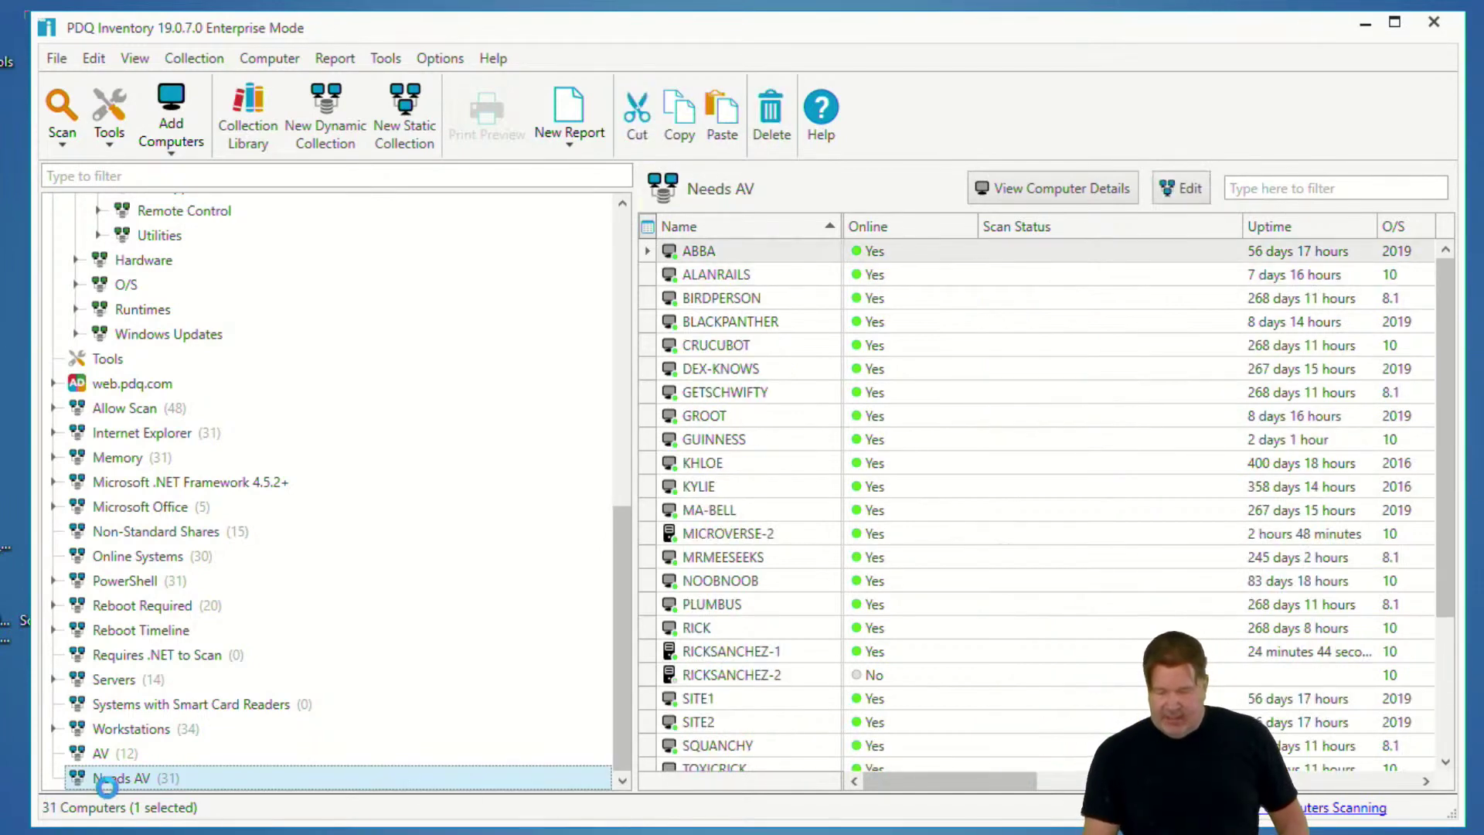
double_click(114, 785)
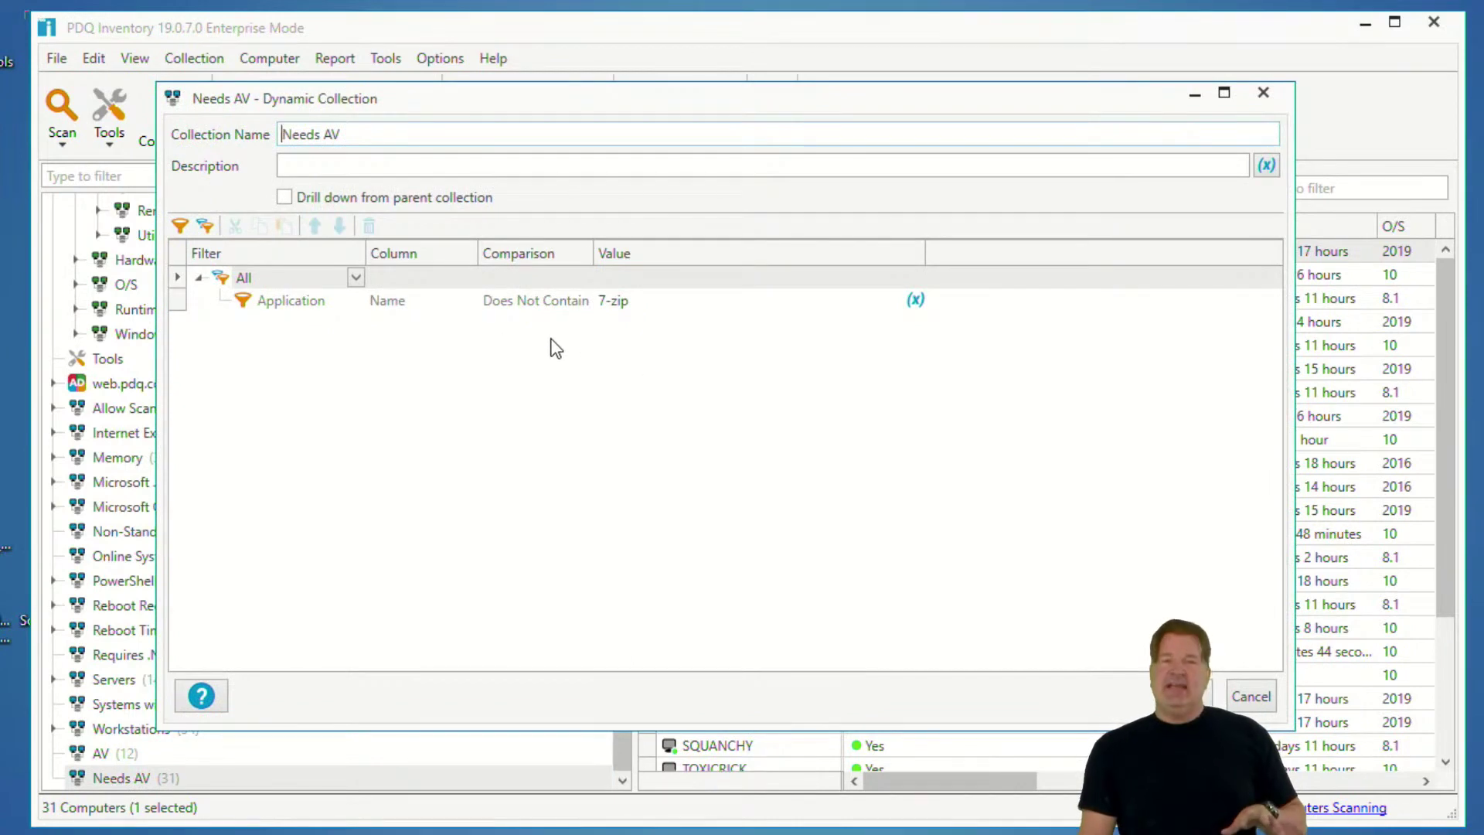
click(567, 301)
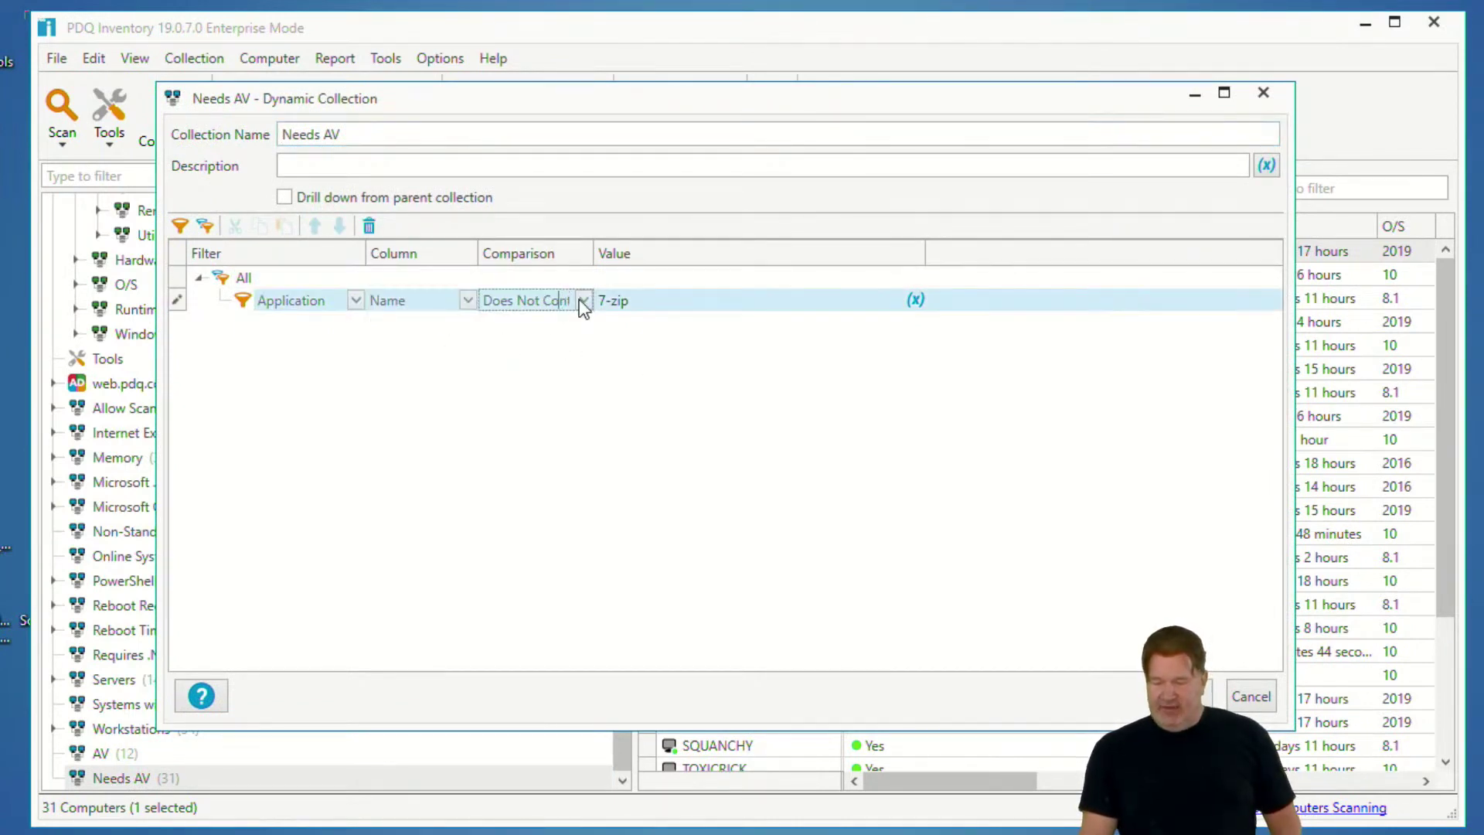
click(578, 301)
click(519, 326)
click(549, 377)
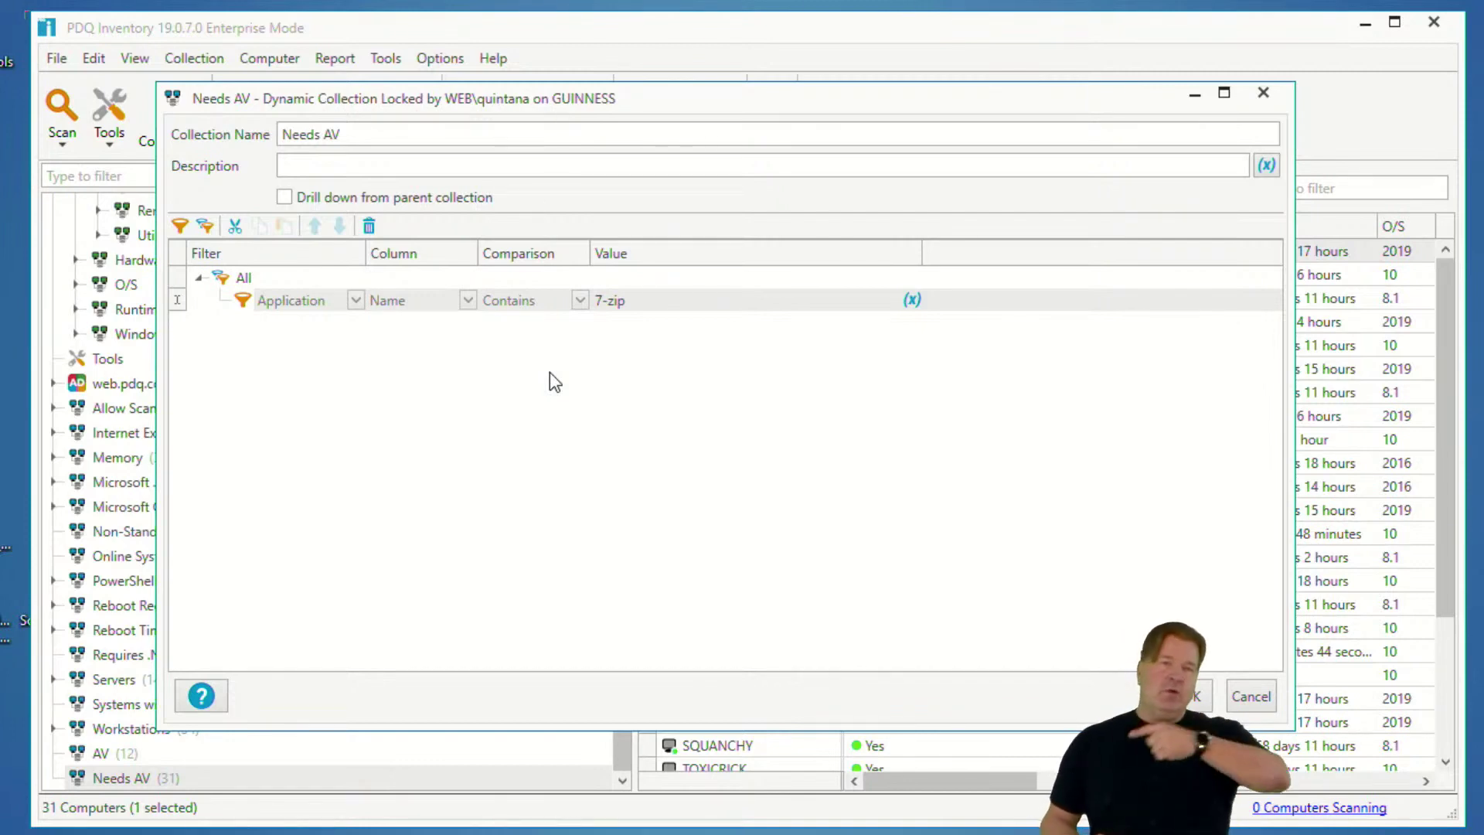
Step: Set the Needs AV top-level filter group to Not Any and save the collection
click(253, 279)
click(355, 280)
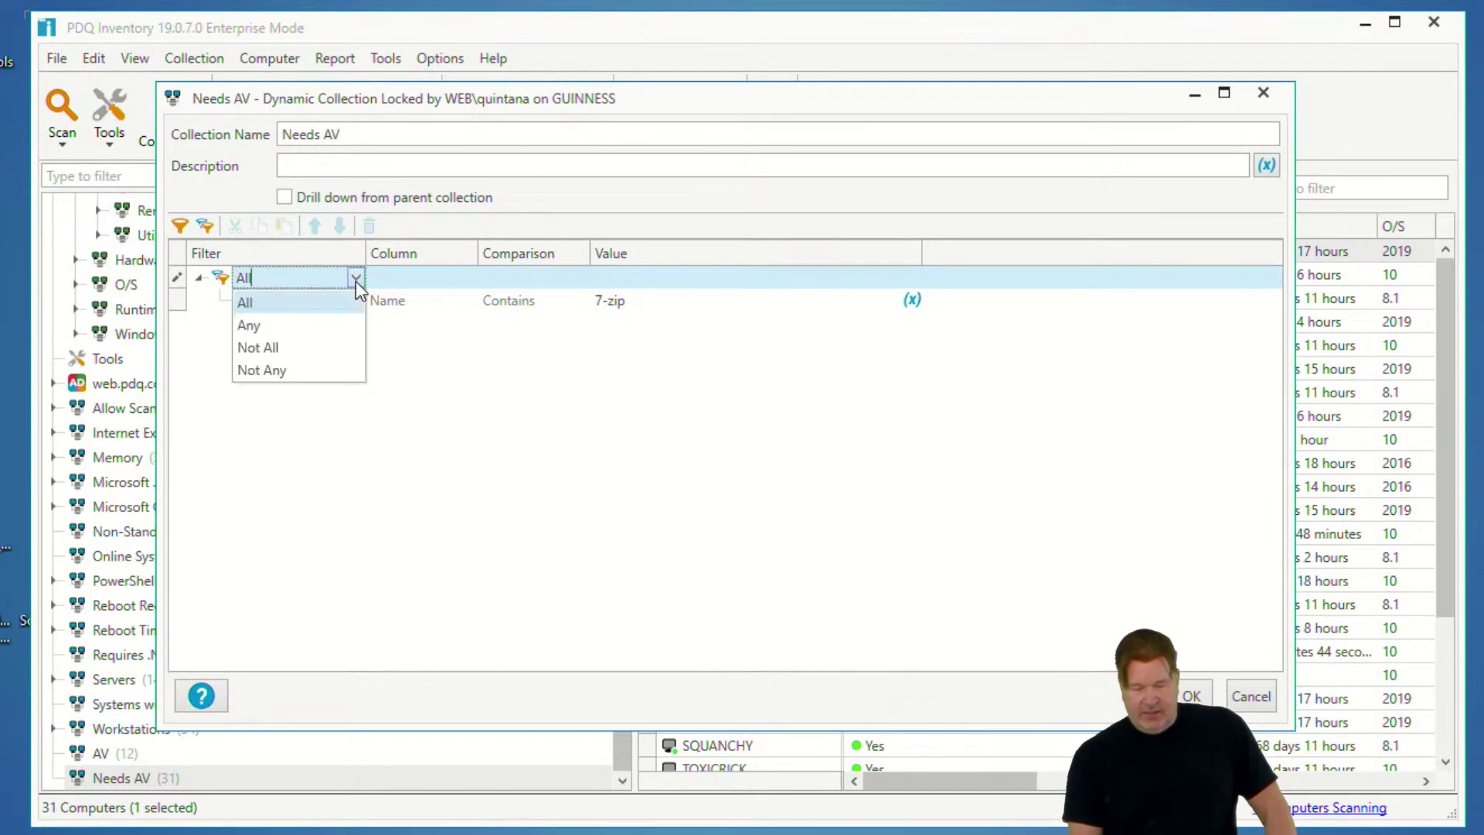
click(302, 374)
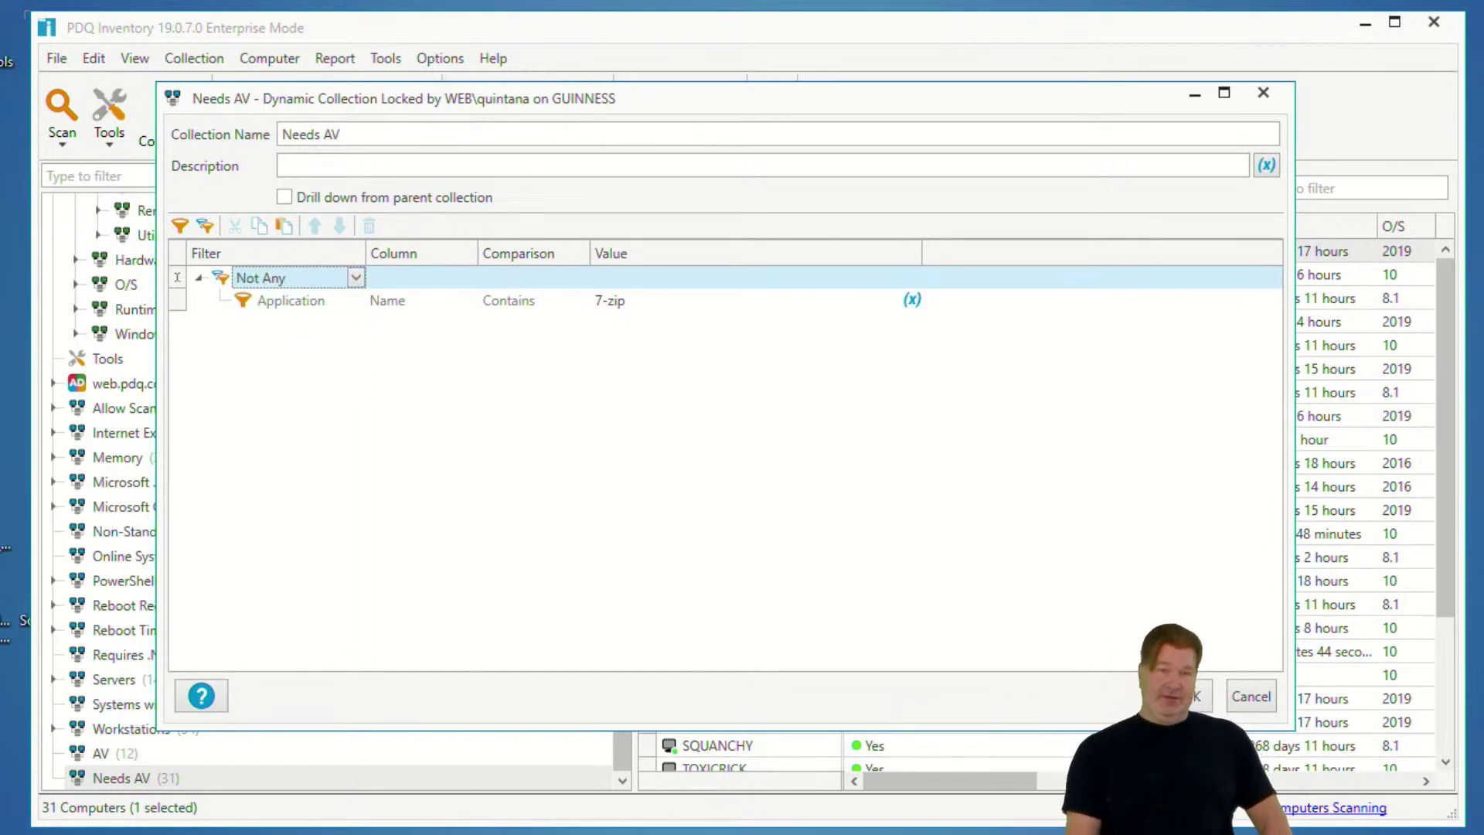
click(1194, 696)
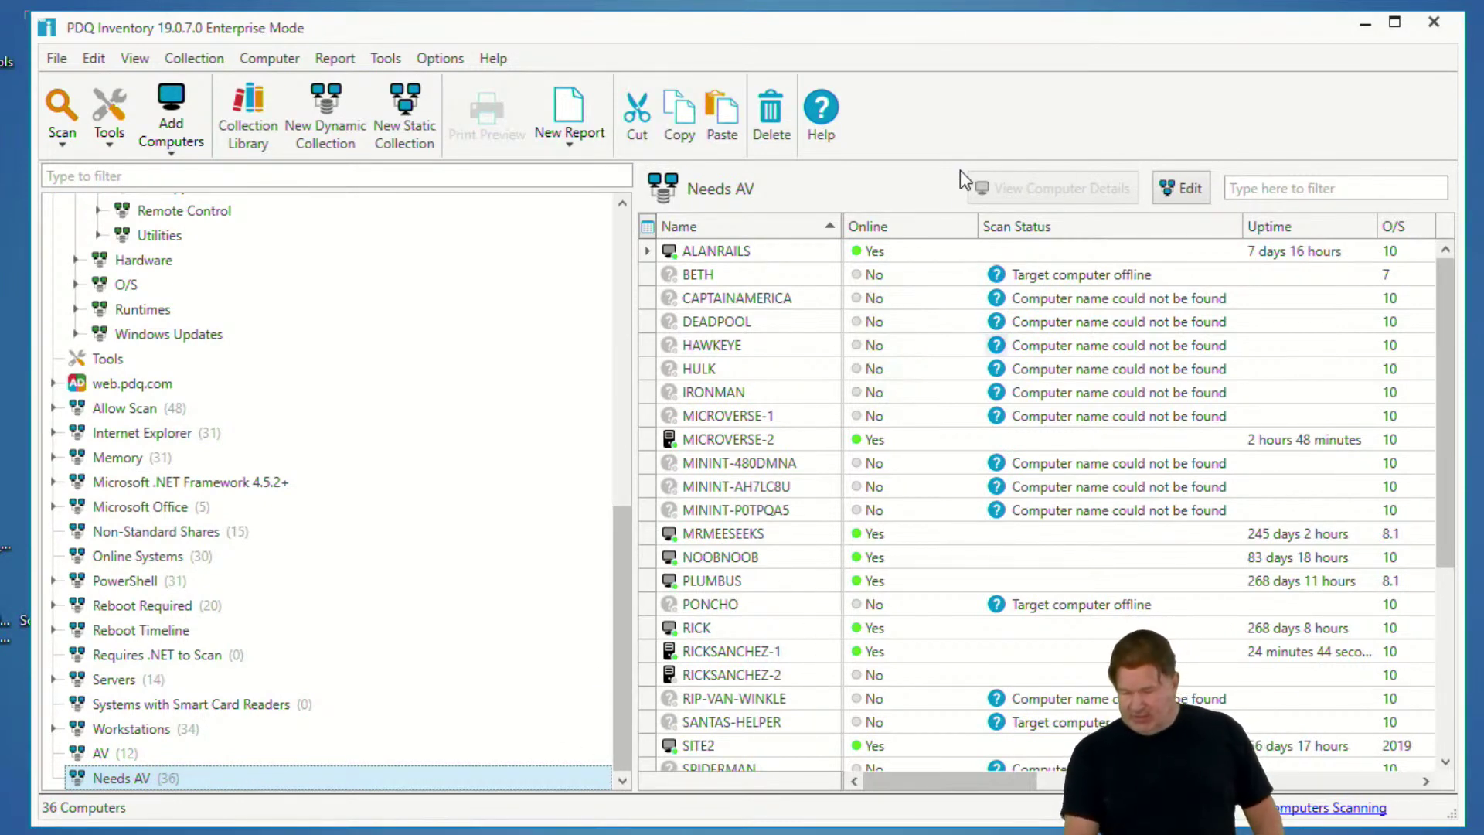
Step: Delete the six consecutive computers from CAPTAINAMERICA through MICROVERSE-1 listed in the Needs AV collection
click(738, 298)
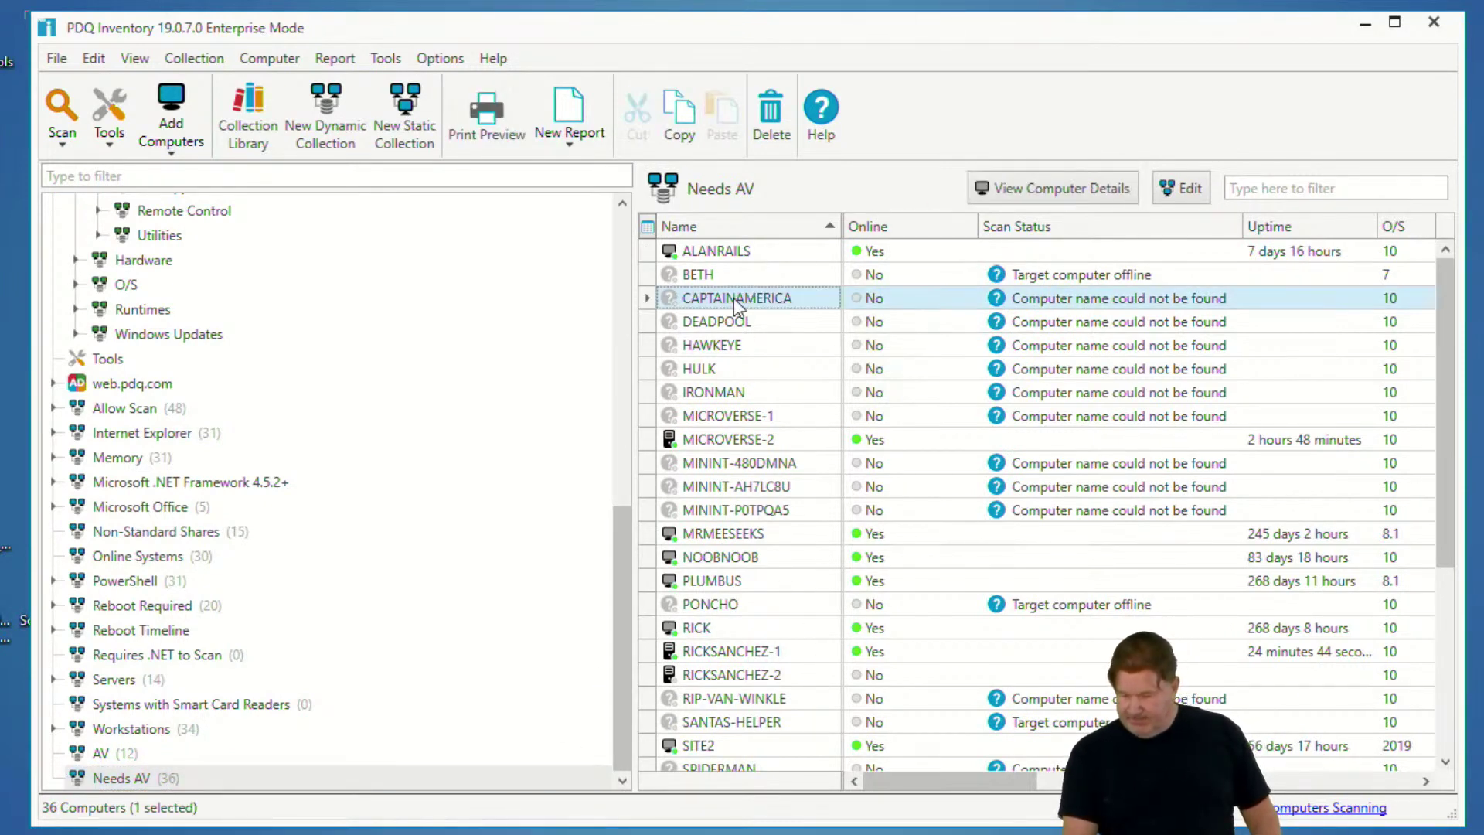
shift+click(700, 417)
key(Delete)
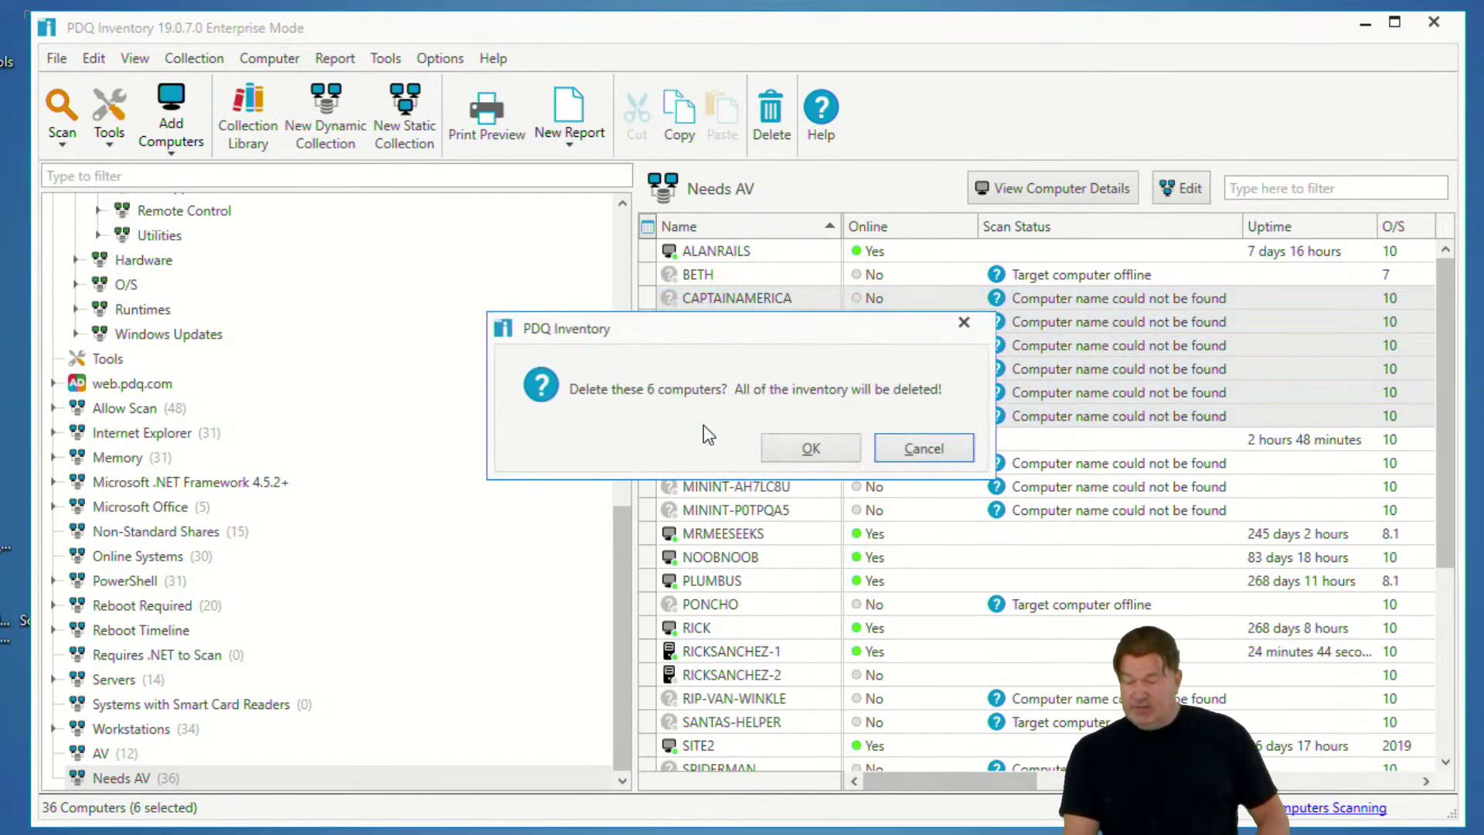
click(782, 459)
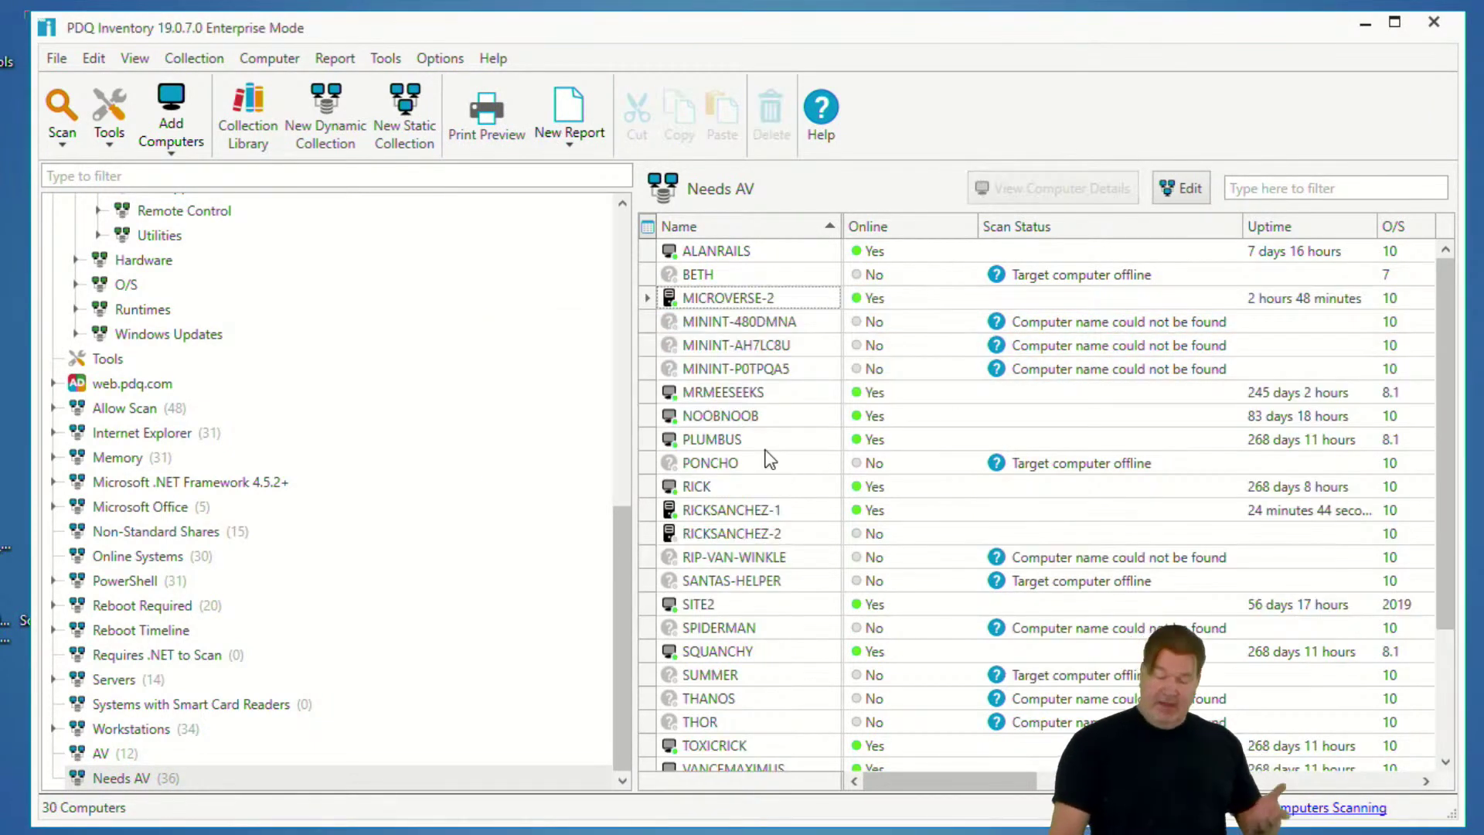
click(768, 251)
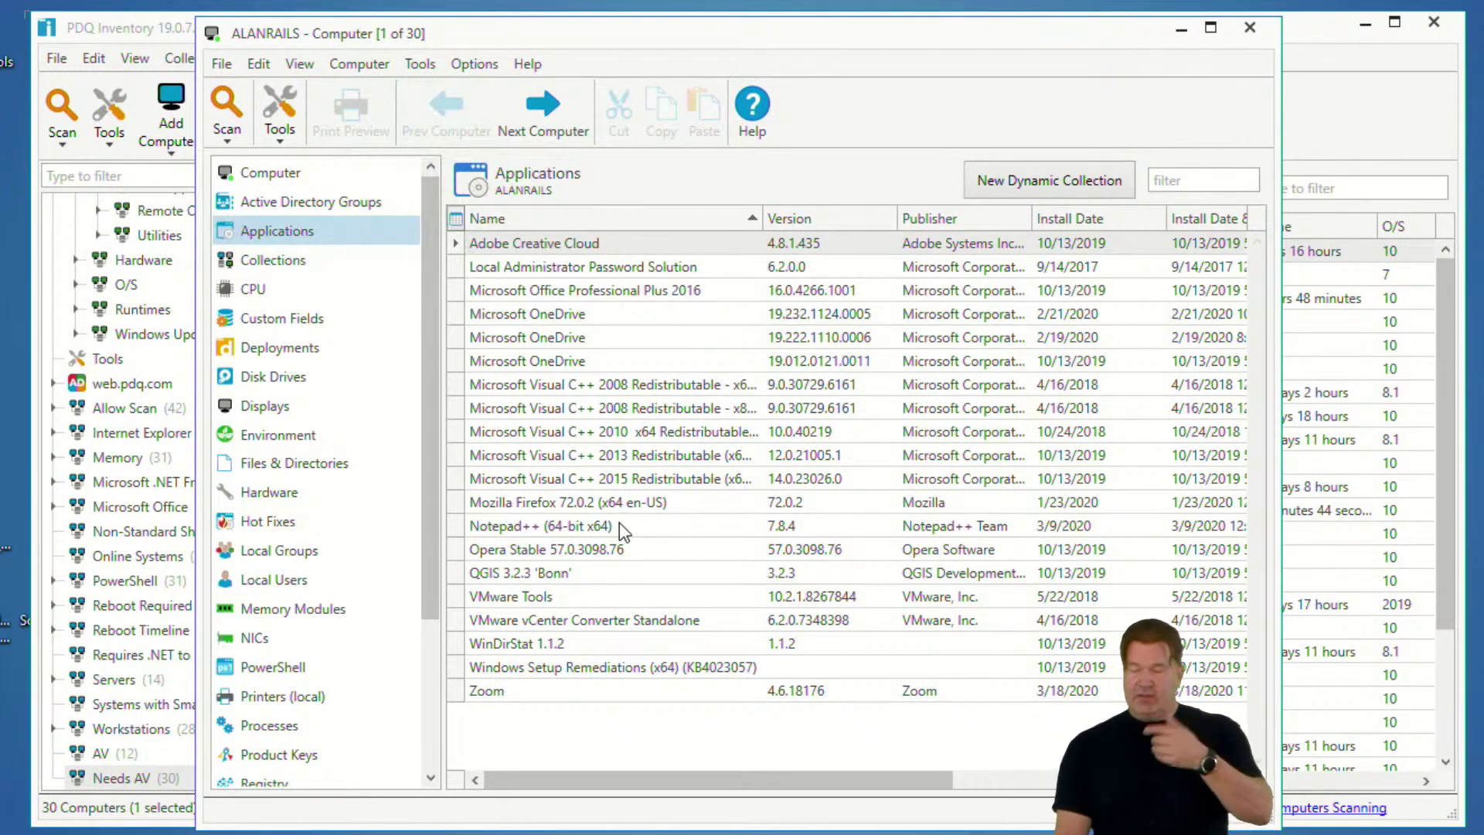
click(1248, 28)
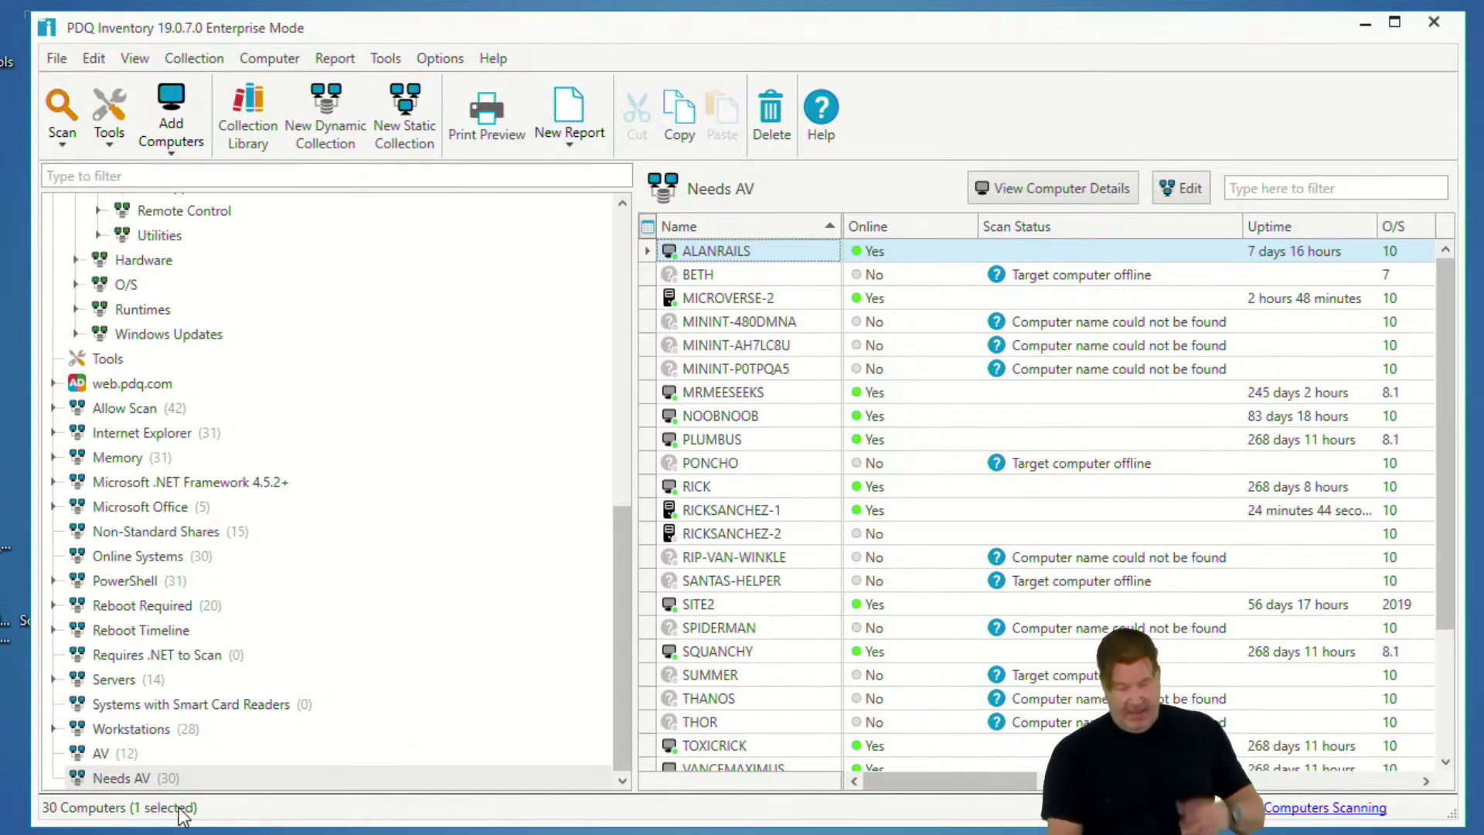
Step: Generate a report from the Needs AV collection, run it to review the listed computers and close it without saving
right_click(117, 779)
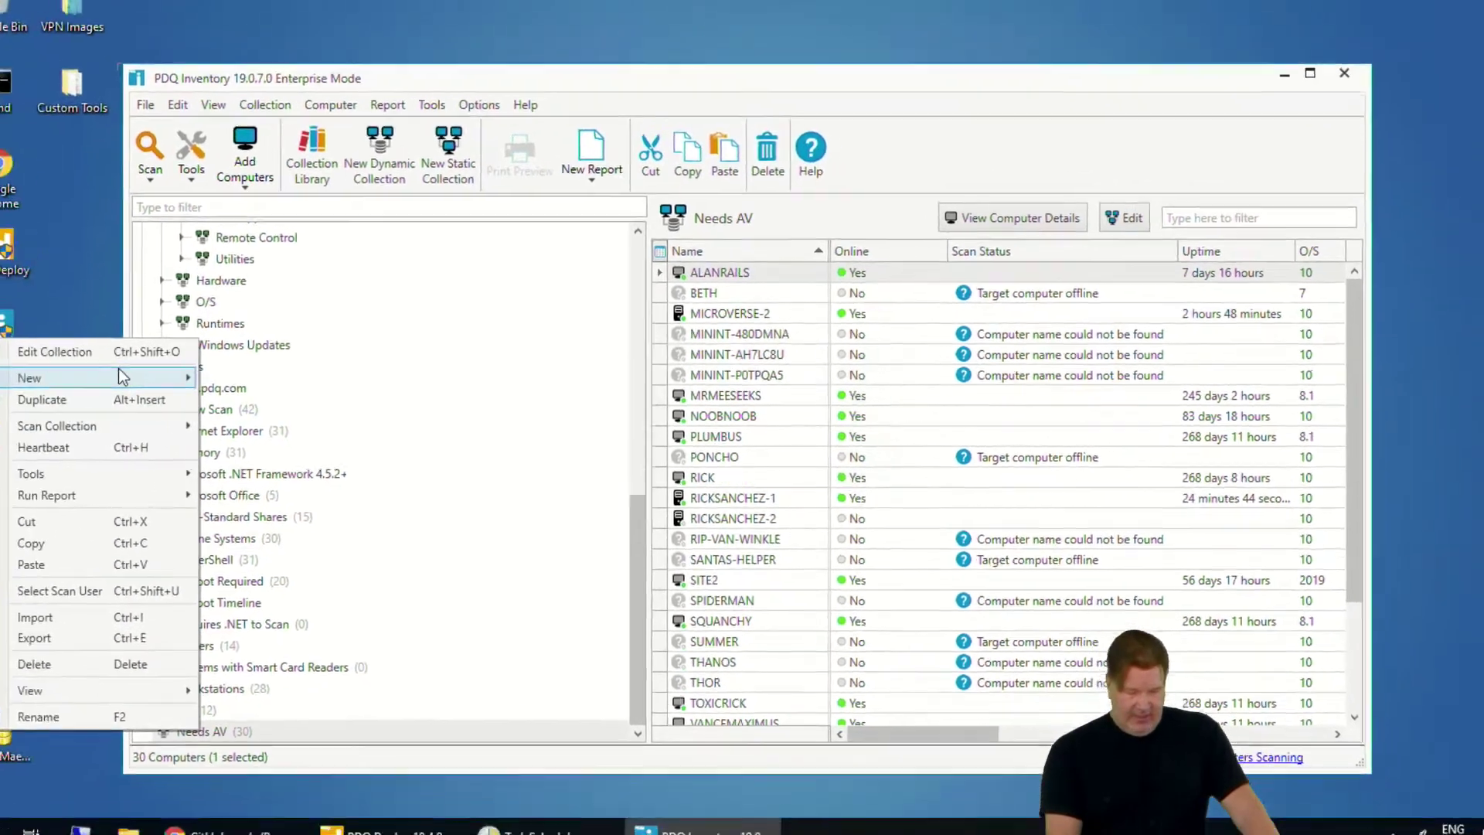
mouse_move(77, 371)
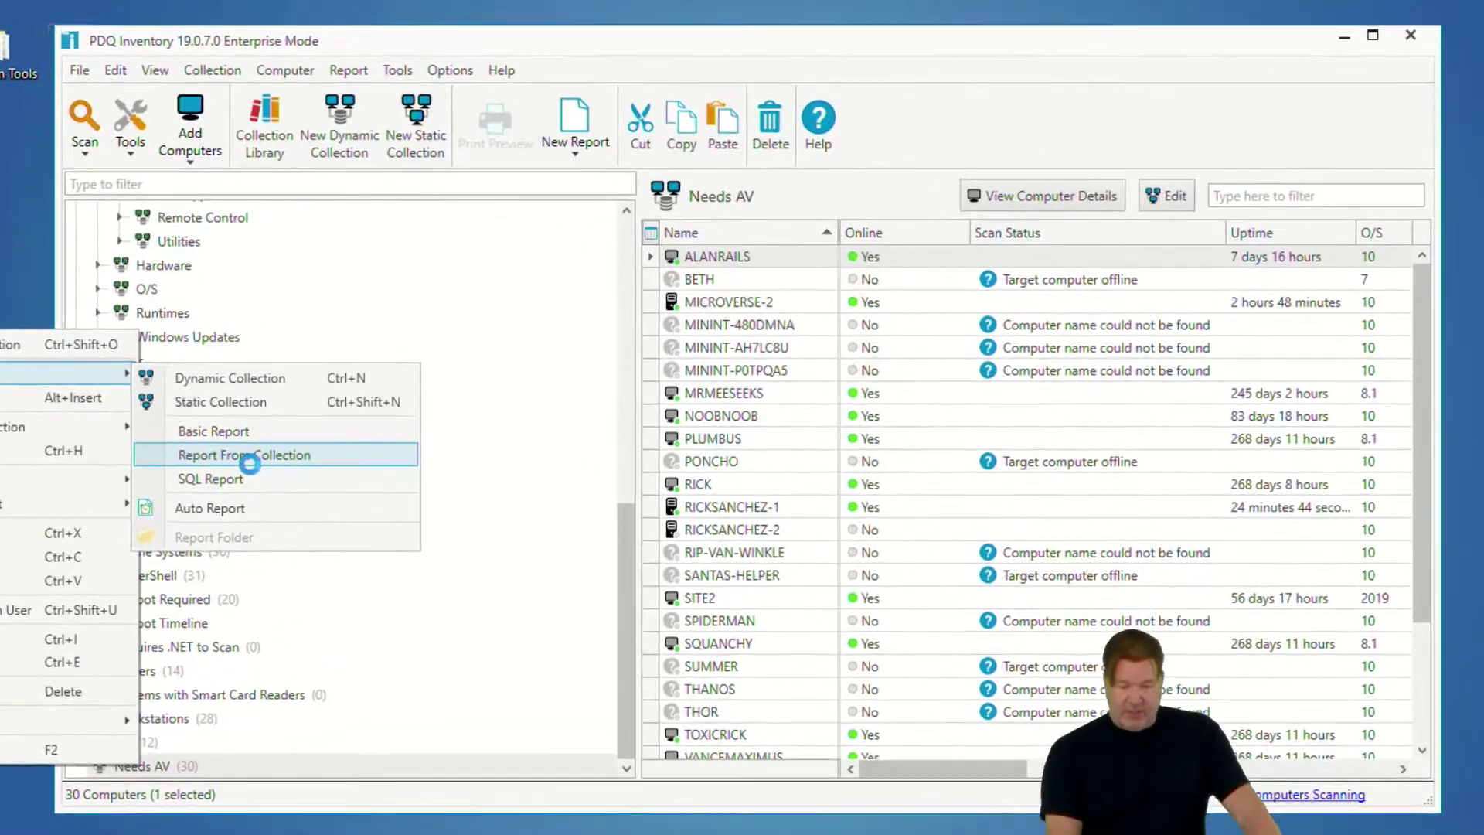
click(316, 450)
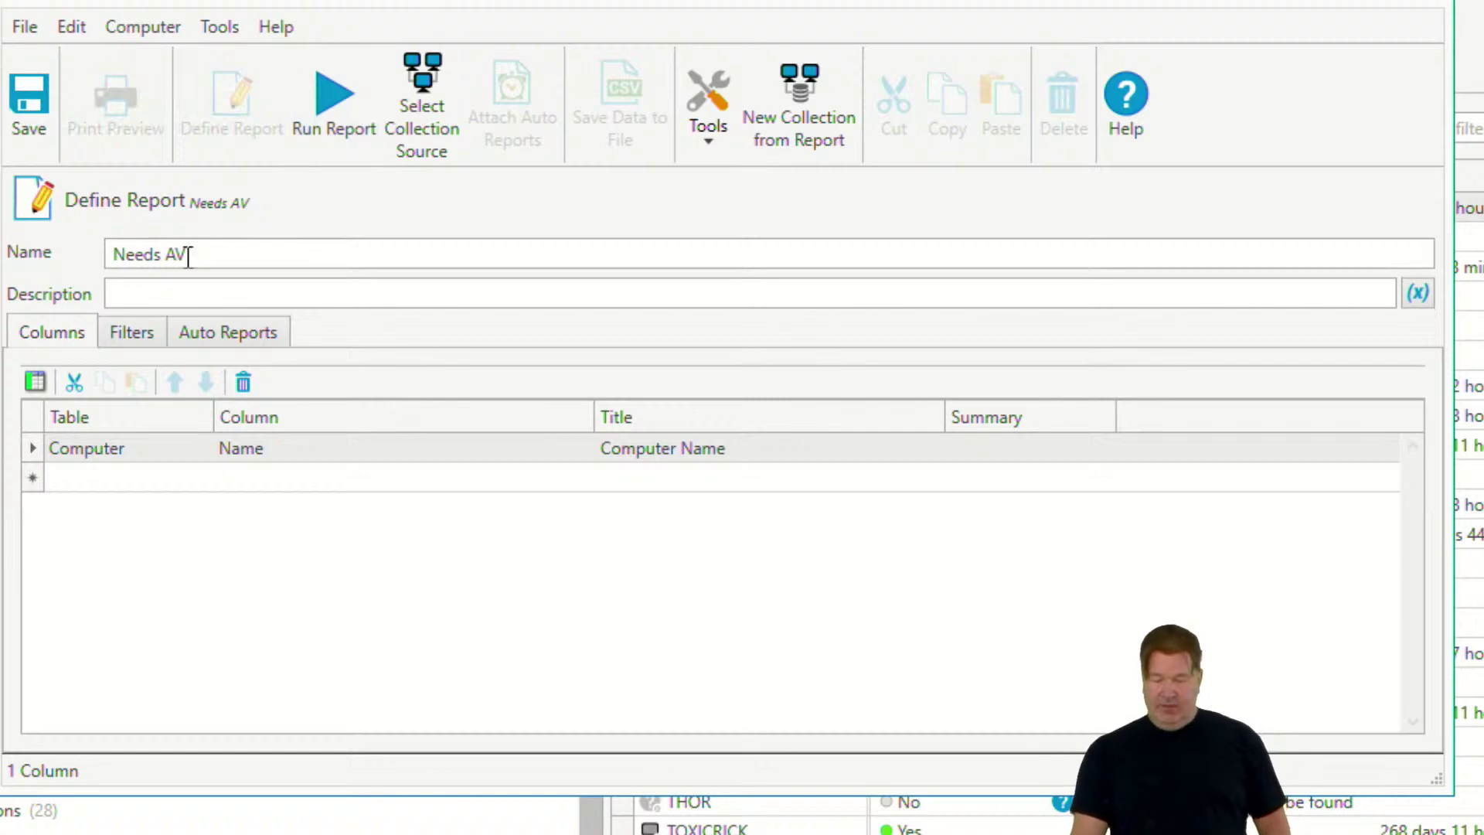
click(328, 116)
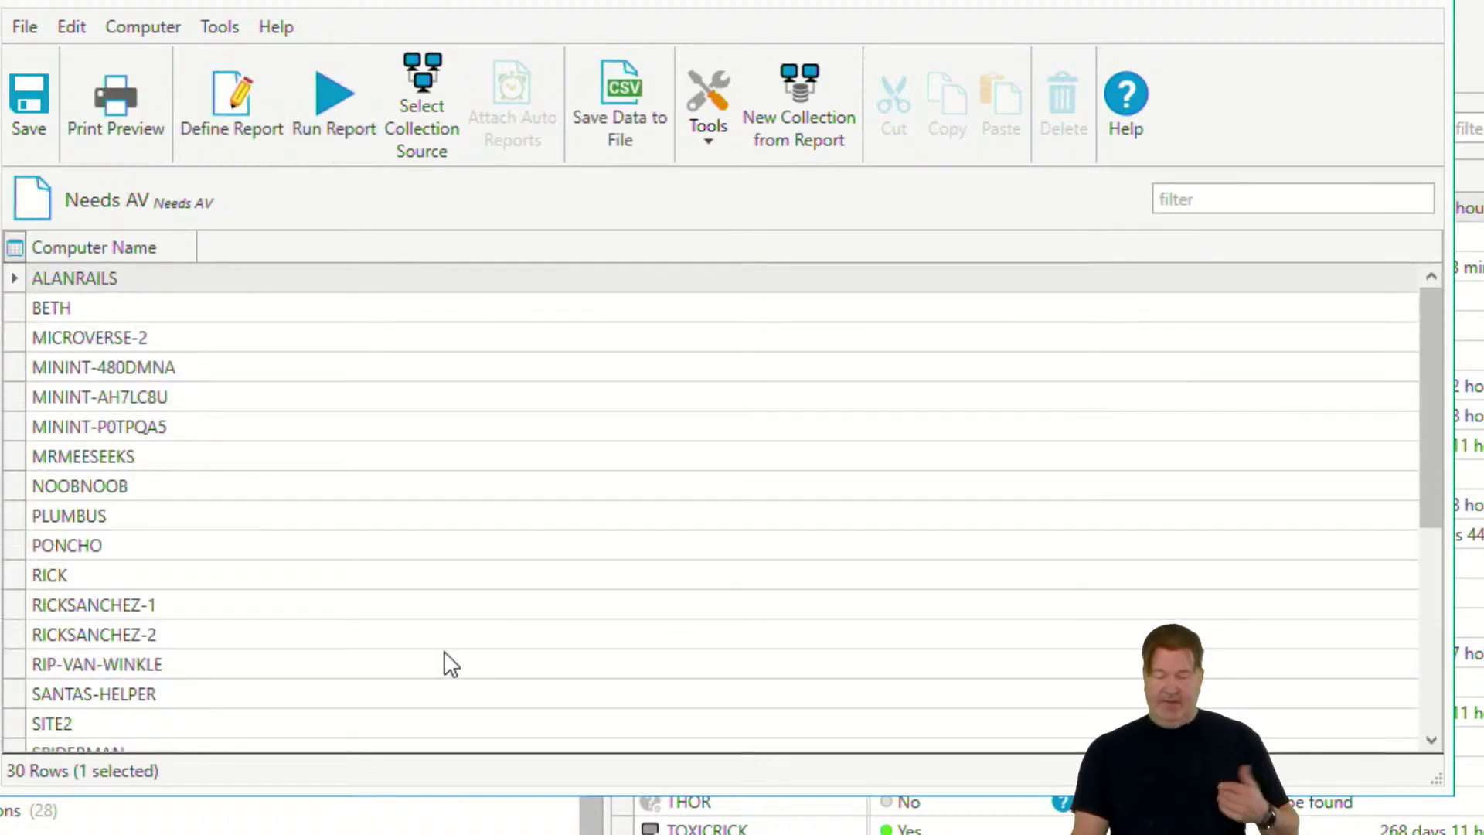
scroll(447, 641, down, 5)
scroll(456, 630, up, 5)
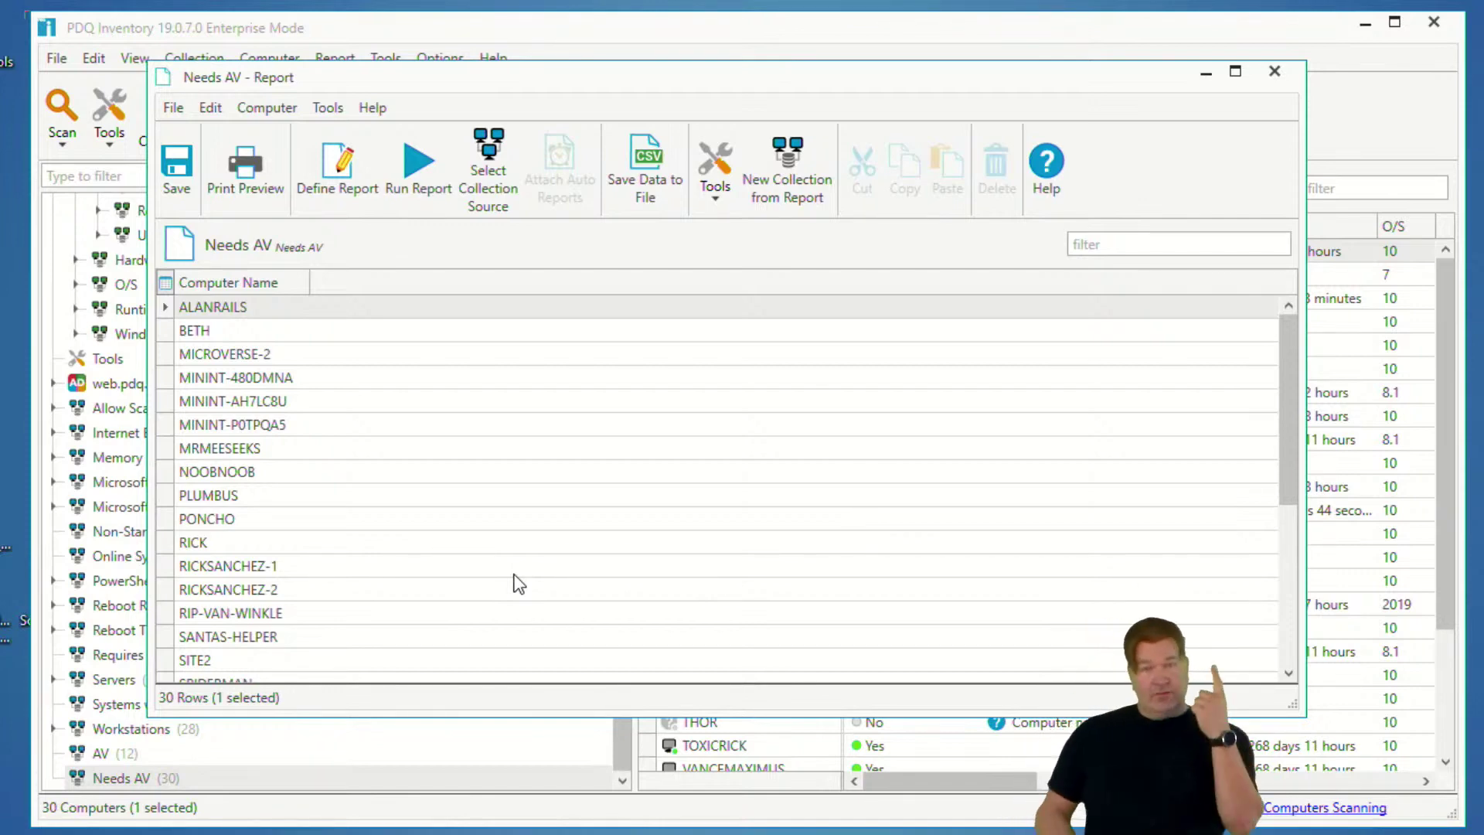
click(1275, 72)
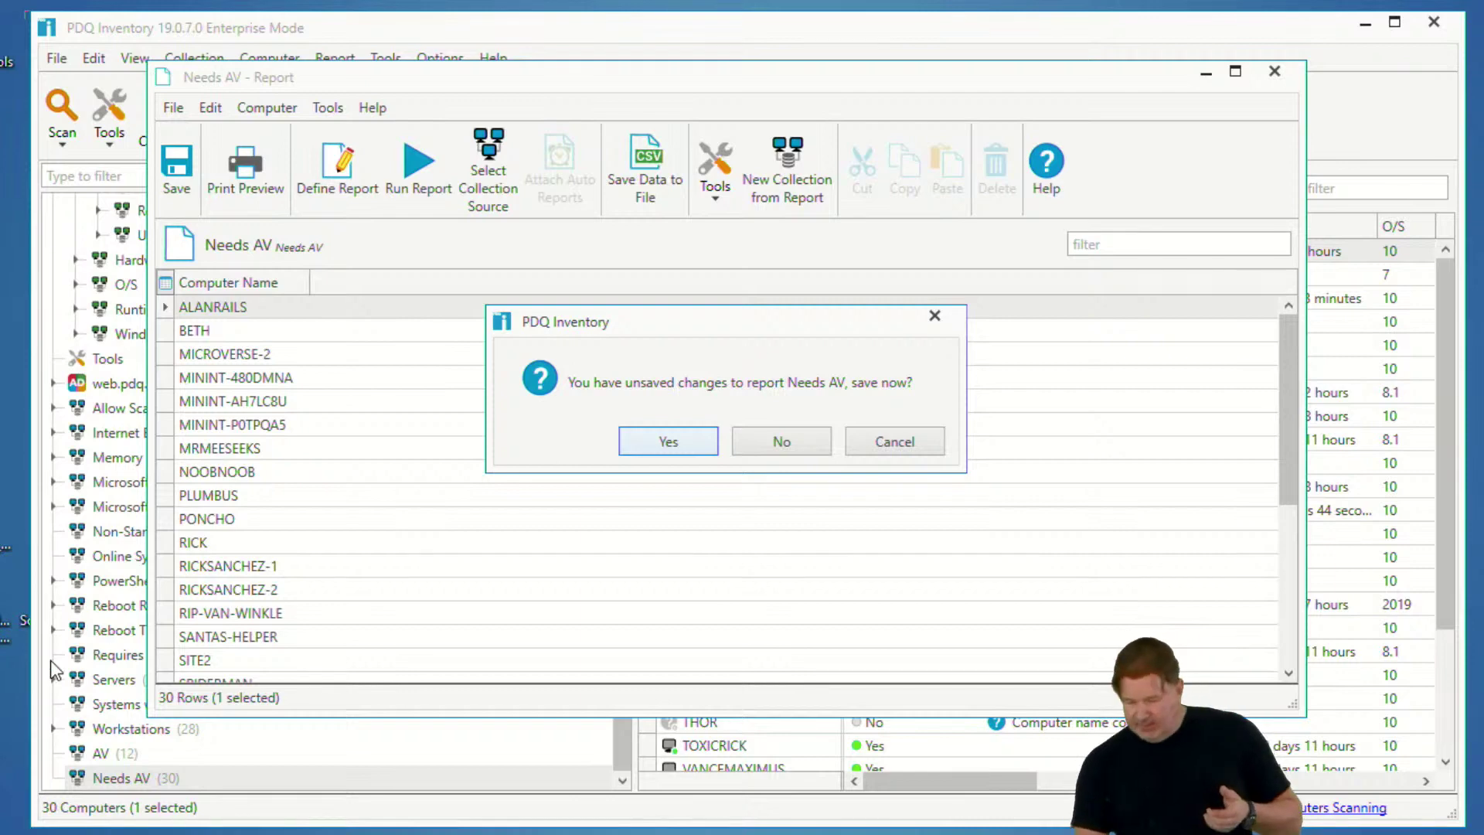
click(781, 442)
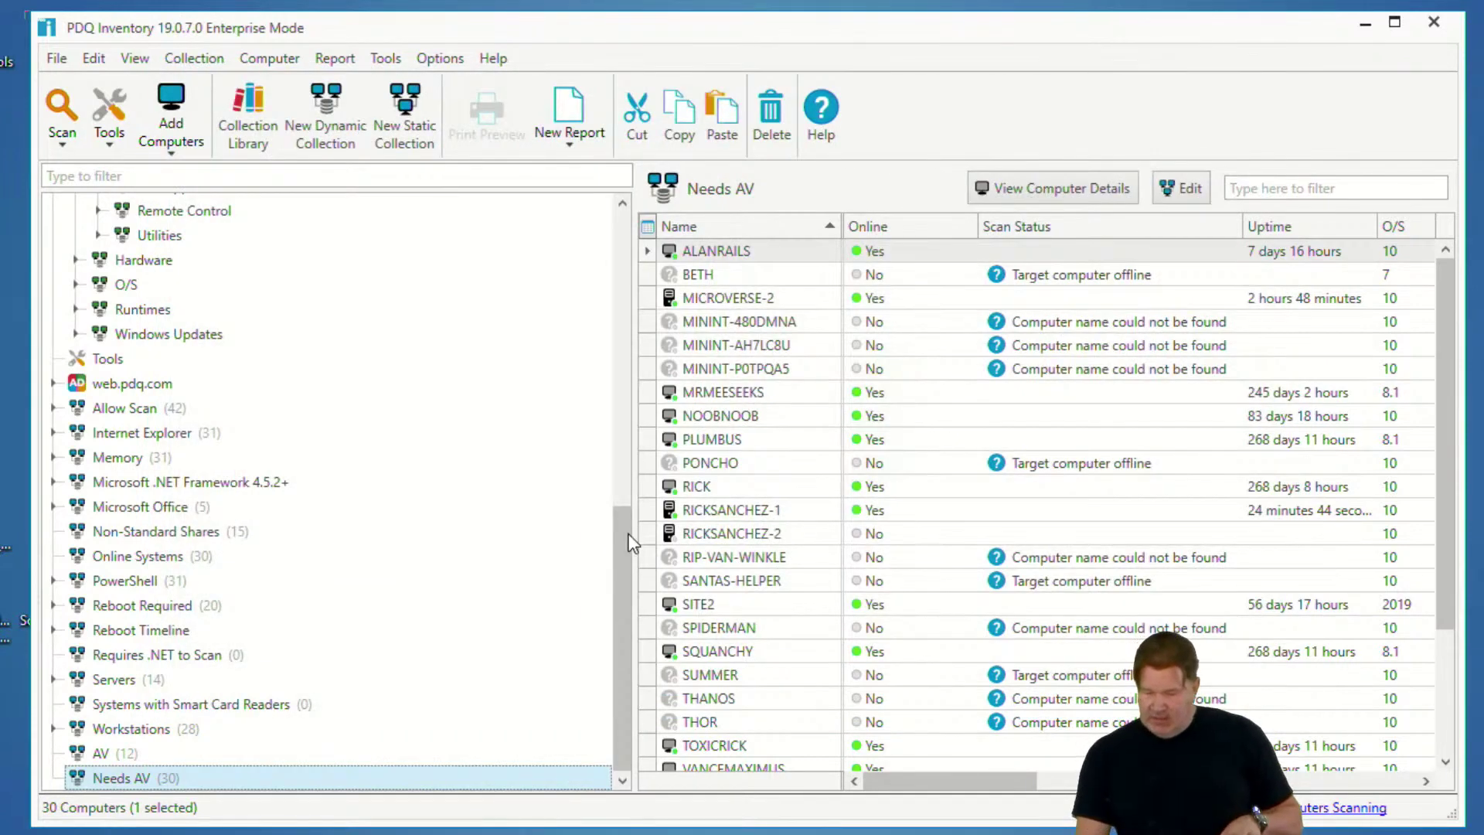
Step: Open the Task Scheduler (Google) report from the Examples folder, examine its filters and columns, rerun it and close it
scroll(558, 209, up, 15)
click(143, 304)
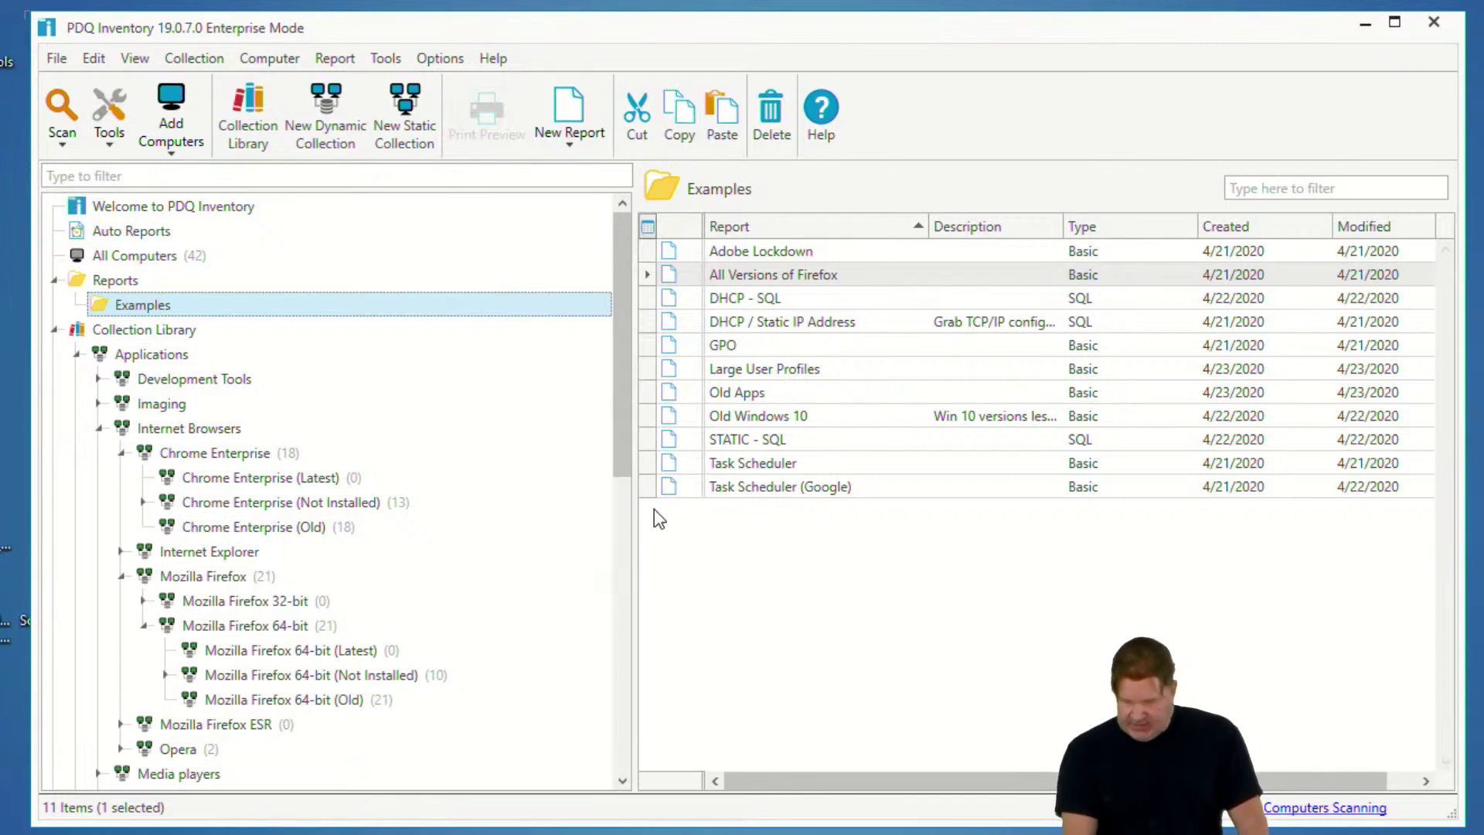
double_click(758, 488)
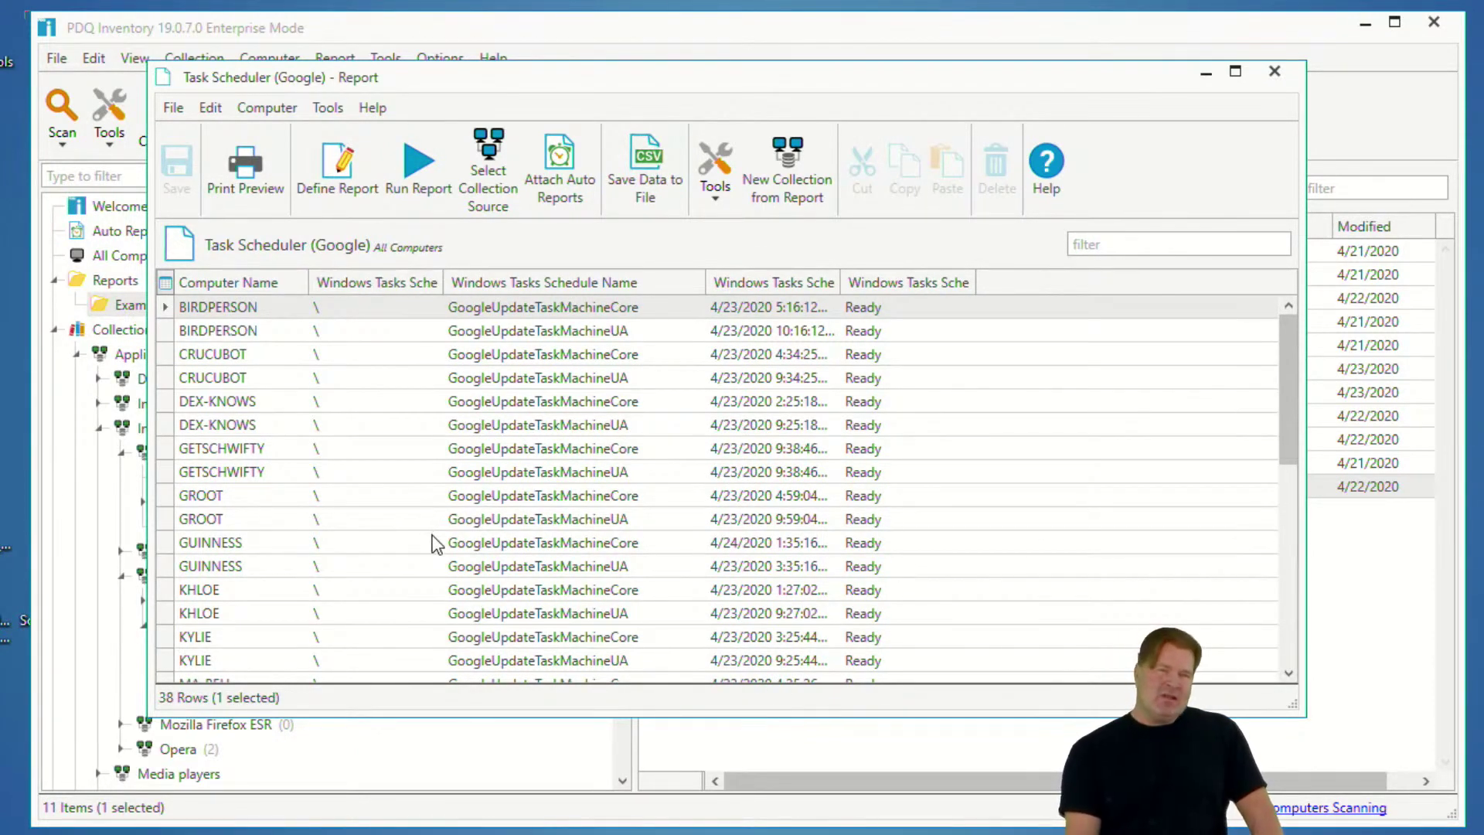
click(339, 188)
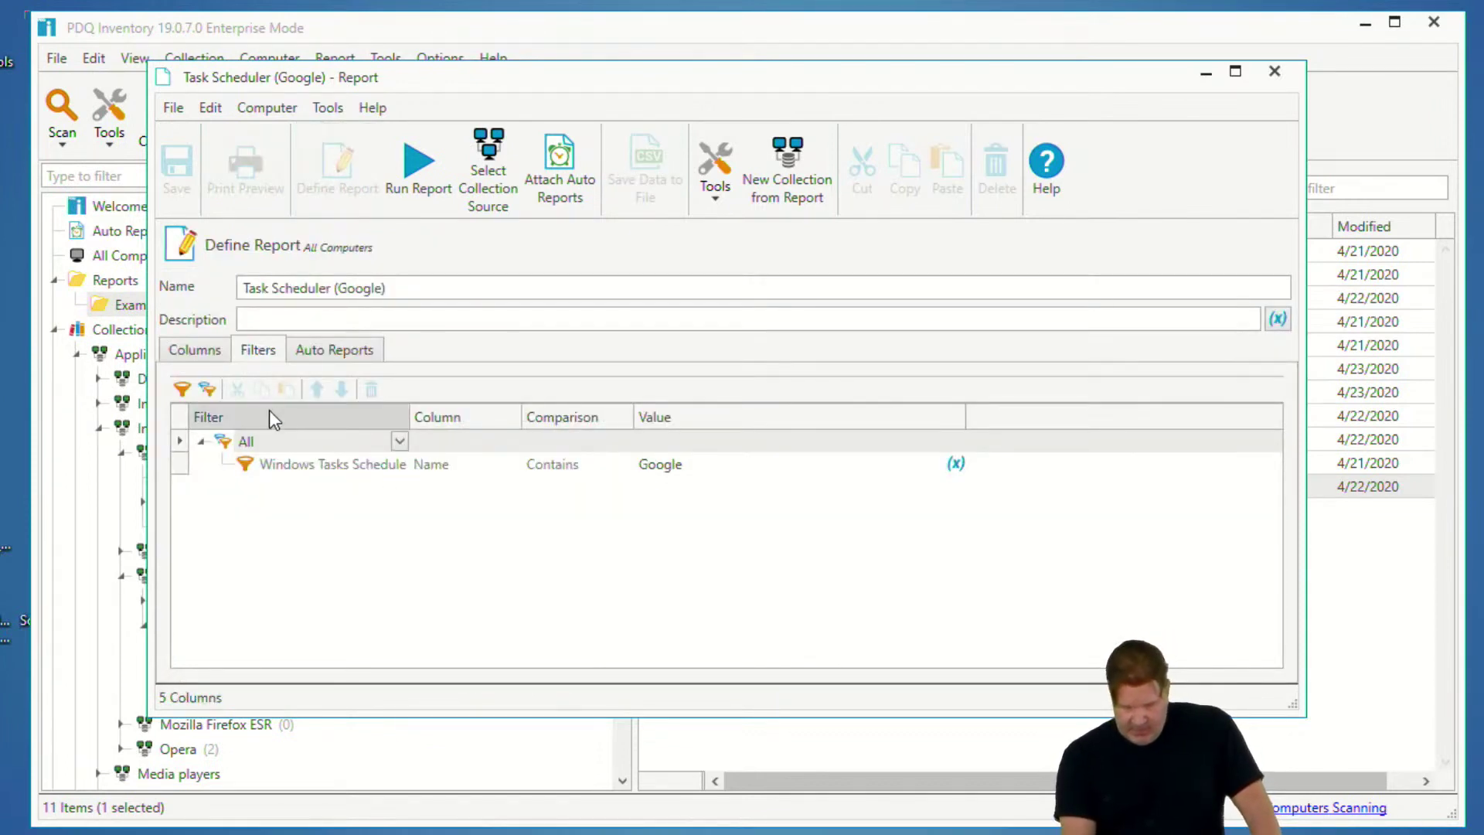
click(176, 355)
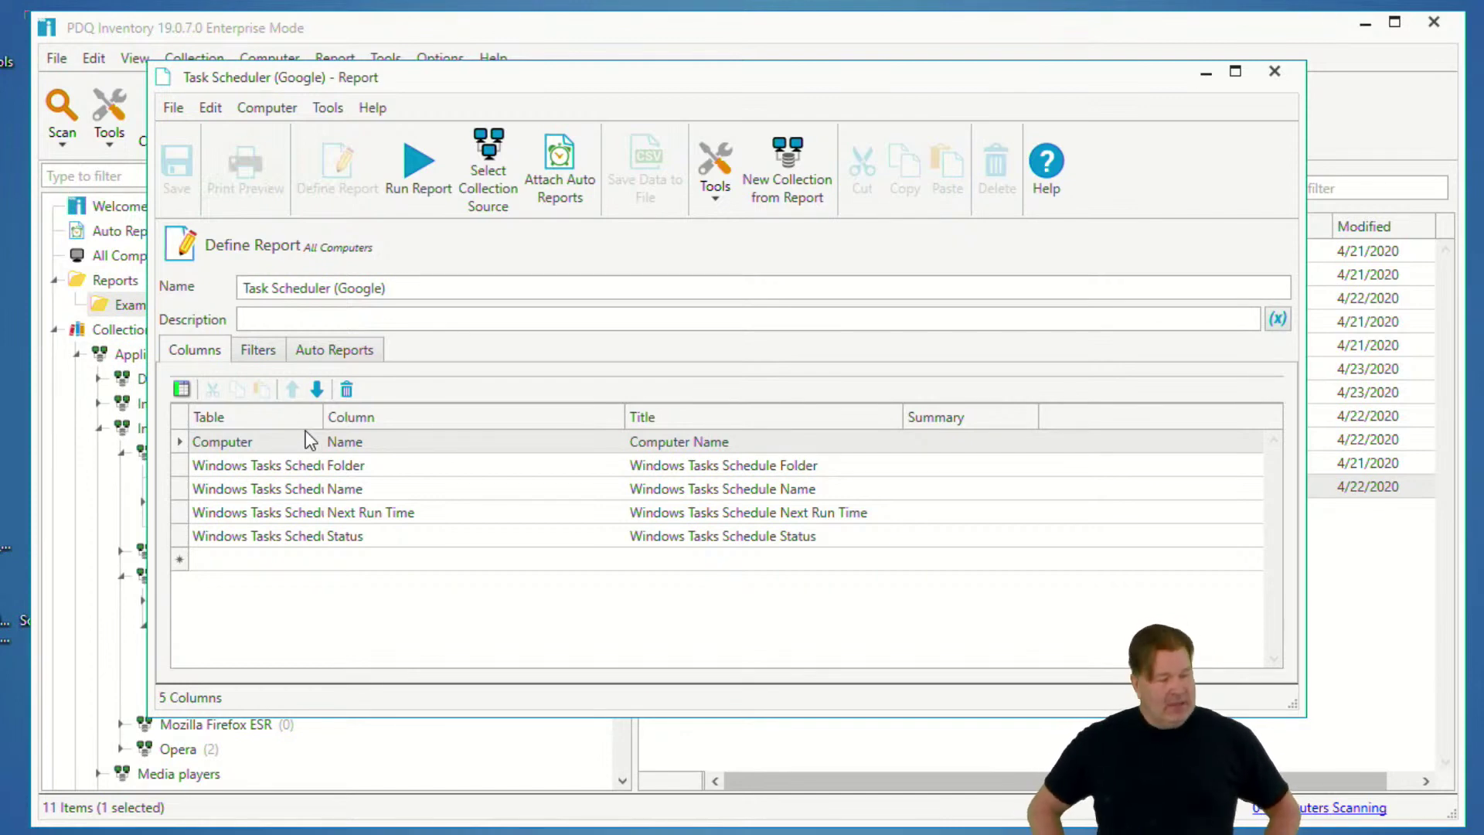
click(428, 177)
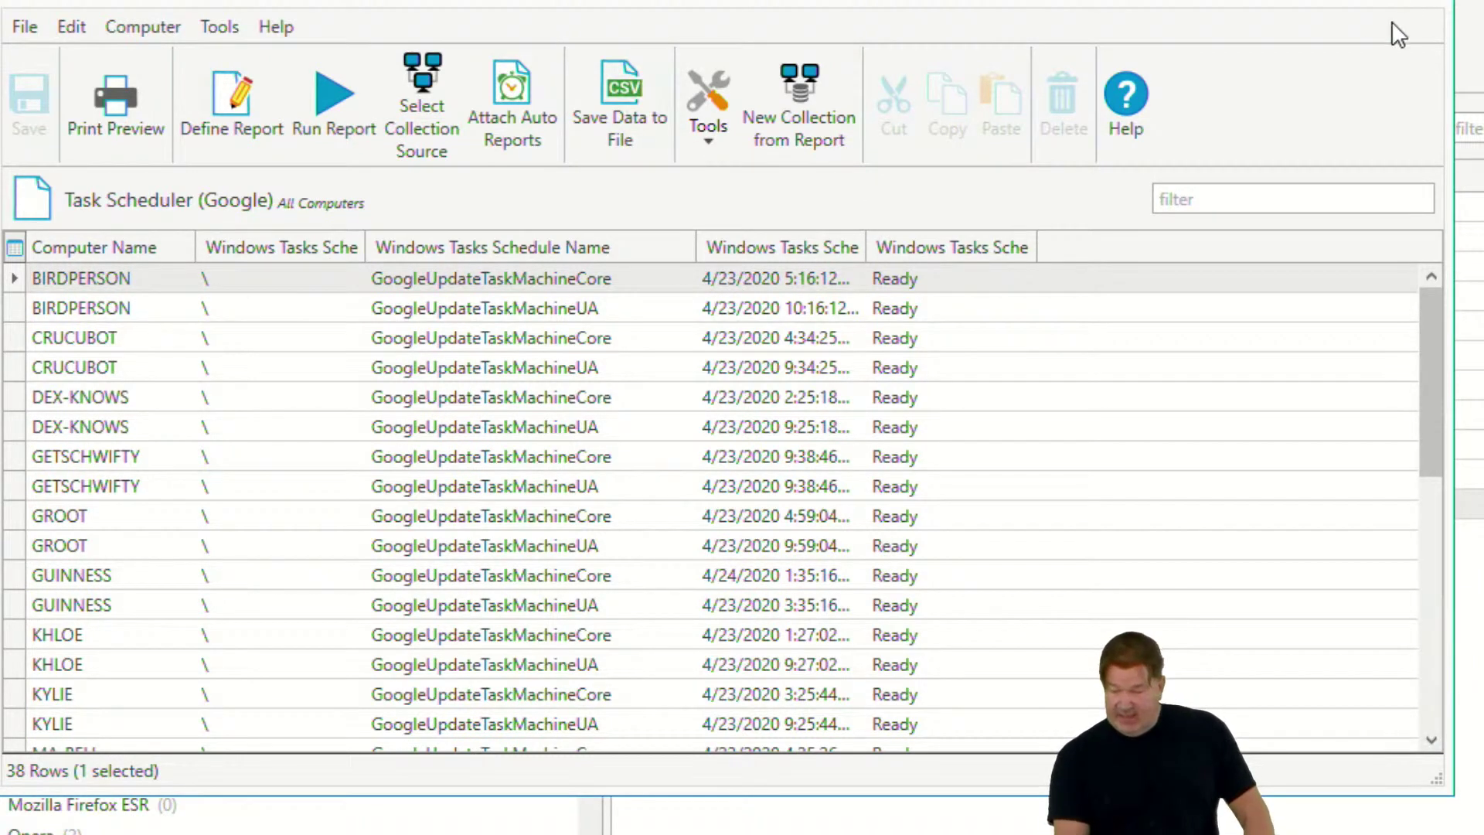
click(1436, 3)
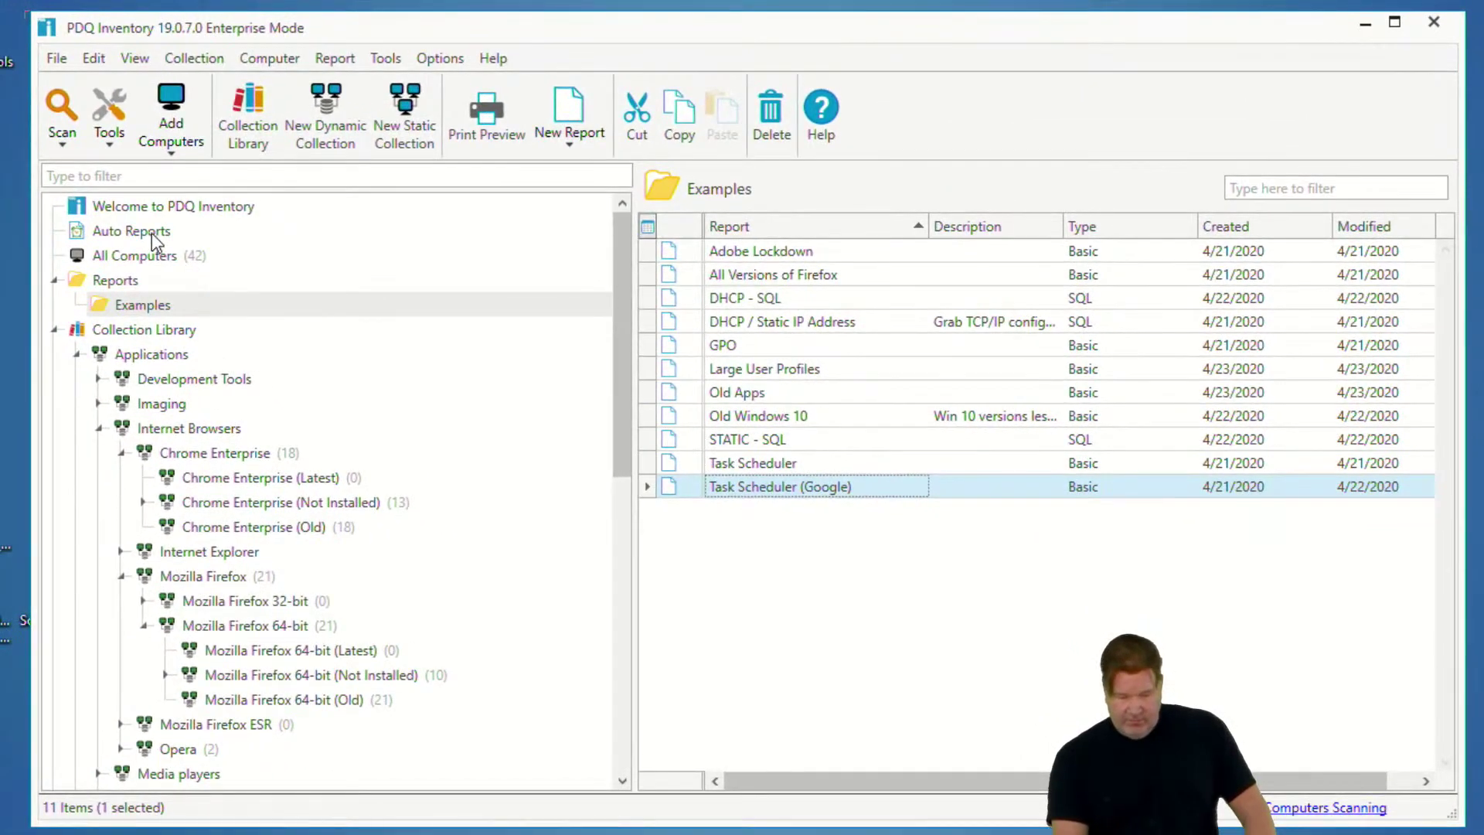
Step: Open ALANRAILS from All Computers and view its Windows Task Schedules
click(11, 182)
click(152, 257)
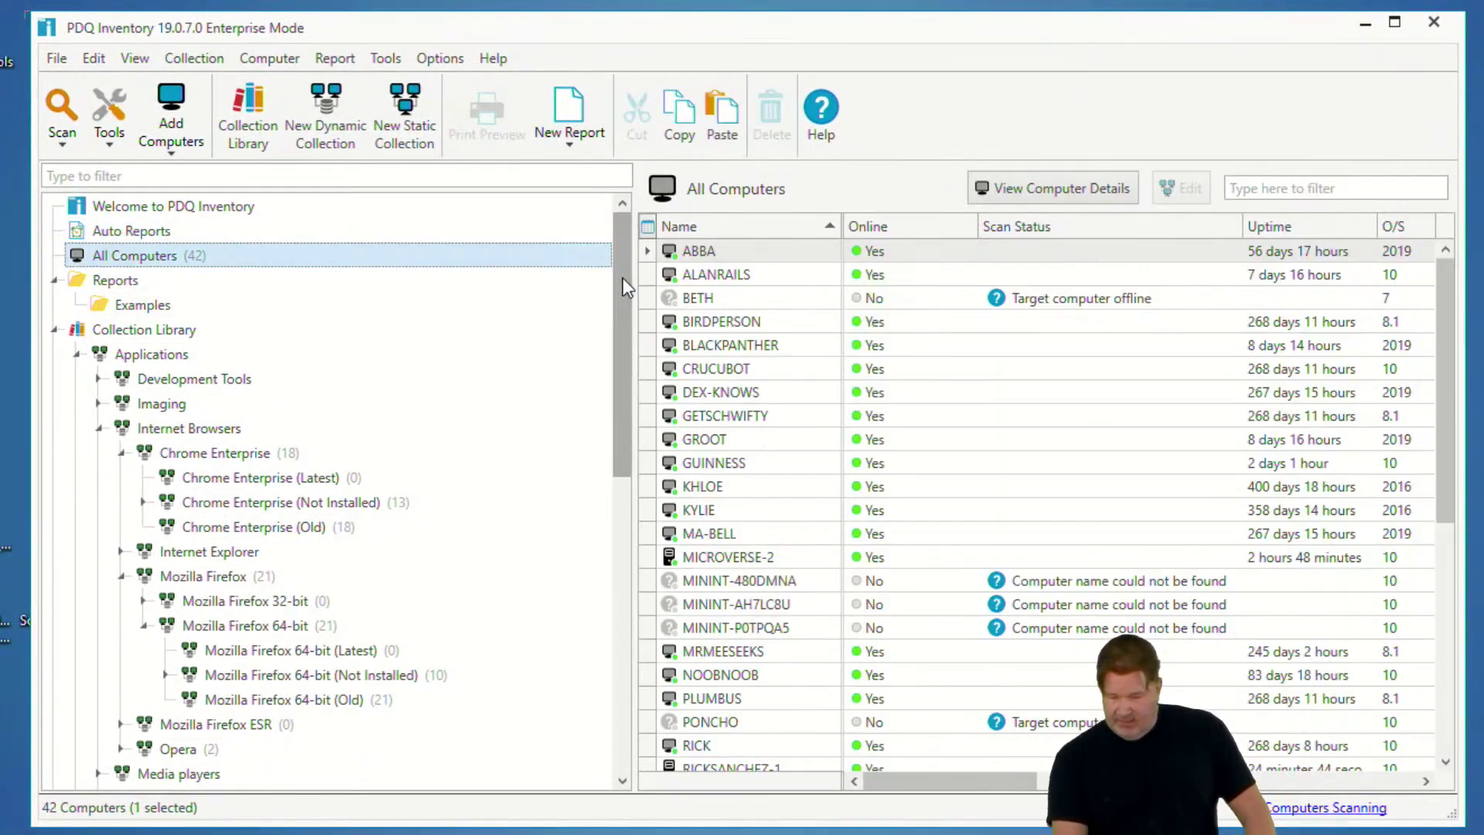
click(672, 273)
double_click(672, 274)
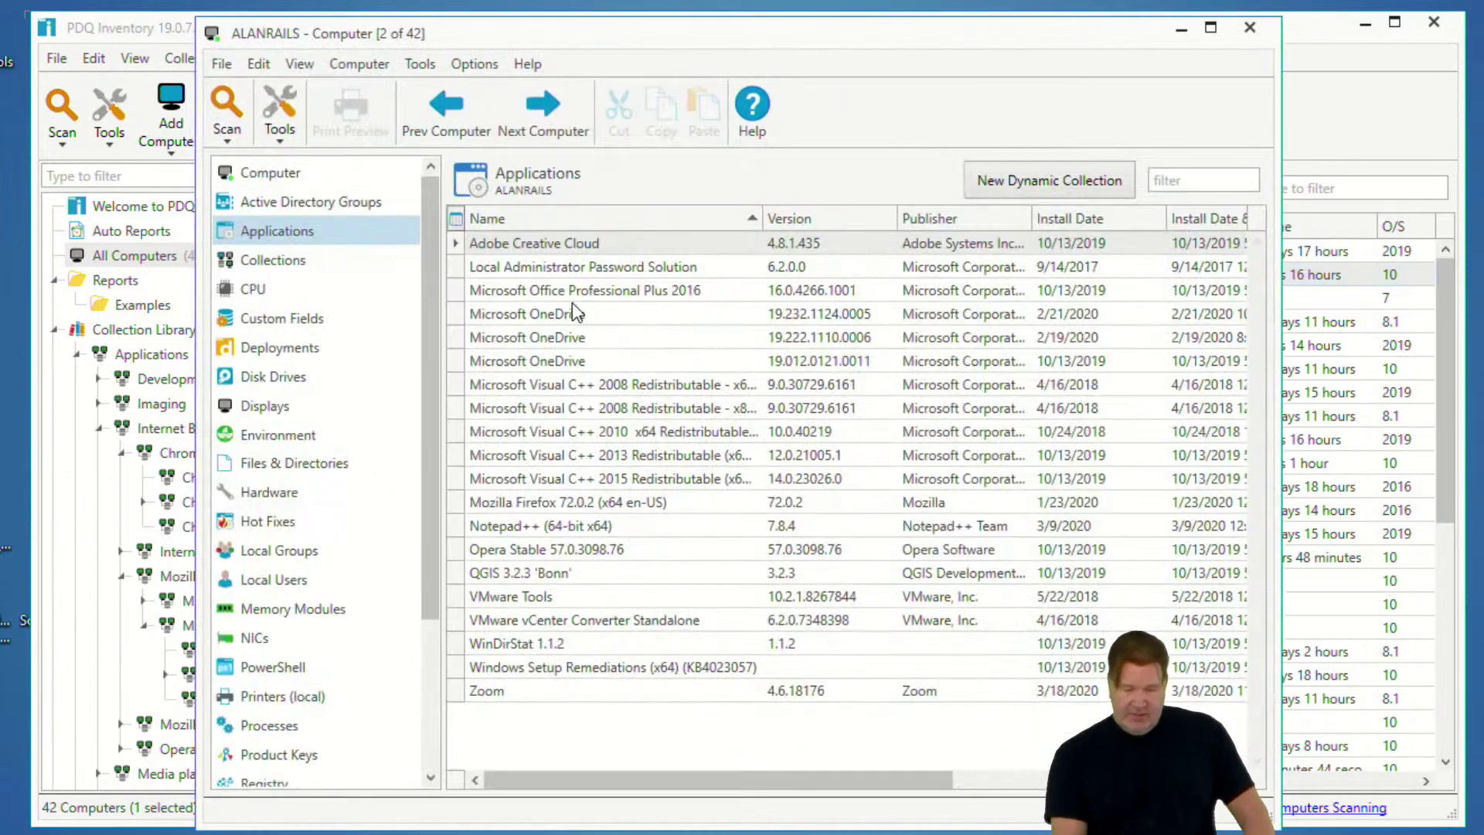
scroll(326, 519, down, 2)
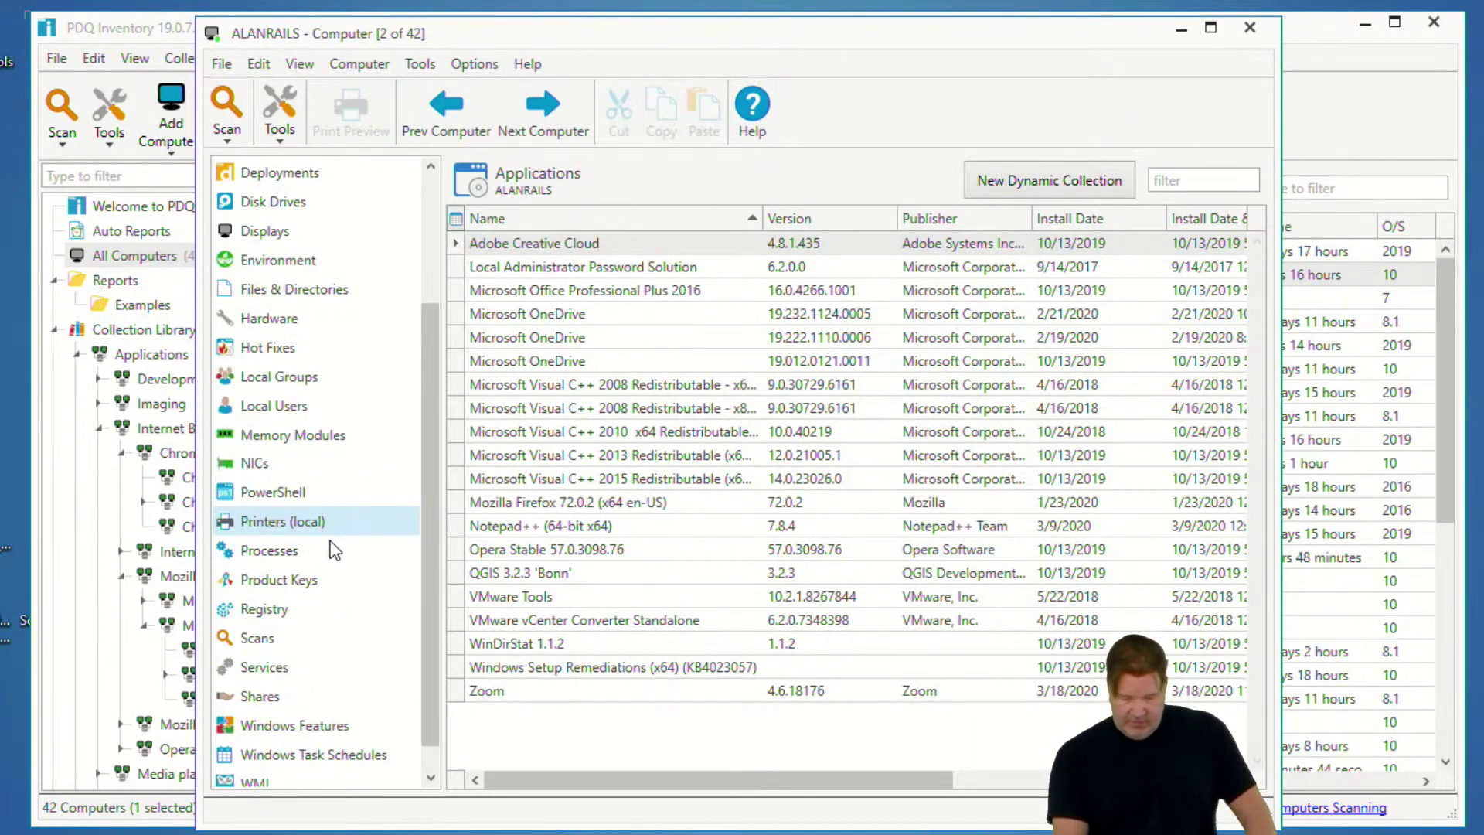
click(320, 755)
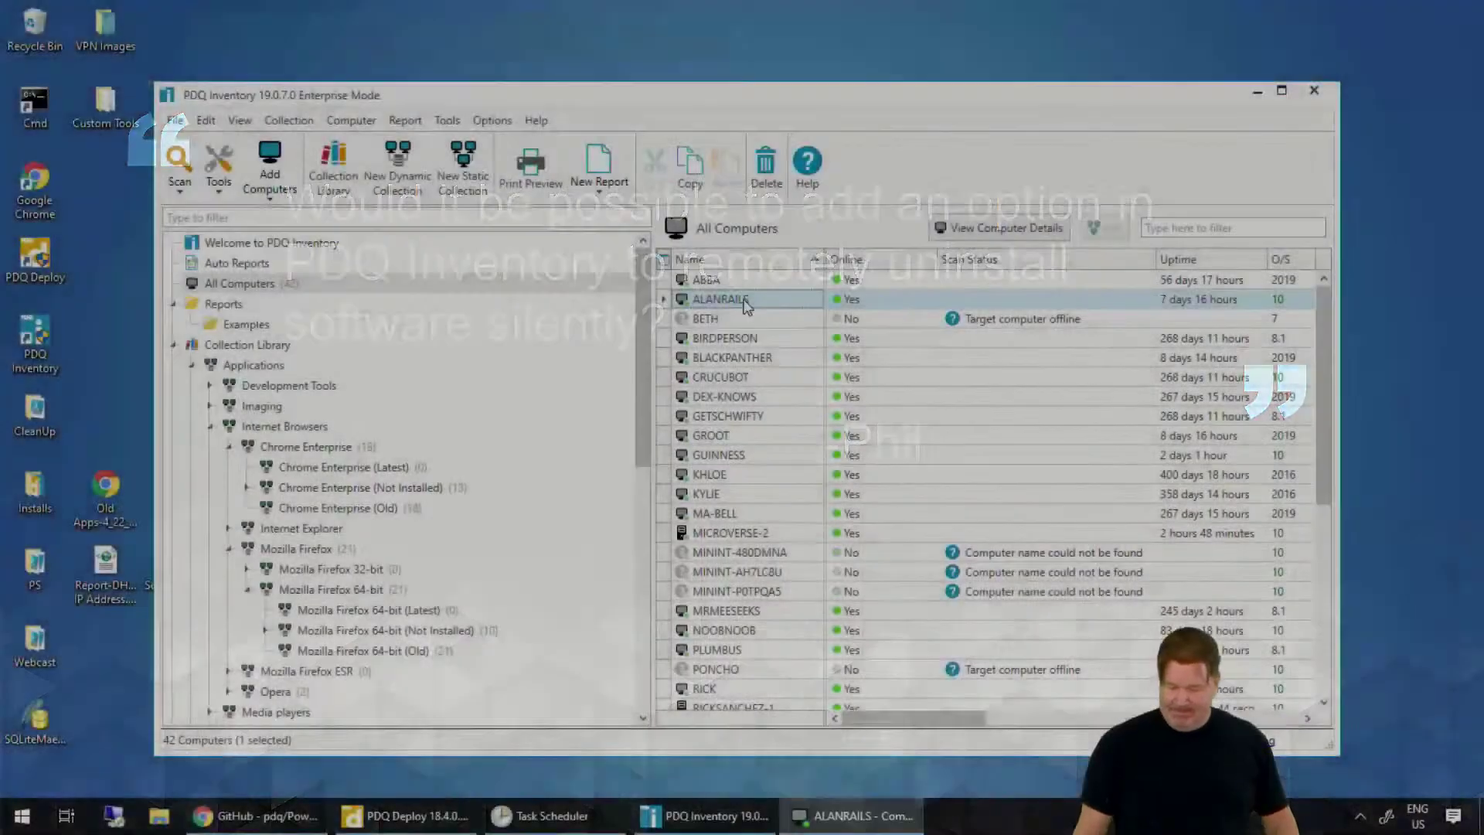
Step: Uninstall Zoom from ALANRAILS by executing the silent MsiExec uninstall command from its applications list, and close the computer's details
double_click(747, 306)
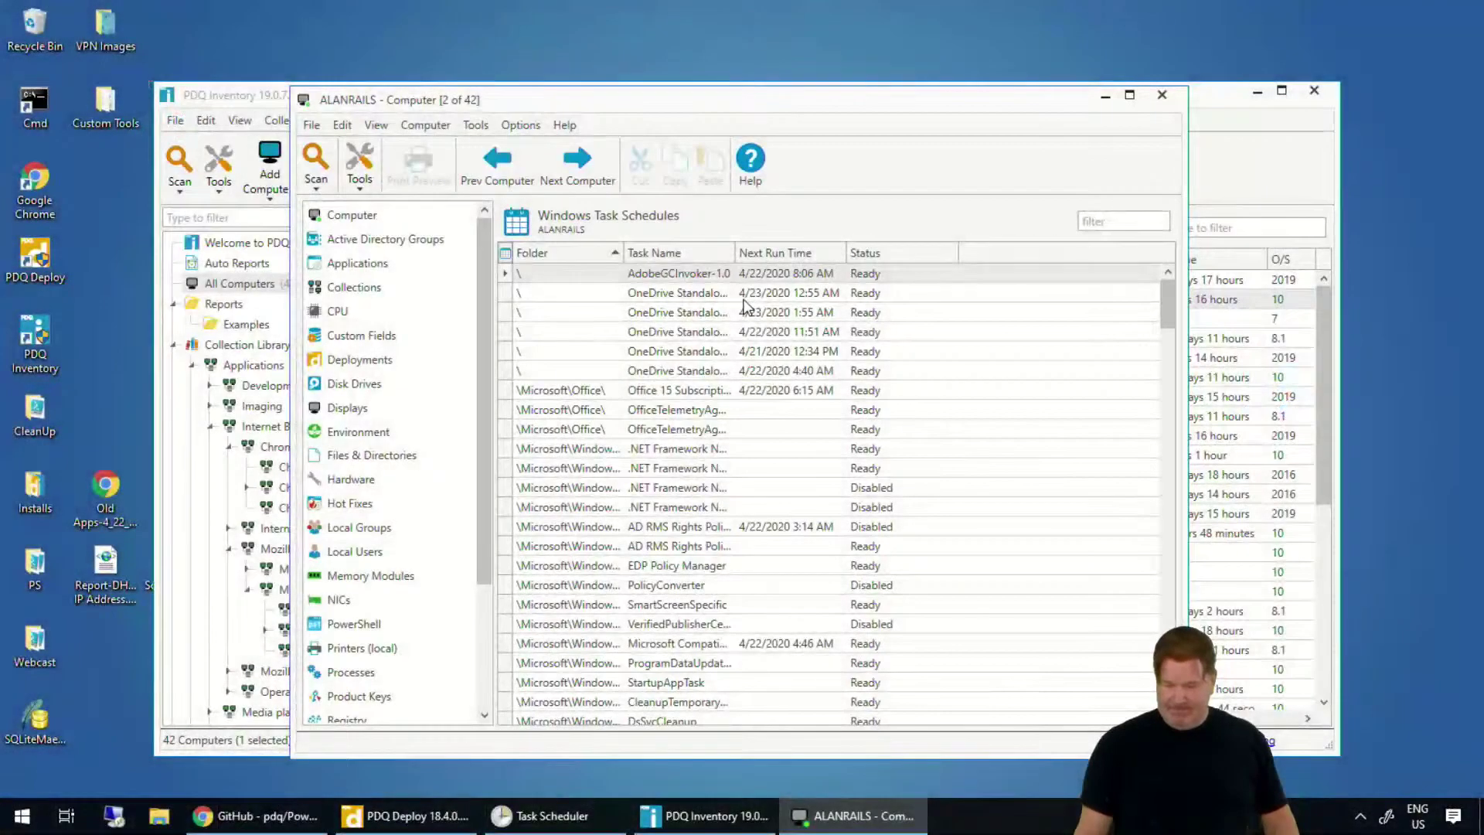
click(354, 265)
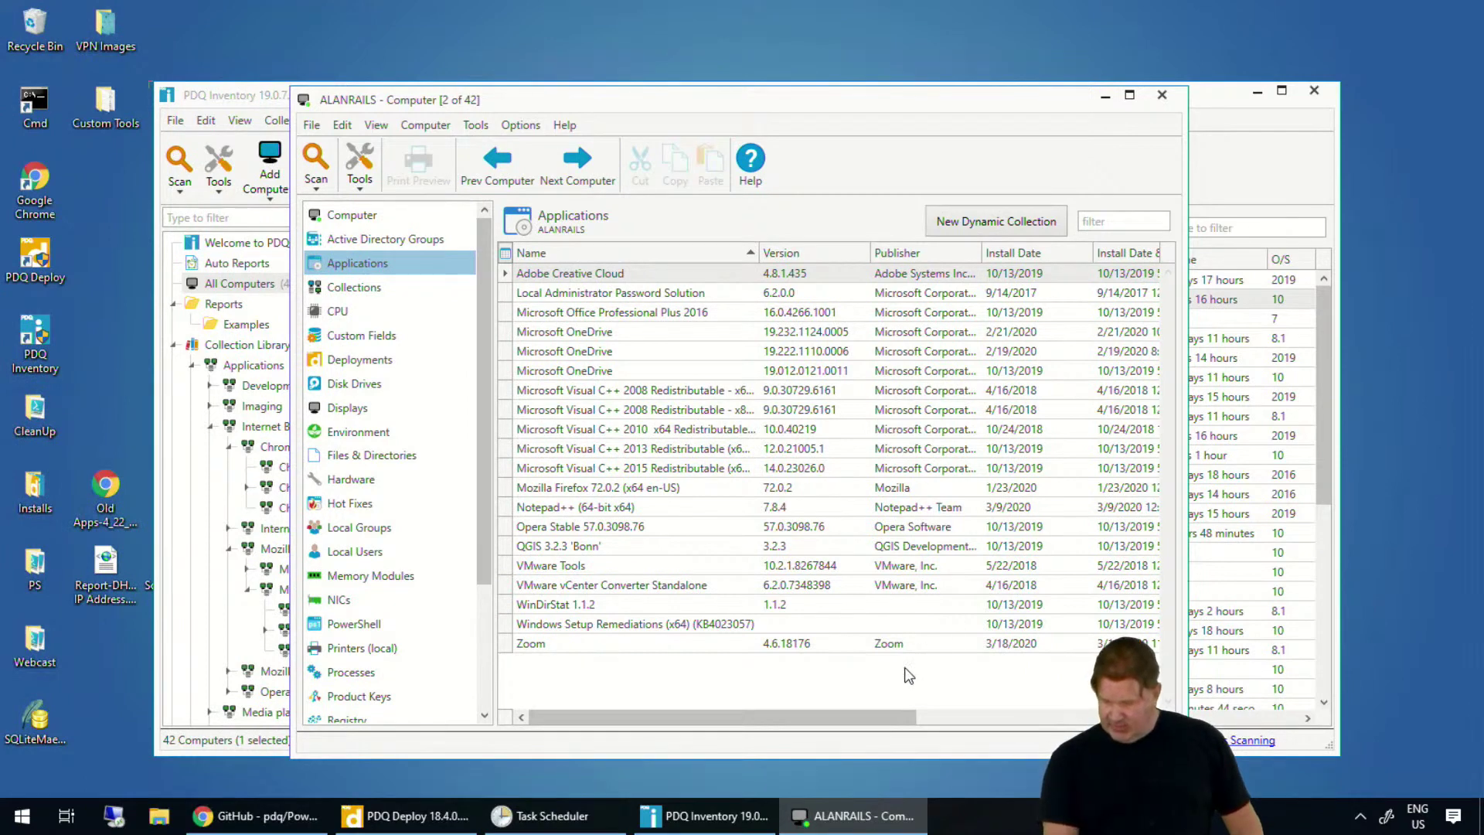
click(790, 705)
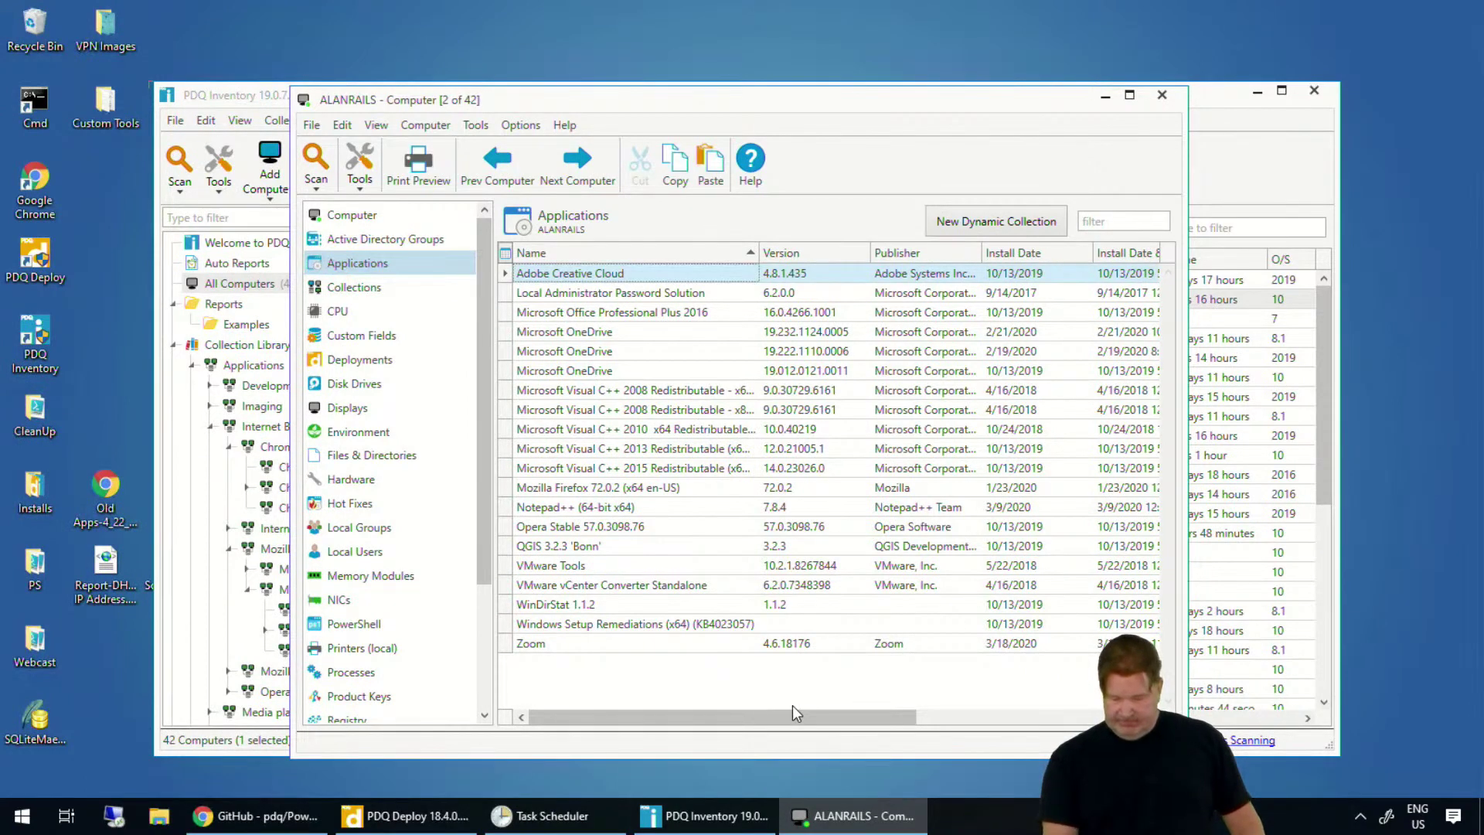
click(637, 648)
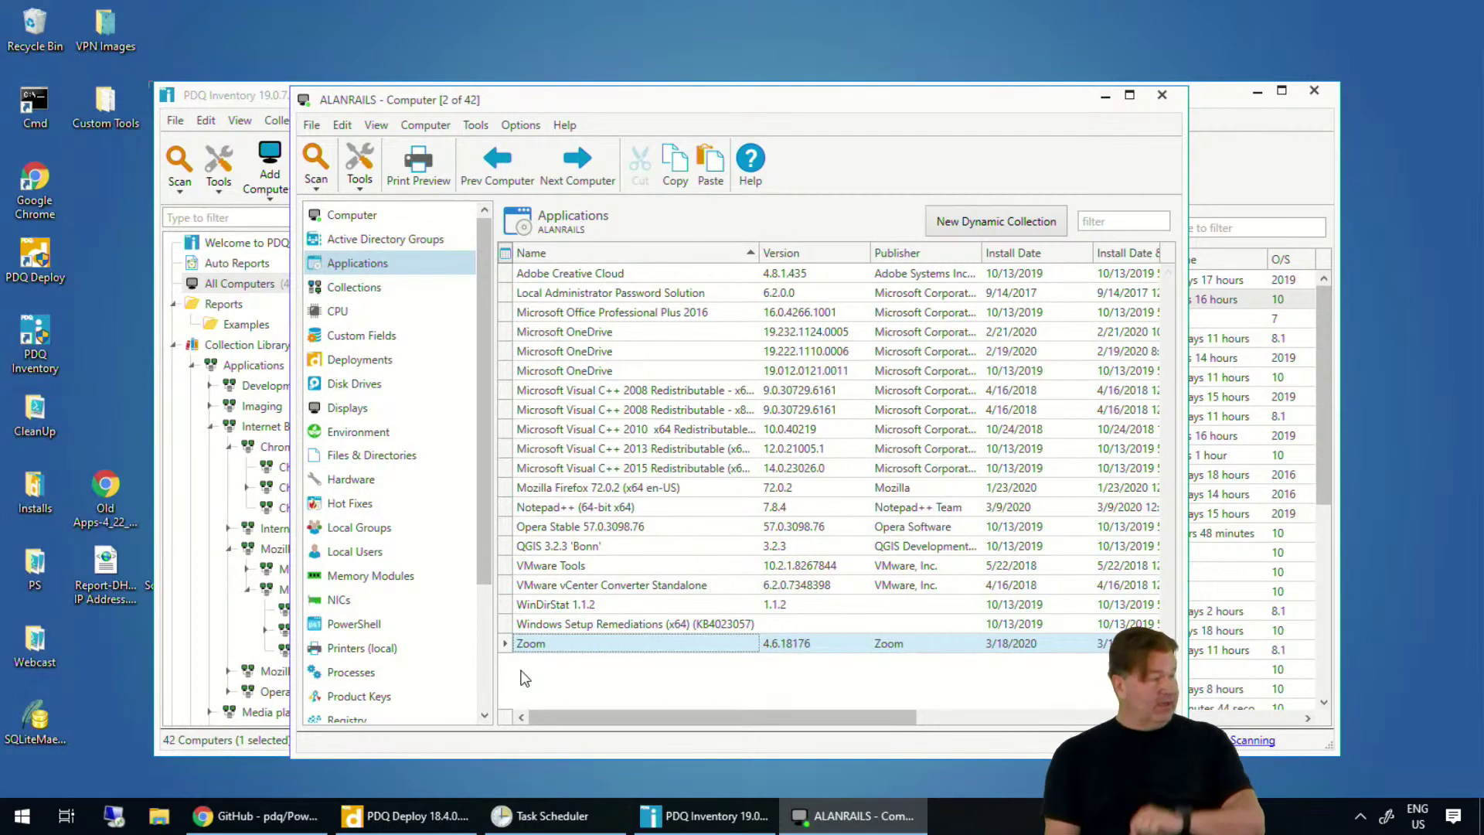
right_click(558, 652)
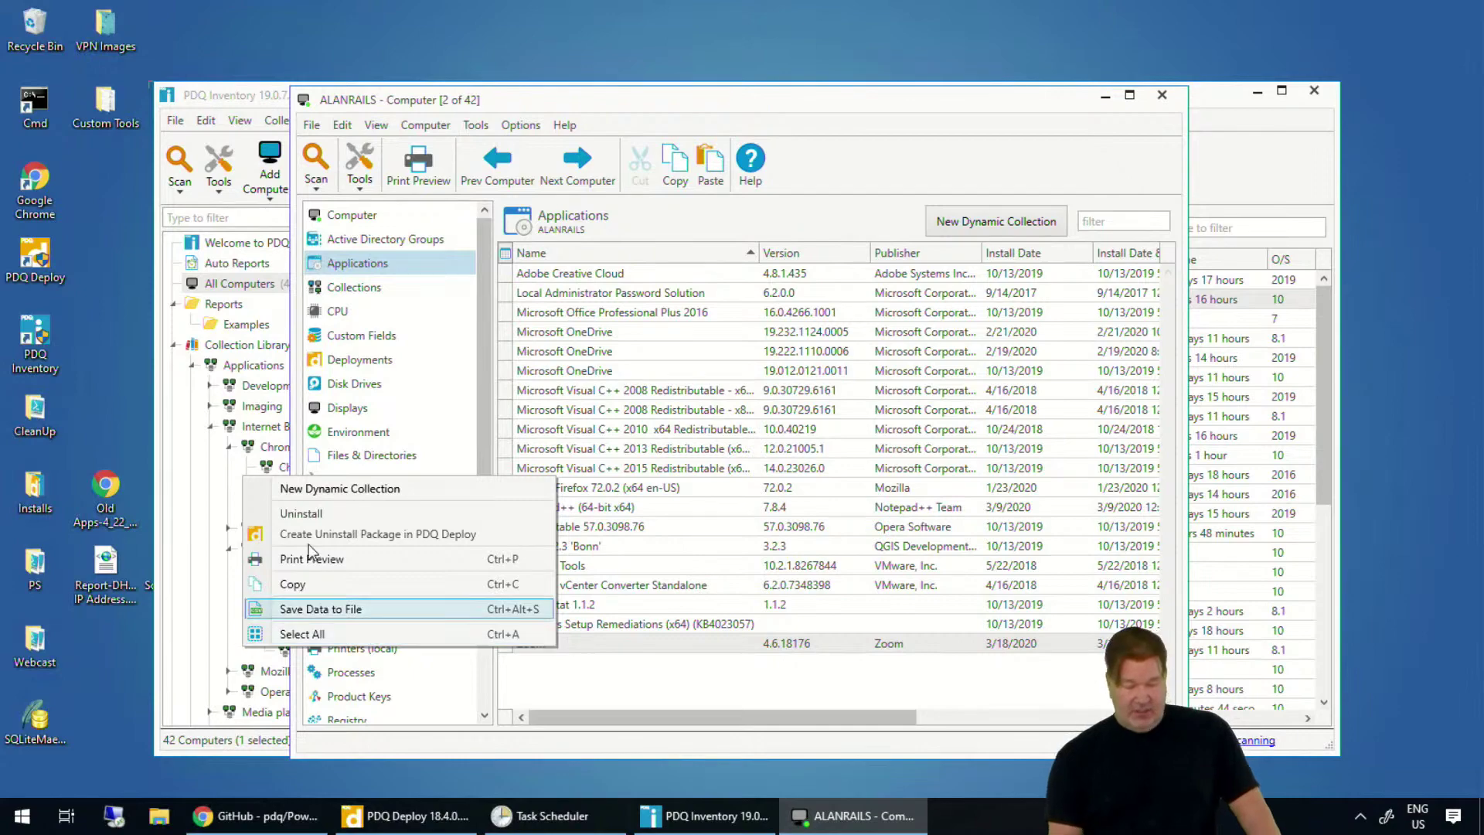
click(325, 514)
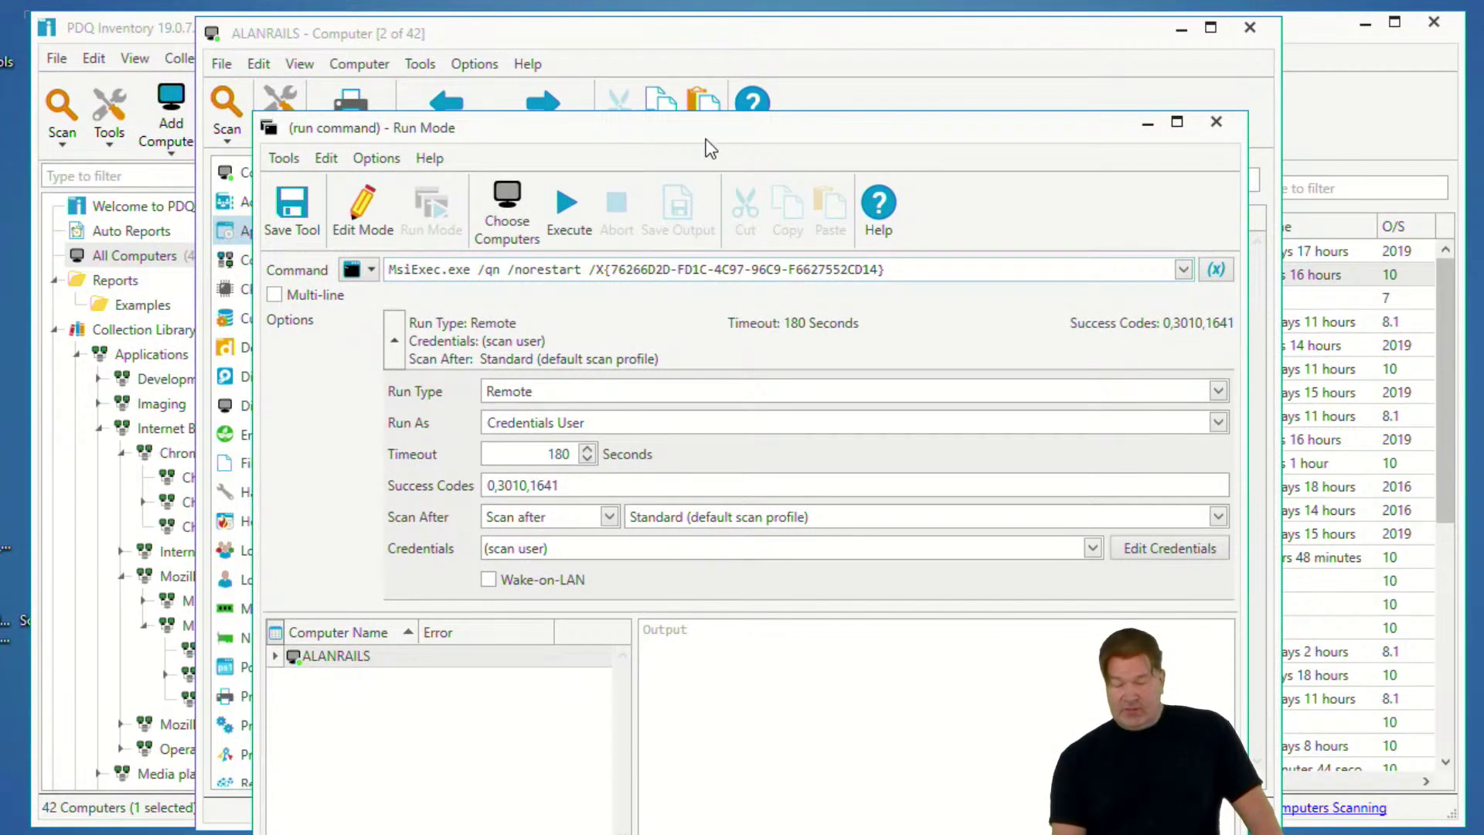
drag(709, 138, 587, 20)
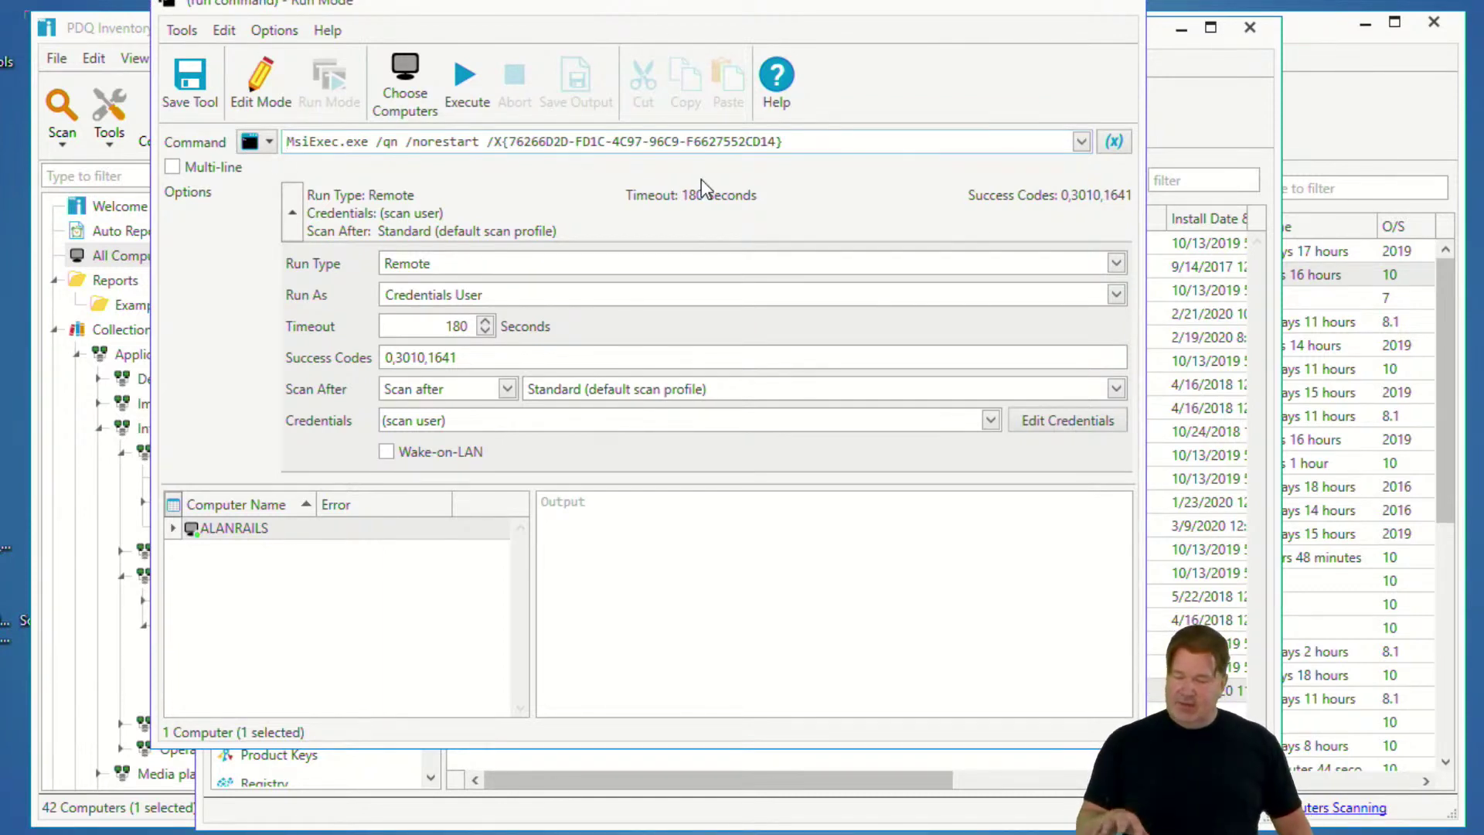
click(470, 86)
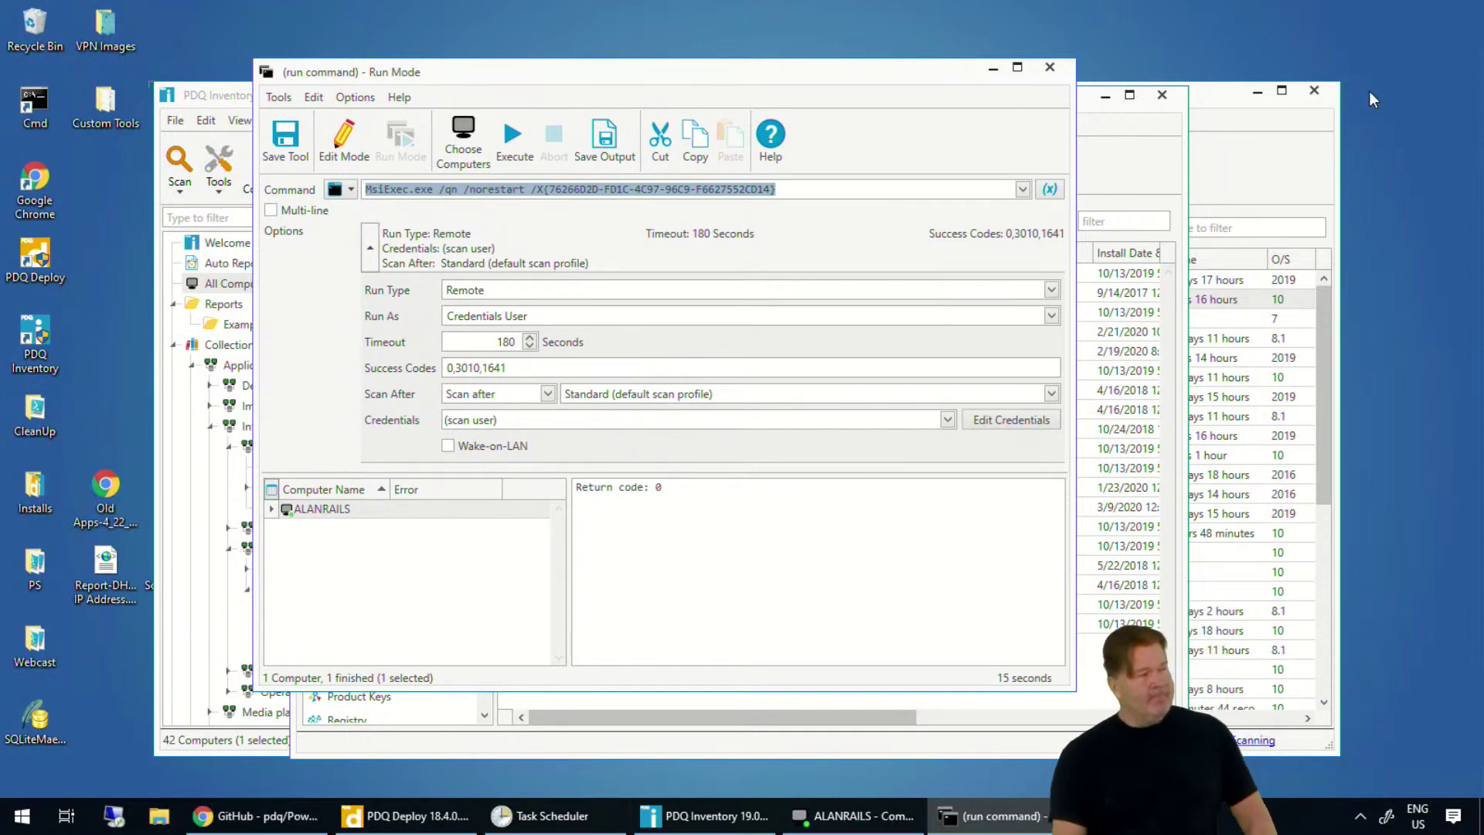
click(1050, 69)
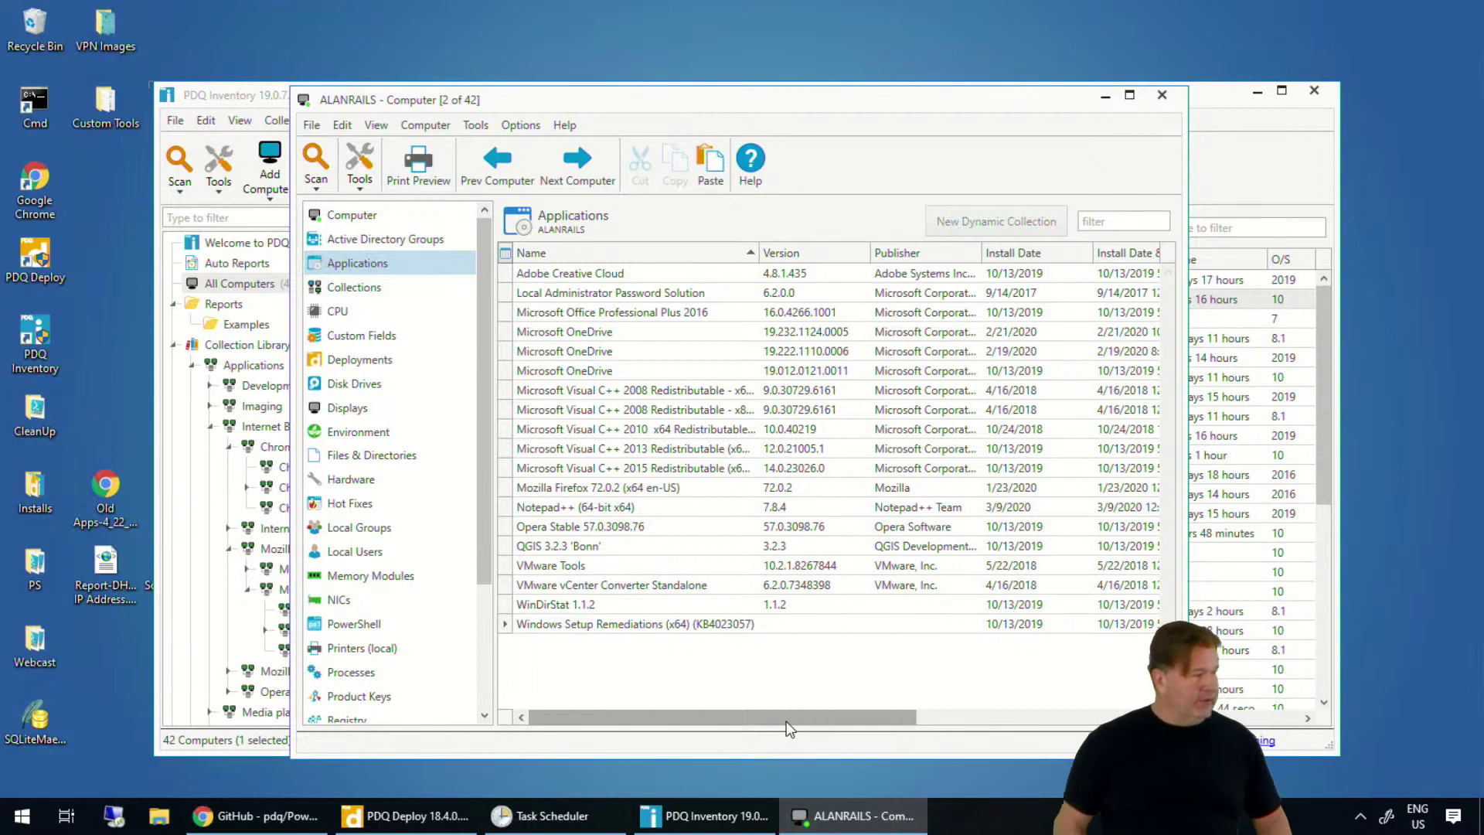
click(1162, 96)
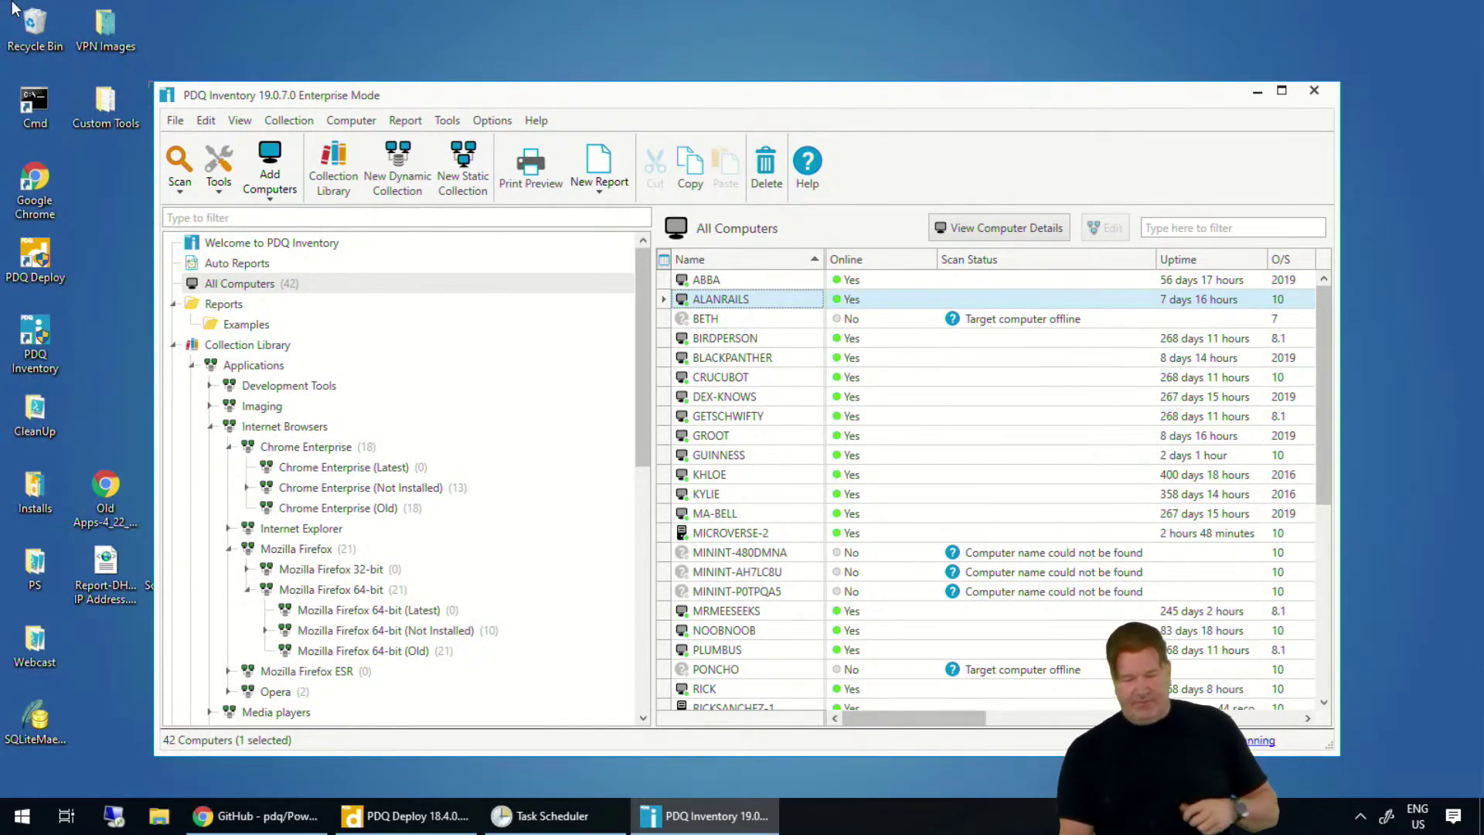
Step: Start a new SQL report from the Examples folder, examine its default query and discard it without saving
click(244, 326)
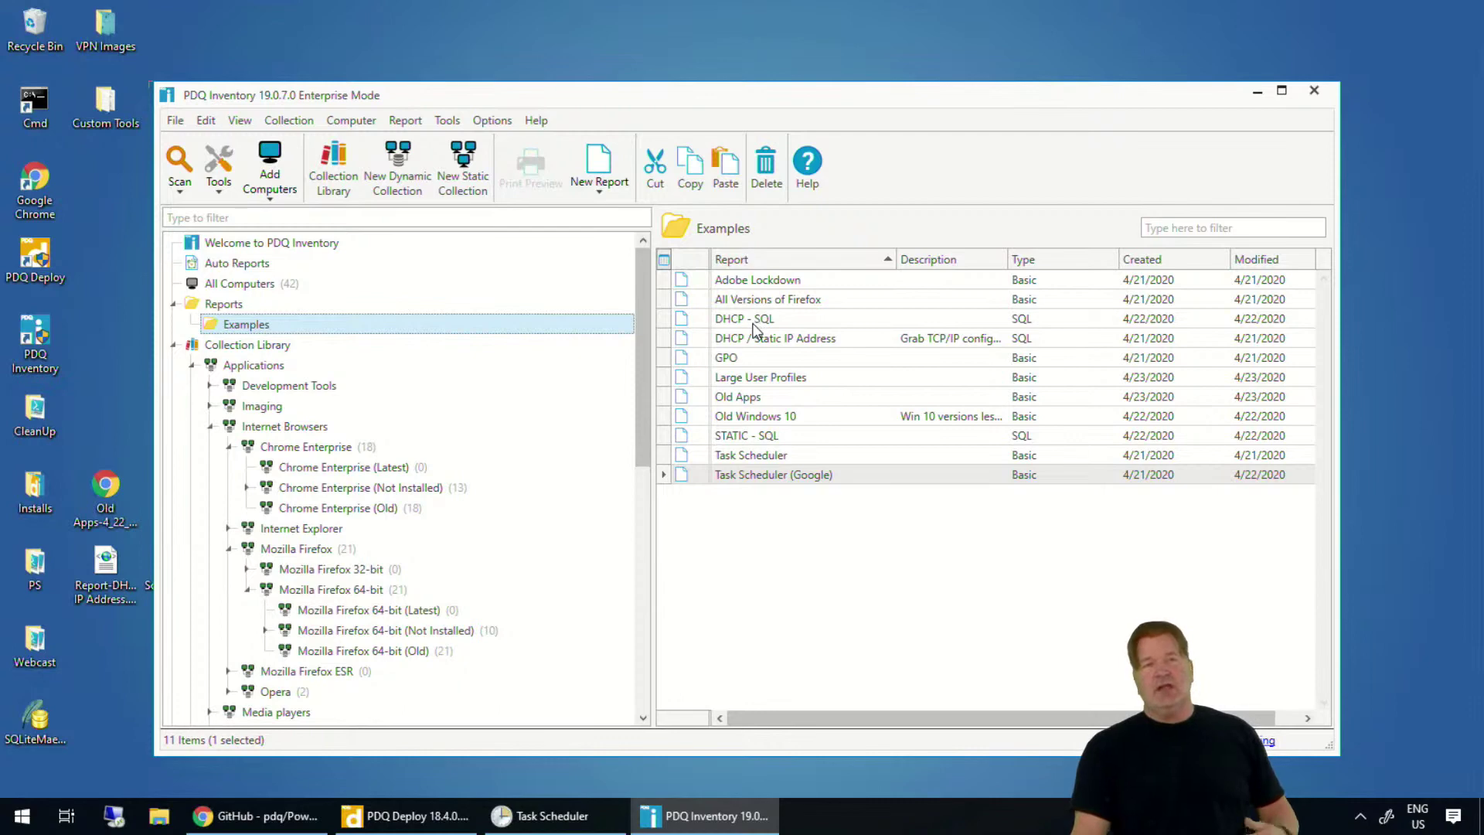
click(405, 120)
mouse_move(373, 147)
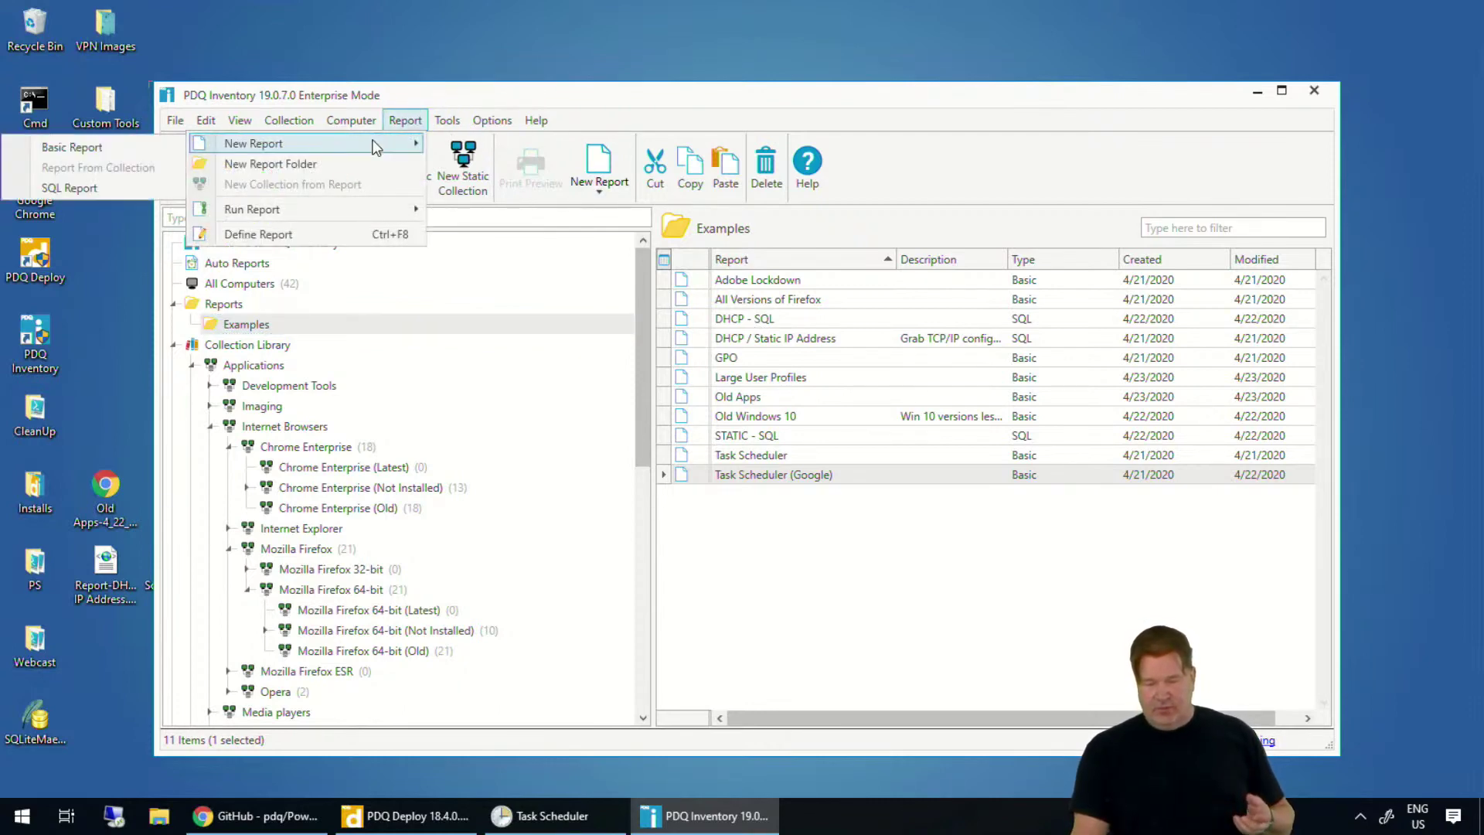
click(128, 192)
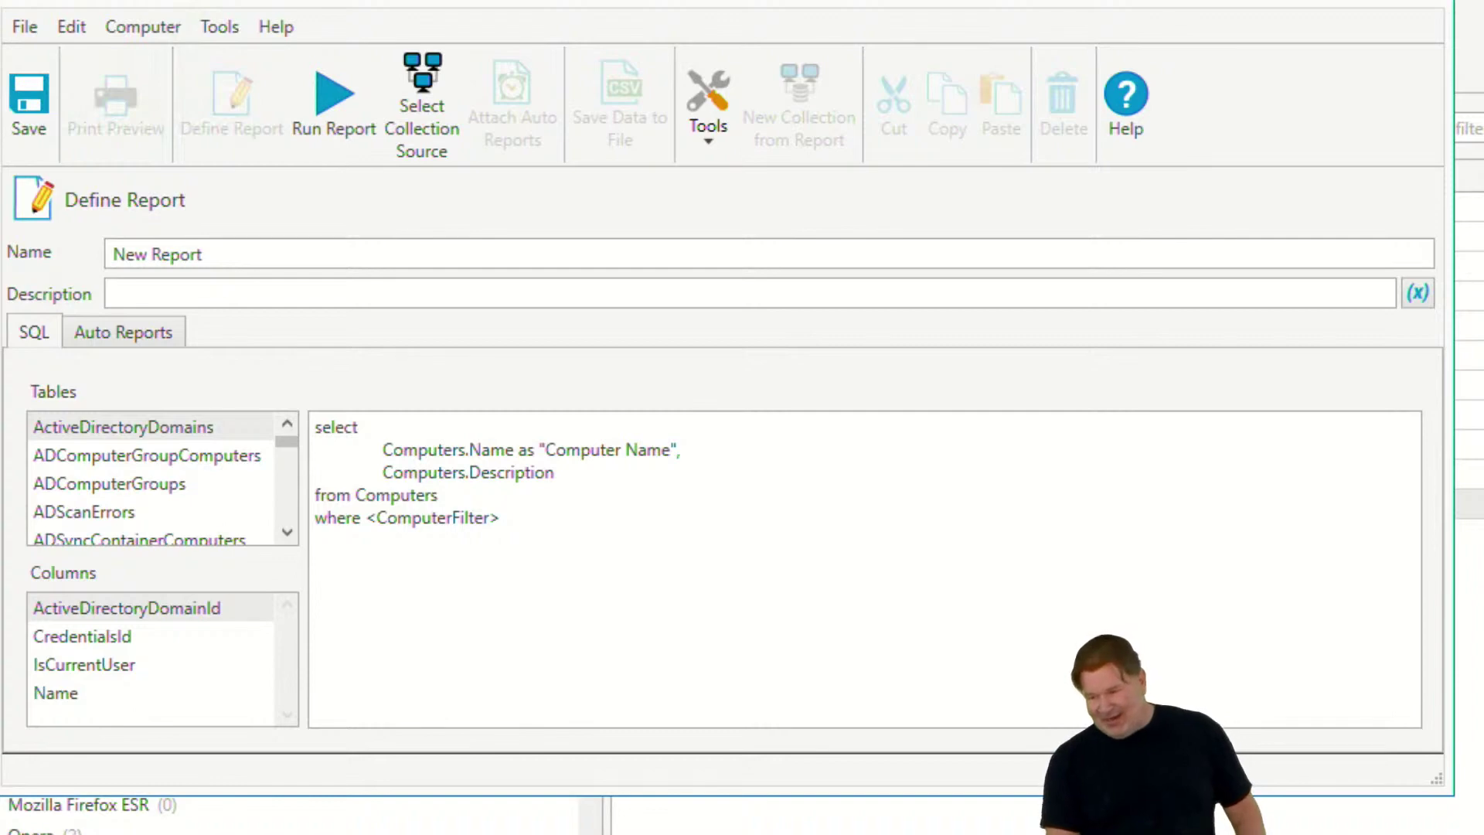
click(1389, 22)
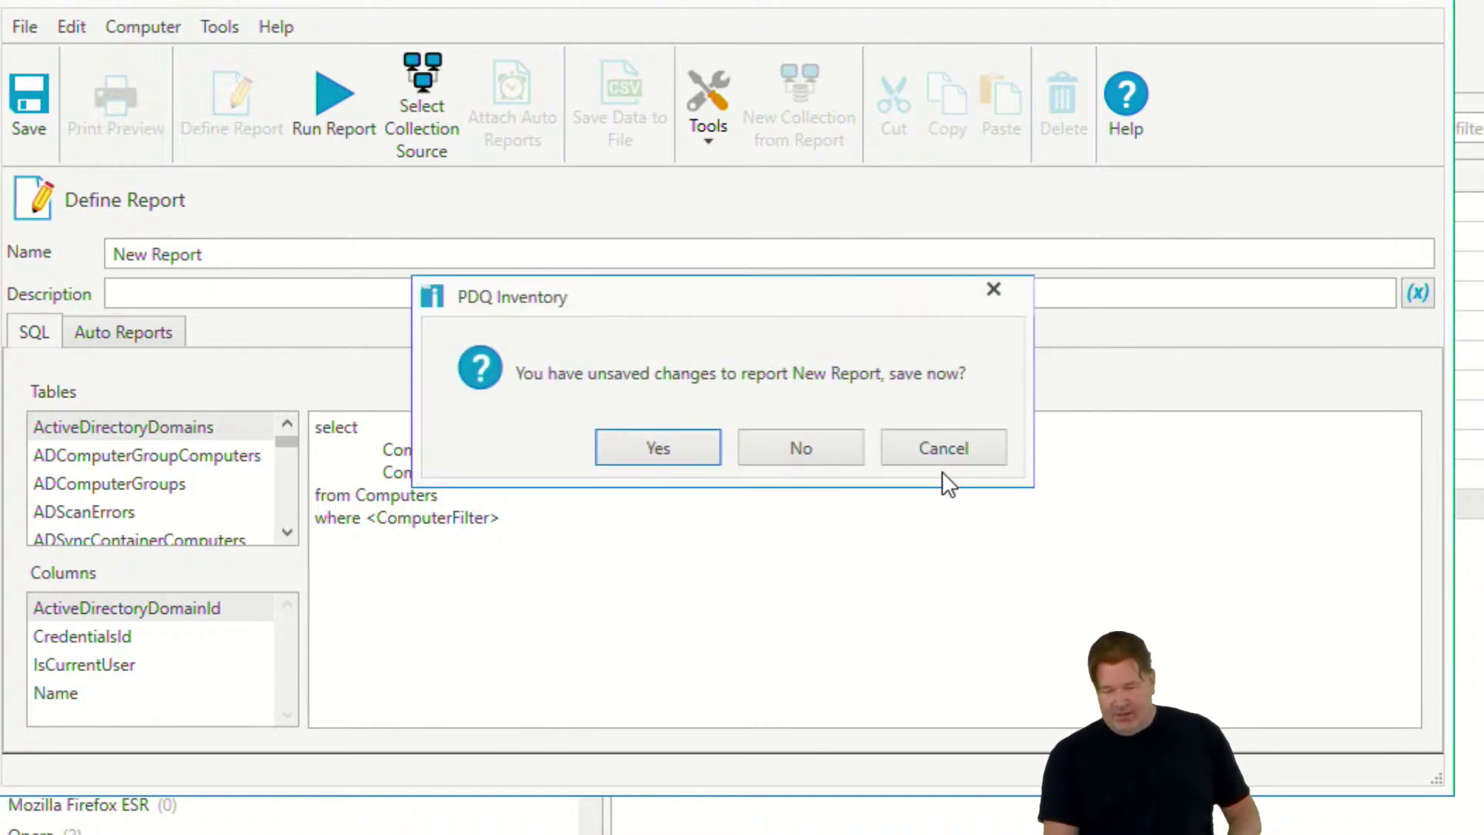
click(834, 457)
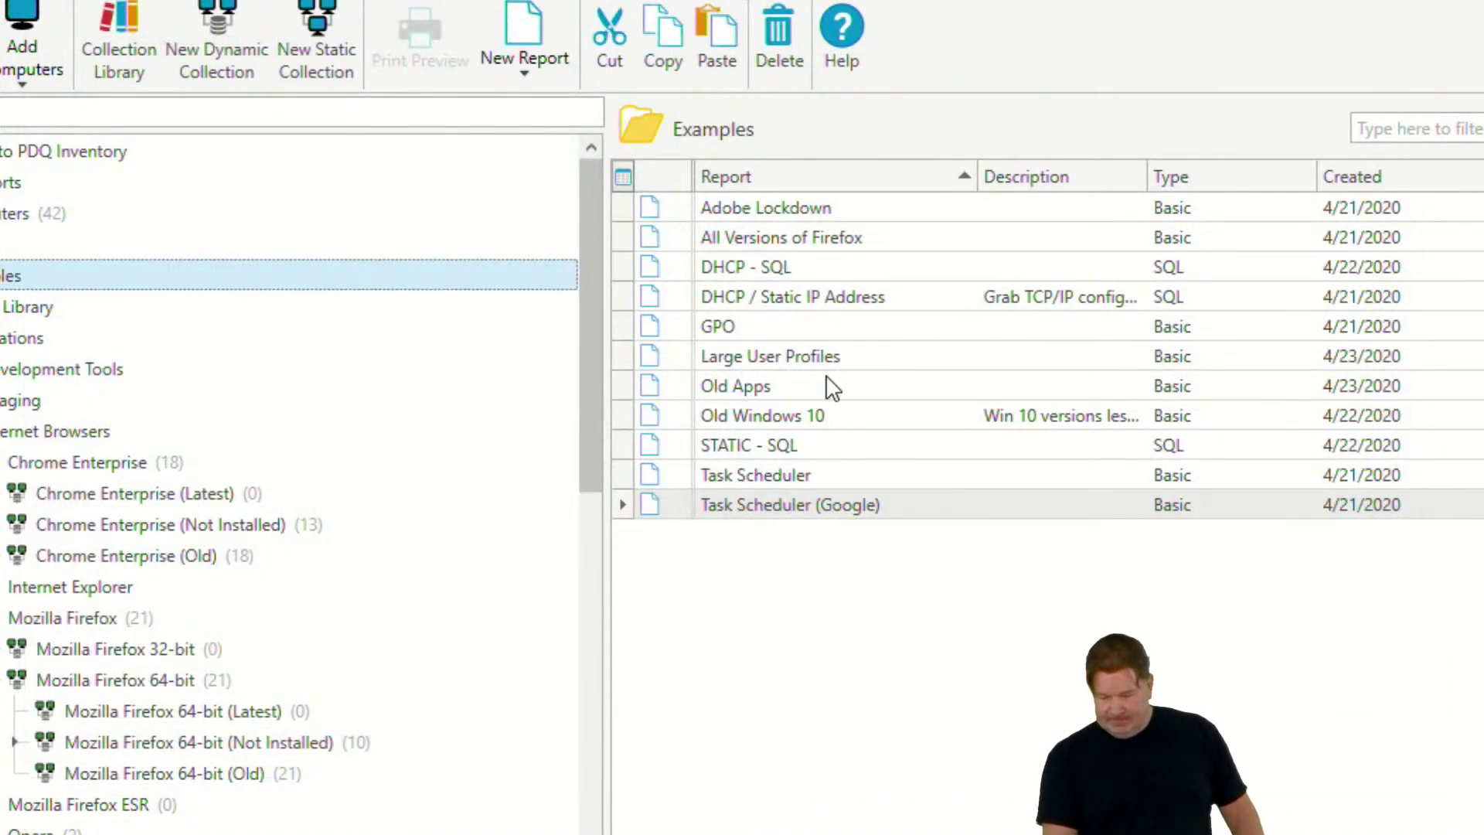
Step: Open the DHCP - SQL report from the Examples folder, examine its registry subquery, rerun the report and close it
click(784, 276)
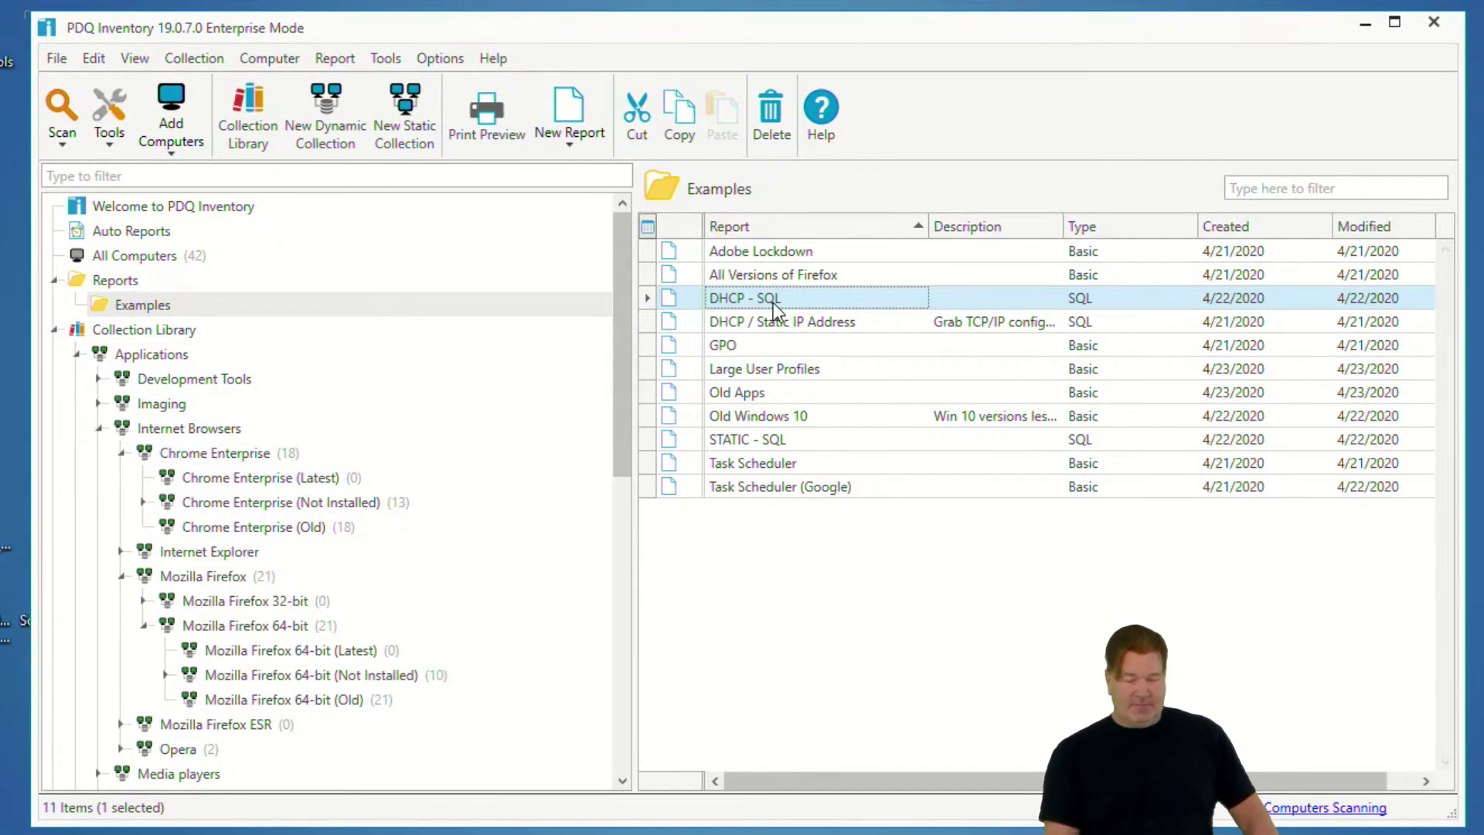
double_click(769, 301)
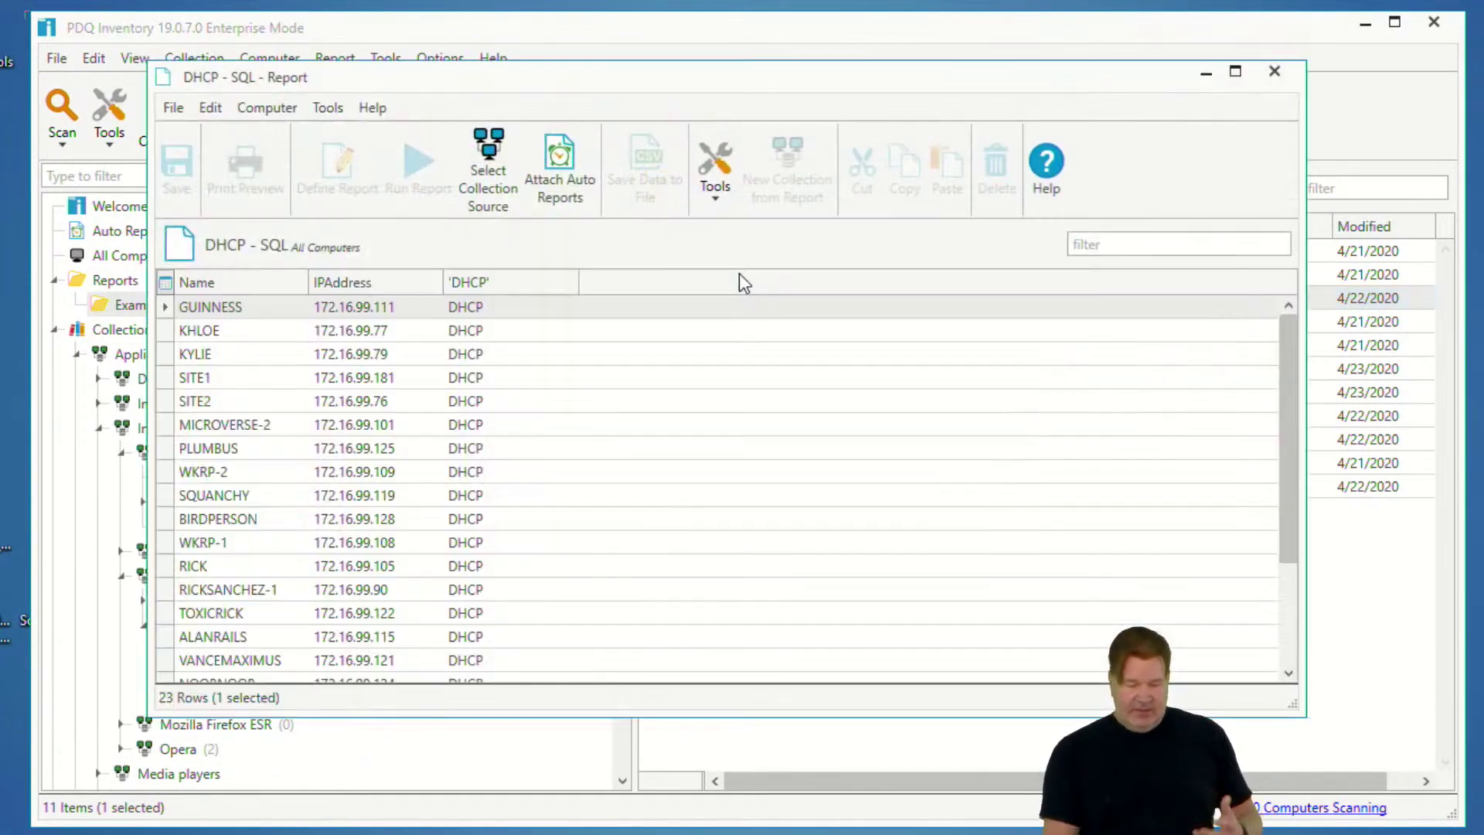
click(332, 184)
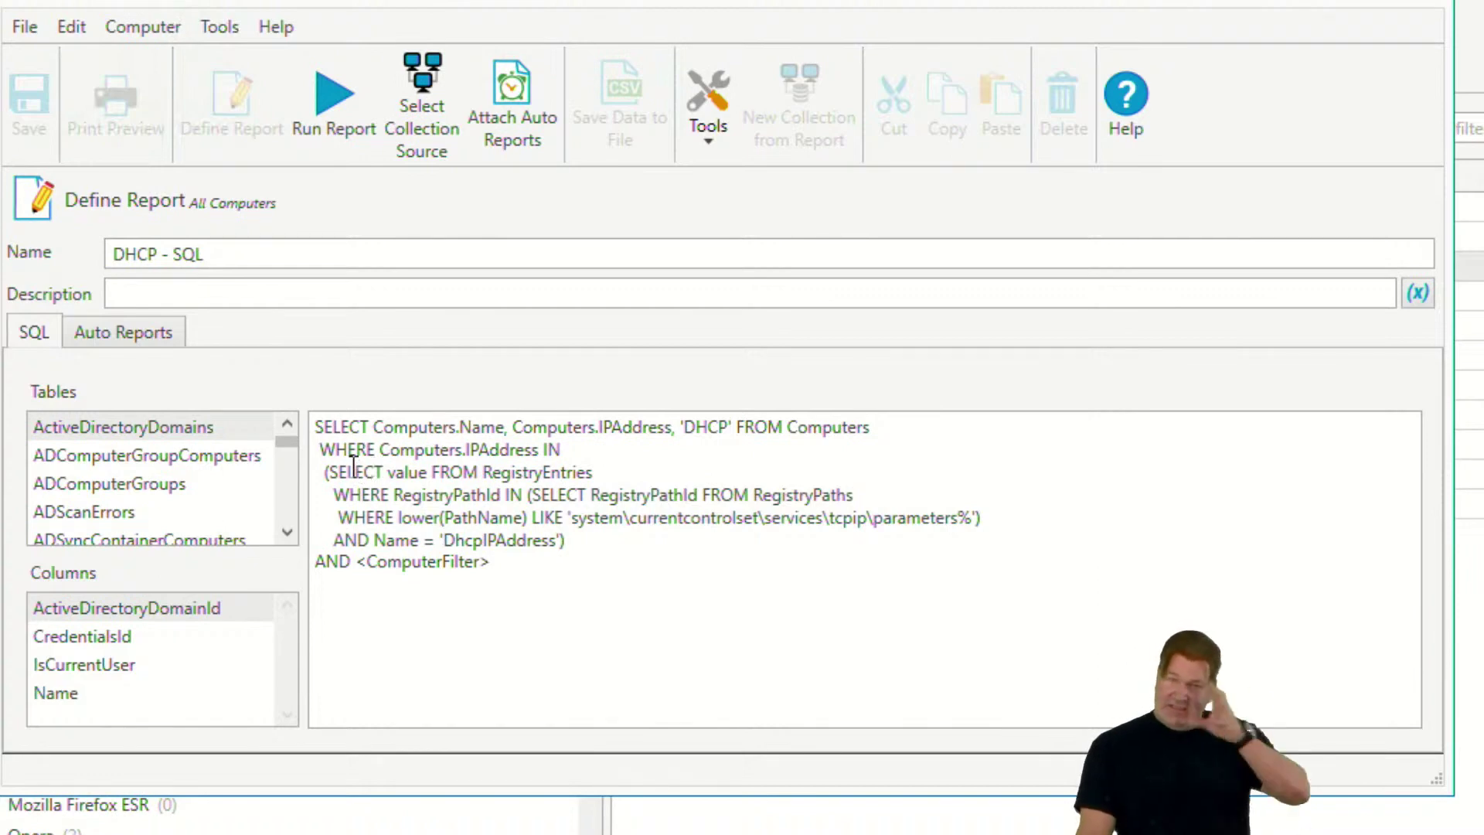
drag(484, 473, 578, 477)
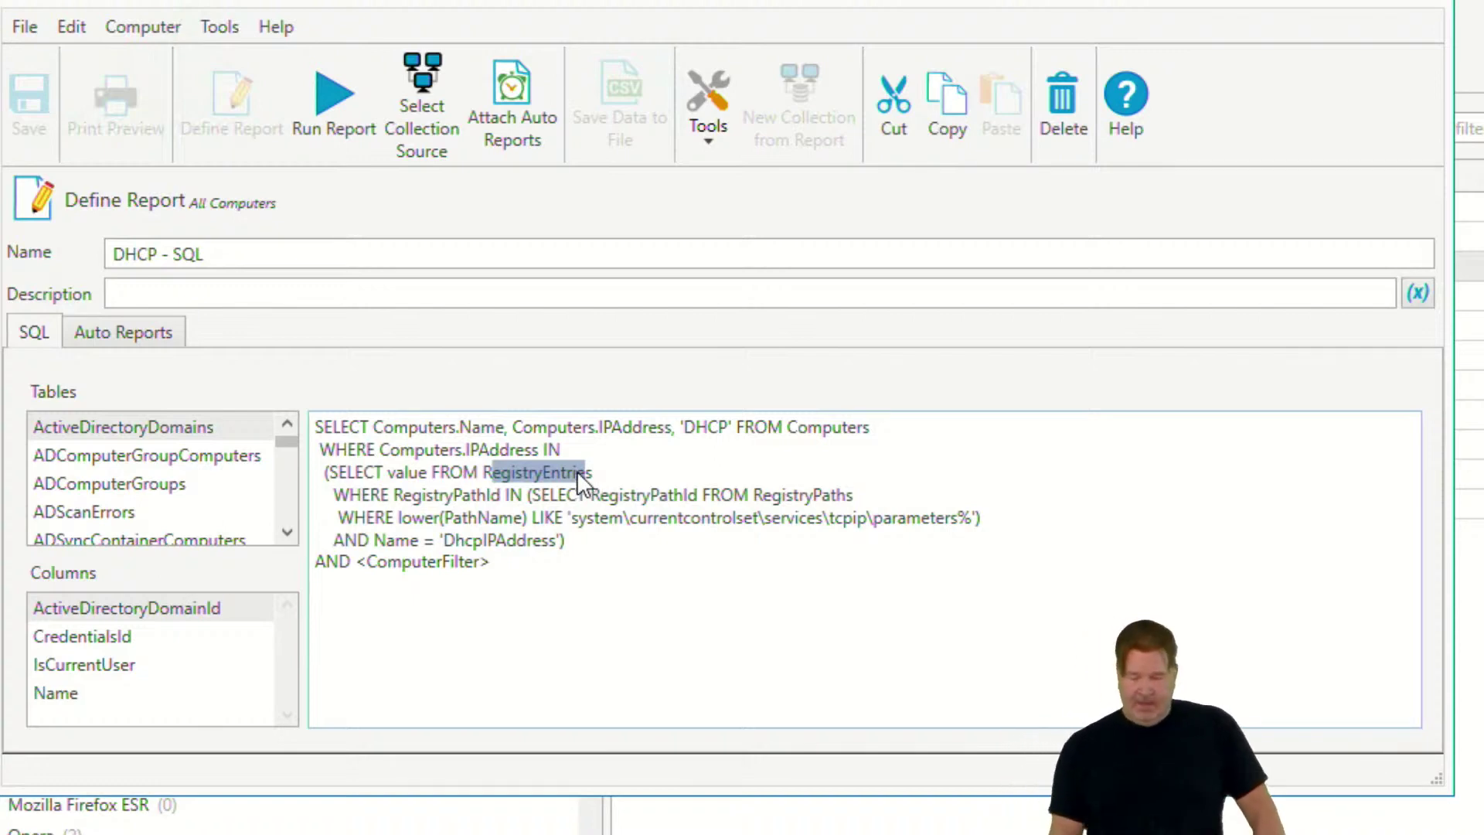
click(325, 494)
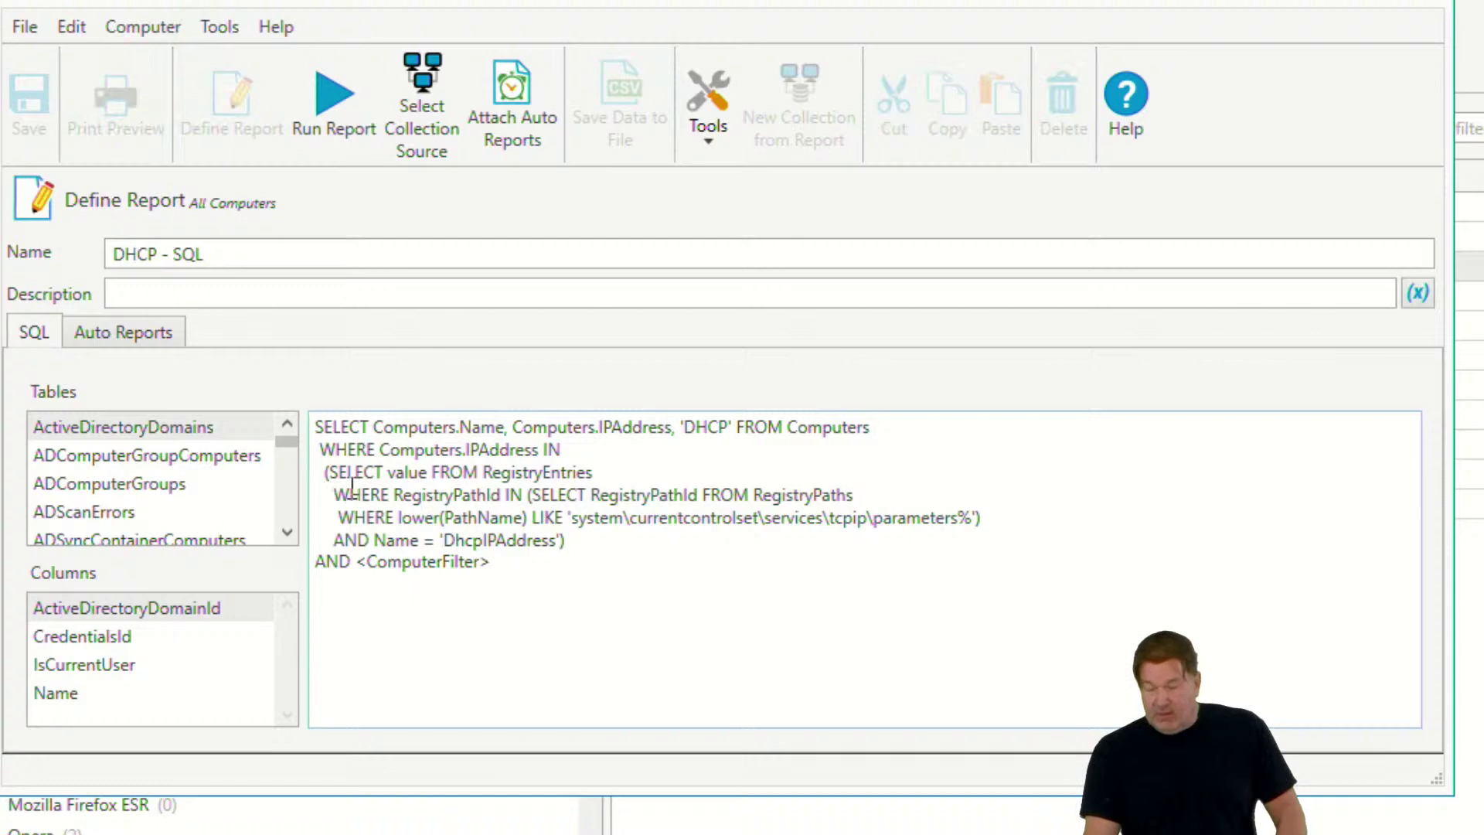
drag(338, 472, 464, 540)
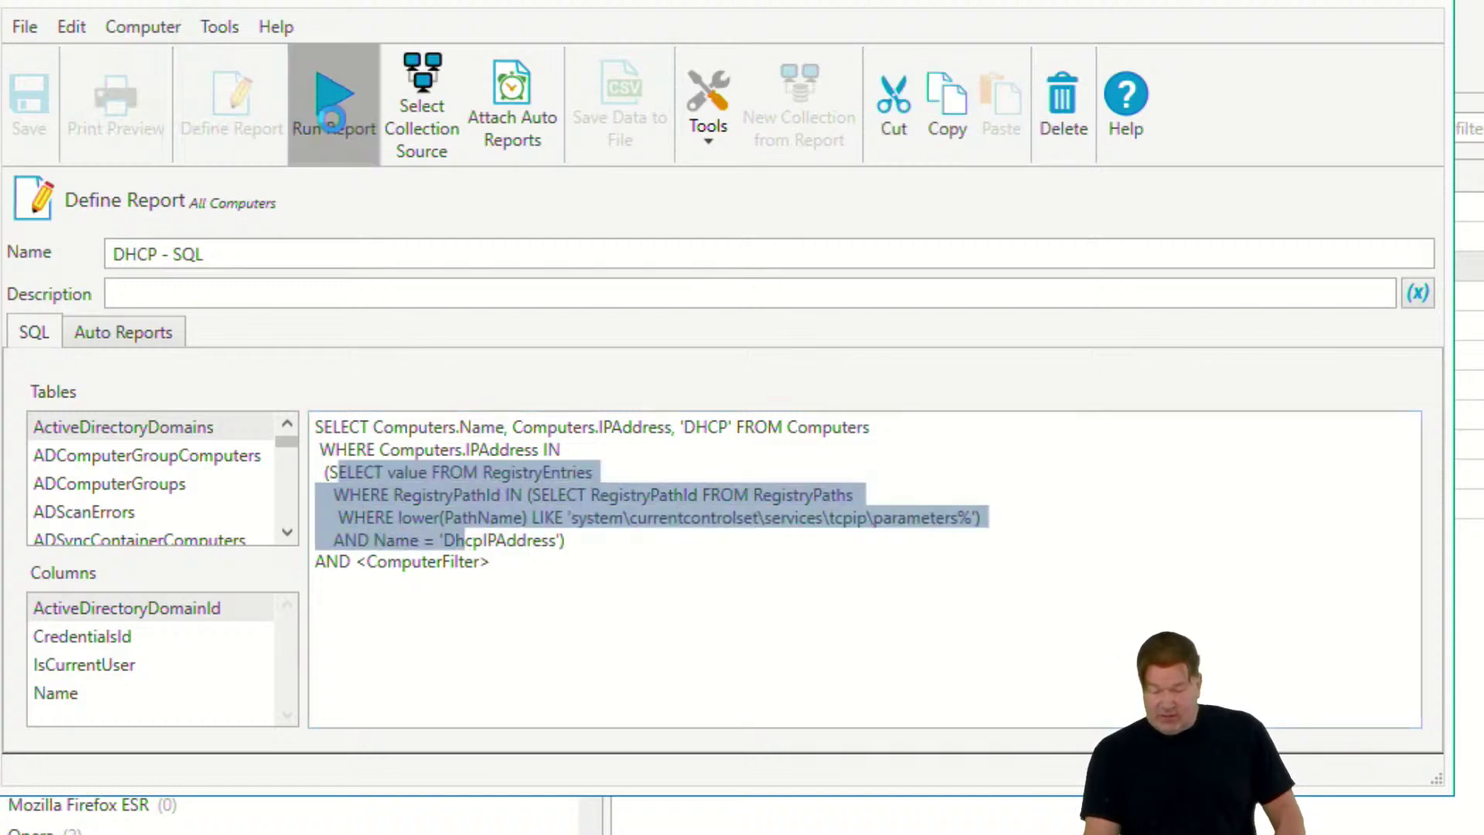
click(333, 119)
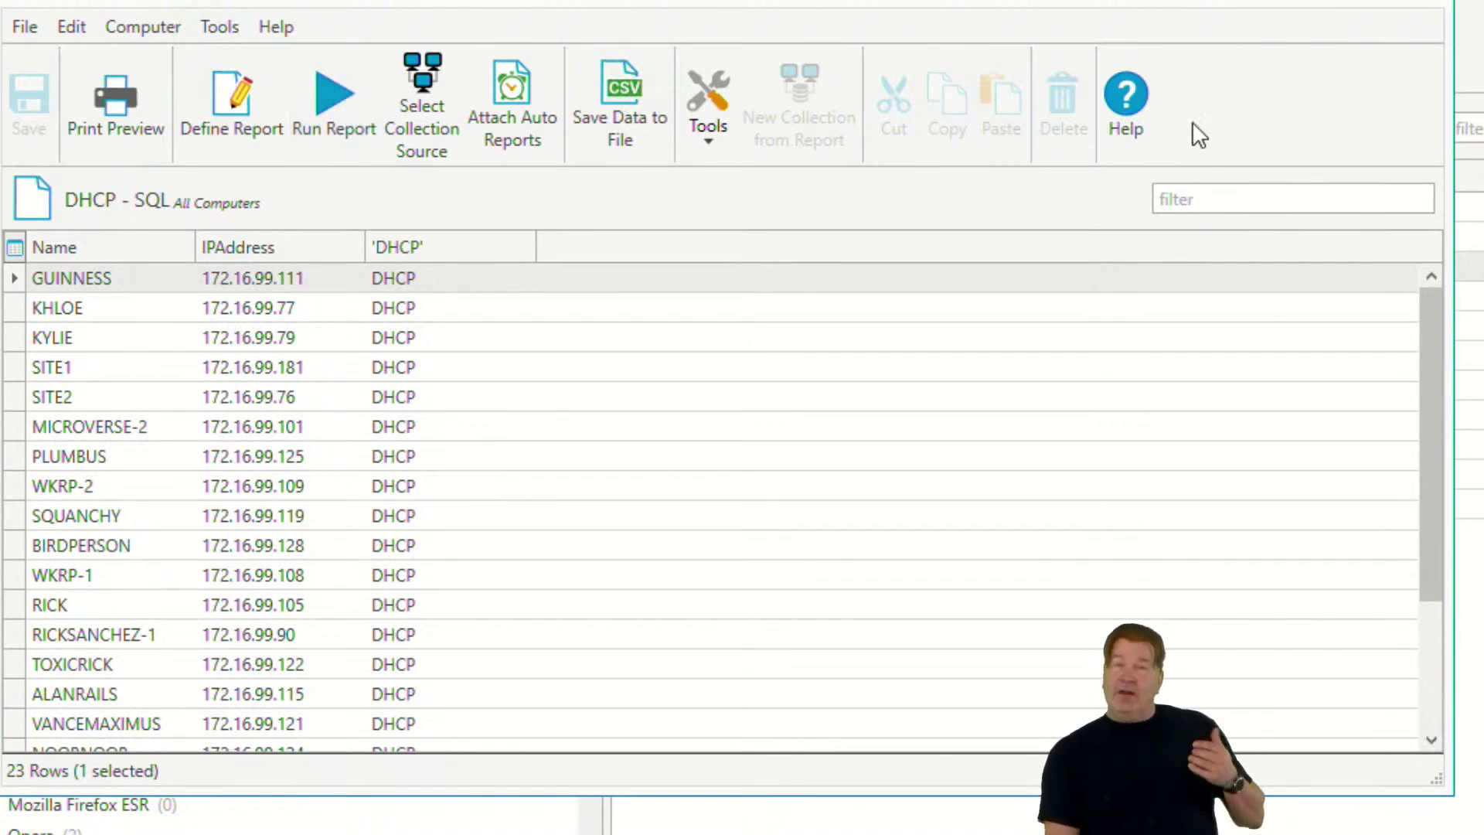
click(1345, 4)
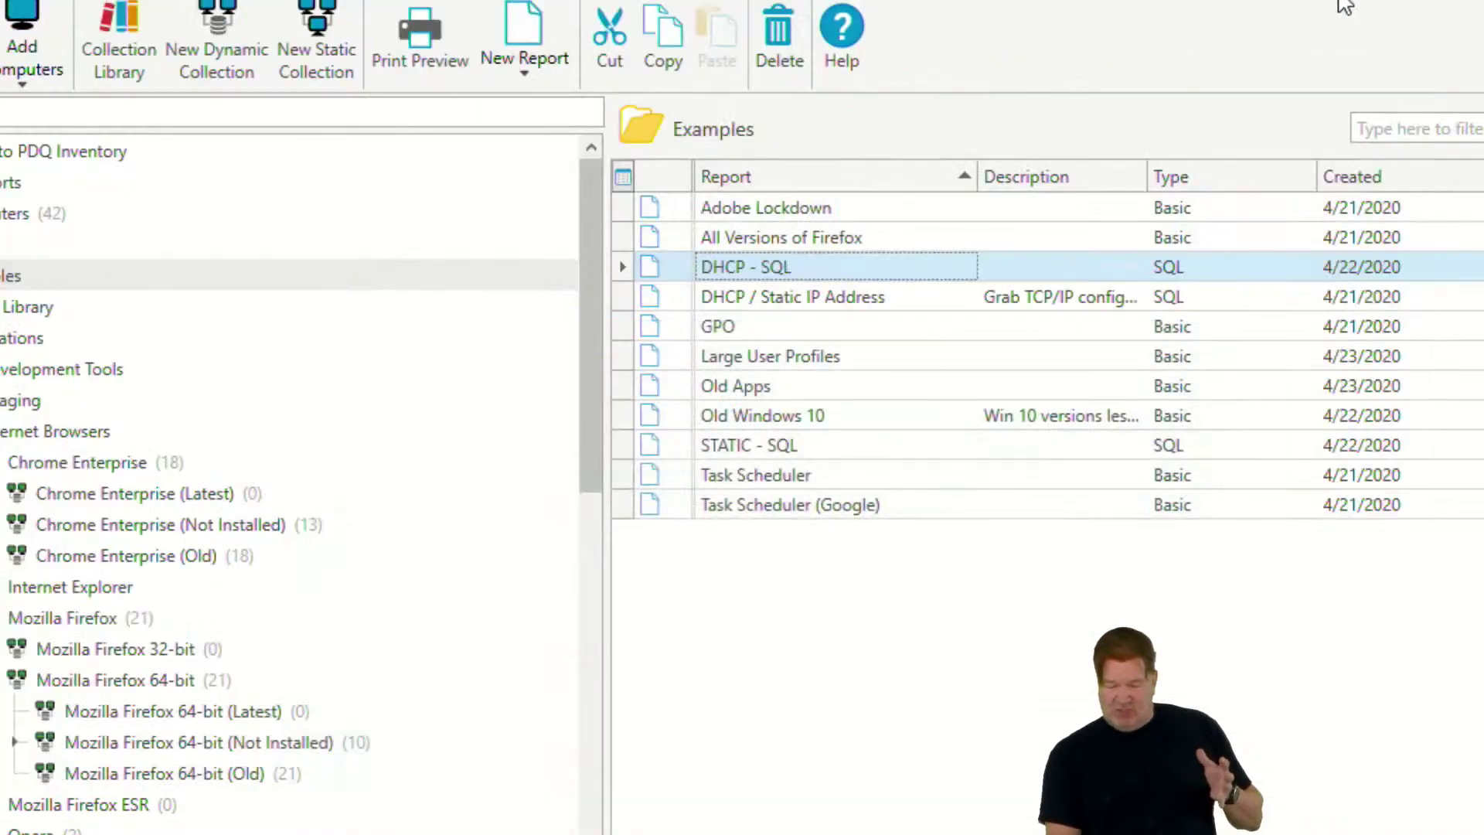
Step: Open the STATIC - SQL report from the Examples folder and sort its rows by Computer Name
double_click(768, 452)
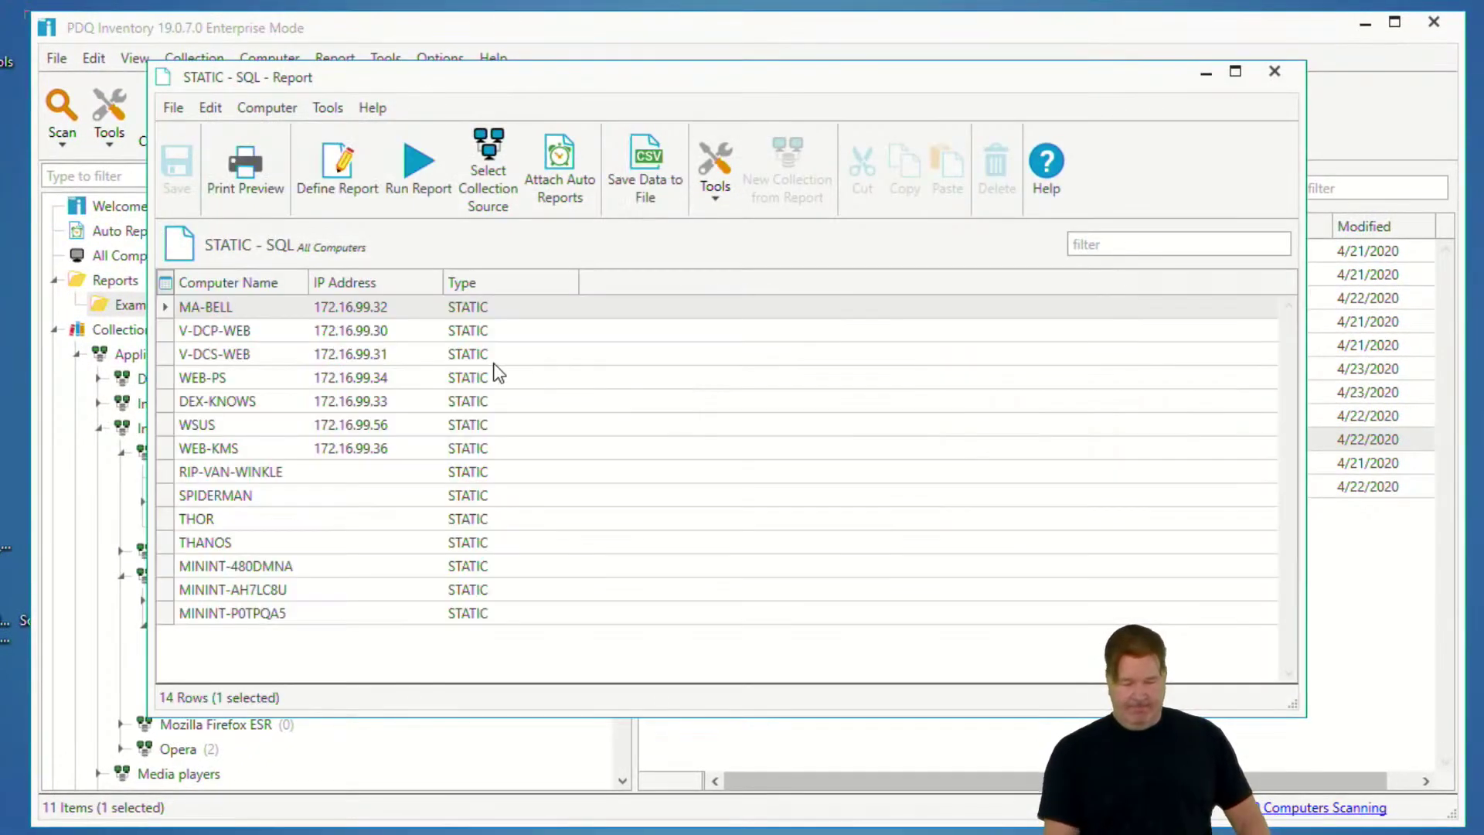
click(197, 281)
click(385, 283)
click(476, 285)
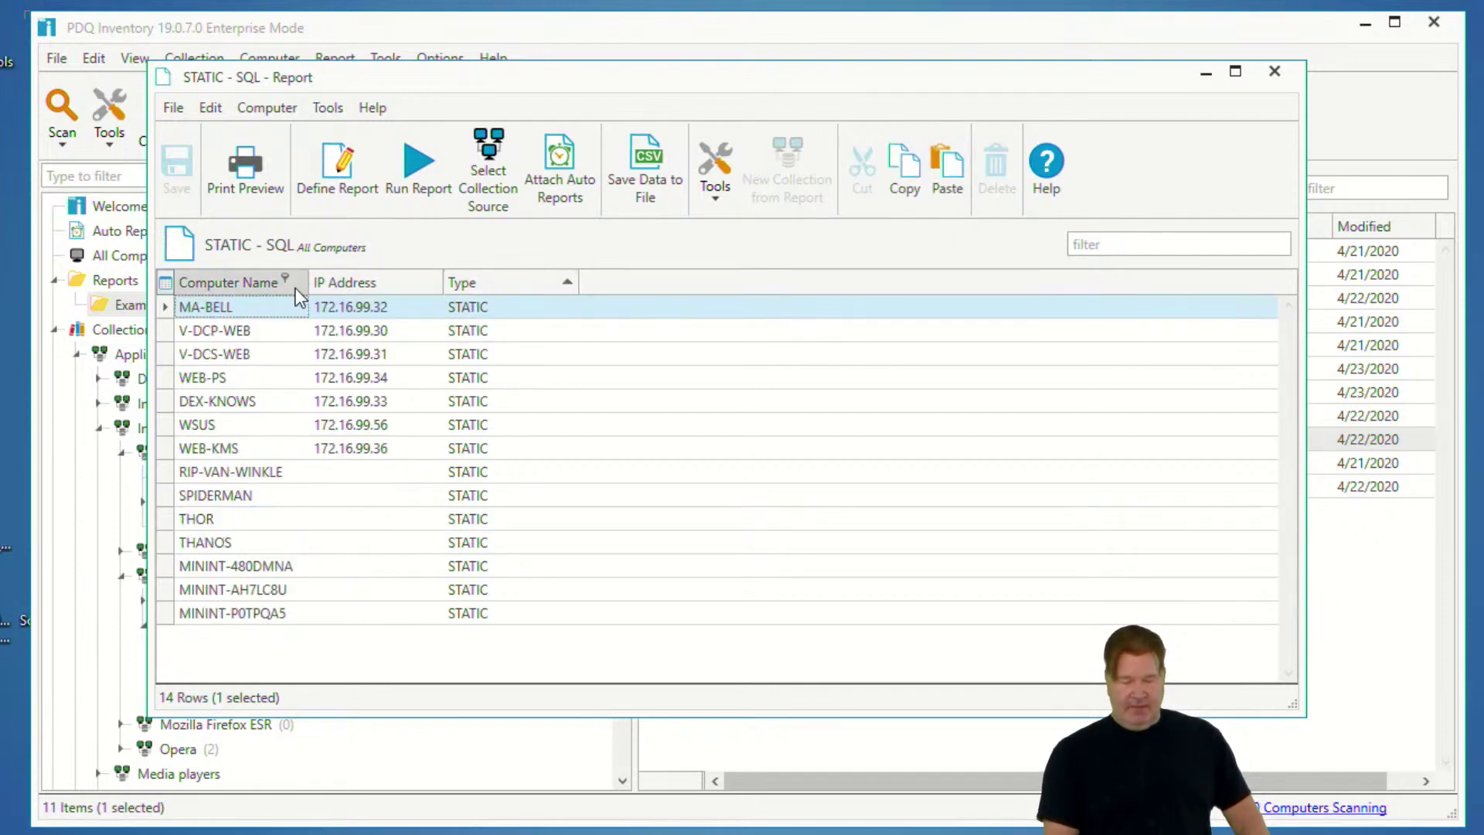
click(263, 285)
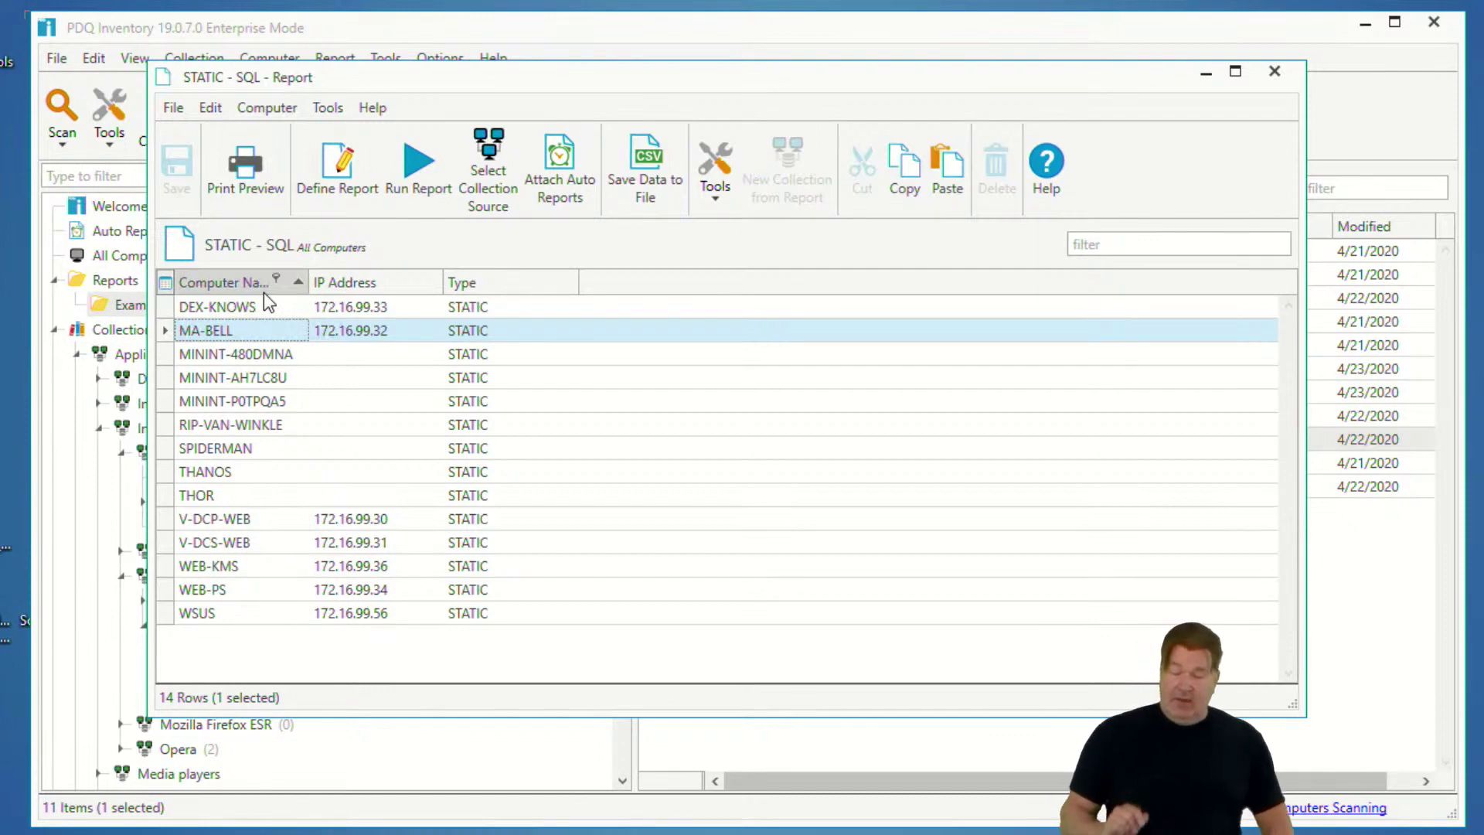
Step: Compare the SQL definitions of the DHCP - SQL and STATIC - SQL reports, and close both reports
click(412, 160)
drag(445, 82, 576, 347)
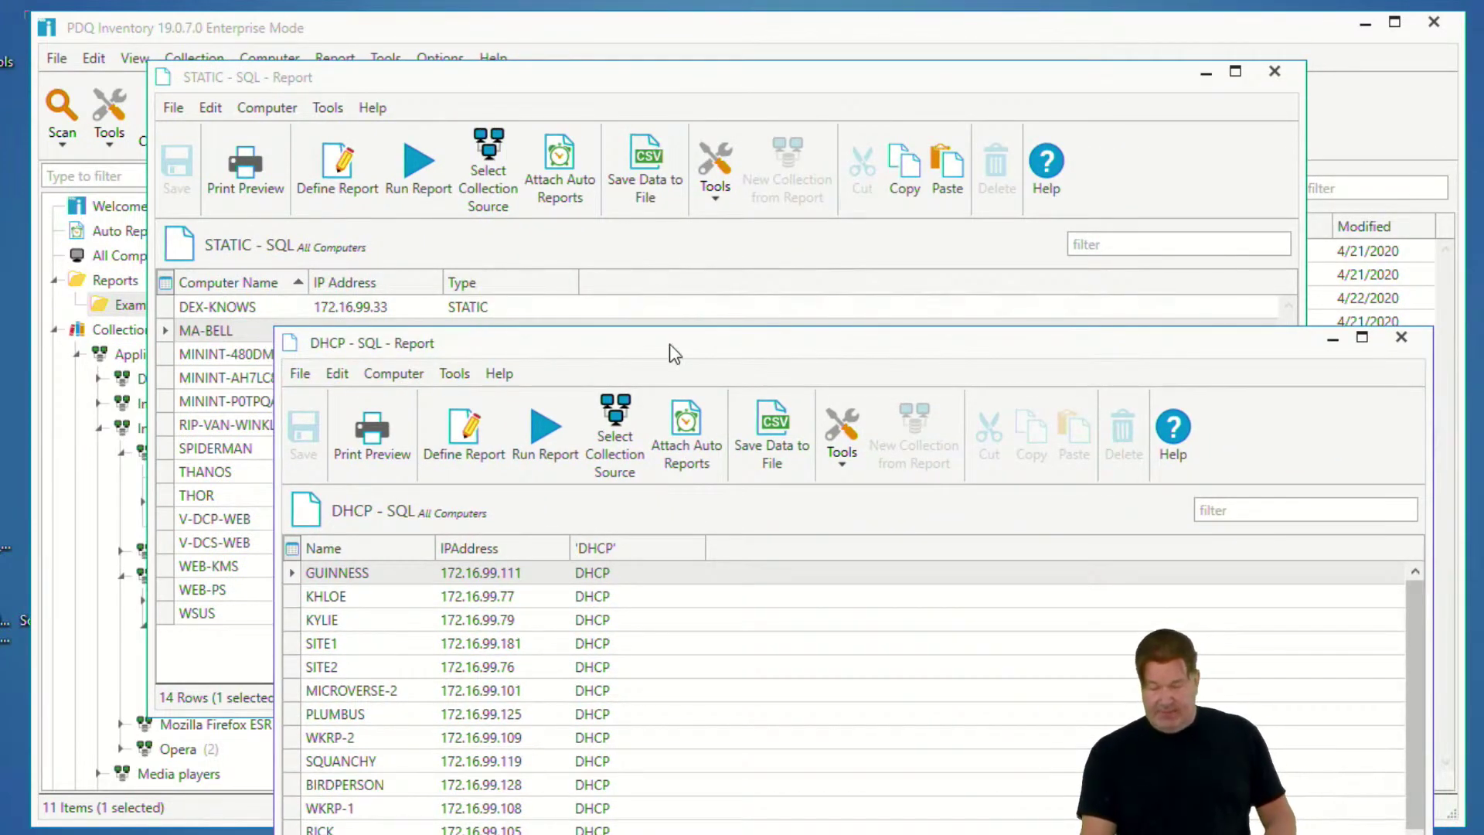
drag(1167, 334, 1043, 161)
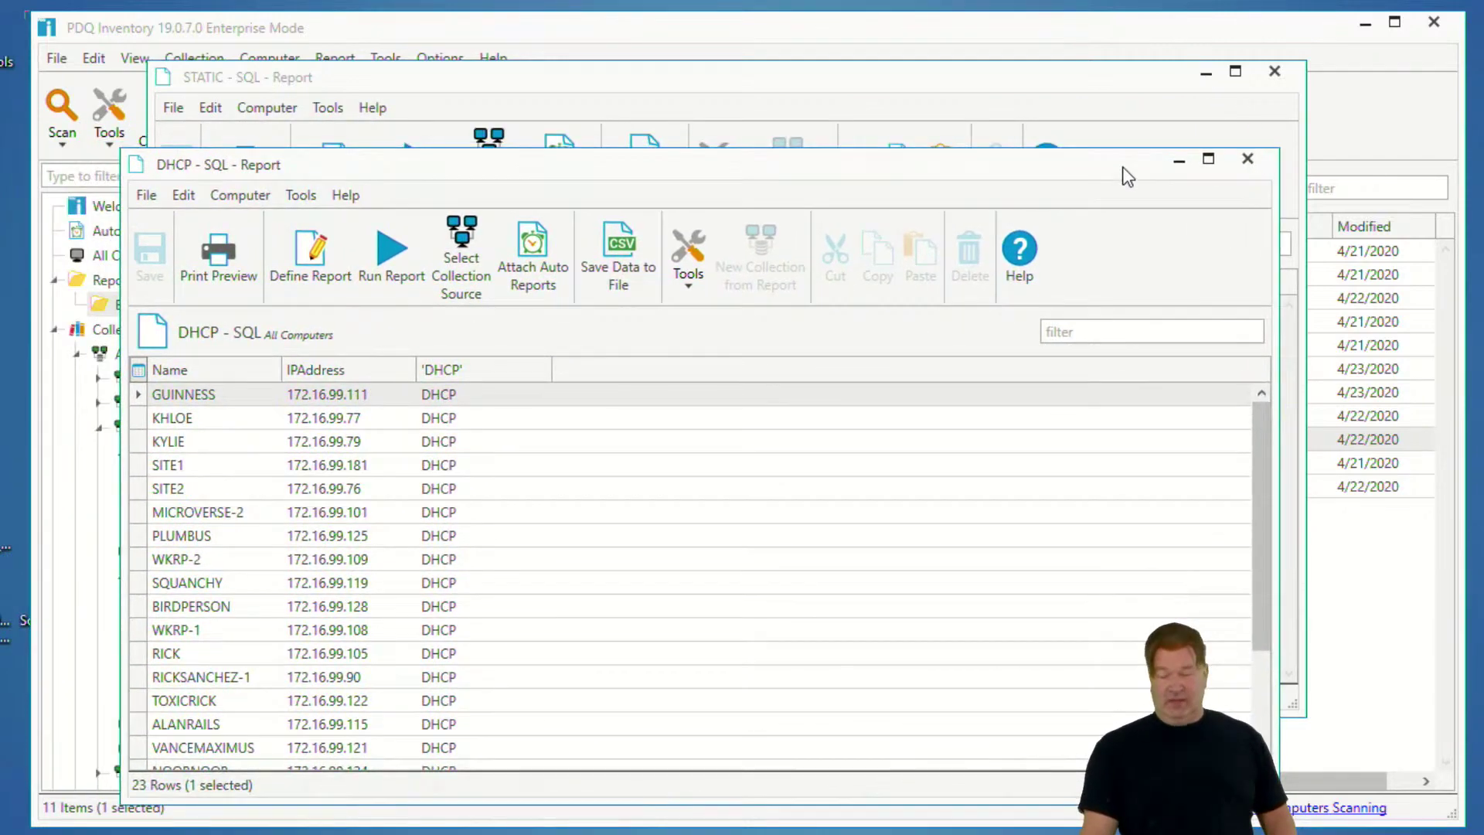
click(307, 286)
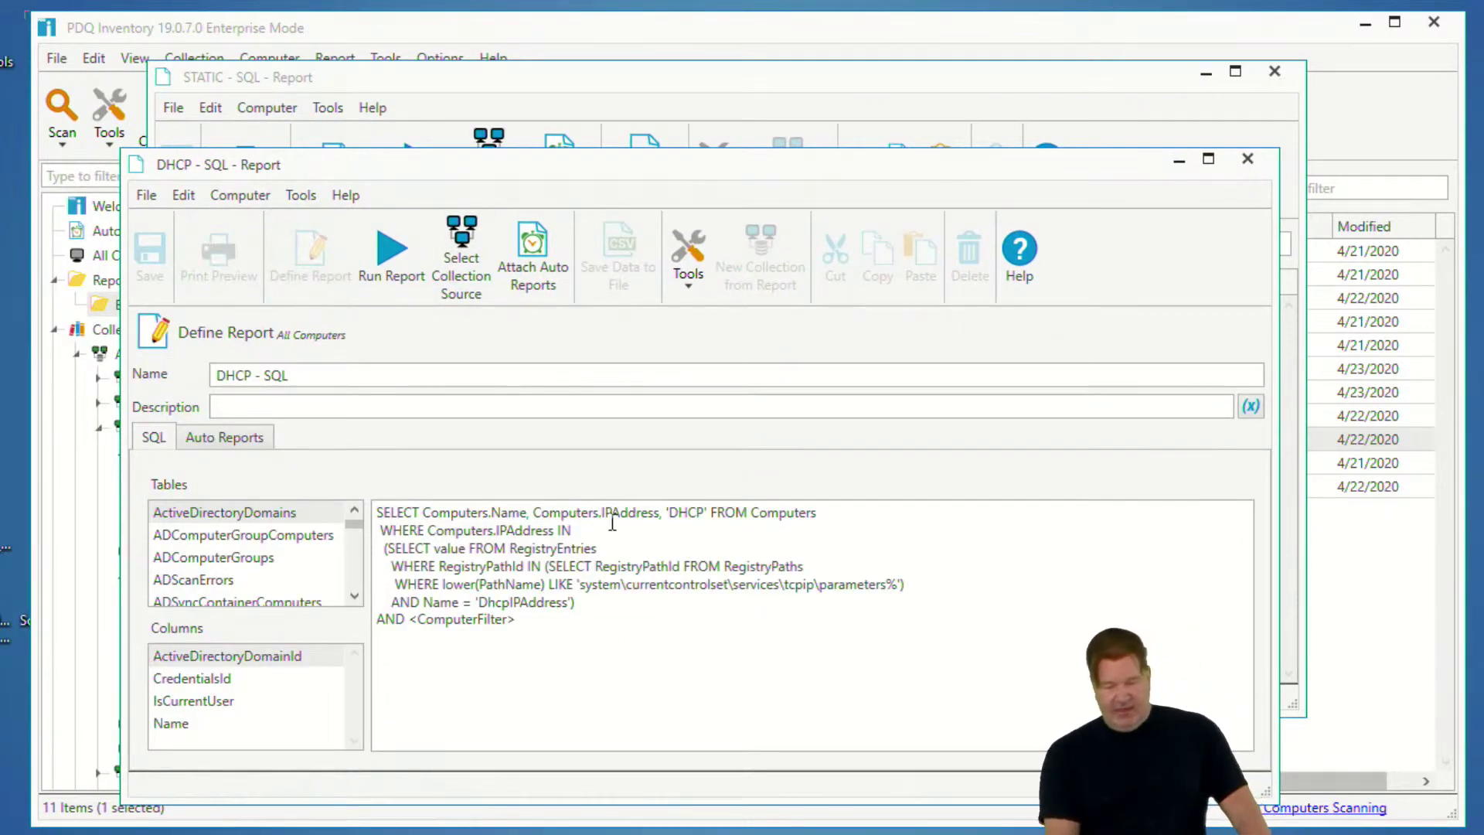
click(1087, 120)
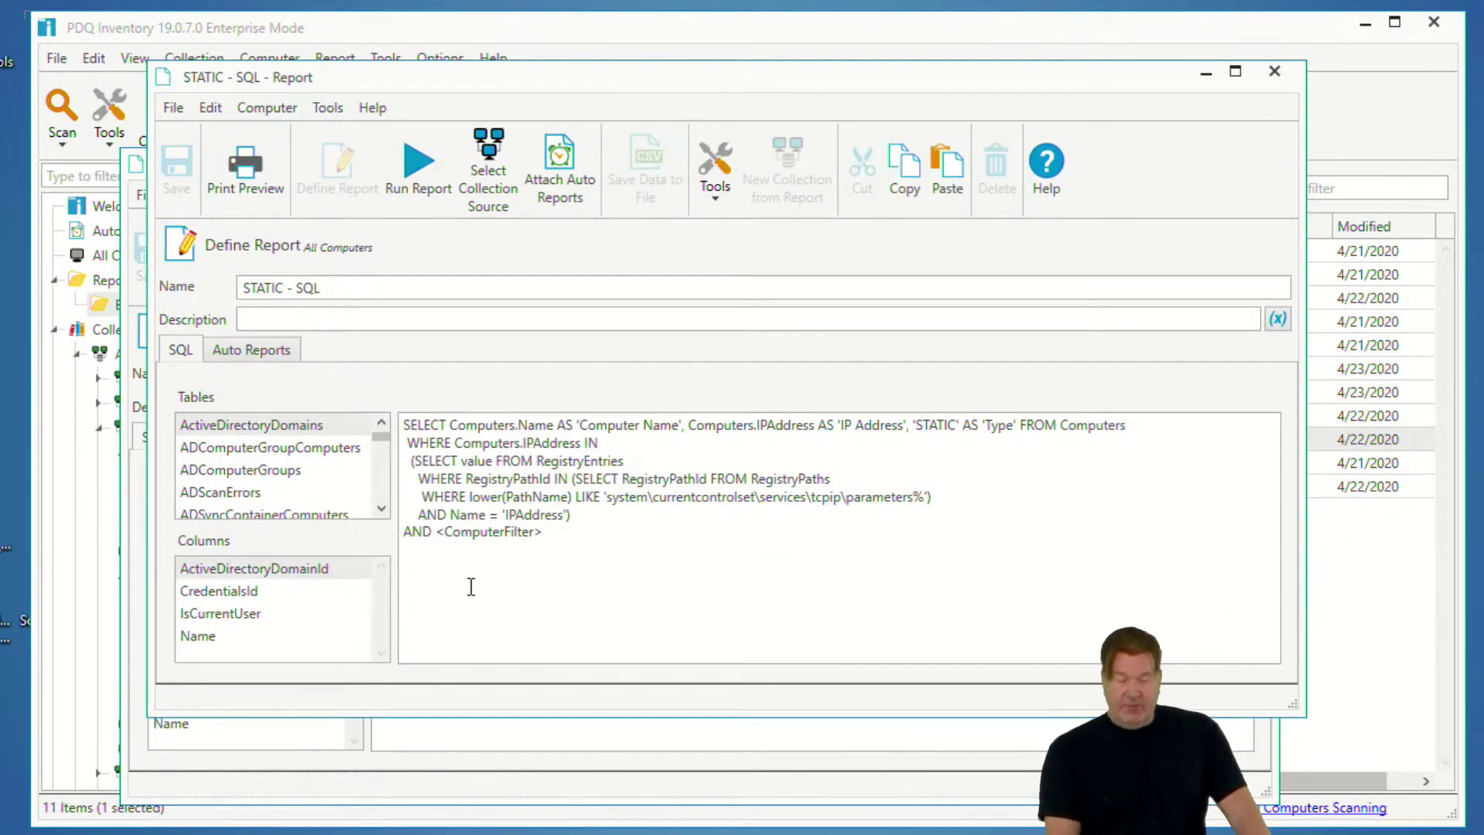
drag(652, 88, 662, 336)
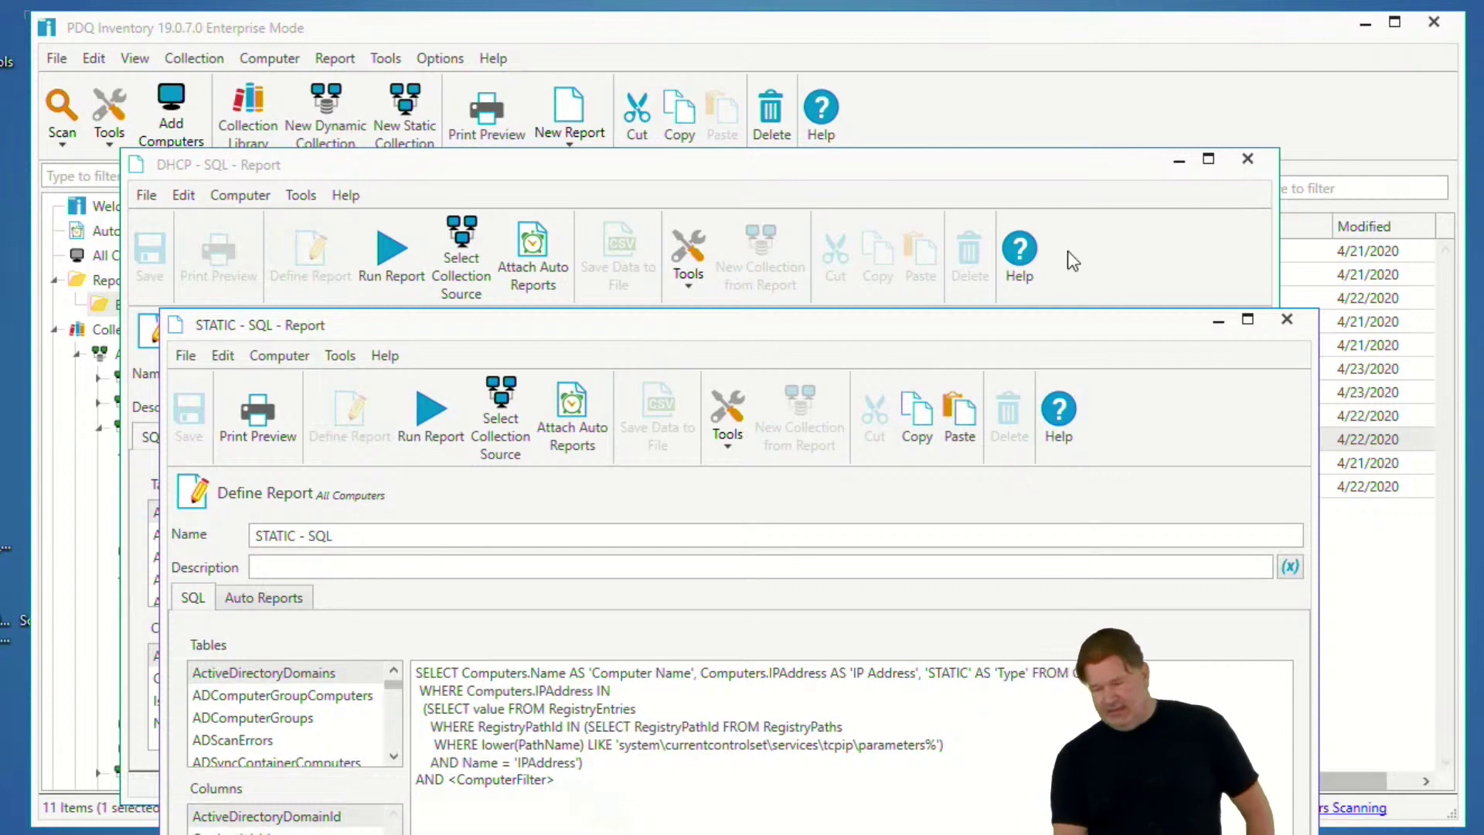
click(1287, 320)
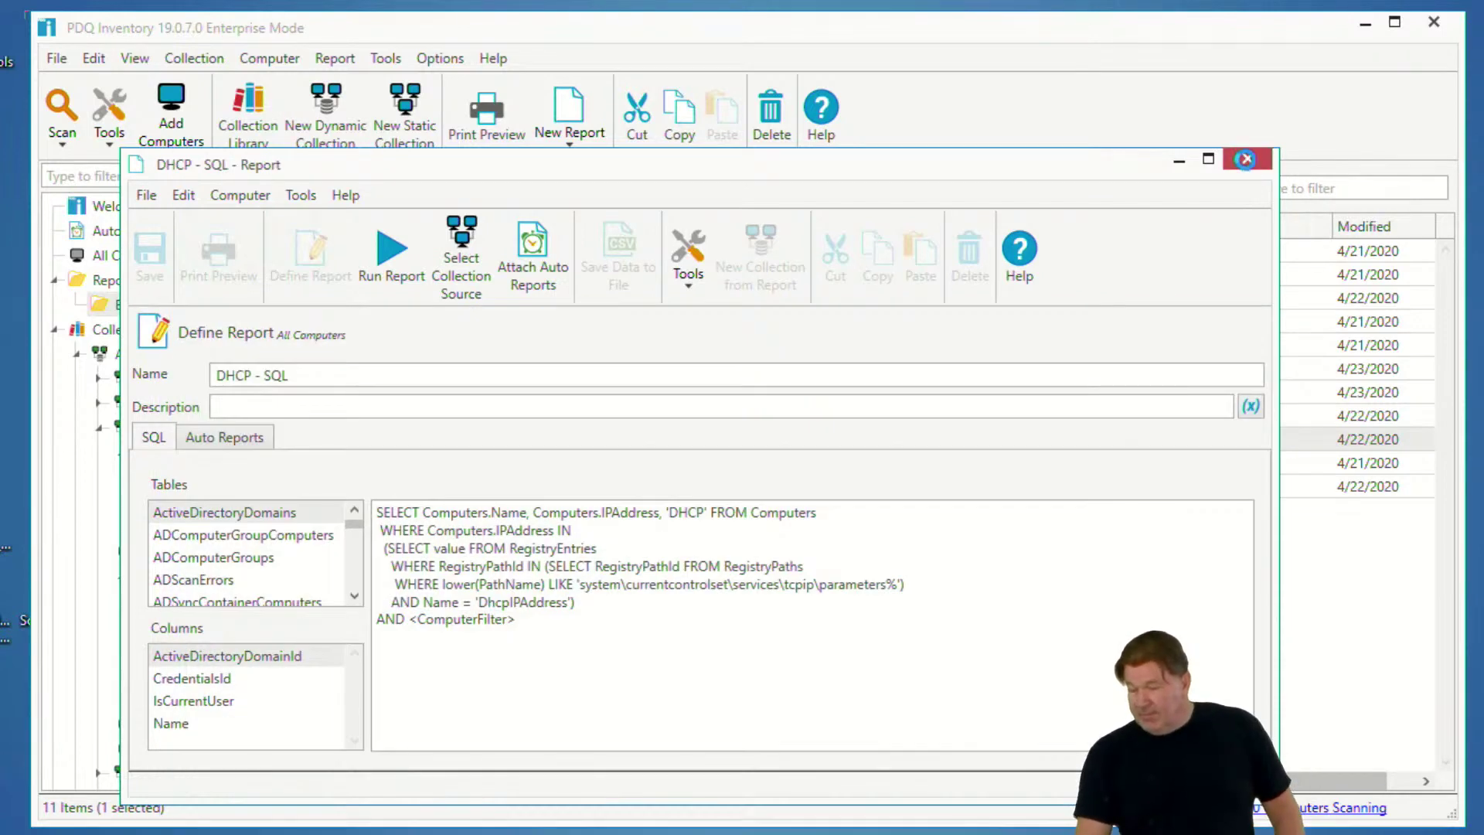
click(1248, 159)
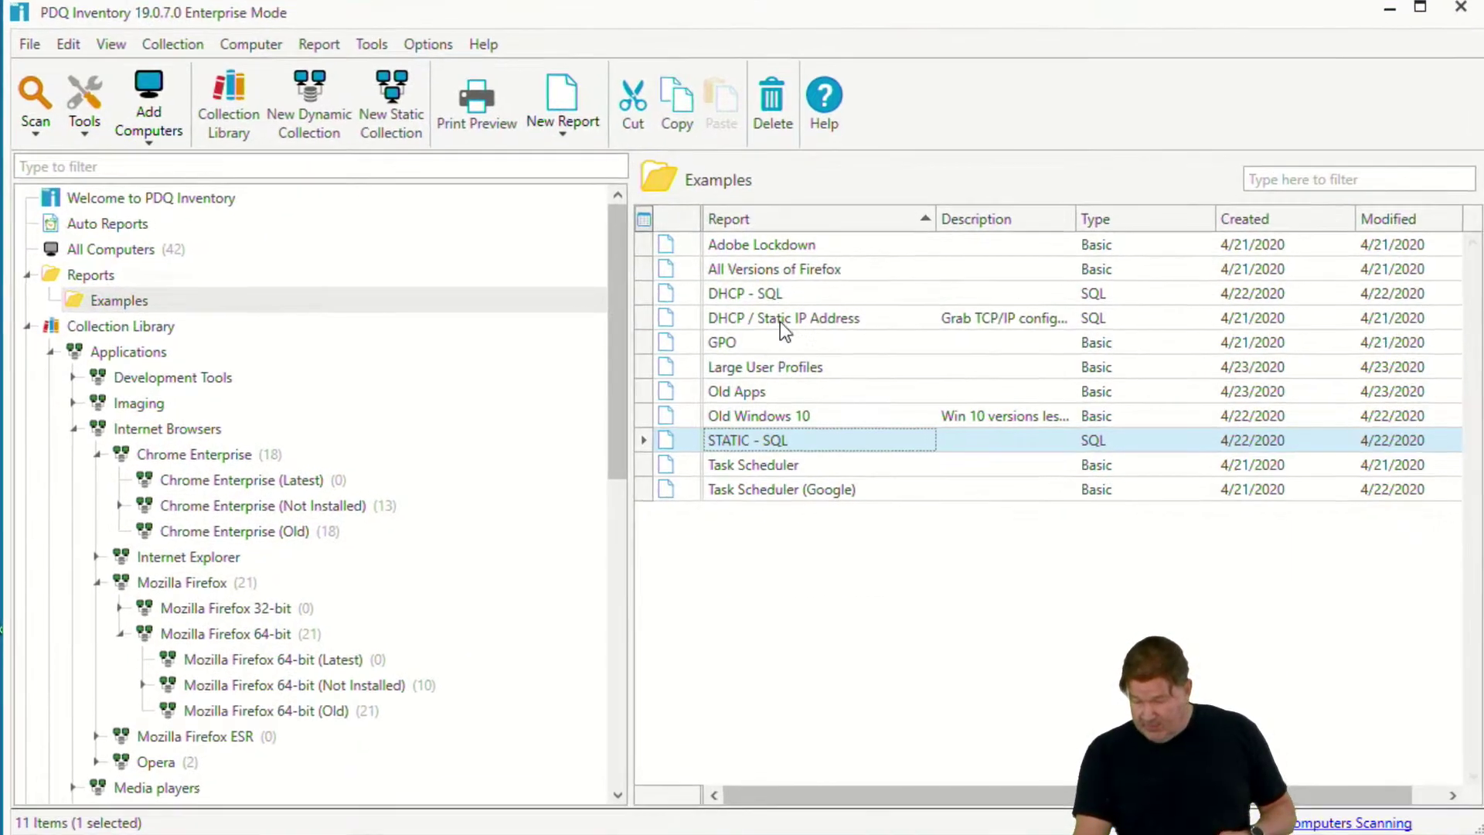
Step: Open the definition of the DHCP / Static IP Address report, run it and look through its static and DHCP rows
click(782, 322)
right_click(792, 296)
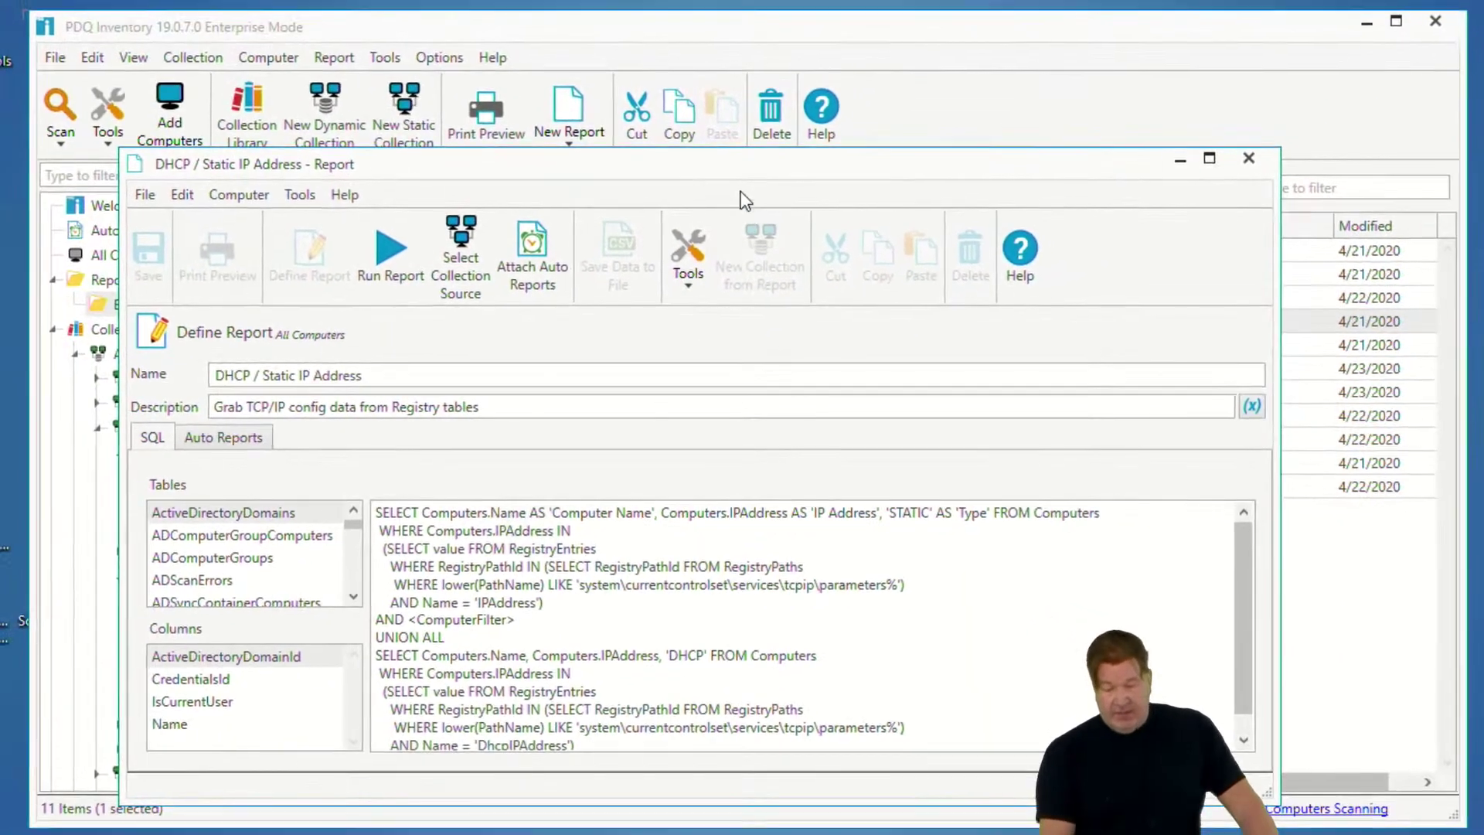
drag(742, 164, 687, 3)
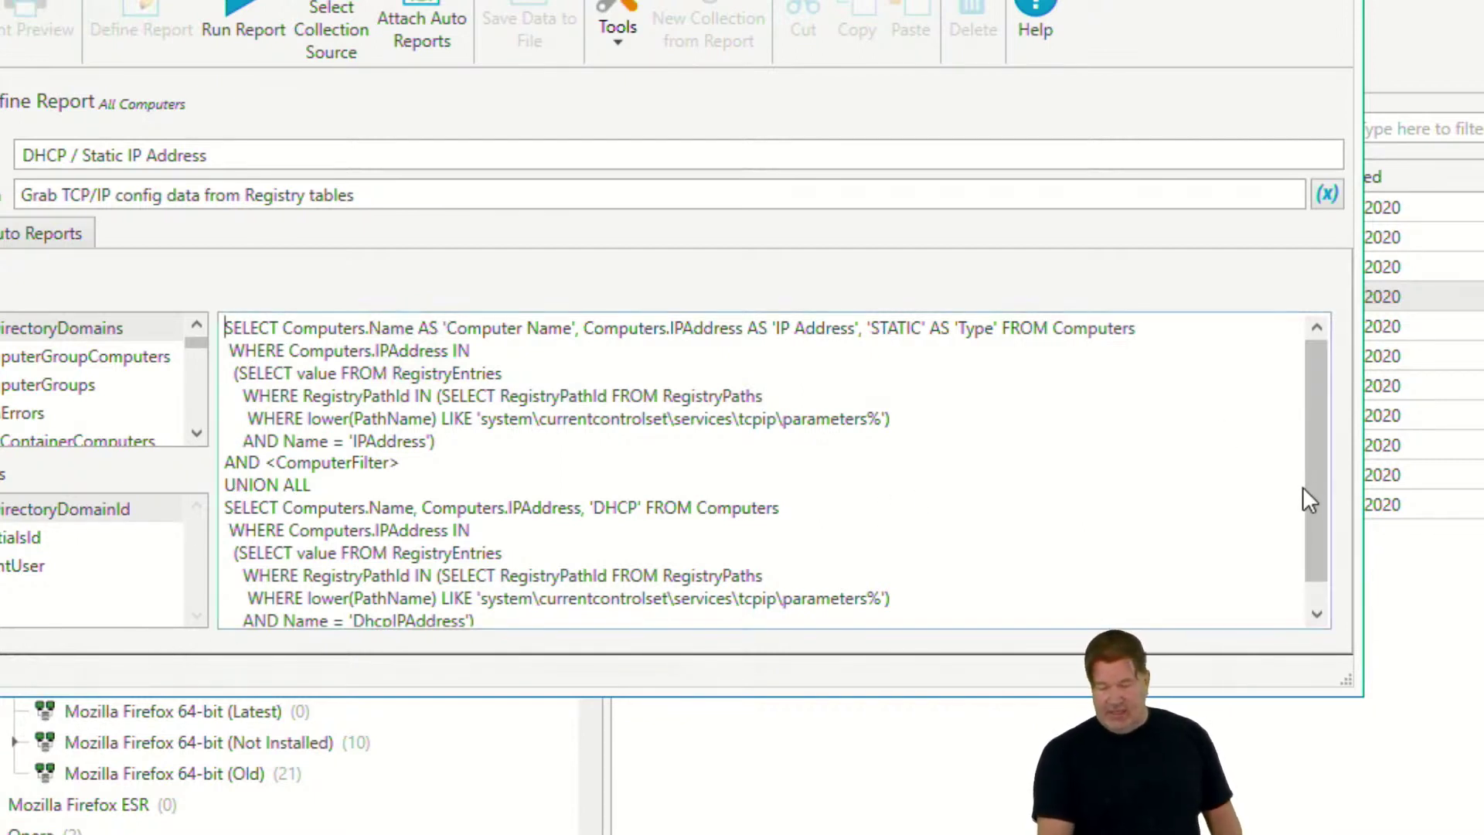
click(241, 30)
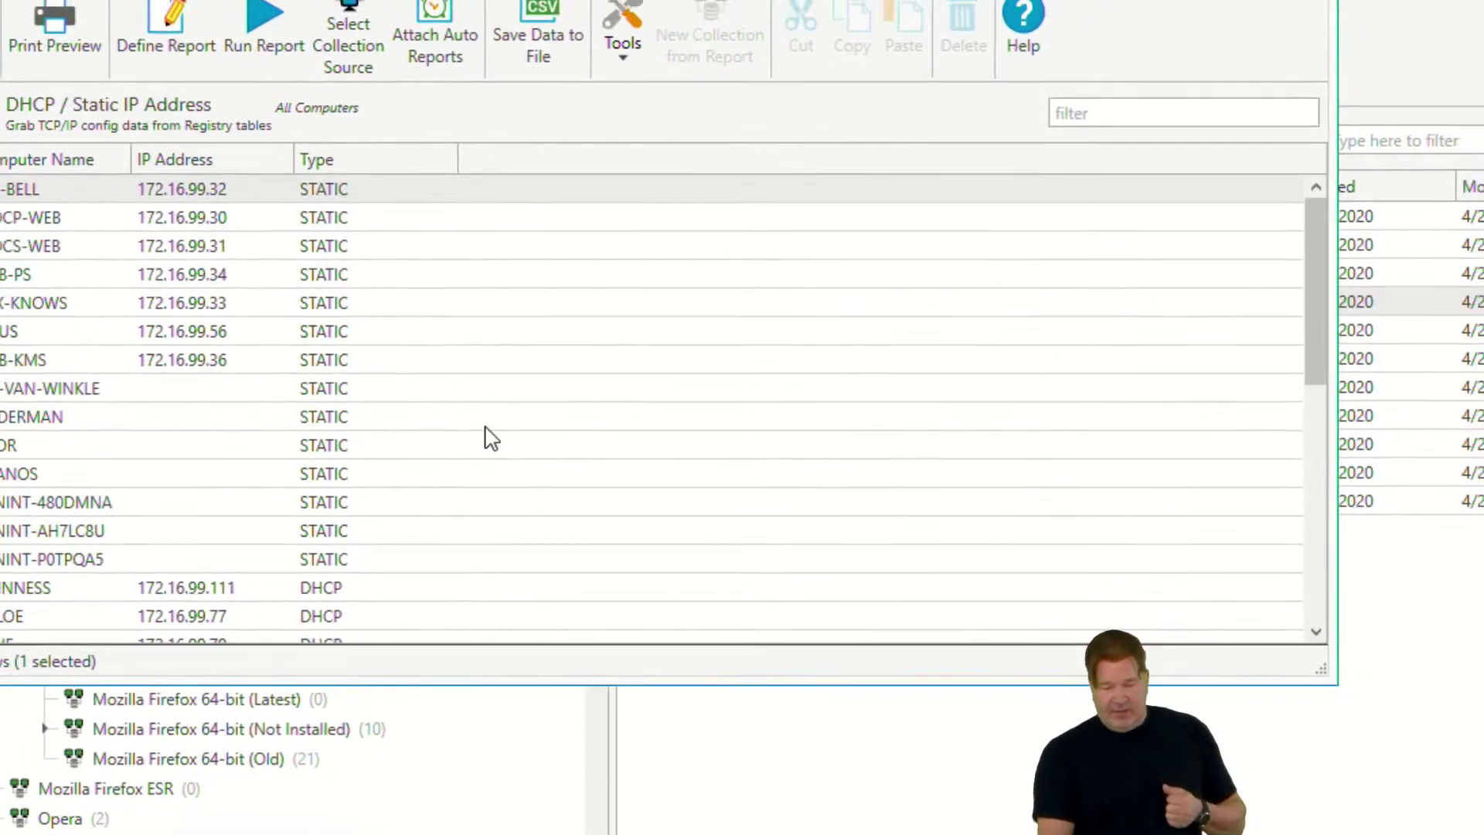
scroll(510, 443, down, 2)
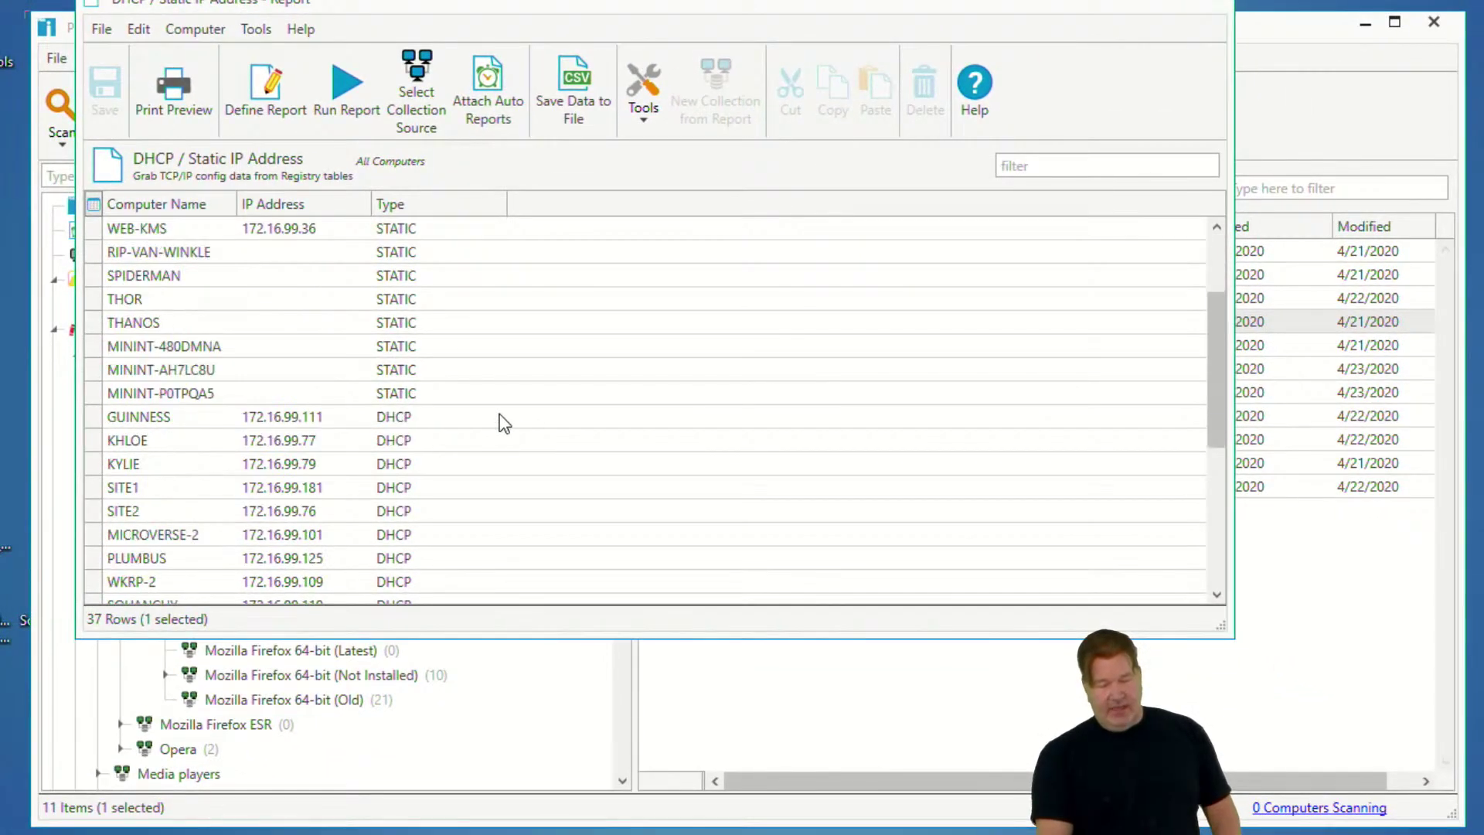
scroll(512, 449, down, 5)
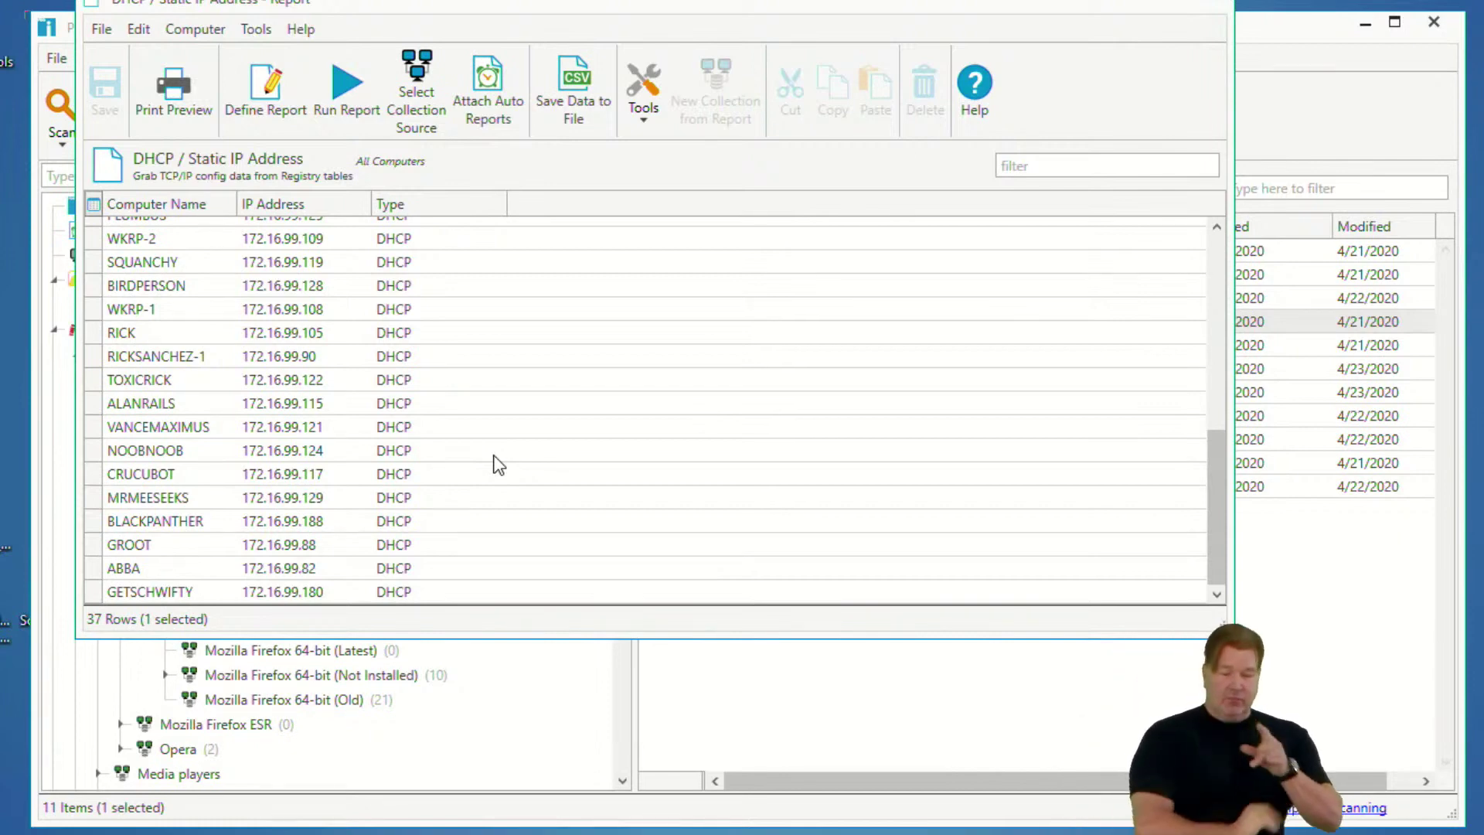
Step: Return to the DHCP / Static IP Address report's definition, examine its UNION ALL query and close the report
click(266, 85)
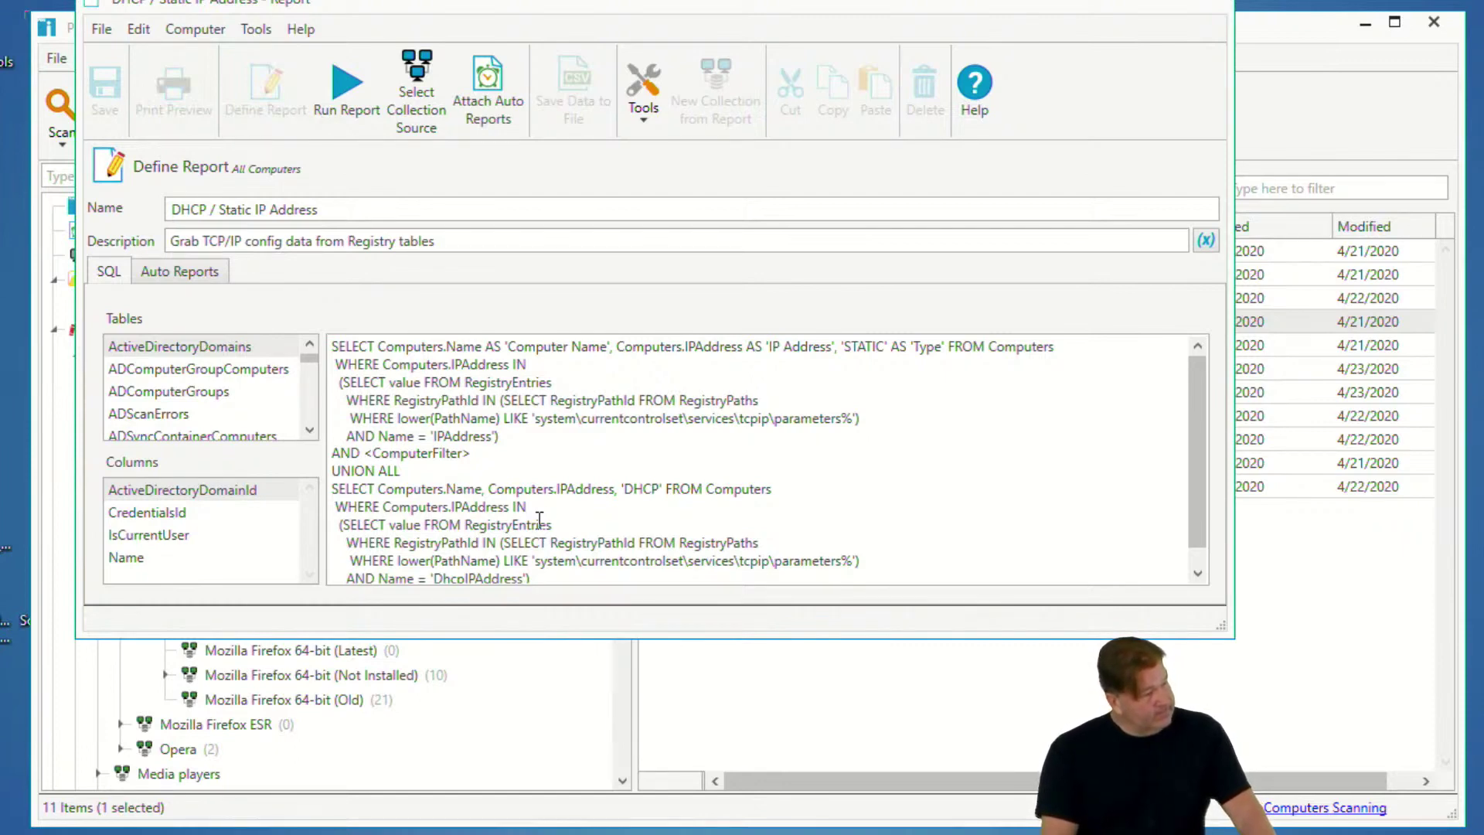
drag(1066, 11, 1155, 92)
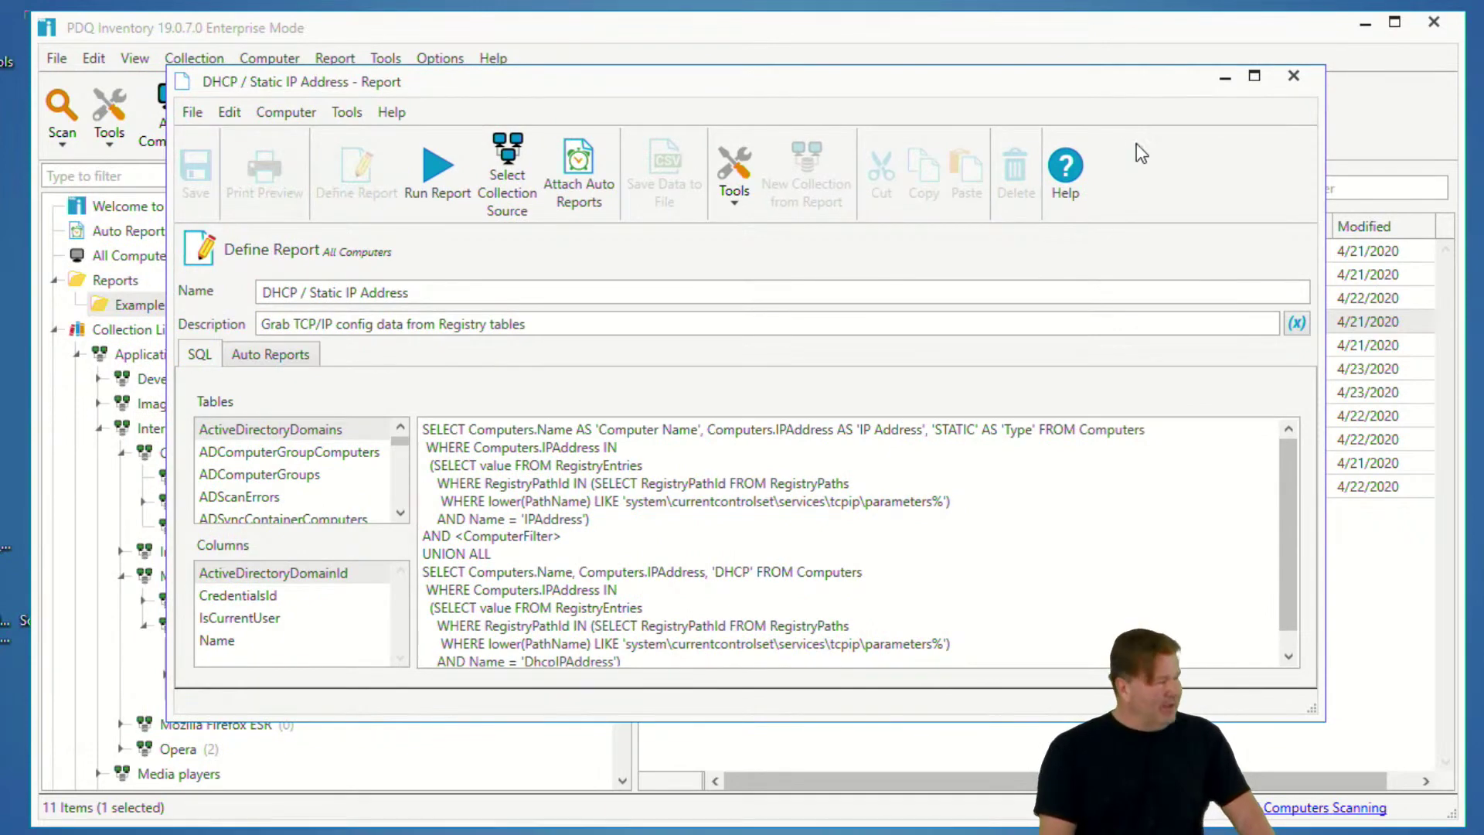
click(1262, 40)
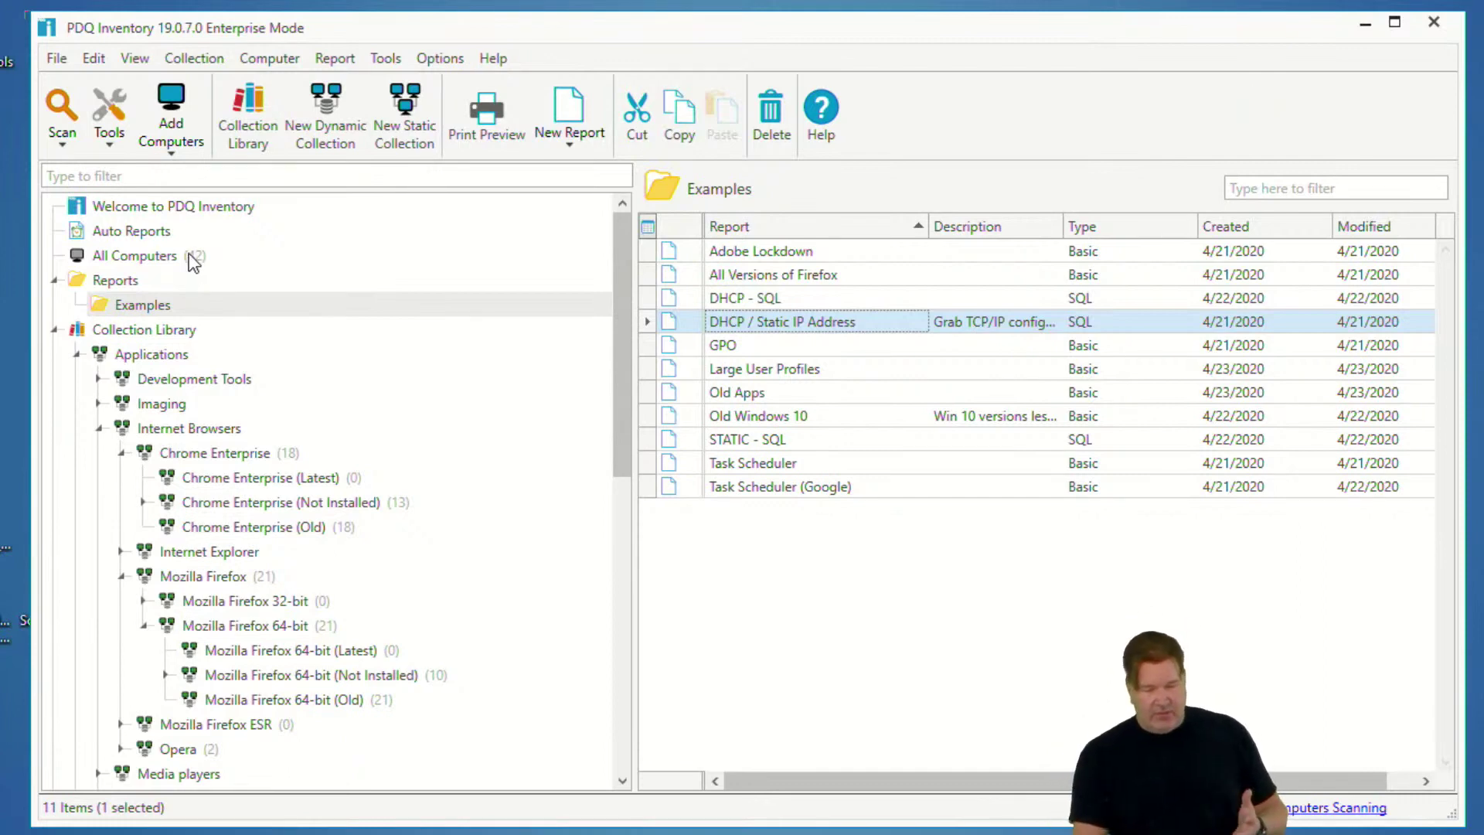
Step: Delete the Monthly Old Apps auto report
click(149, 232)
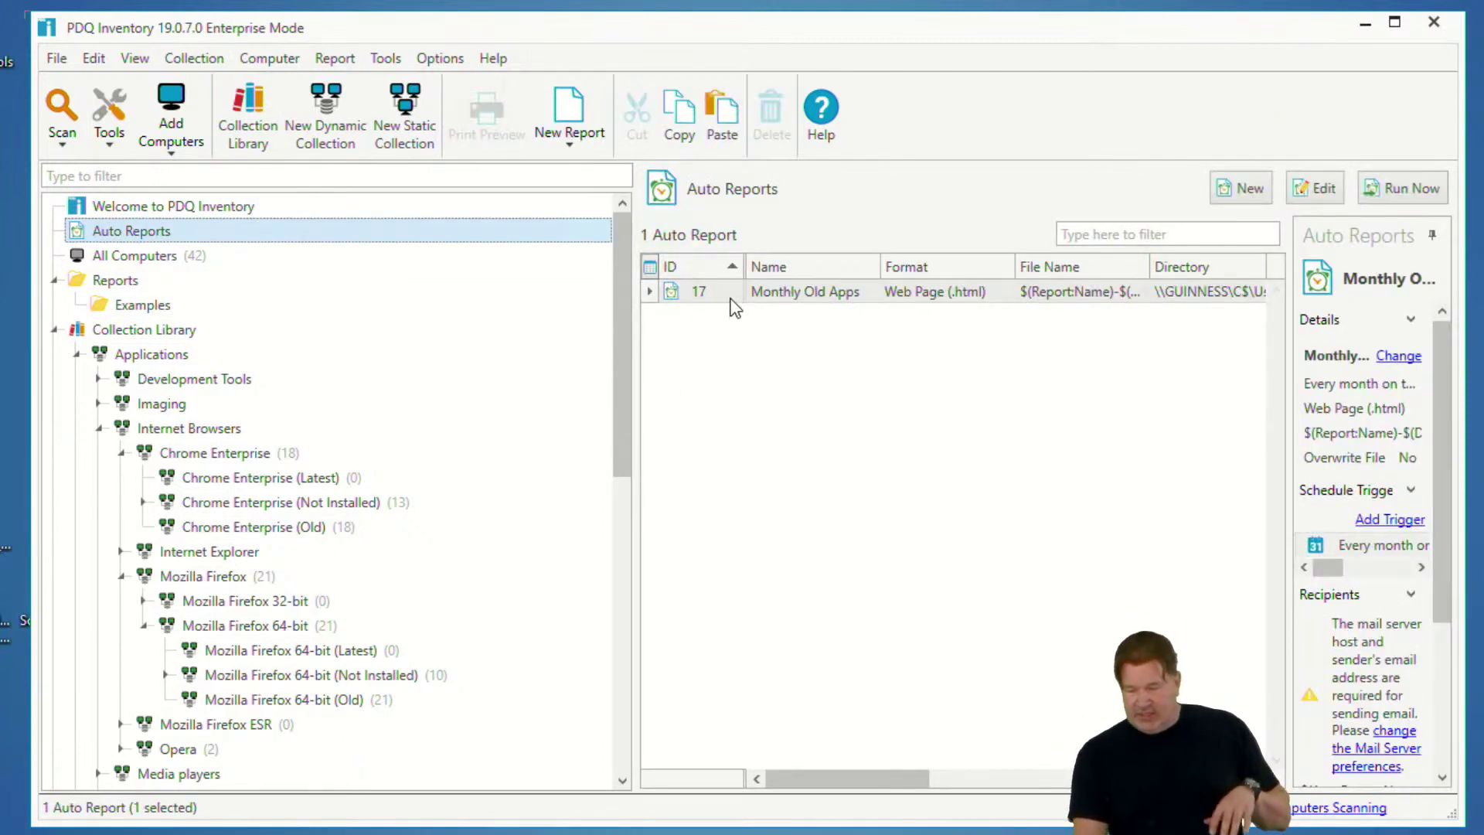
click(729, 299)
key(Delete)
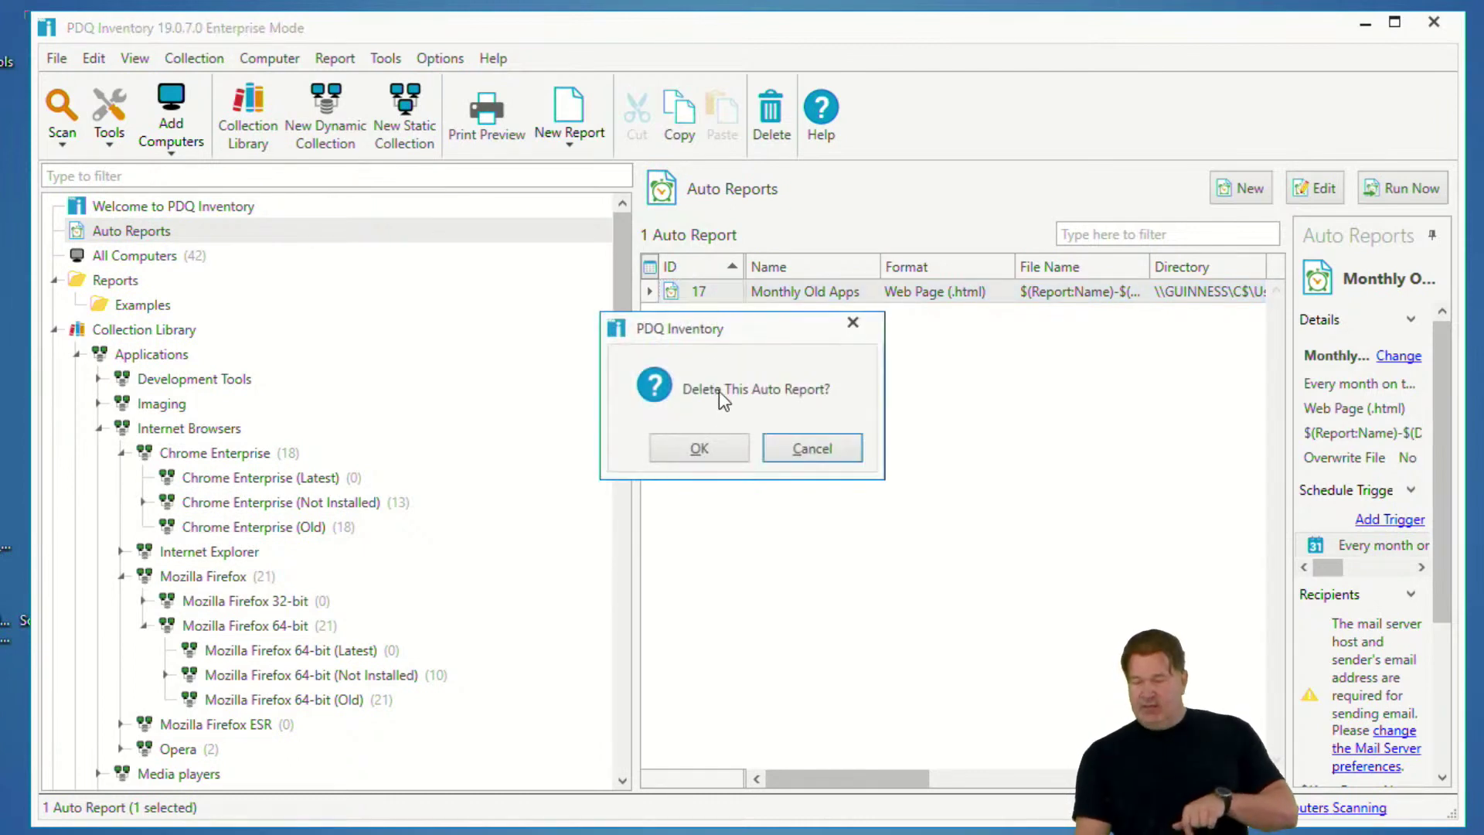
click(699, 448)
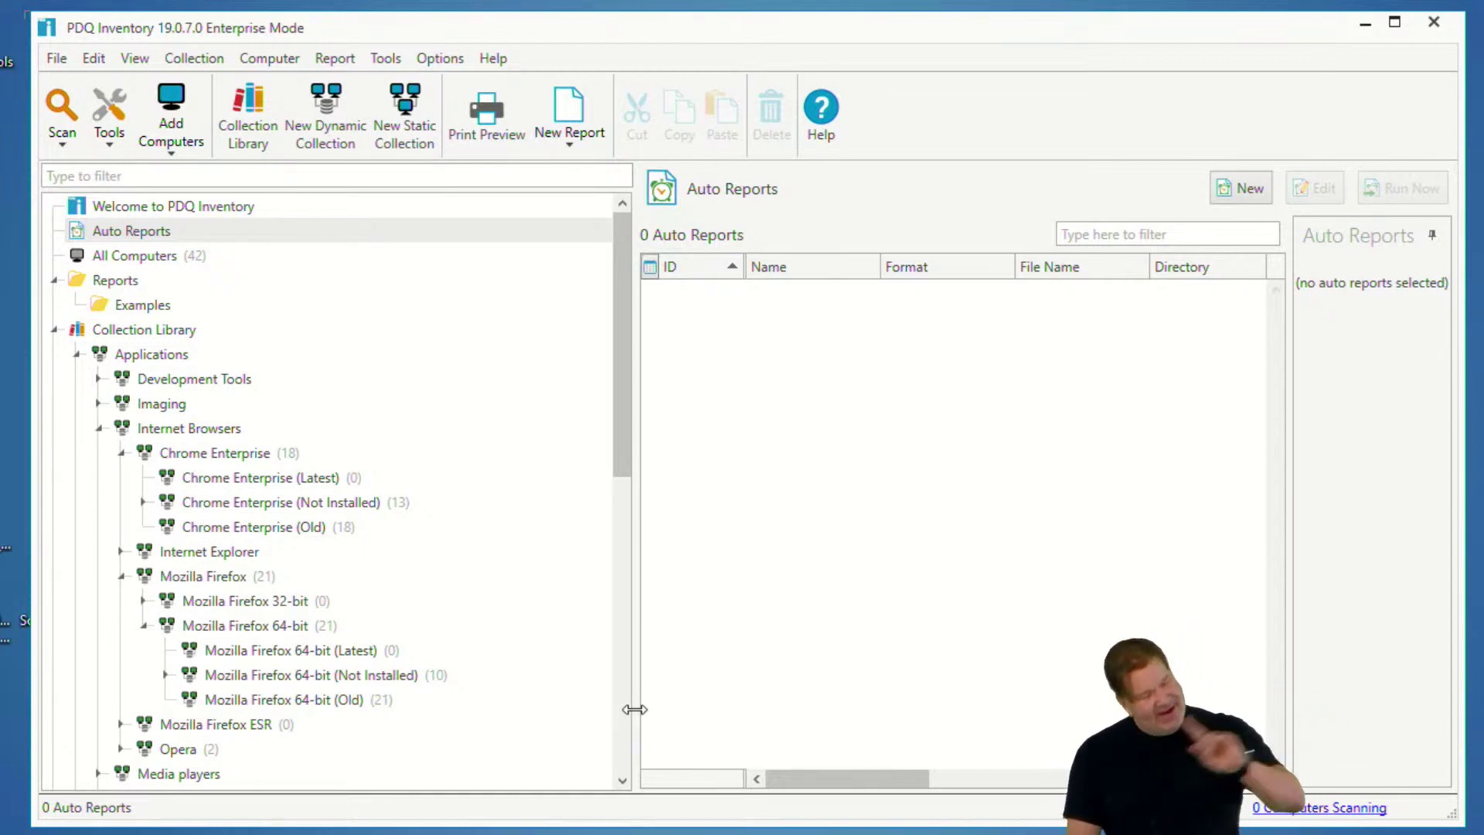
Step: Start a new auto report and name it Weekly OldApps
click(1235, 199)
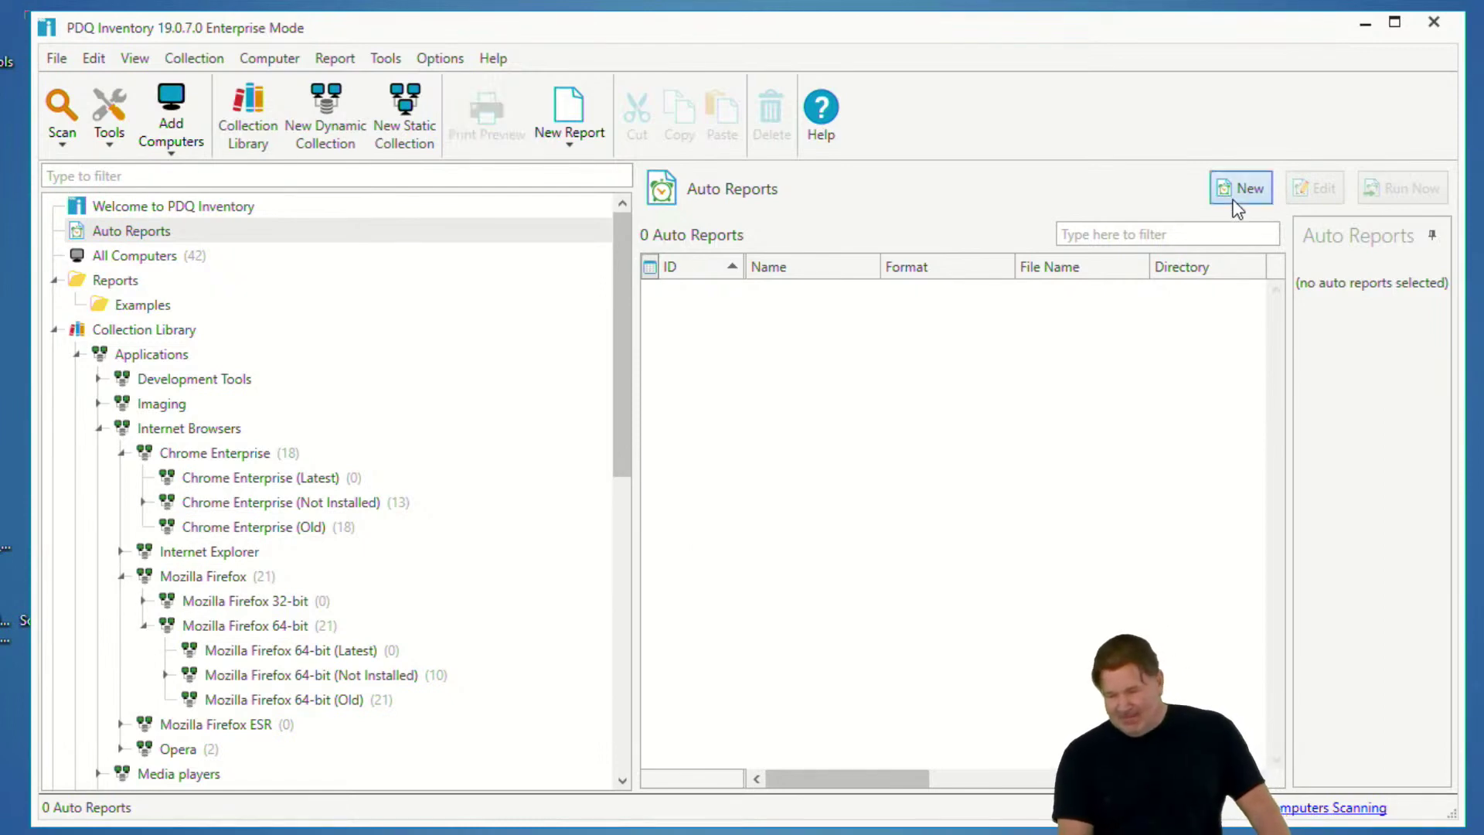
drag(1044, 208, 756, 184)
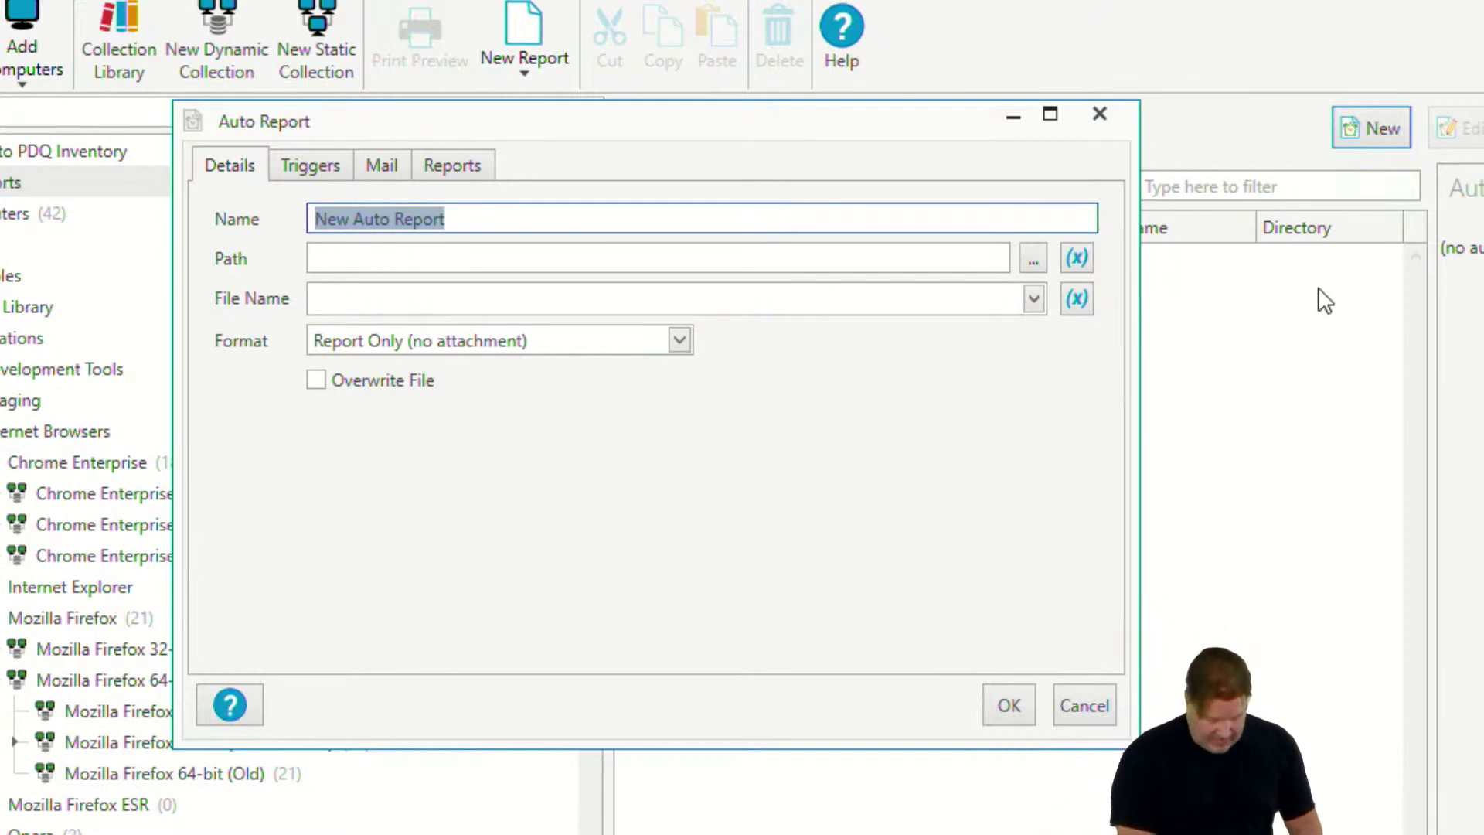
text(MOnth)
key(BackSpace)
key(BackSpace)
key(BackSpace)
key(BackSpace)
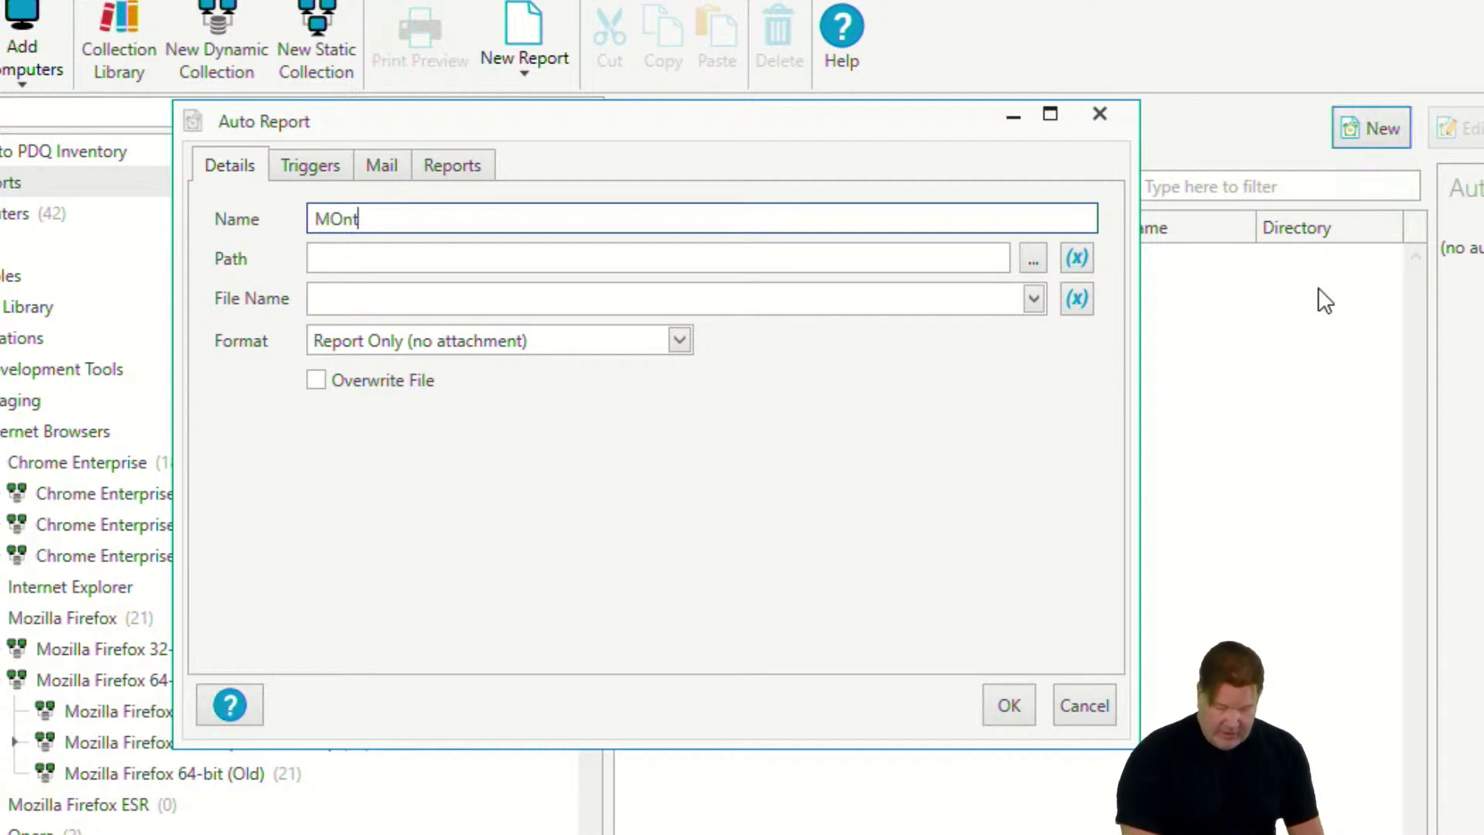
key(BackSpace)
text(Wee)
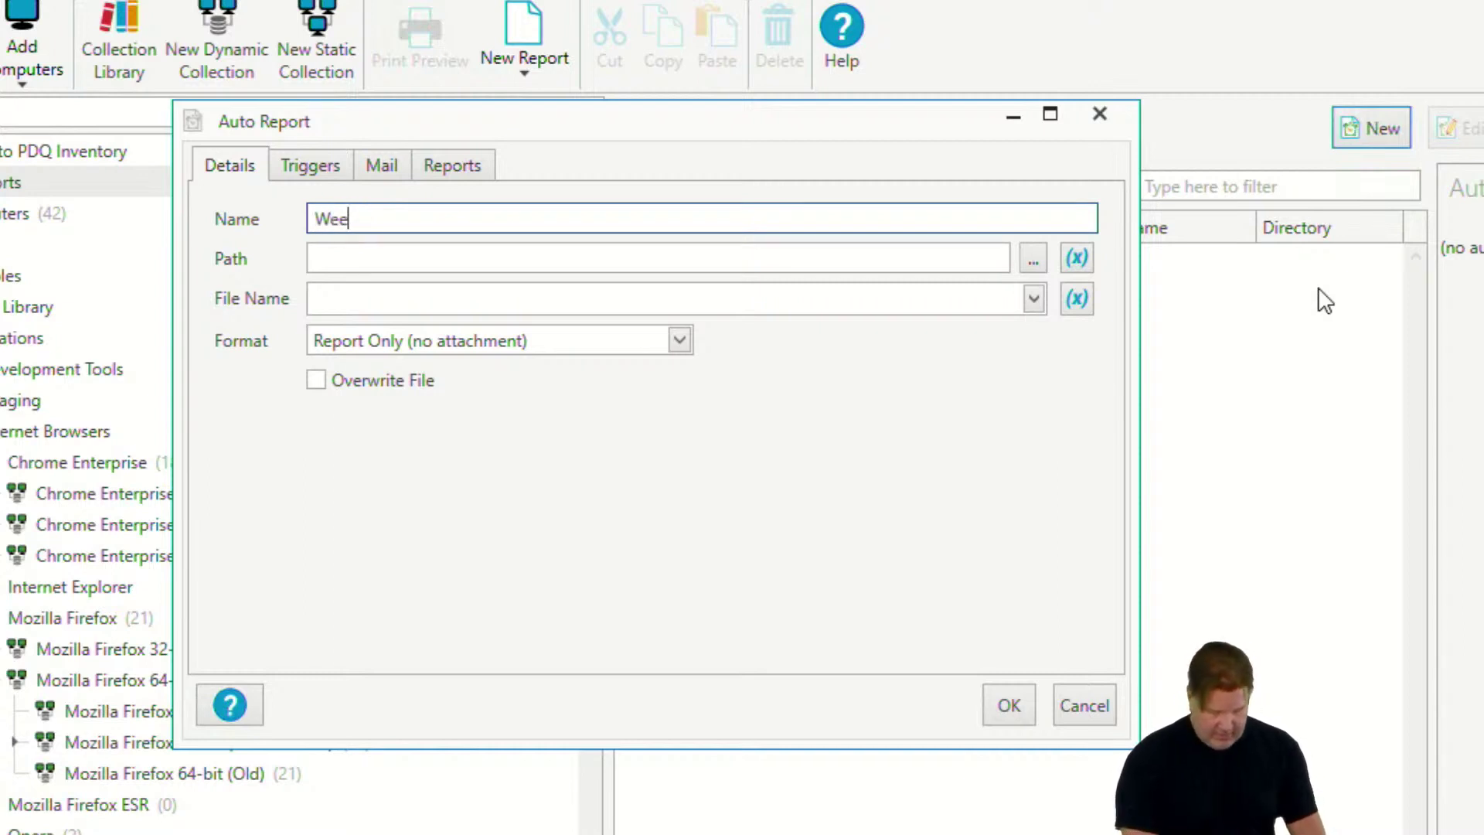
text(kly Old)
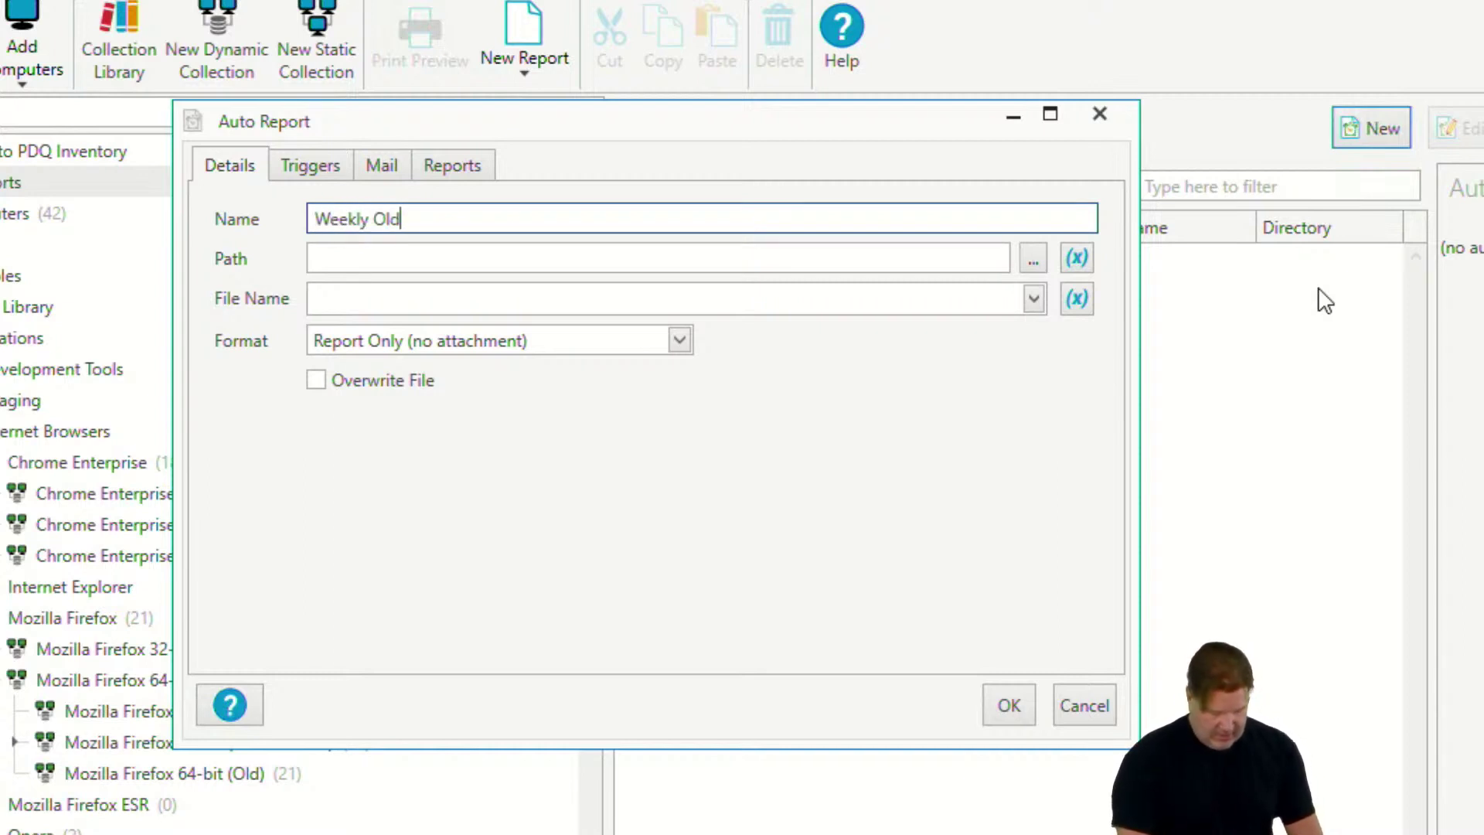
text(Apps)
click(923, 265)
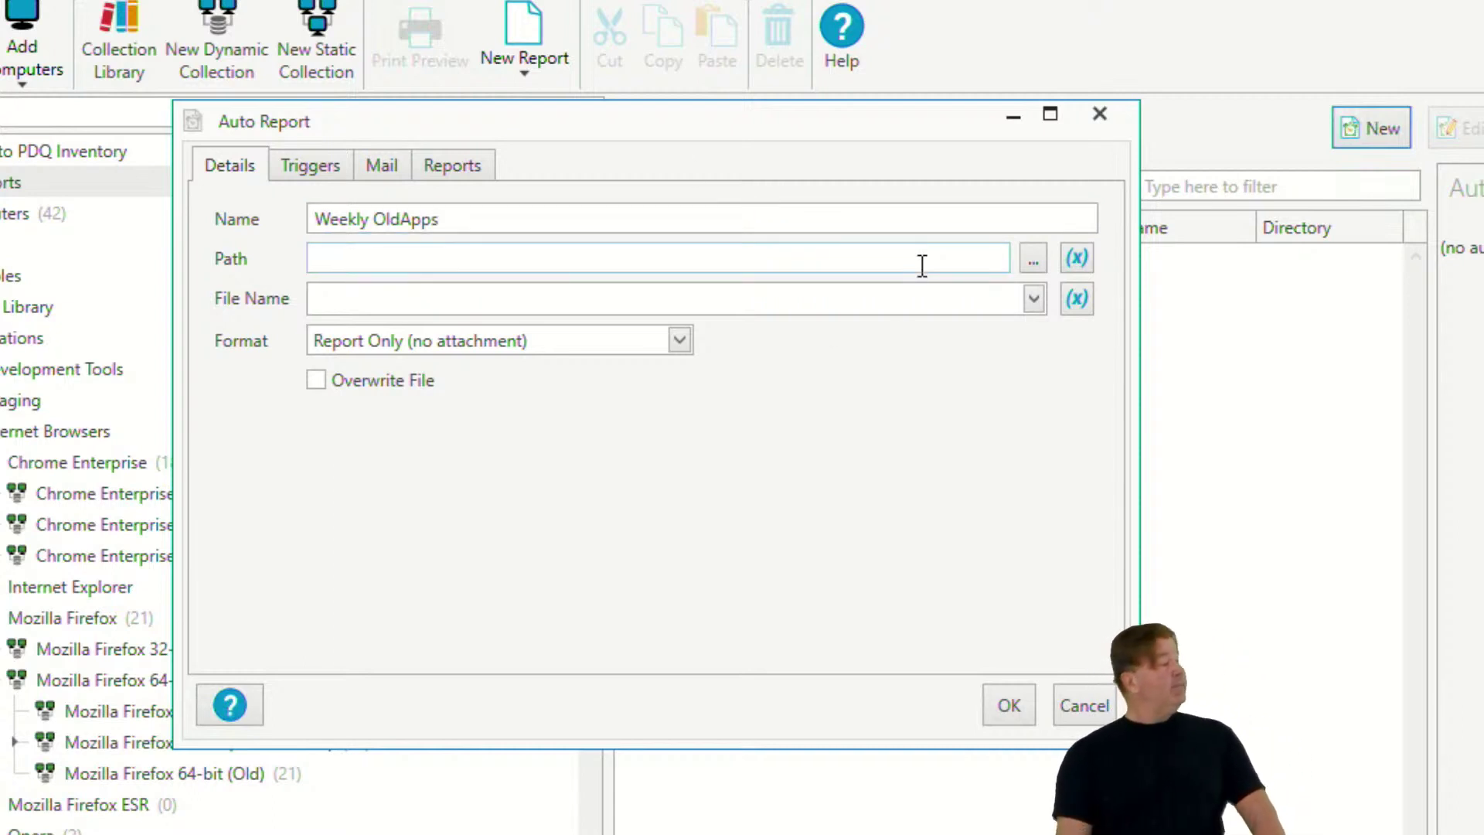
Step: Set the auto report's output path to the Desktop folder and its file name to $(Report:Name)-$(Date)
click(1032, 264)
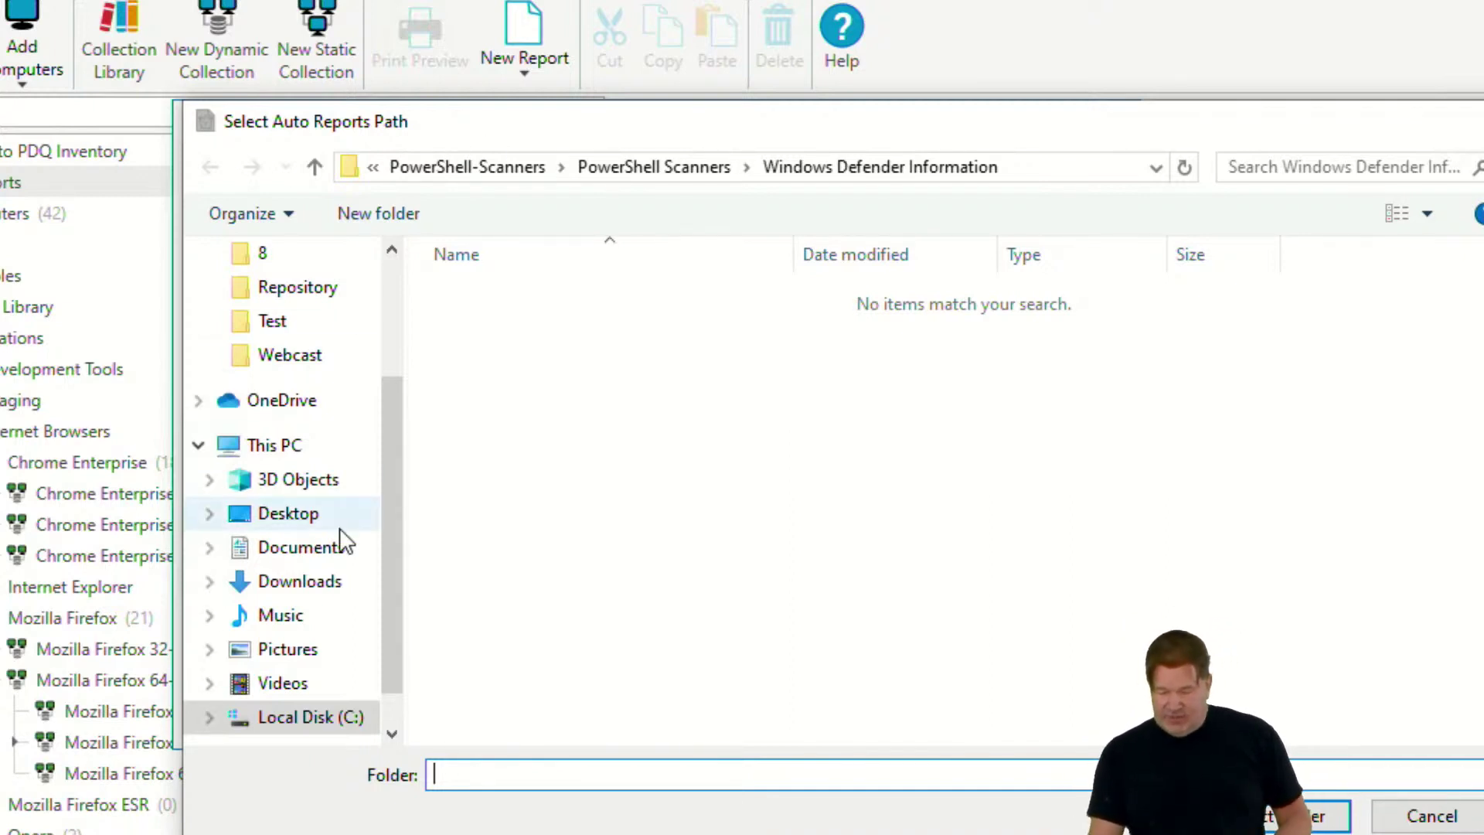
click(312, 516)
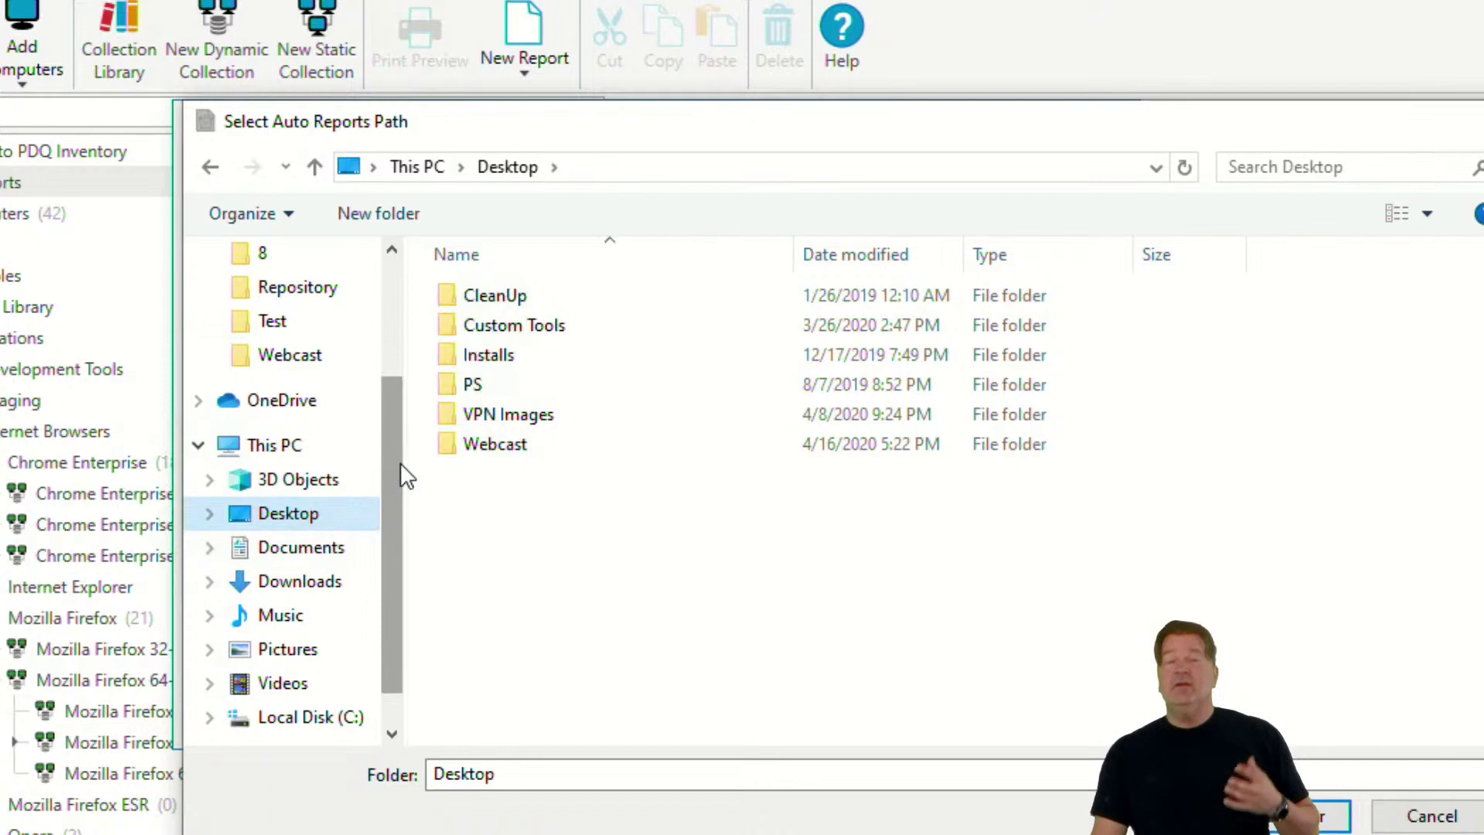
click(1314, 815)
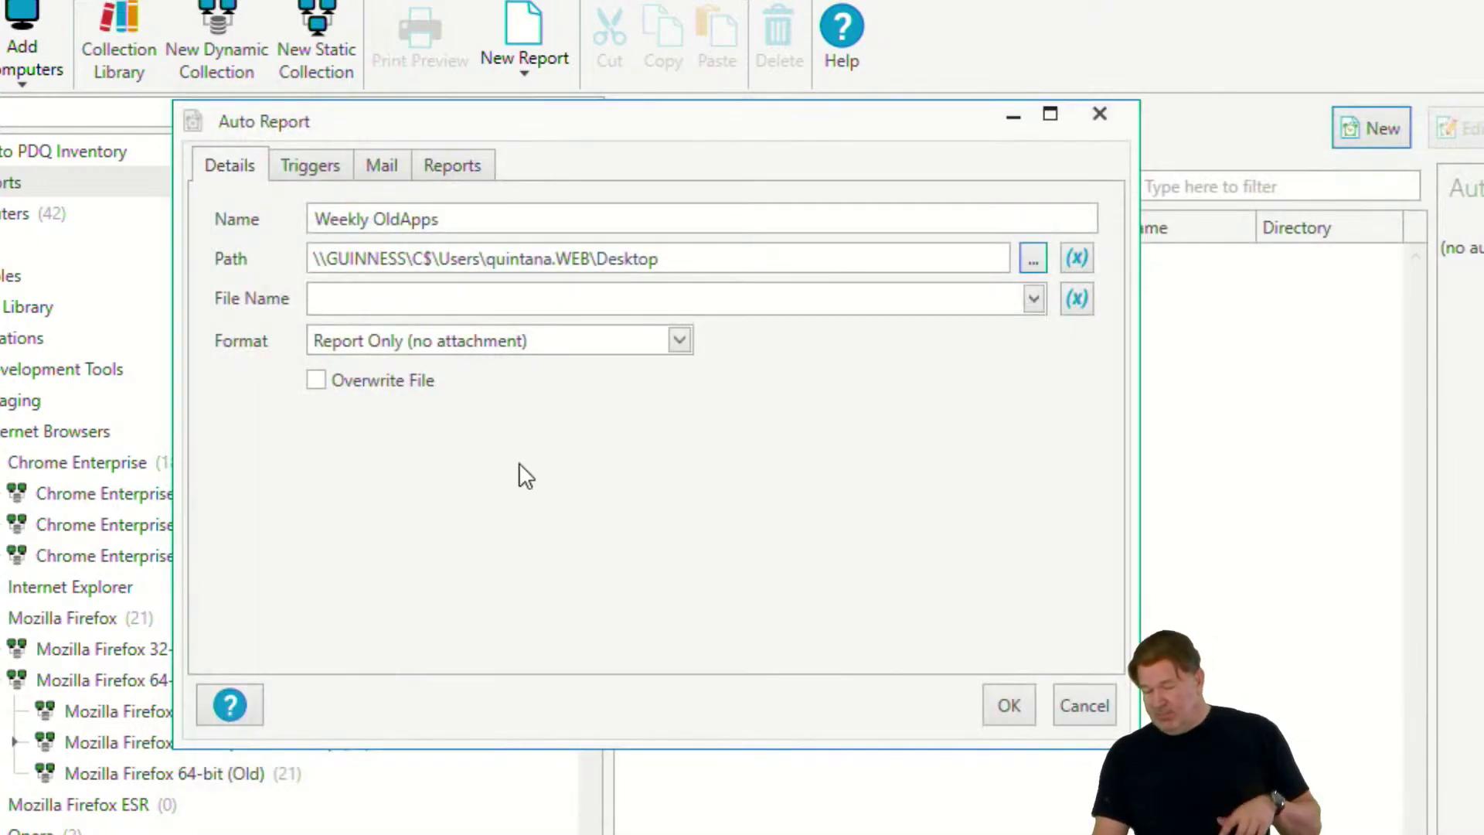
drag(660, 259, 247, 258)
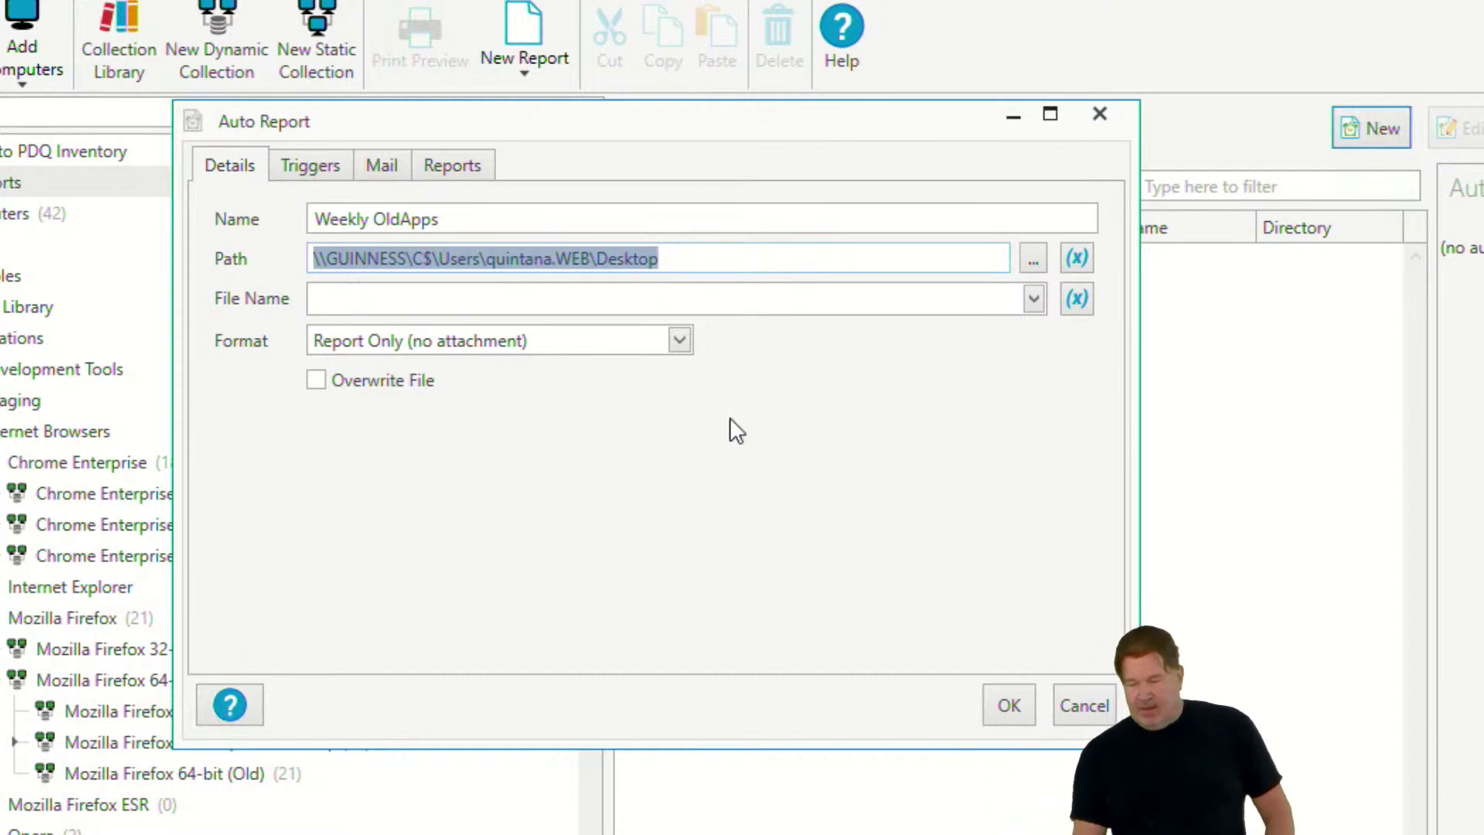
click(1033, 299)
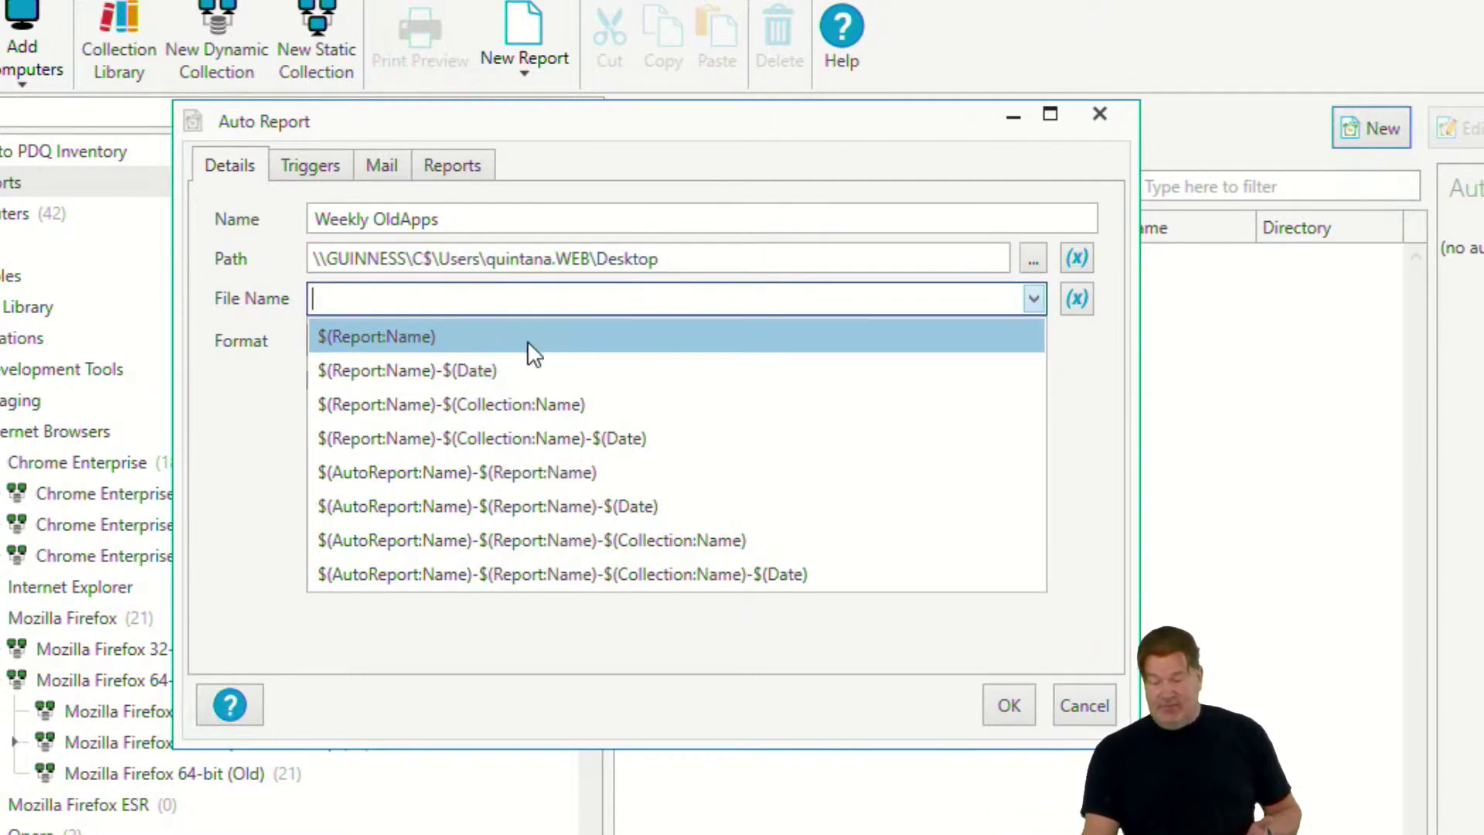
click(347, 371)
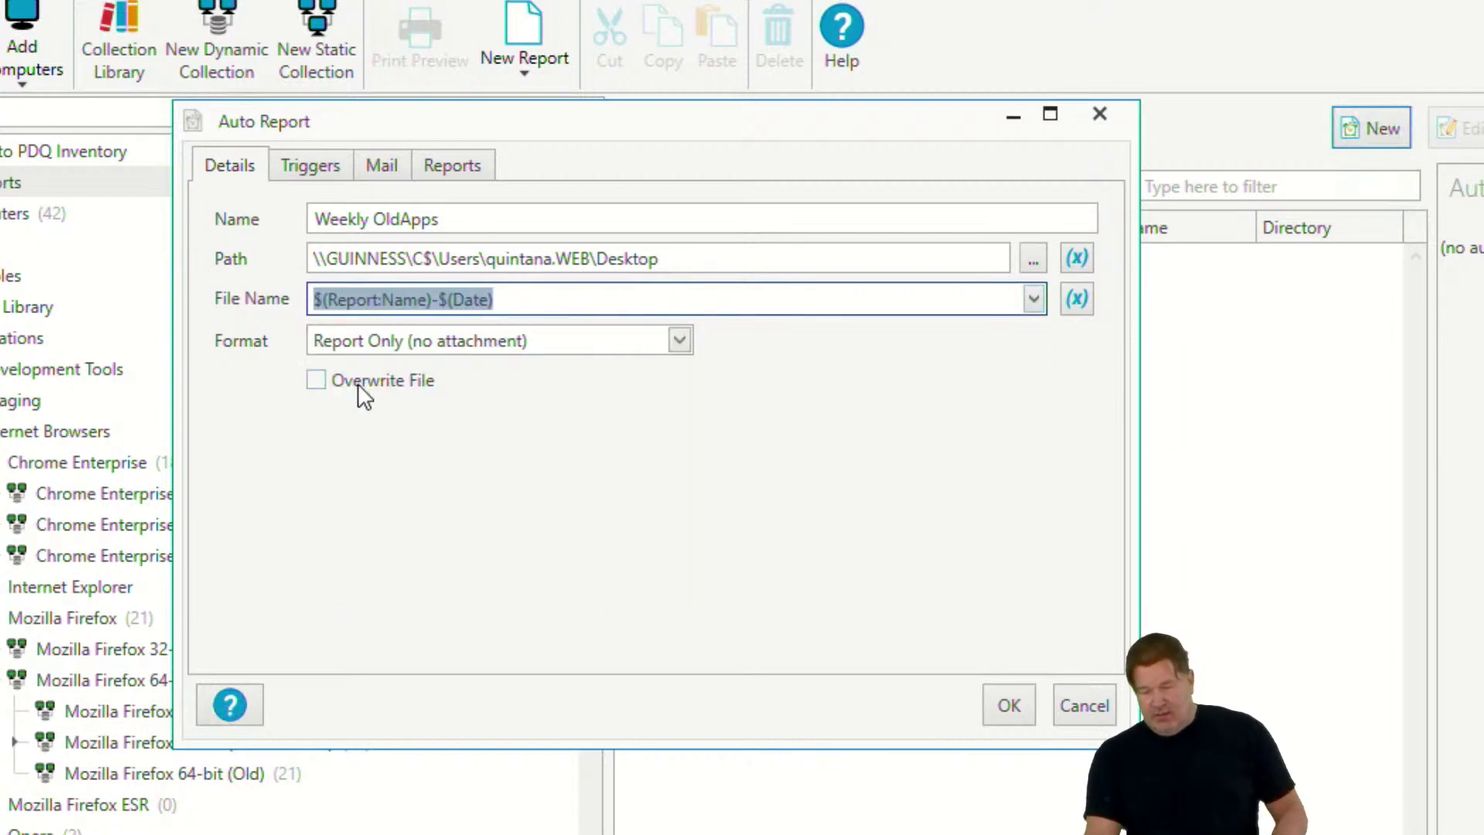
Step: Set the auto report's format to Comma Separated Values (.csv) and review the other available output formats
click(680, 343)
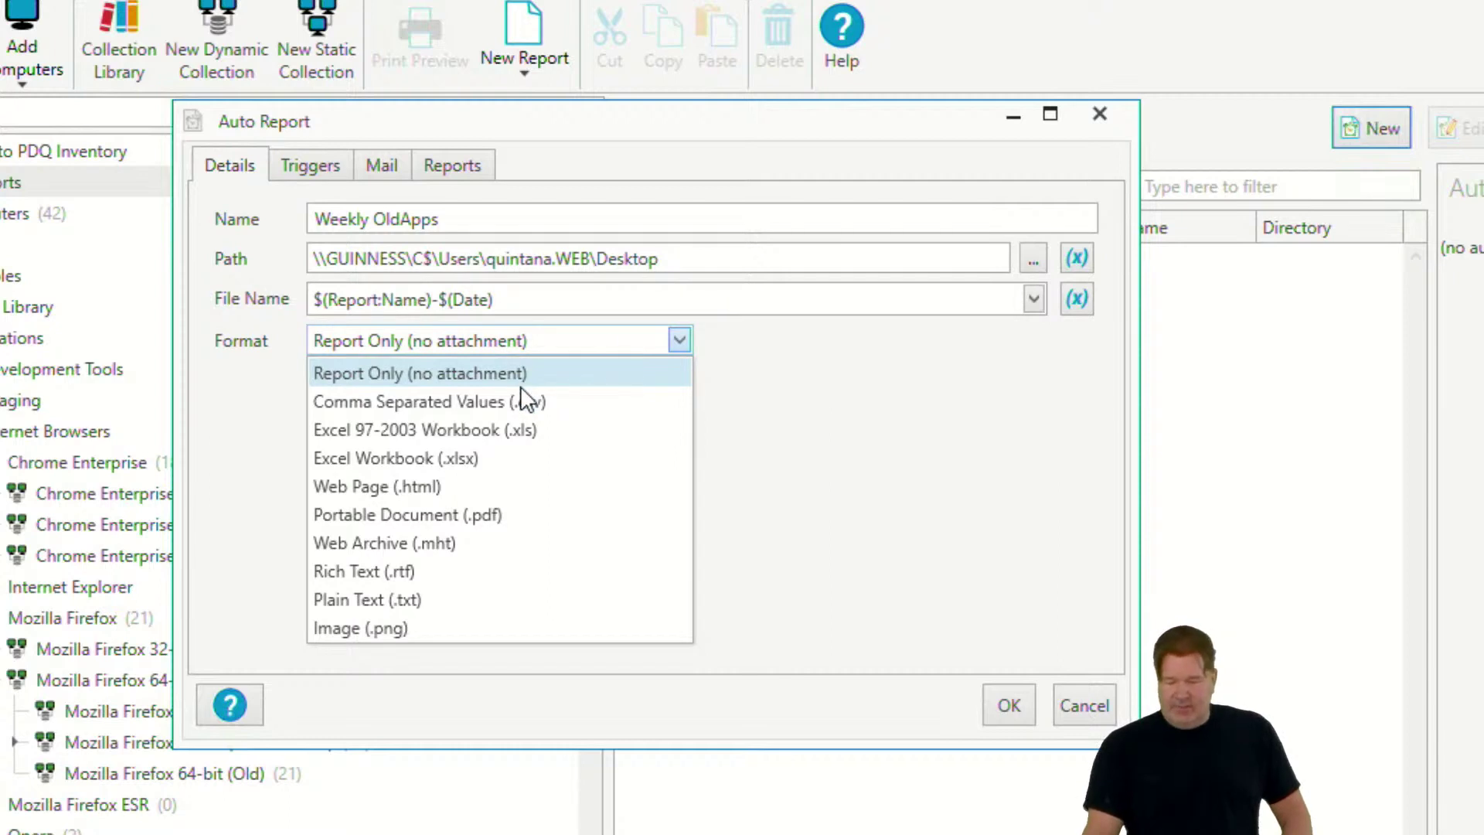
click(523, 399)
click(679, 341)
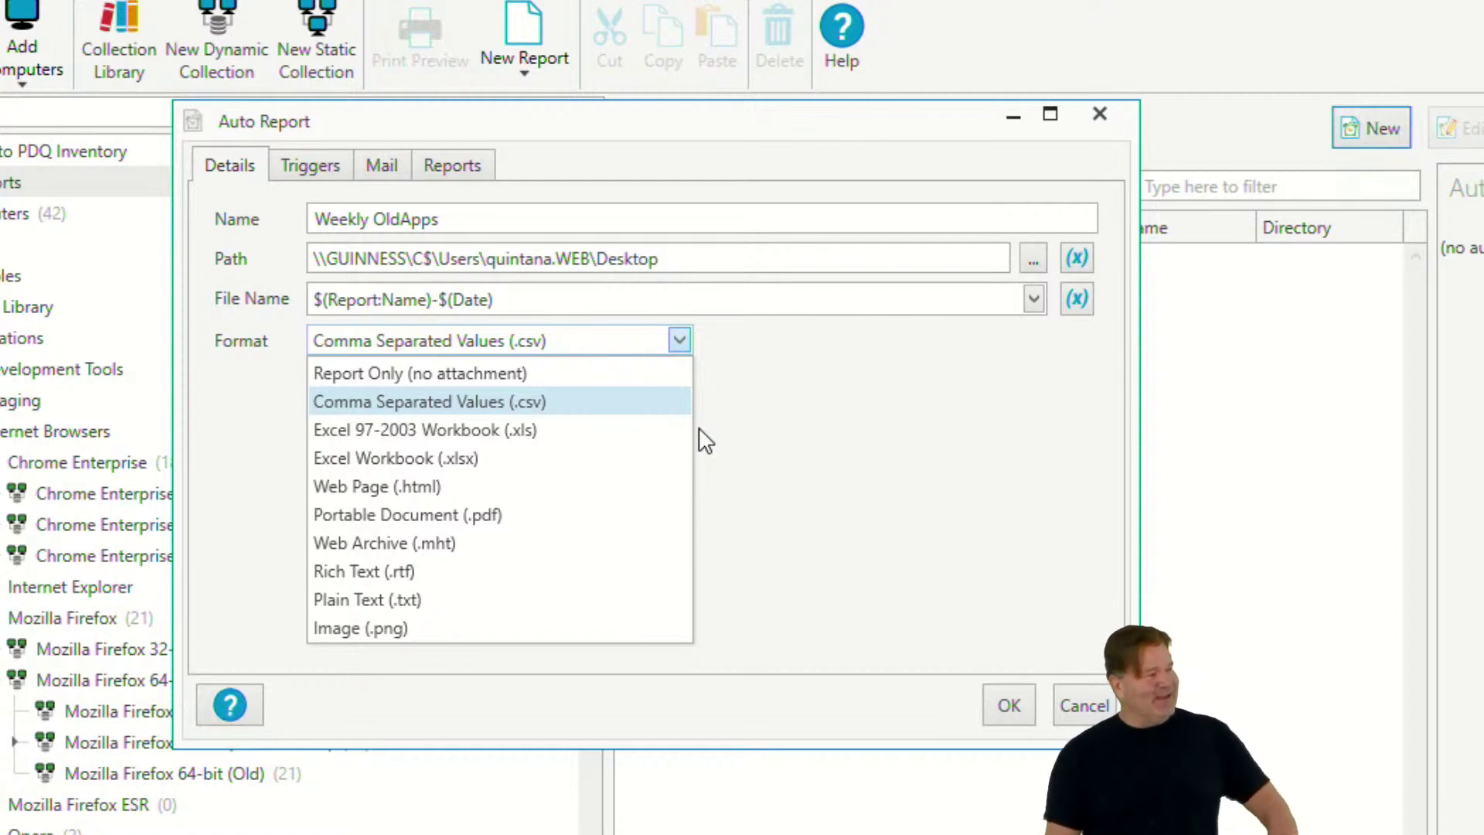
click(990, 402)
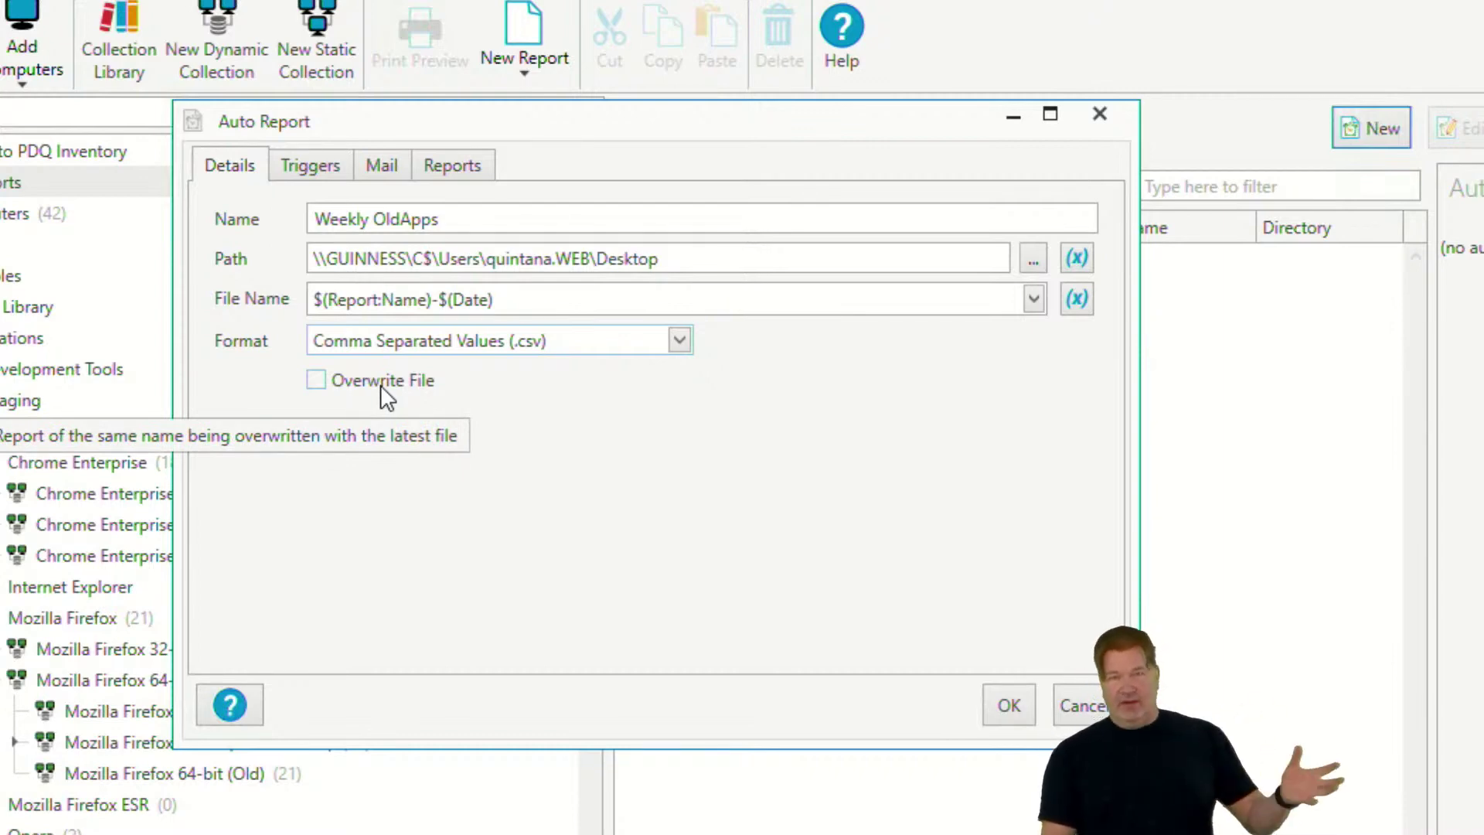
Step: Add a weekly trigger to the auto report that runs every Monday at 10:00:00 AM
click(318, 165)
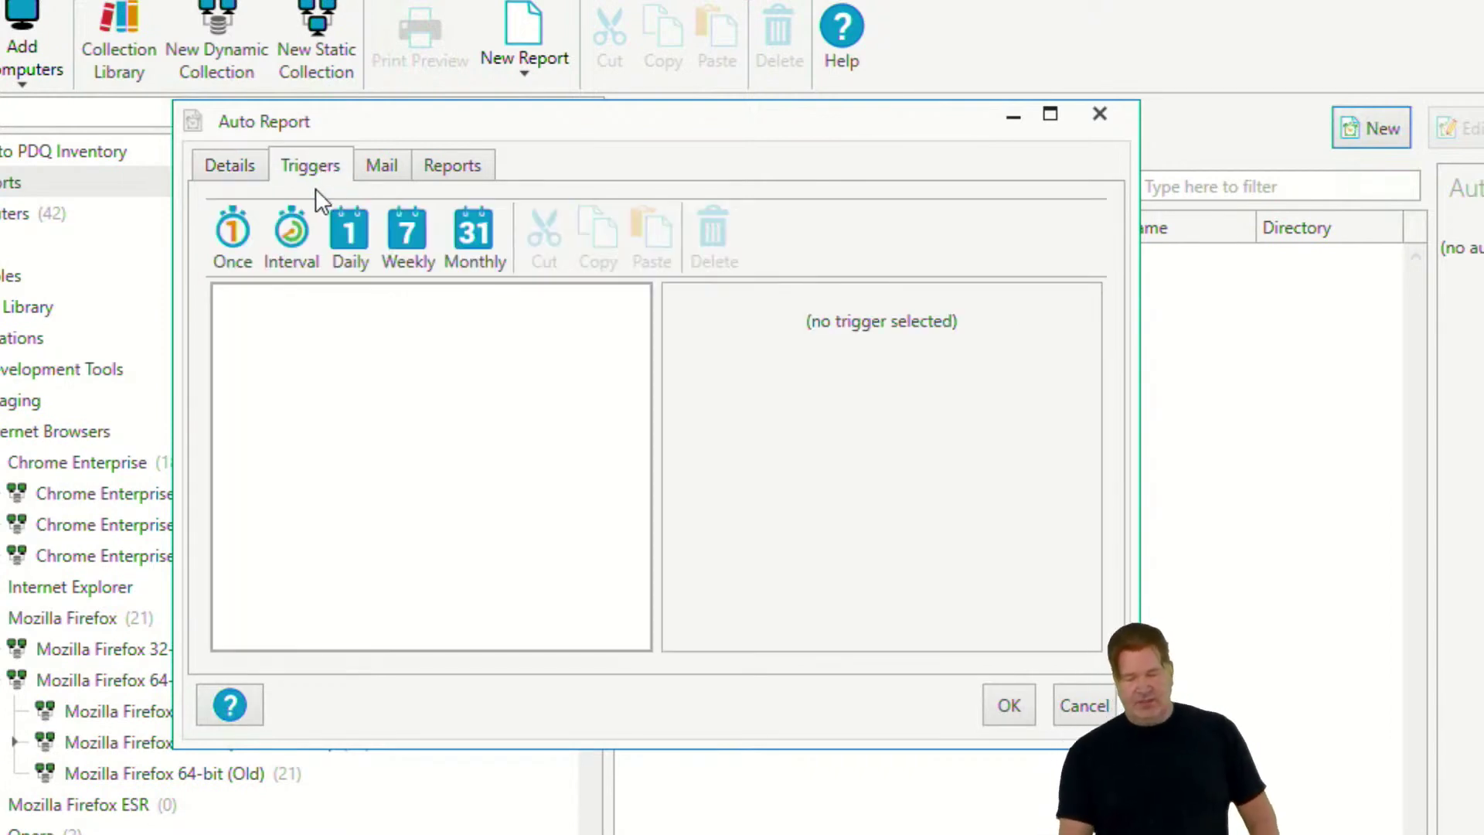
click(410, 224)
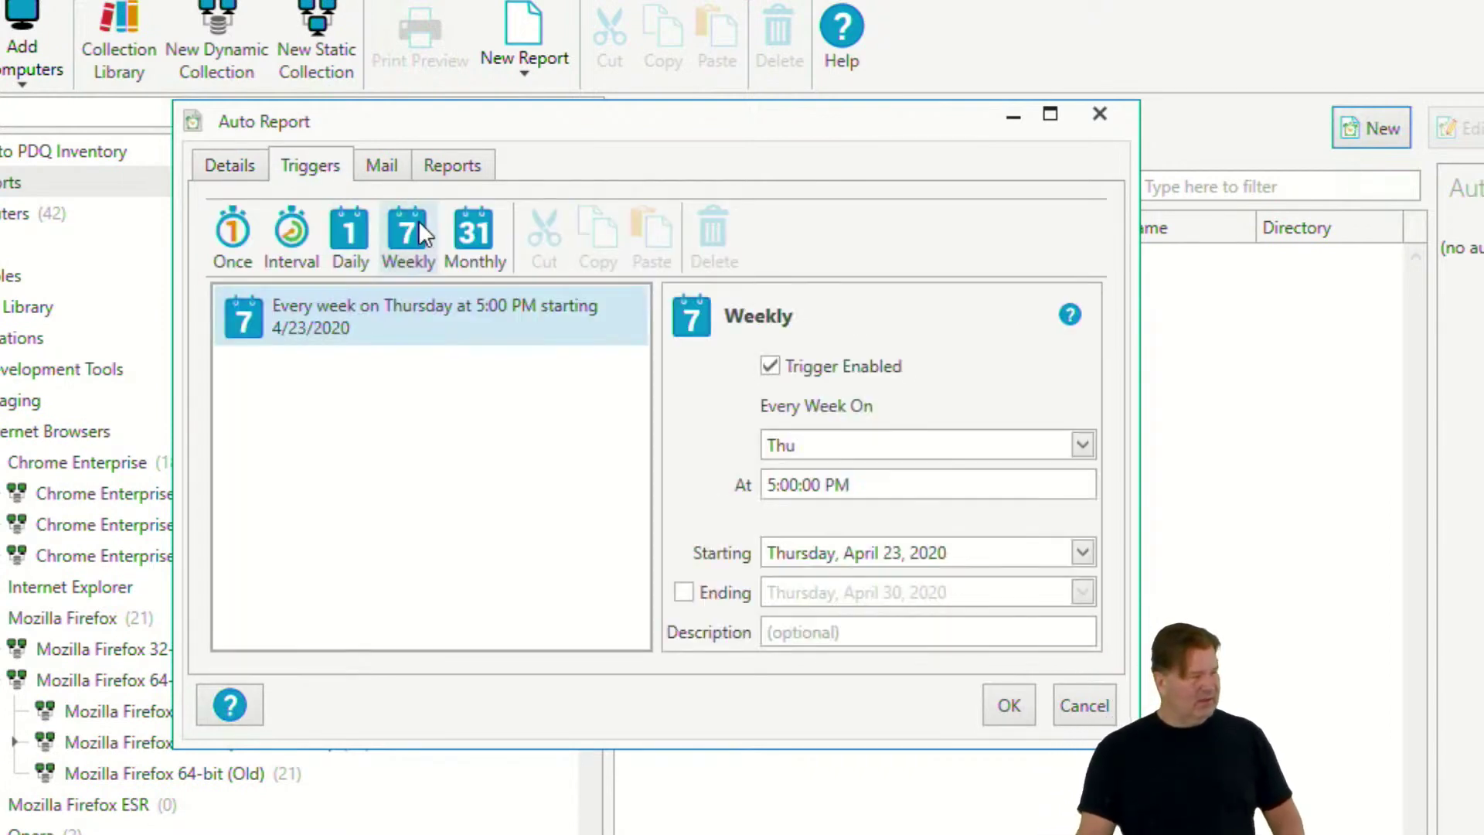
click(1082, 444)
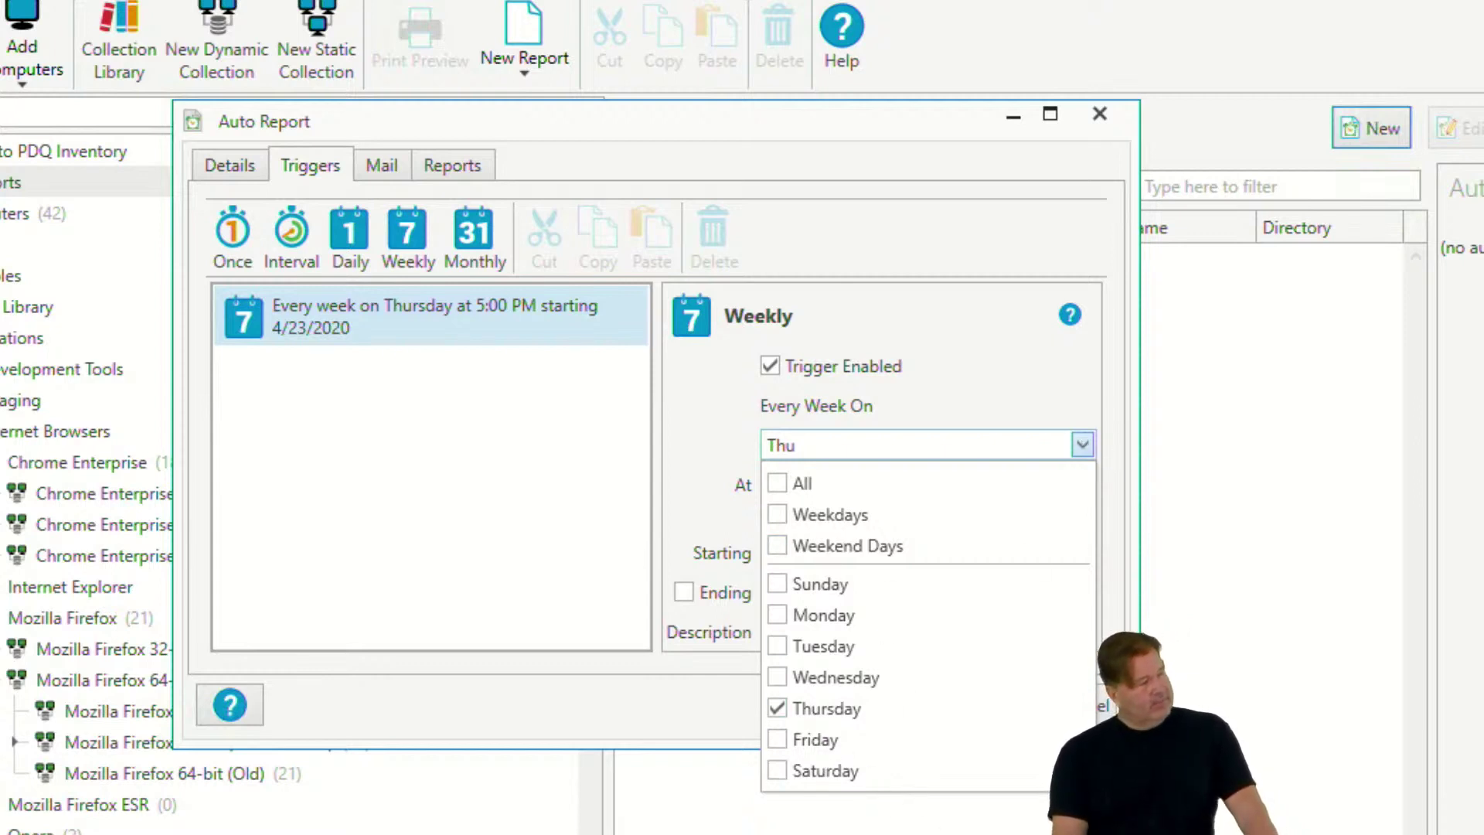
click(777, 708)
click(778, 616)
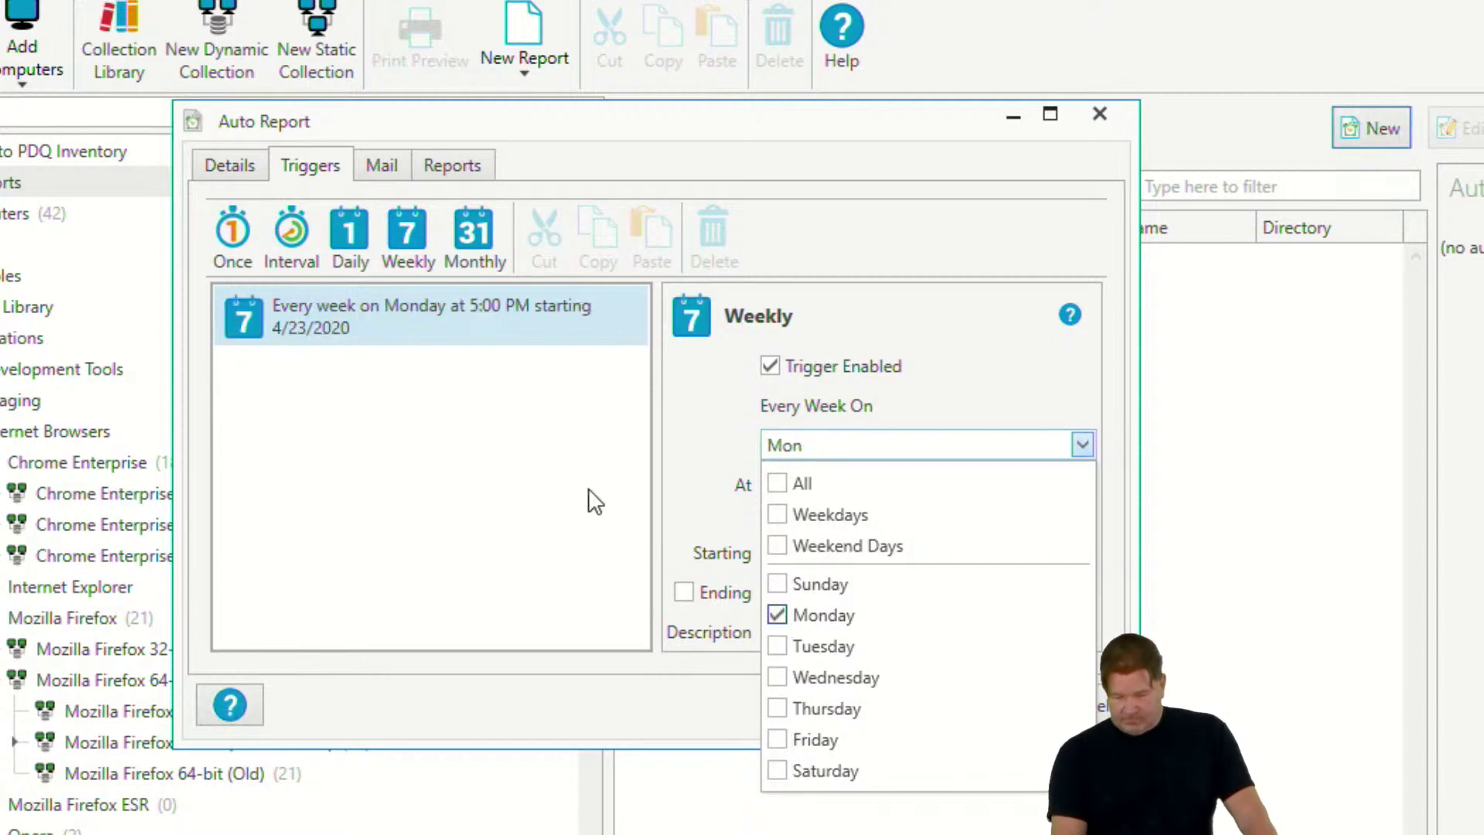
click(725, 527)
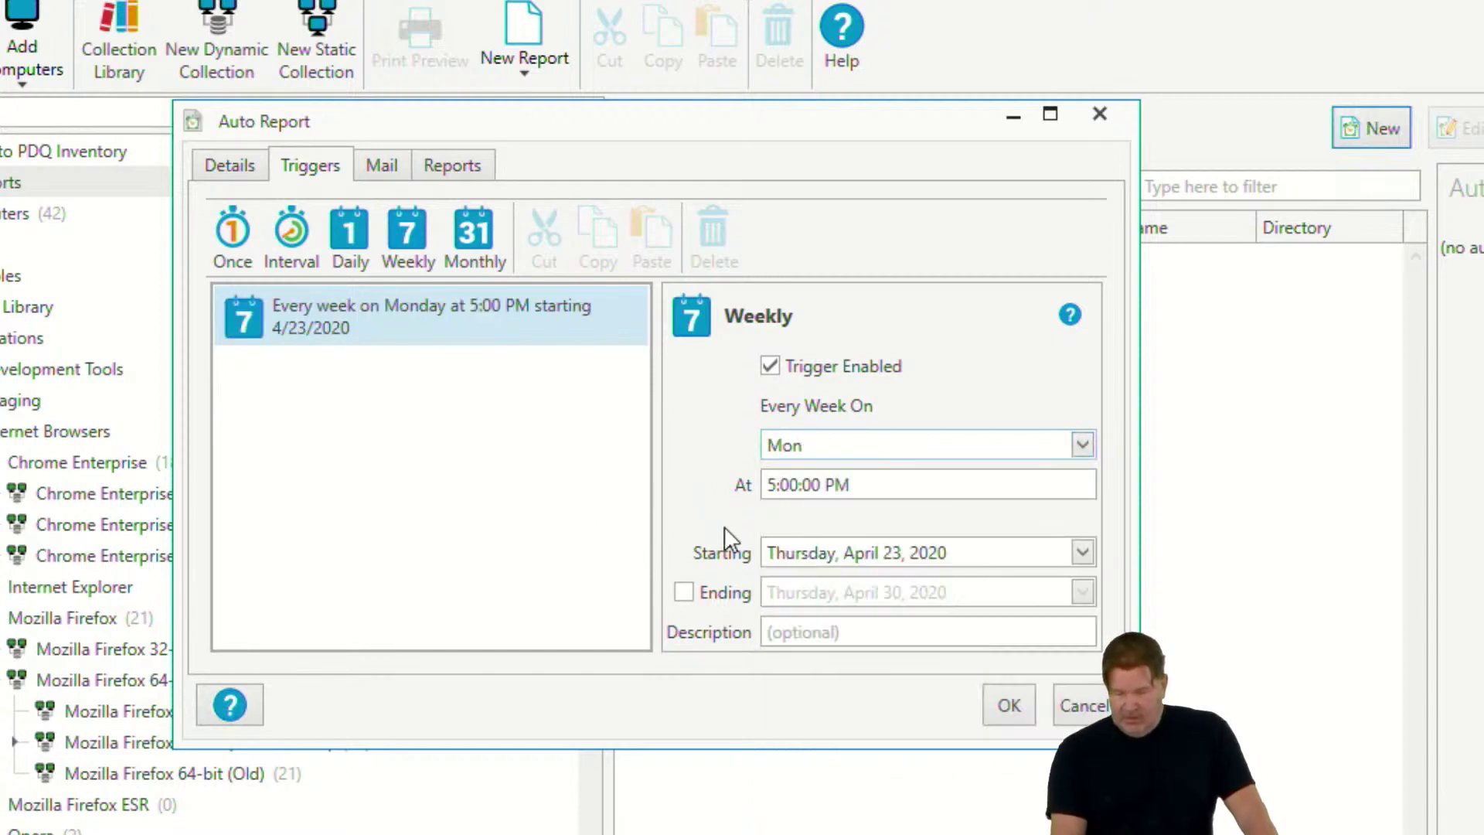
click(781, 491)
text(10)
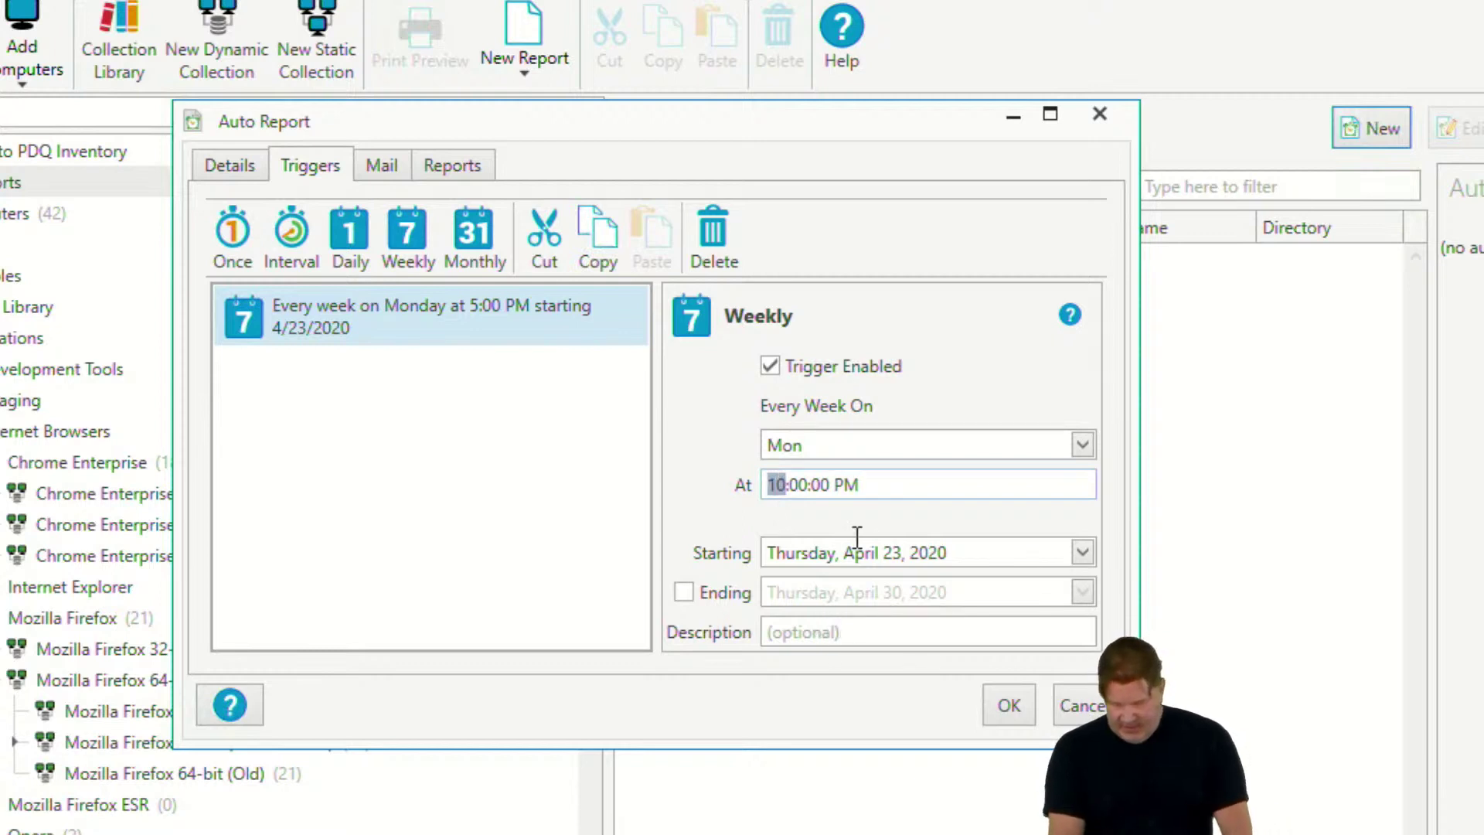
click(850, 485)
text(a)
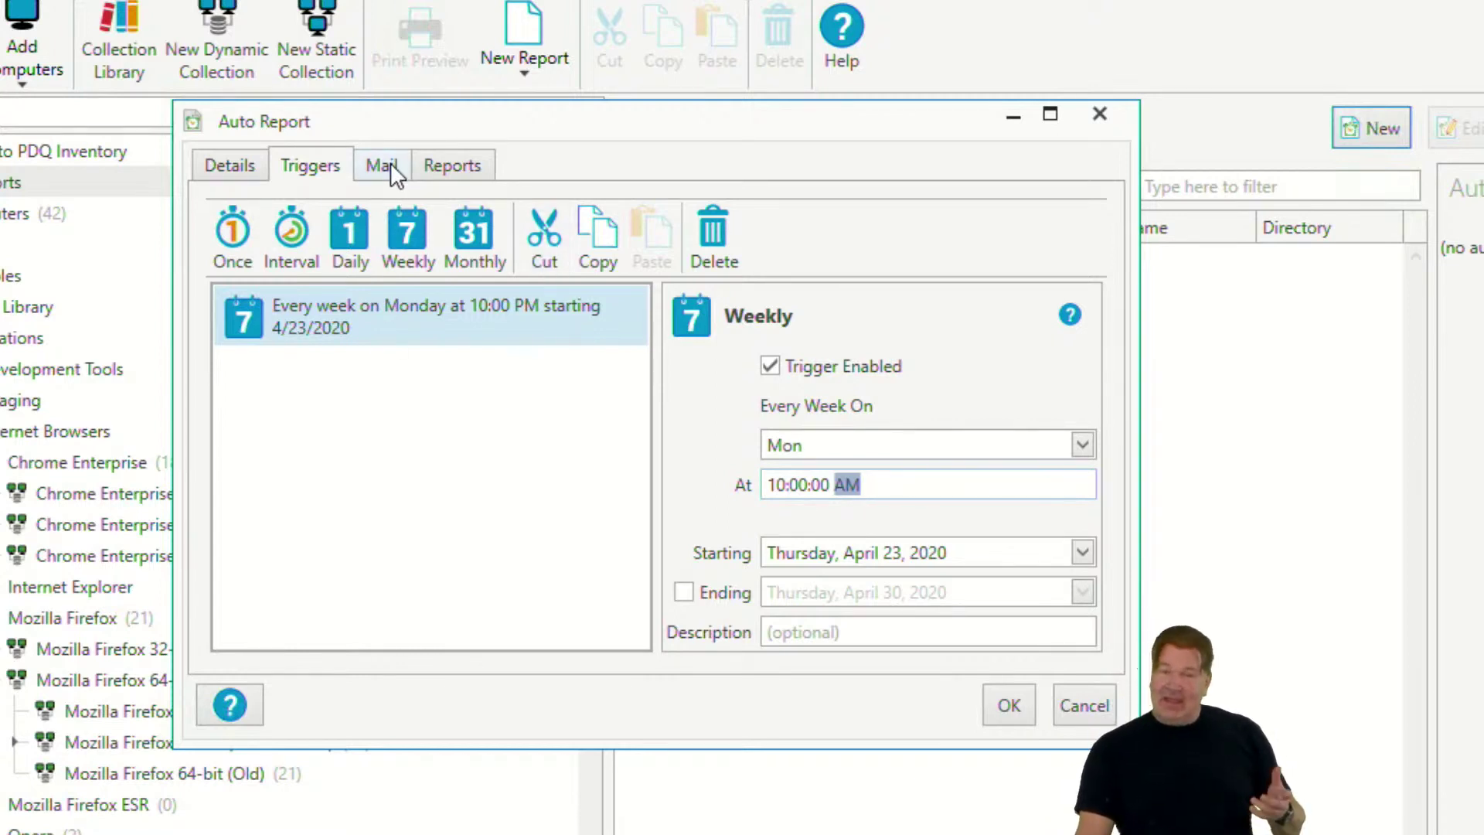
Step: Examine the Mail Server preferences needed for emailing reports and close the preferences
key(Escape)
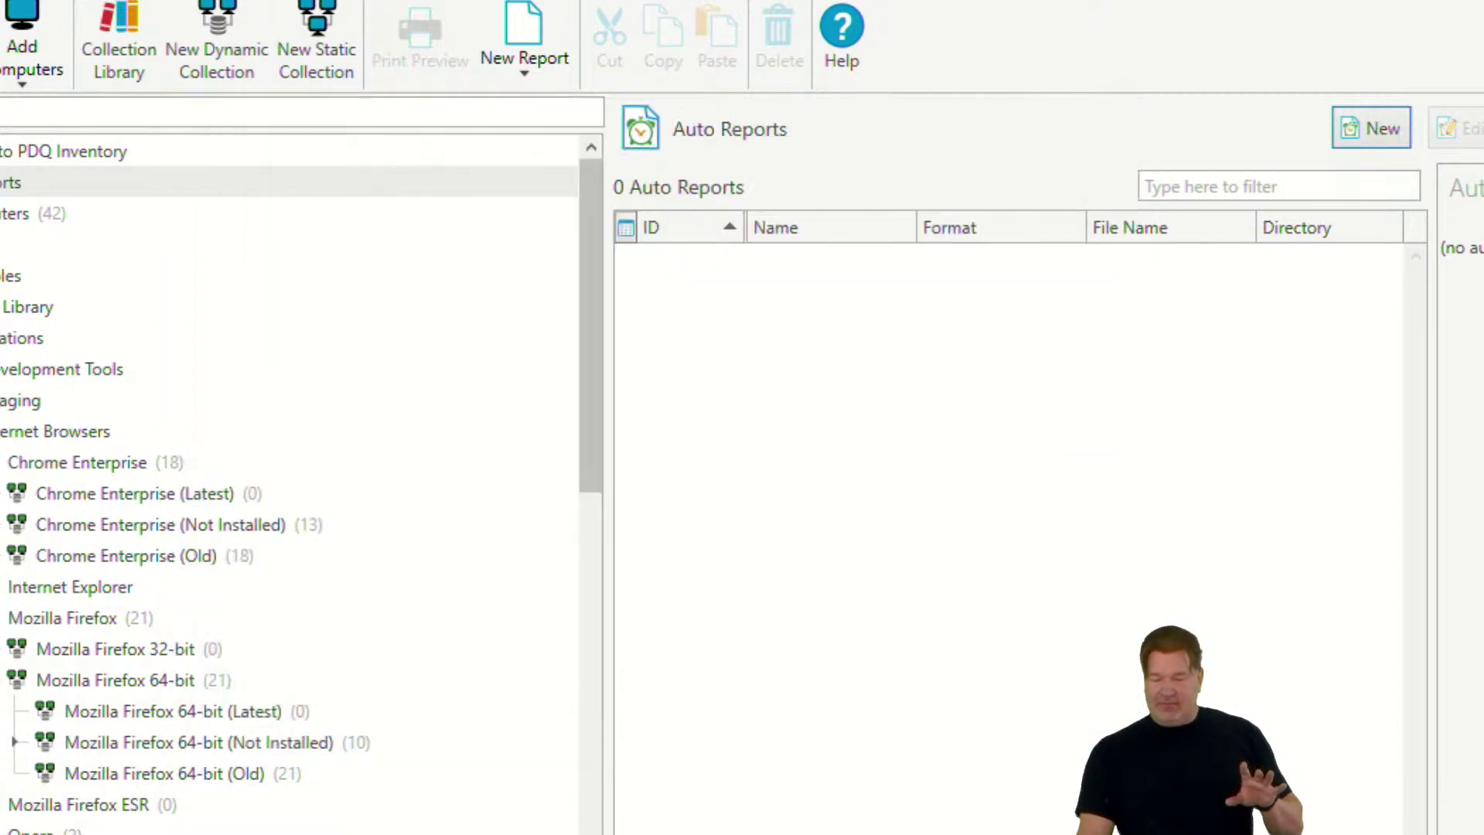
click(101, 0)
click(180, 270)
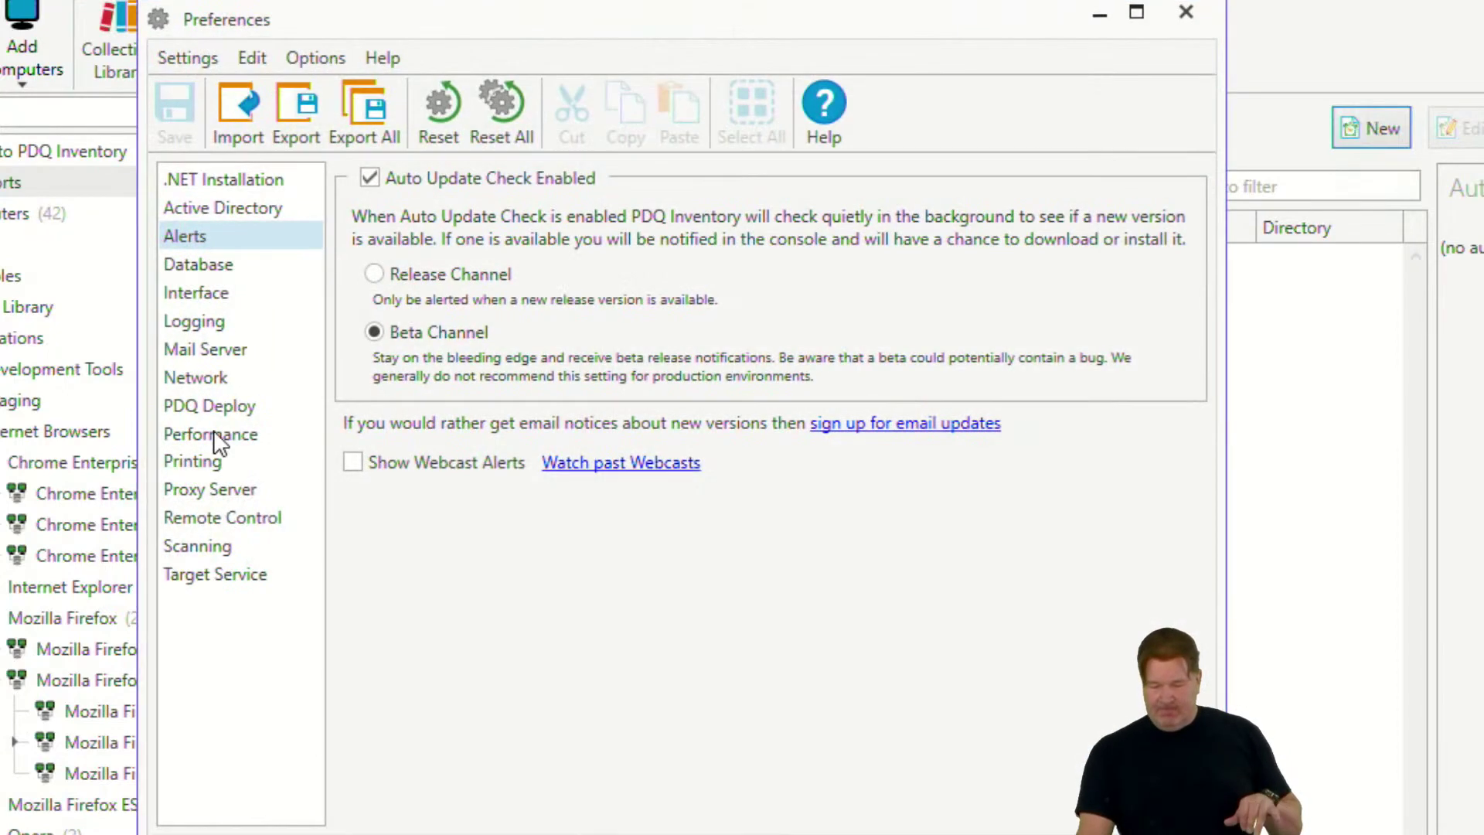
click(199, 348)
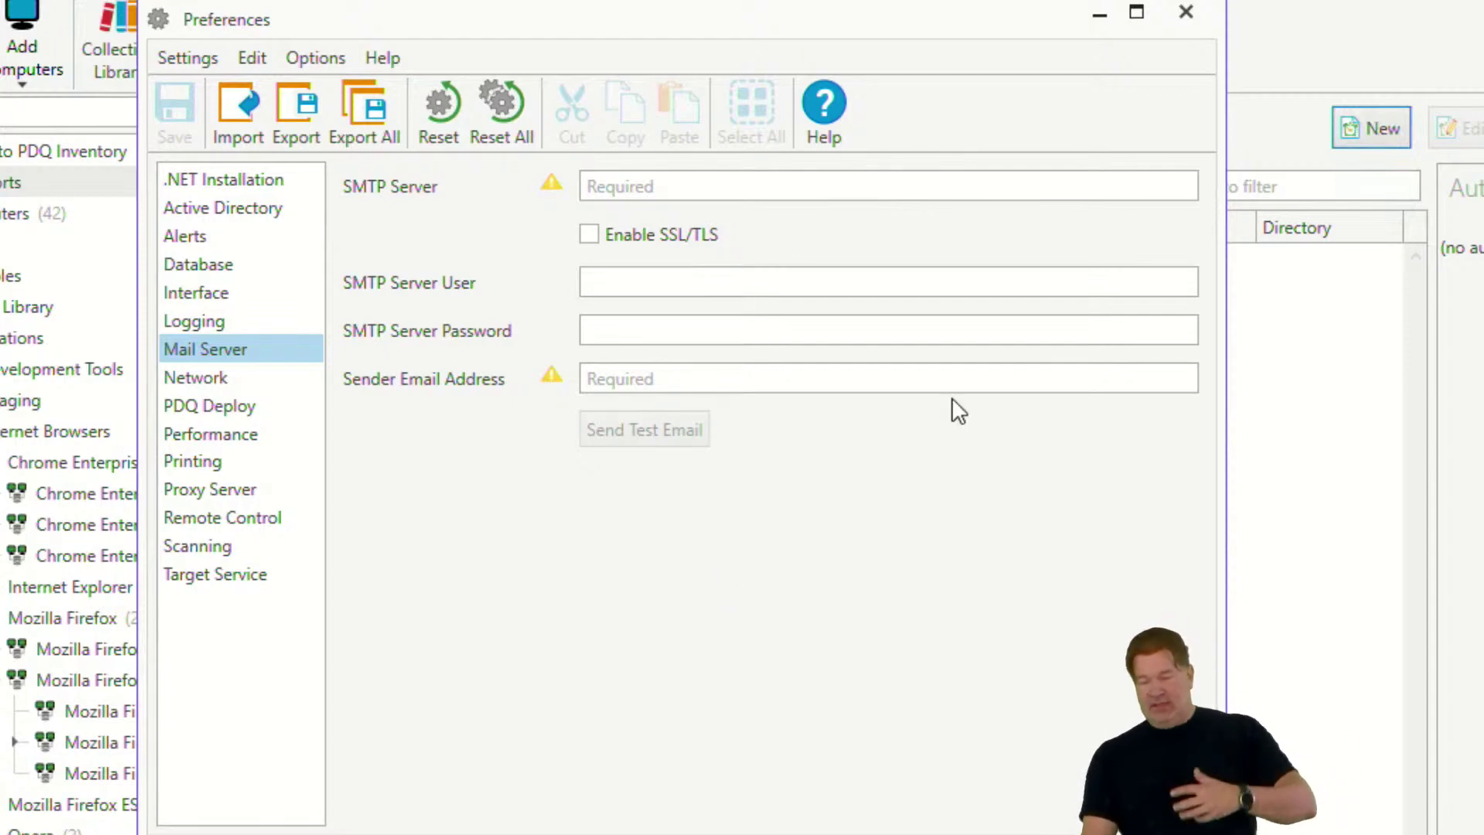
click(1186, 12)
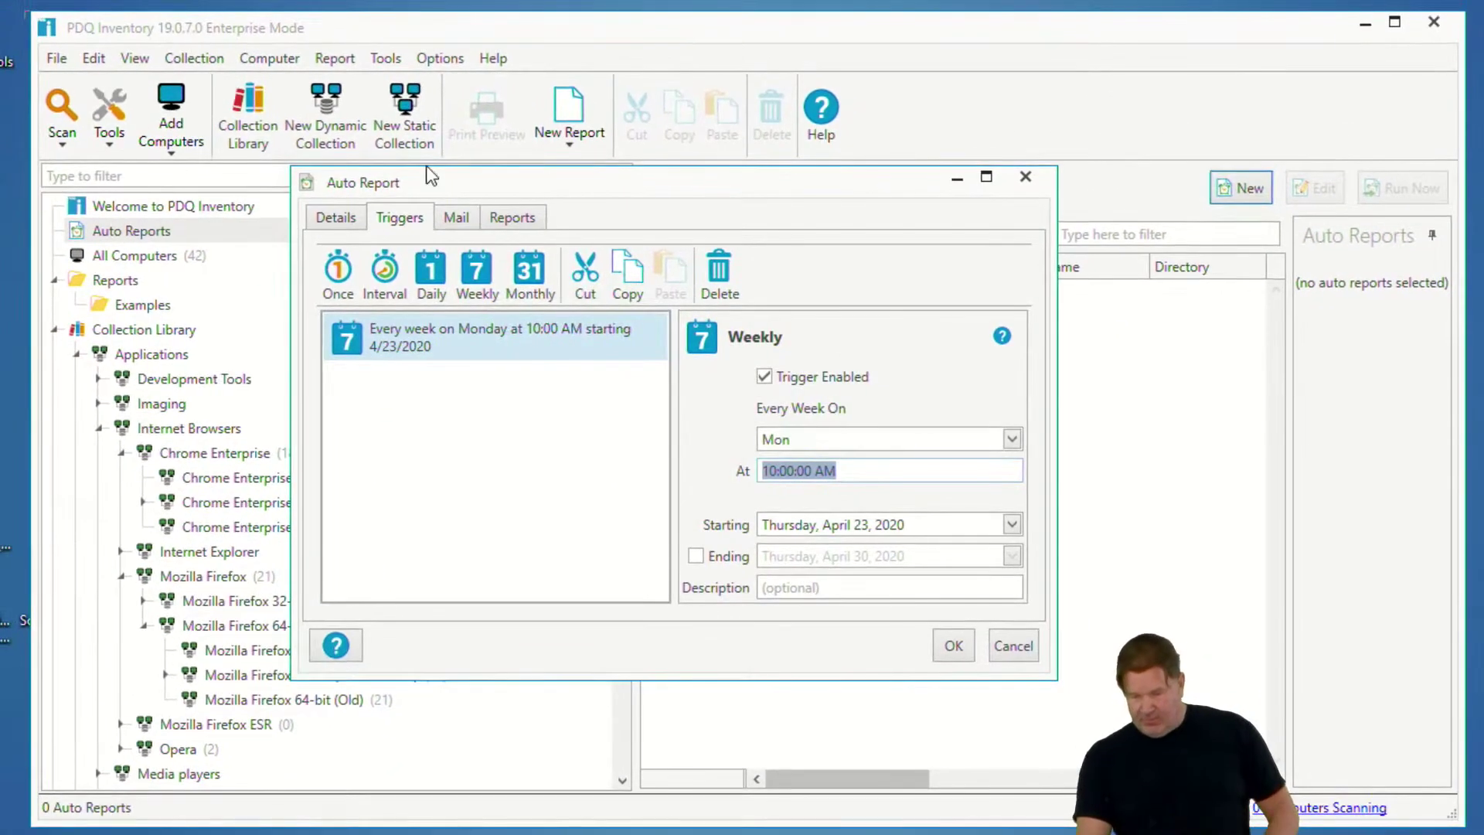
Step: Review the auto report's mail settings, attach the Old Apps report and save the auto report
click(456, 218)
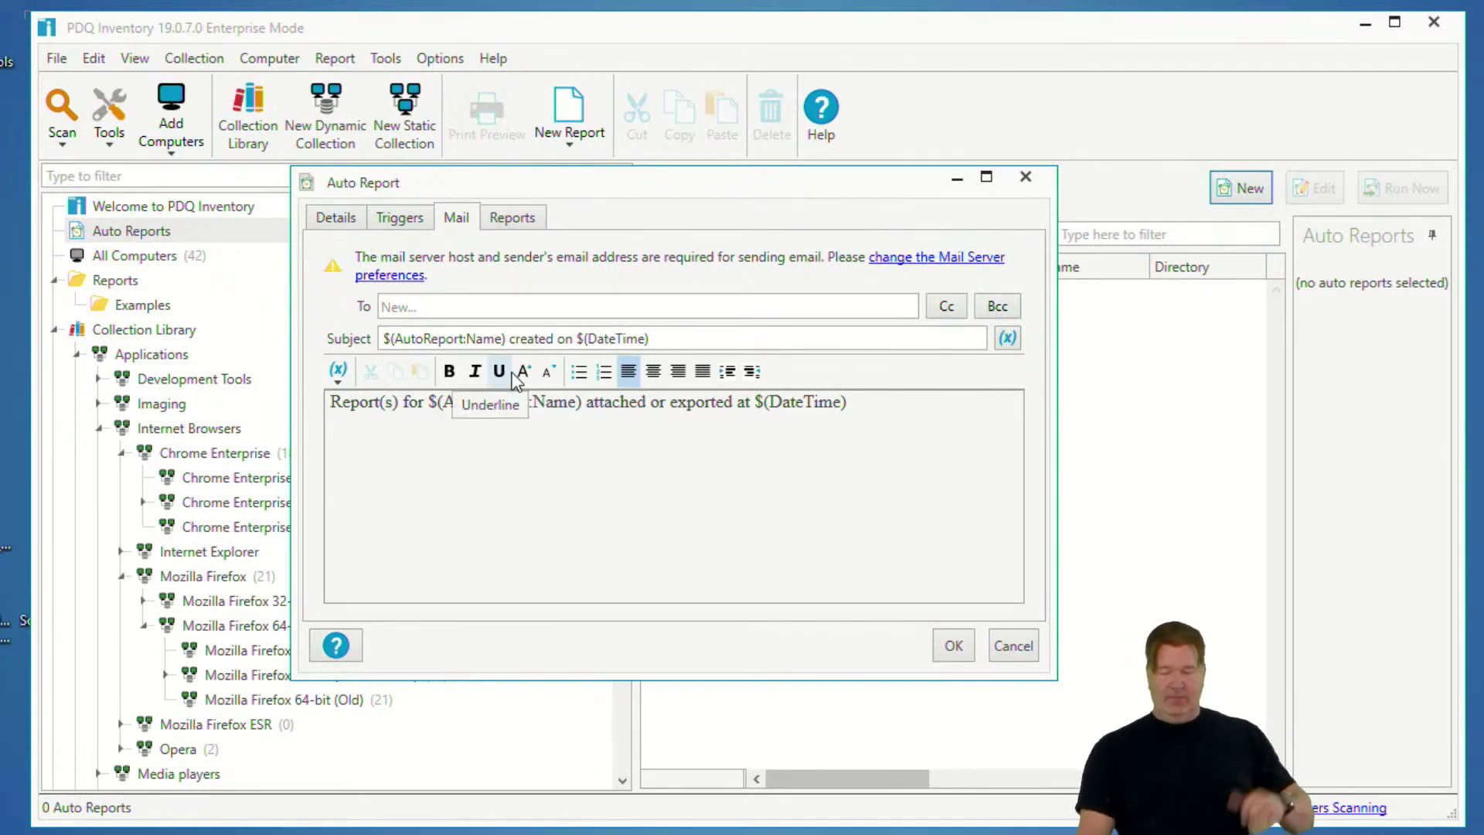
click(507, 219)
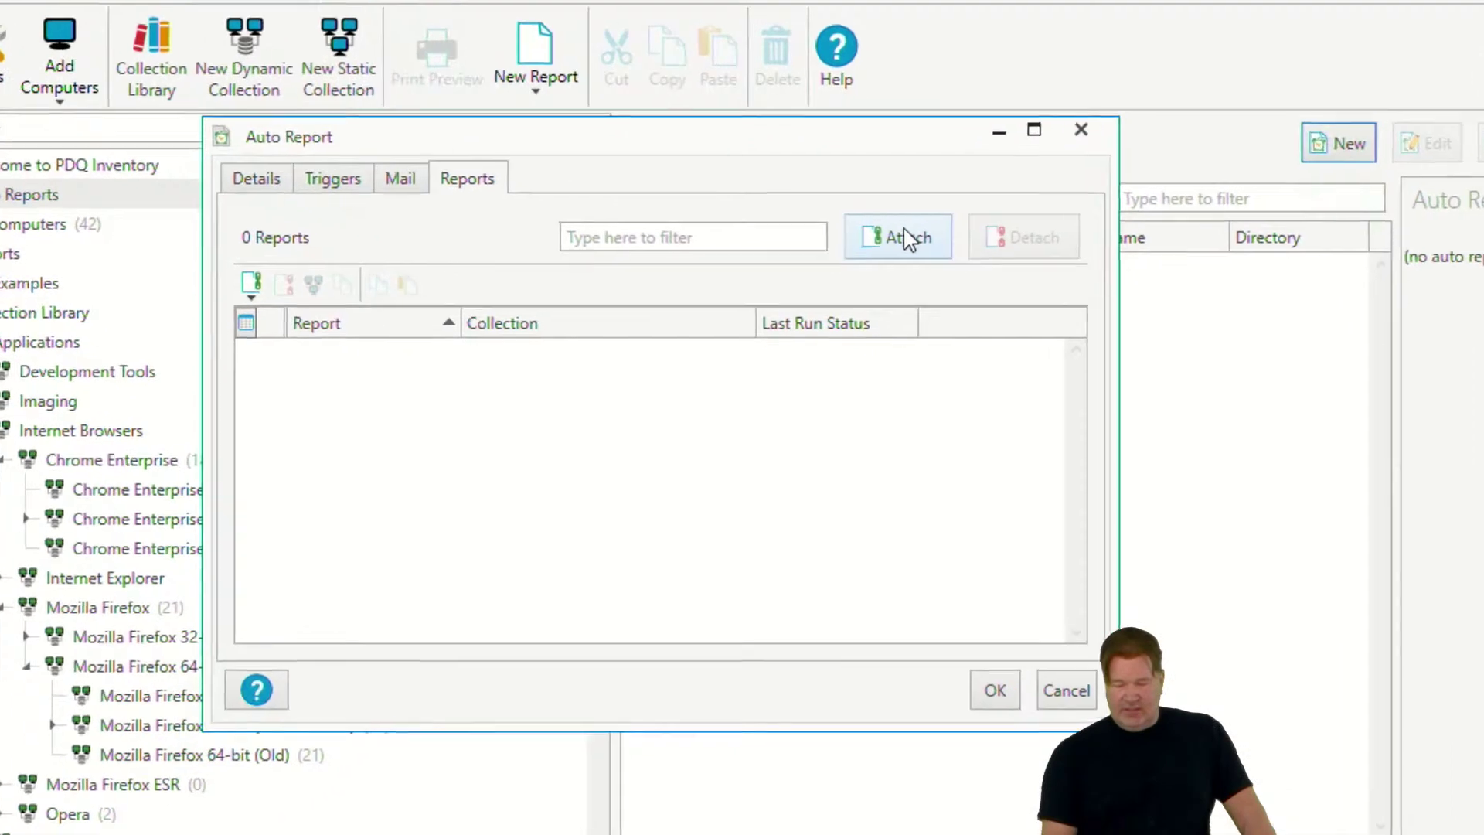
click(872, 266)
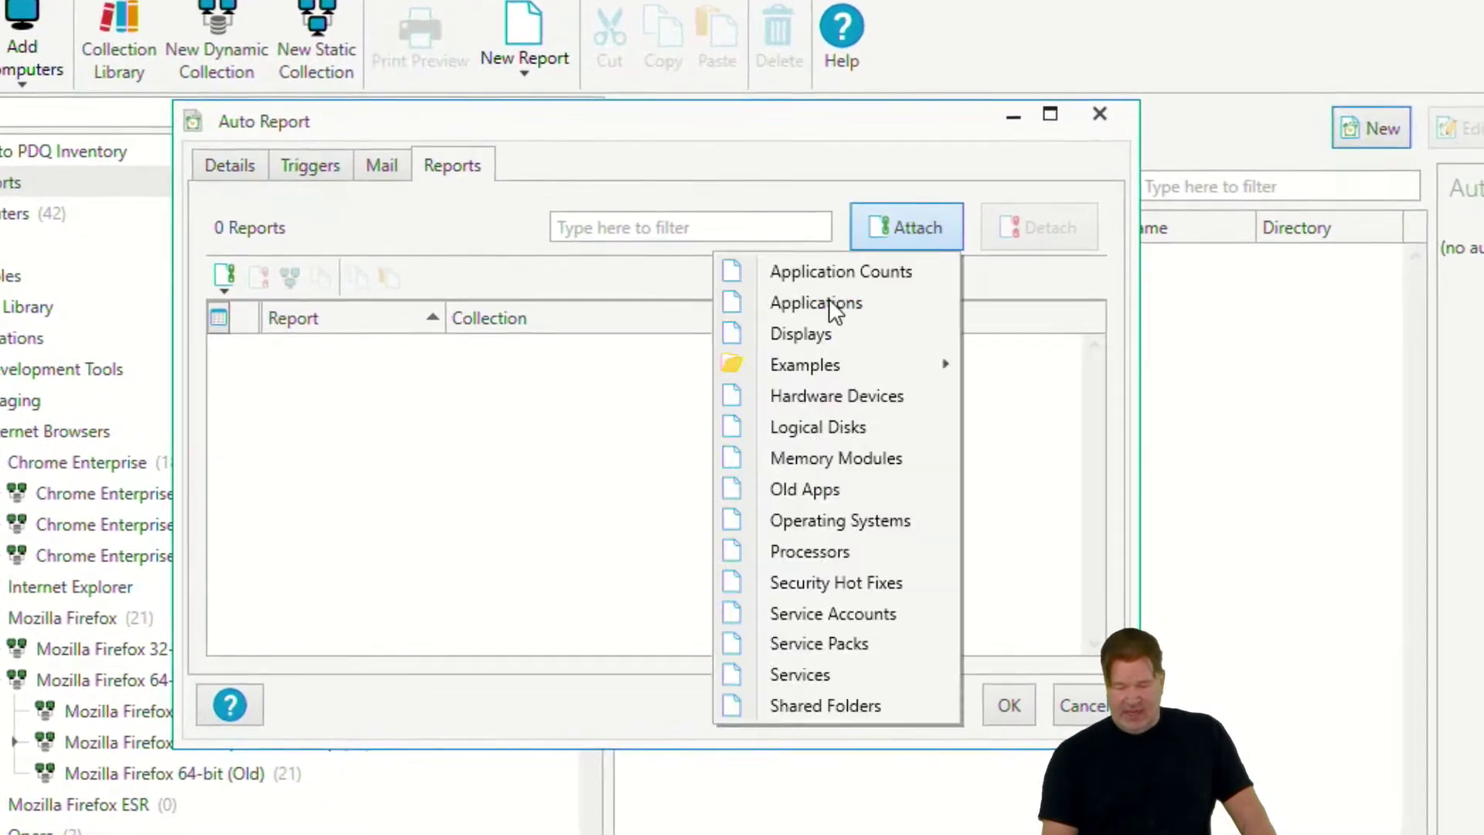
click(828, 487)
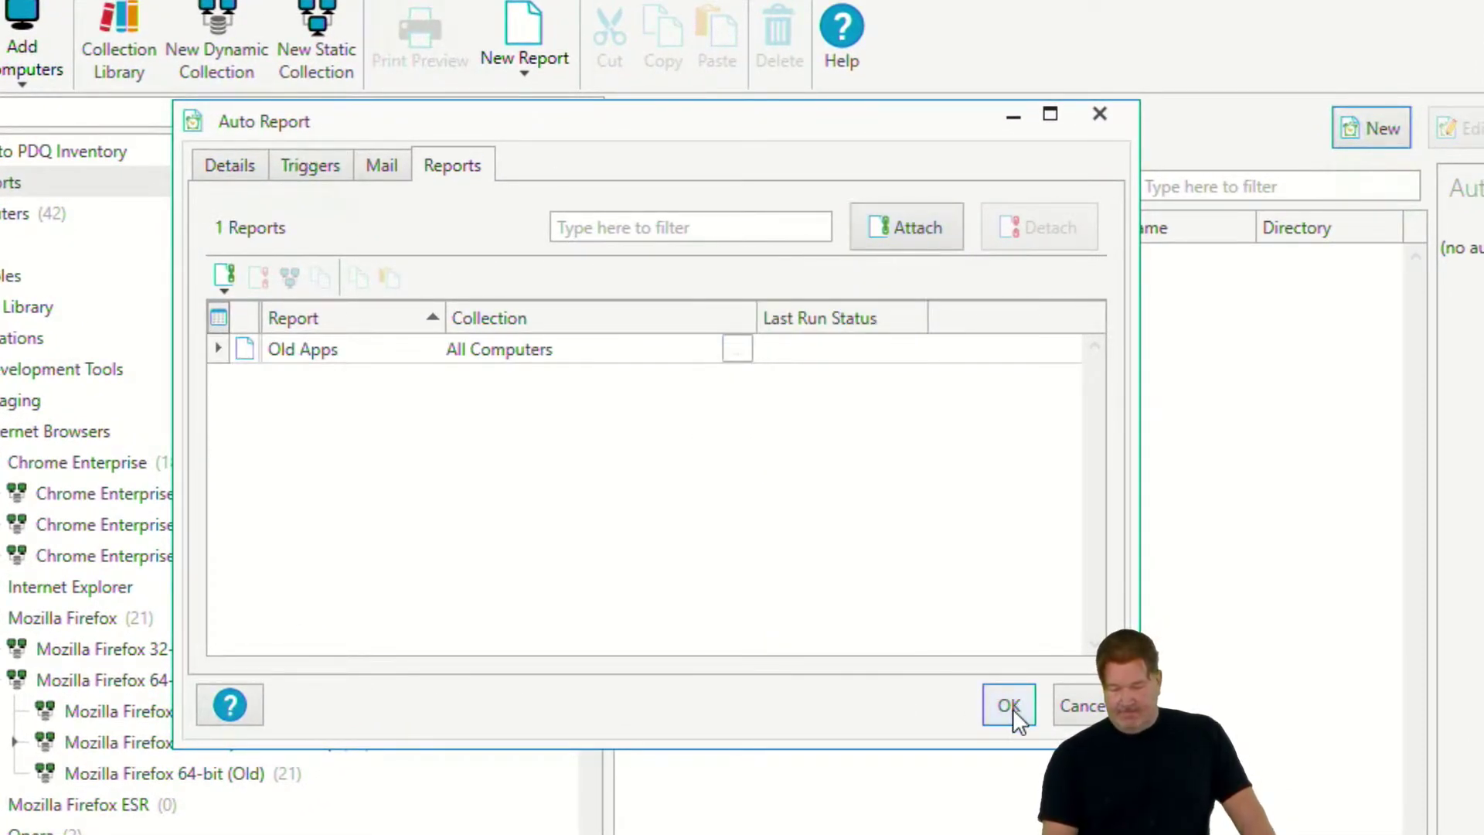
click(1013, 707)
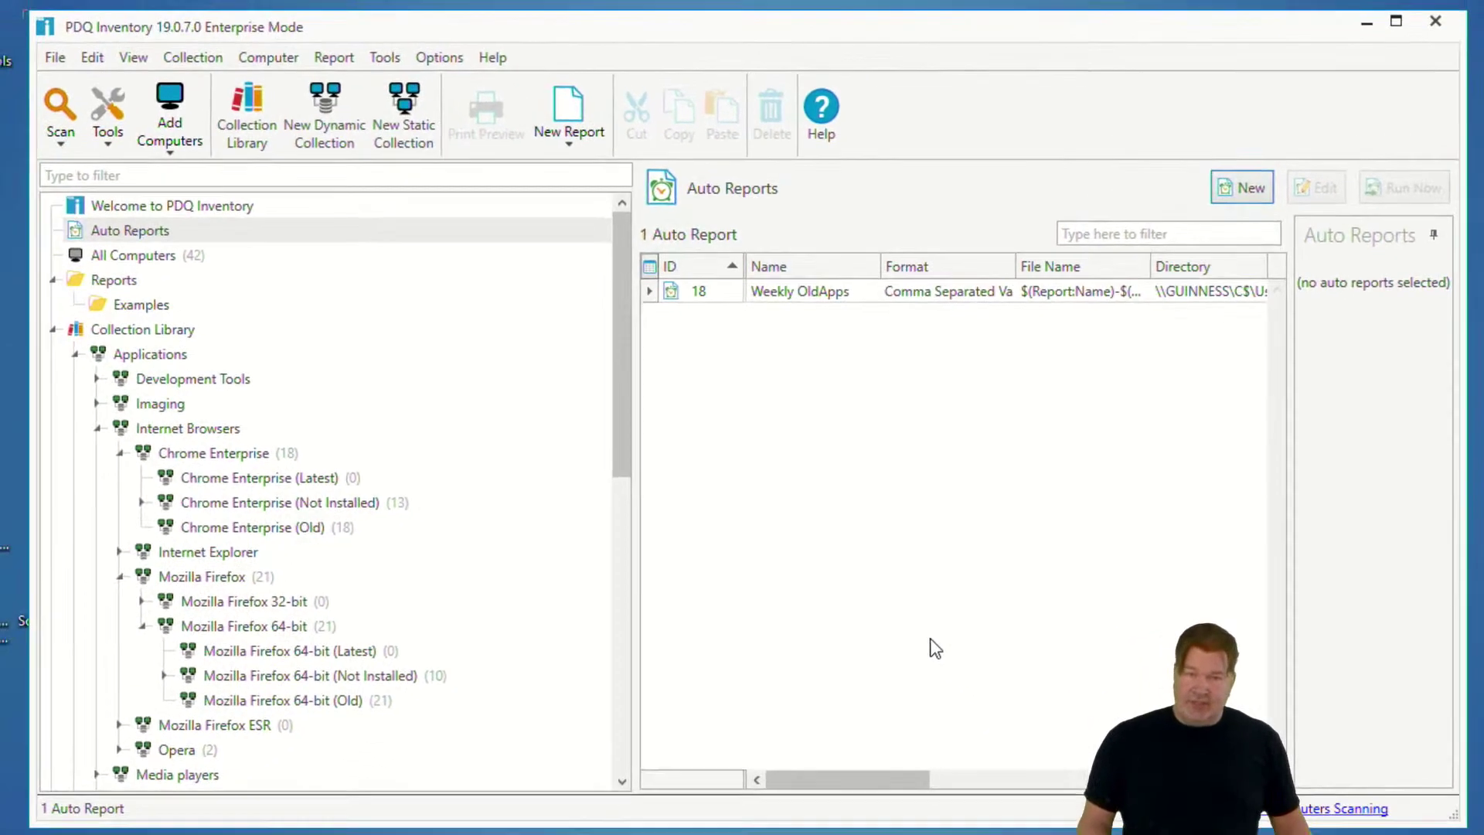
Step: Run the Weekly OldApps auto report immediately, view the exported Old Apps-4_23_2020.csv file from the desktop and close it
right_click(765, 293)
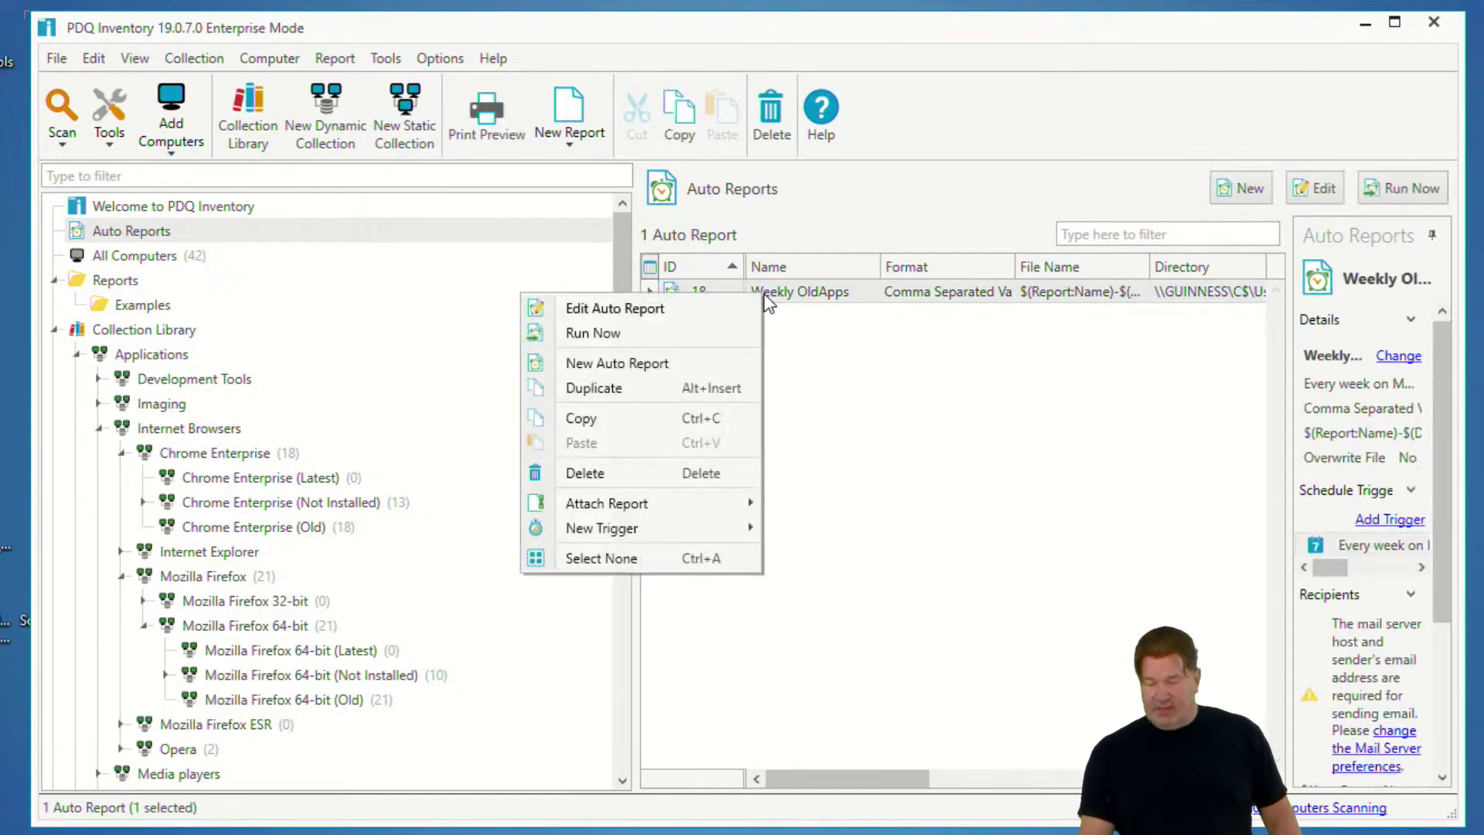
click(655, 340)
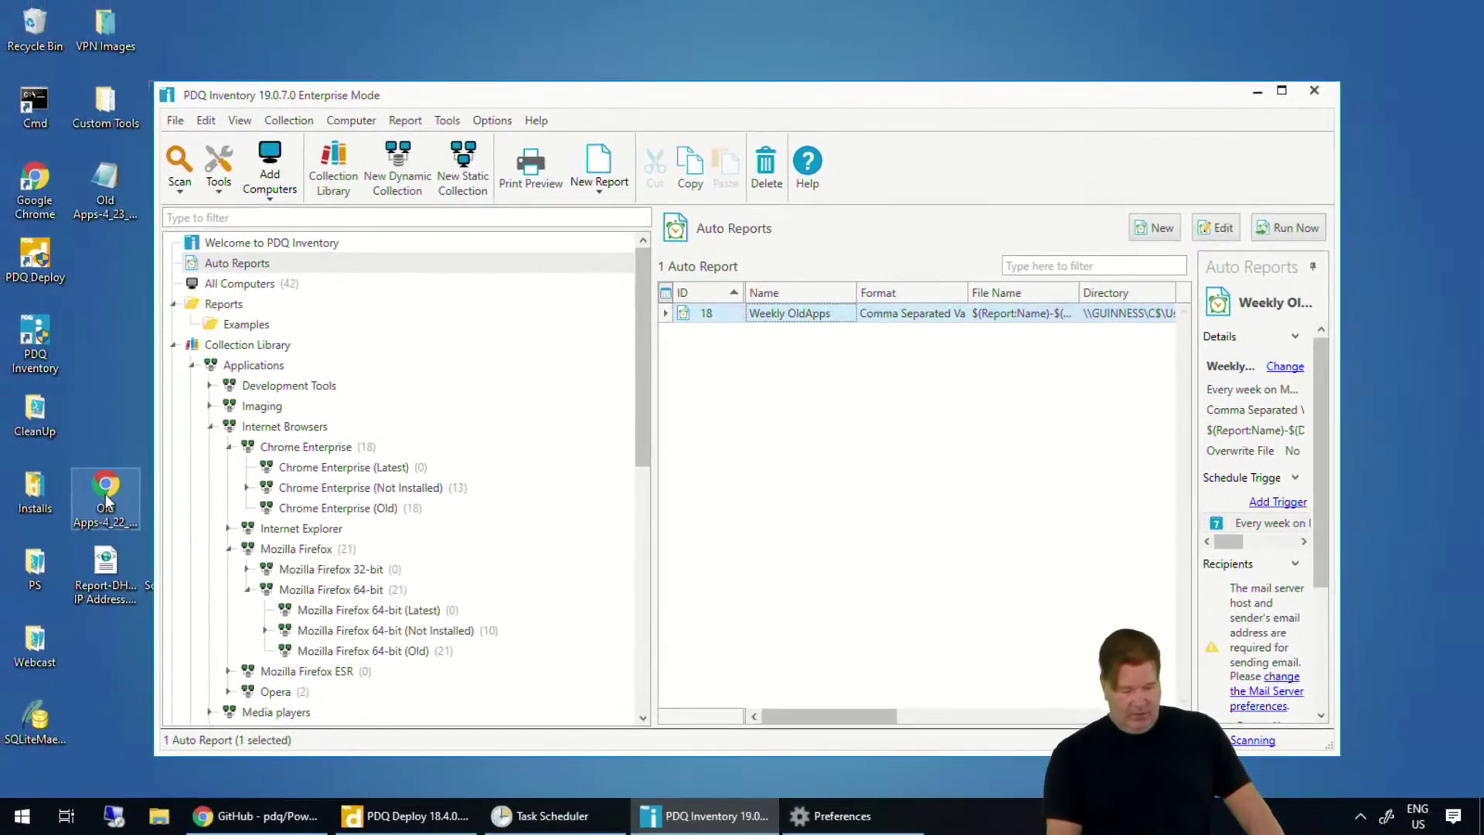
click(100, 674)
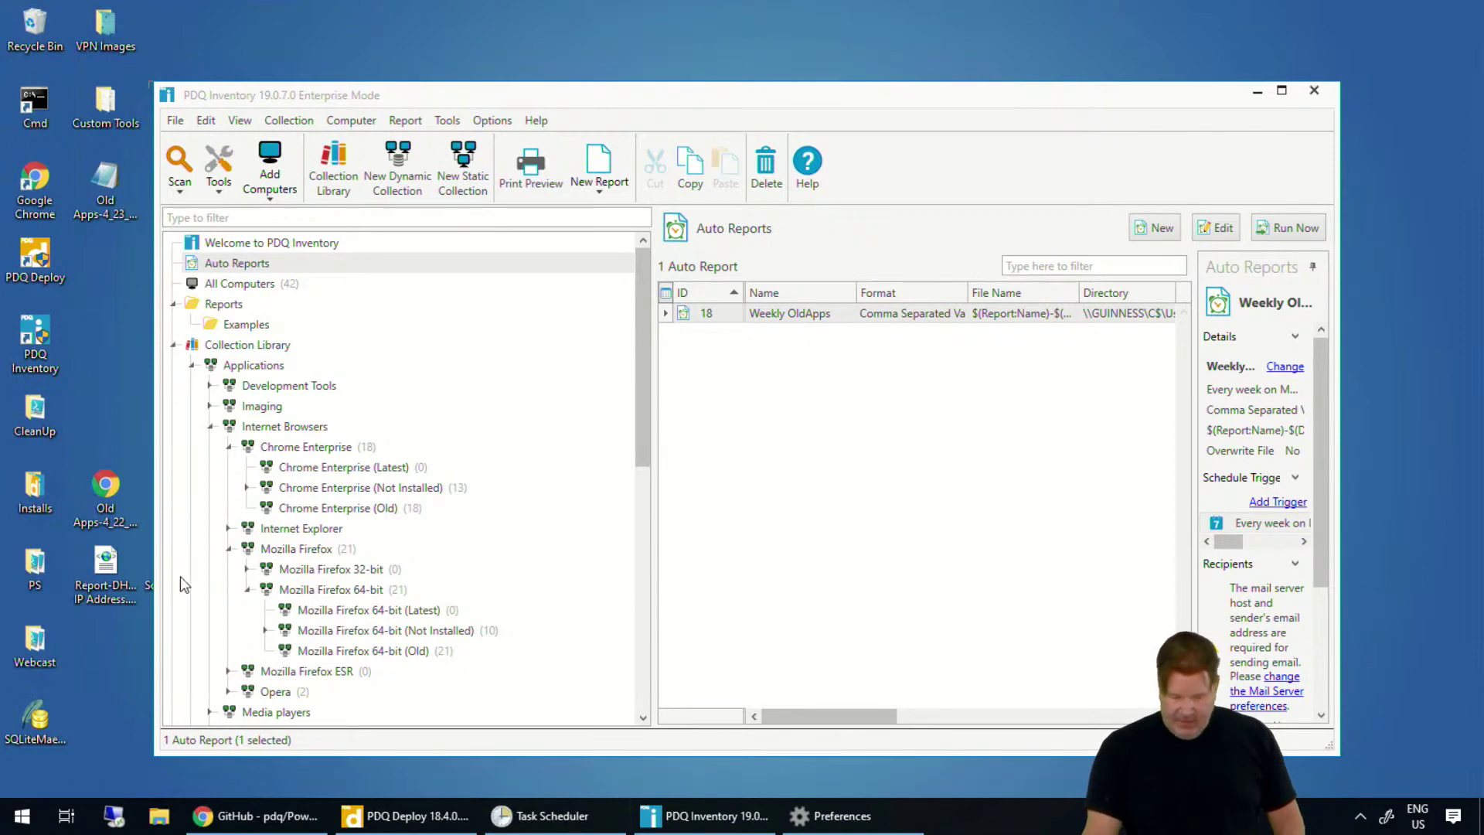
click(104, 203)
click(104, 202)
key(Escape)
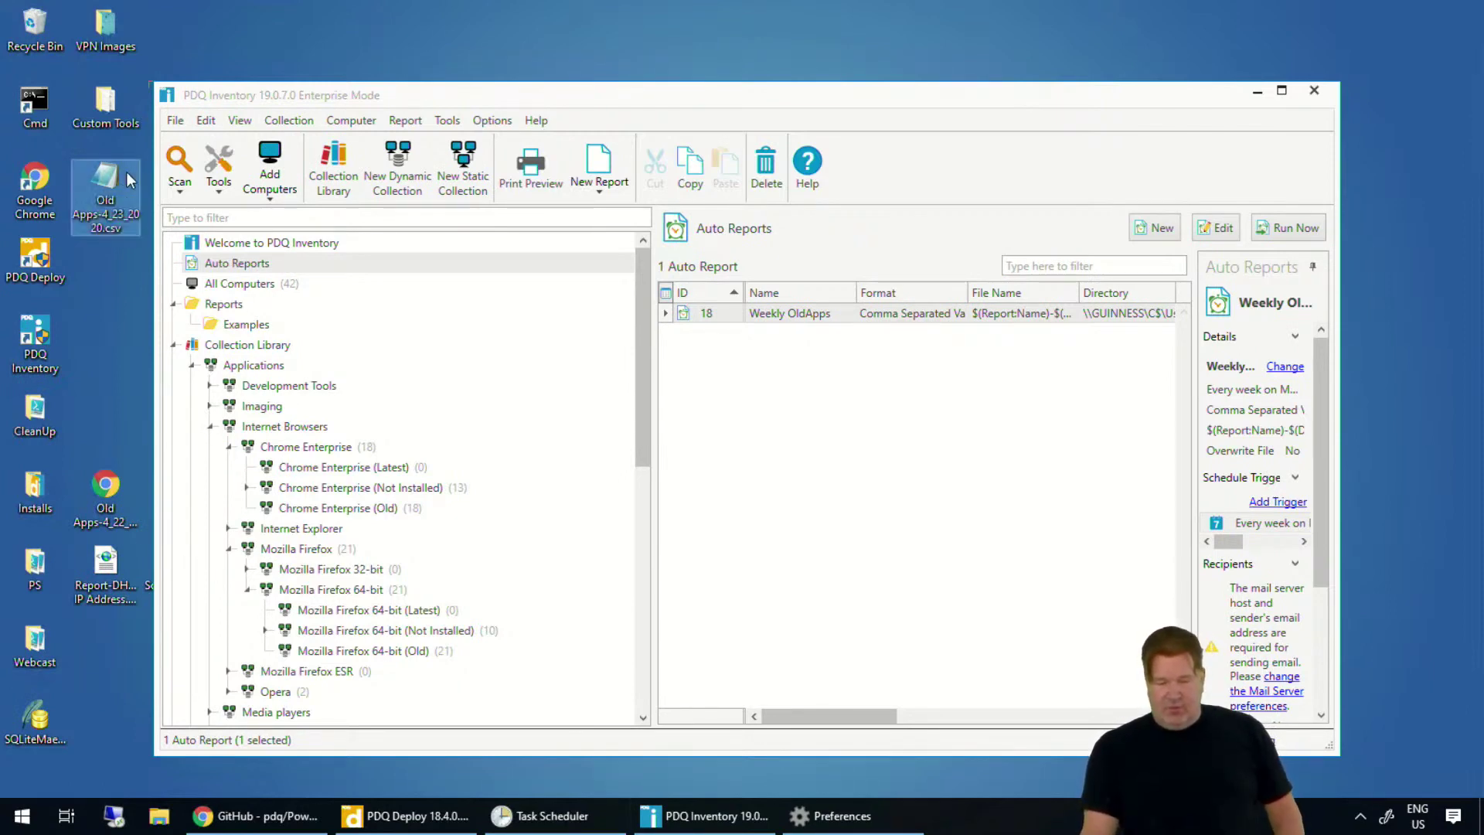
double_click(120, 178)
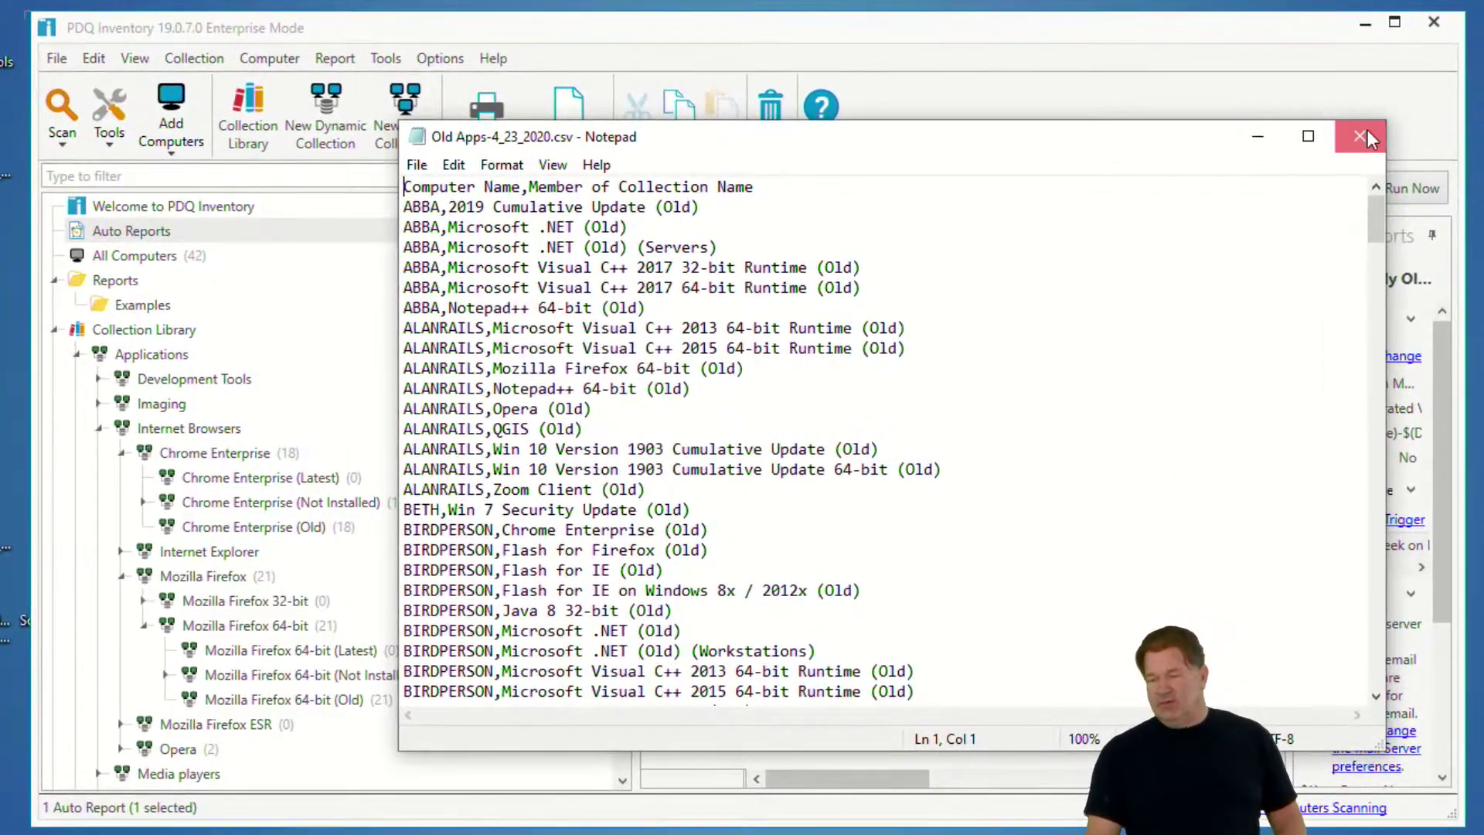
click(1365, 133)
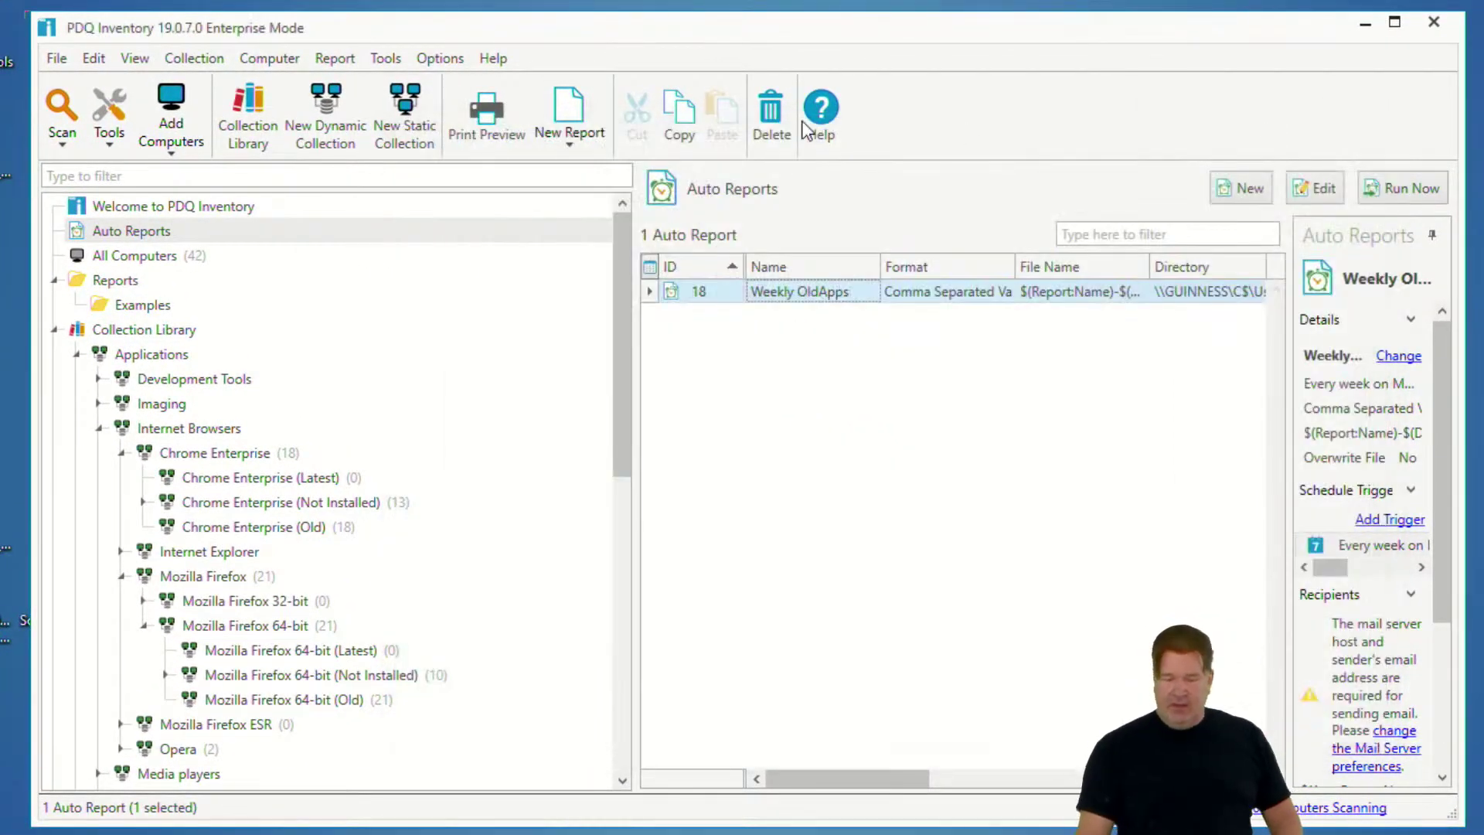
Step: Examine the Registry scanner's hive and include pattern in the Misc. Registry scan profile, and close the scan profiles without changing them
click(448, 59)
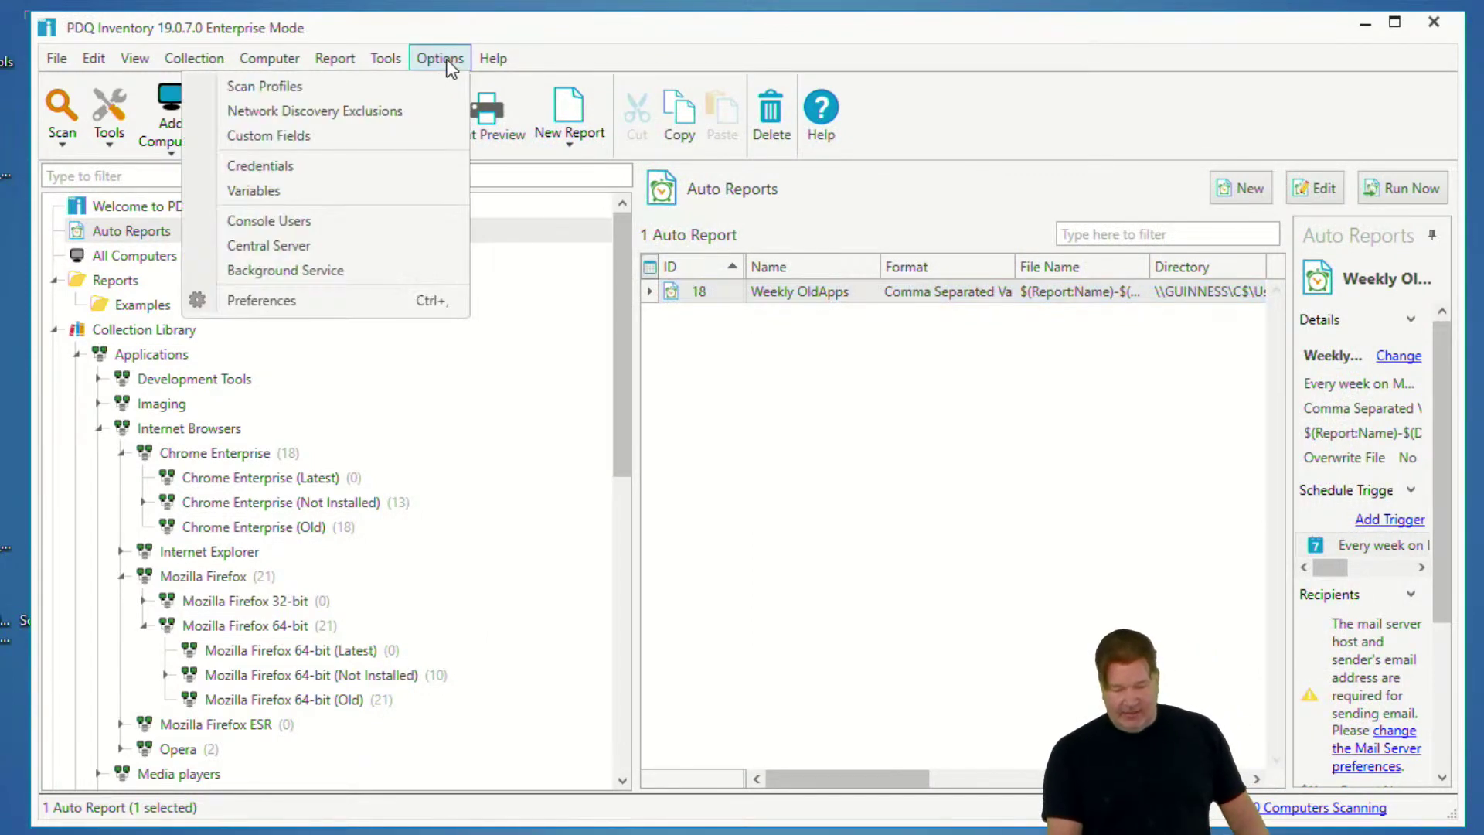
mouse_move(385, 60)
mouse_move(441, 60)
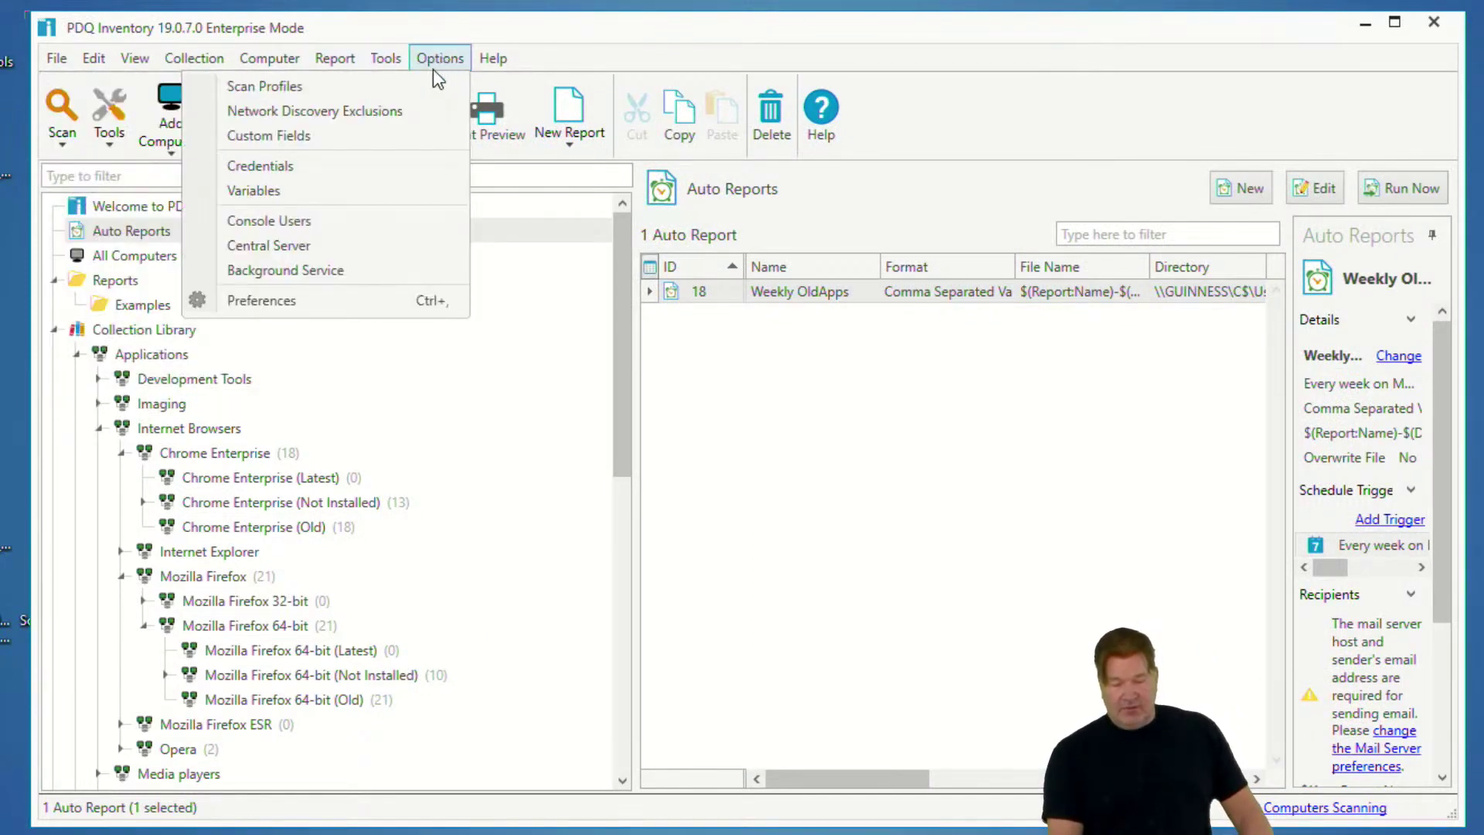
click(414, 86)
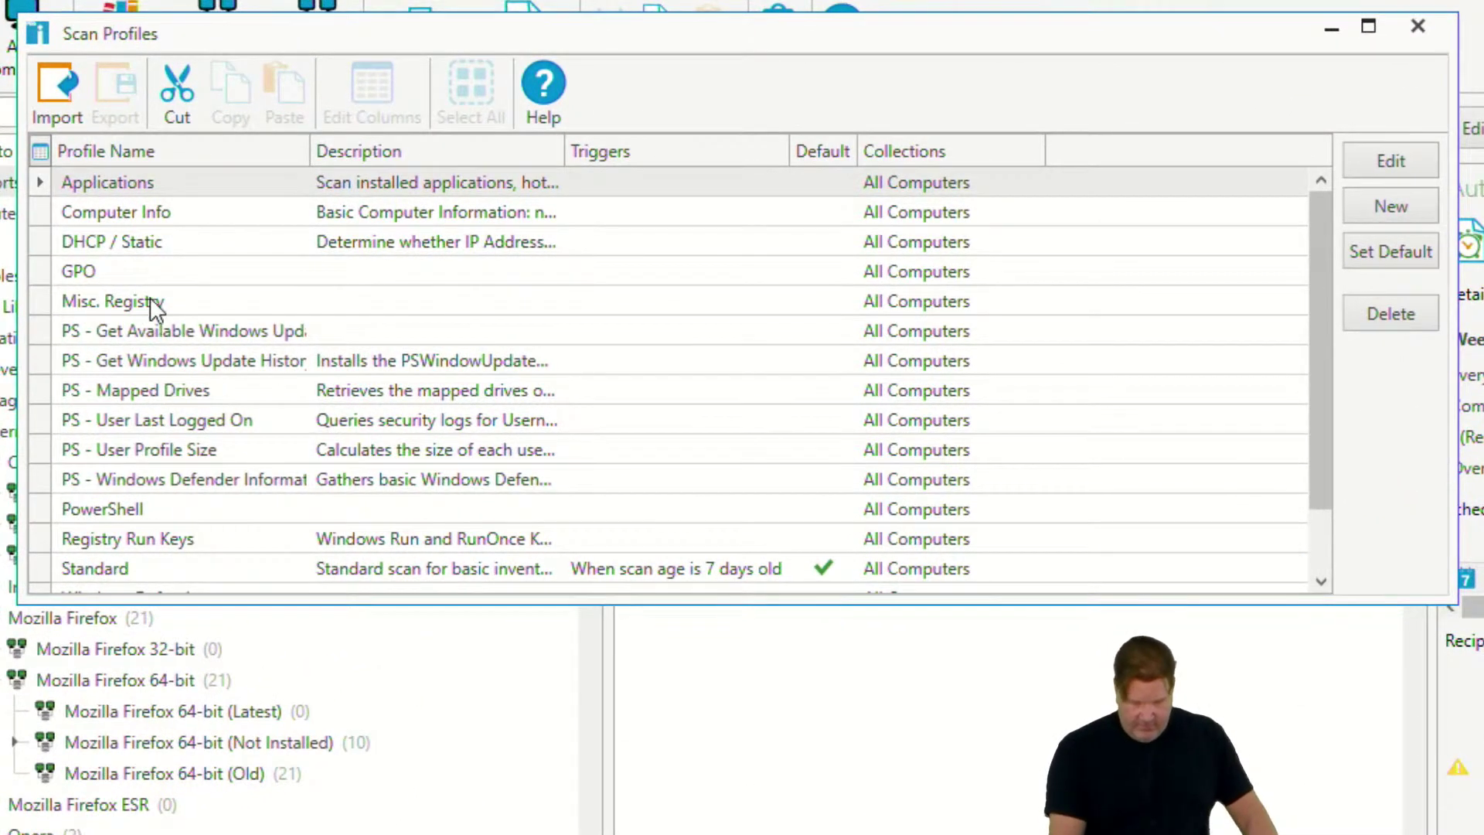
click(153, 304)
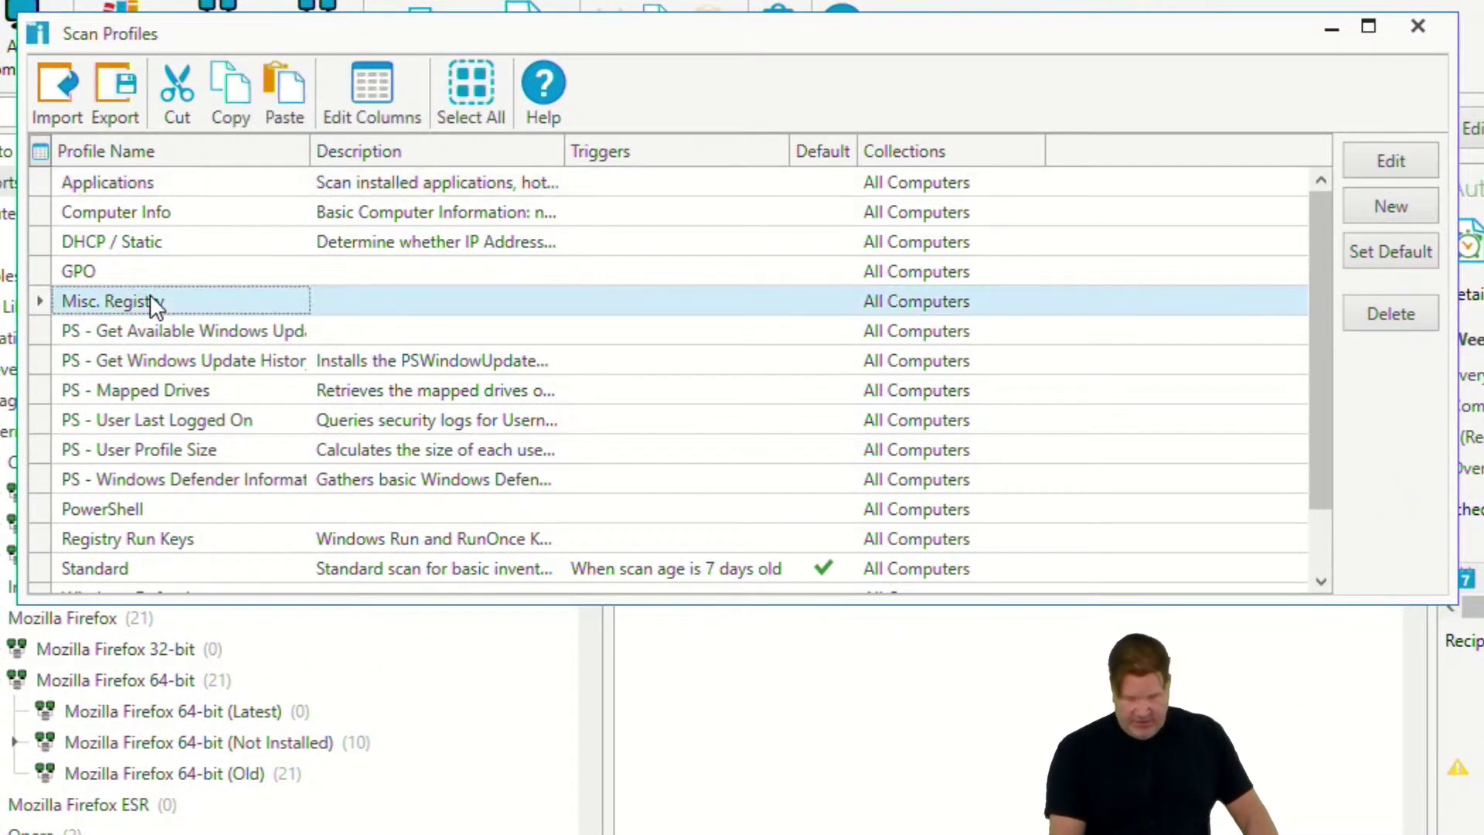
double_click(147, 304)
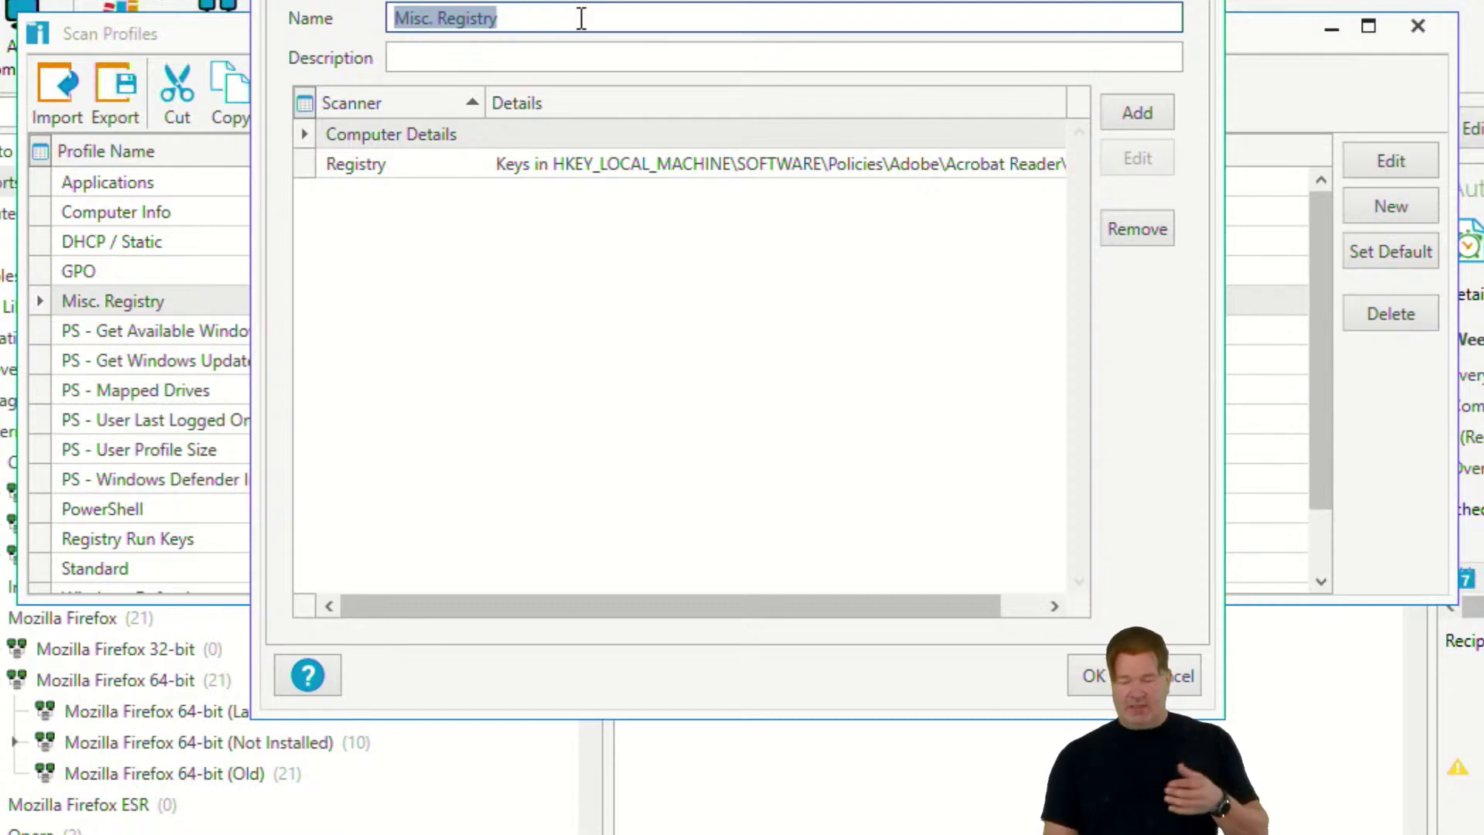
click(374, 138)
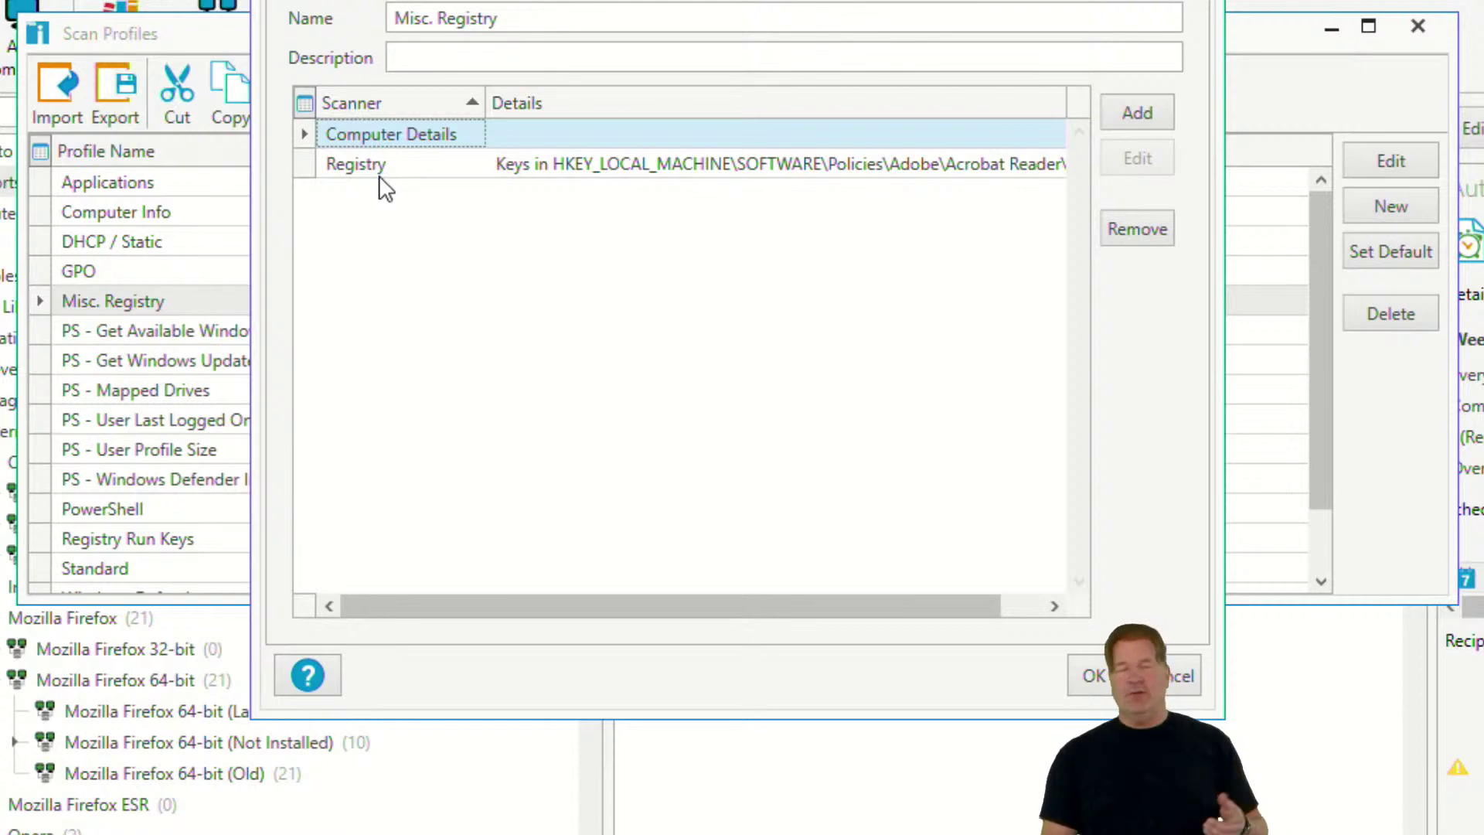
double_click(419, 162)
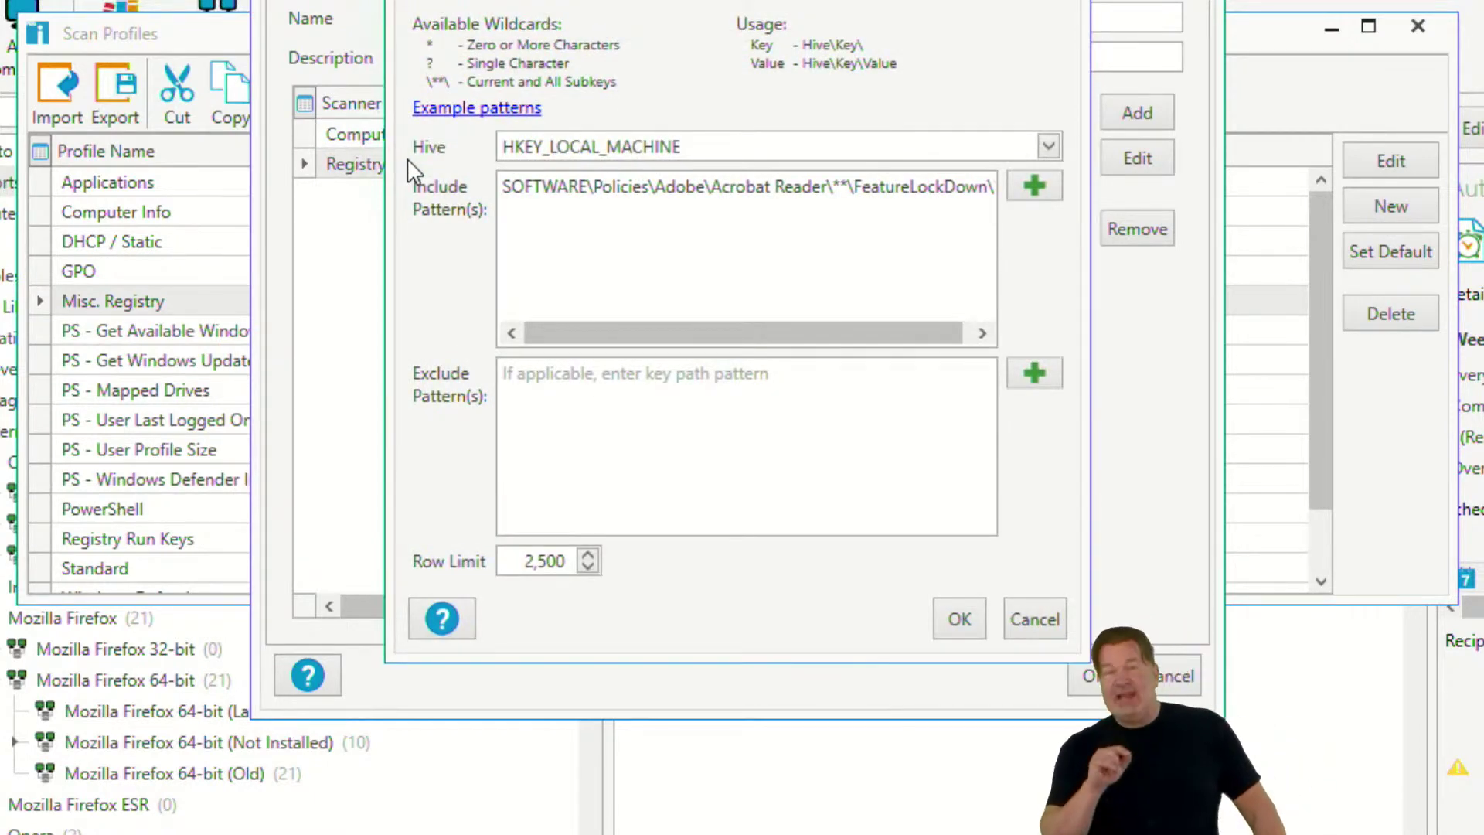
drag(534, 190, 1013, 228)
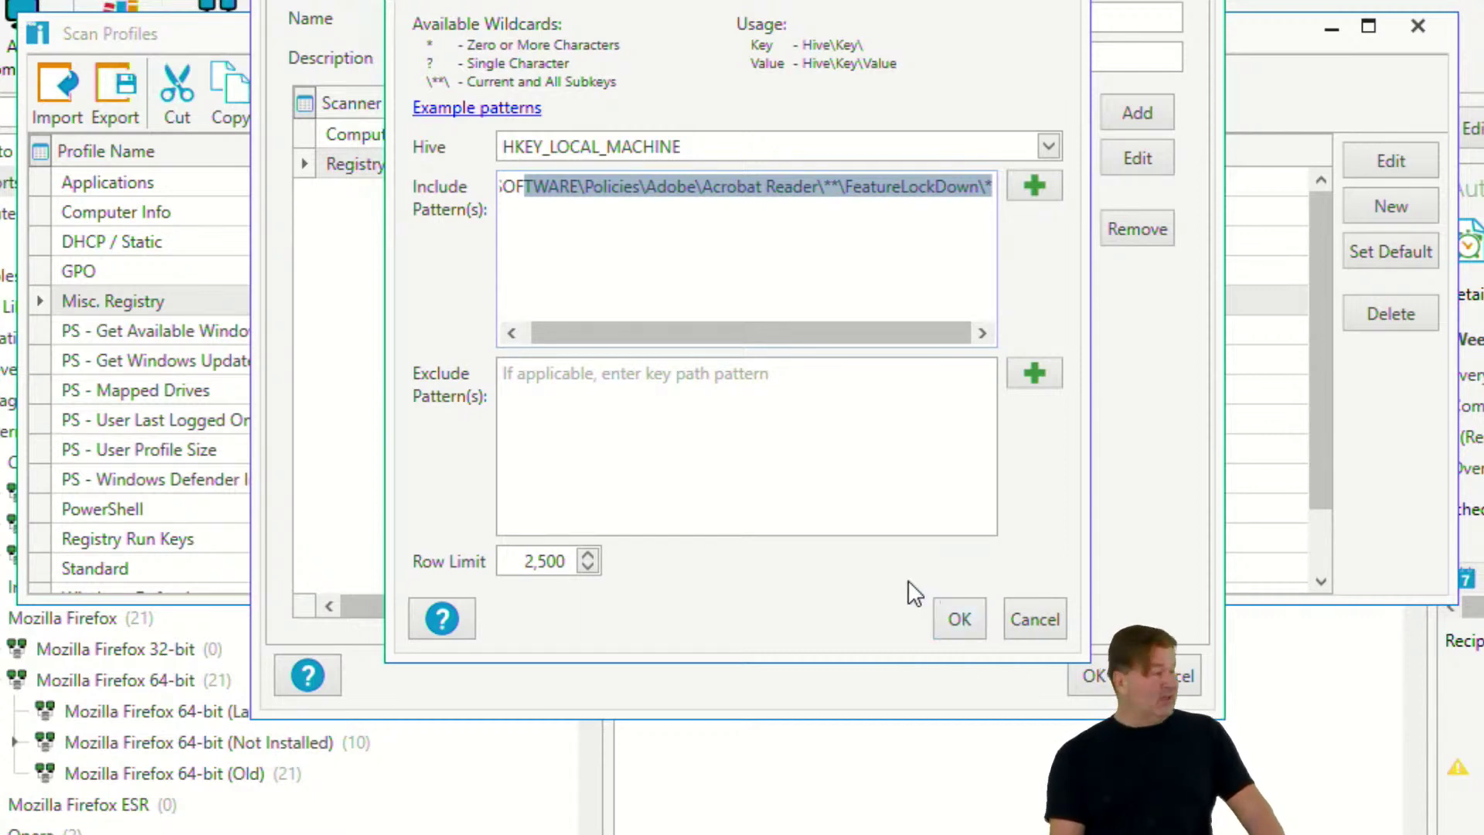
click(1029, 619)
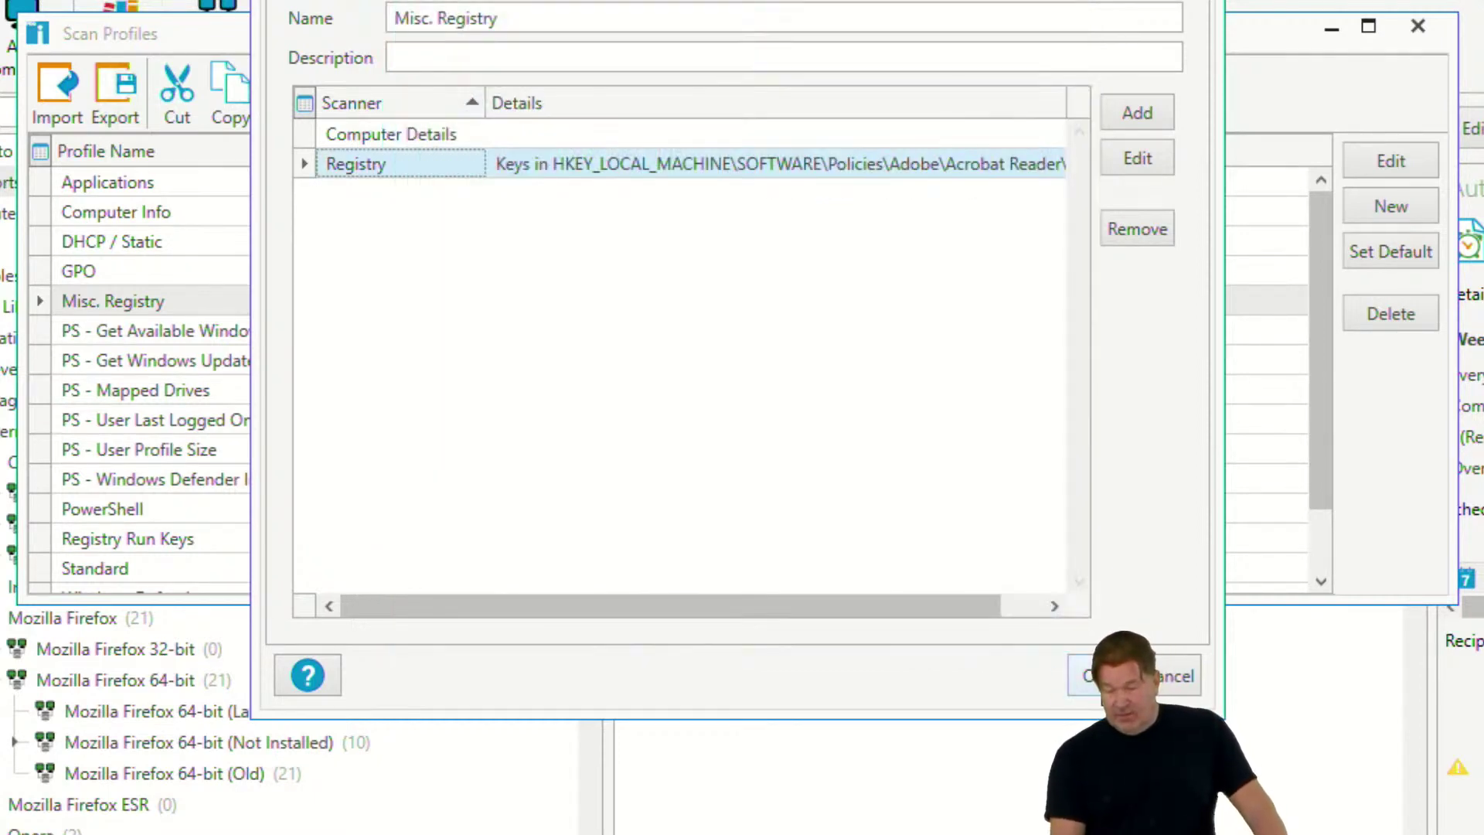
click(1089, 677)
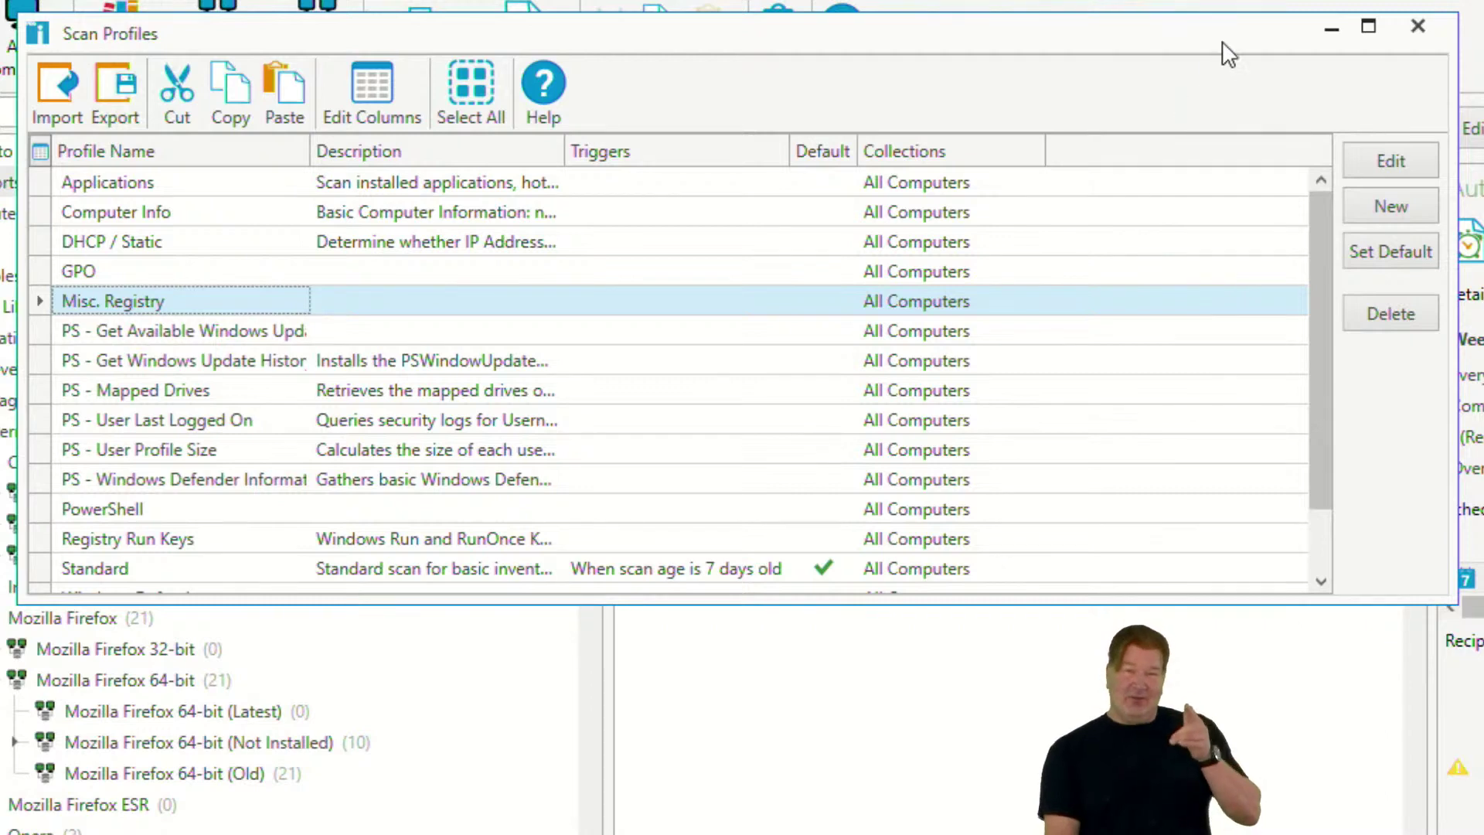
click(1425, 35)
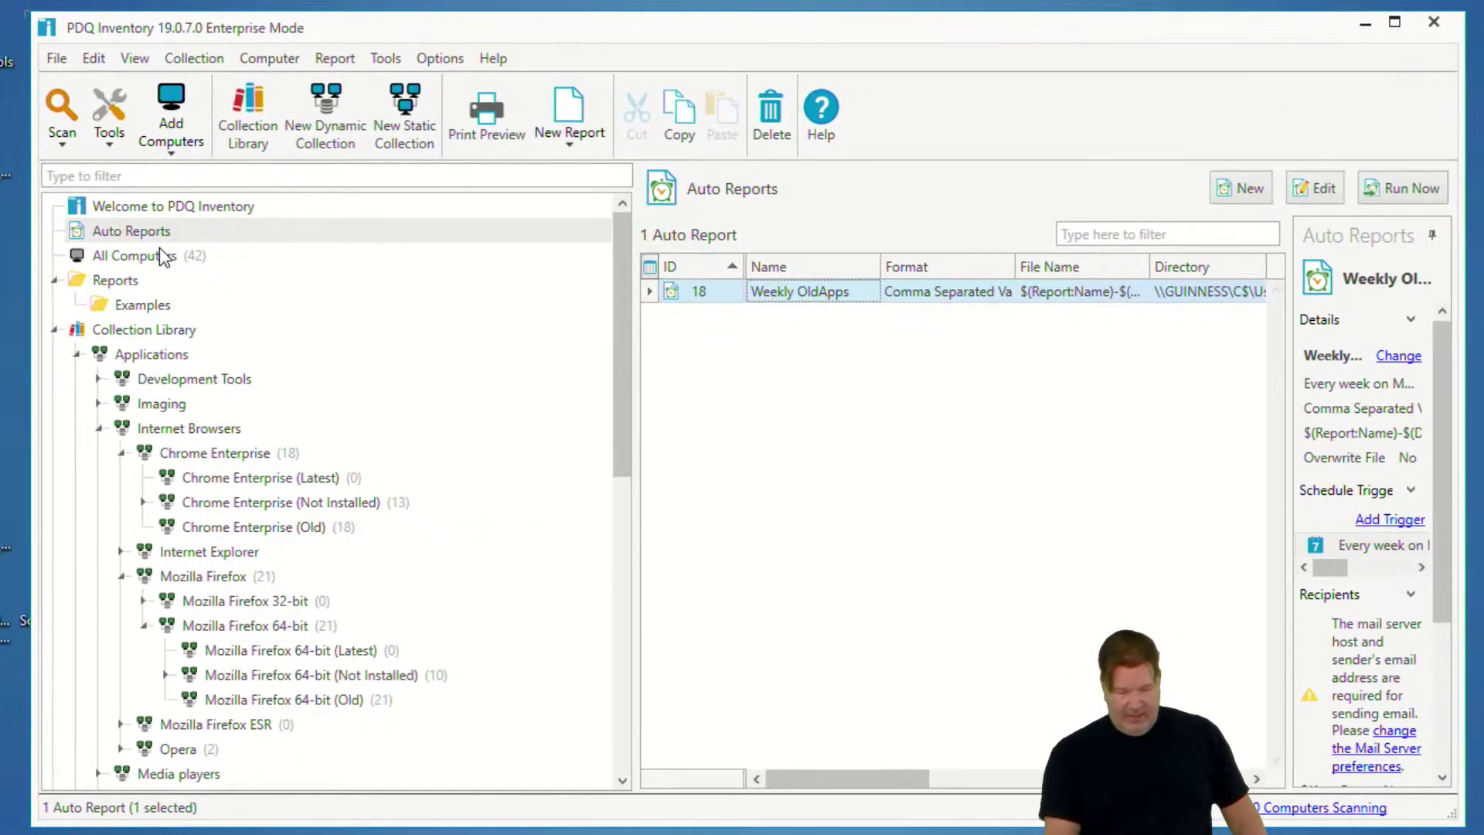
Step: Scan the All Computers collection with the Misc. Registry scan profile
click(123, 244)
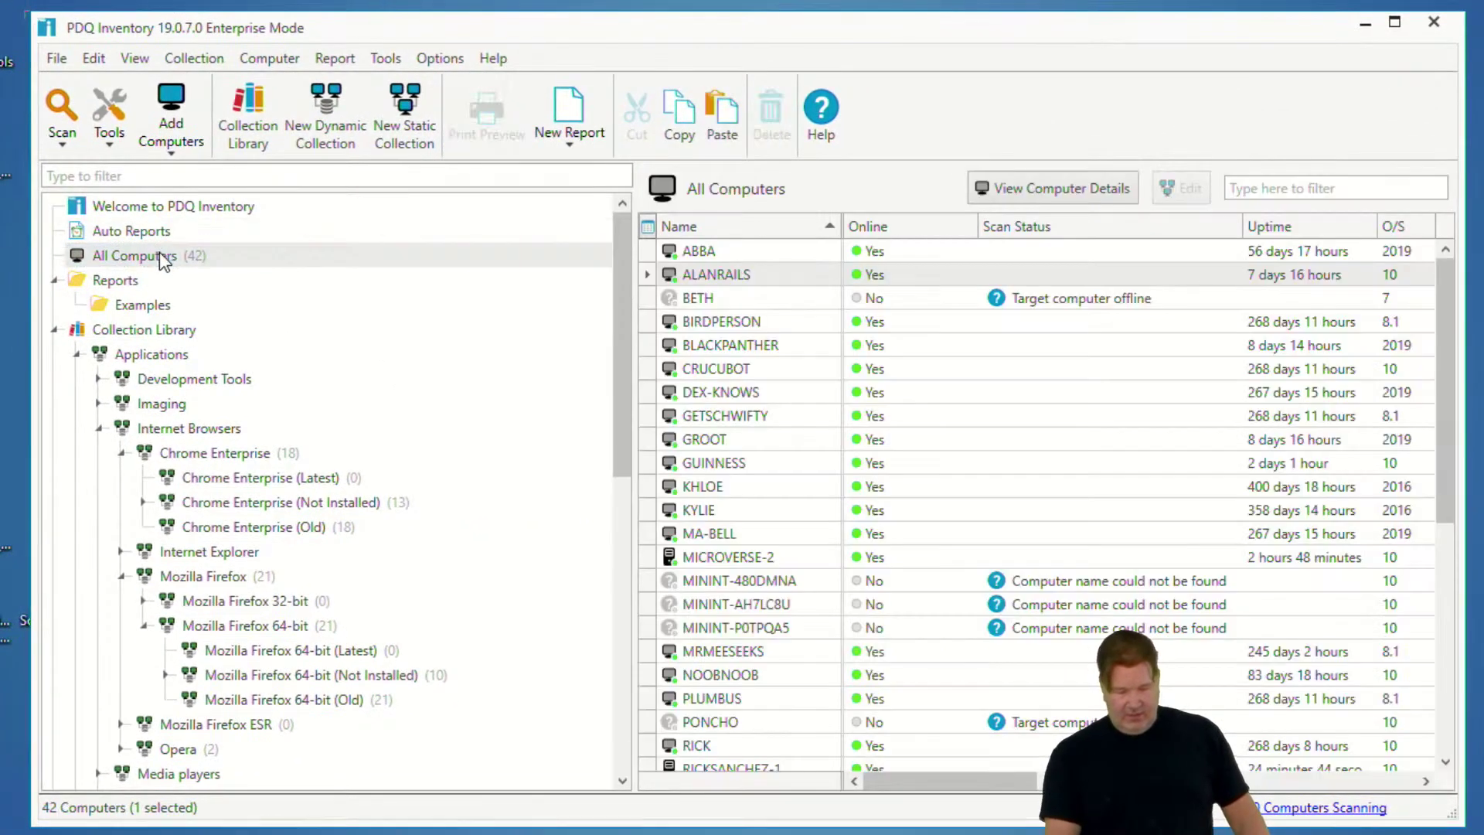
right_click(171, 258)
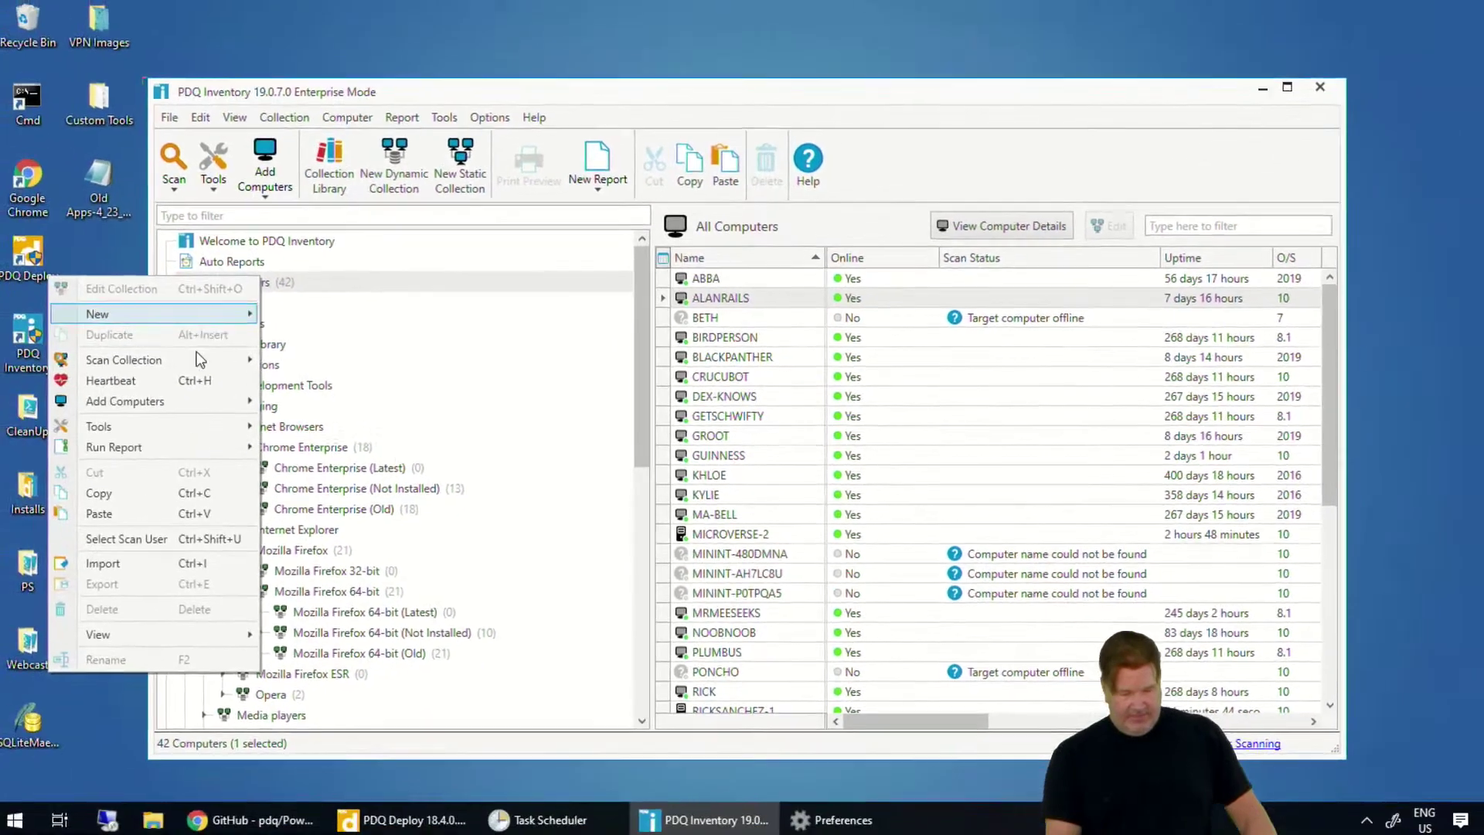
mouse_move(125, 349)
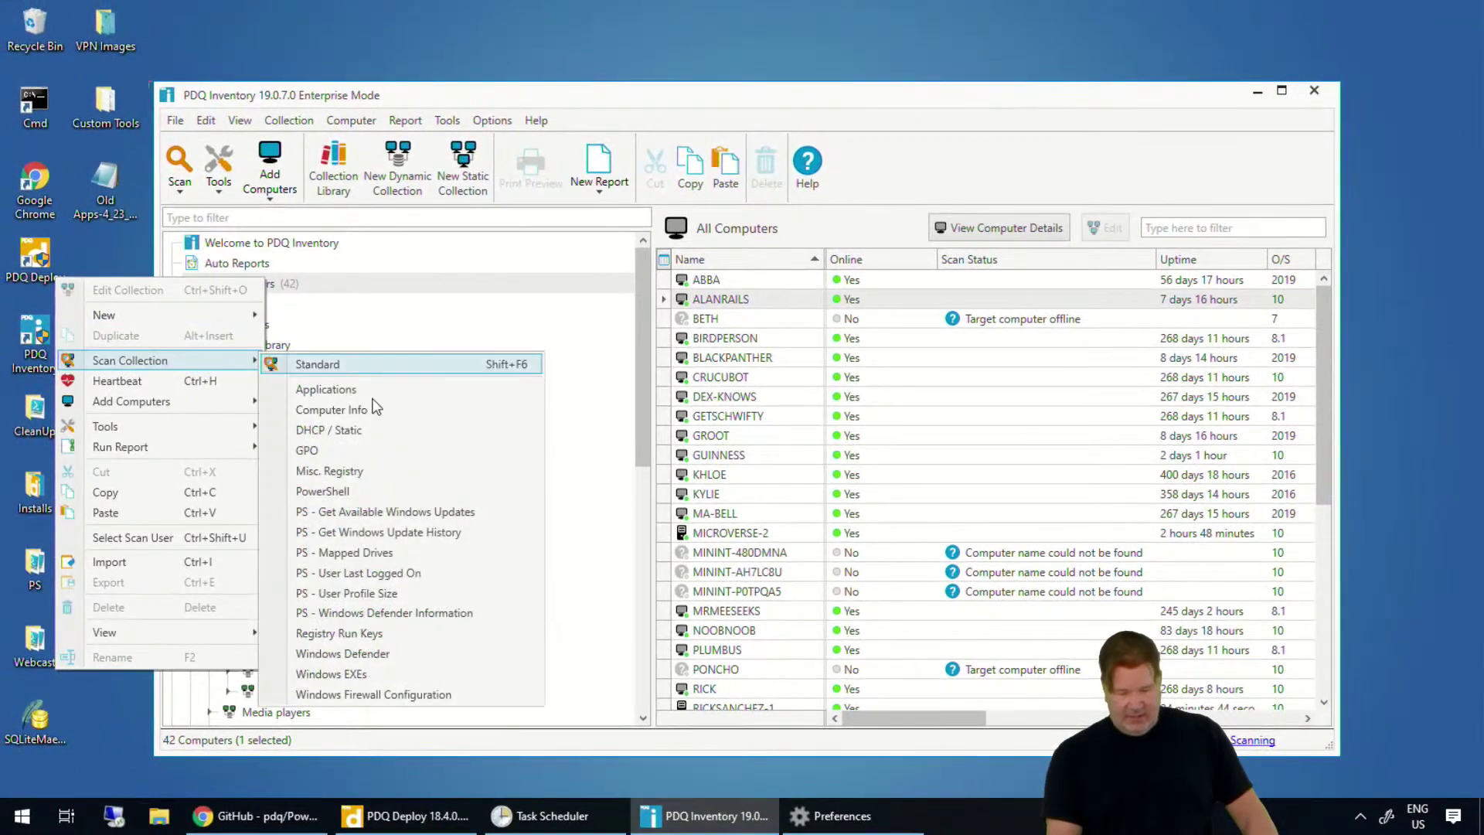
click(347, 470)
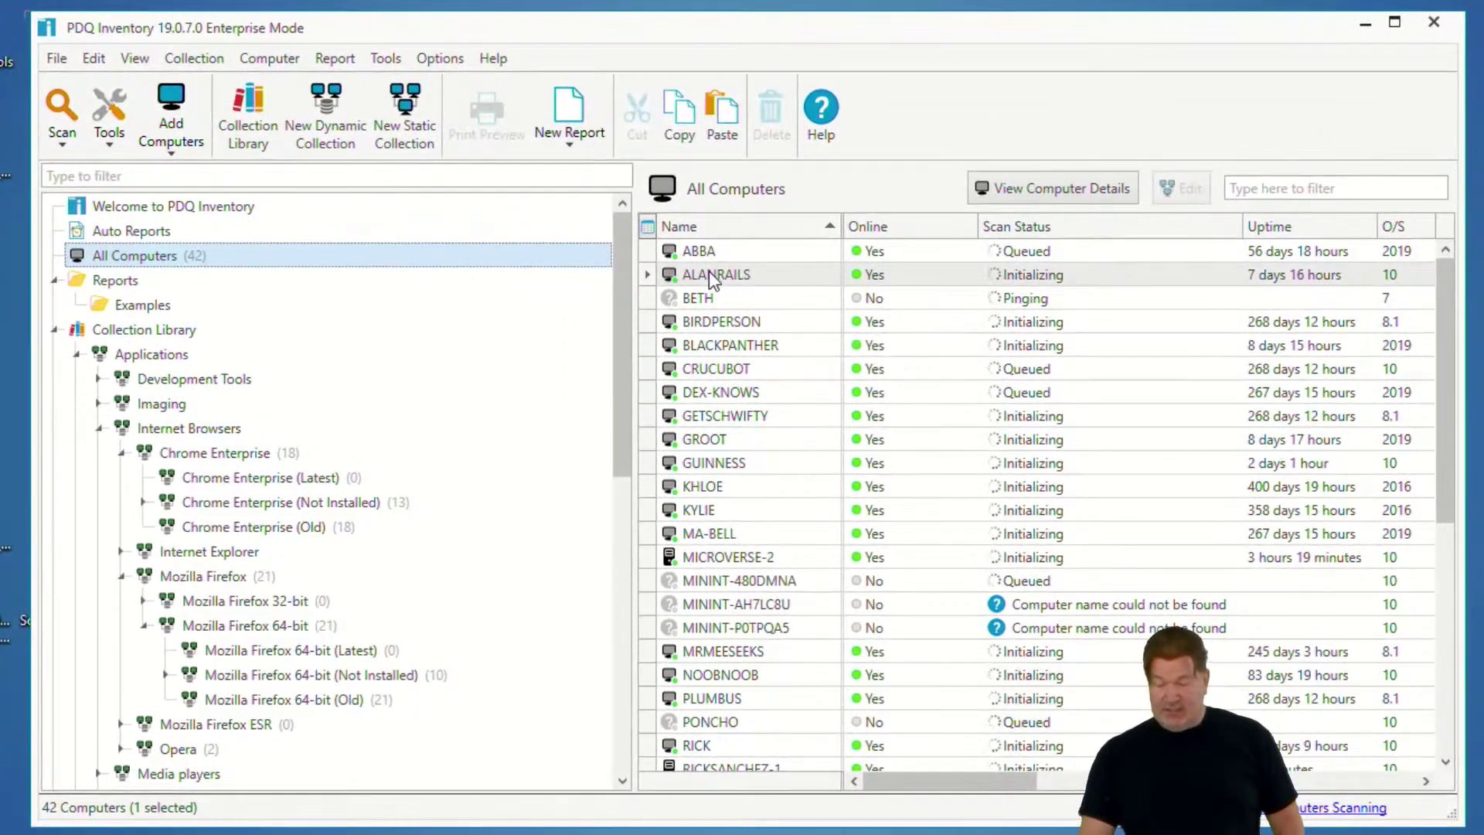
Step: View the scanned registry entries in the details of computer ALANRAILS and close its details
click(688, 280)
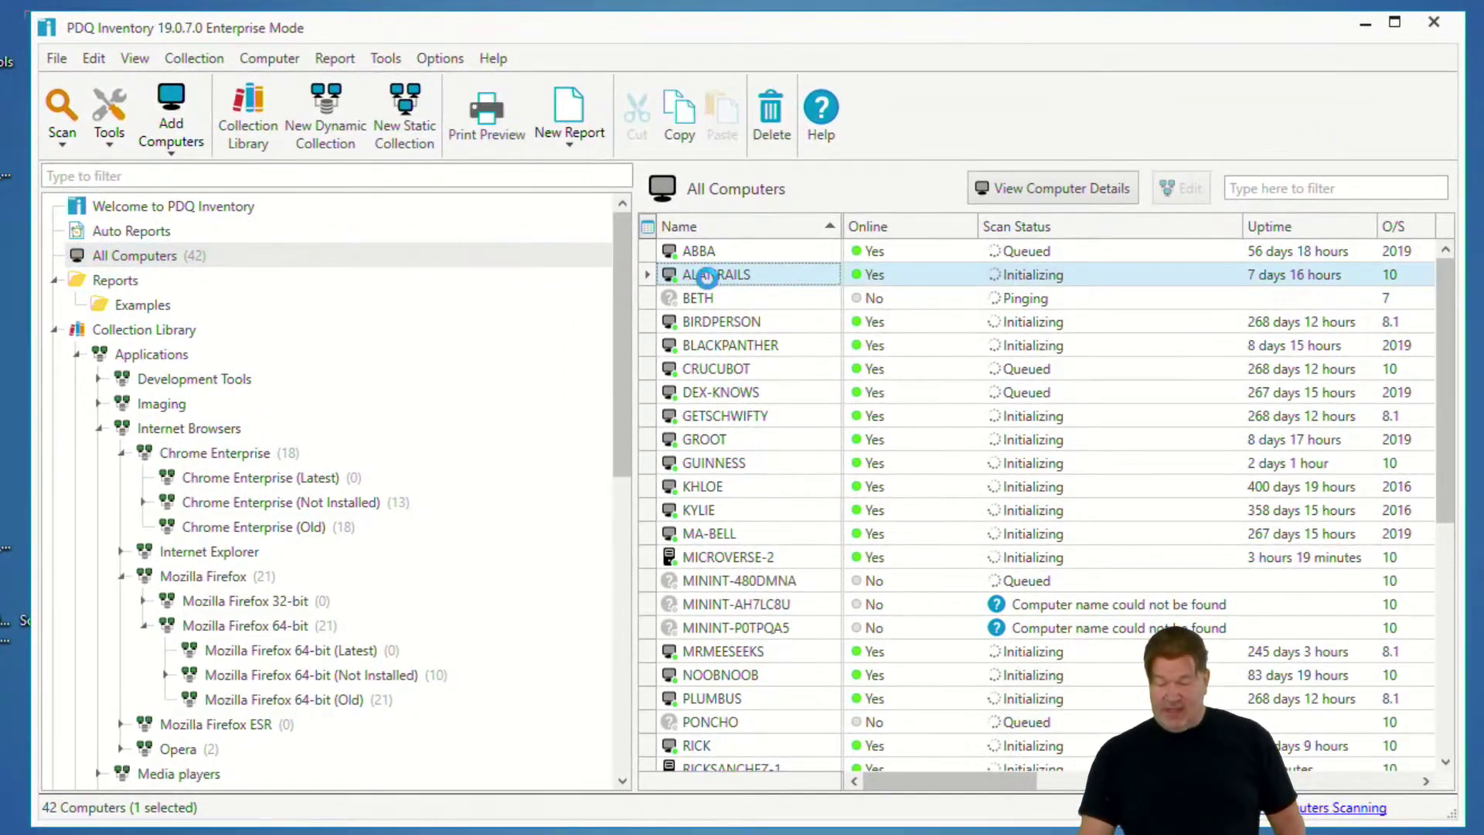
double_click(688, 274)
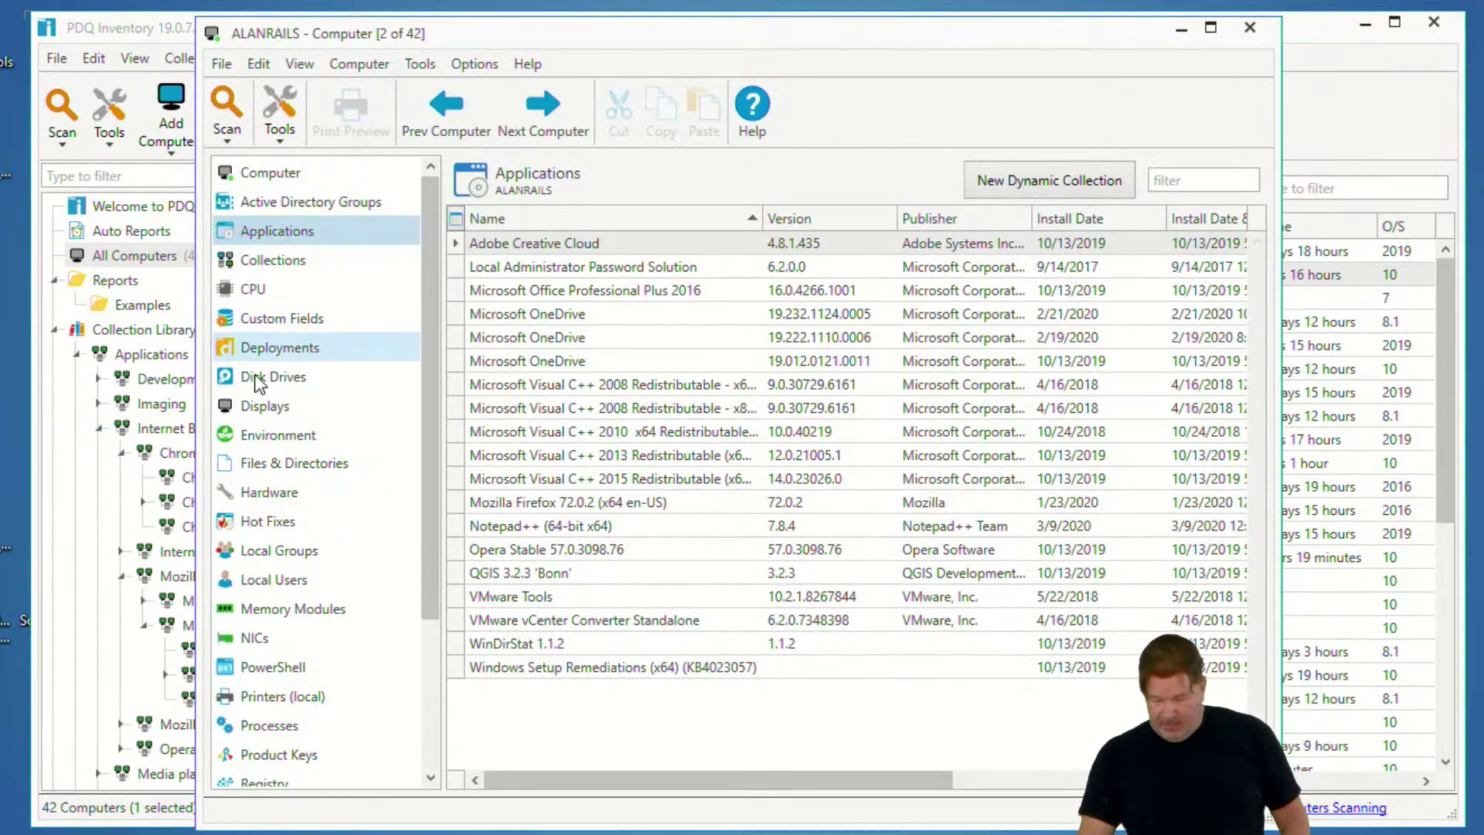
scroll(288, 580, down, 1)
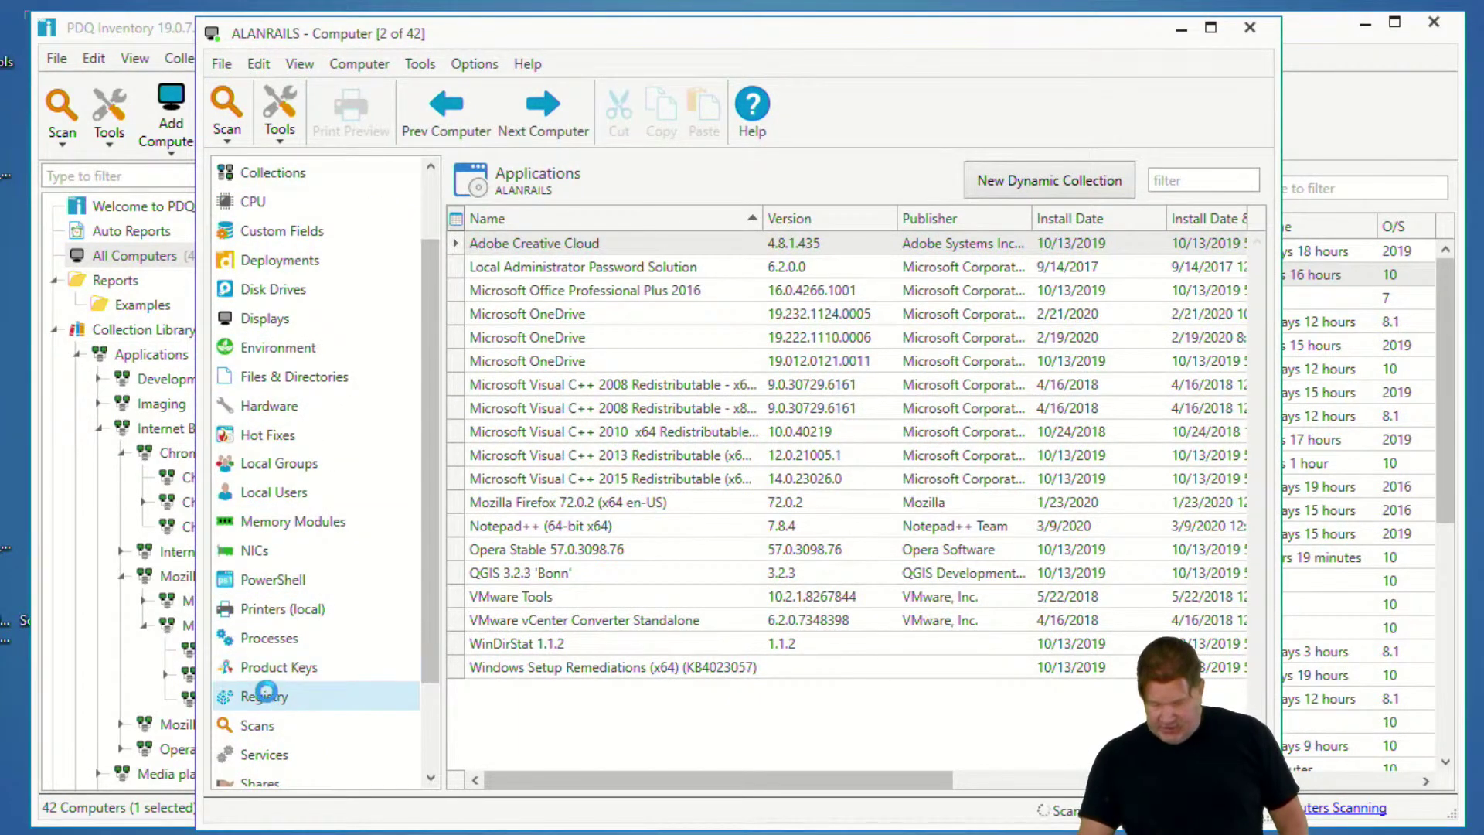
click(276, 694)
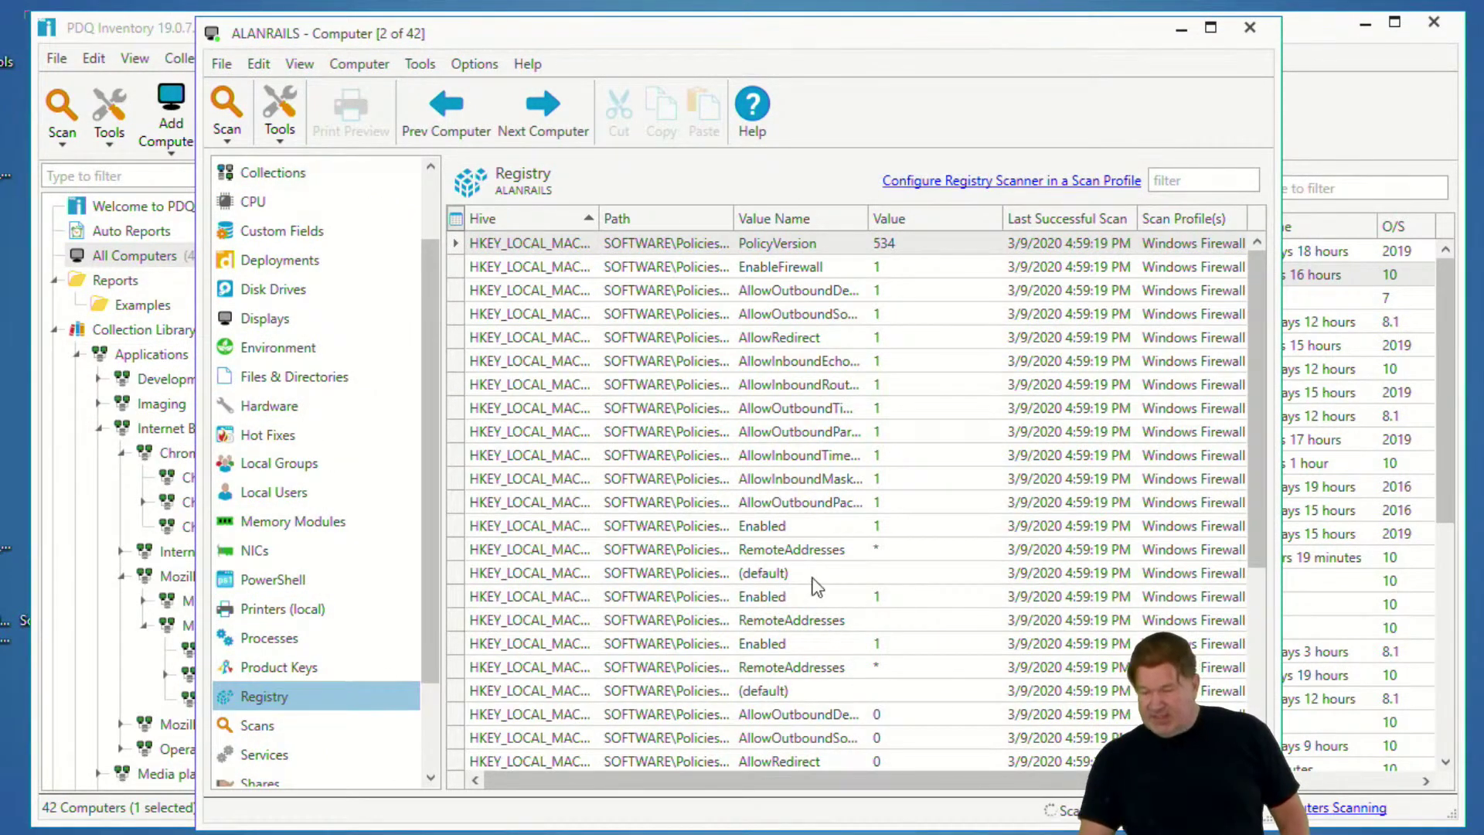
click(1250, 28)
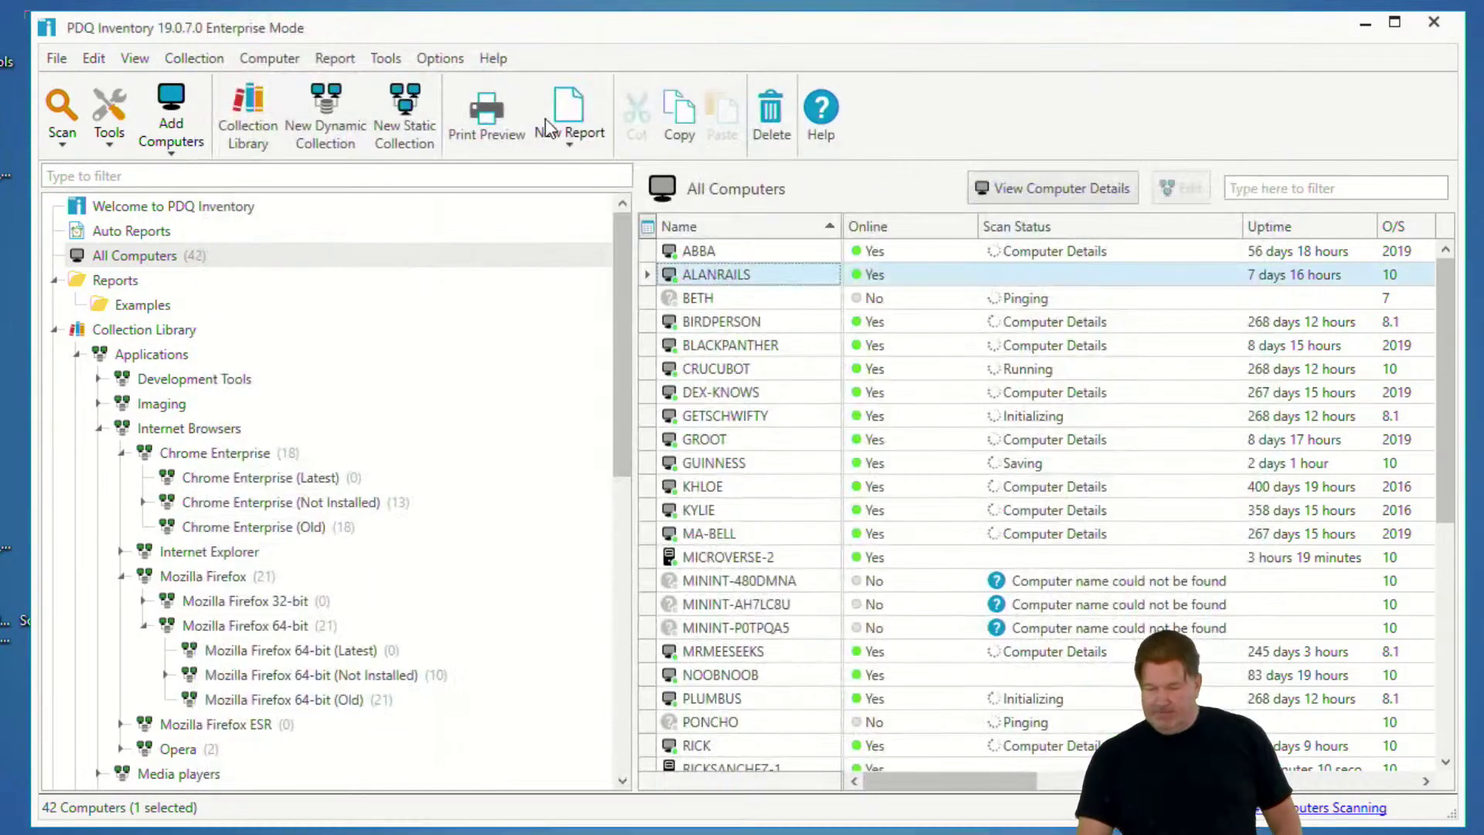
Step: Review the results, columns and full registry path filter of the Adobe Lockdown example report, and close the report
click(122, 308)
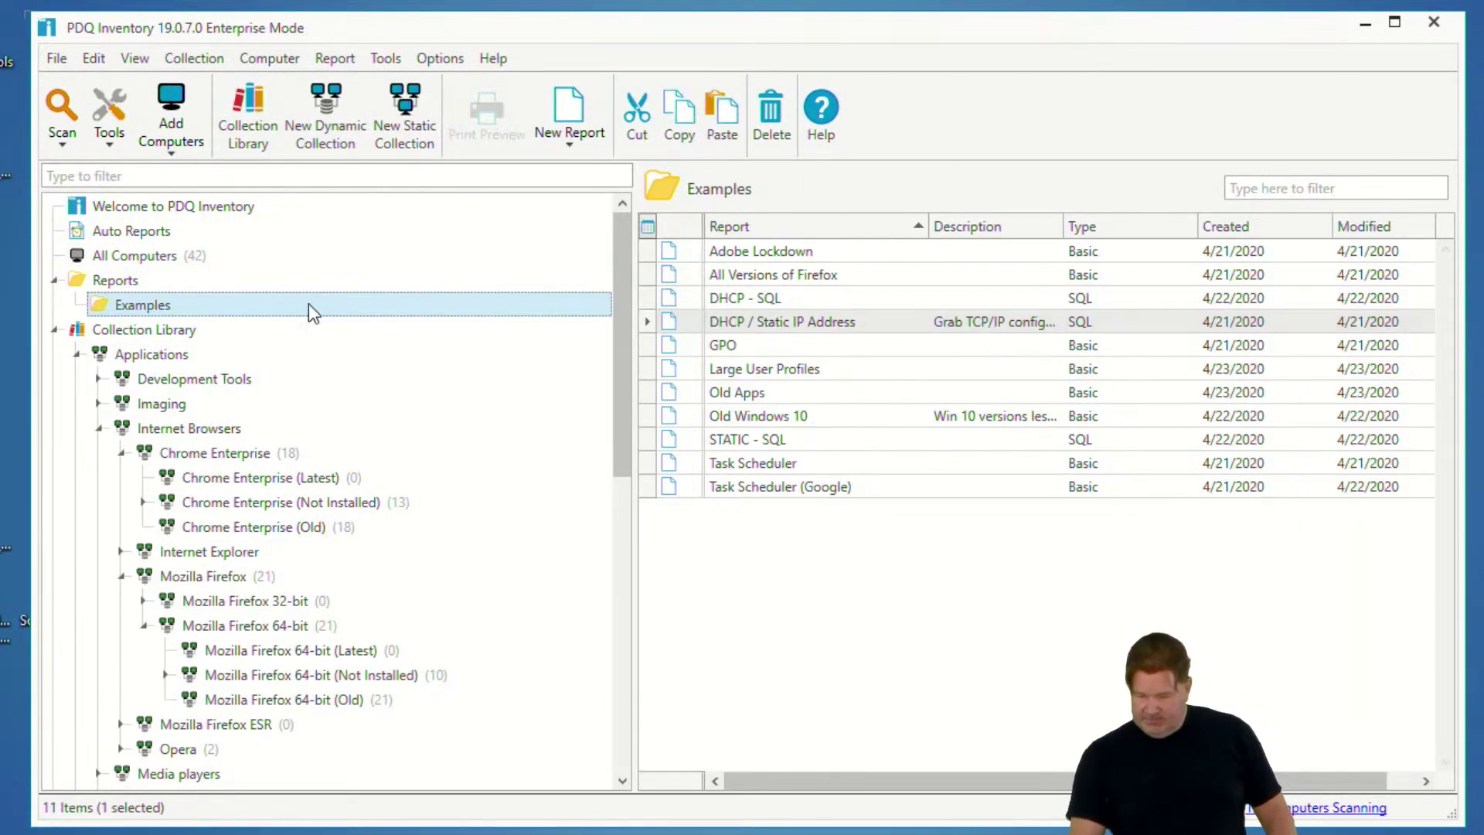
double_click(762, 254)
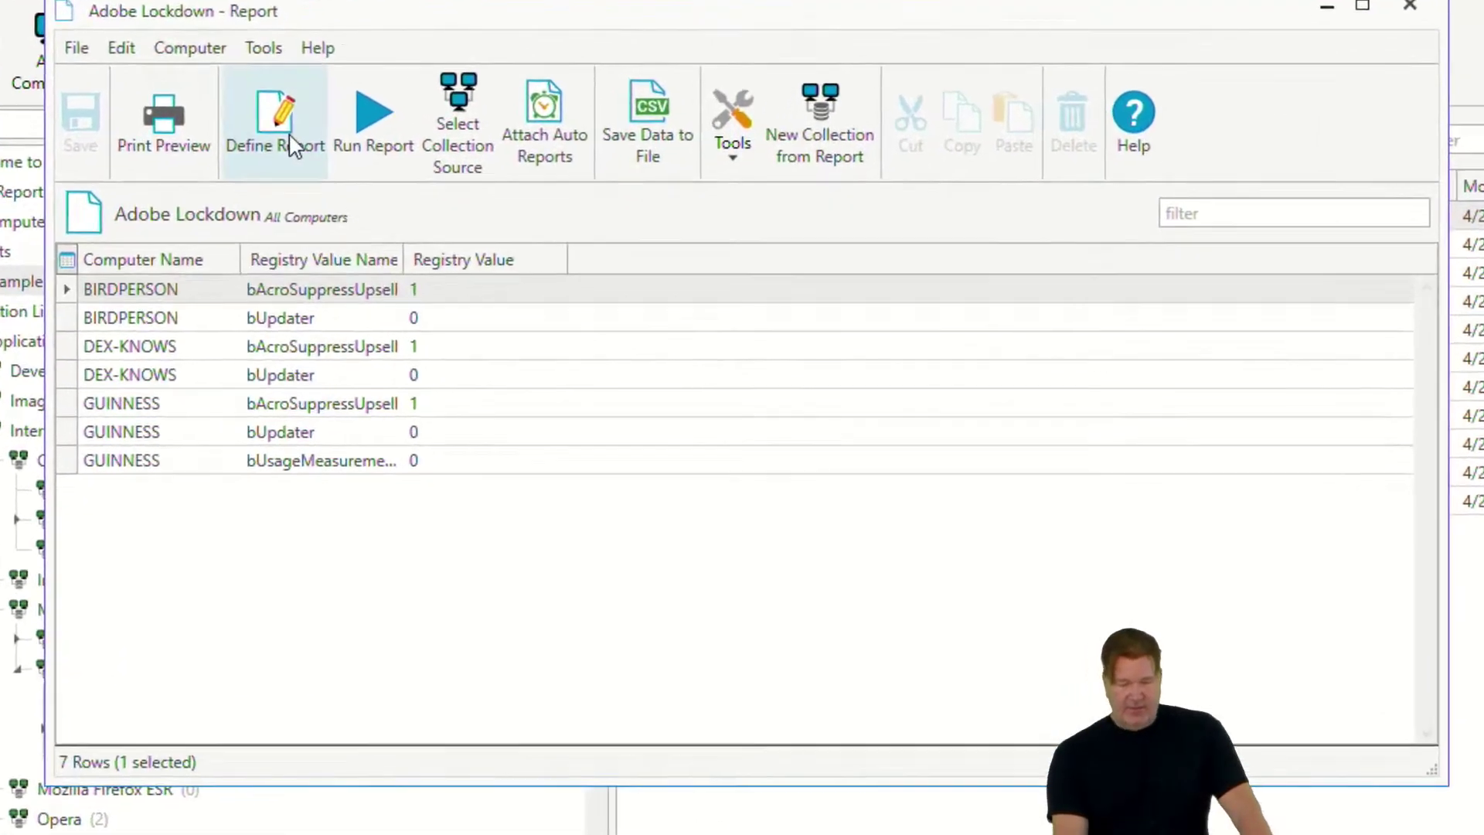
click(265, 122)
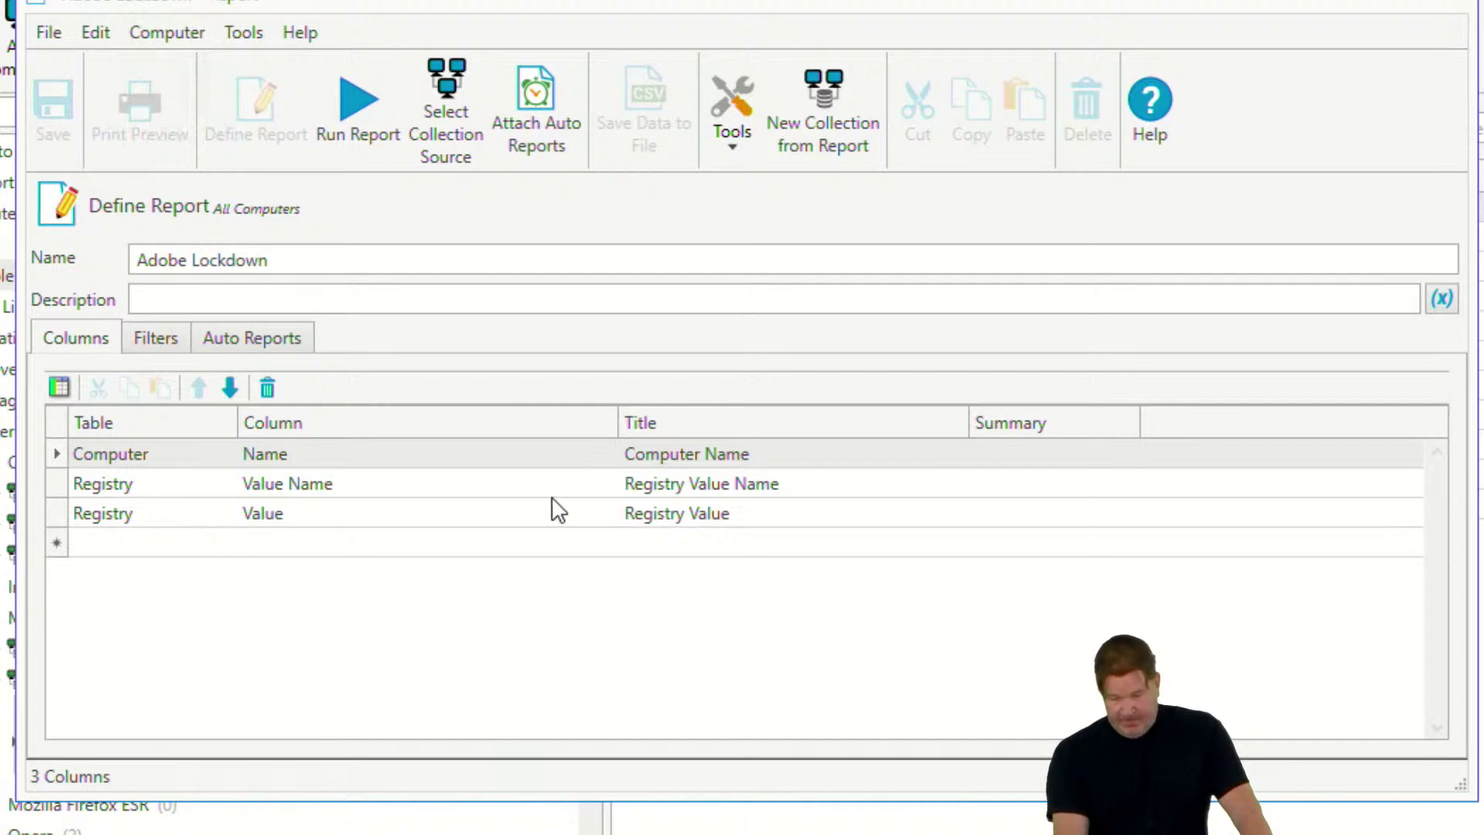
click(155, 339)
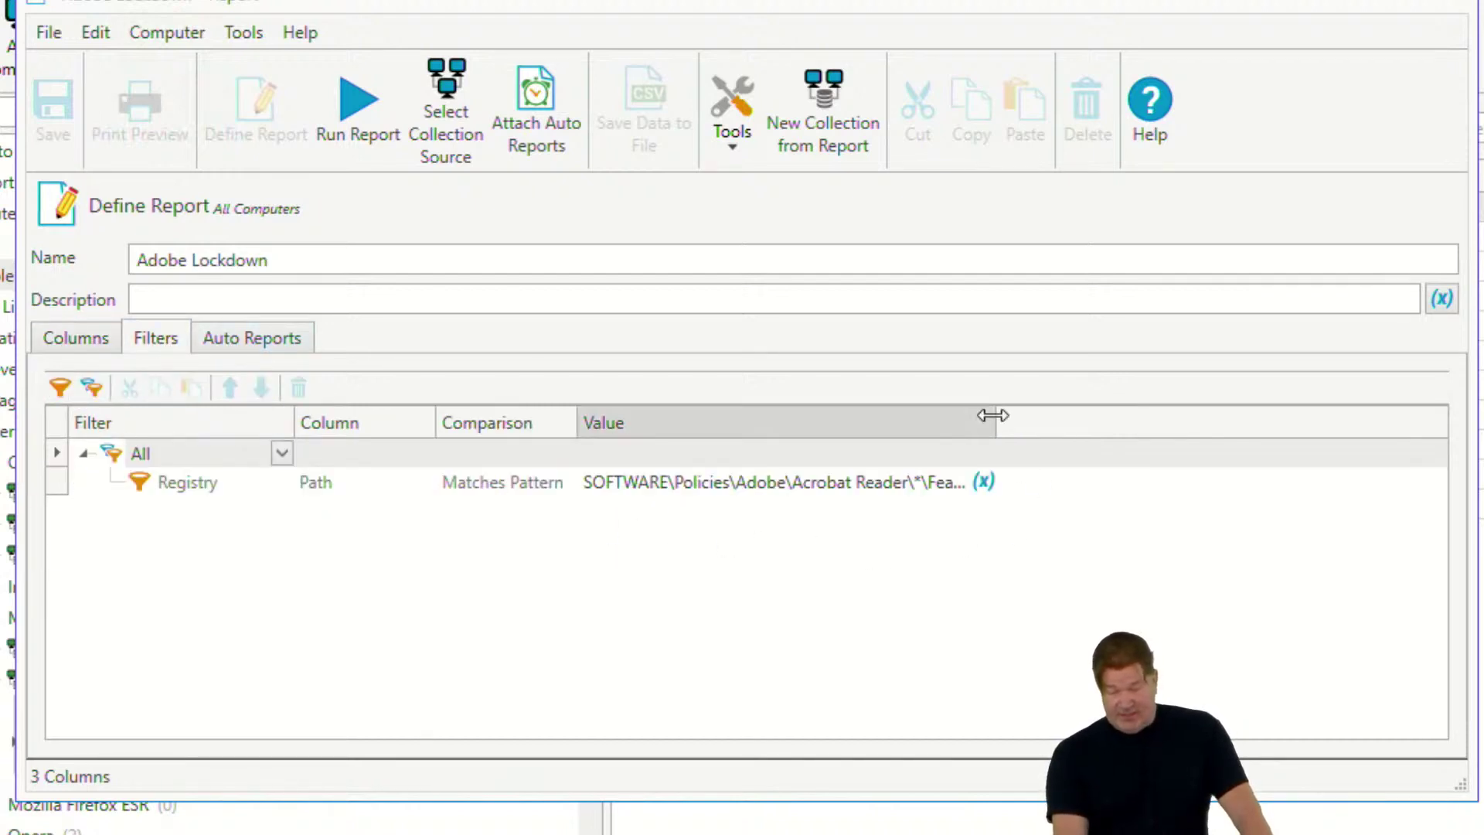
click(1037, 417)
drag(997, 424, 1266, 425)
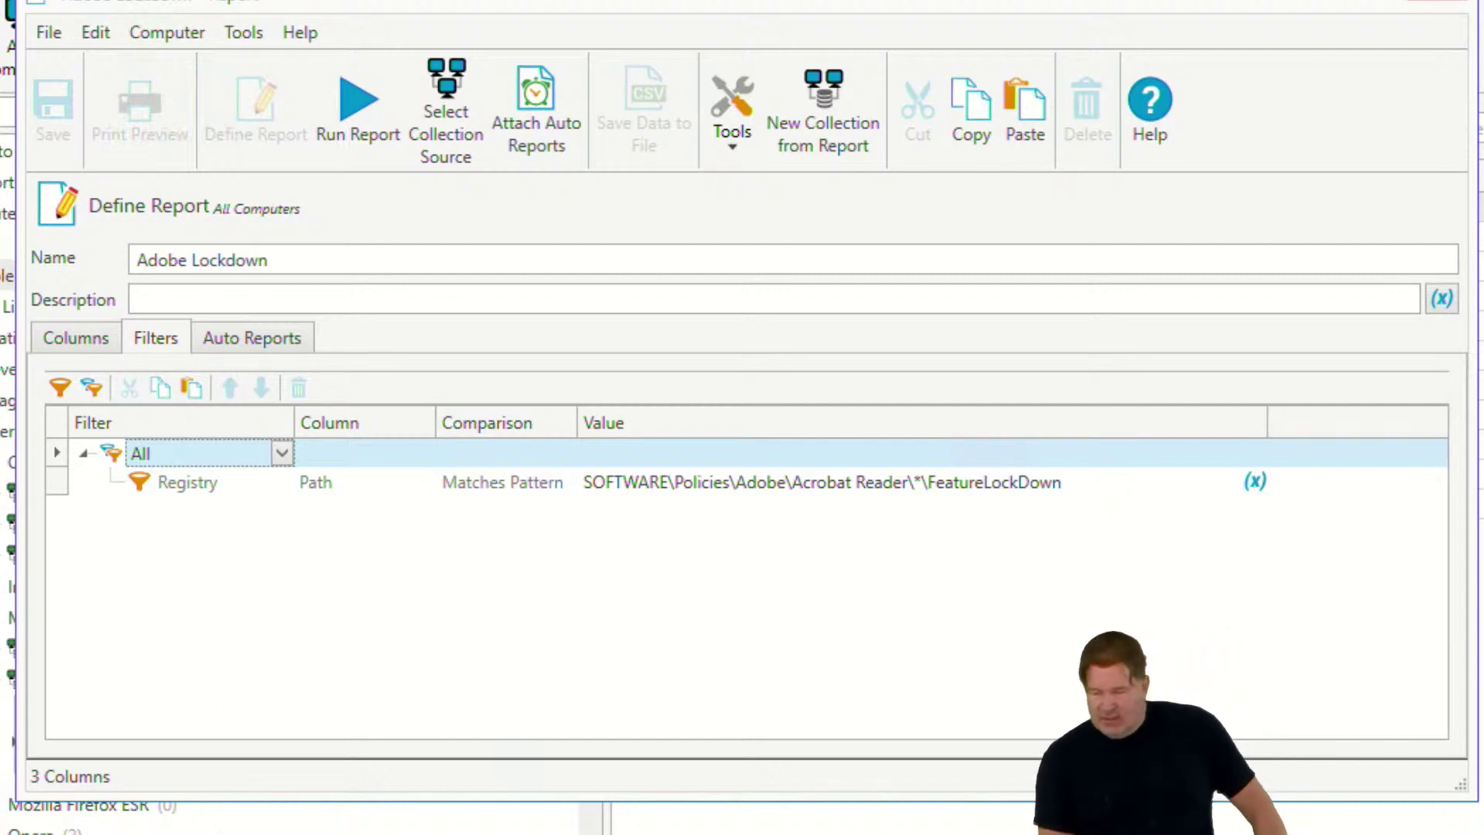
click(1436, 3)
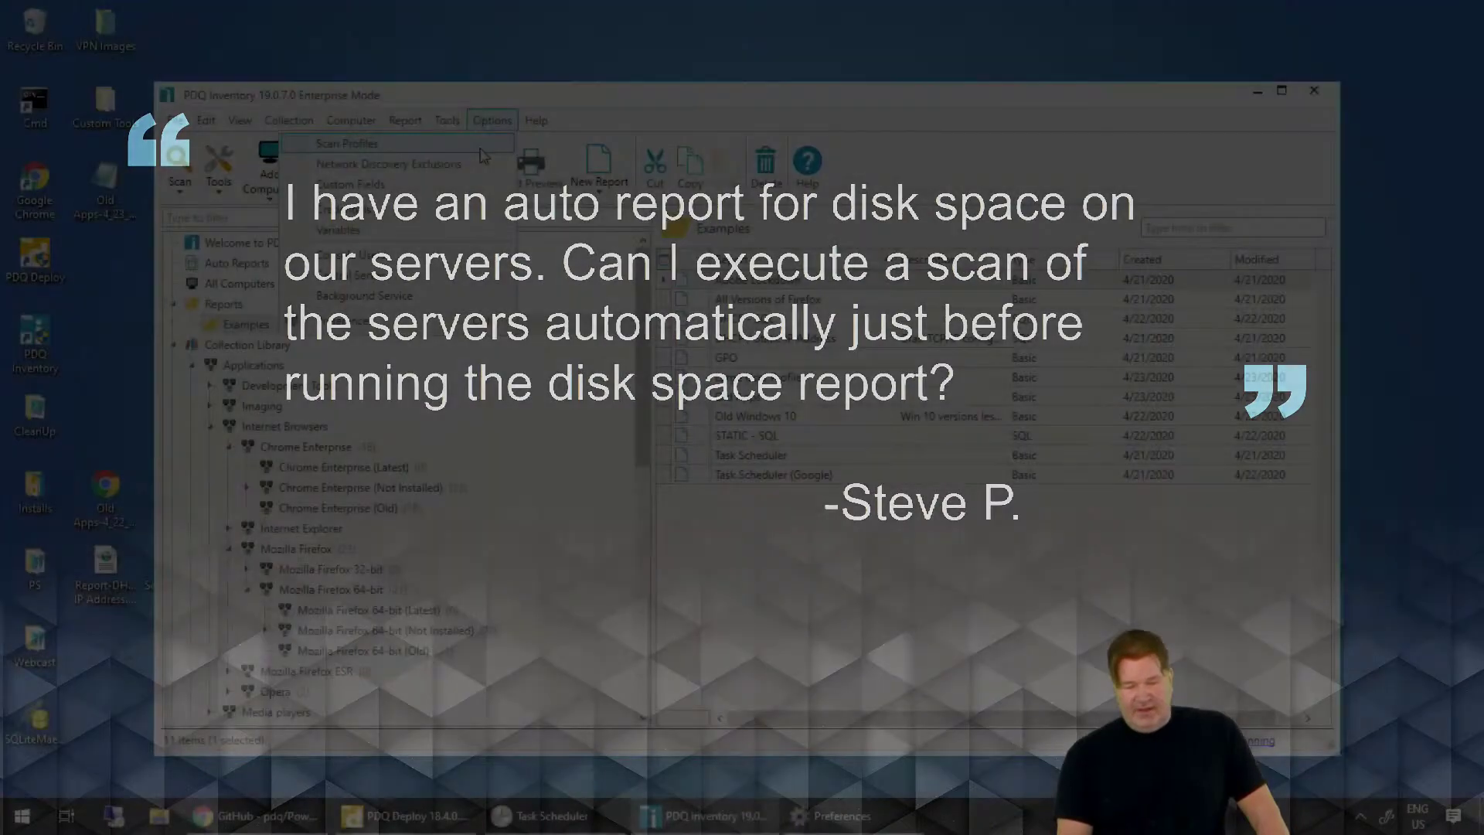
Step: Review the Disks scanner and the triggers of the Standard scan profile, cancel out of it and close the scan profiles
click(480, 147)
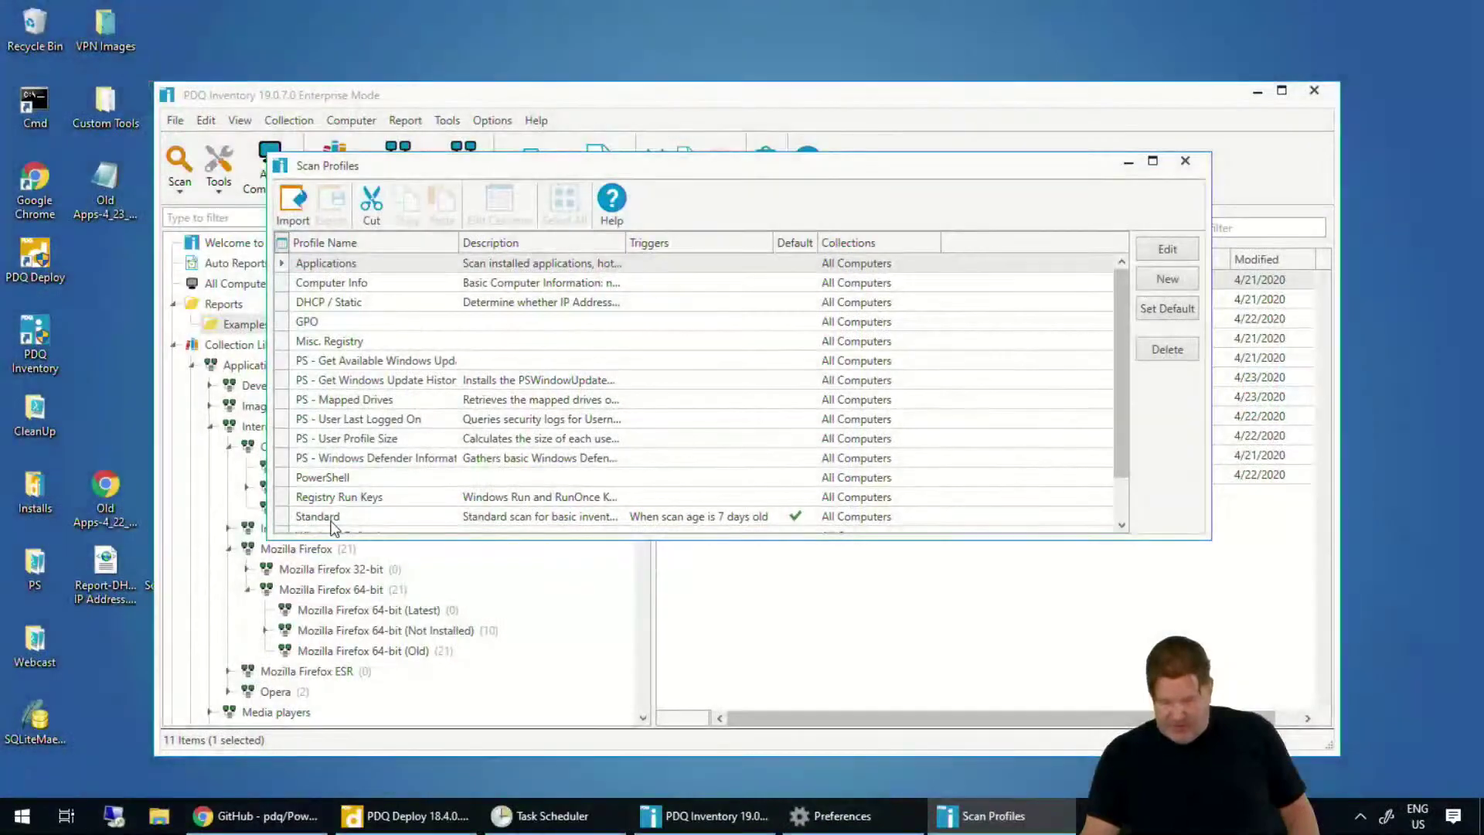
click(325, 521)
double_click(312, 521)
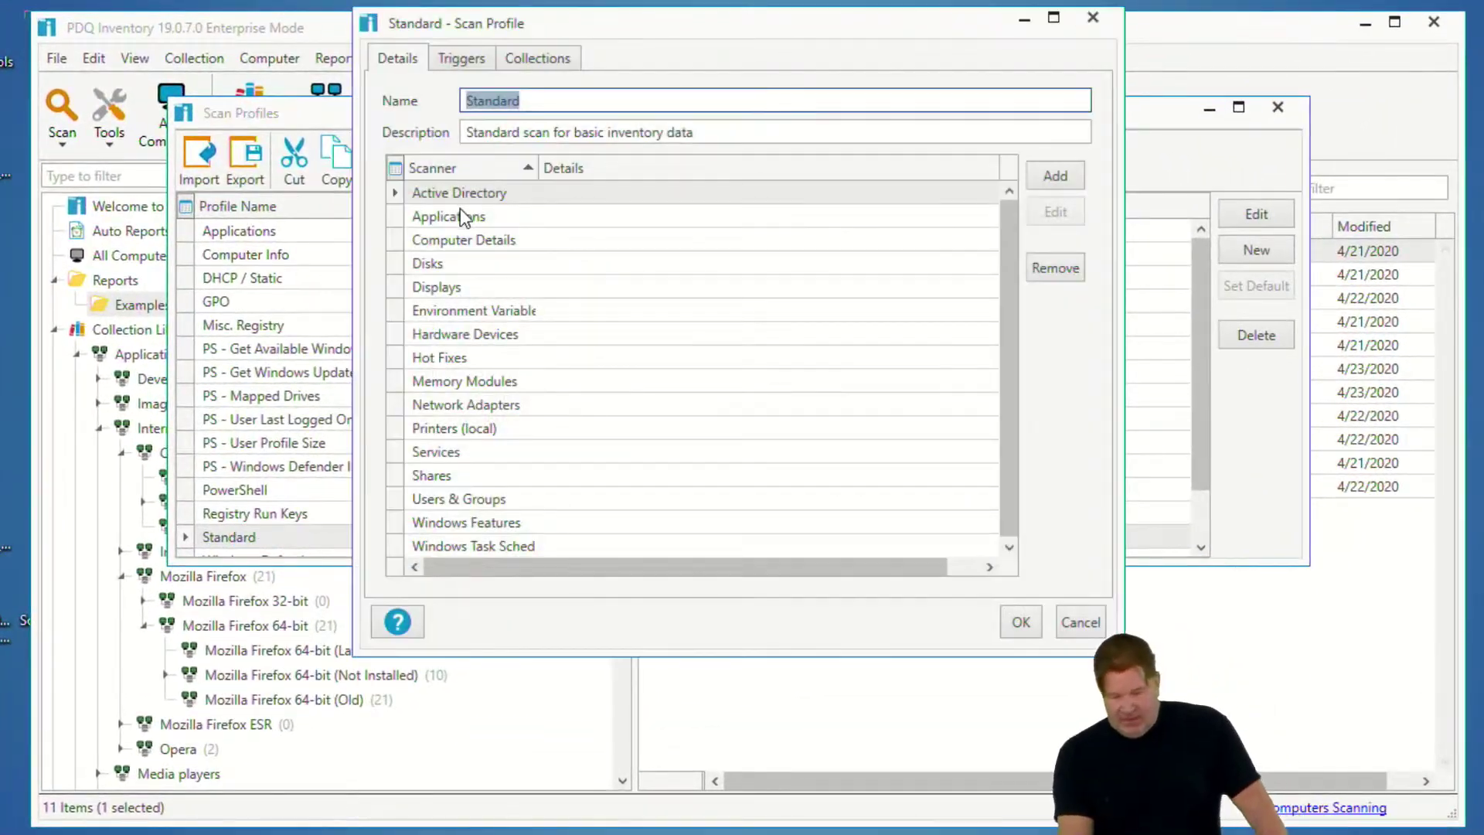
click(455, 263)
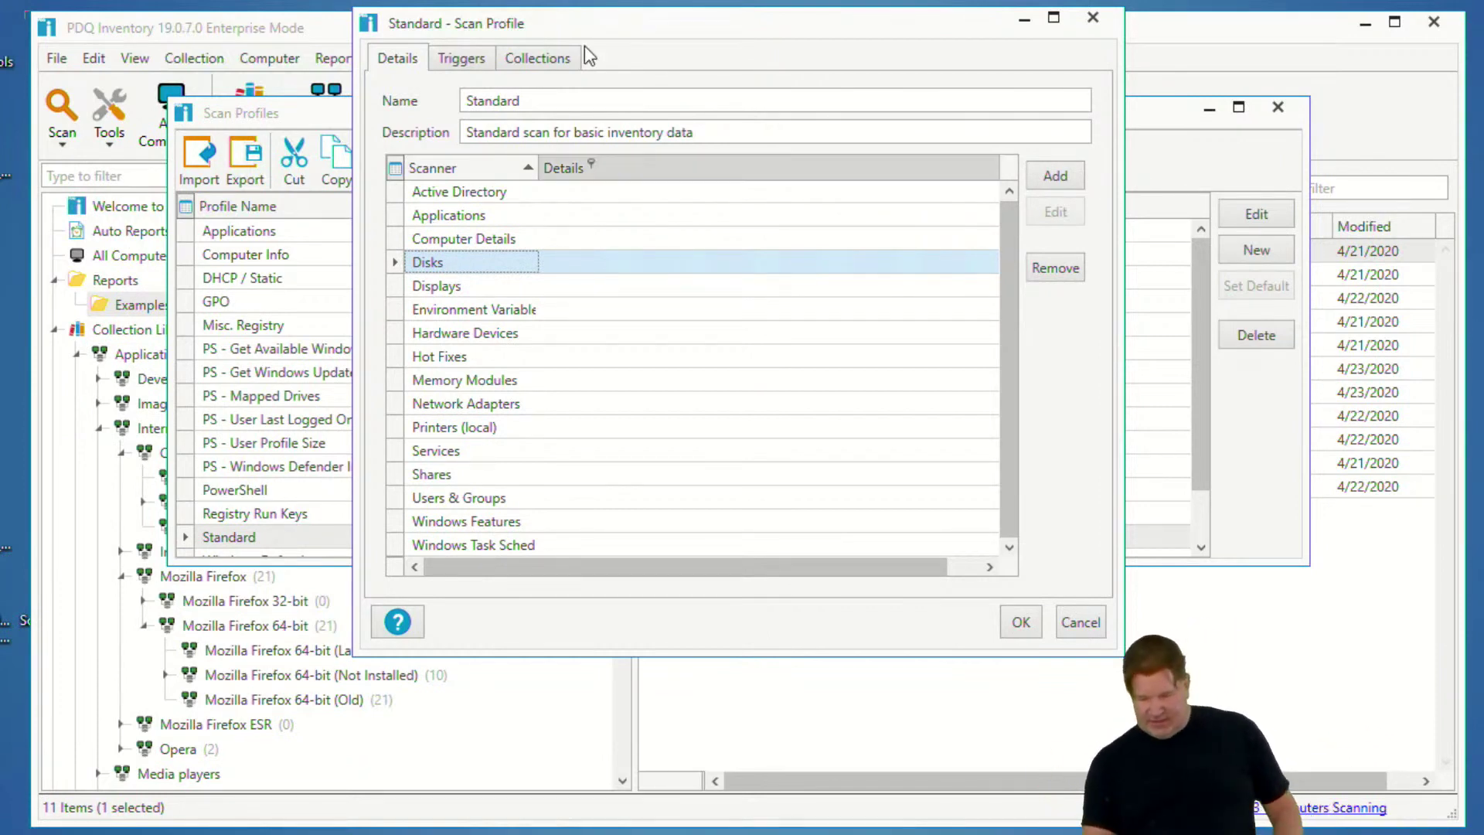
click(462, 59)
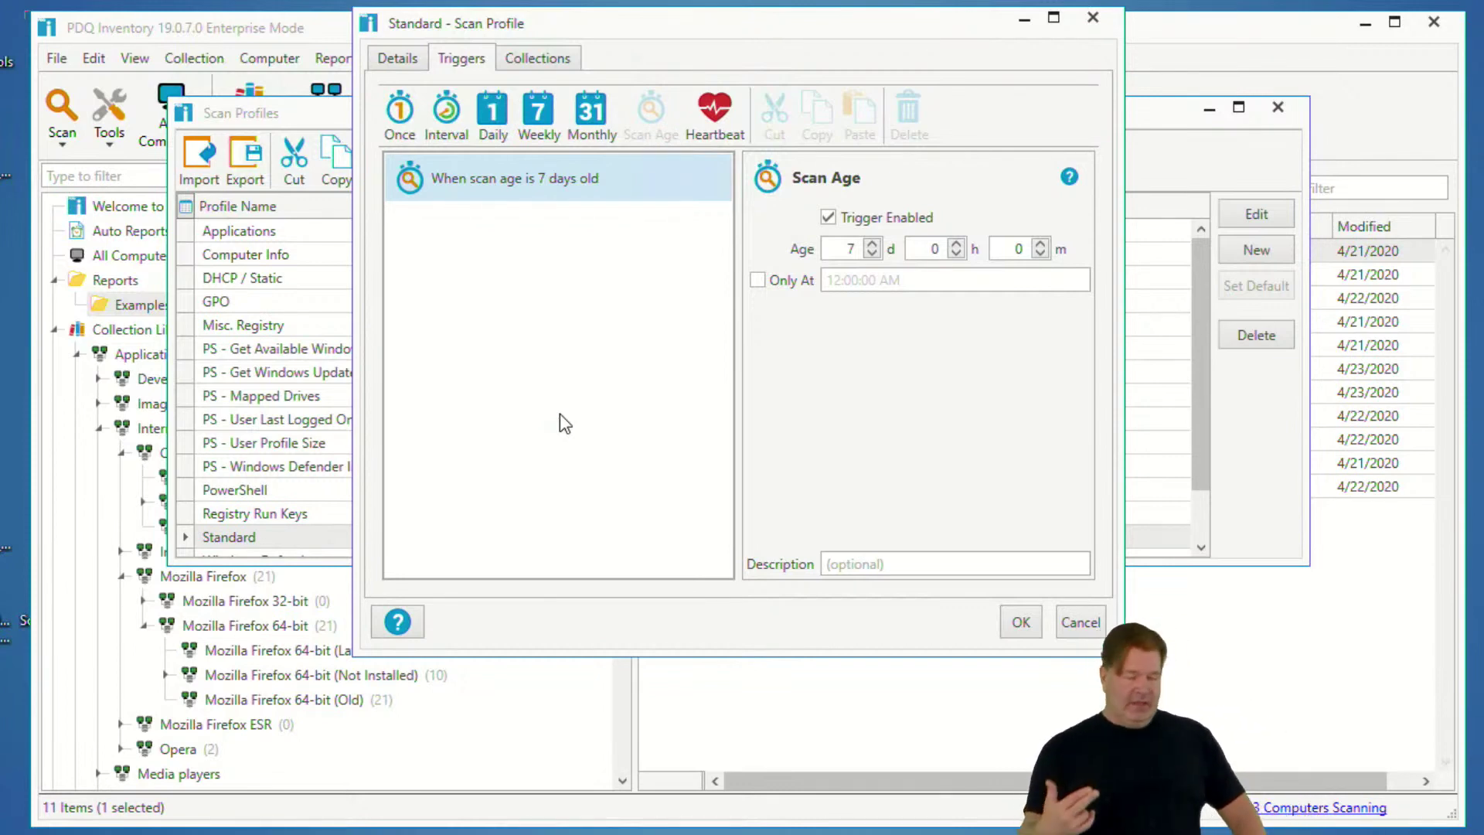
click(1092, 622)
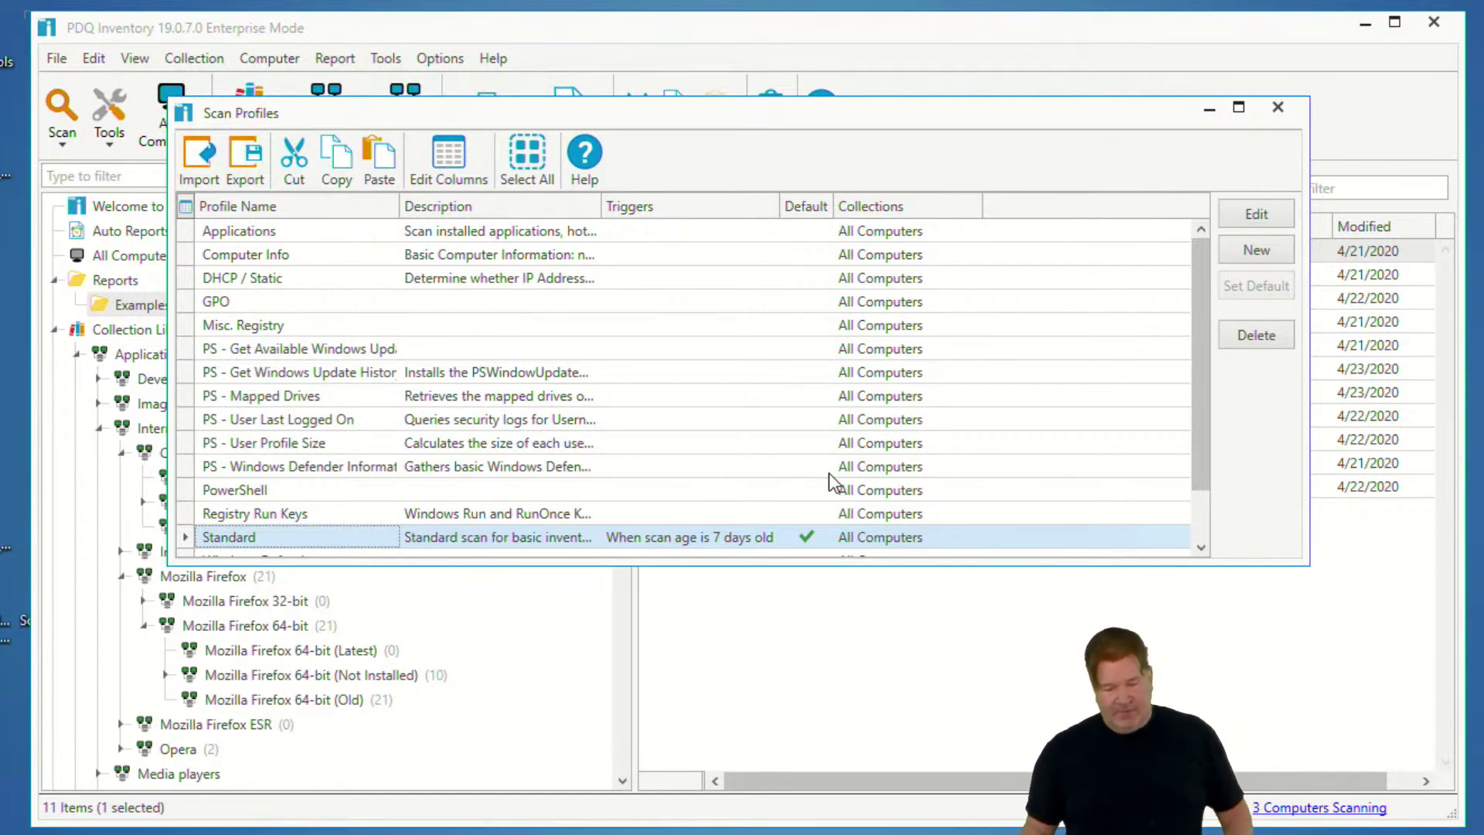
click(1278, 108)
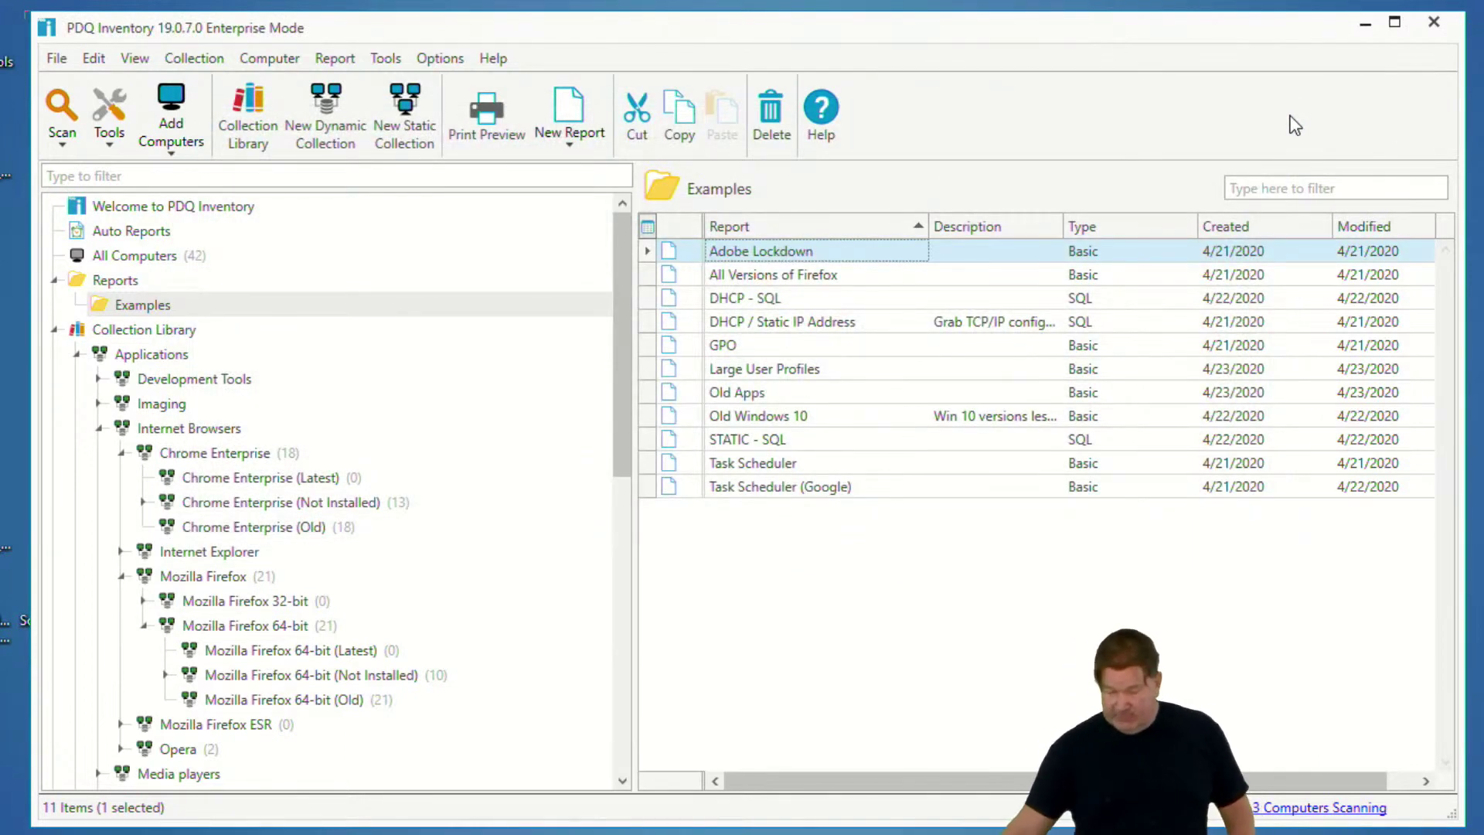
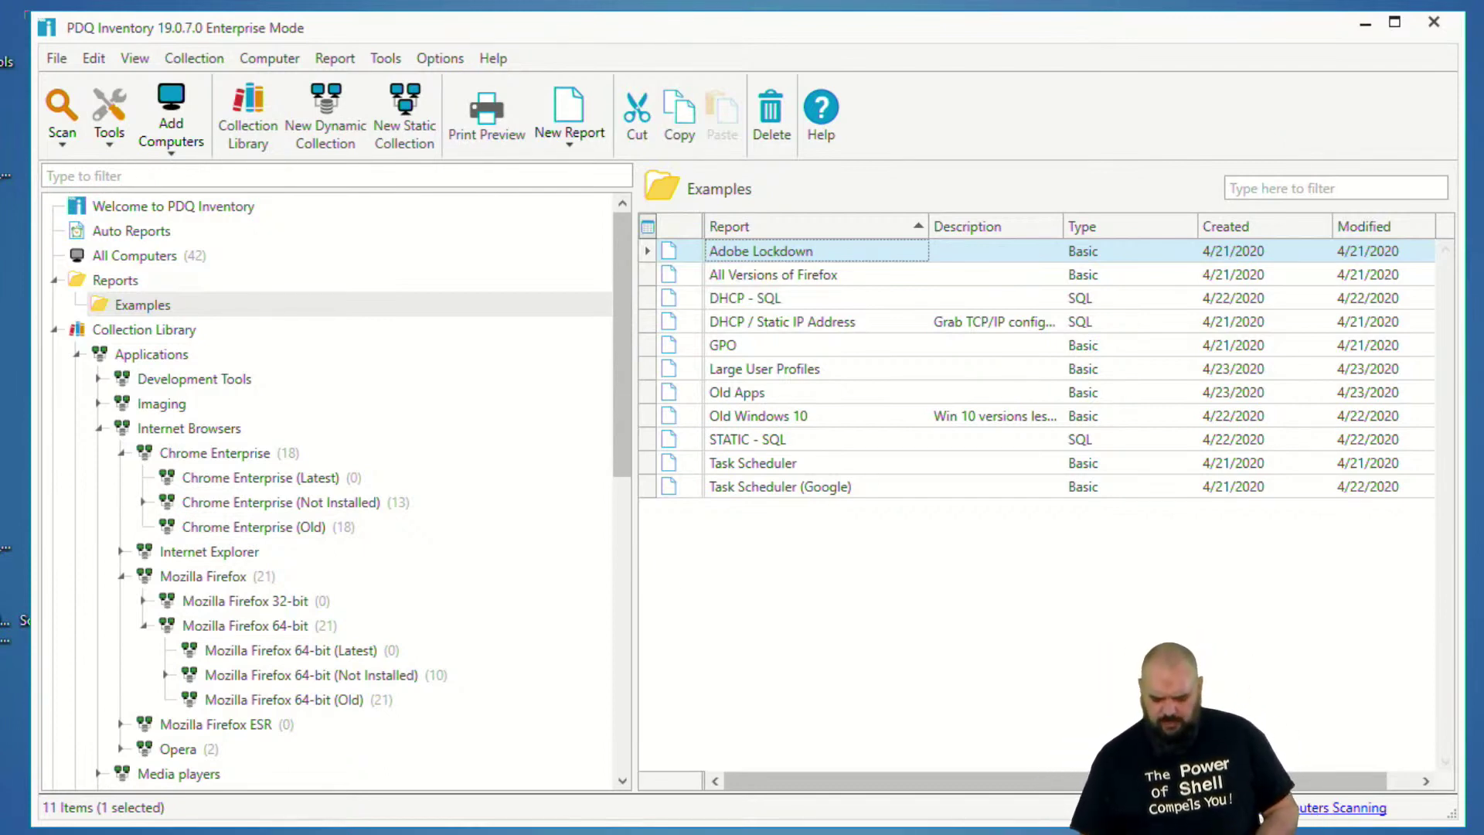
Step: Switch to the browser, review the pdq/PowerShell-Scanners repository and its PowerShell Scanners folder on GitHub, and minimize the browser
click(325, 833)
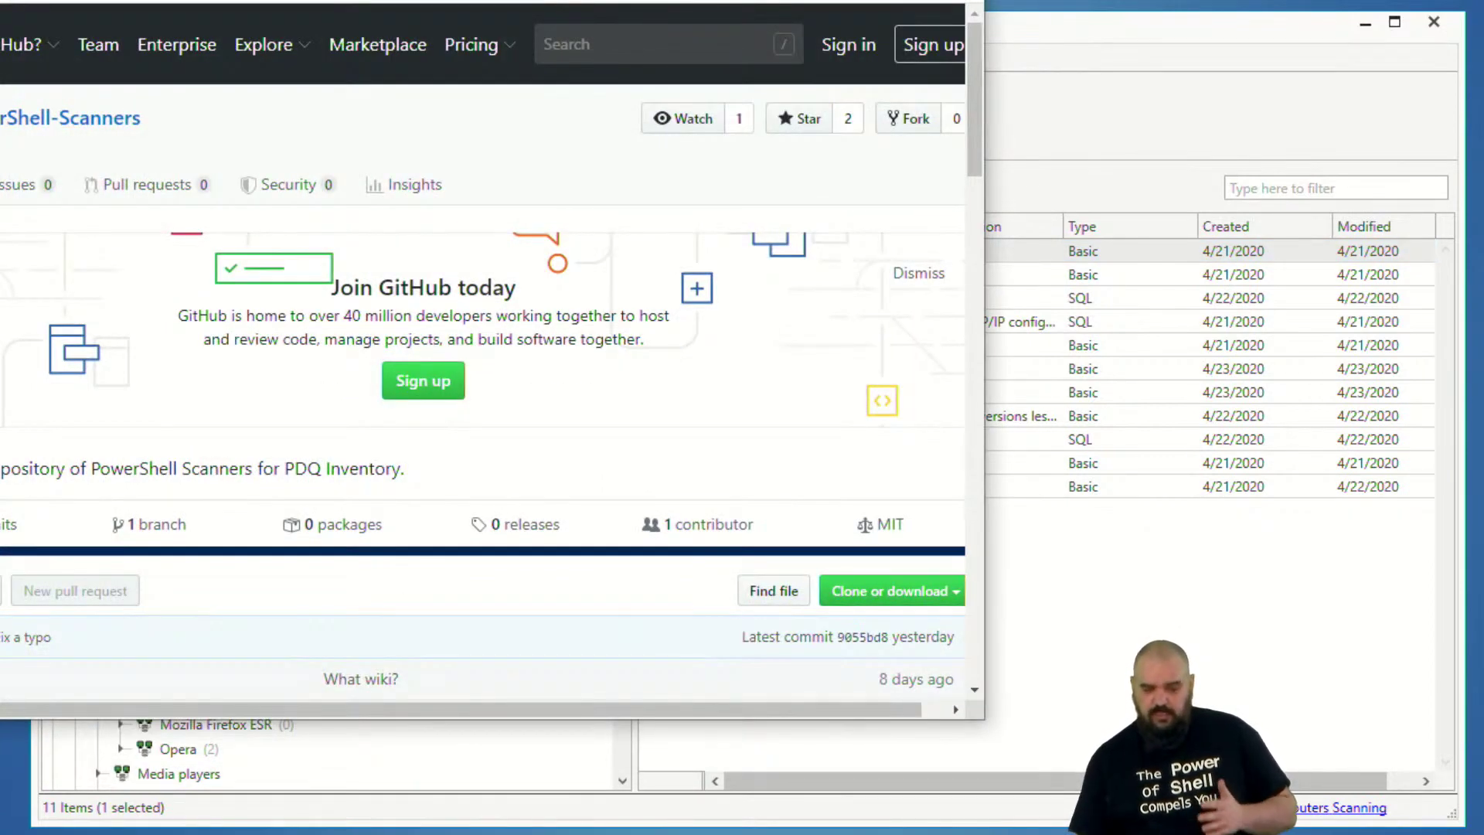
drag(597, 0, 762, 26)
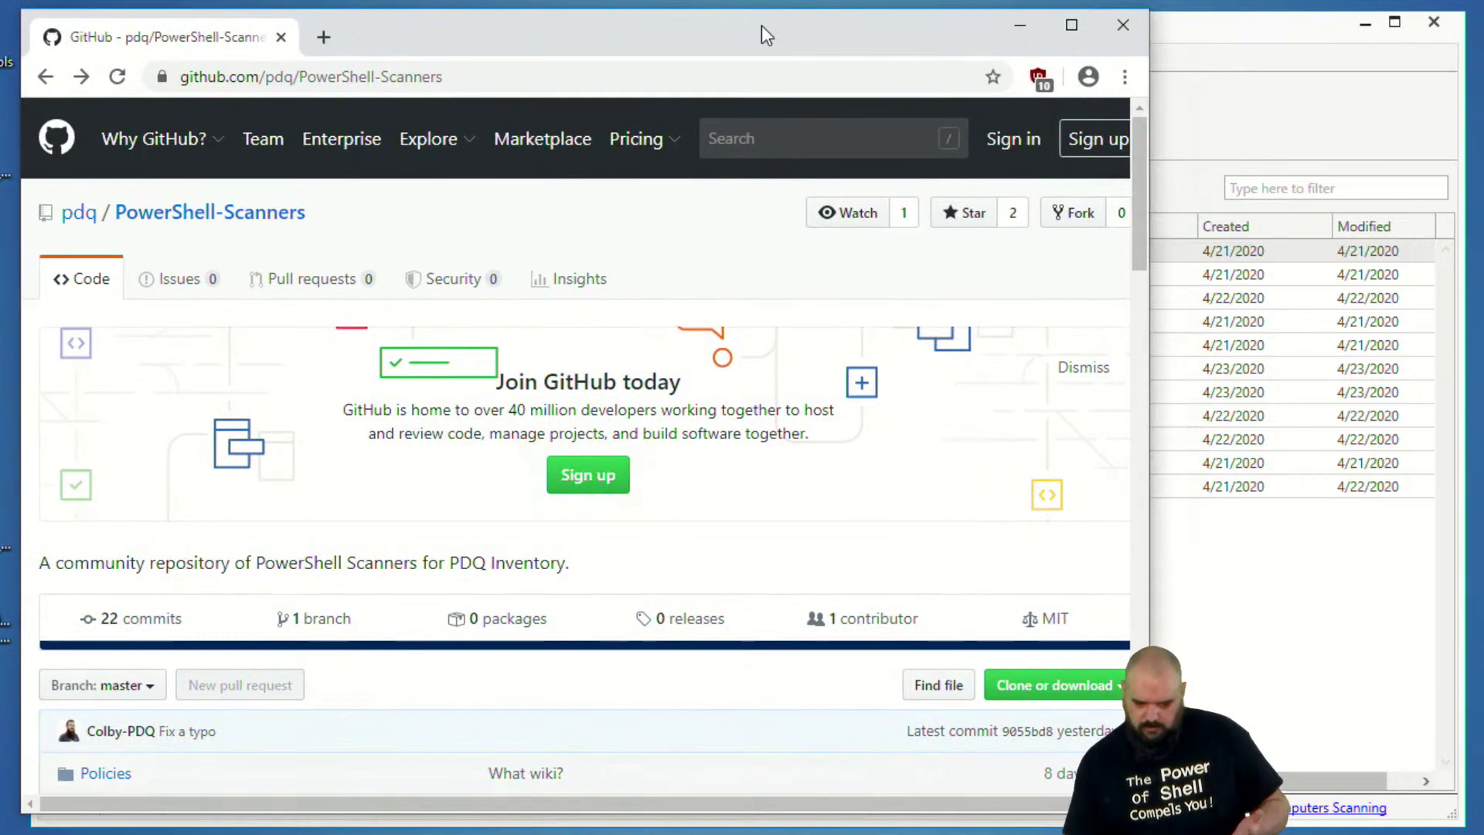
scroll(727, 236, down, 4)
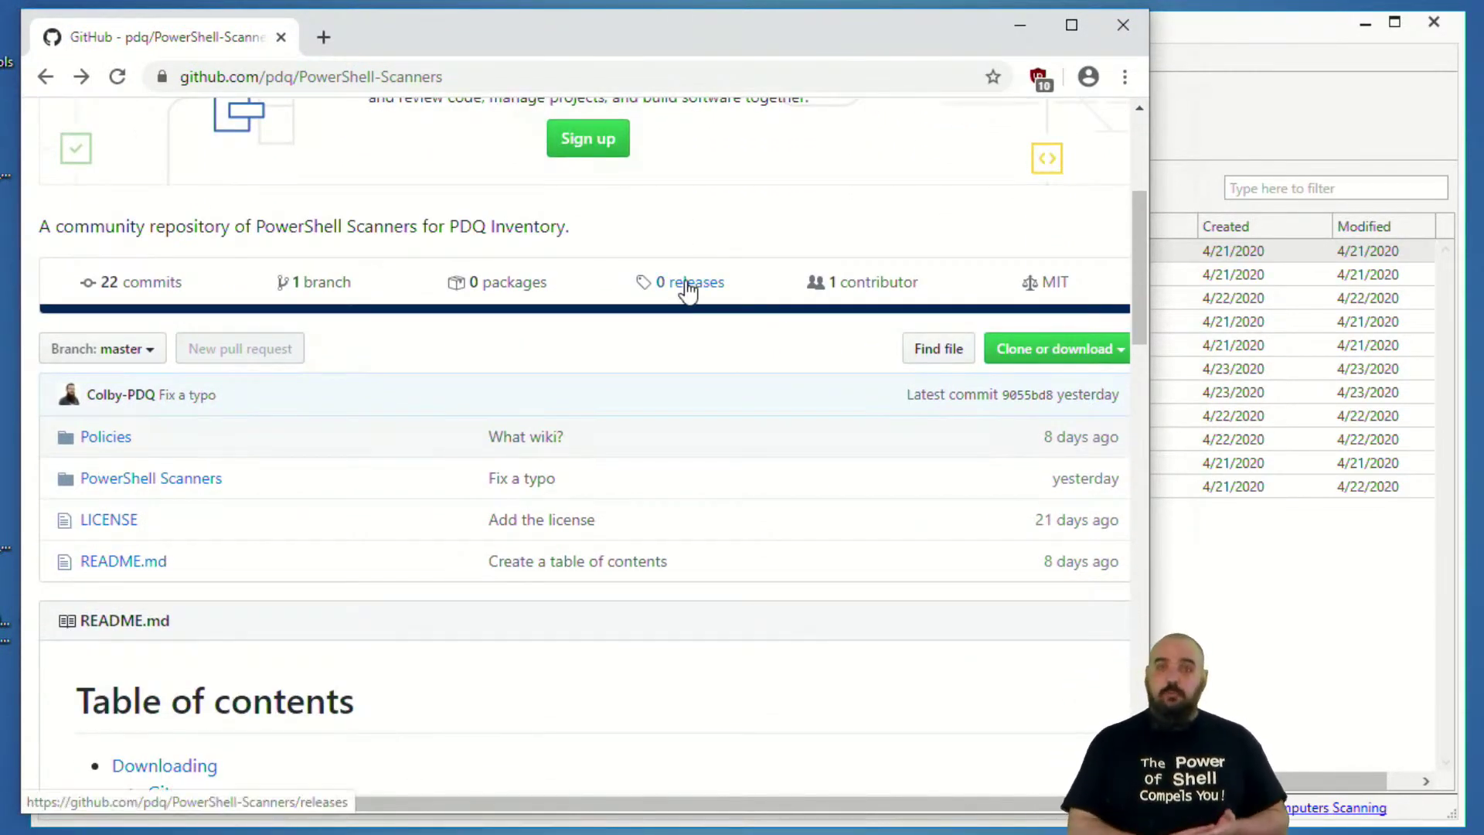
click(108, 485)
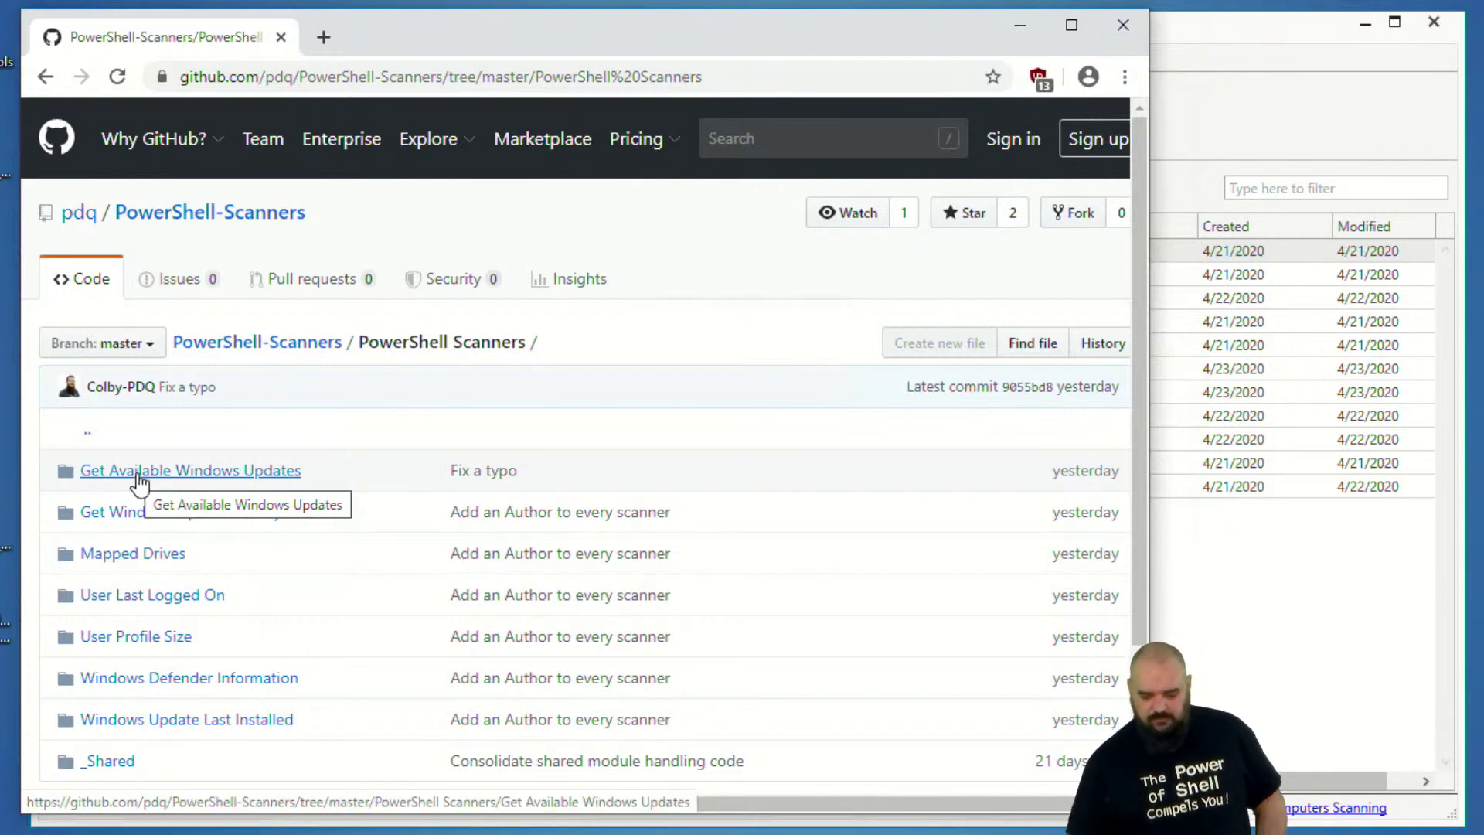
click(47, 76)
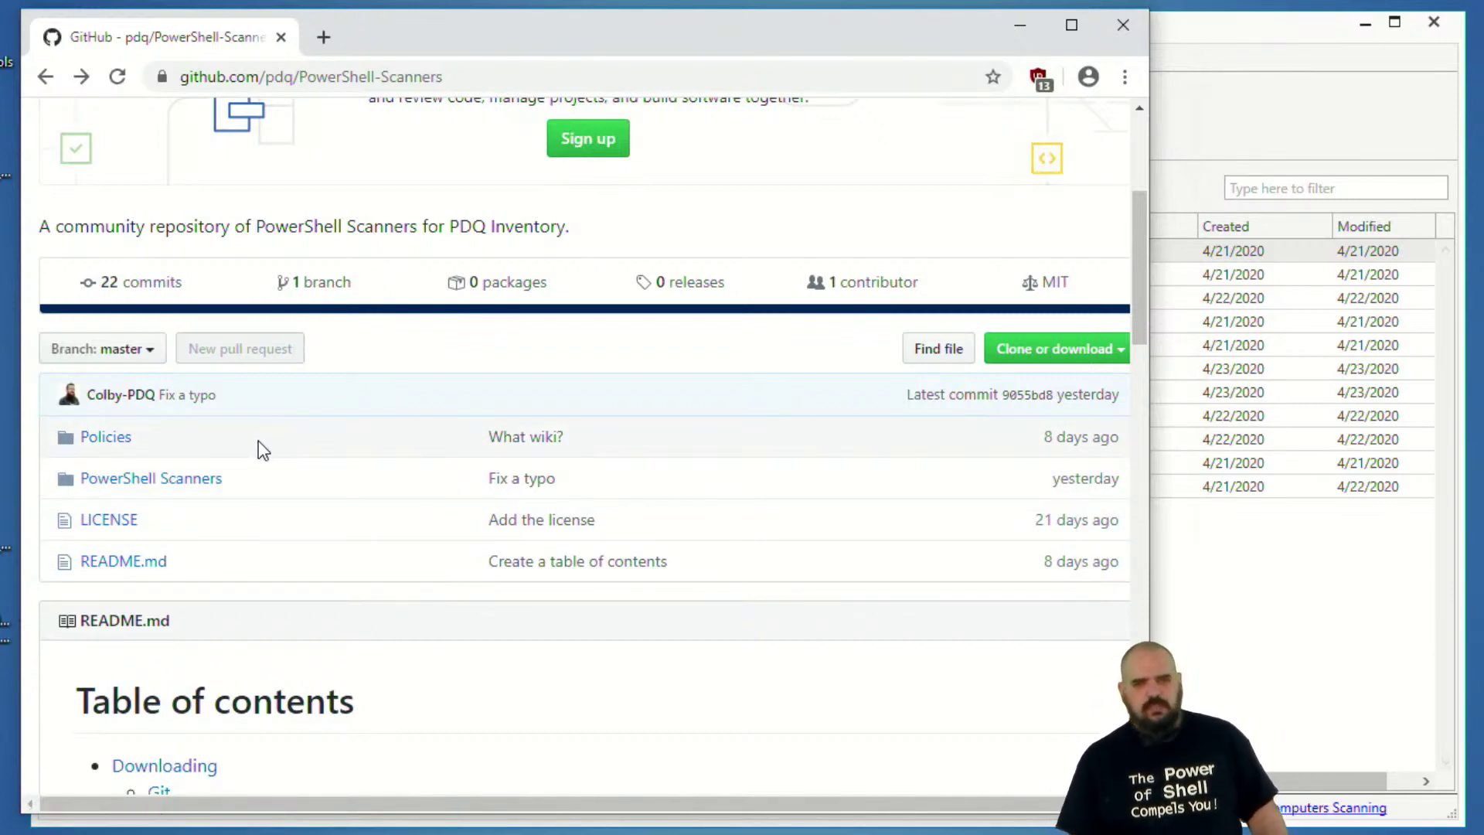
click(1021, 29)
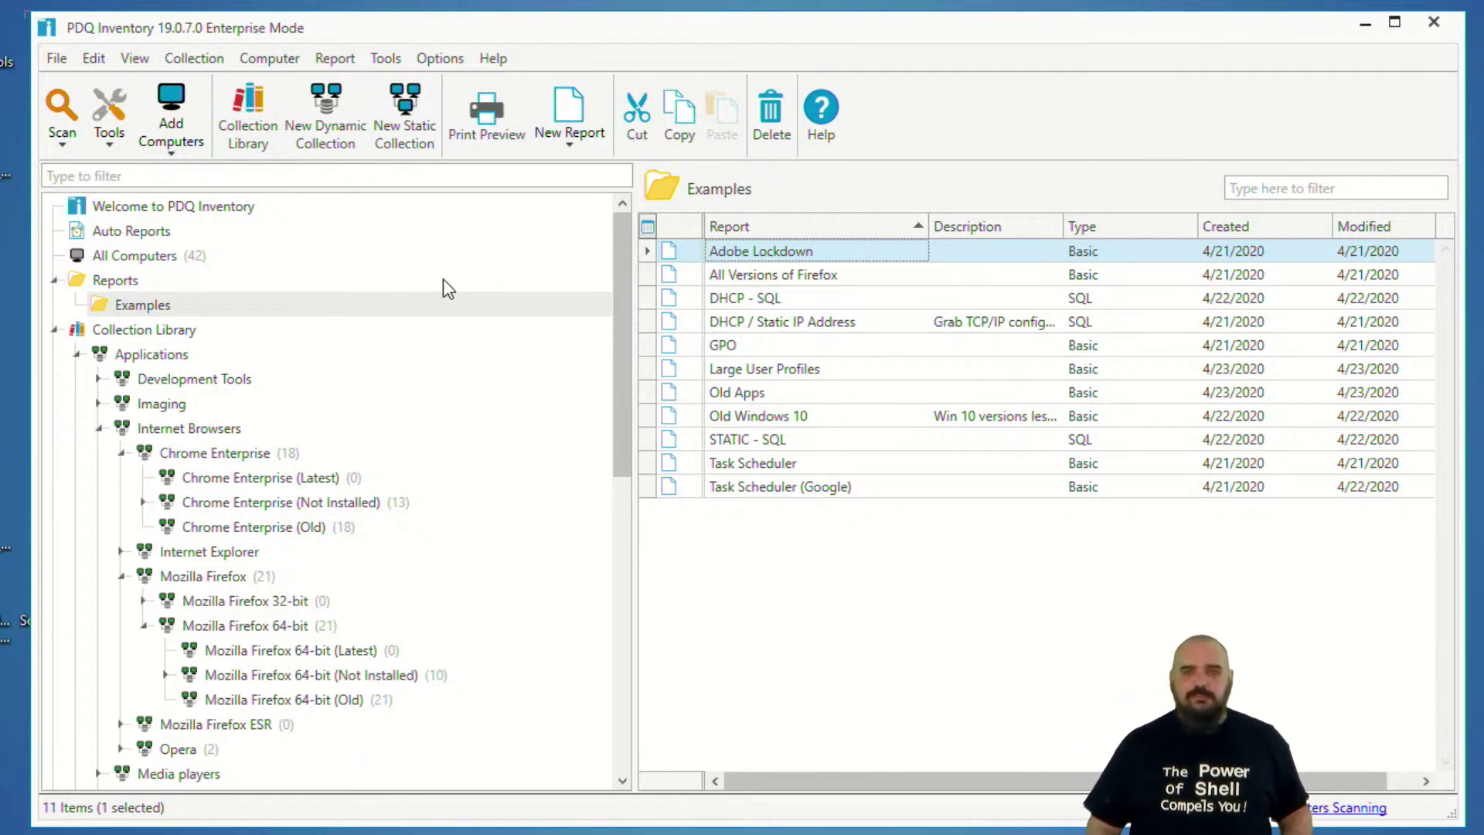
Step: Start a scan profile import and browse to the C:\PowerShell-Scanners\PowerShell Scanners folder
click(452, 53)
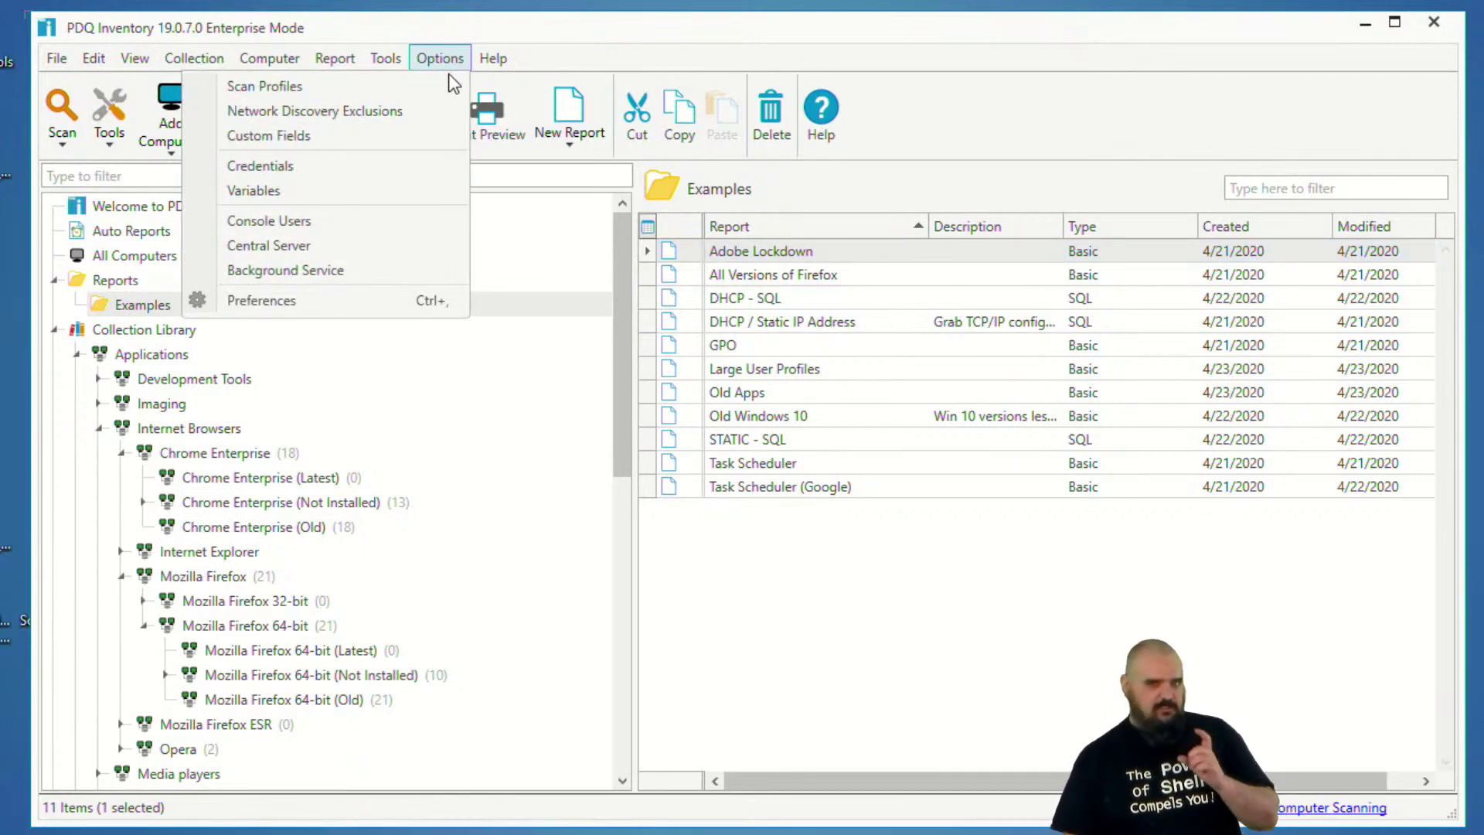
click(309, 85)
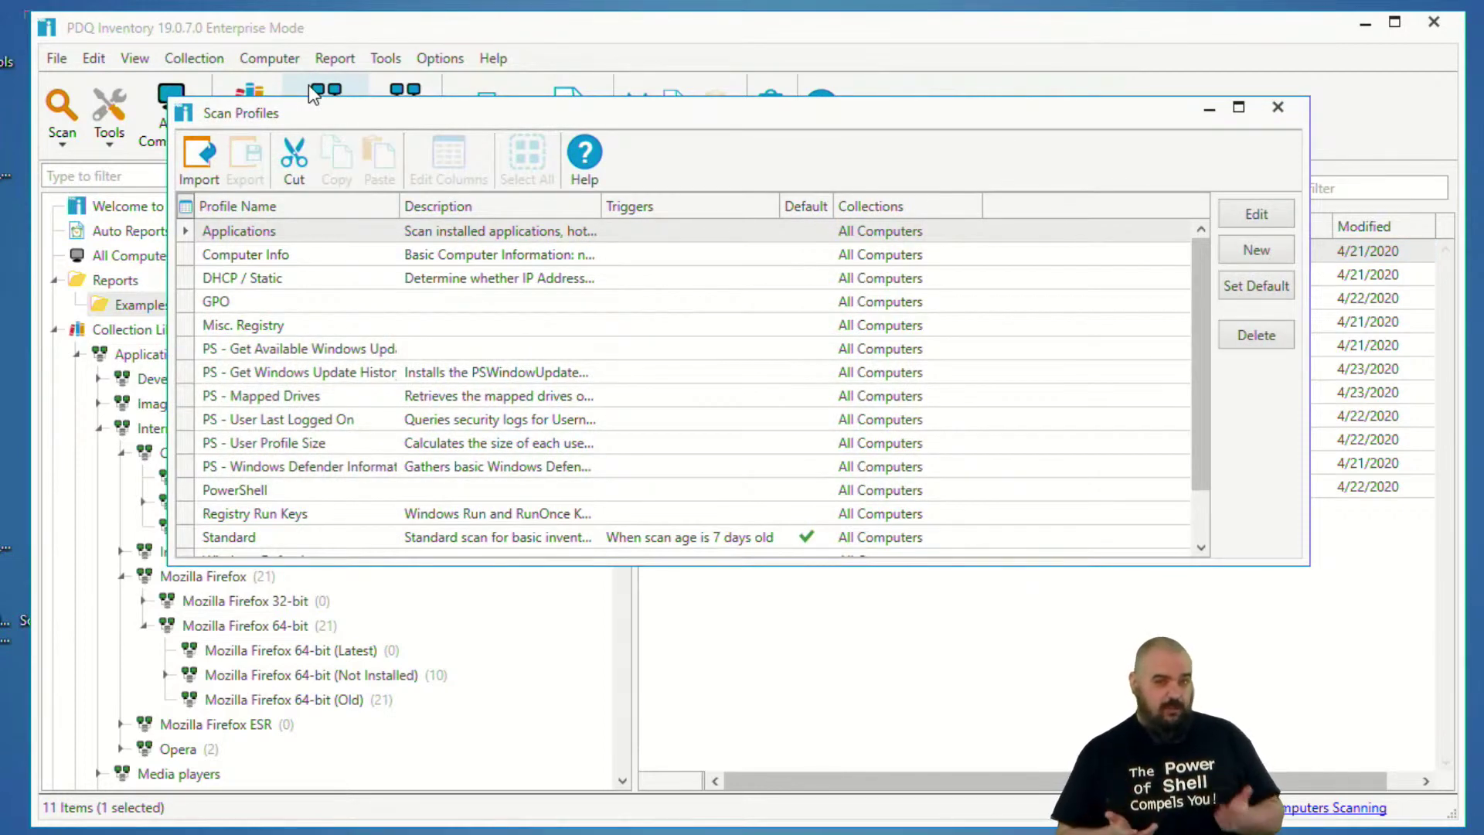
click(200, 159)
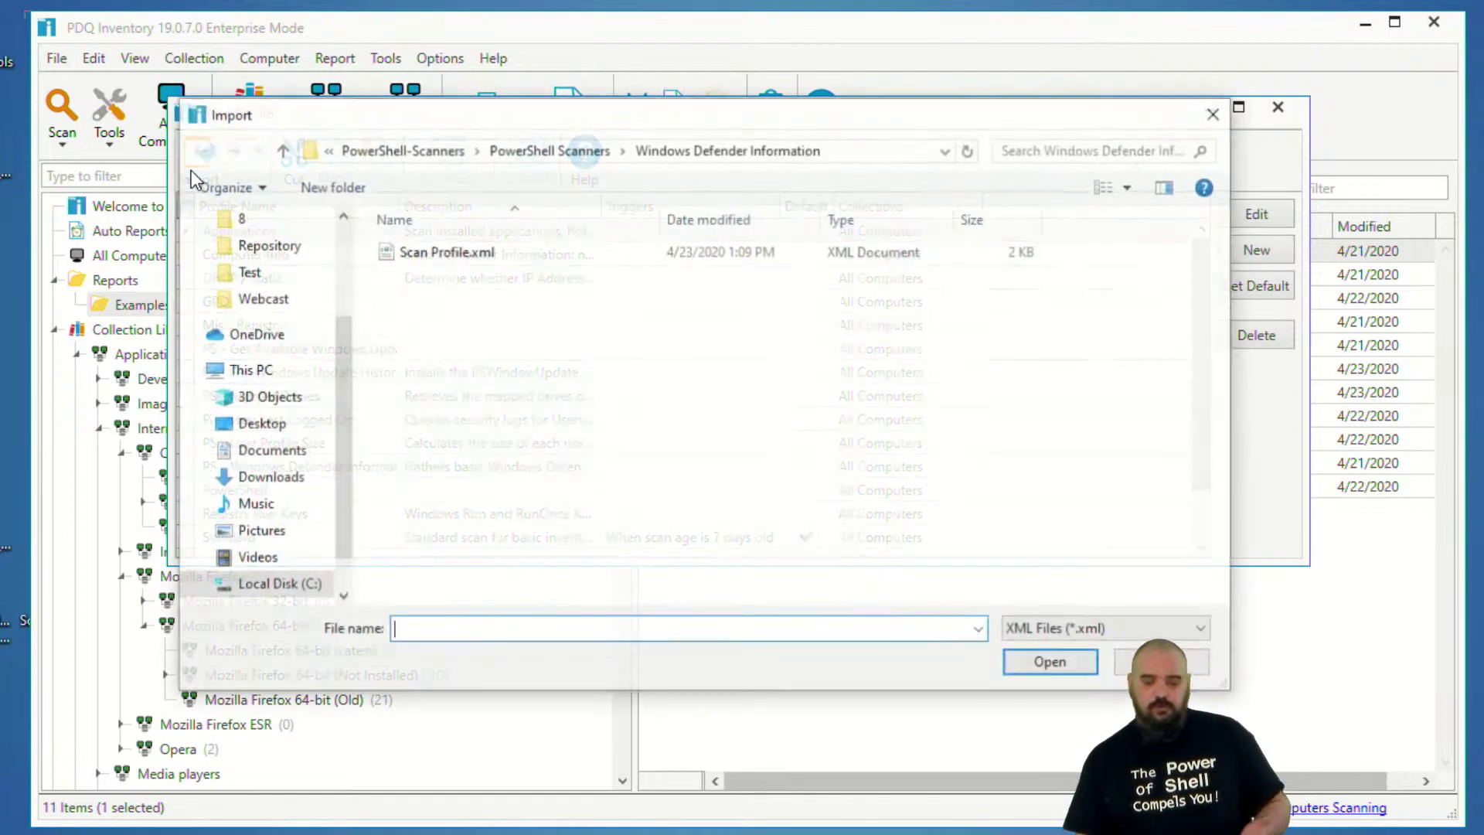
click(528, 150)
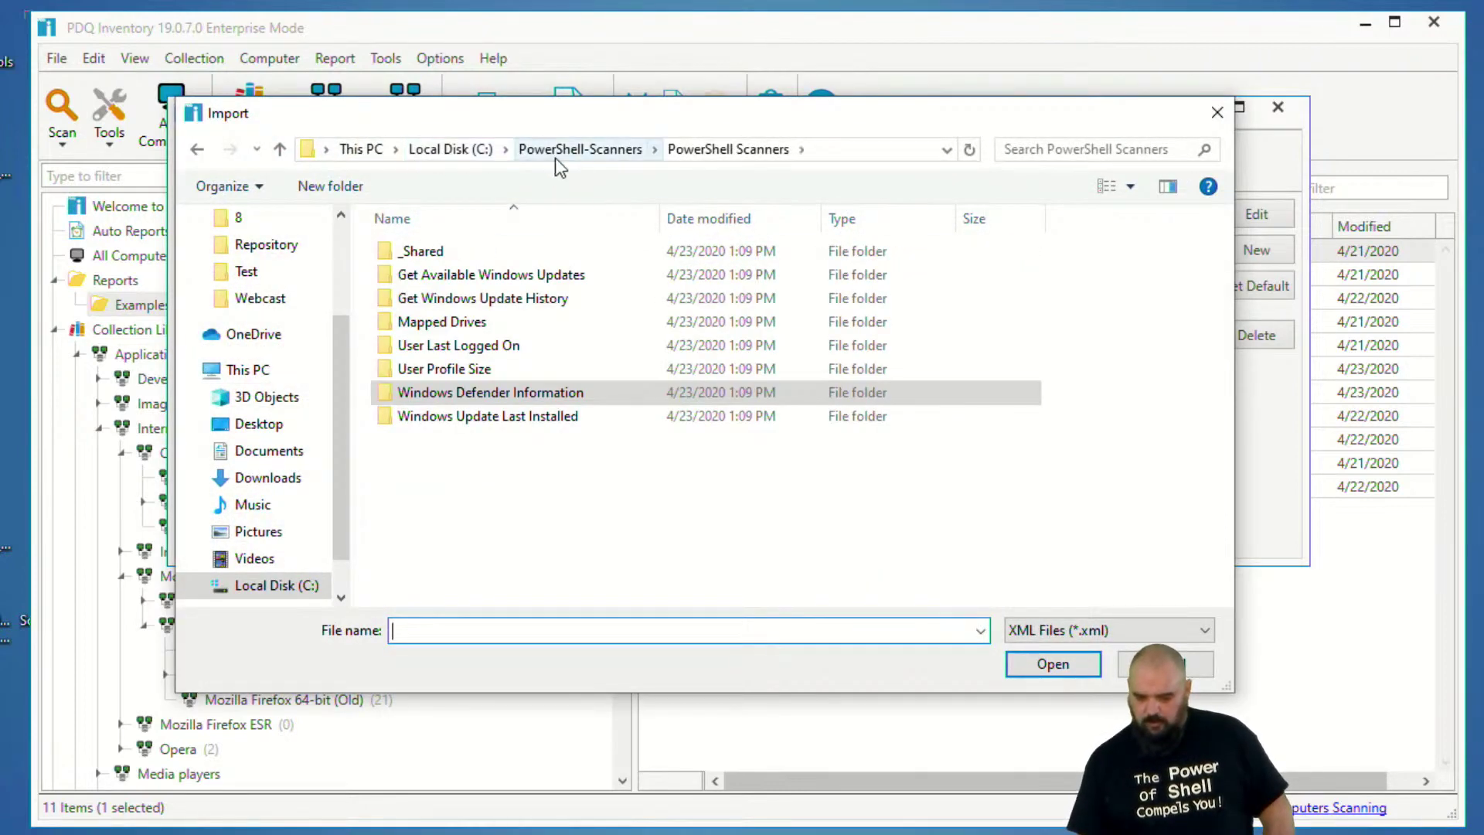
click(606, 151)
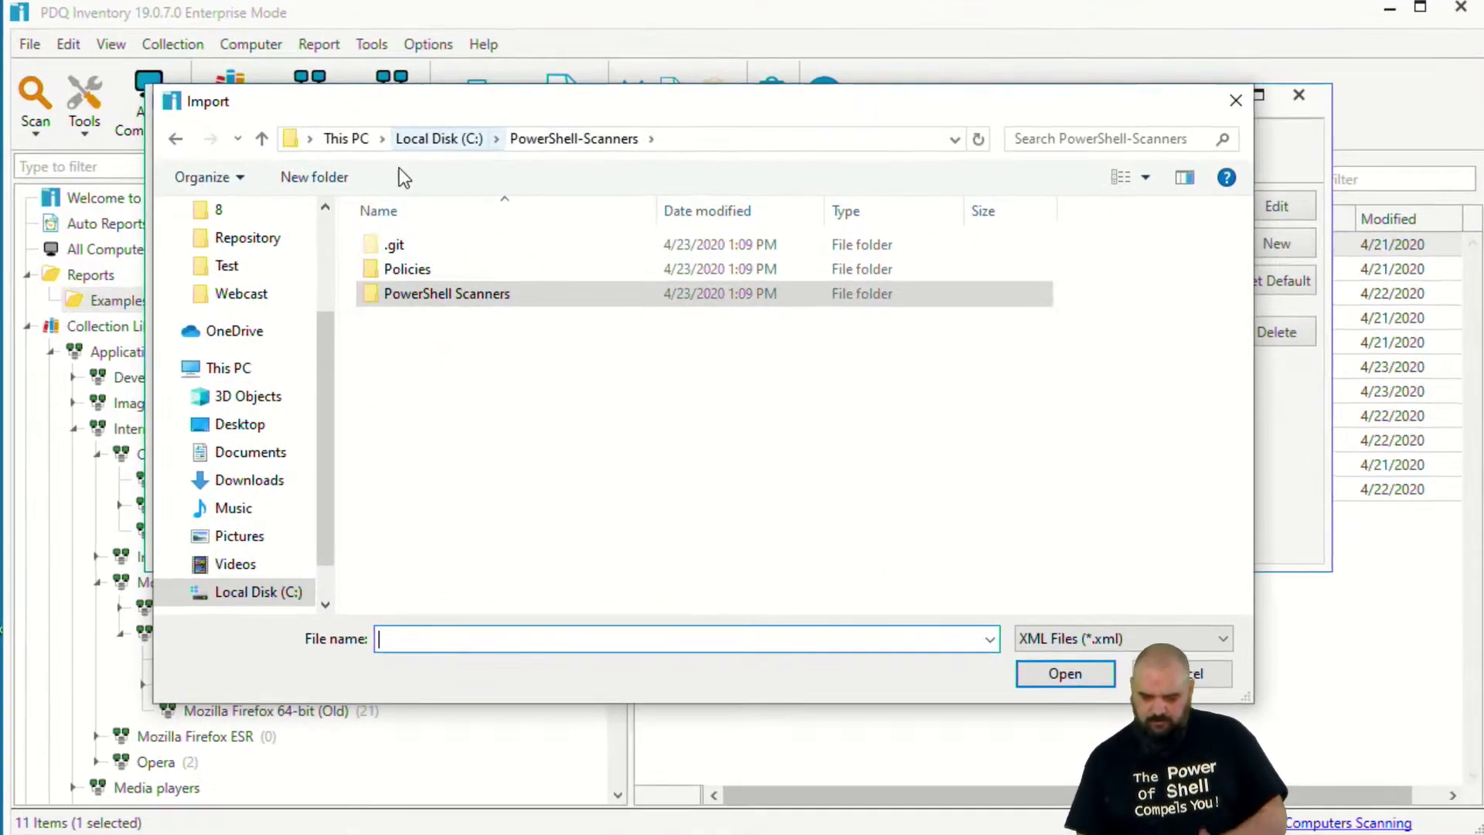
double_click(421, 295)
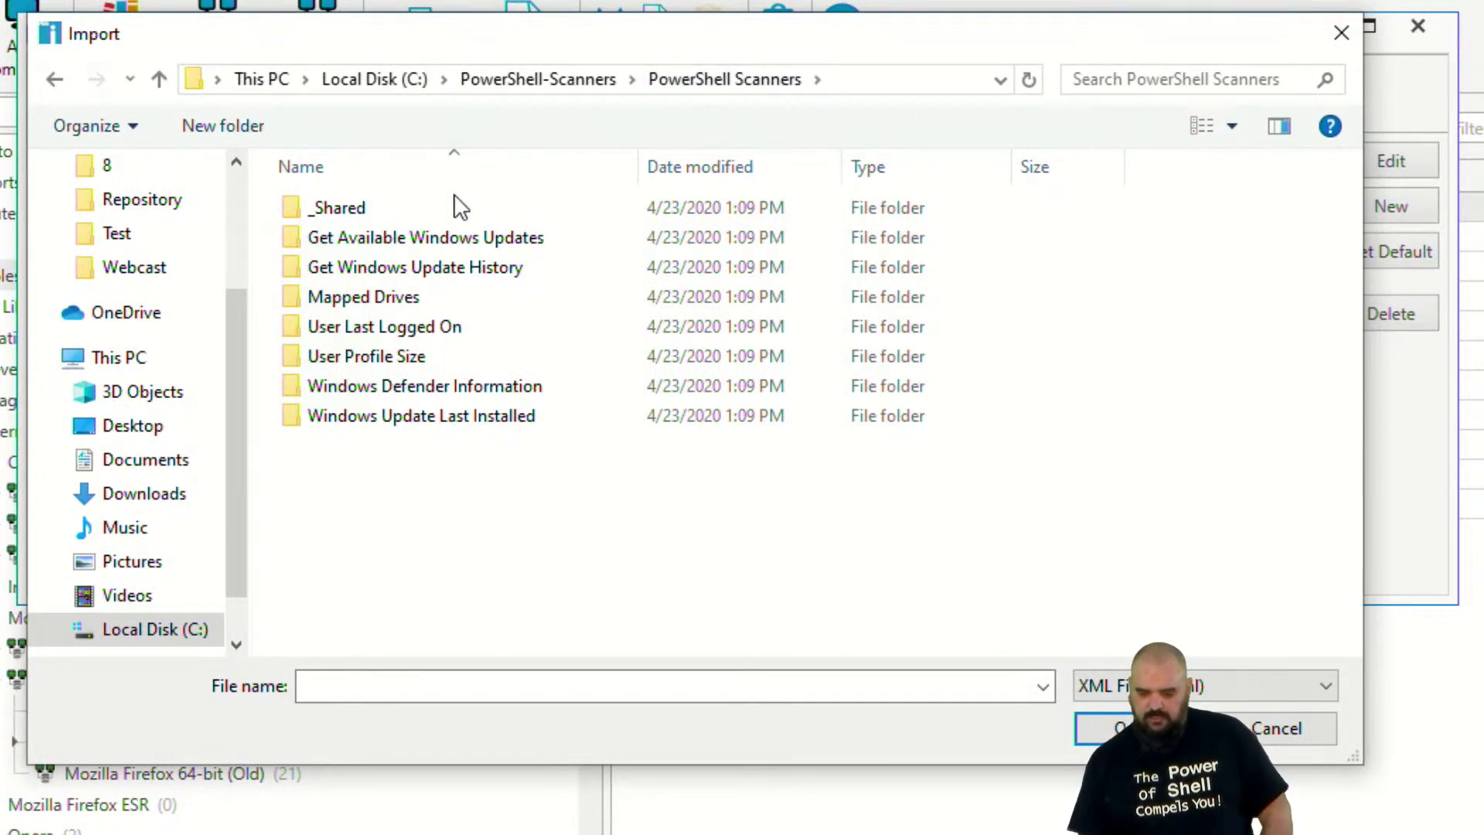
Step: View the profile file in the Mapped Drives scanner folder, cancel the import and close the scan profiles
click(331, 246)
click(333, 245)
double_click(335, 245)
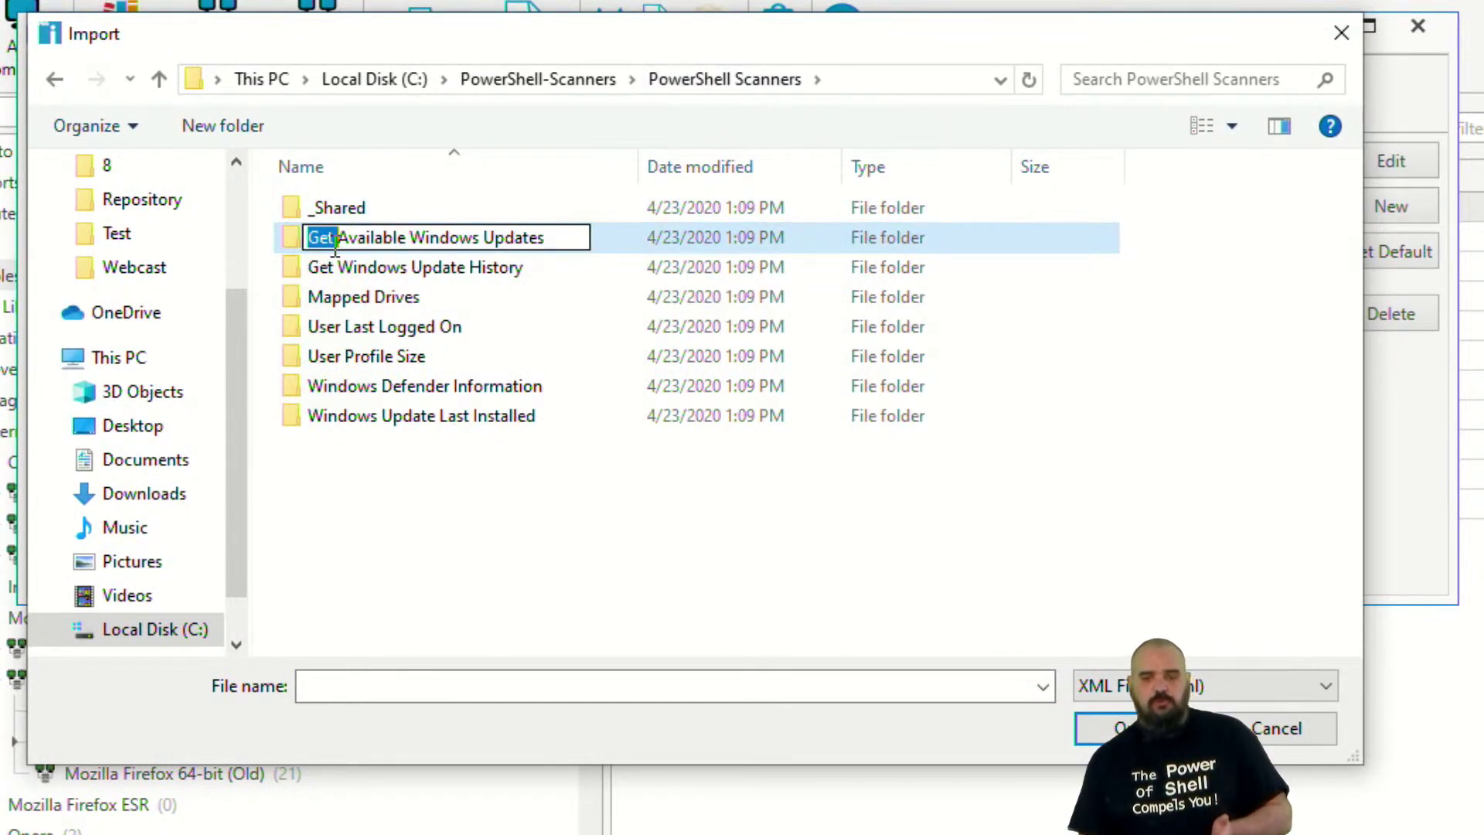
double_click(331, 297)
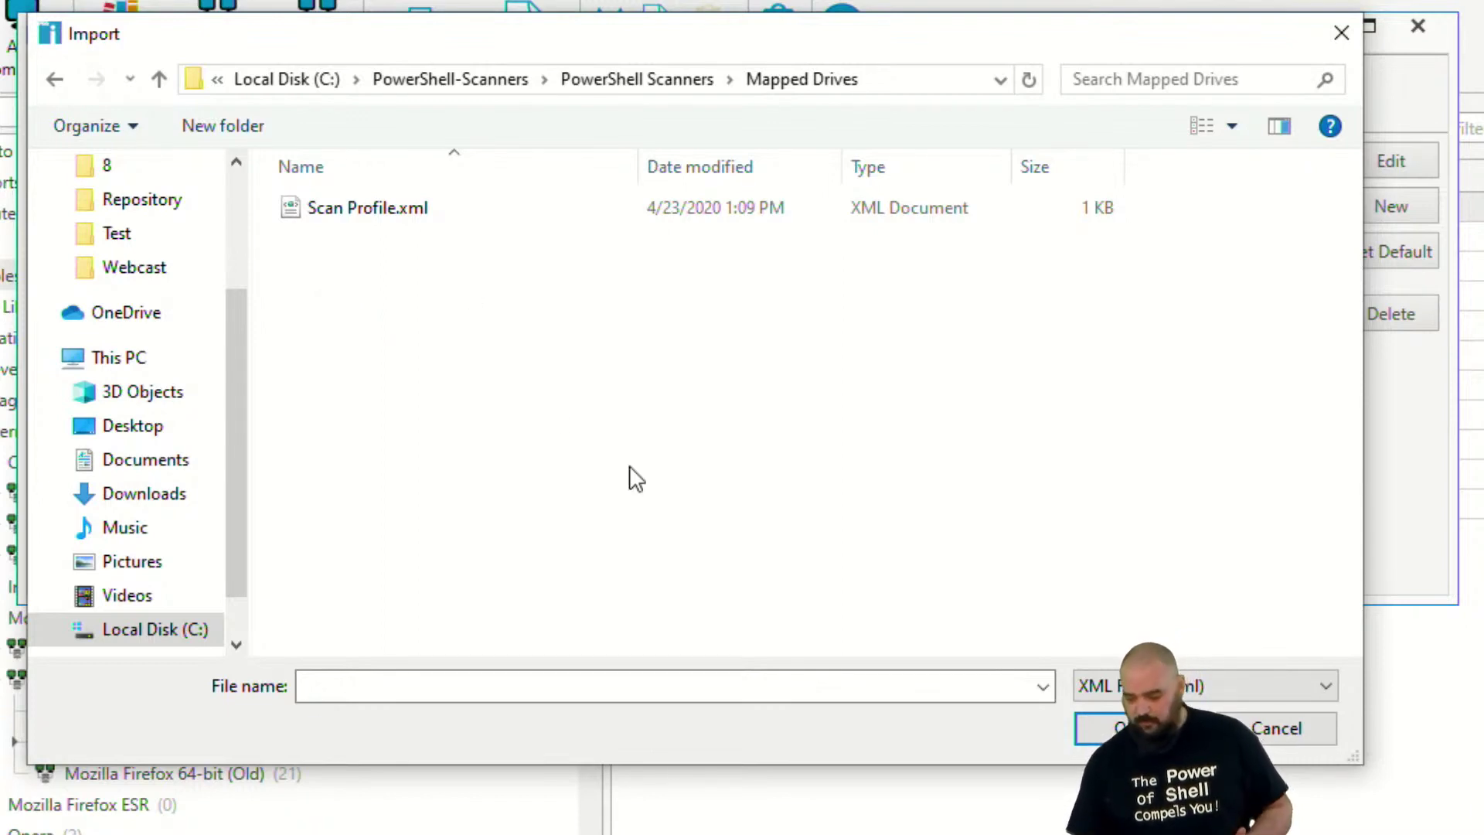
click(1283, 733)
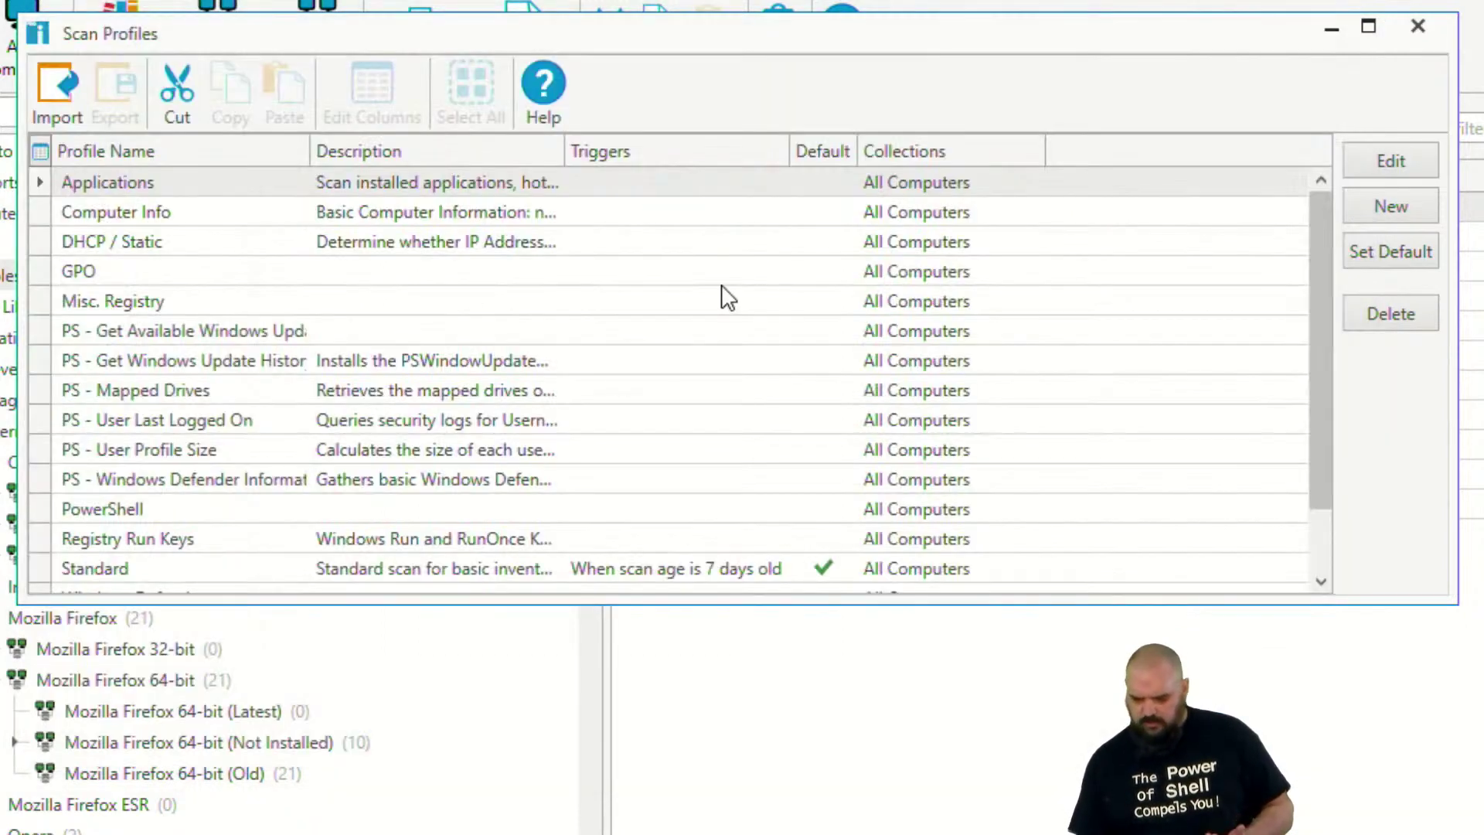
click(1429, 30)
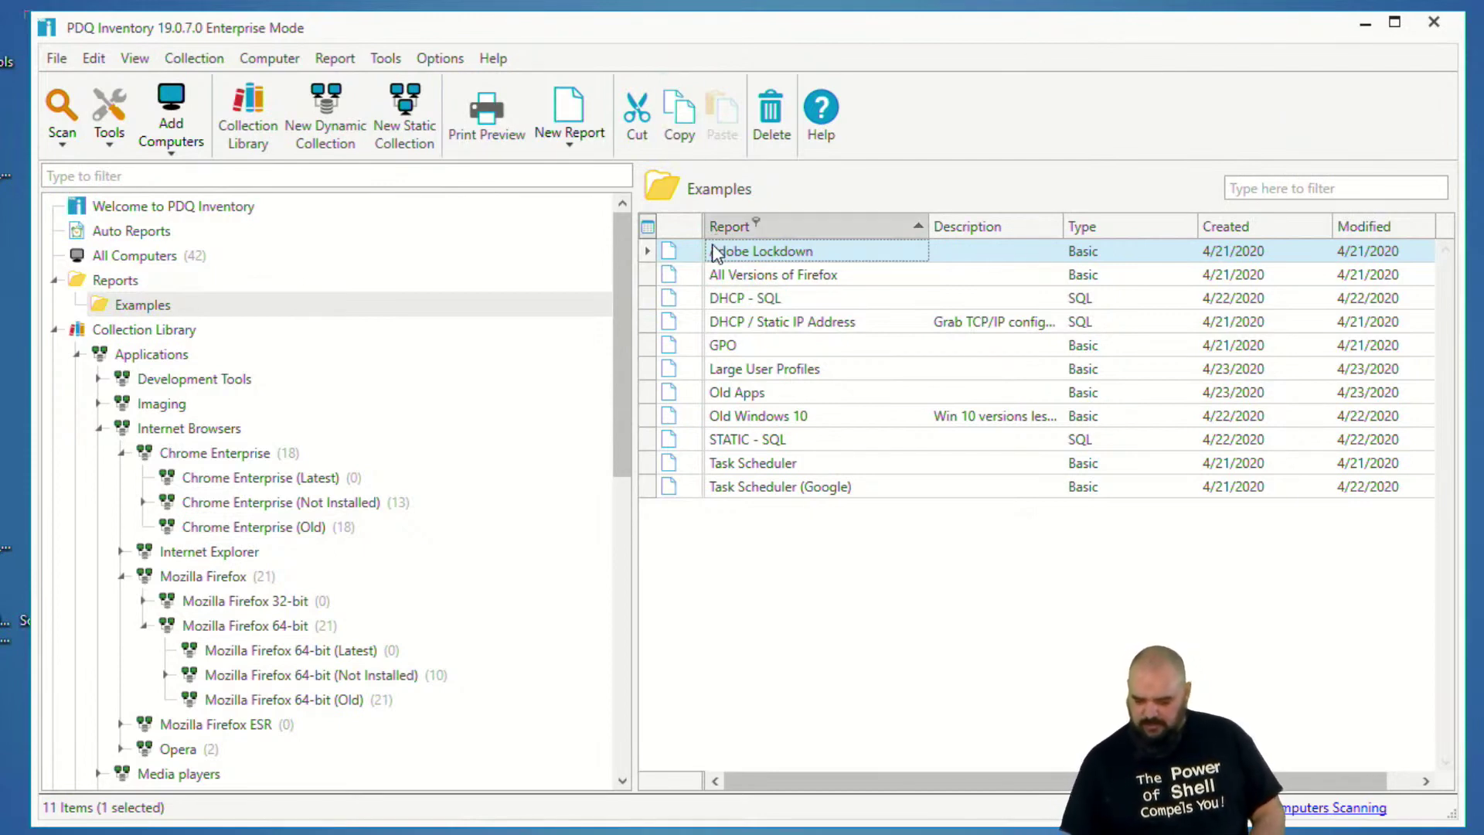
Step: Scan the All Computers collection with the PS - User Profile Size scan profile
click(141, 262)
right_click(147, 263)
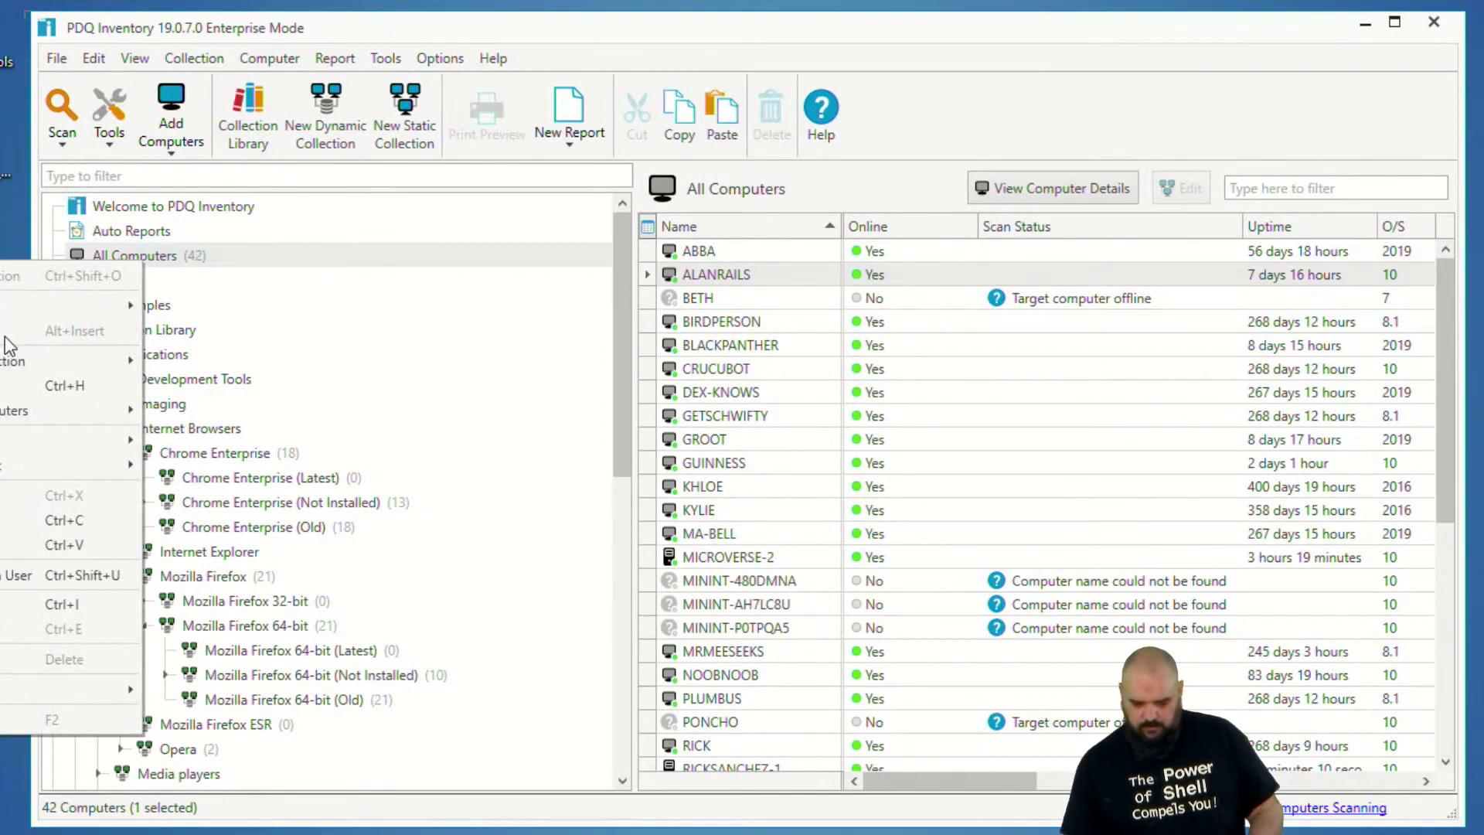
mouse_move(93, 360)
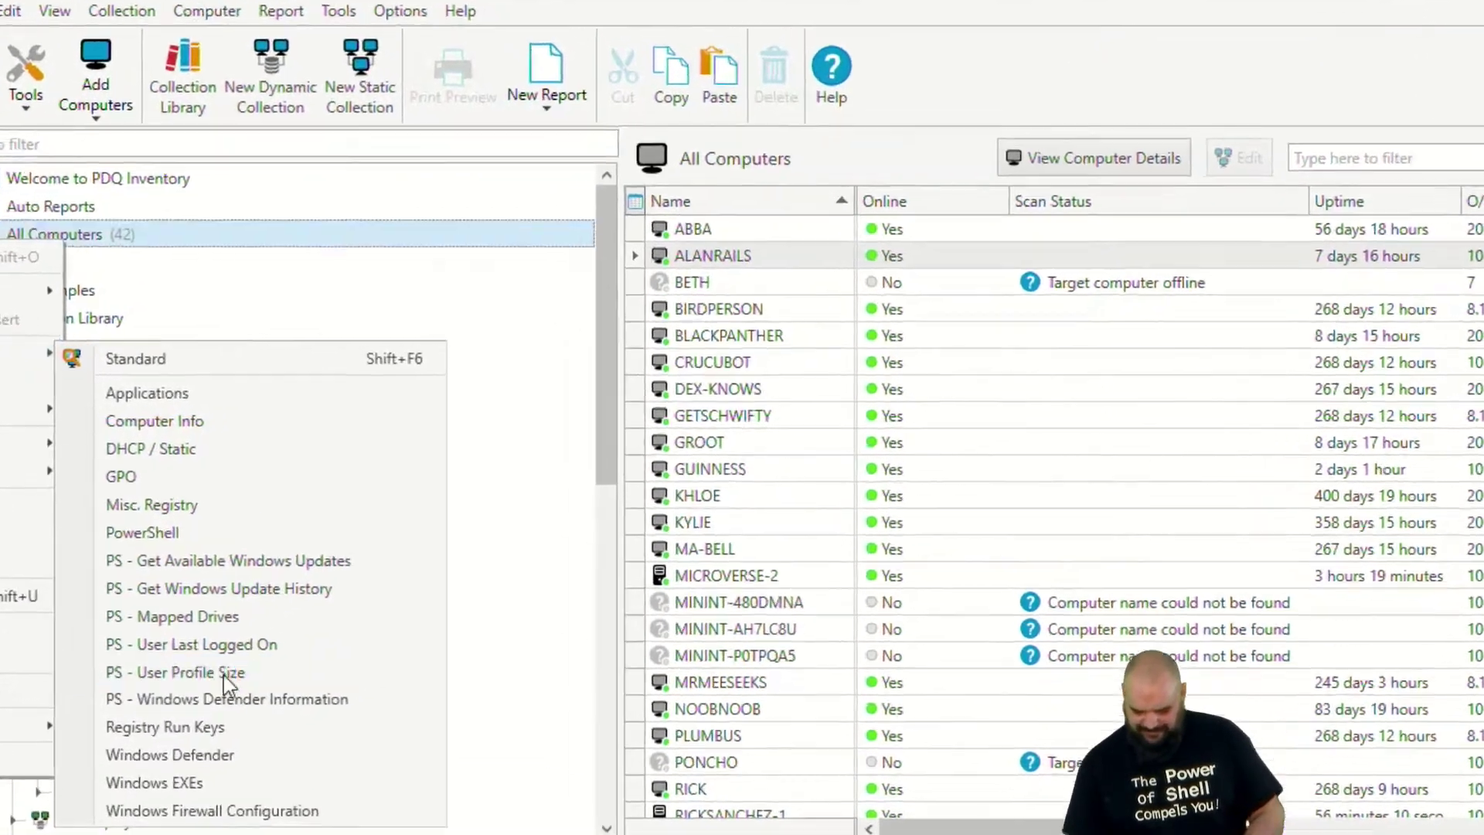
click(285, 643)
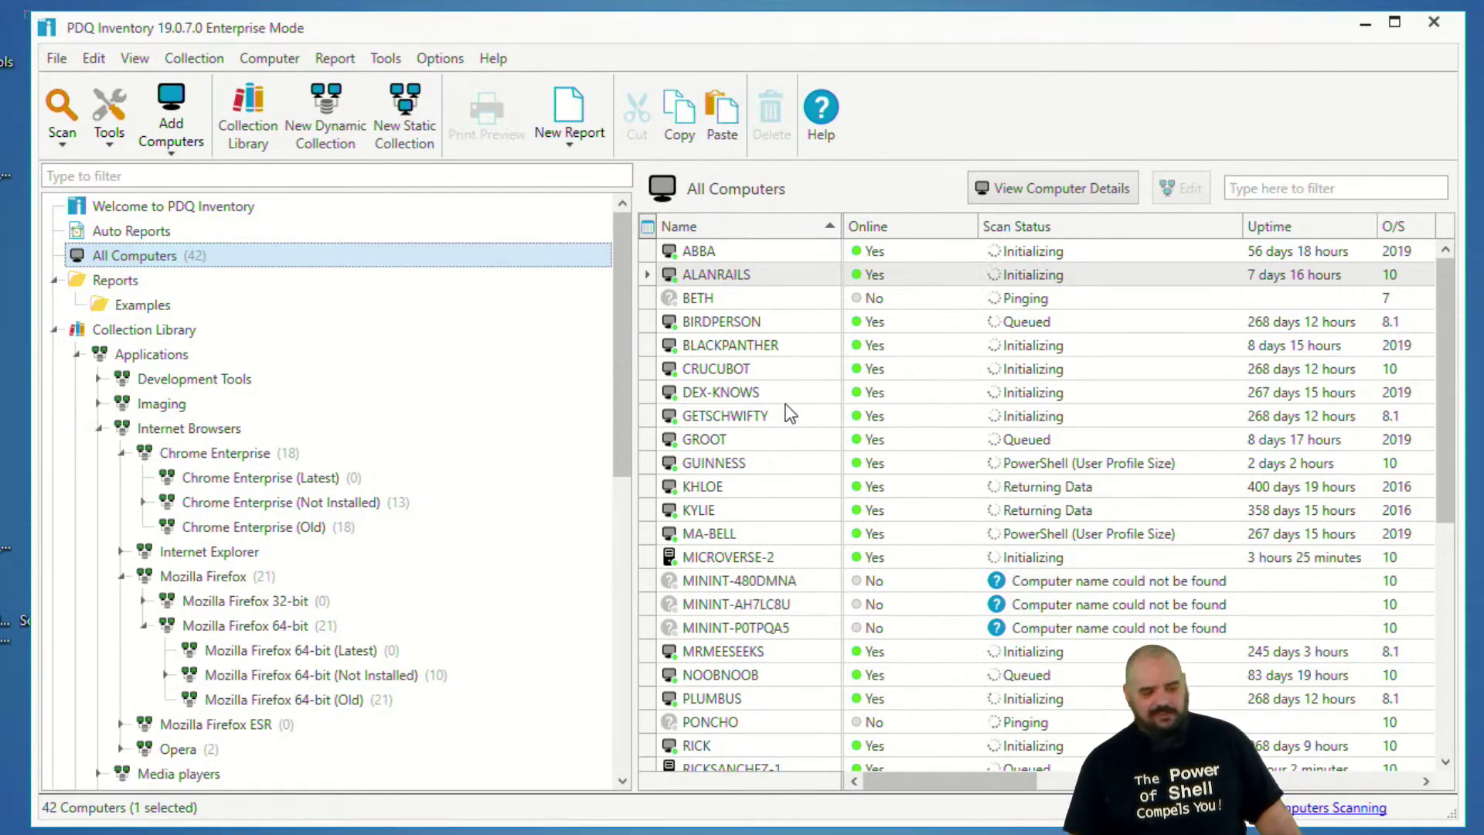
Step: Review the results, filter and columns of the Large User Profiles example report, run it again and close it
click(133, 232)
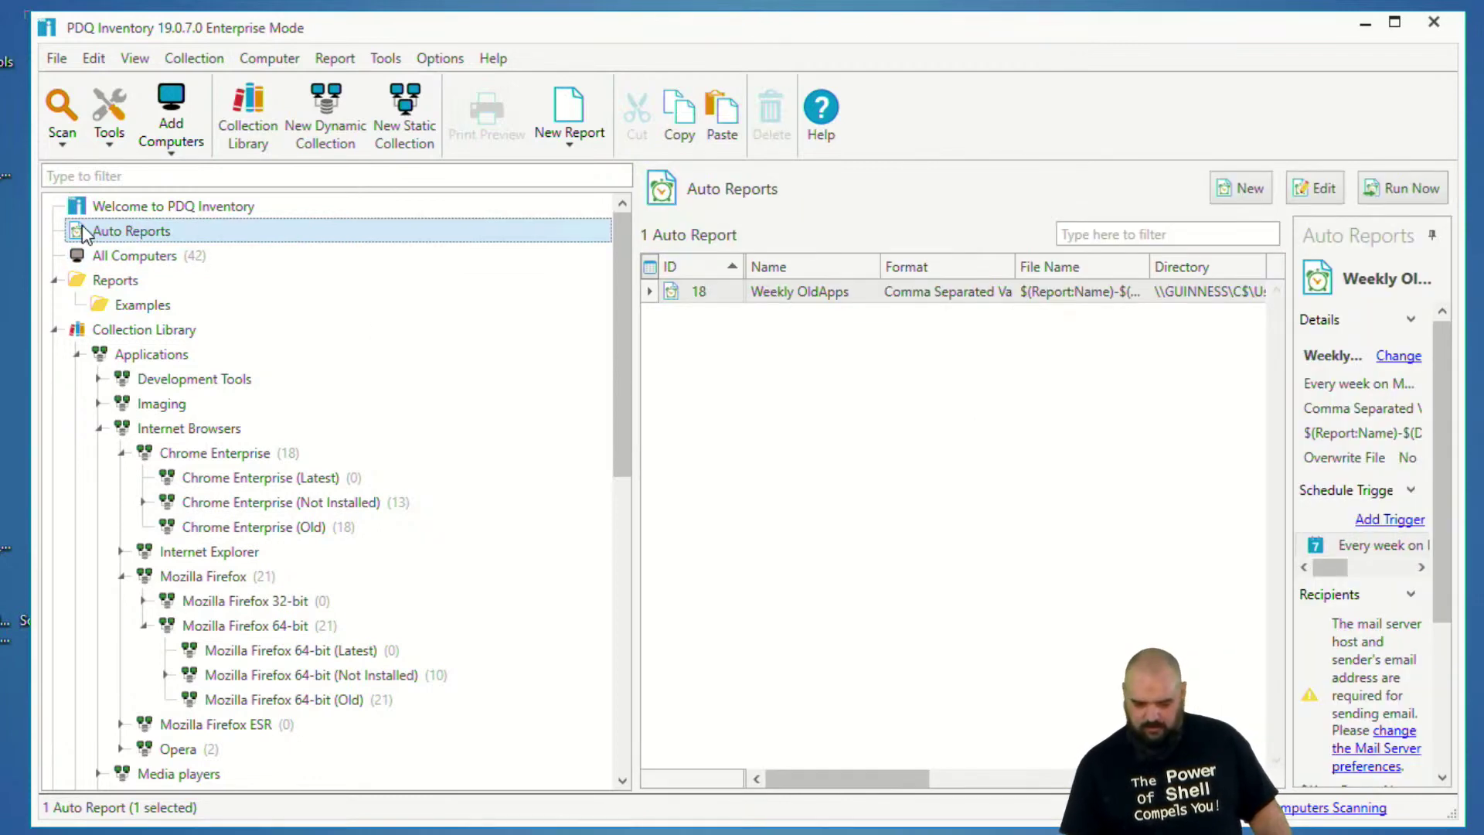
click(108, 304)
click(105, 283)
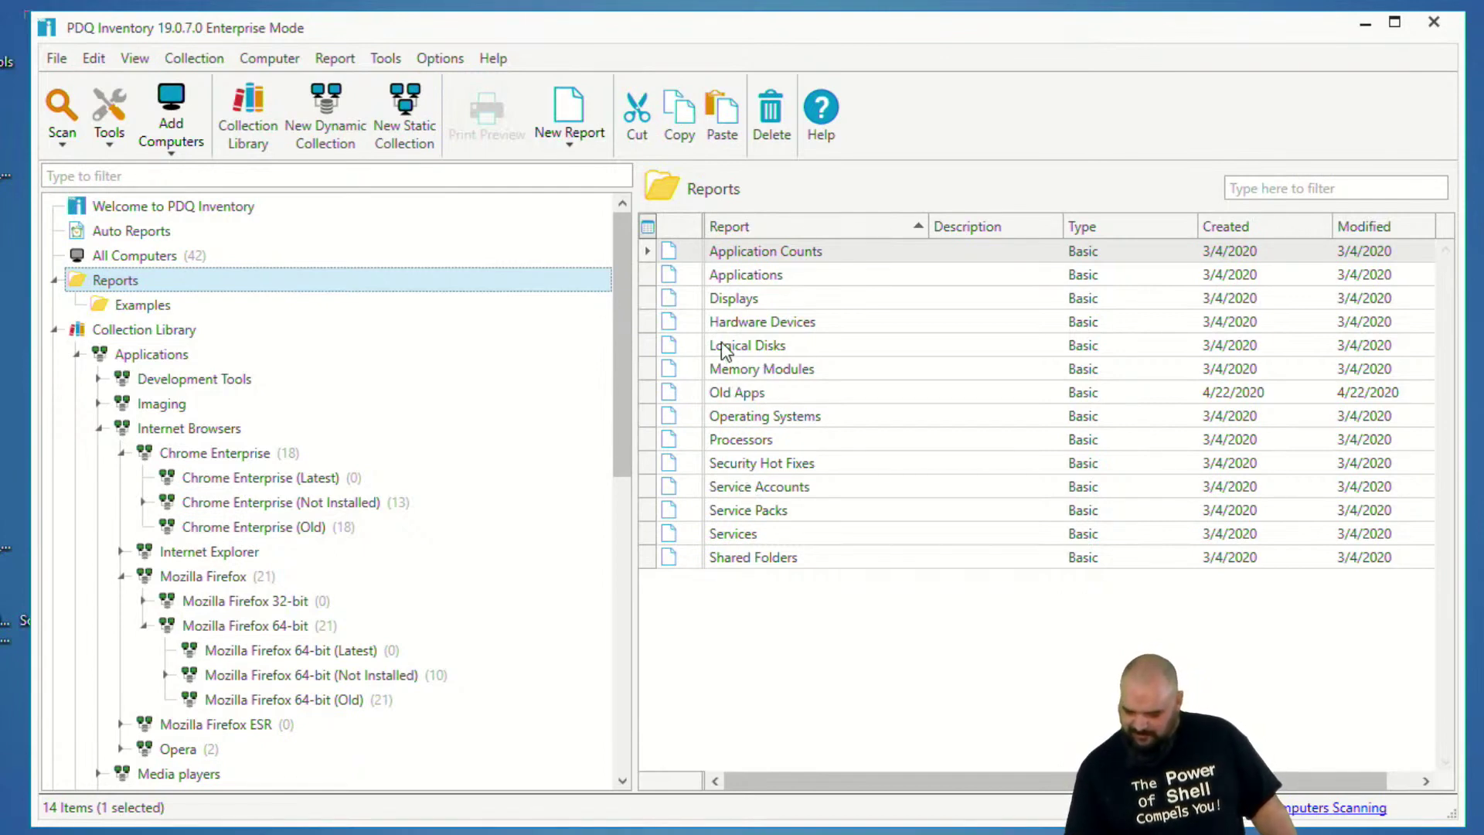
click(172, 301)
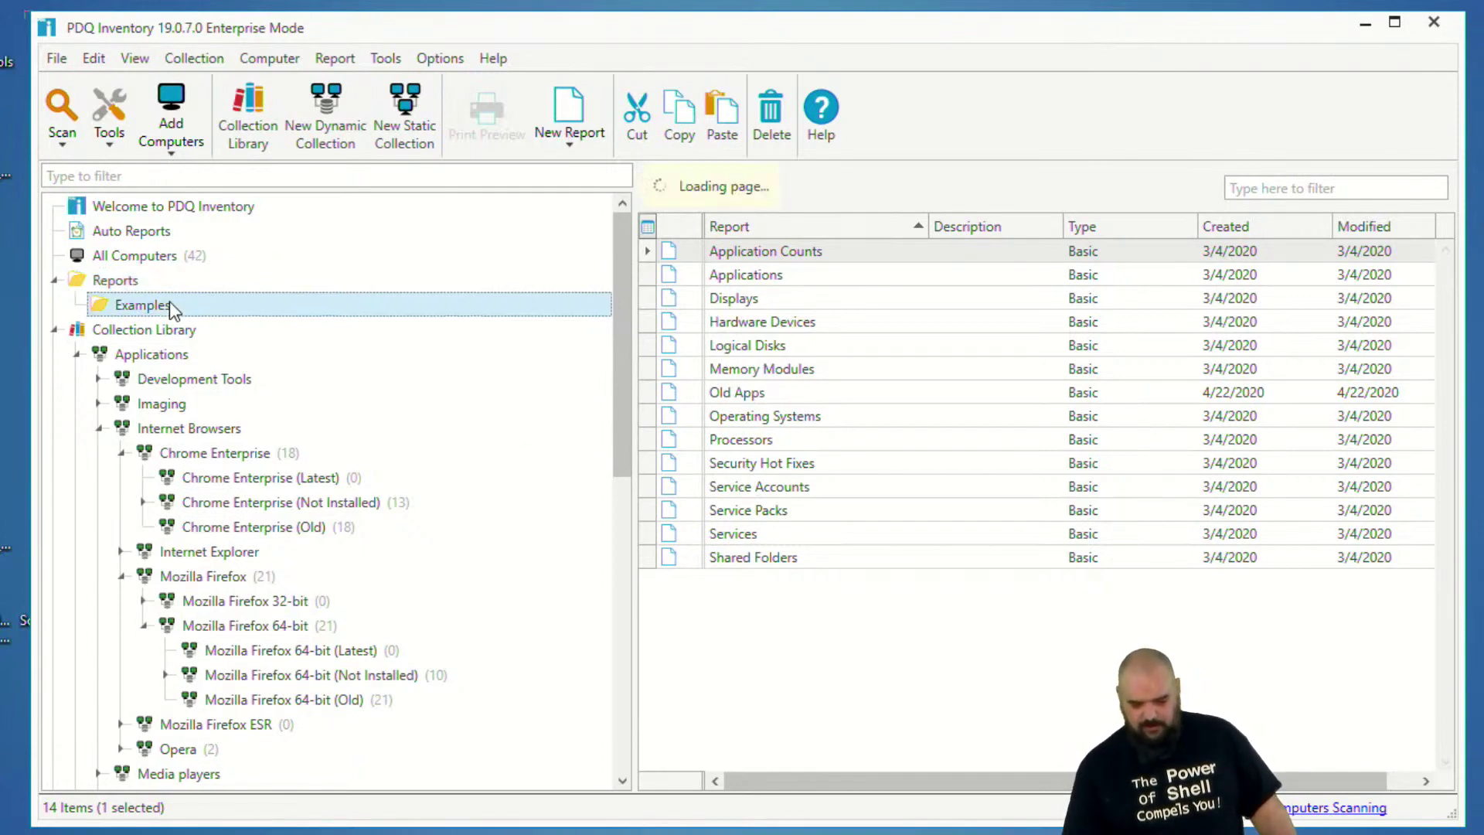
double_click(764, 369)
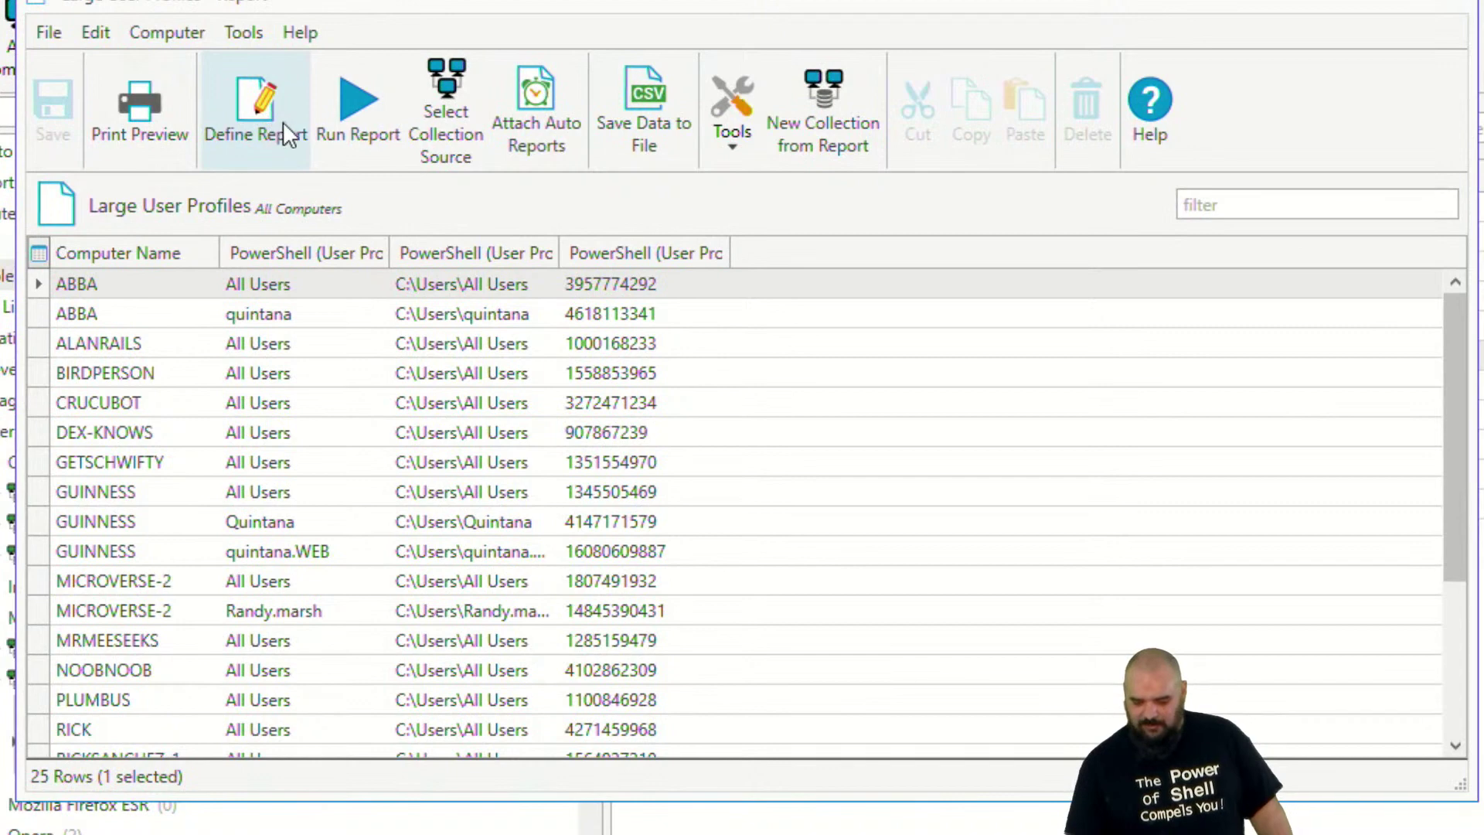
click(253, 127)
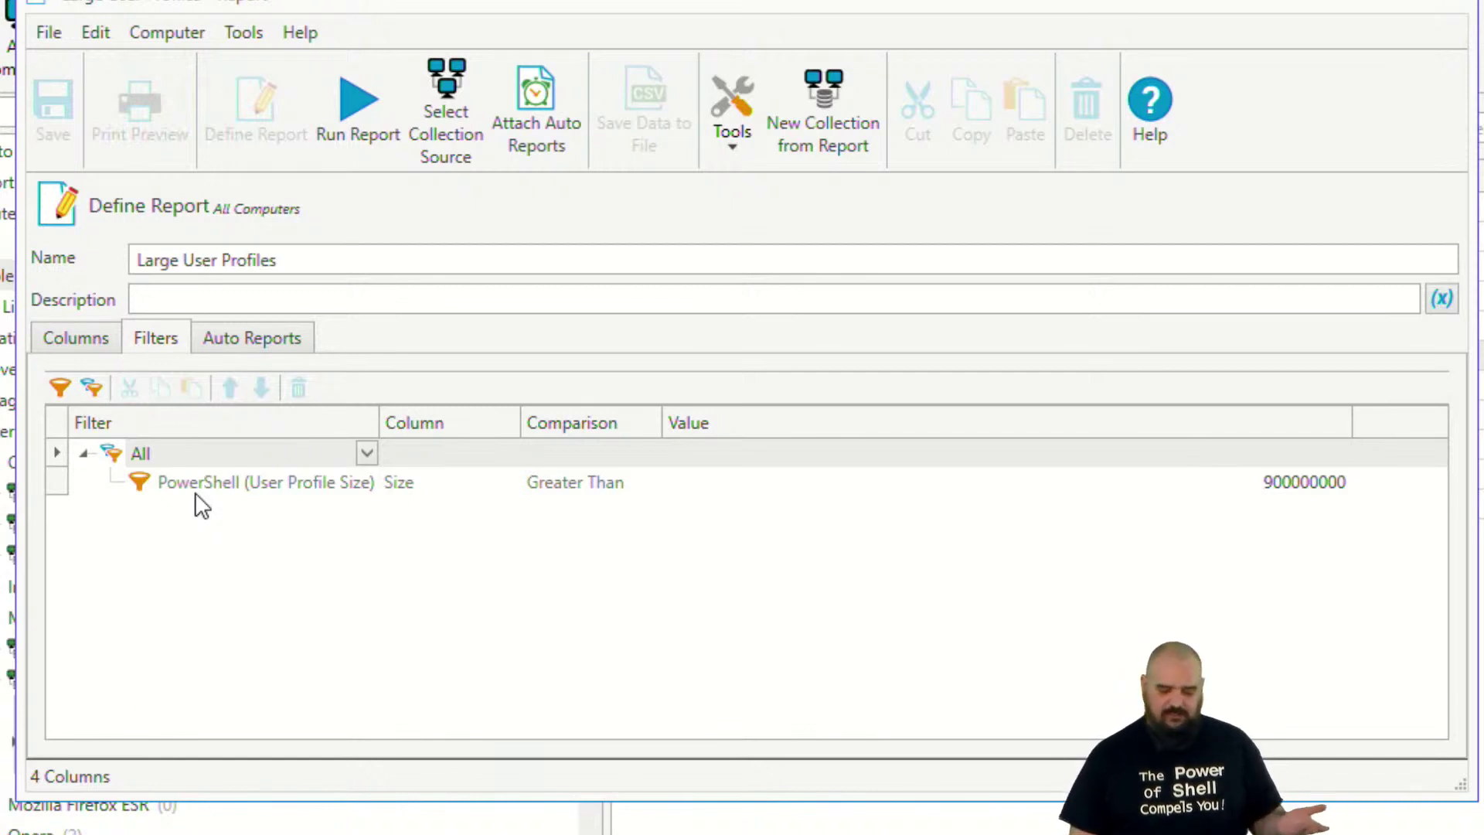
click(65, 340)
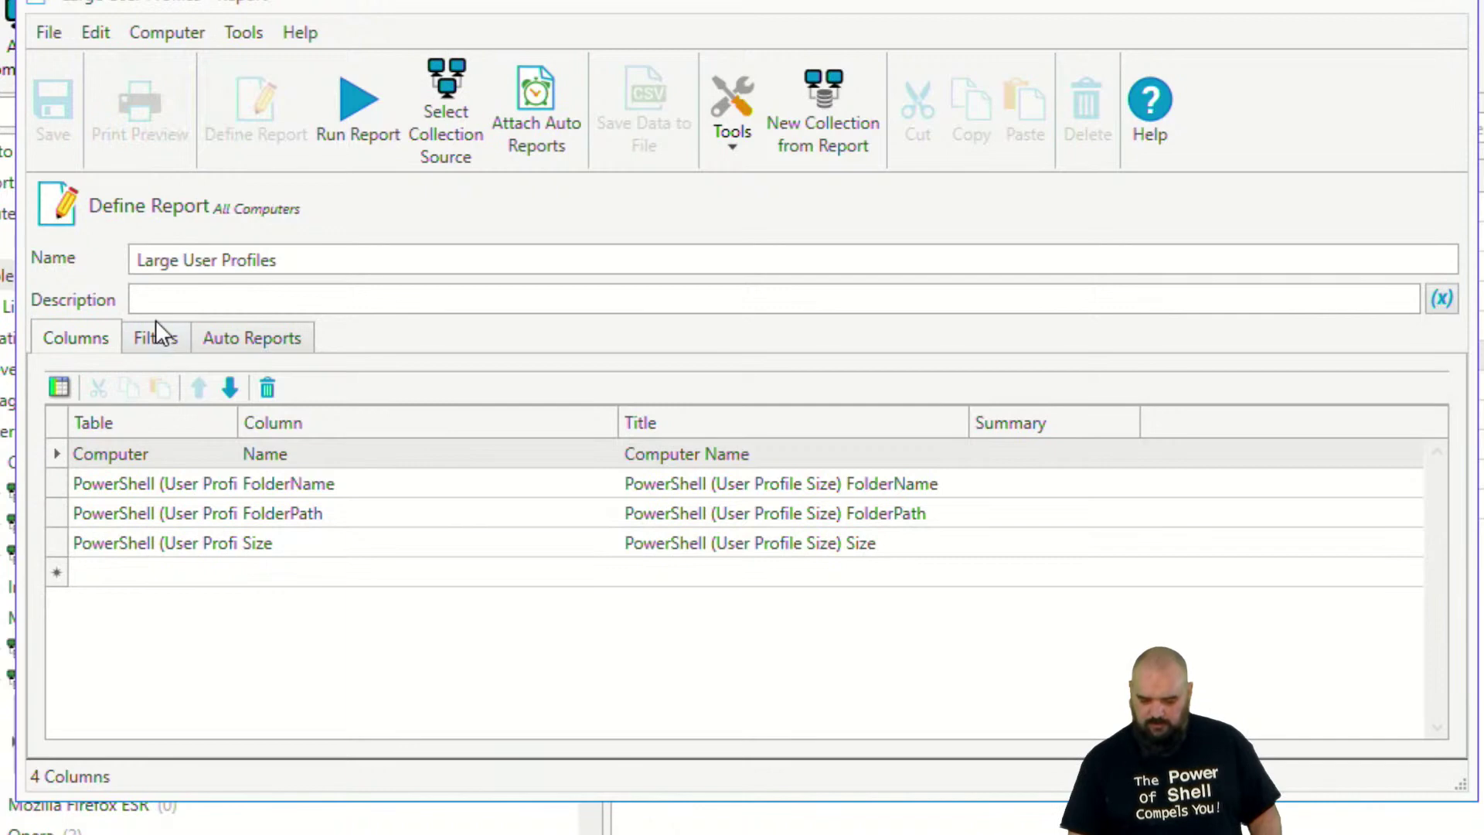
click(351, 116)
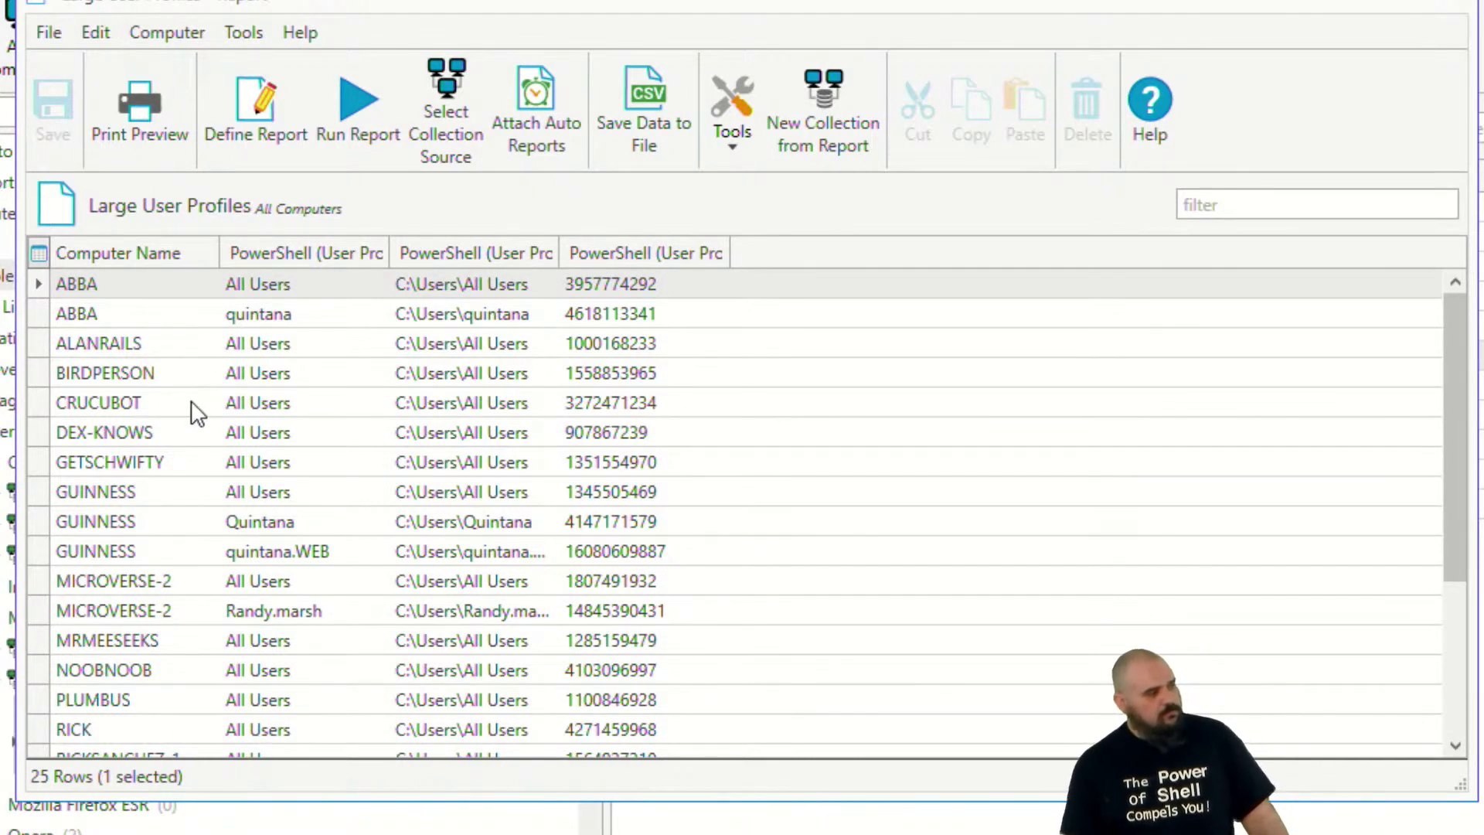
click(1431, 8)
Step: Open the PS - User Profile Size scan profile for editing and view the script path of its PowerShell scanner
click(244, 112)
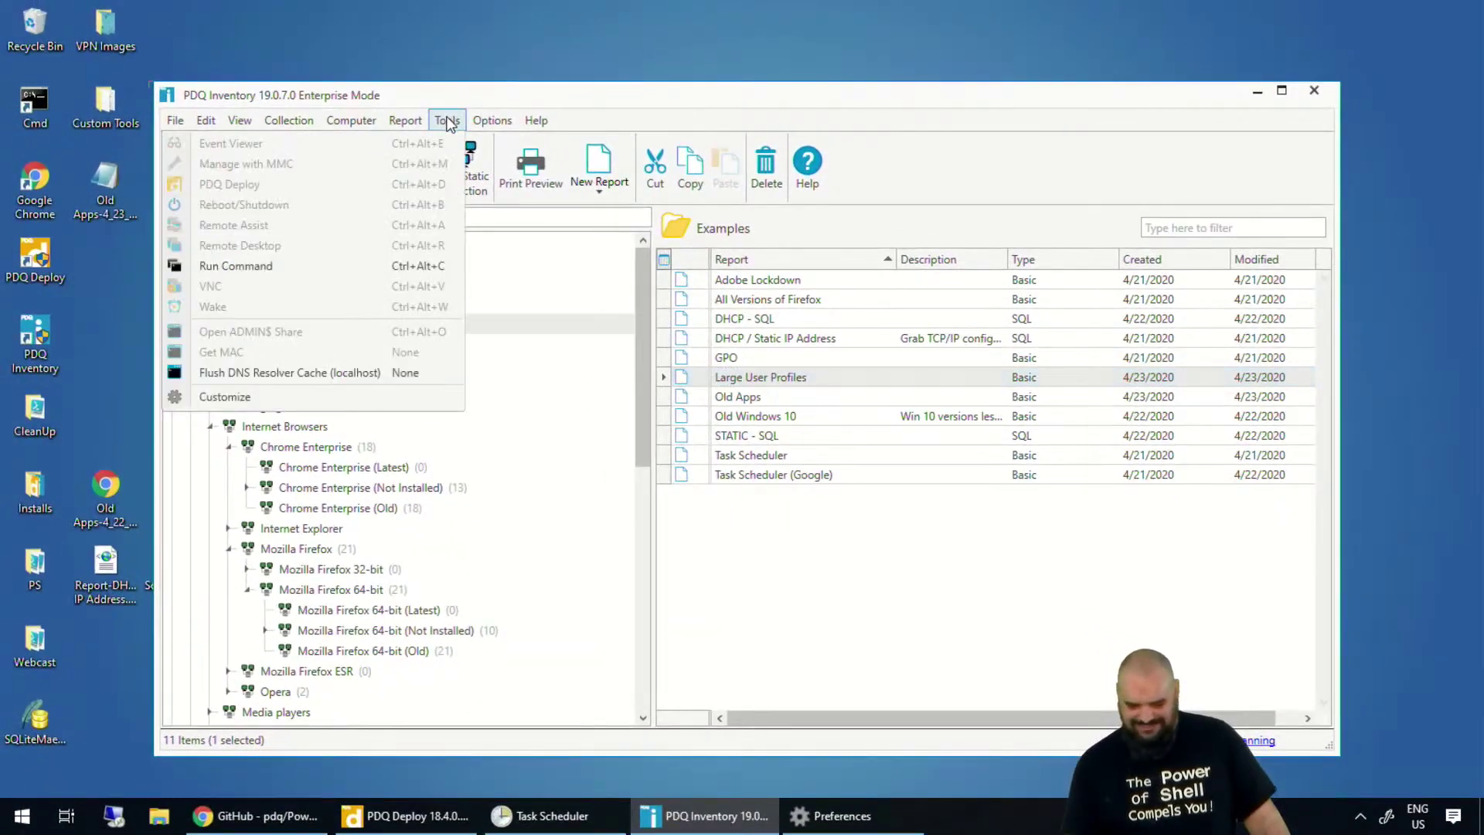
mouse_move(481, 124)
click(435, 145)
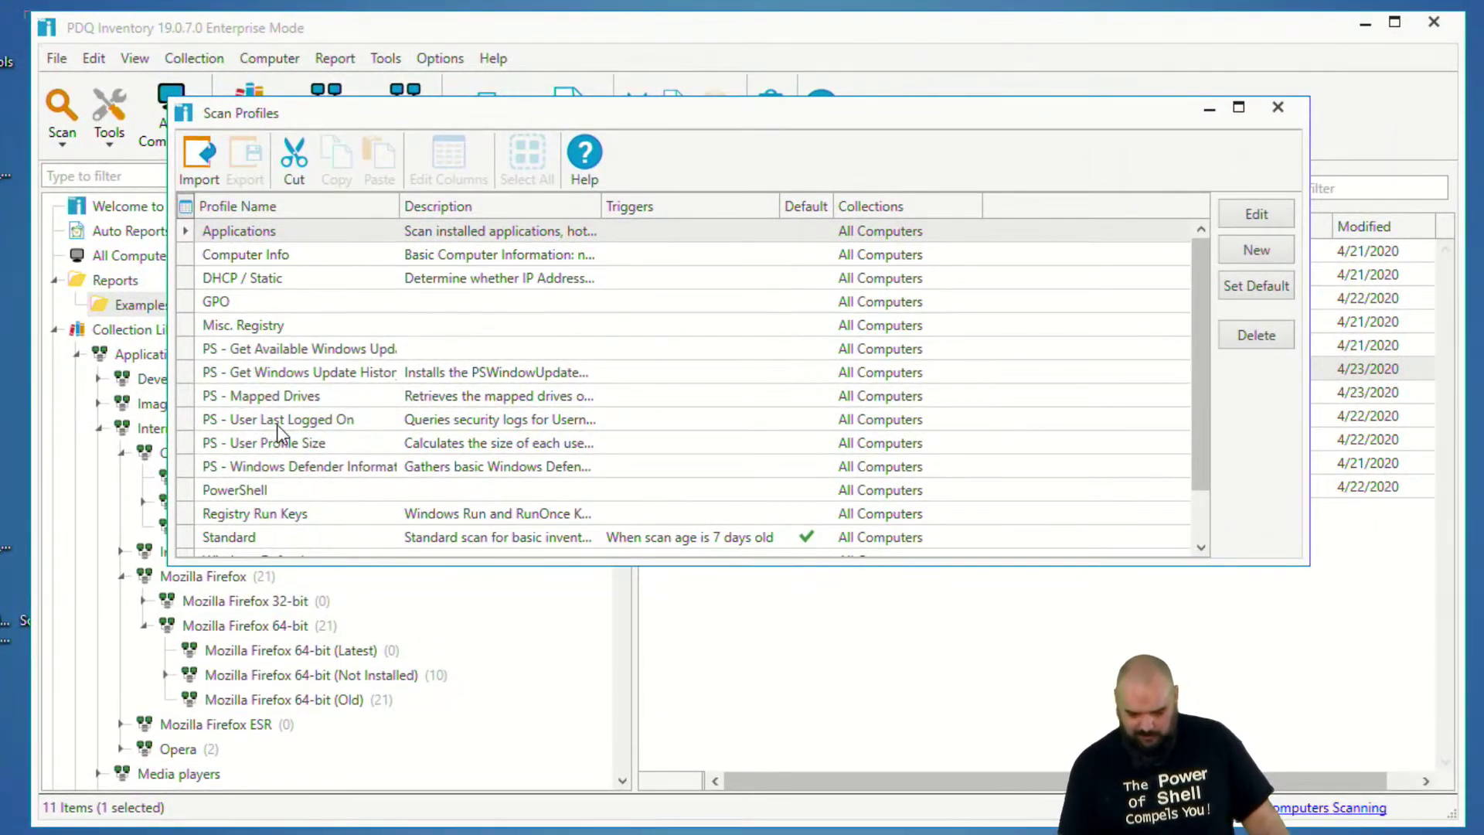
double_click(285, 442)
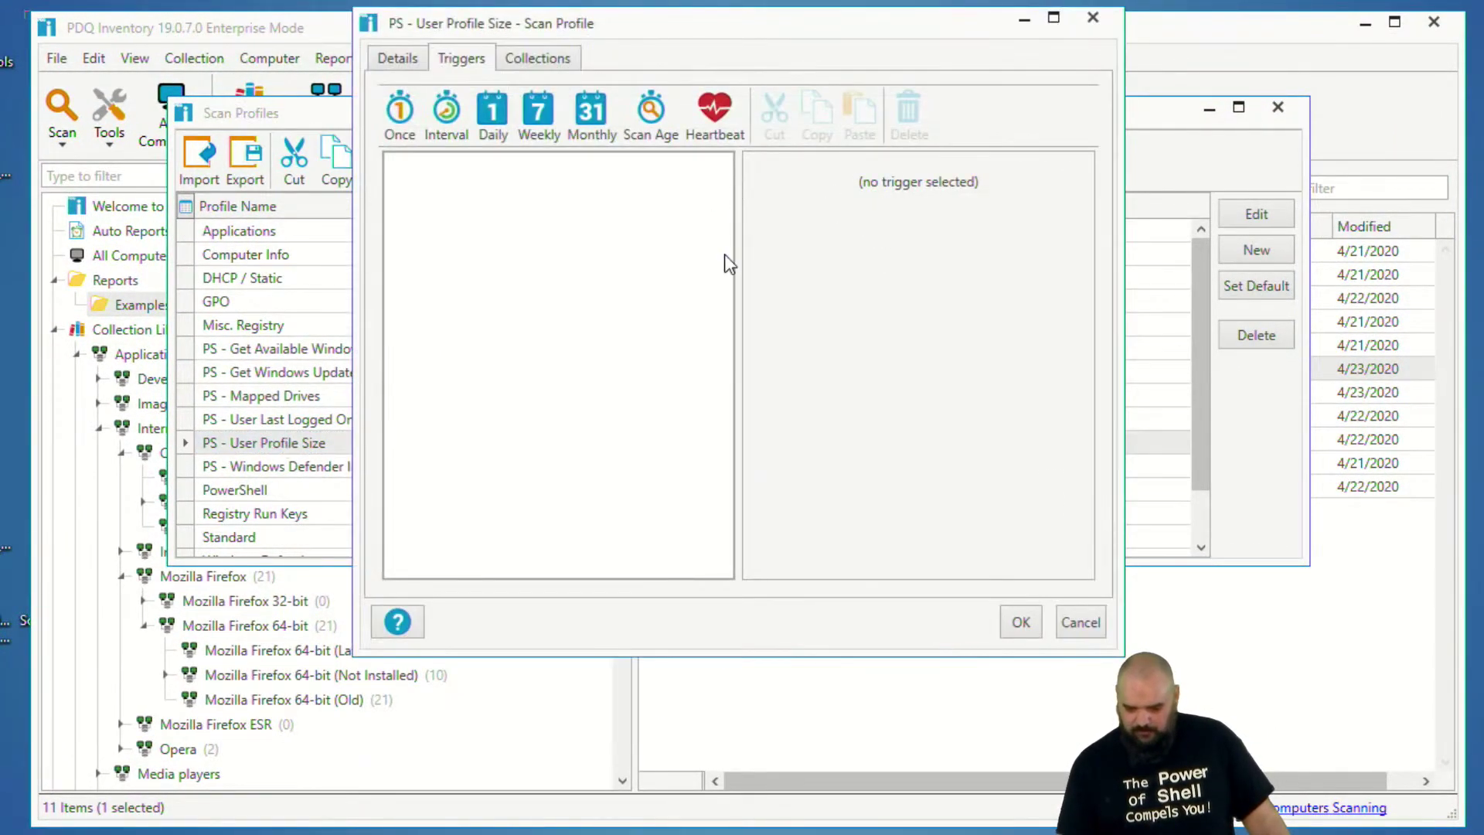
click(1084, 628)
click(1252, 210)
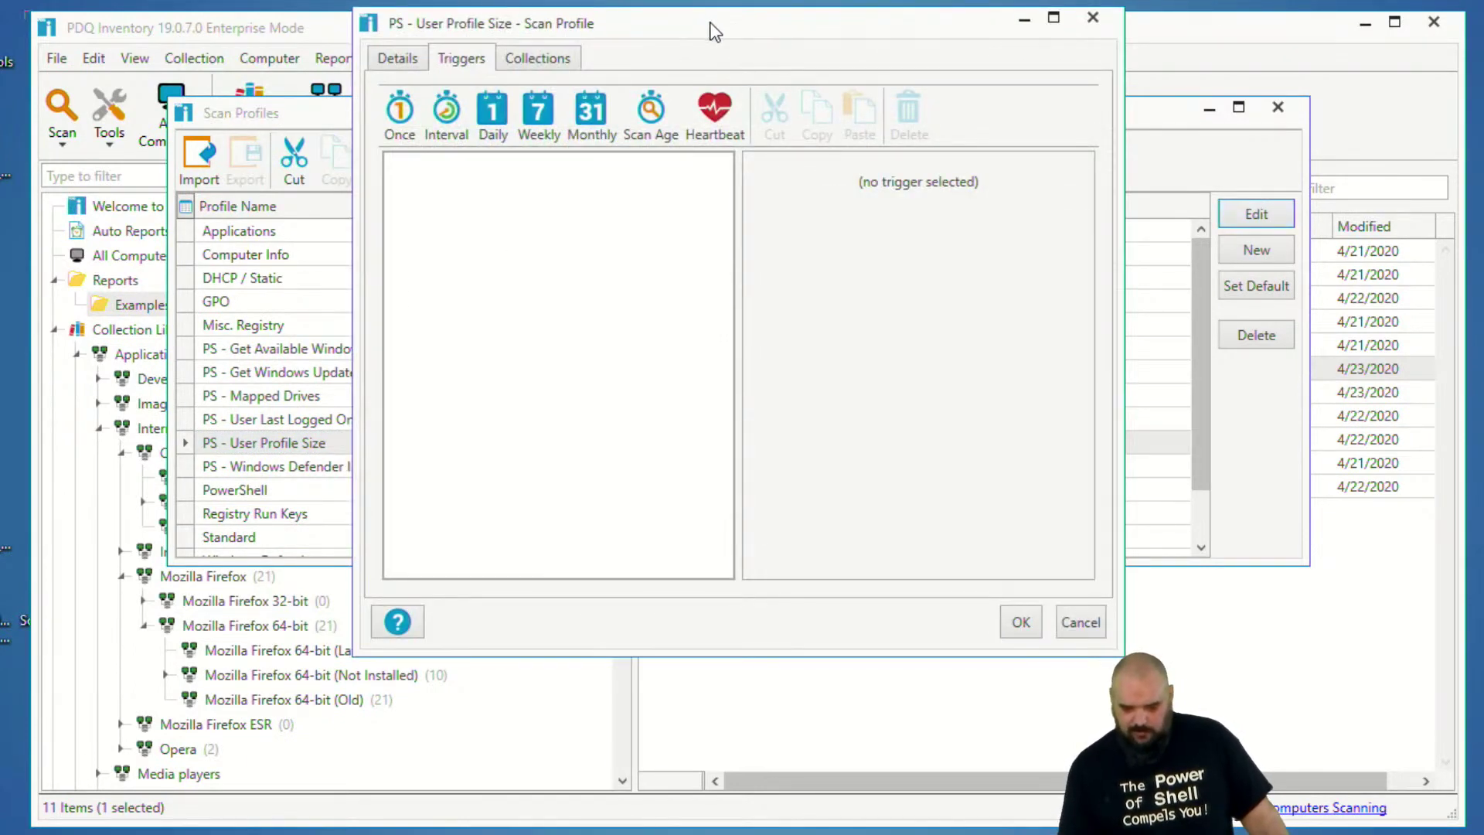
drag(711, 31, 657, 51)
click(340, 80)
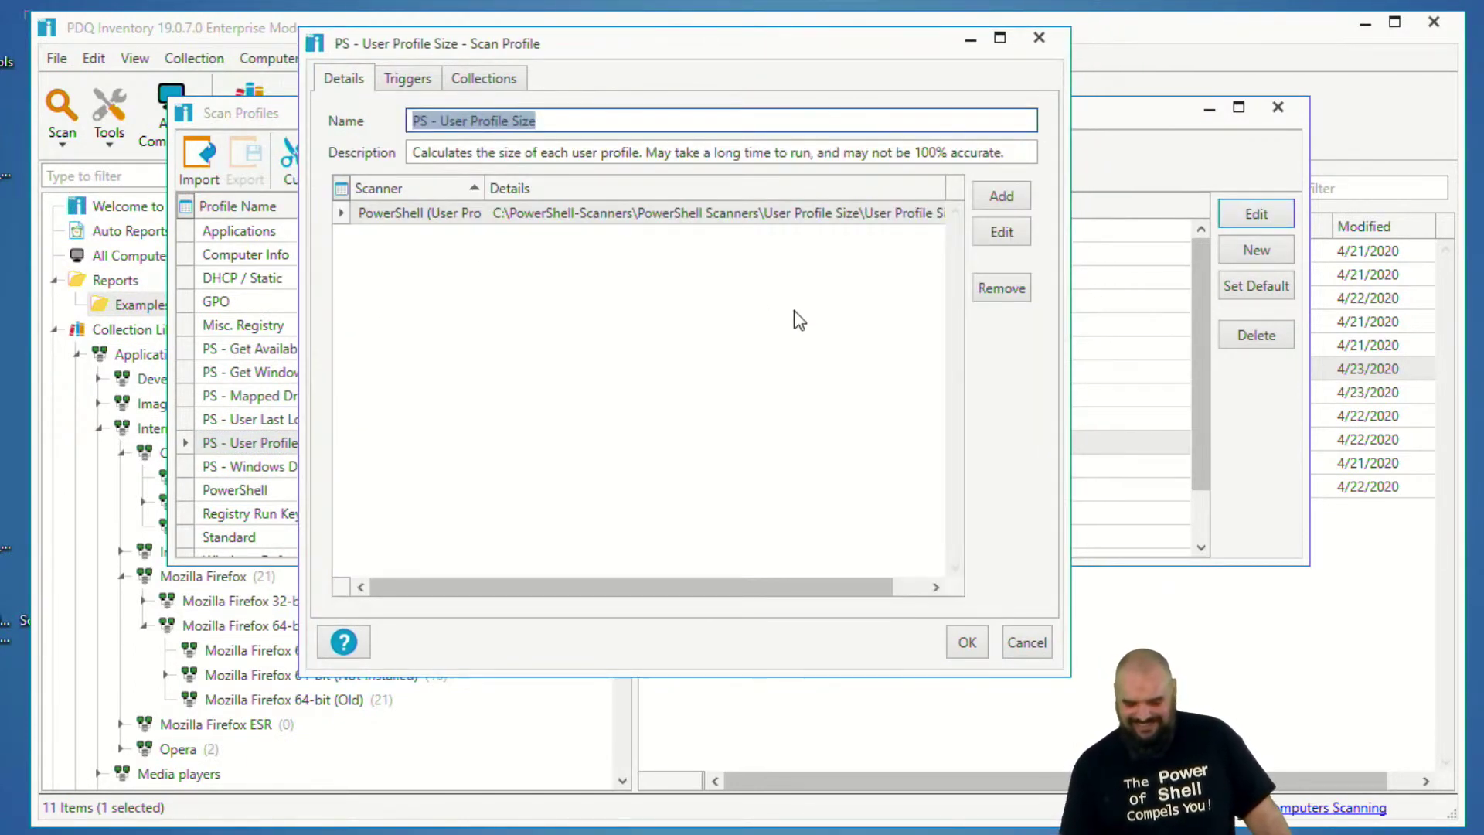
click(514, 214)
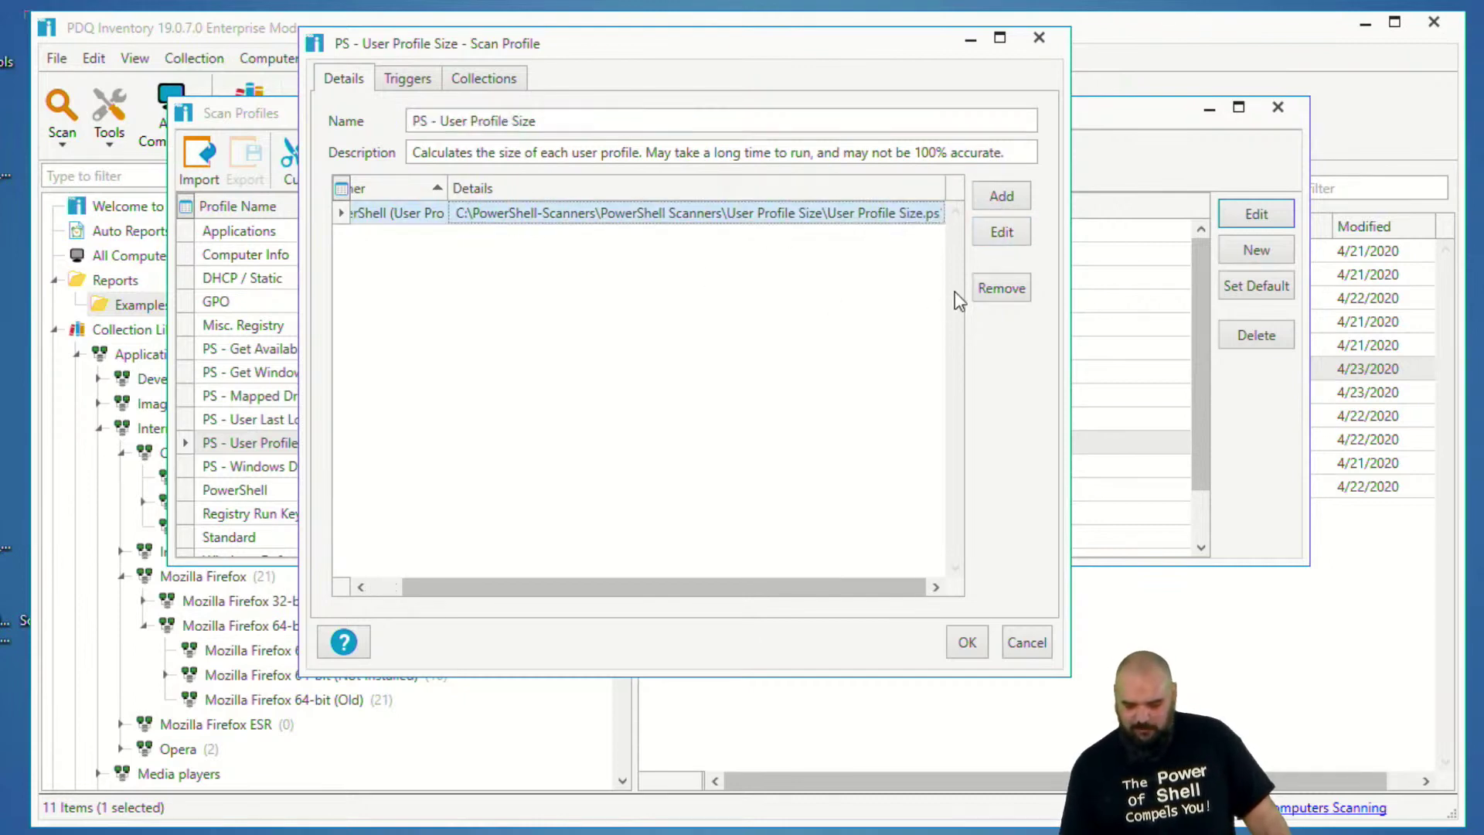
Step: Edit the User Profile Size scanner, browse to its script file and open User Profile Size.ps1 to view the code
click(1005, 232)
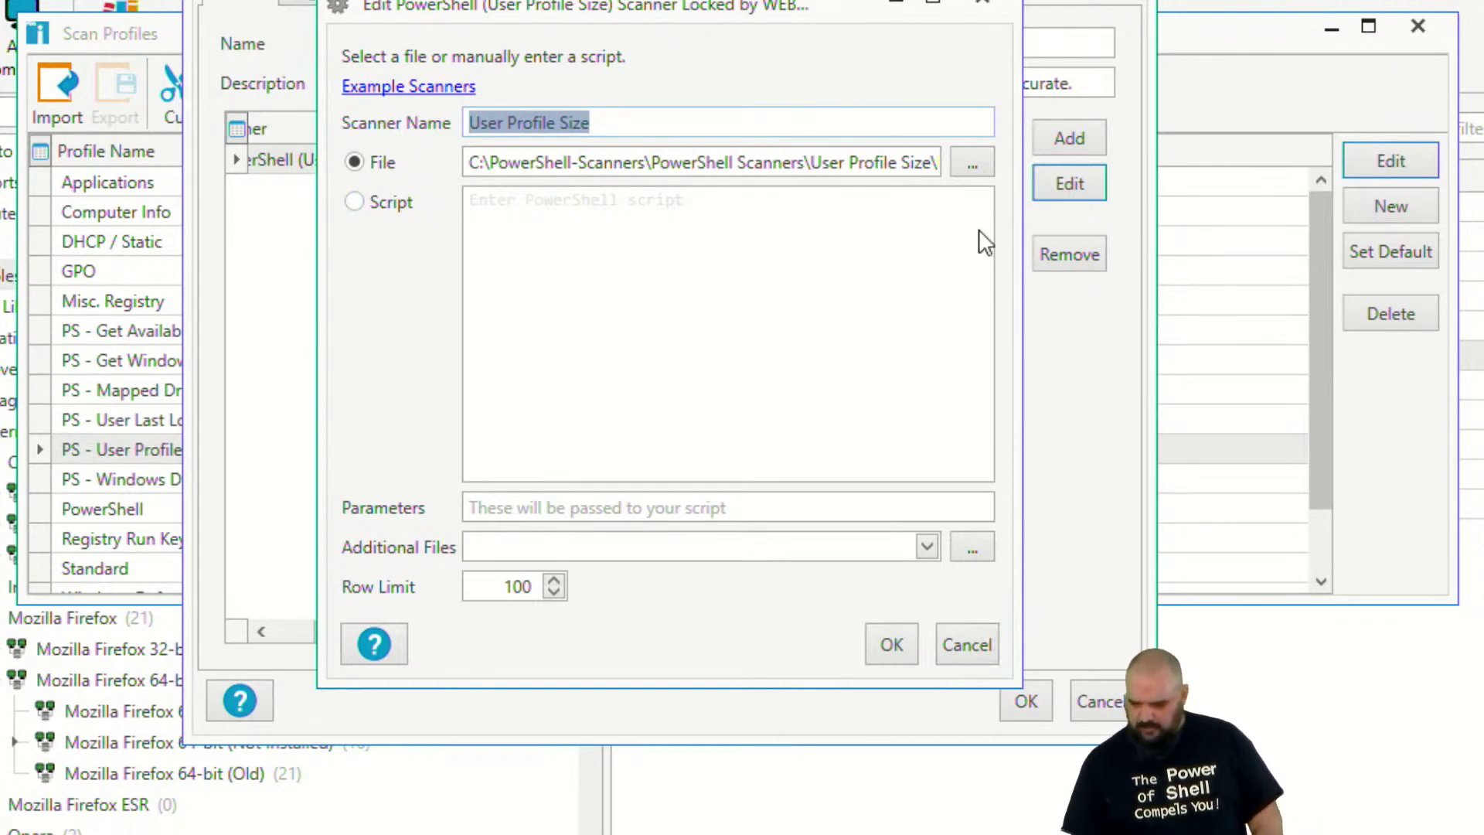
click(972, 164)
right_click(657, 180)
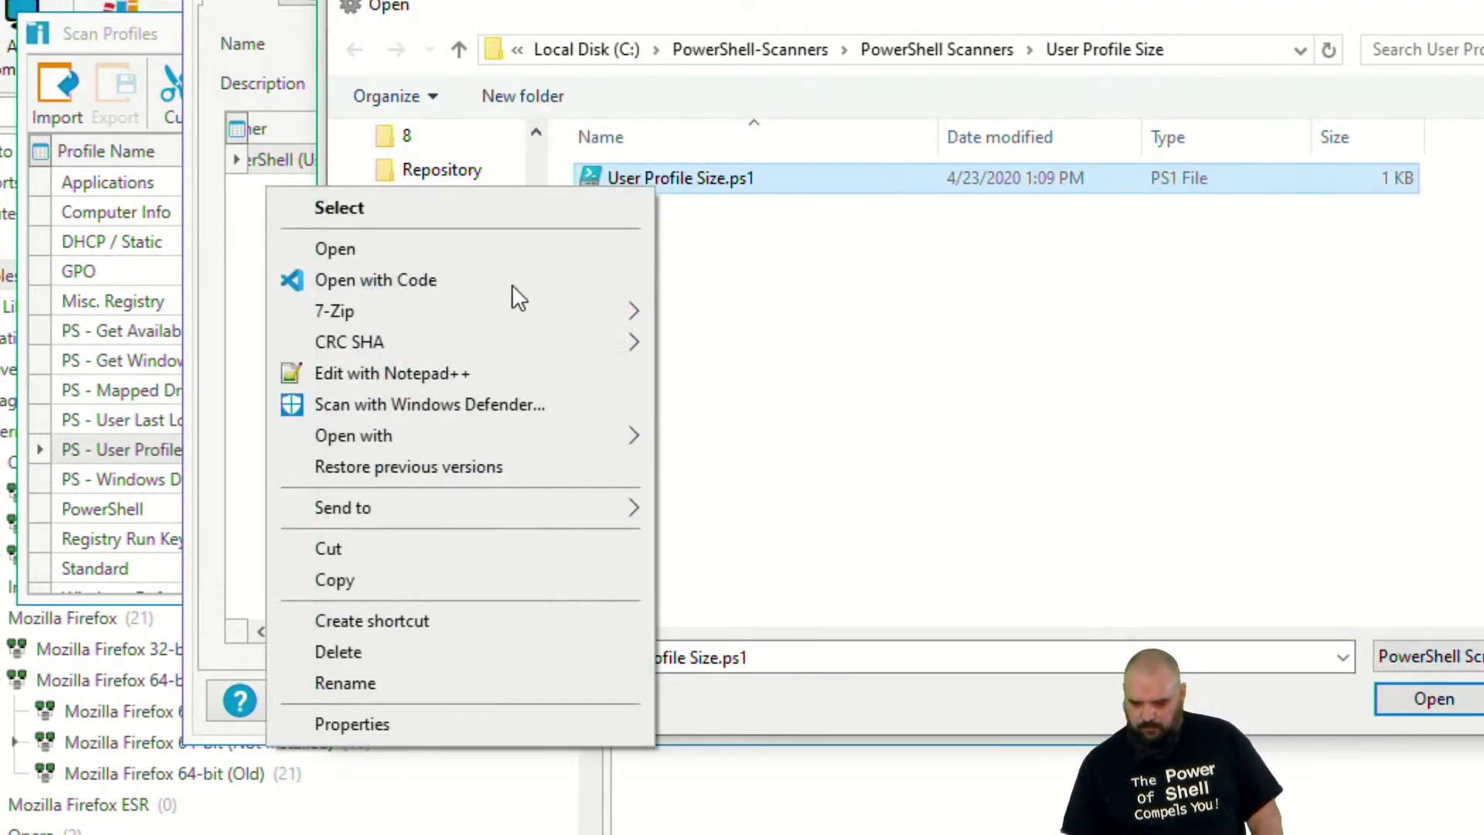
click(401, 249)
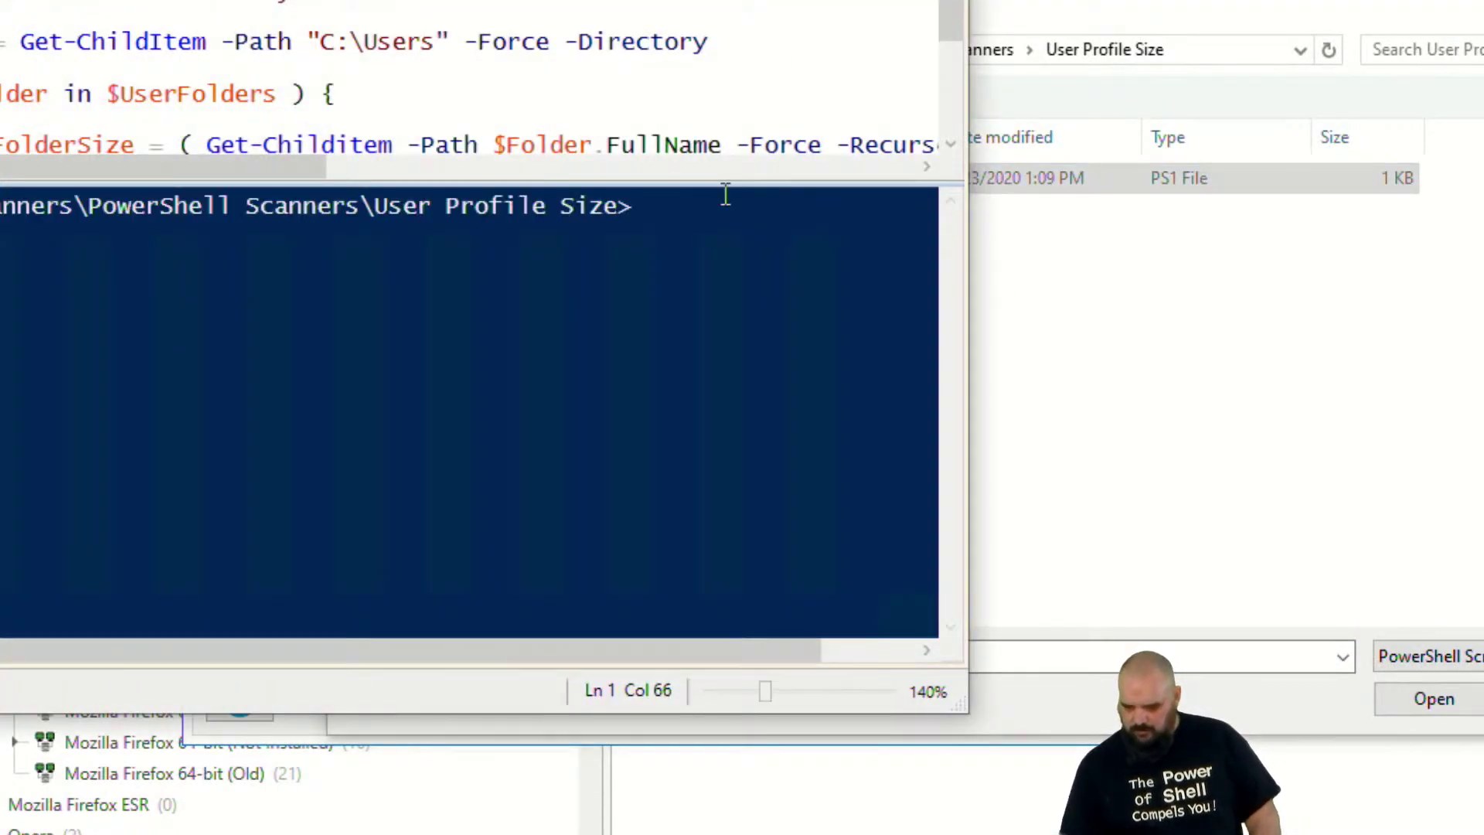
Step: Examine the User Profile Size.ps1 code, including the full folder size calculation and the FolderName, FolderPath and Size properties of the custom object
drag(738, 187, 765, 408)
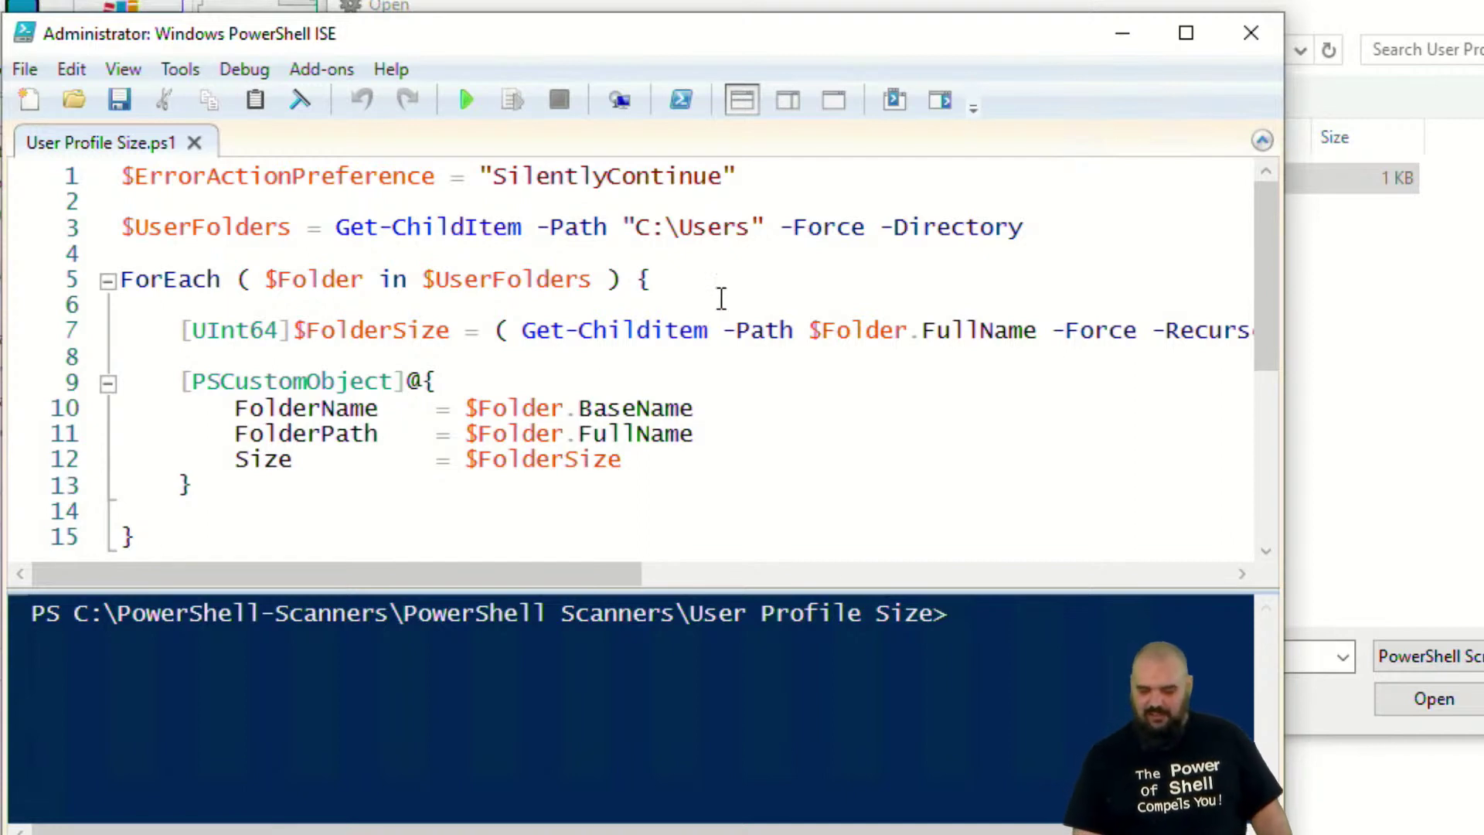
scroll(746, 303, down, 1)
scroll(756, 313, up, 1)
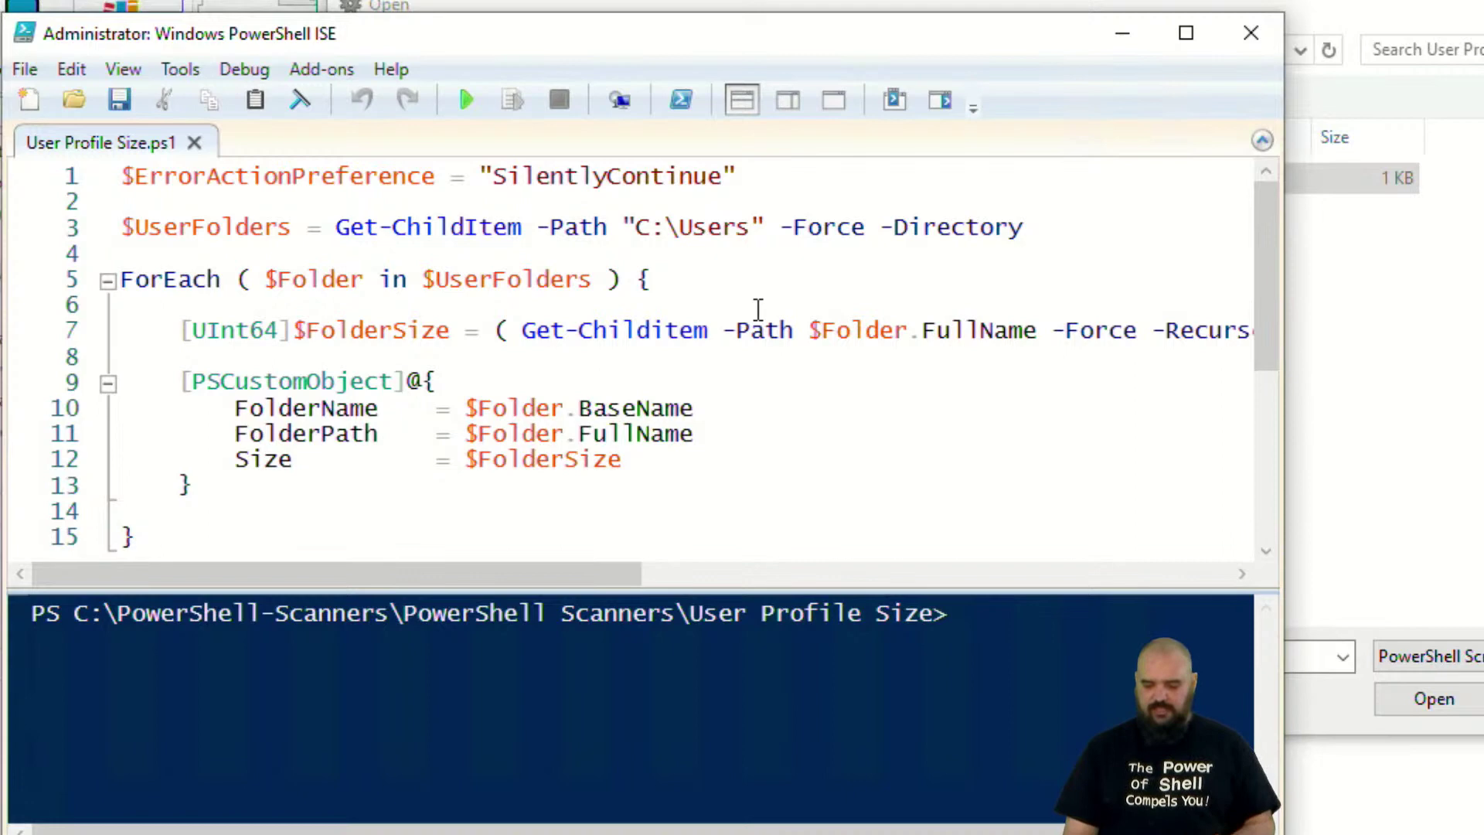
drag(600, 585, 1034, 589)
mouse_move(410, 382)
mouse_down()
mouse_move(506, 393)
mouse_move(862, 369)
mouse_up()
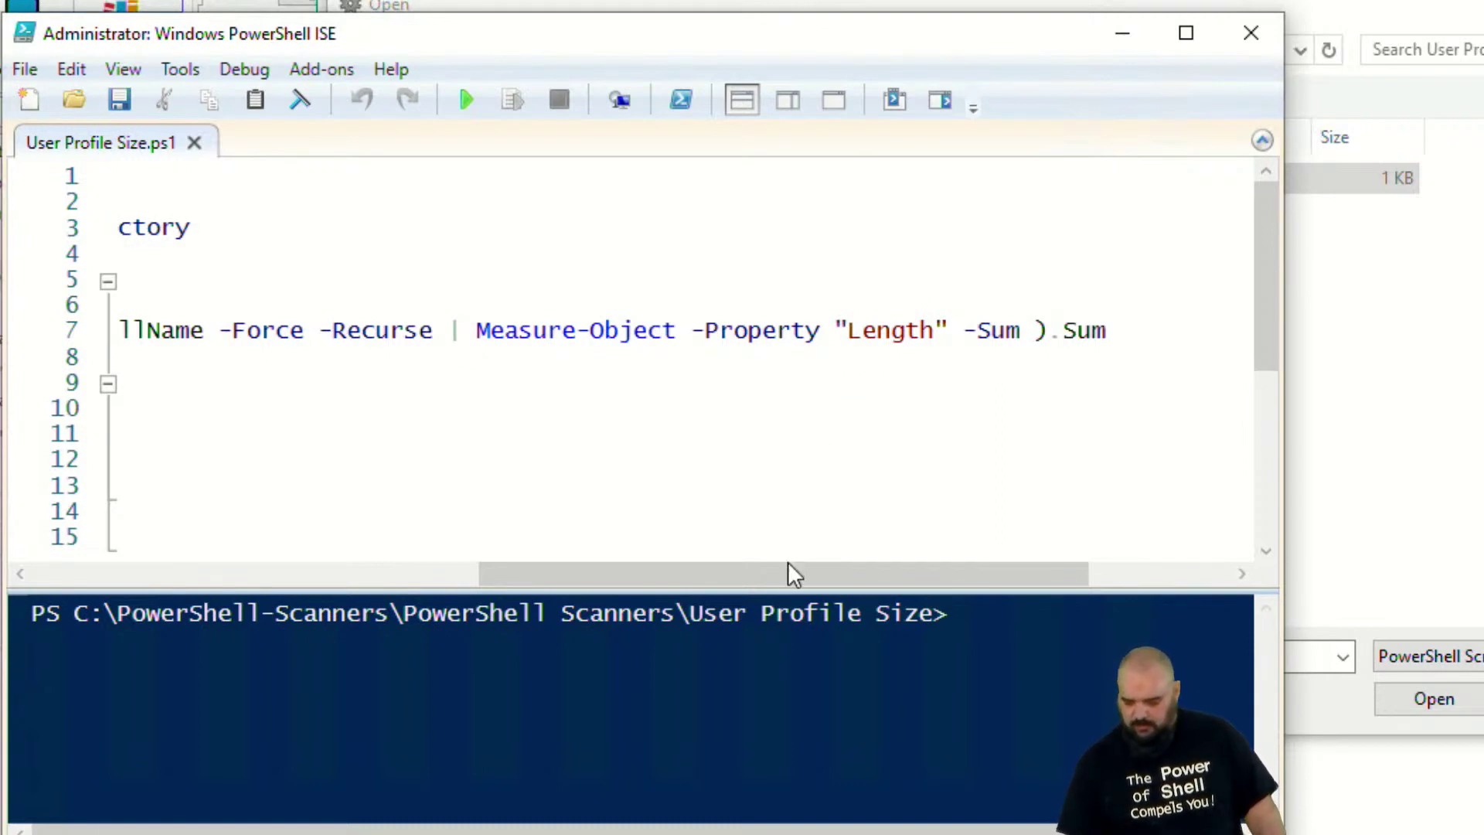
click(40, 577)
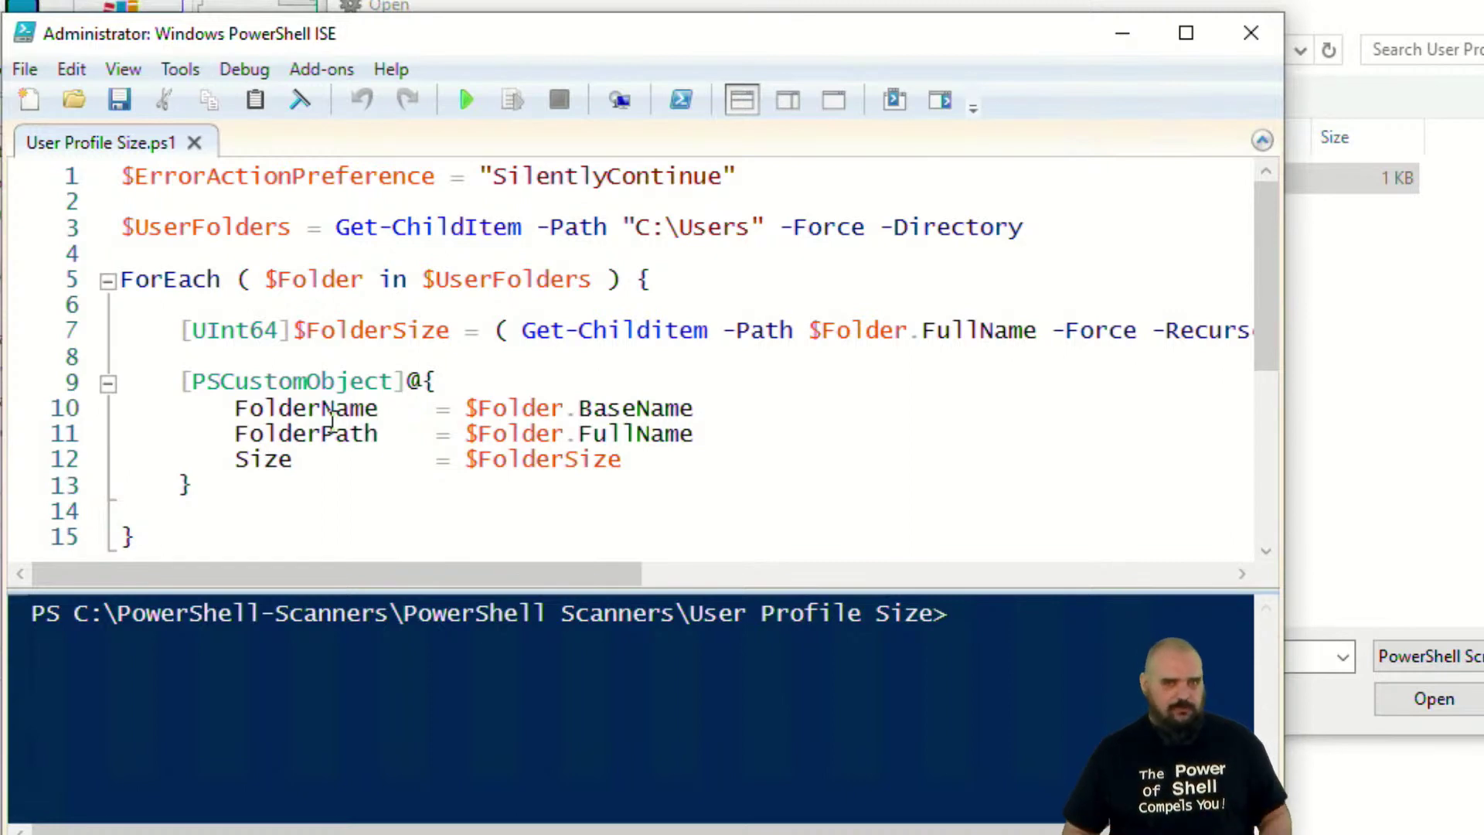
scroll(232, 437, down, 1)
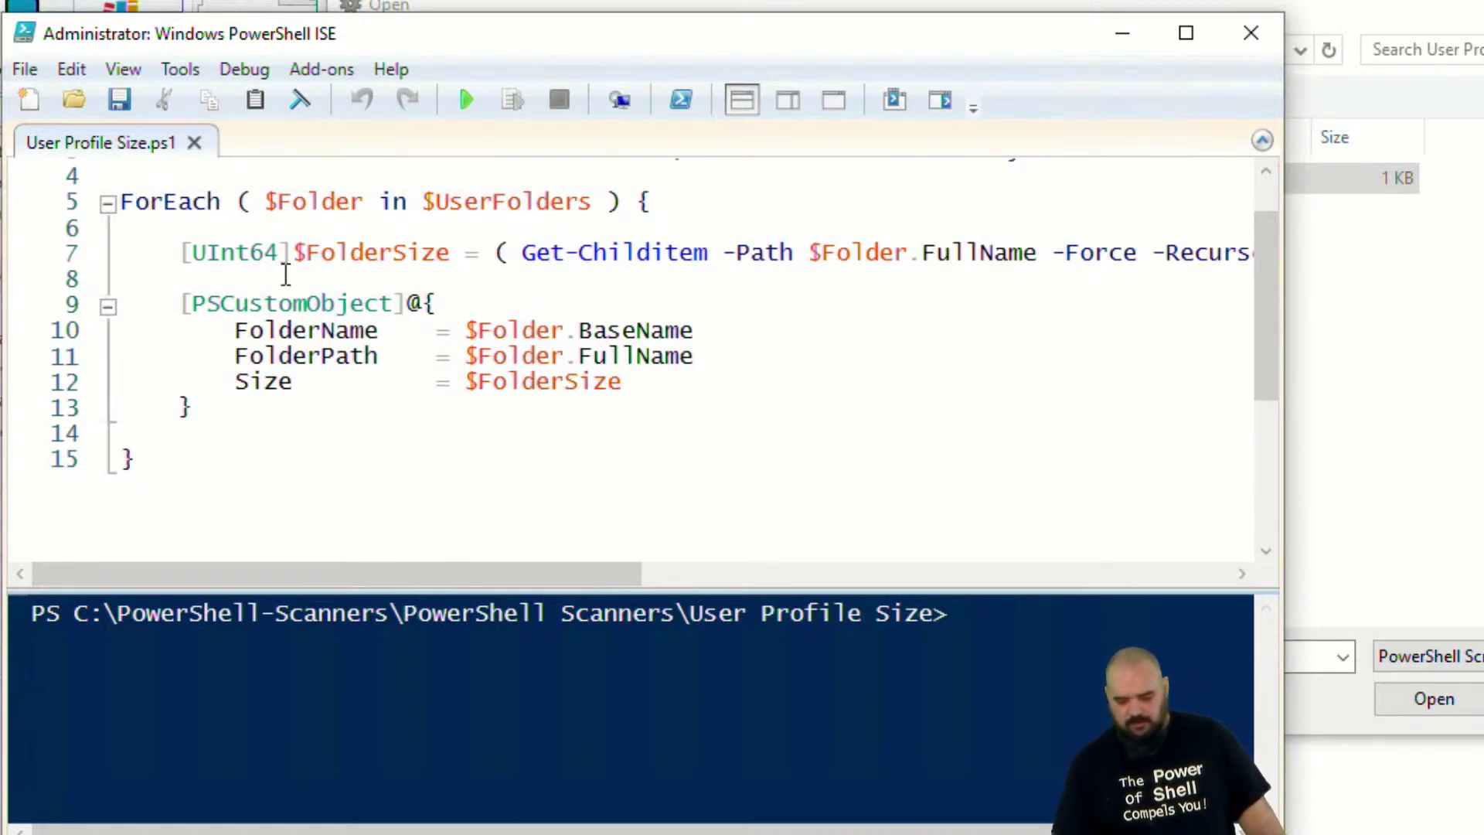
scroll(197, 199, up, 1)
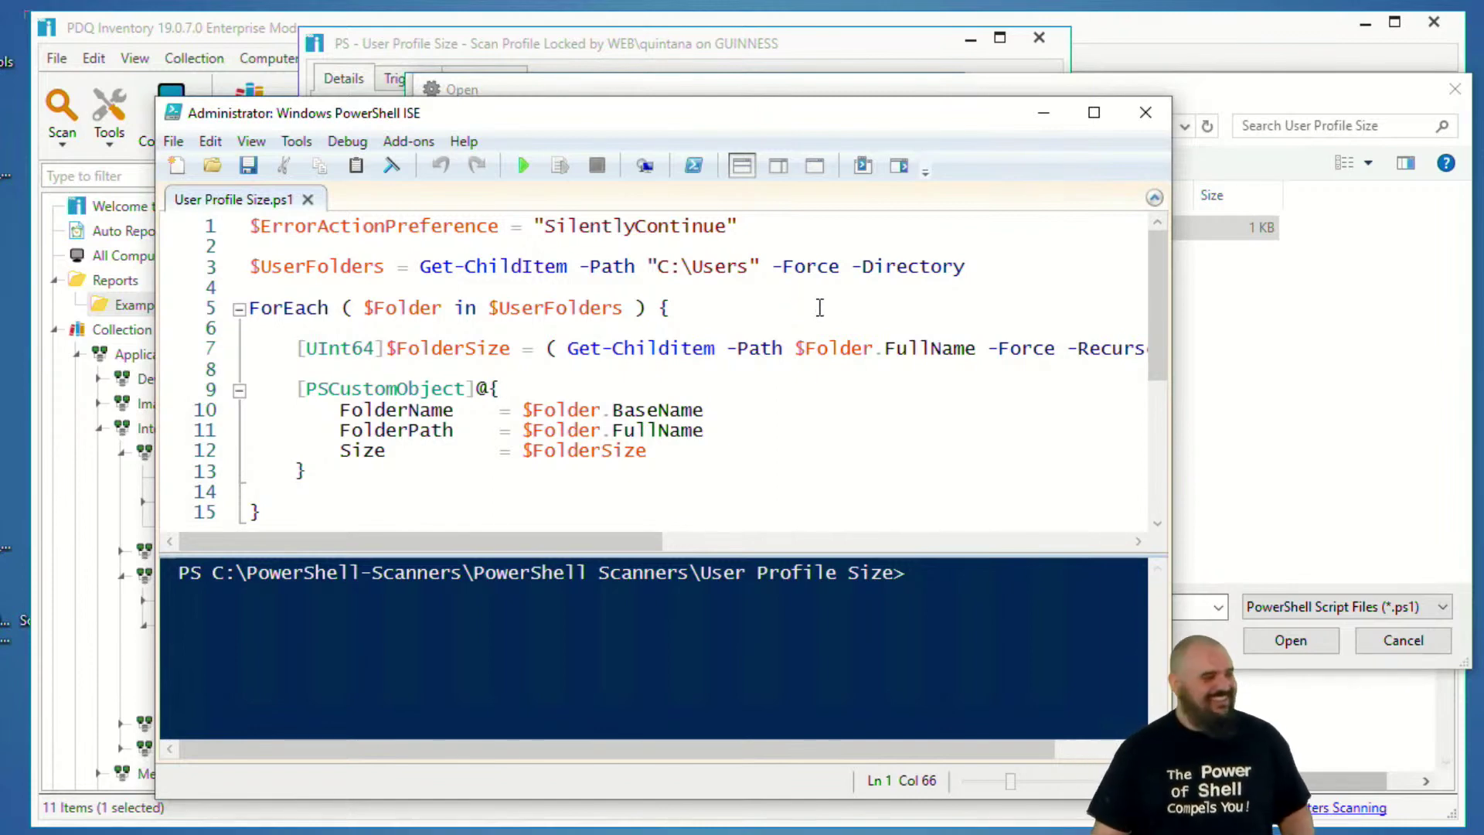
Step: Close the script and cancel the file browser, the User Profile Size scanner and the PS - User Profile Size scan profile
click(1146, 113)
click(1403, 640)
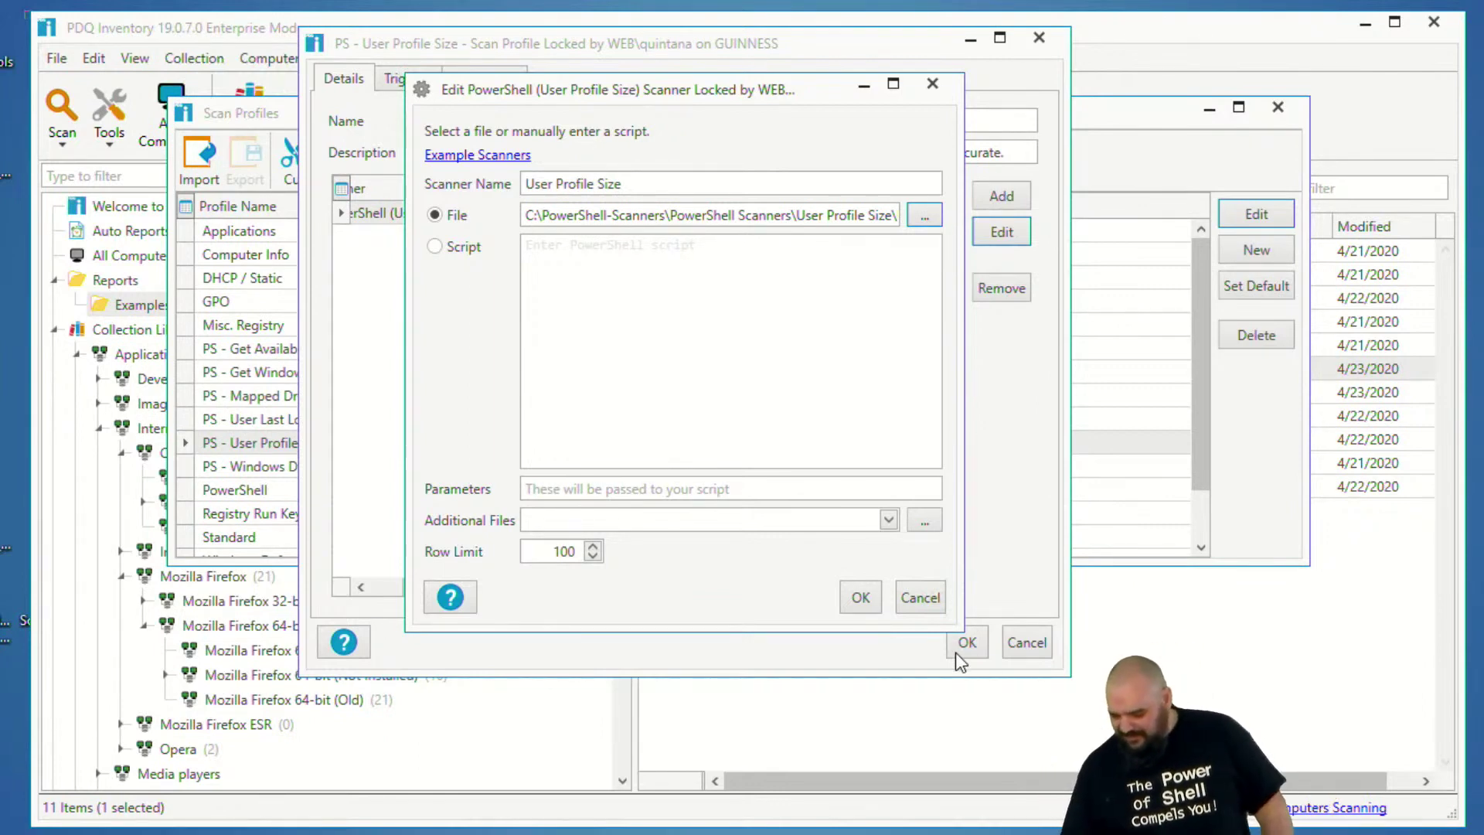
click(922, 598)
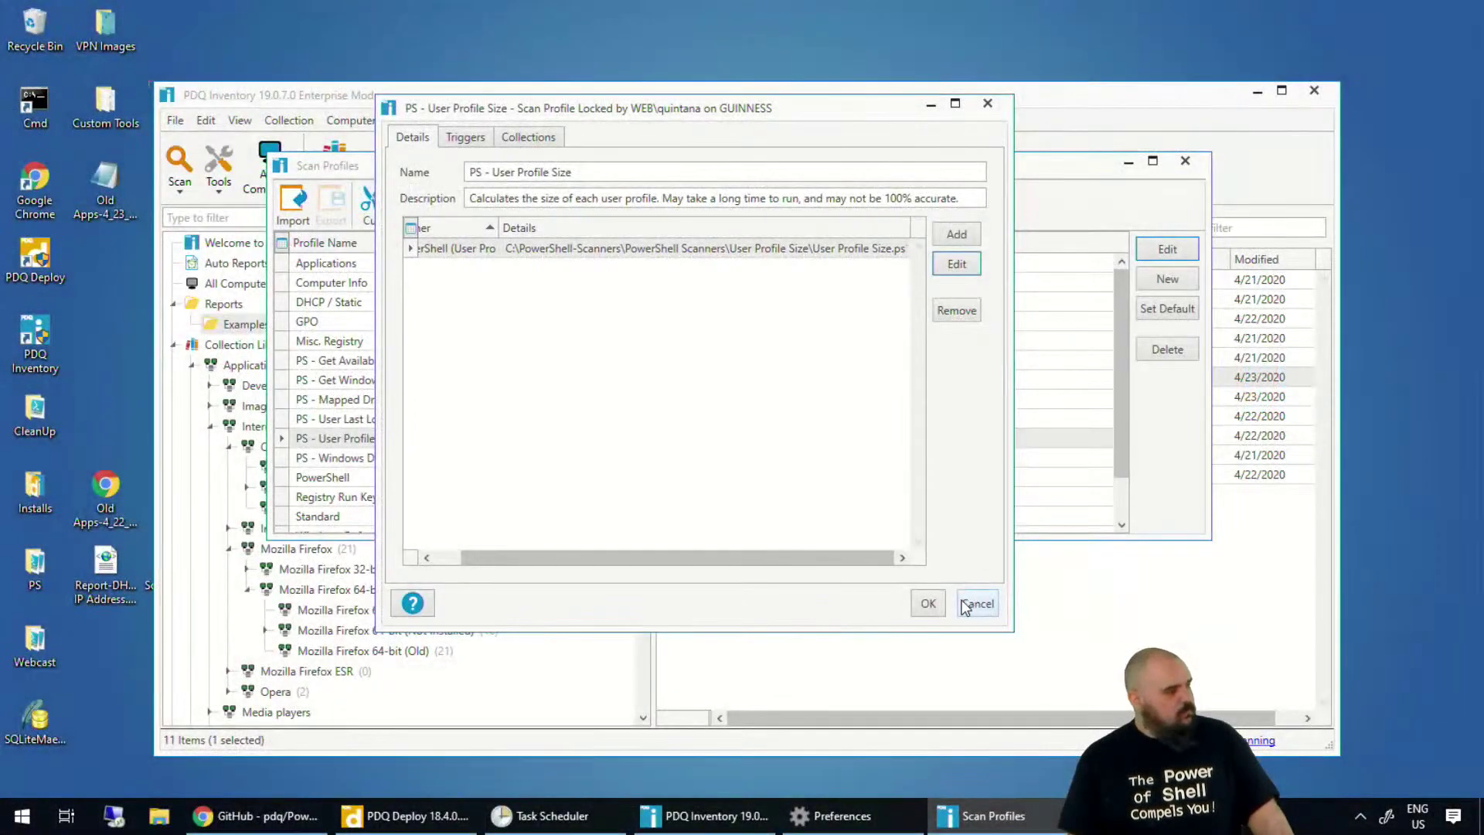
click(979, 606)
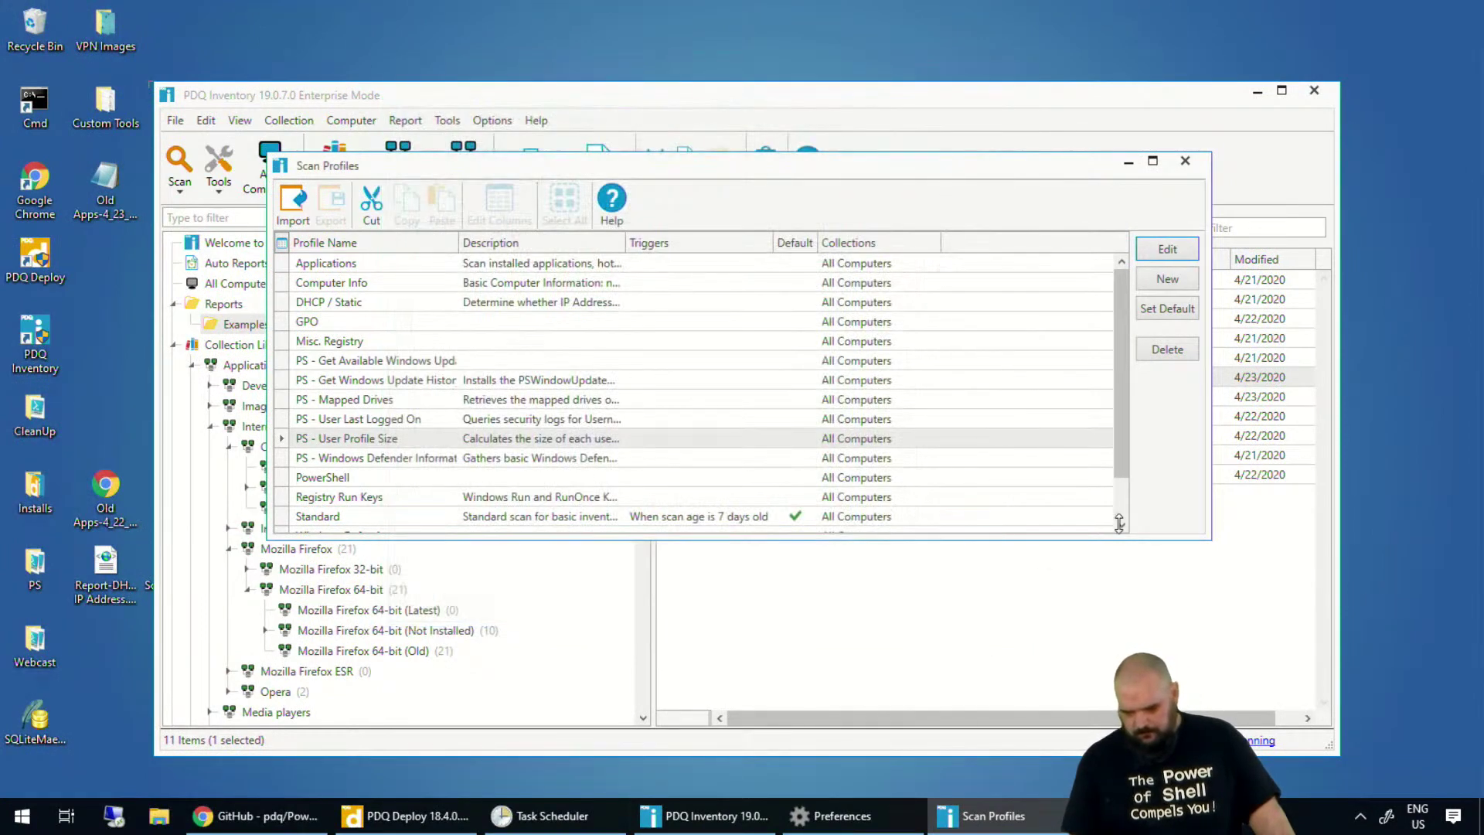
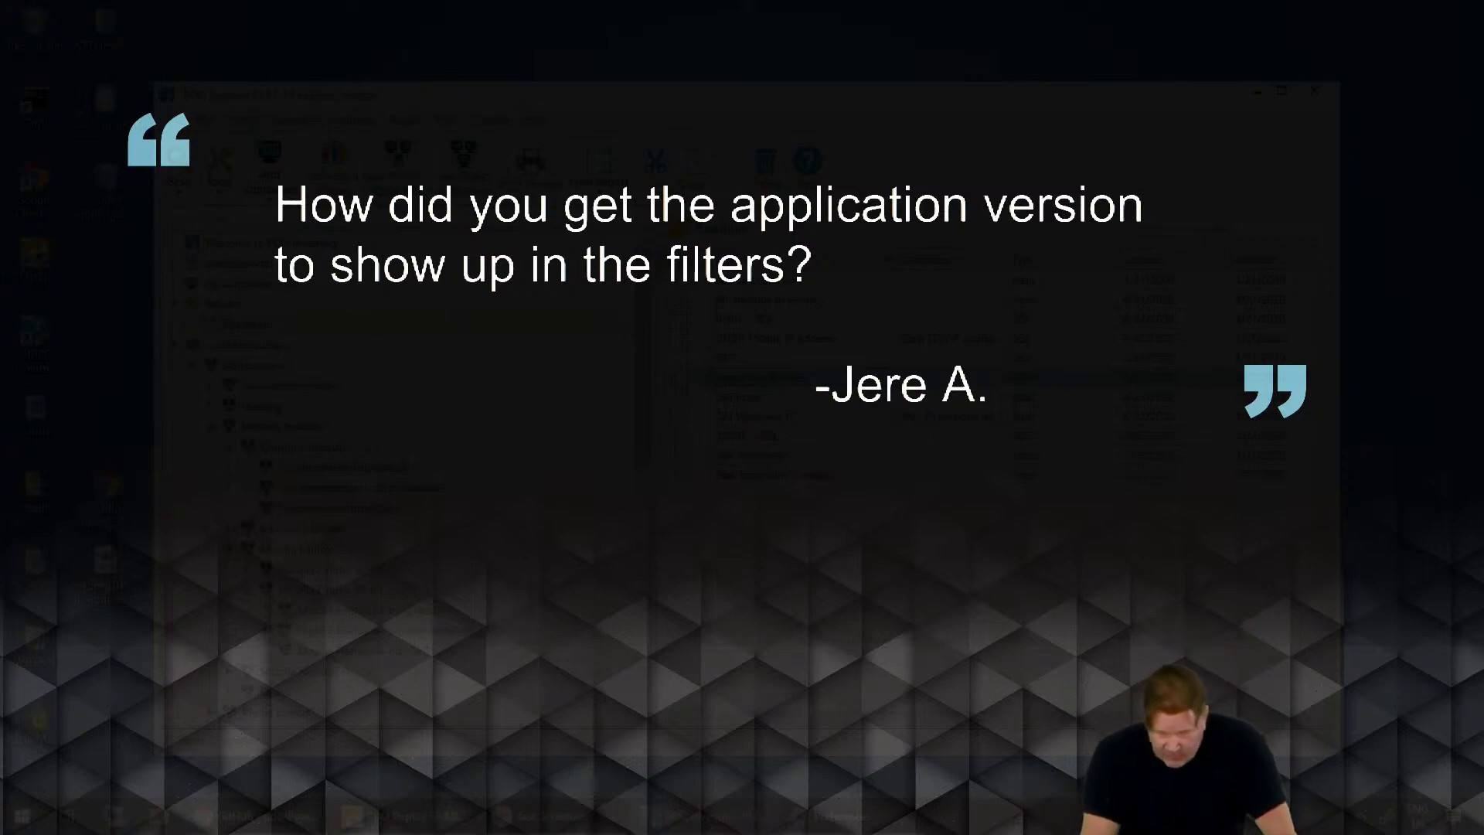
Step: Duplicate the Applications report in the Reports folder
click(405, 120)
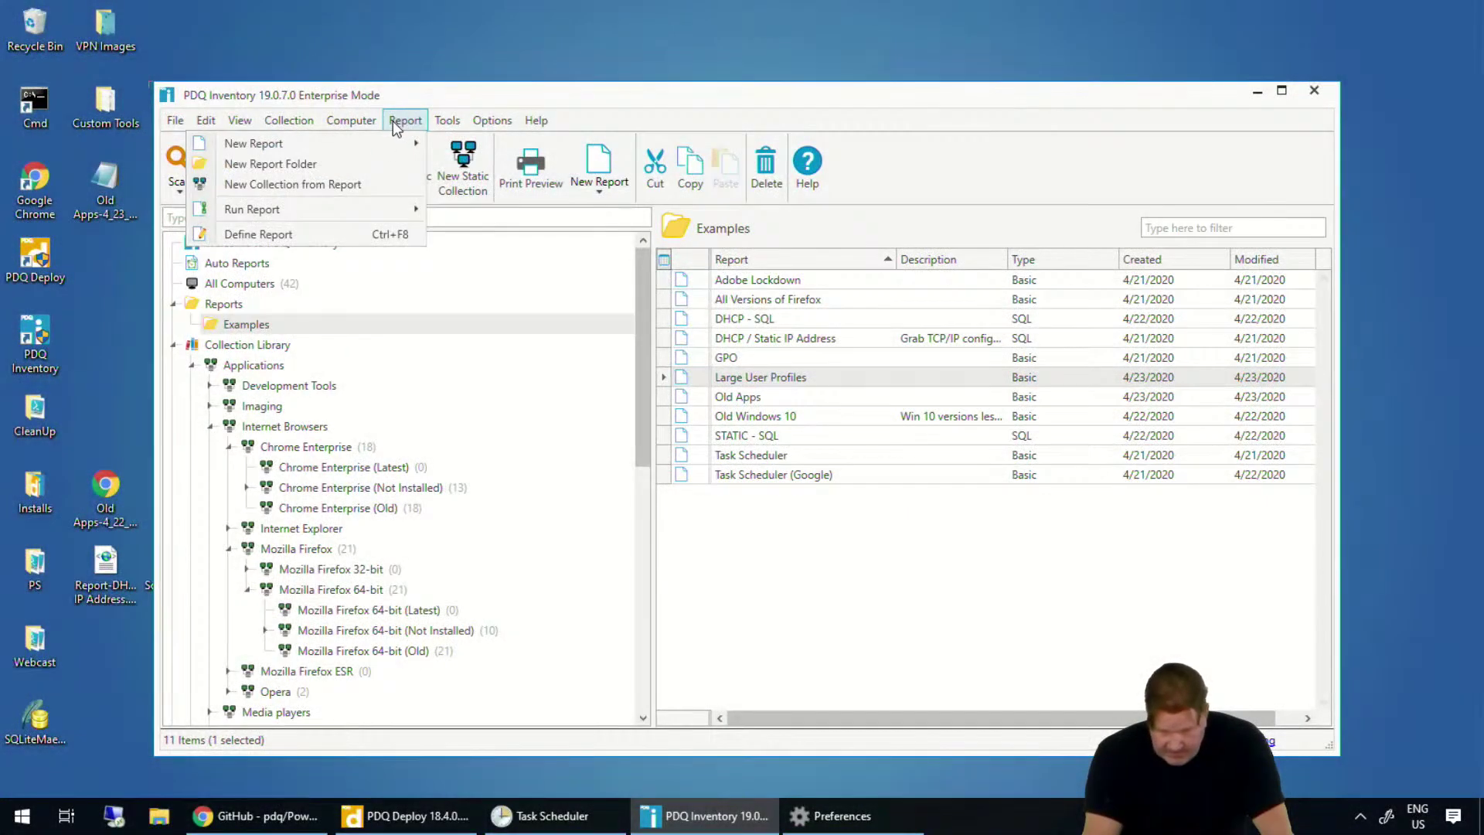
click(240, 306)
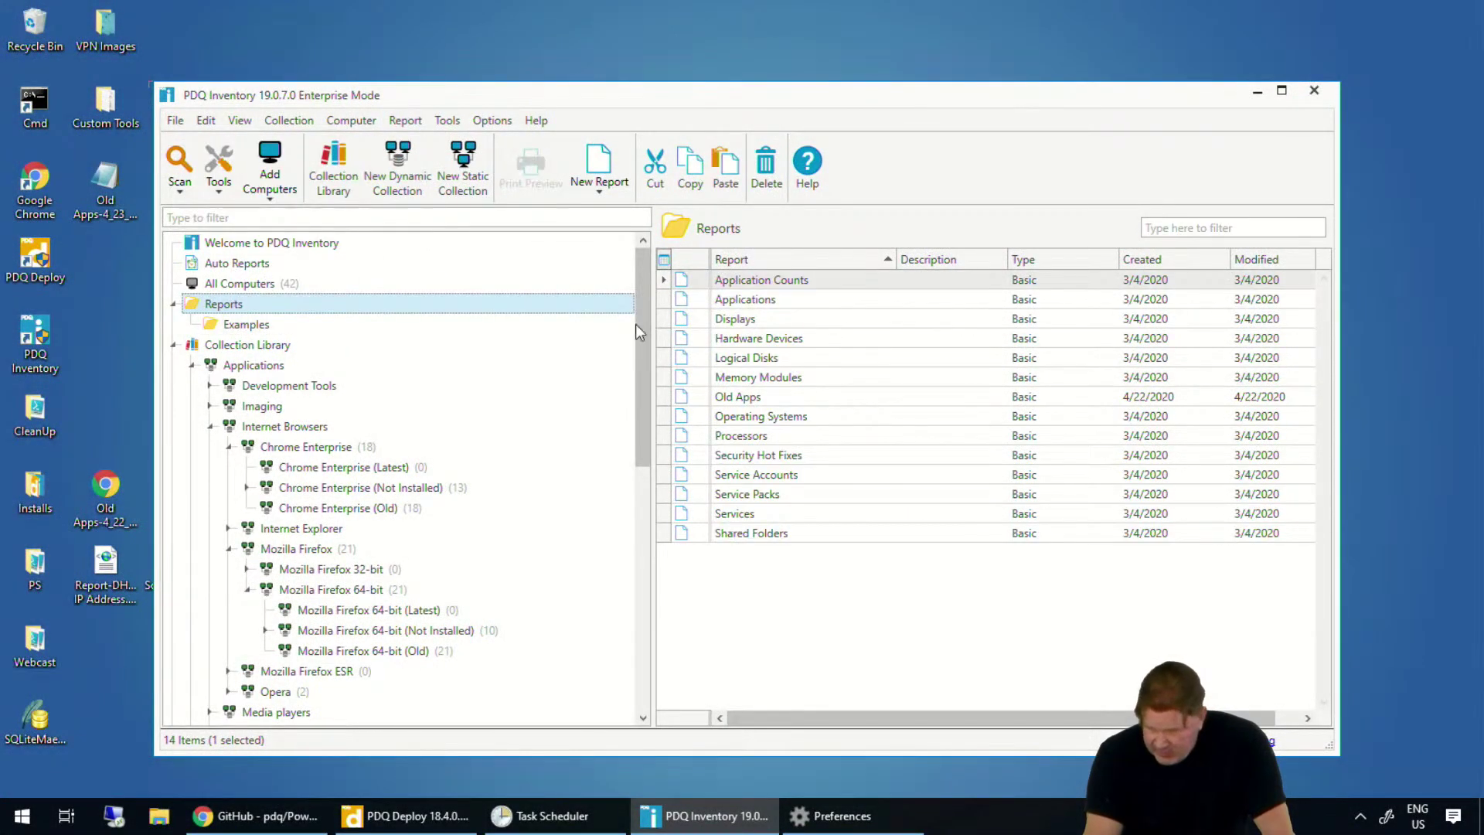
right_click(738, 301)
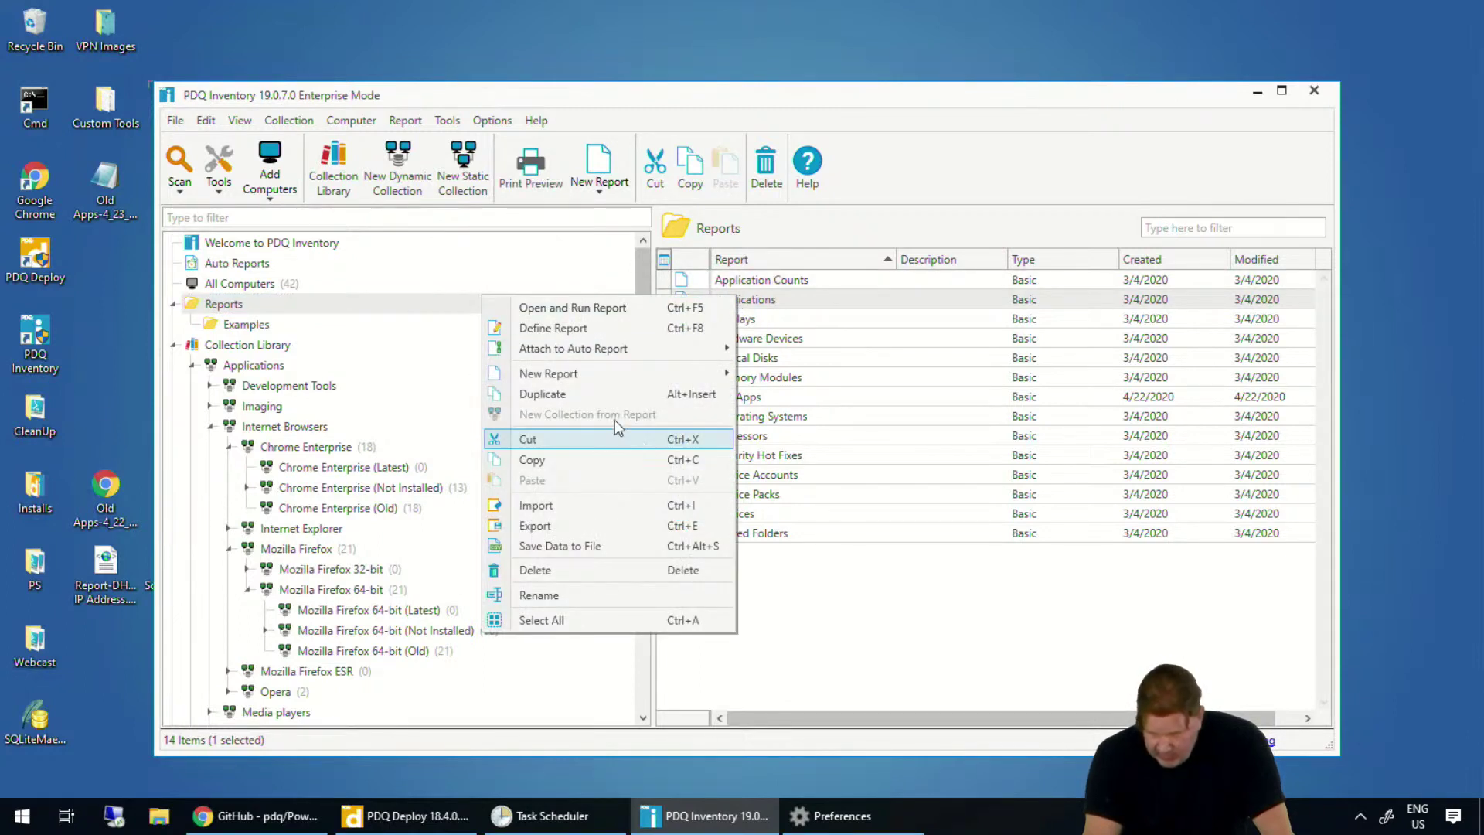
click(583, 394)
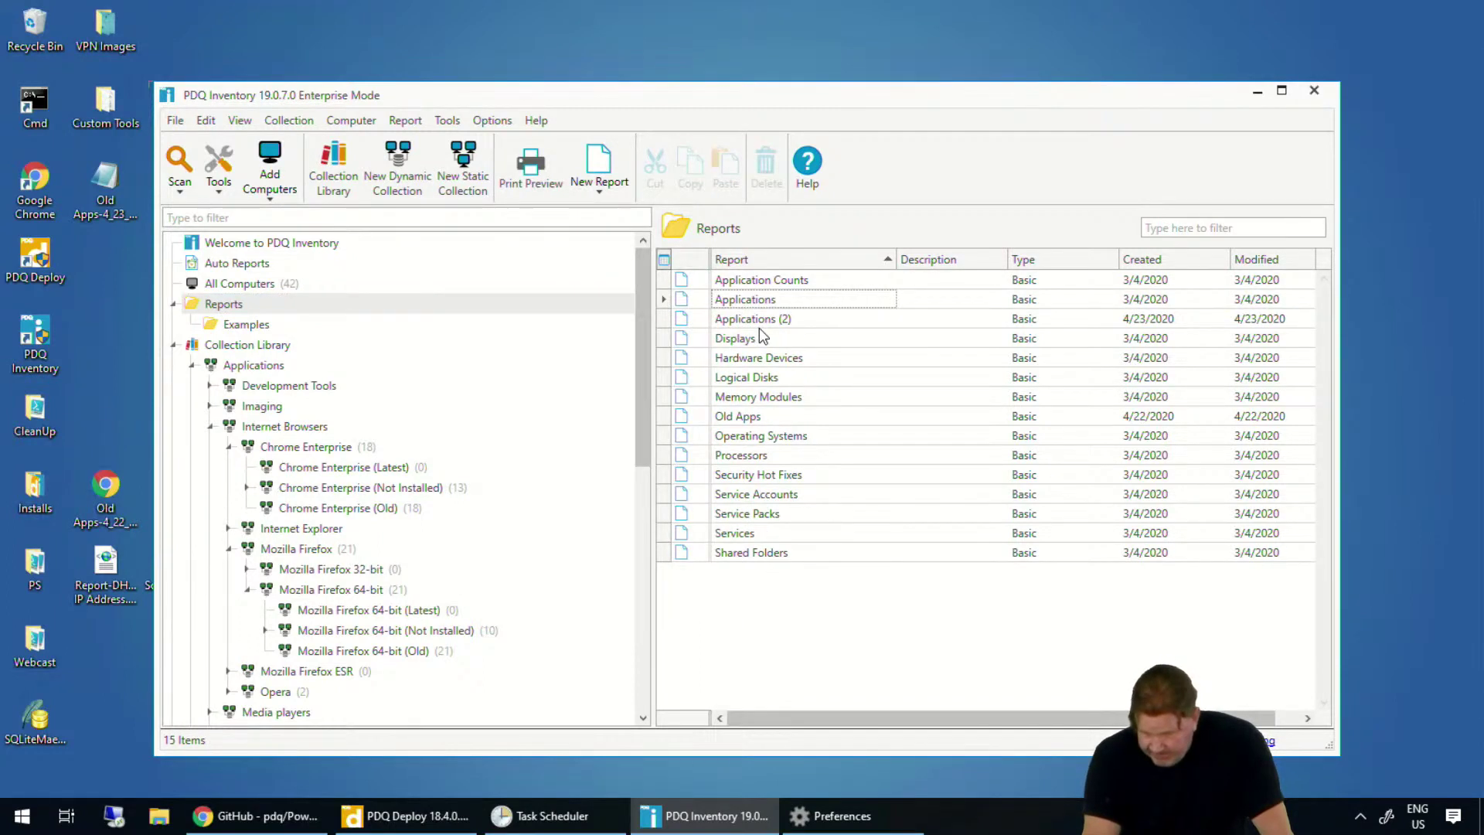
Step: Open the definition of the duplicated Applications (2) report and add a filter on the Application table's Version column
double_click(769, 320)
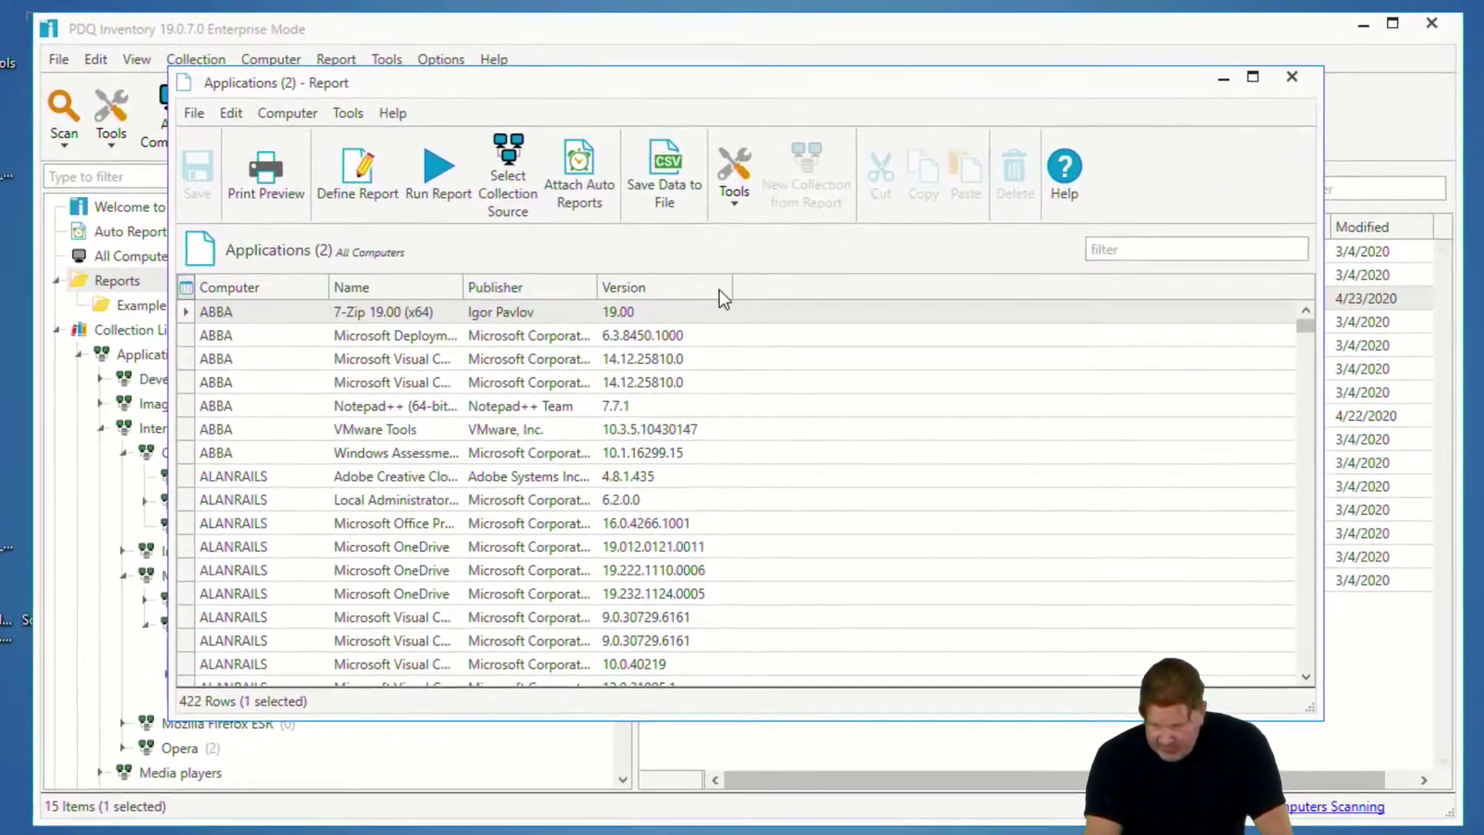
click(363, 187)
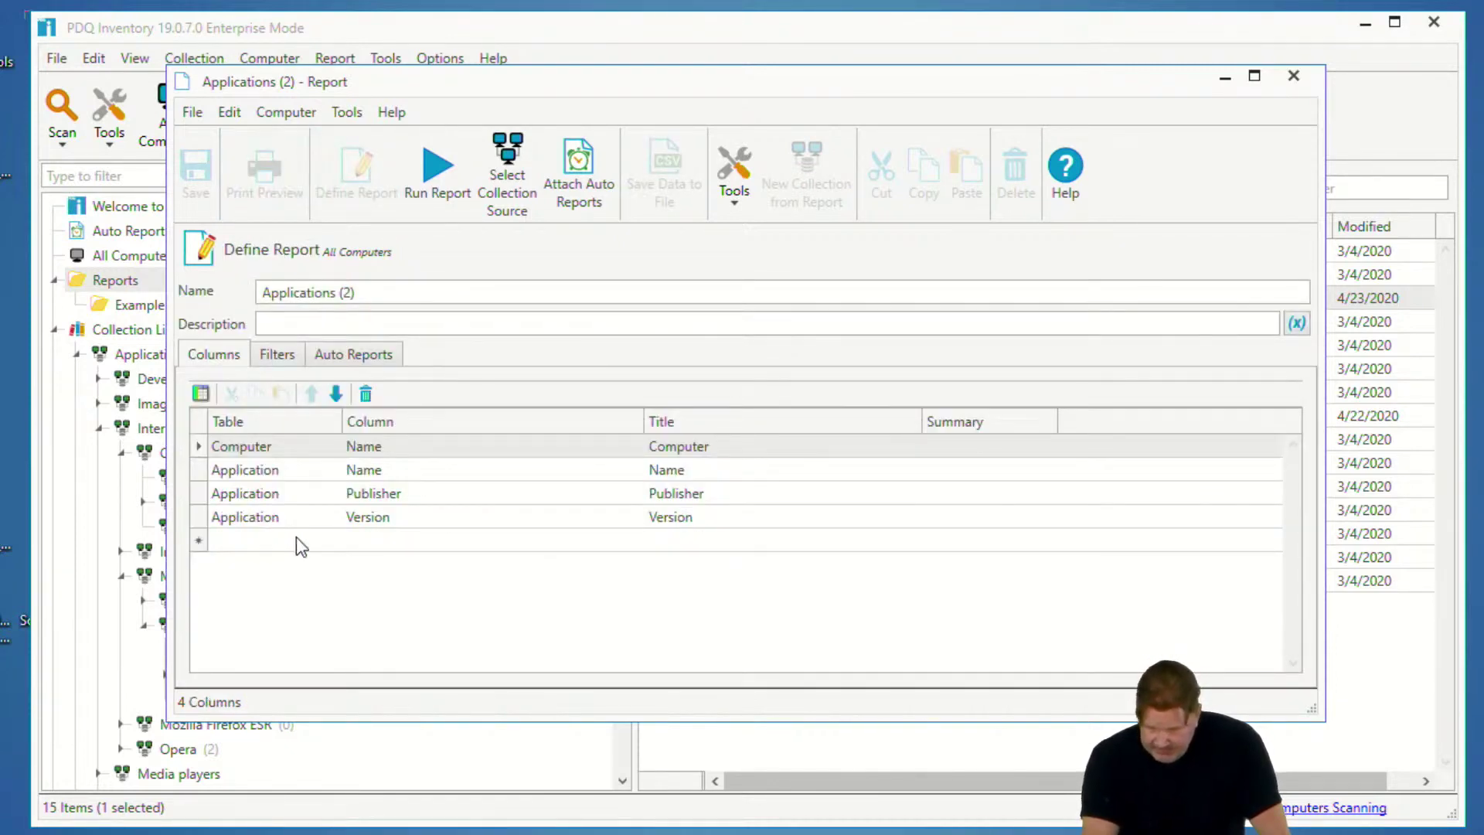
click(272, 357)
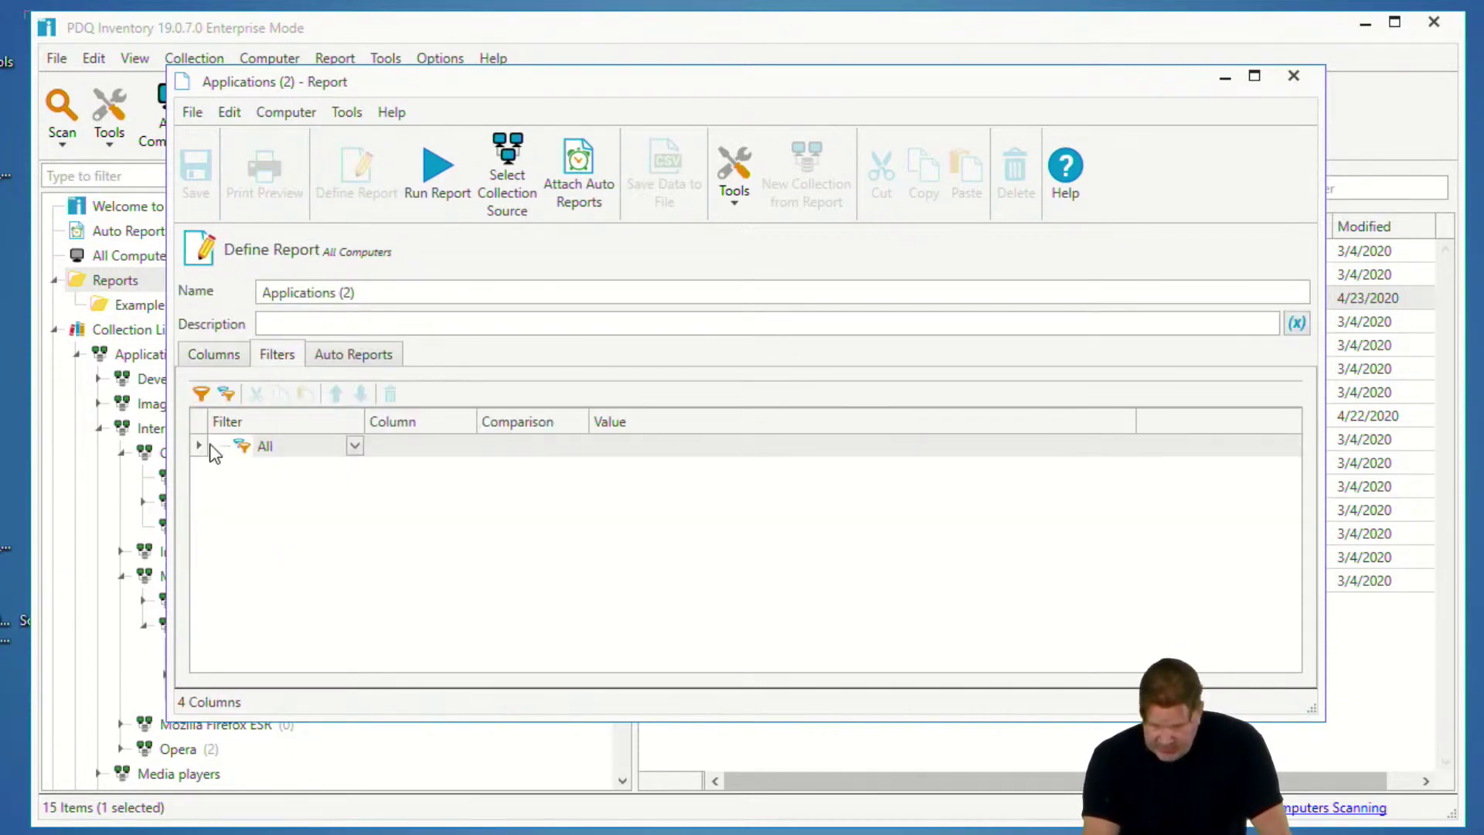
click(201, 394)
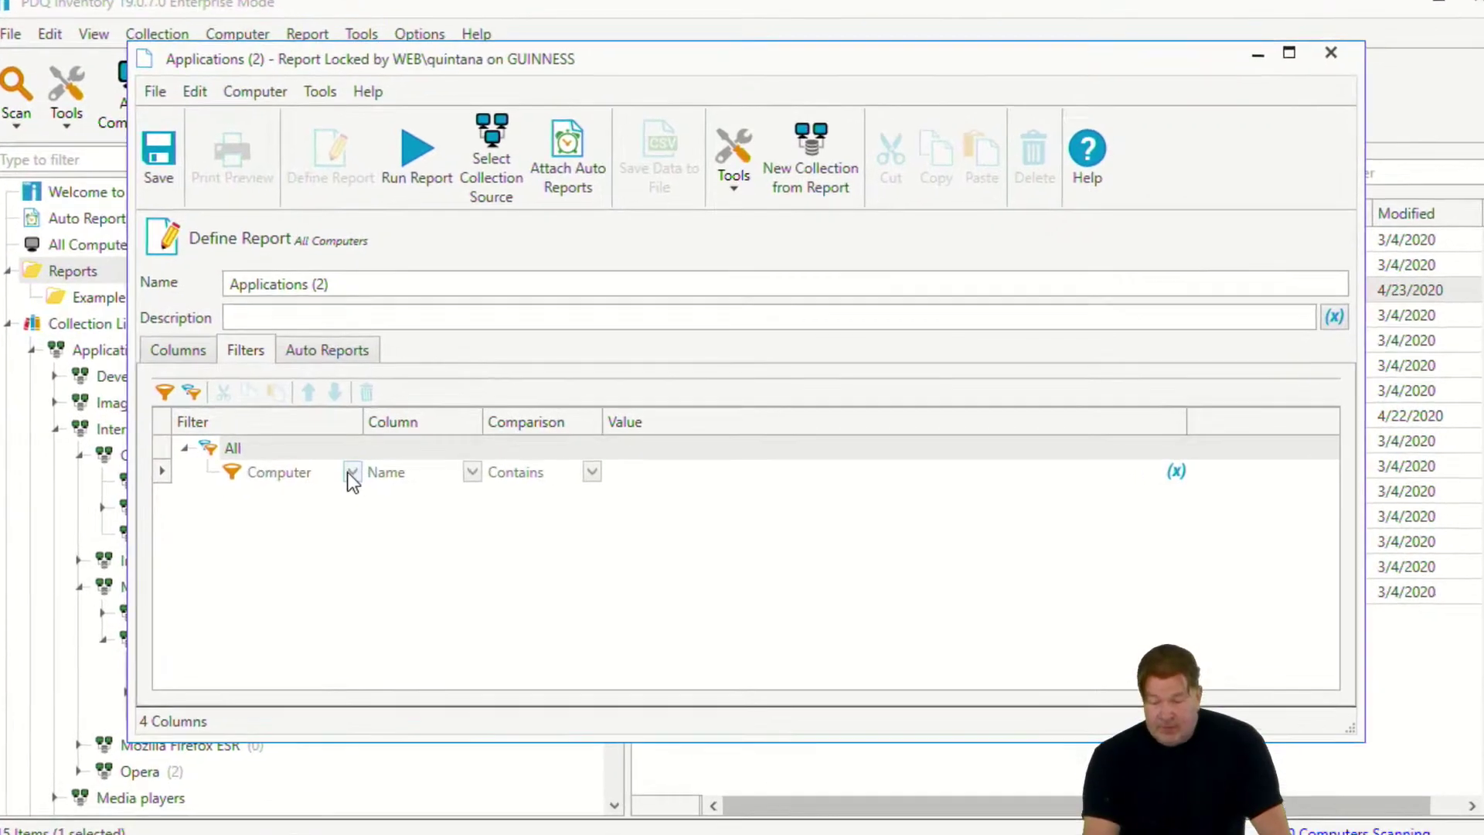
click(357, 468)
click(280, 512)
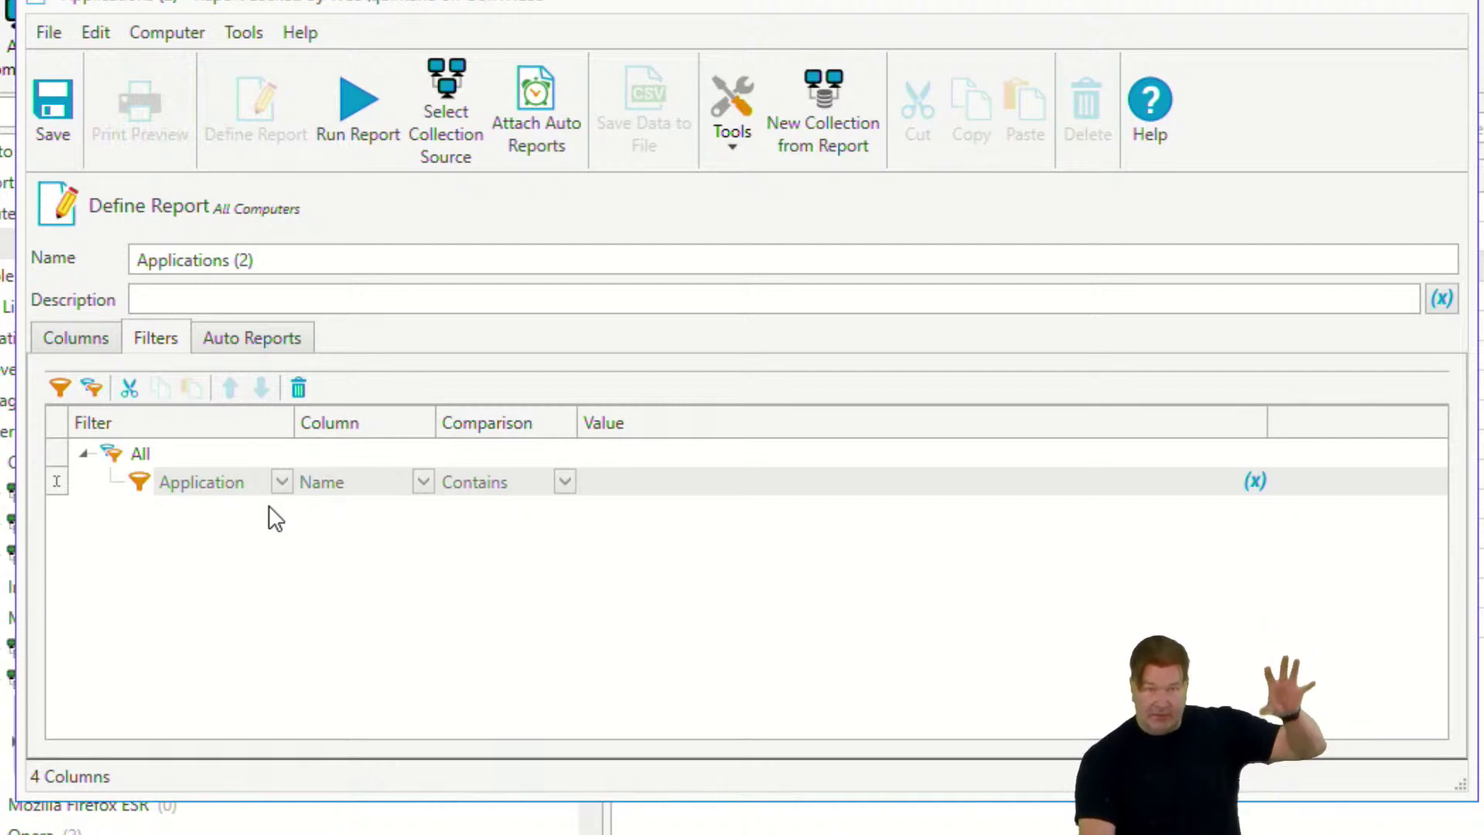
click(423, 485)
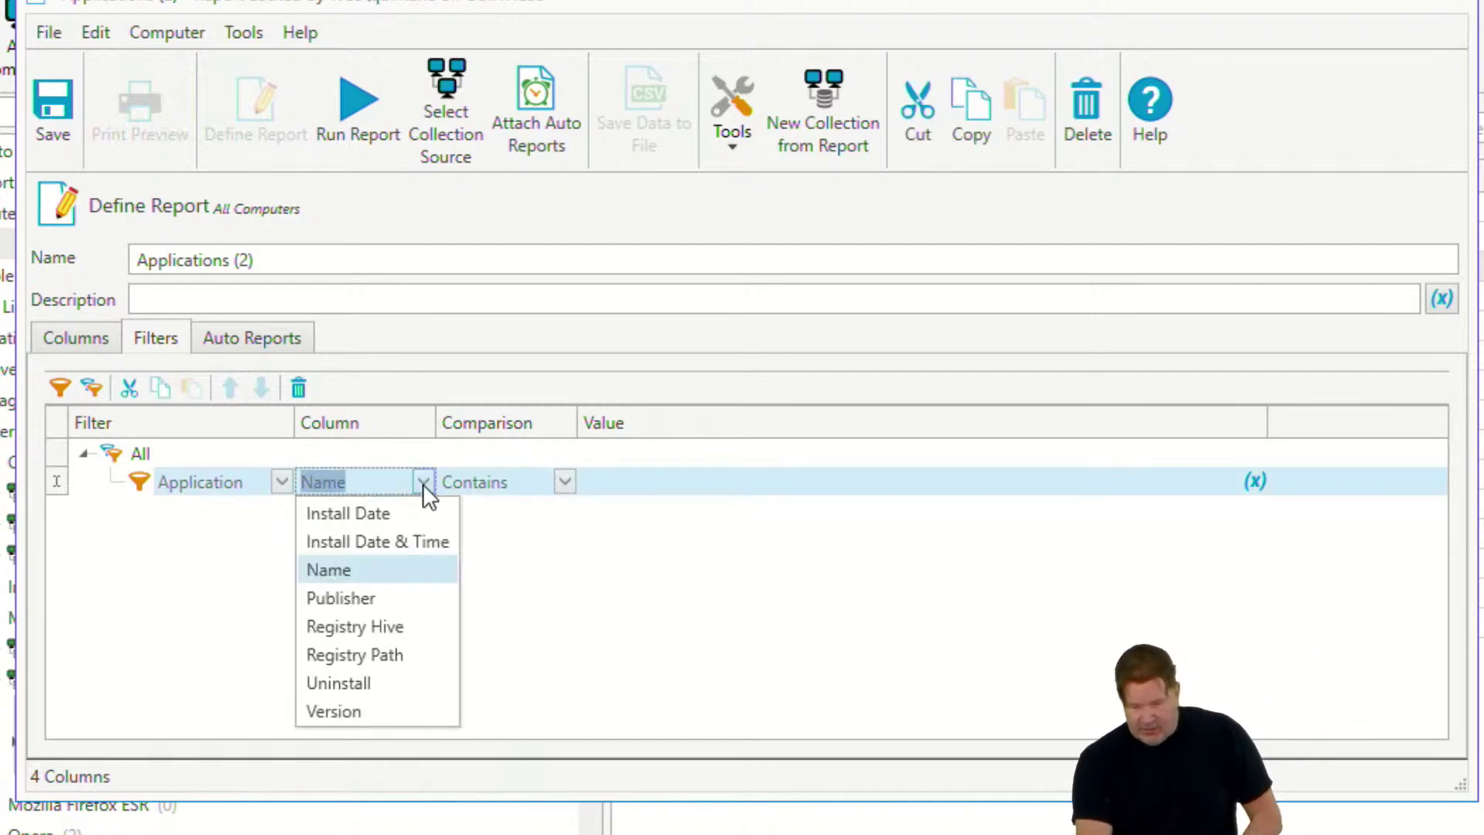
click(357, 710)
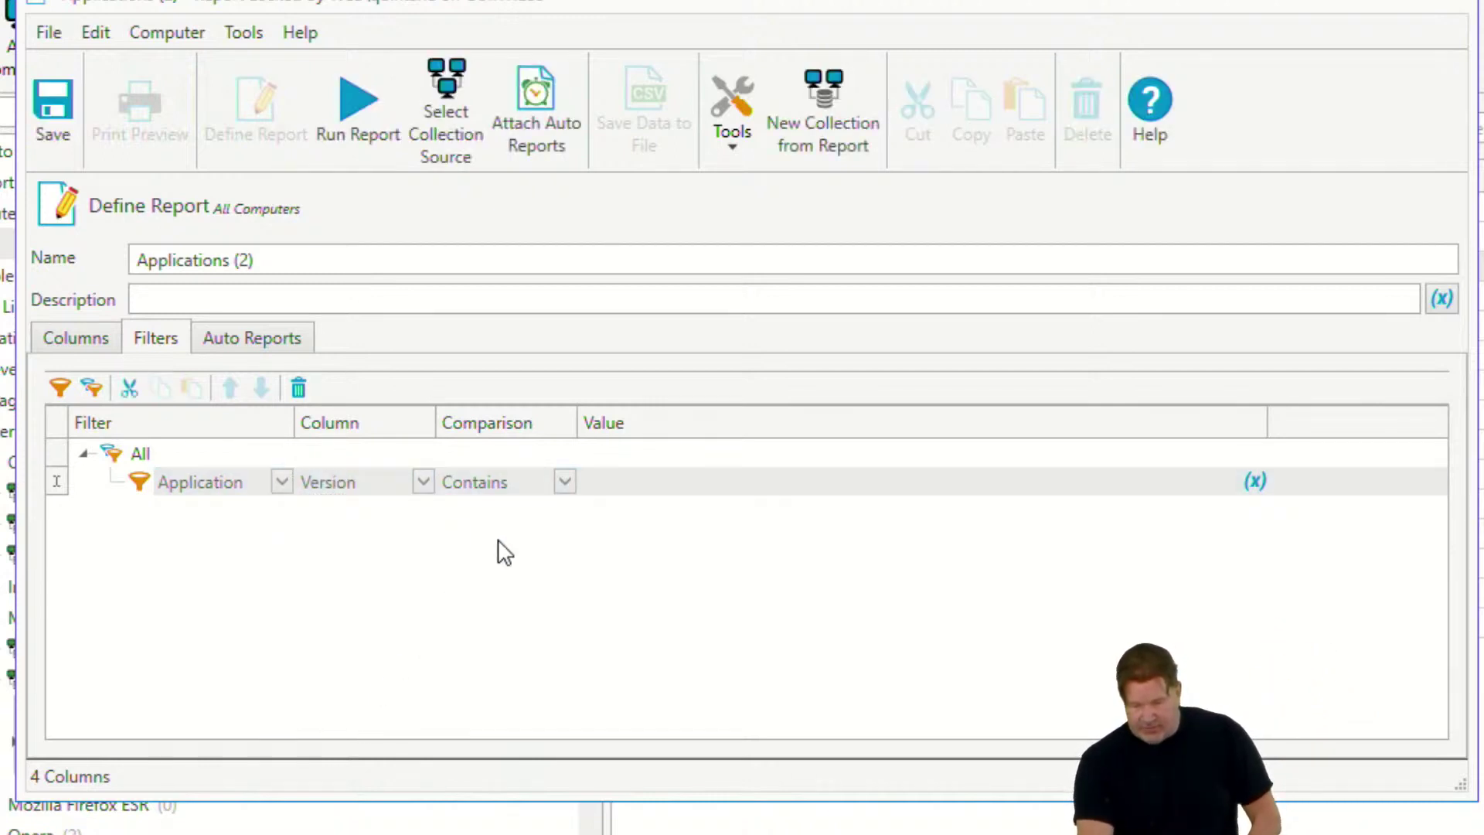
Step: View the comparison options of the Version filter and close the Applications (2) report without saving the changes
click(565, 483)
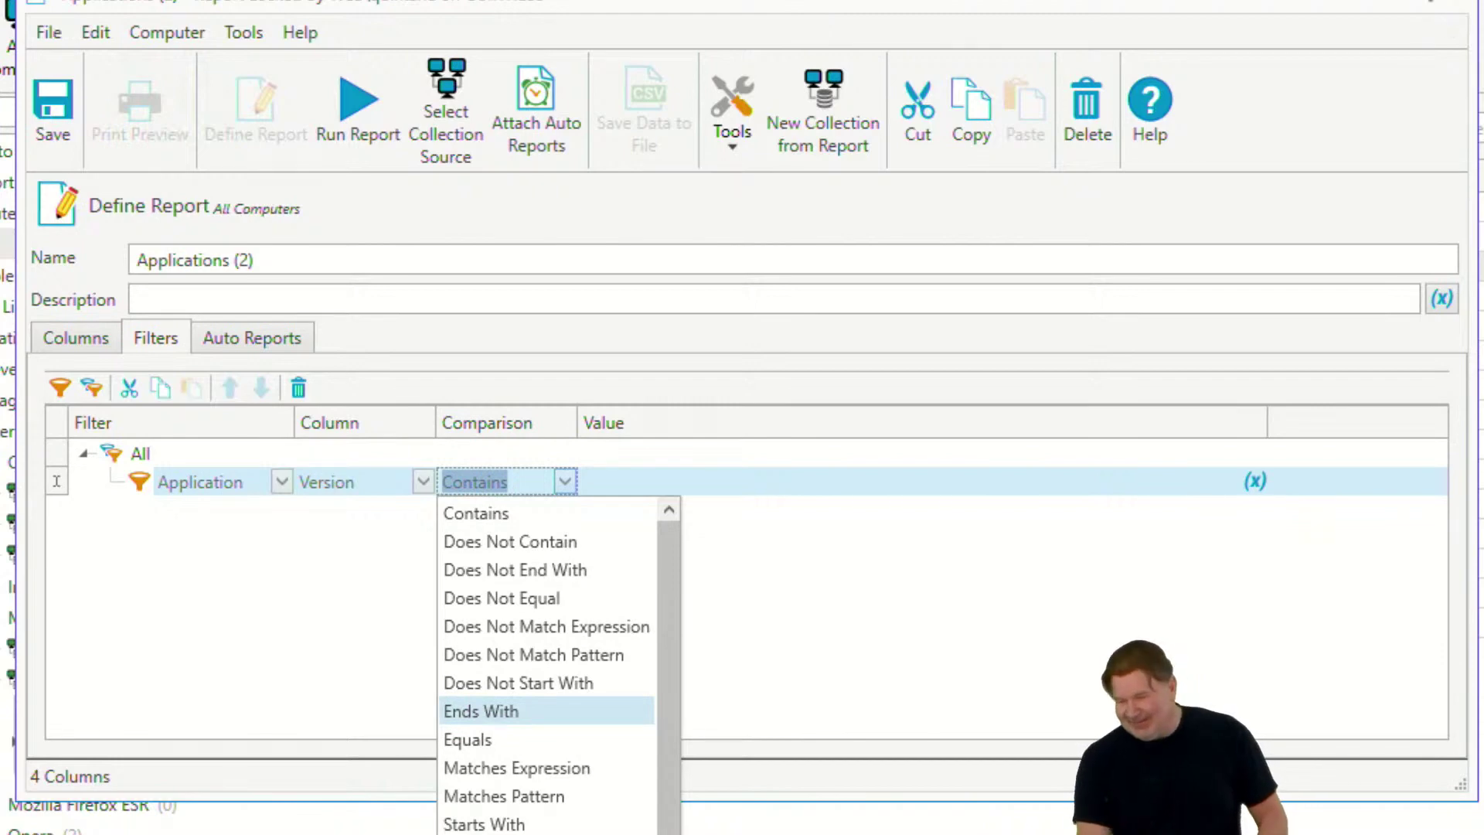
click(1443, 6)
click(1443, 6)
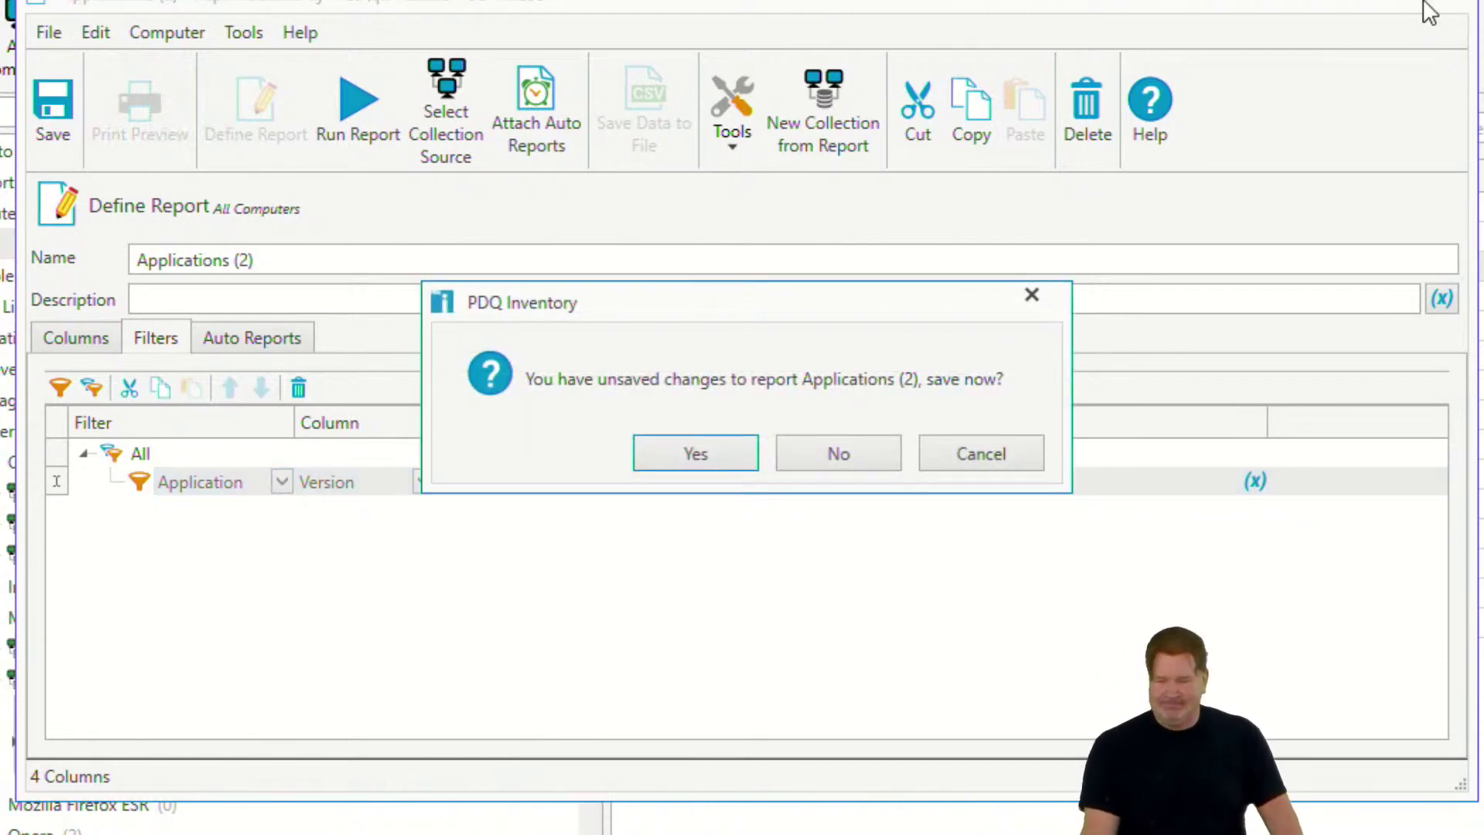
click(837, 453)
click(812, 452)
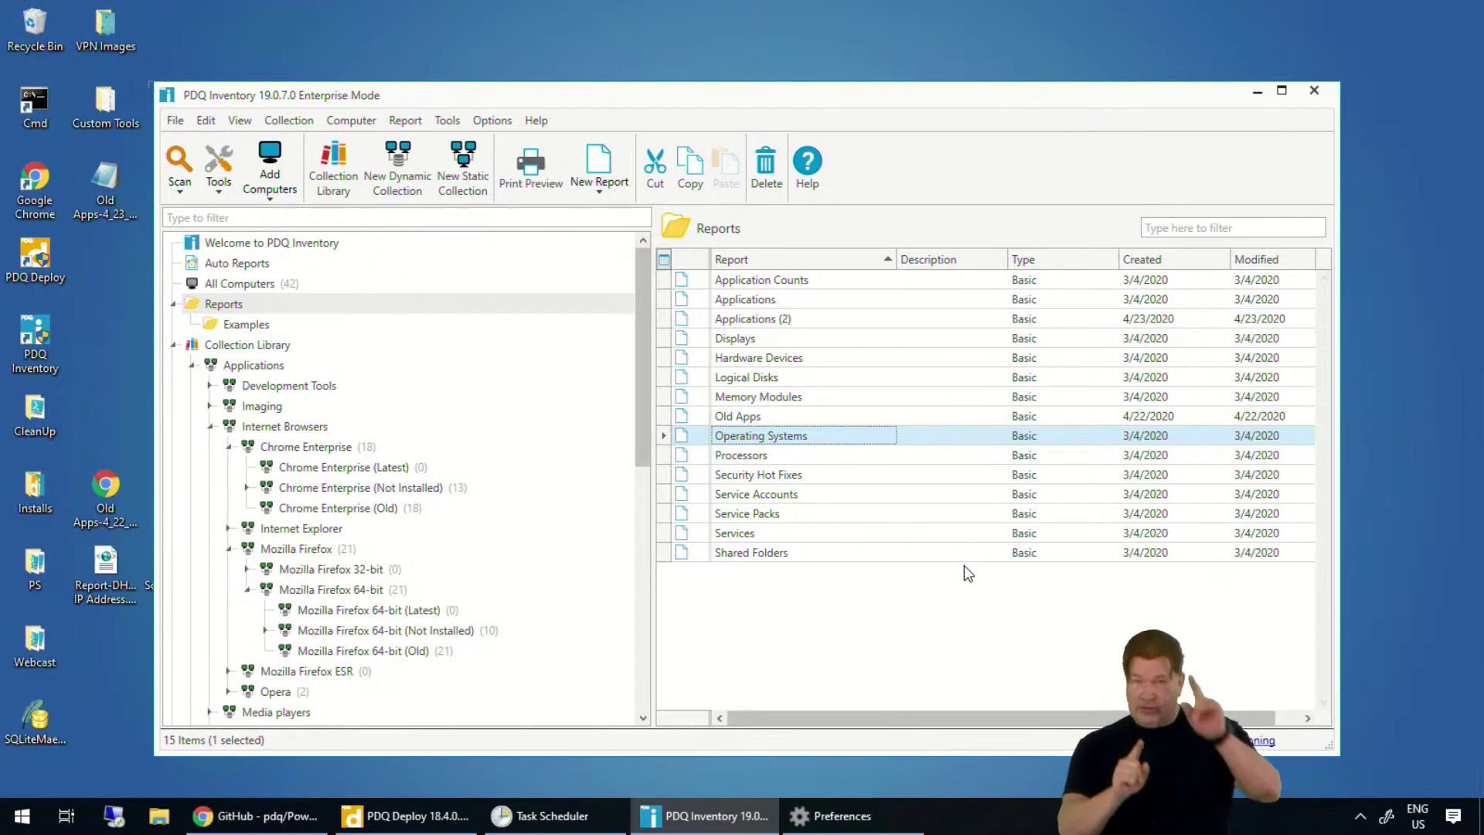
Step: Open the GPO scan profile for editing and add a WMI scanner to it
click(485, 121)
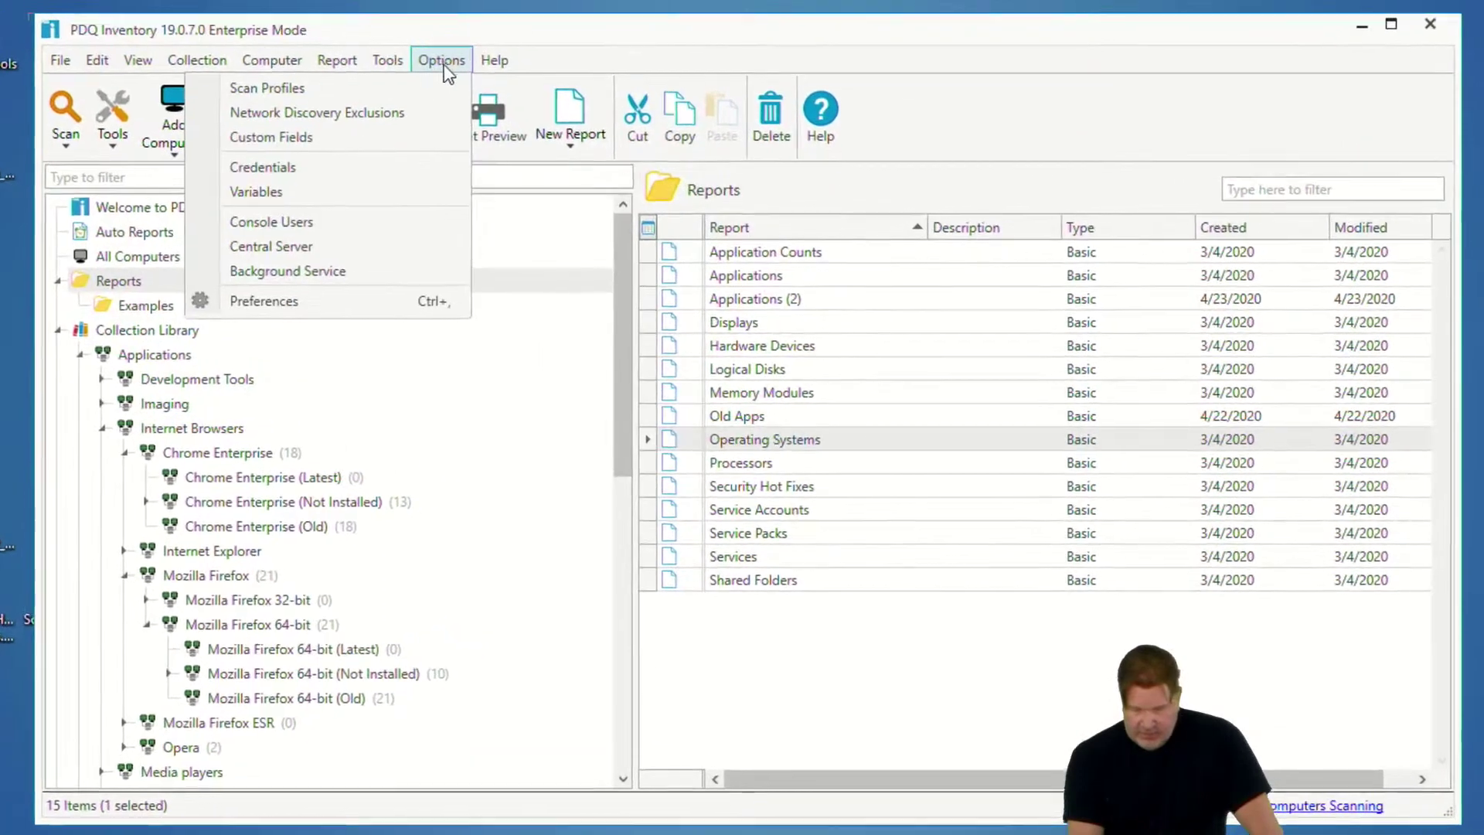
click(436, 83)
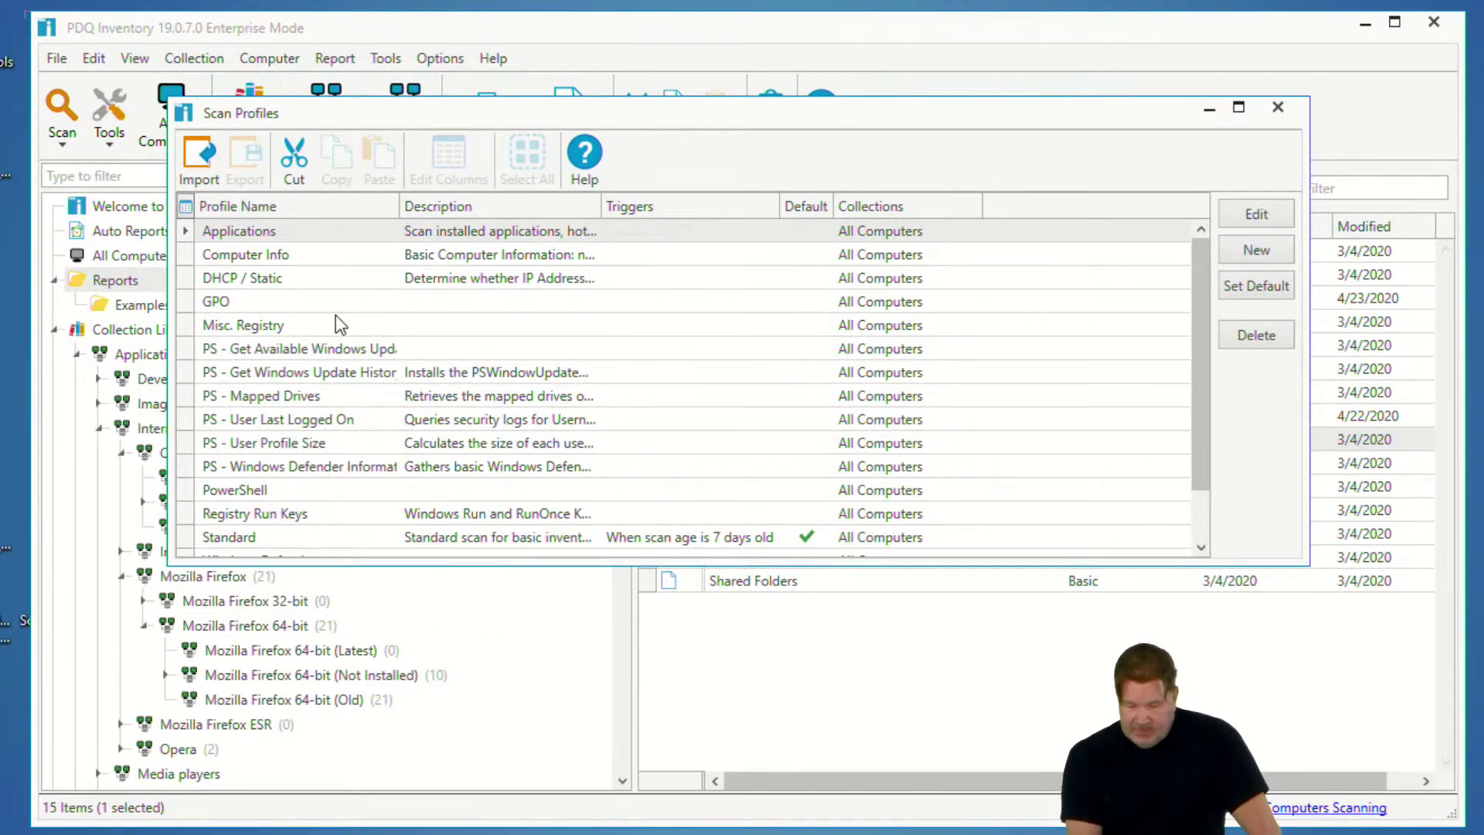
double_click(270, 303)
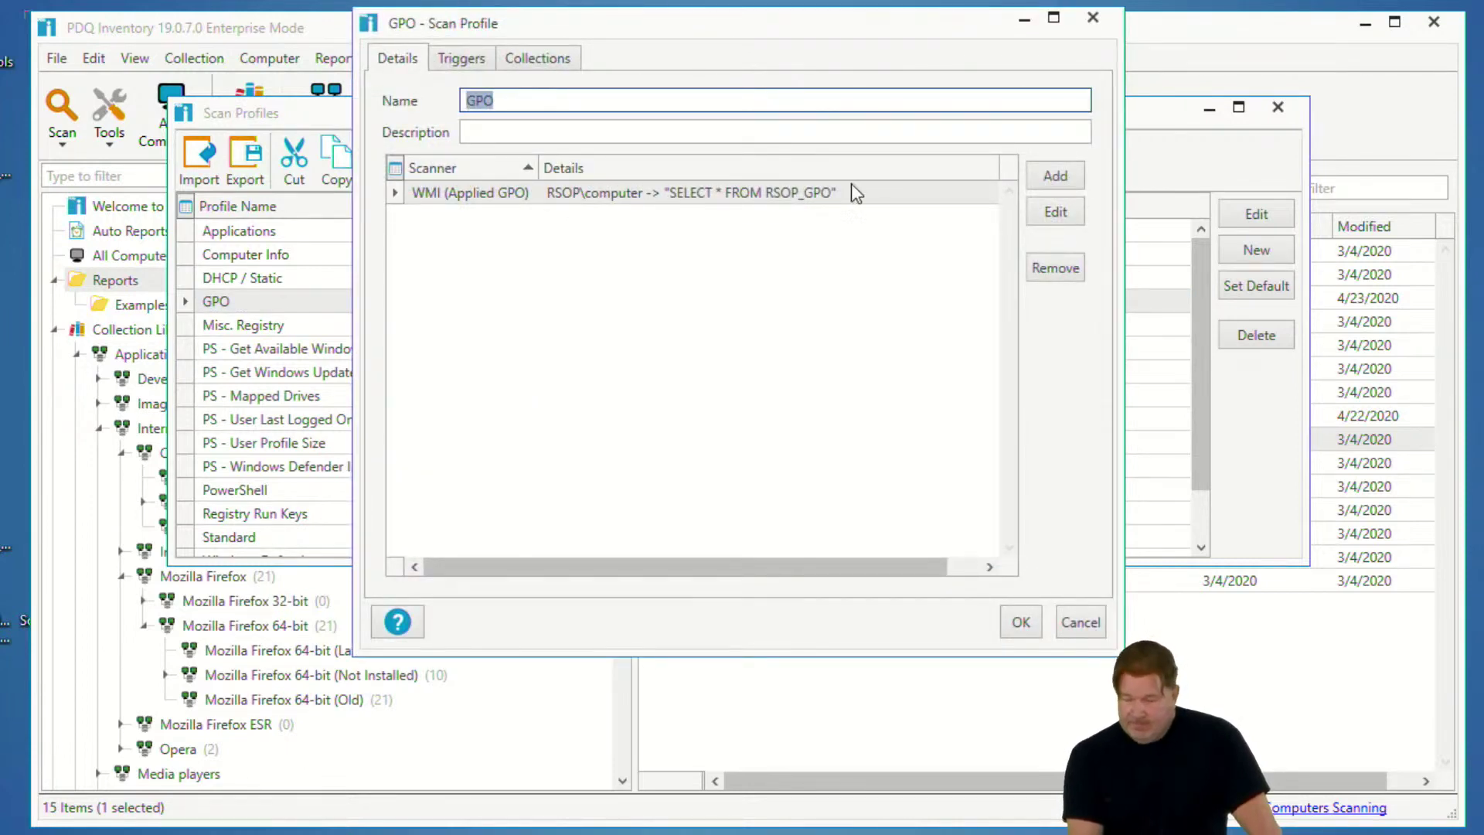
click(1059, 177)
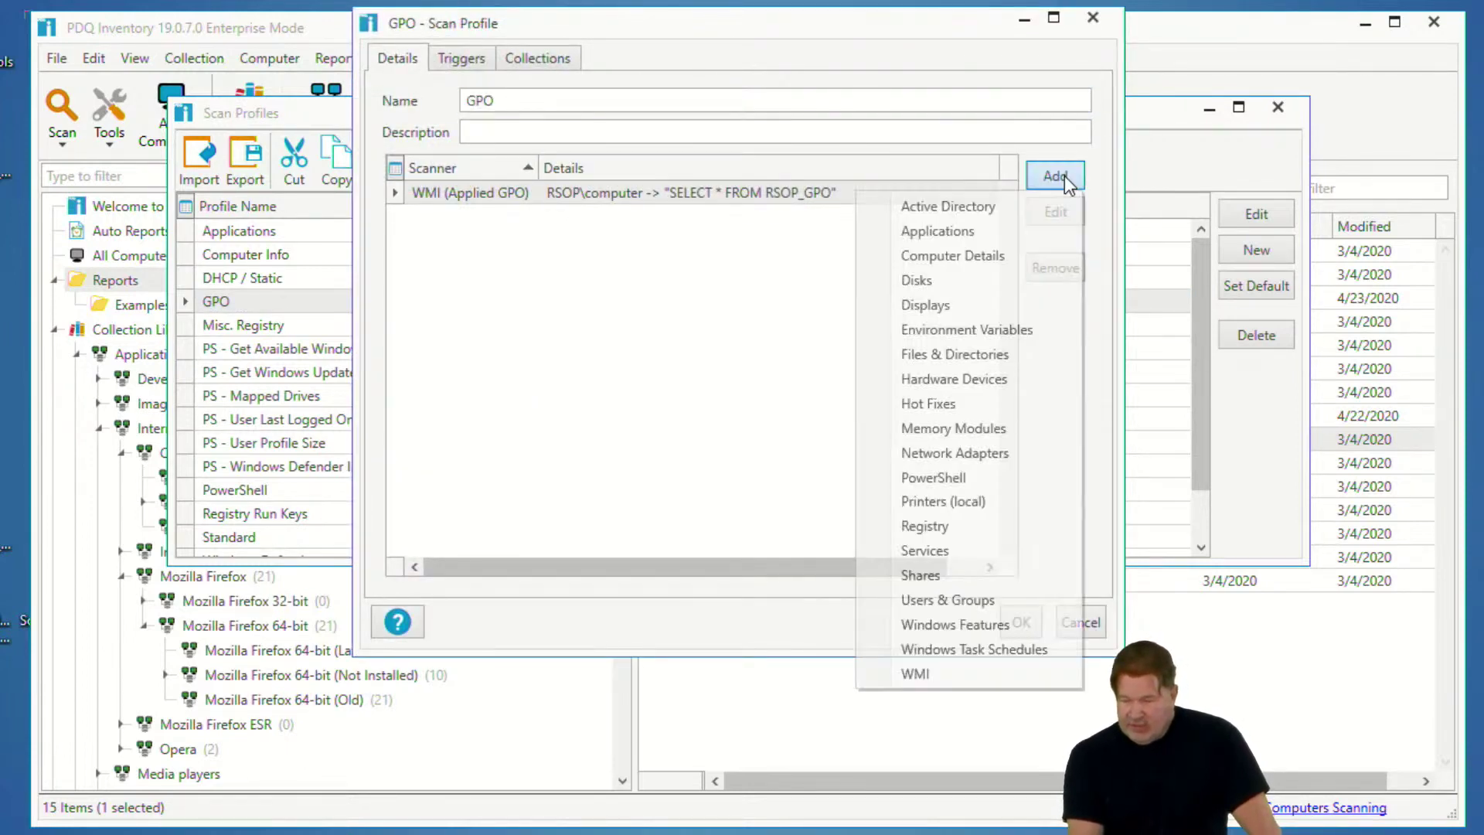
click(915, 671)
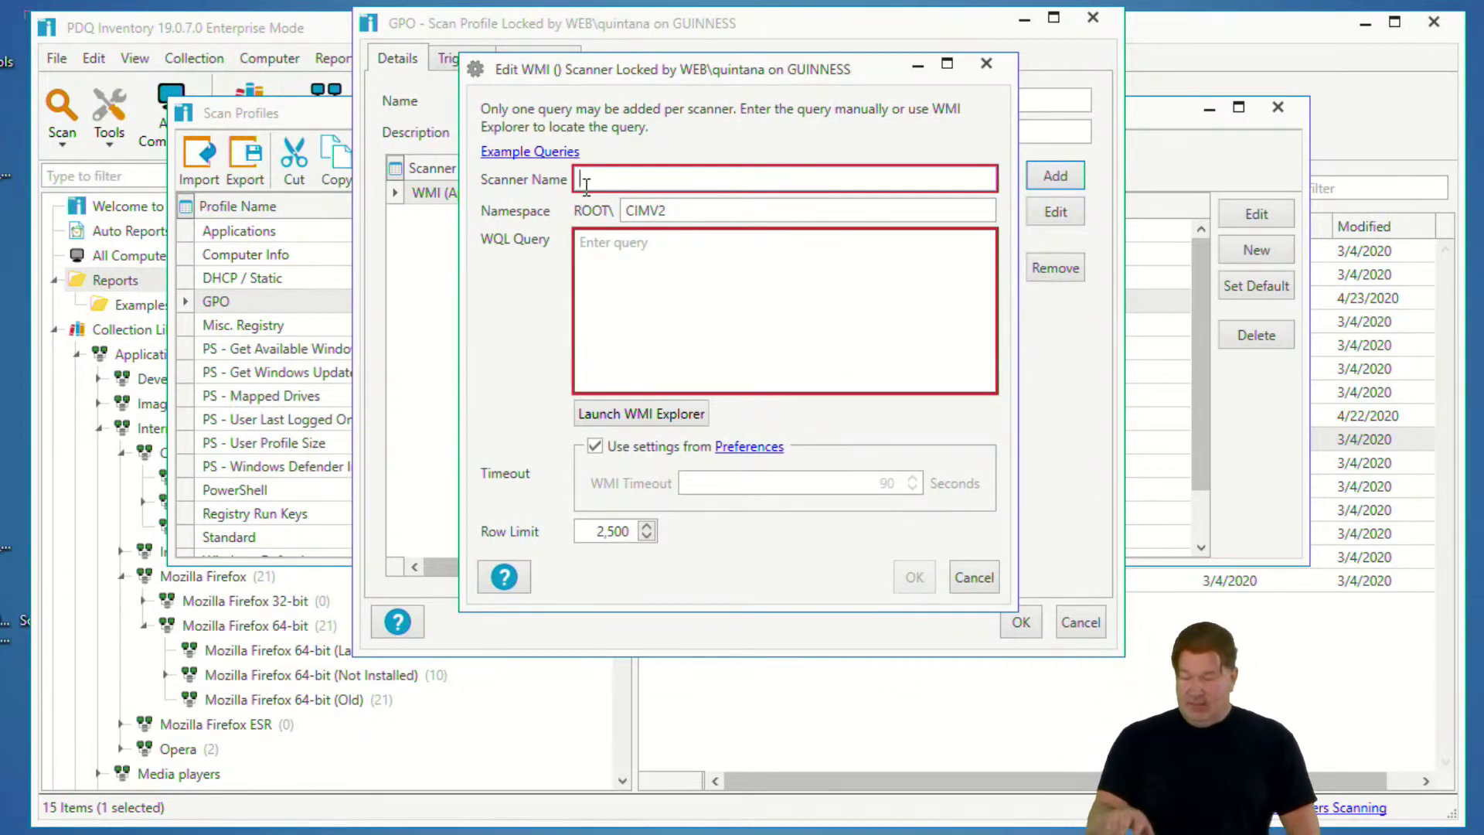
Step: Name the WMI scanner Appled Gpo2
text(Ap)
text(pled)
text( GHPO)
key(BackSpace)
key(BackSpace)
key(BackSpace)
text(po2)
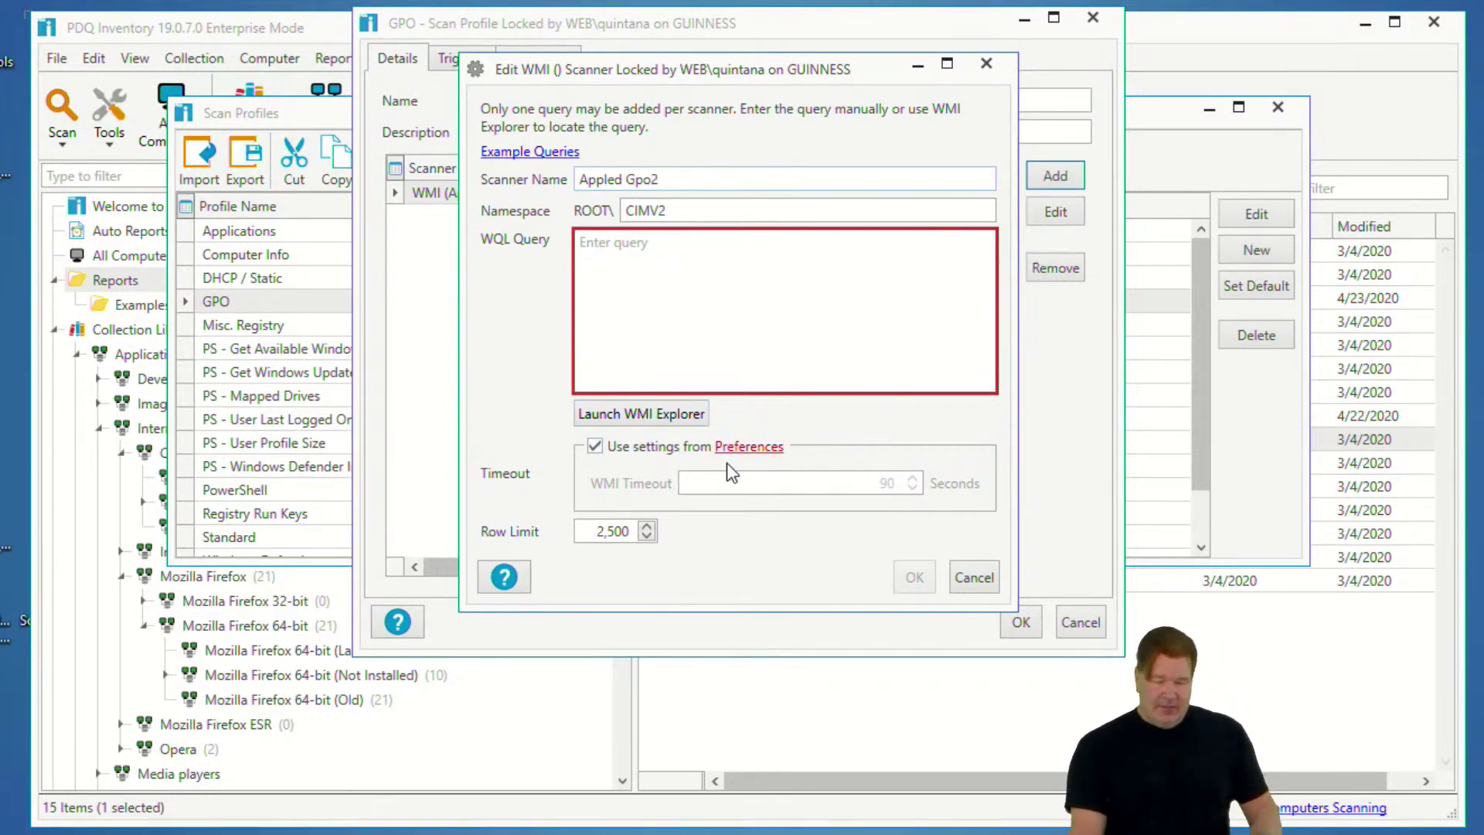
Step: Launch WMI Explorer from the scanner settings and connect it to the local computer GUINNESS
click(632, 414)
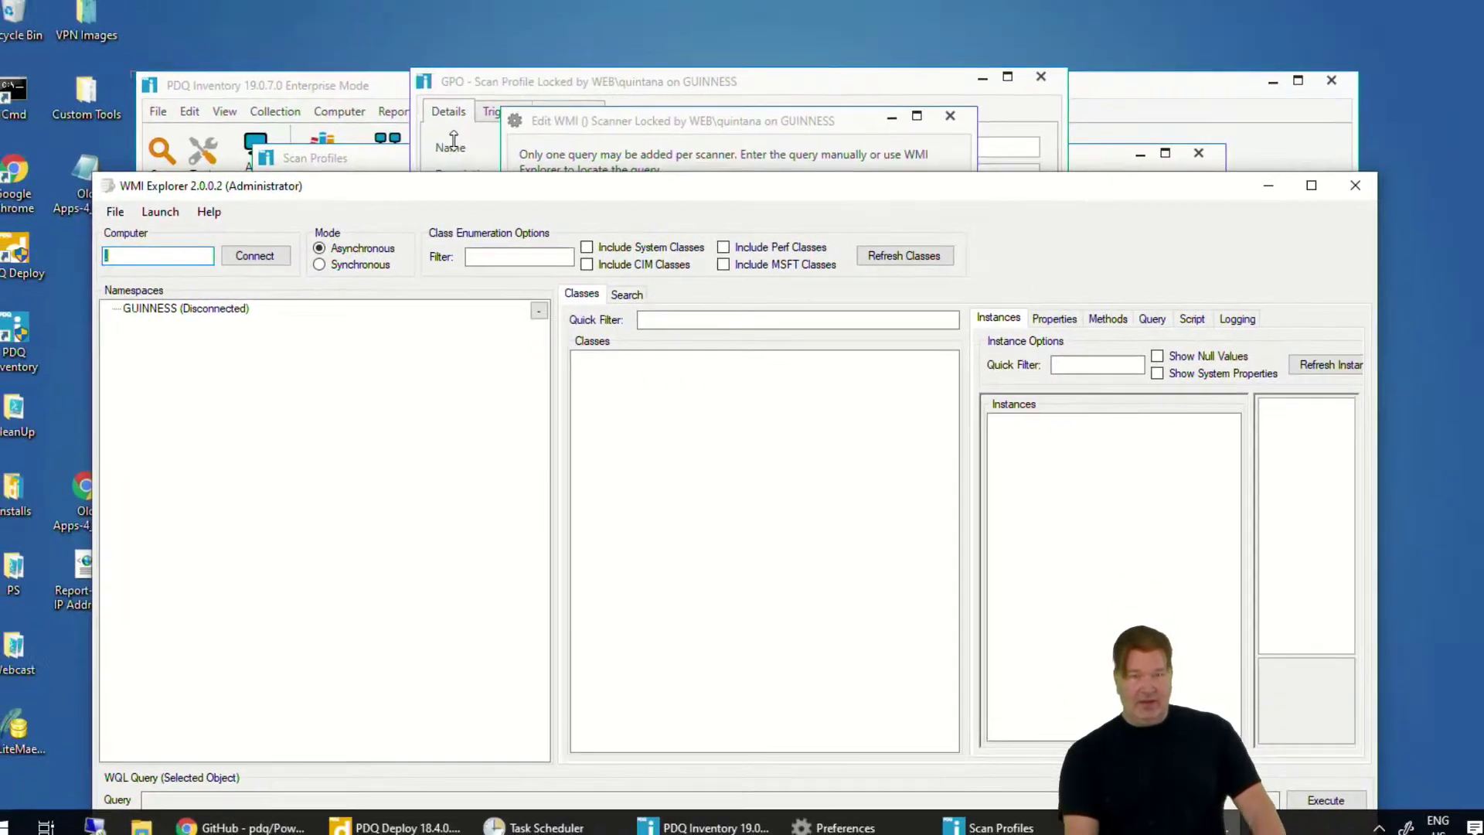
drag(430, 205, 464, 42)
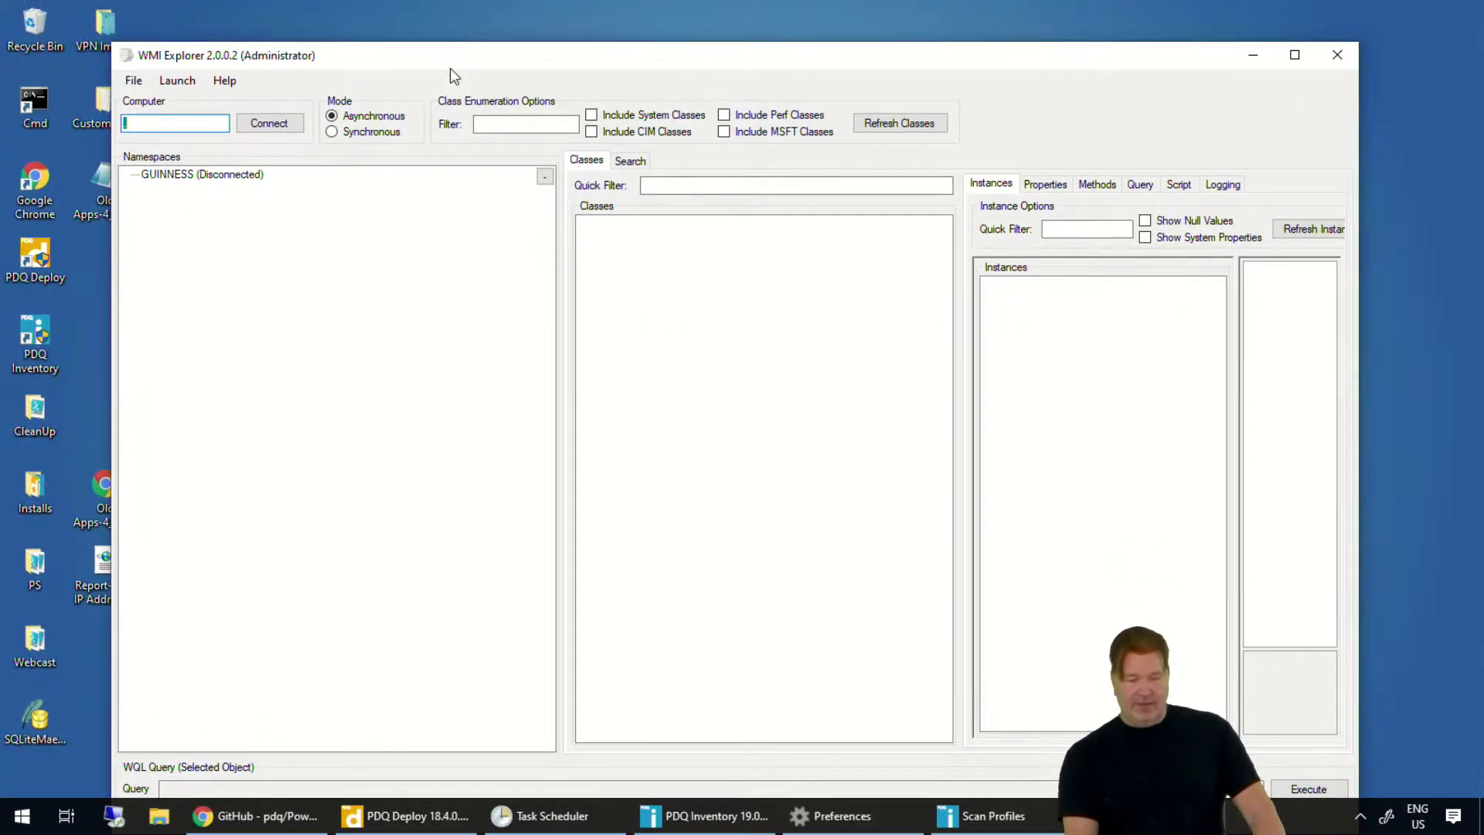
click(264, 128)
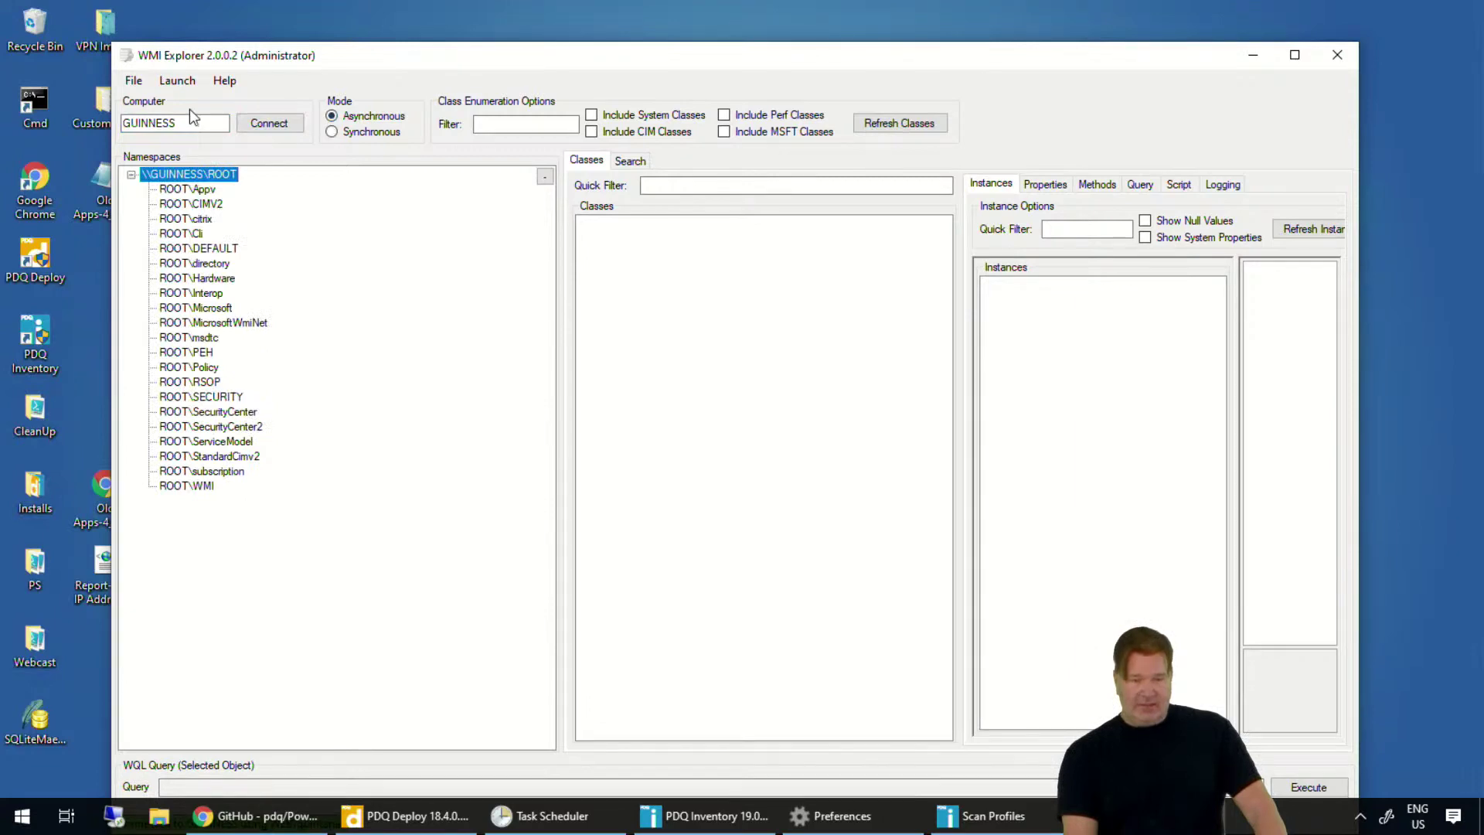
drag(118, 47, 381, 155)
drag(532, 158, 430, 124)
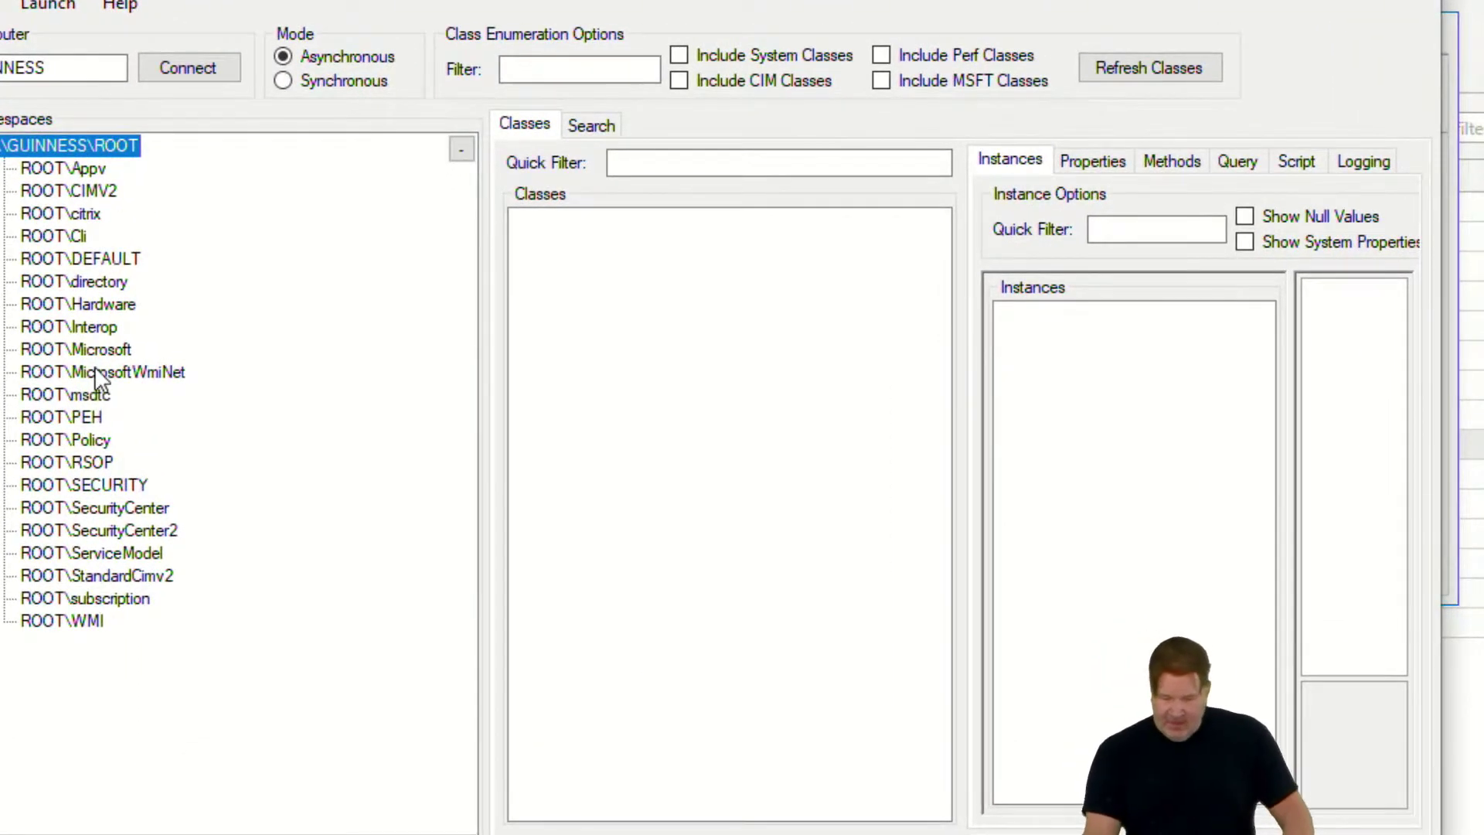
Step: Find the RSOP_GPO class in the ROOT\RSOP\Computer namespace by filtering its classes for gpo, and select it
click(83, 463)
click(112, 483)
click(698, 158)
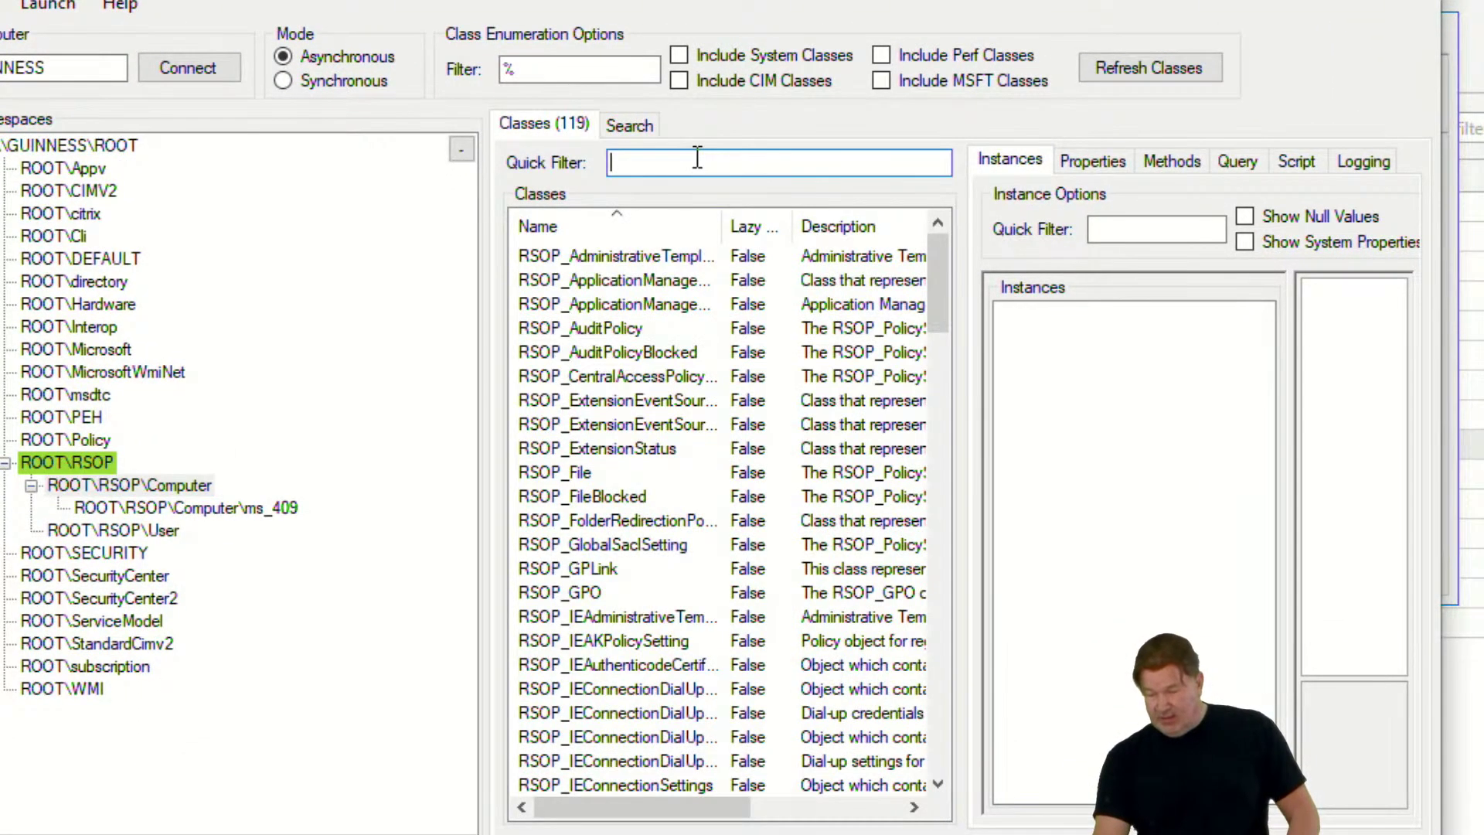
text(gpo)
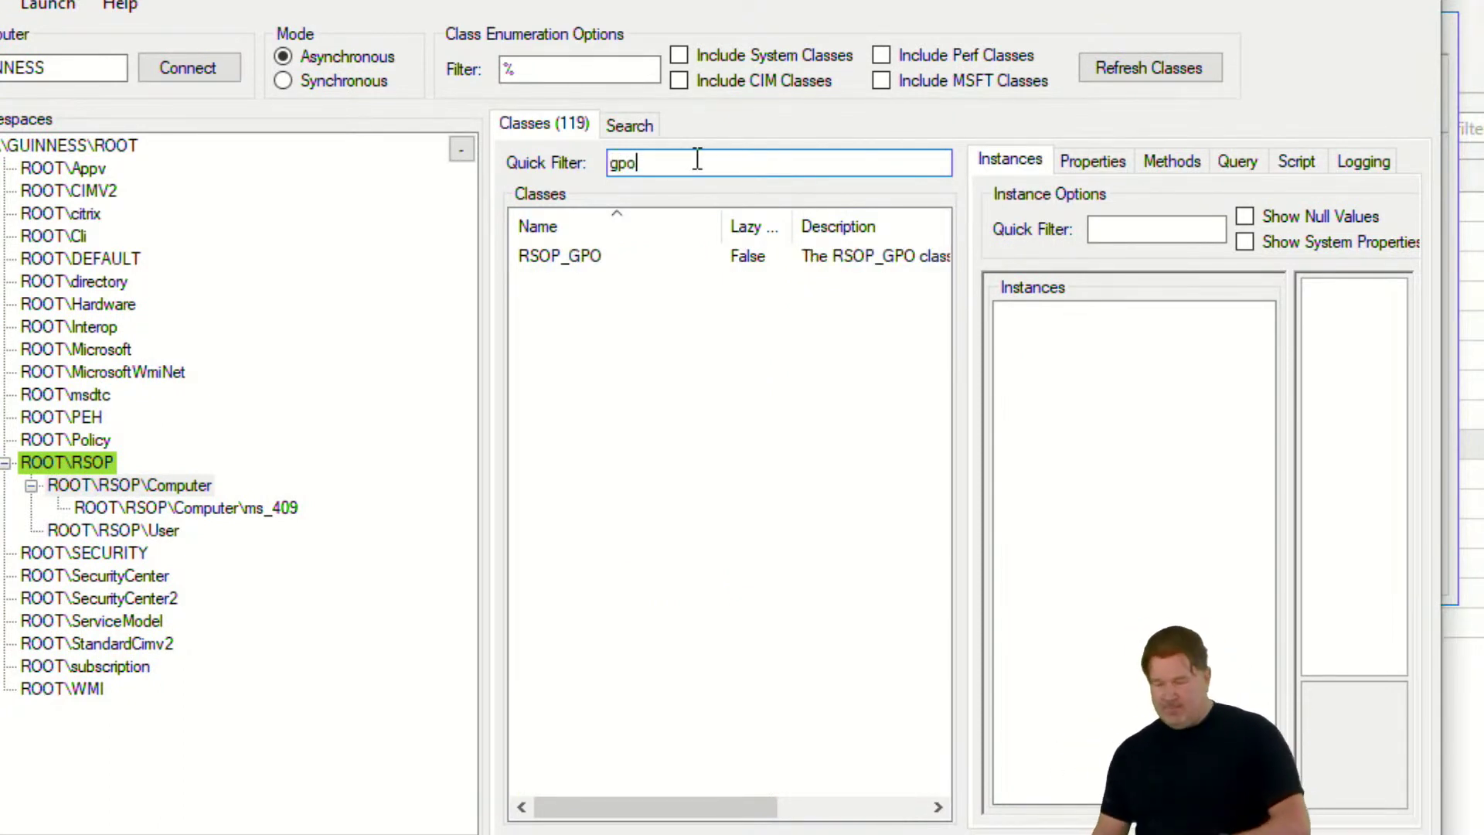
click(566, 258)
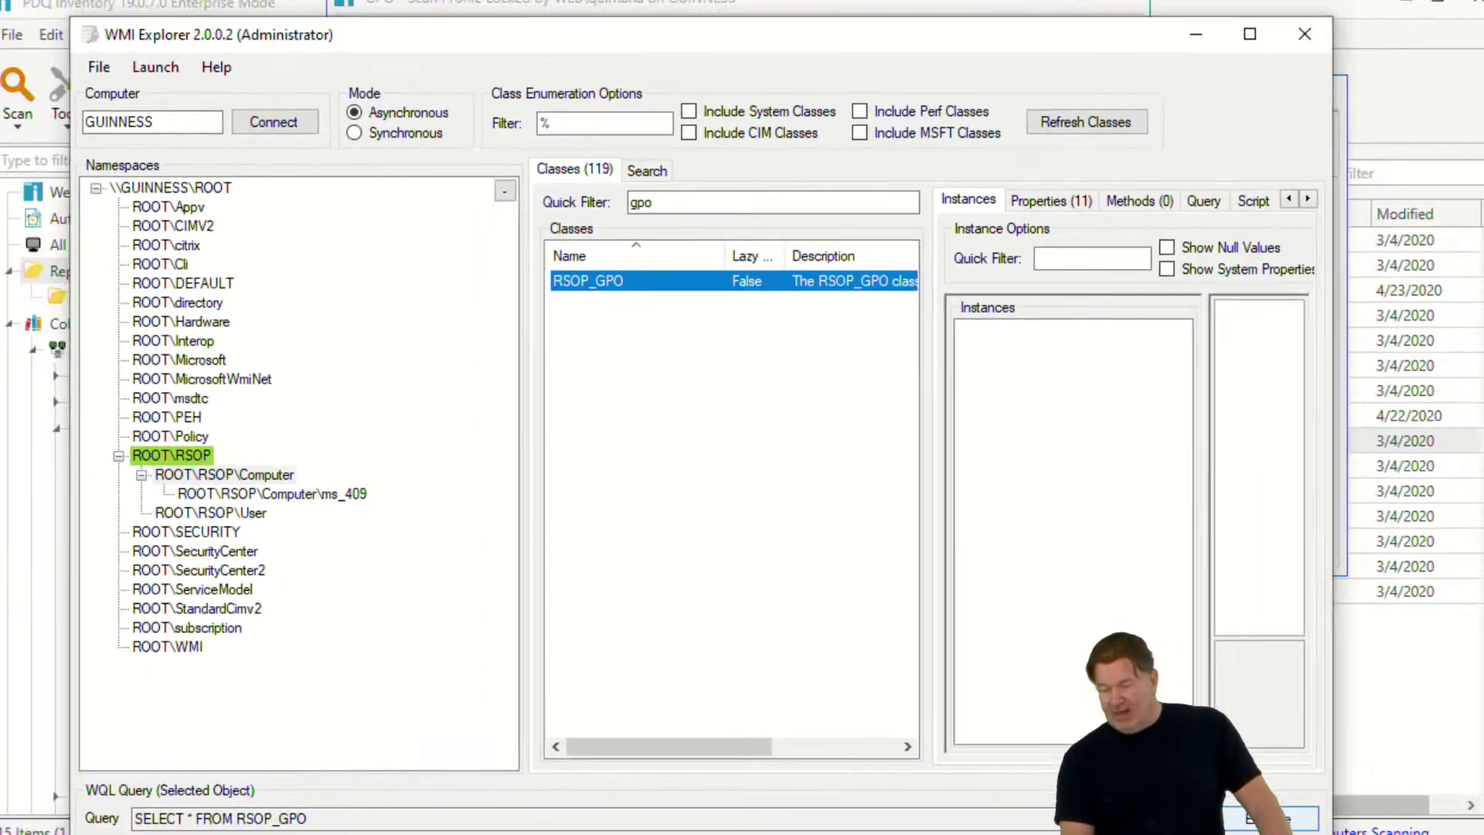
Step: Execute the SELECT * FROM RSOP_GPO query and widen the results area to examine the returned name column
click(1288, 161)
click(1328, 300)
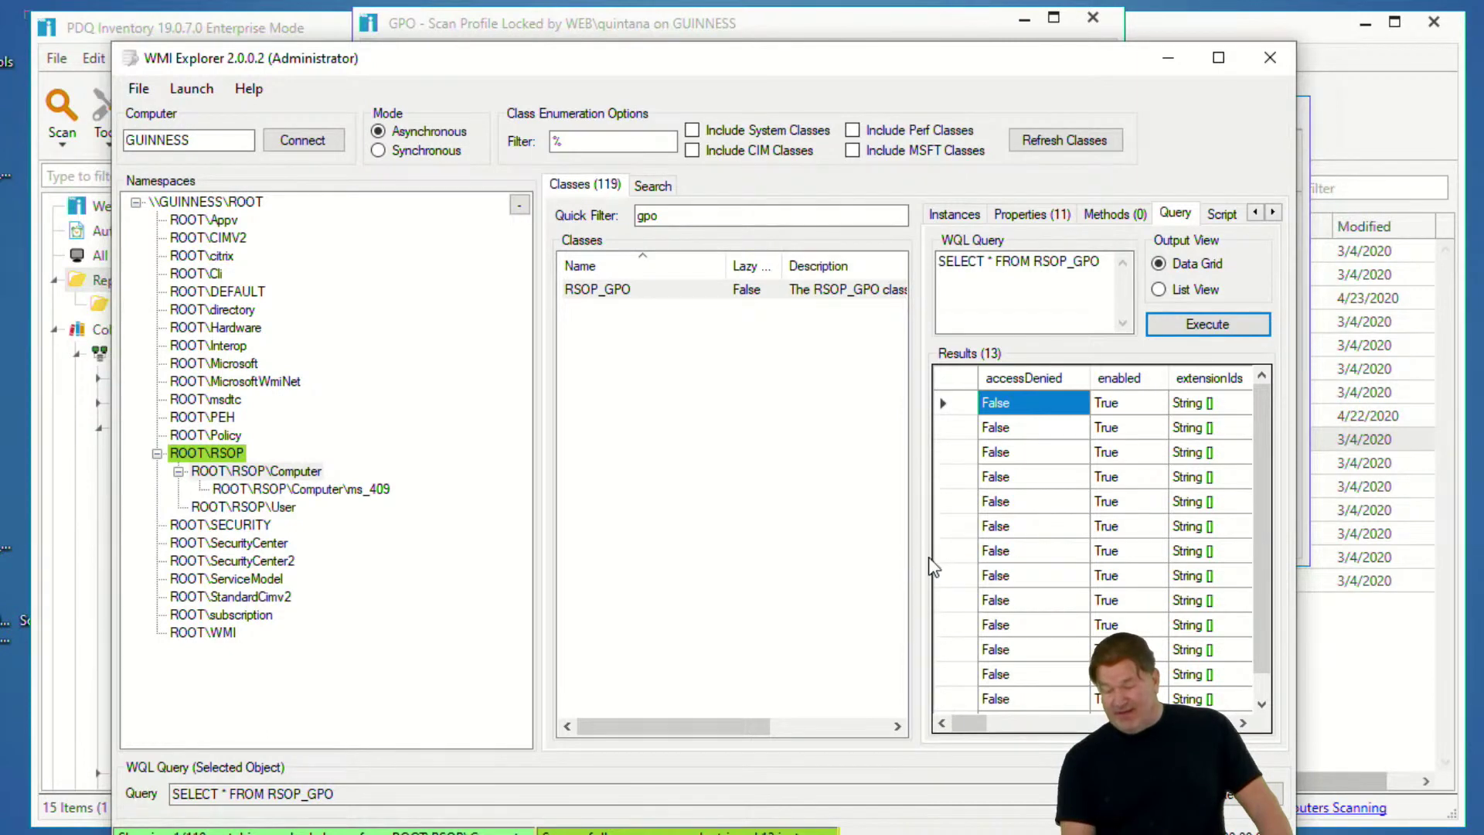
drag(915, 571, 779, 557)
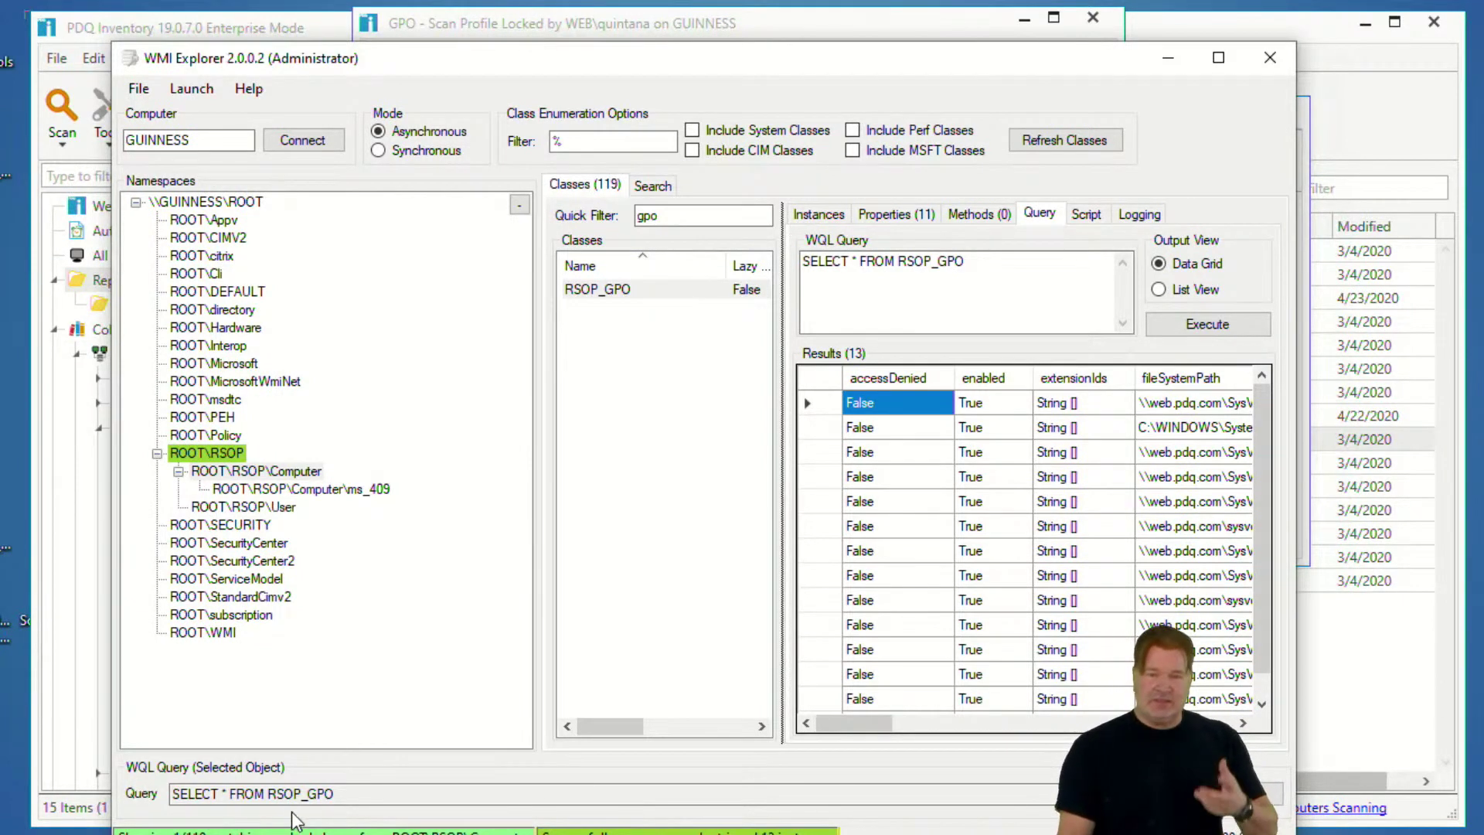
drag(884, 723, 1190, 730)
Step: Change the query to SELECT Name FROM RSOP_GPO and execute it
click(856, 261)
key(BackSpace)
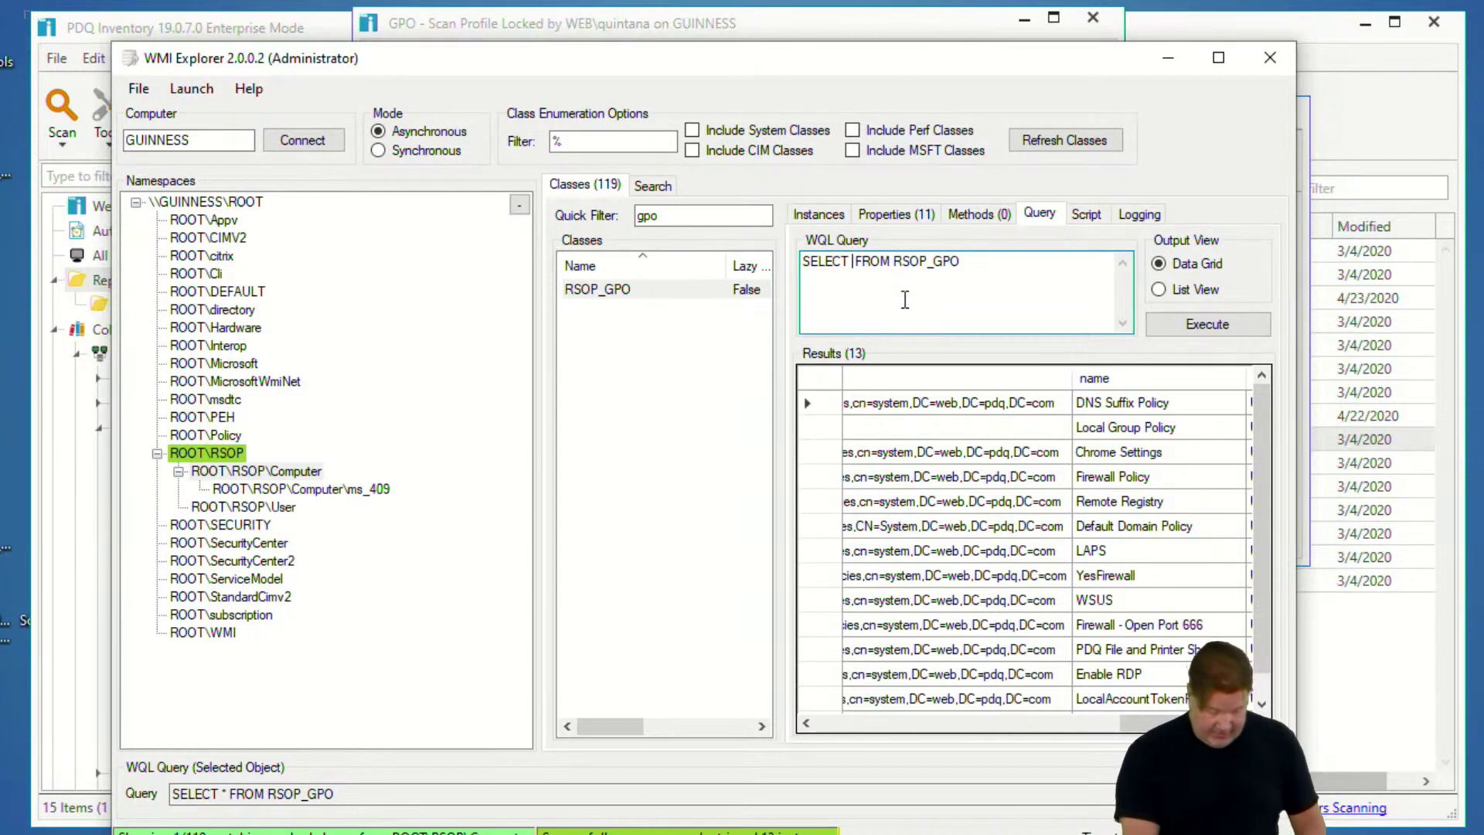
text(Name)
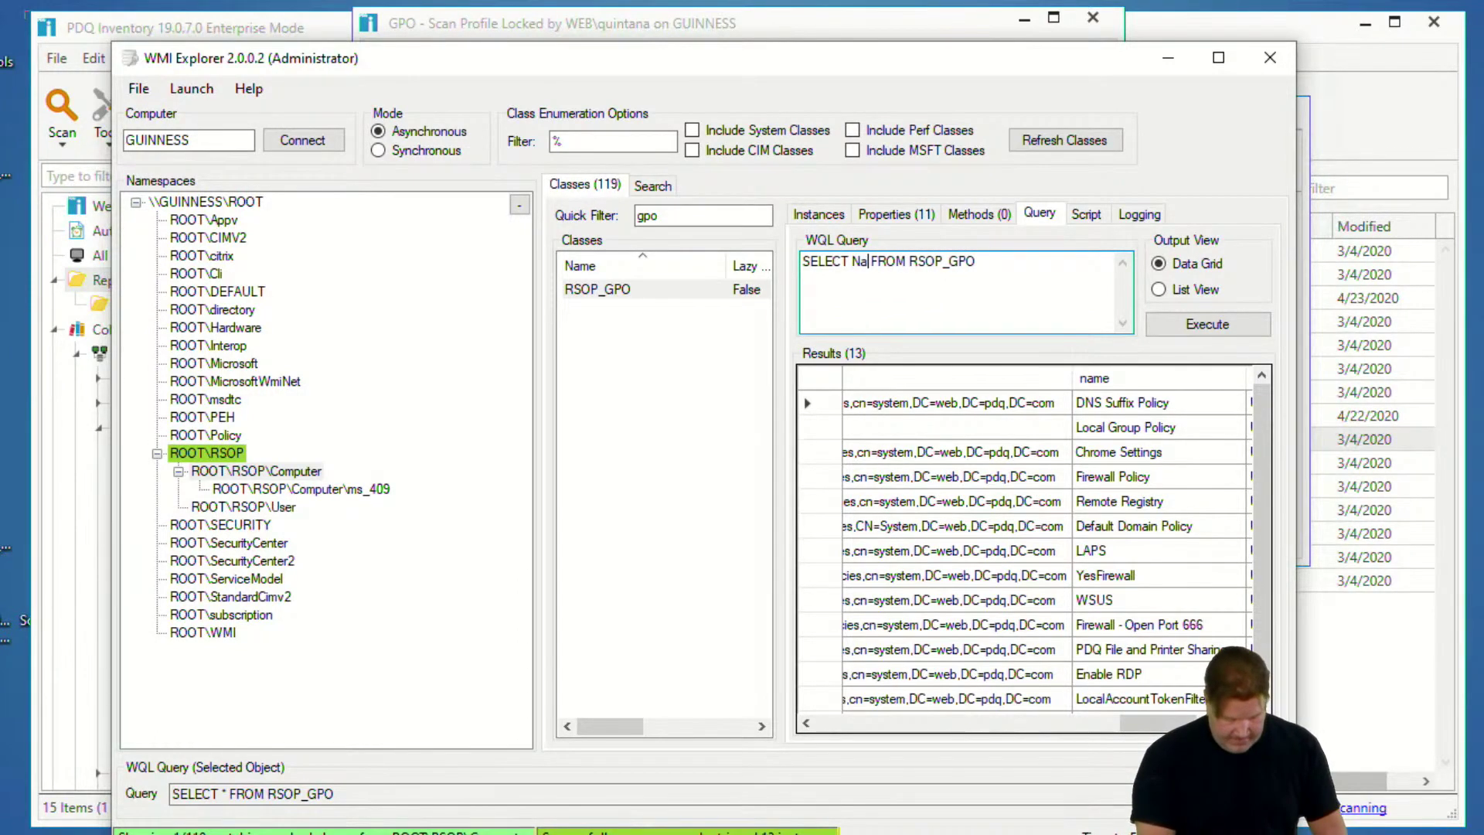
click(1159, 328)
Step: Copy the SELECT Name FROM RSOP_GPO query, close WMI Explorer and paste it as the scanner's WQL query
drag(997, 261, 674, 246)
key(ctrl+c)
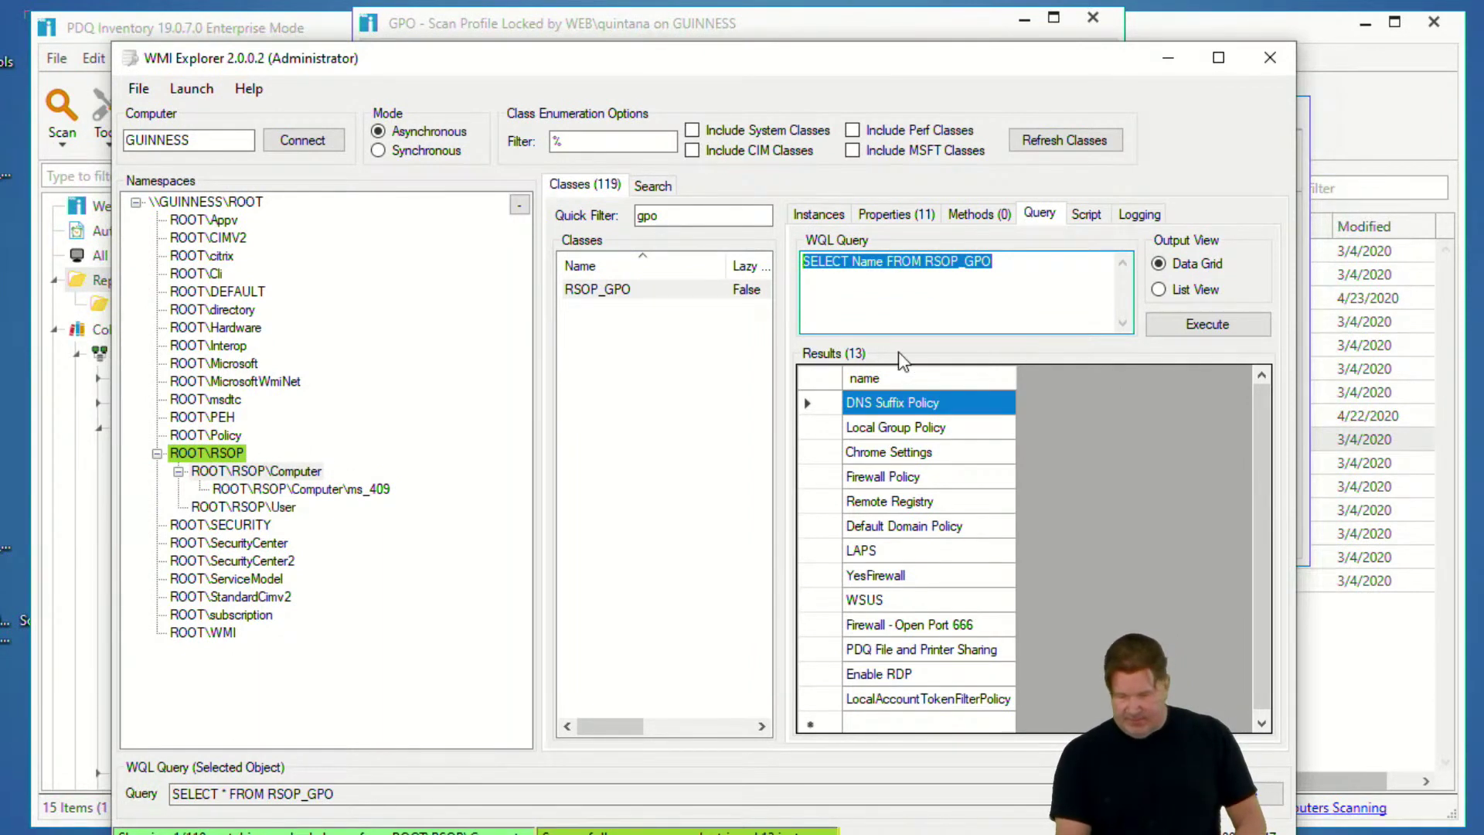
click(1270, 57)
click(645, 299)
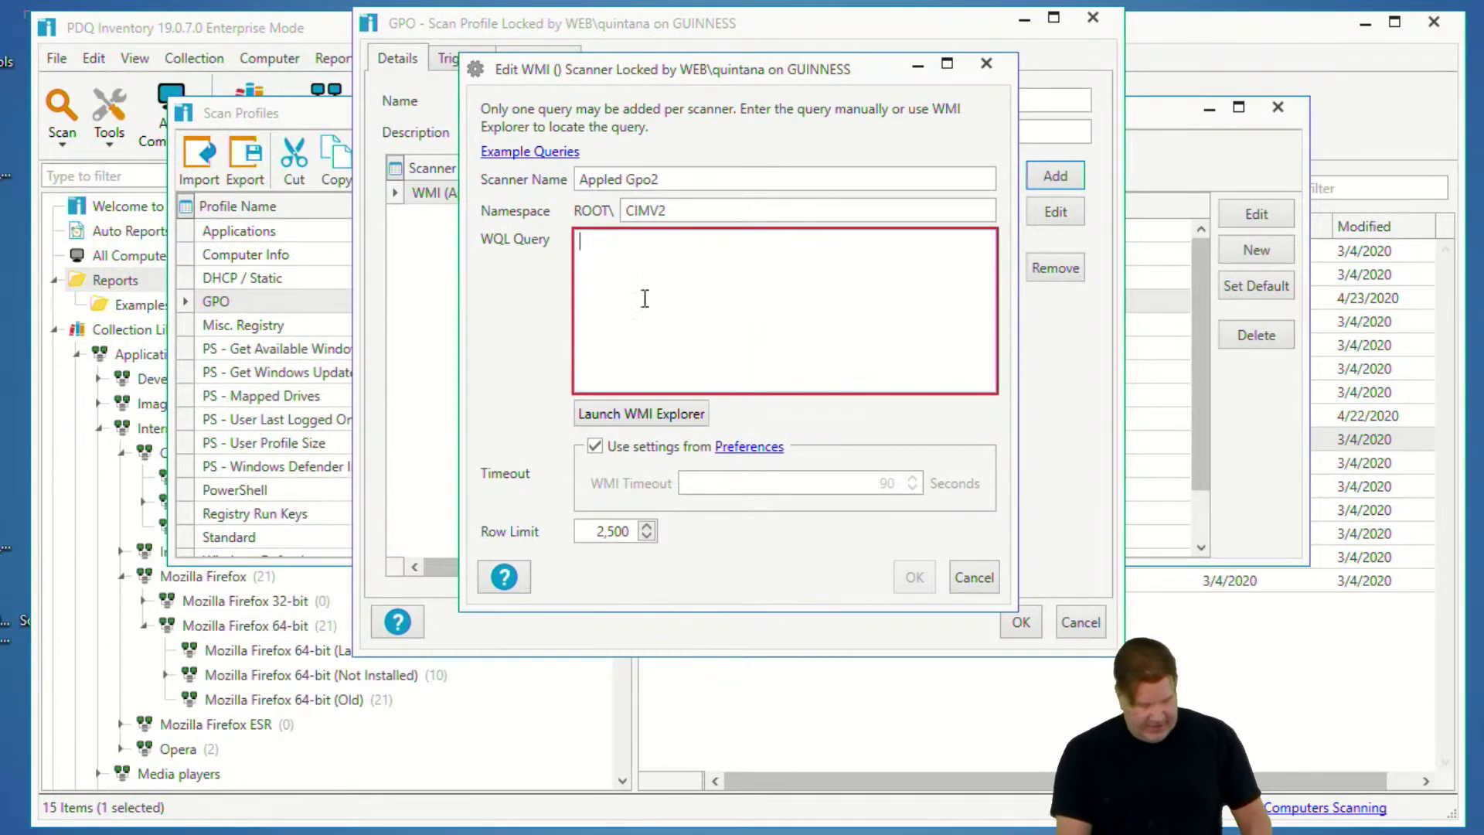
key(ctrl+v)
Step: Set the scanner's namespace to rsop\CompuTER and save both the scanner and the GPO scan profile
drag(688, 213, 603, 219)
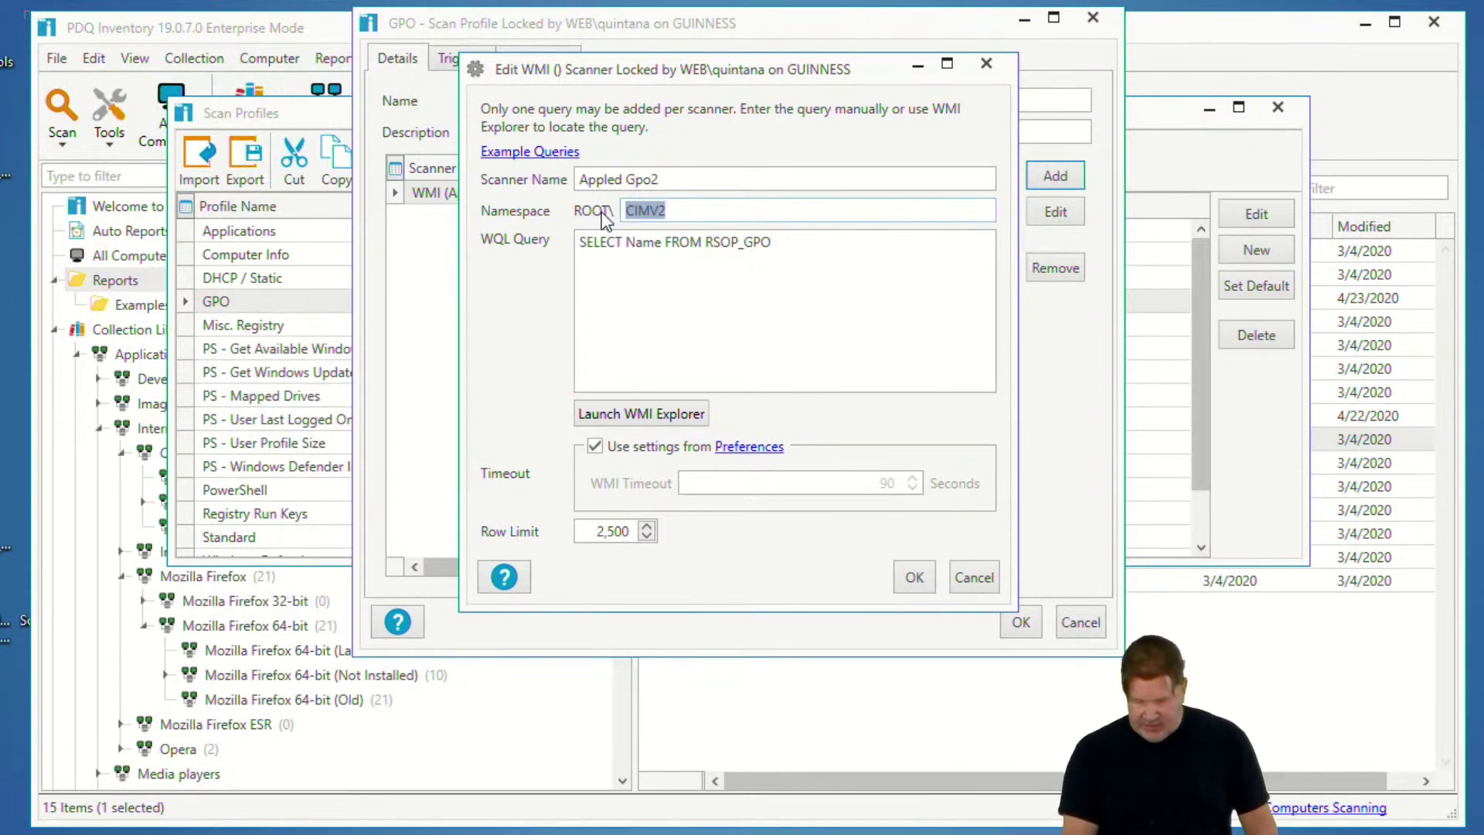
text(rsop)
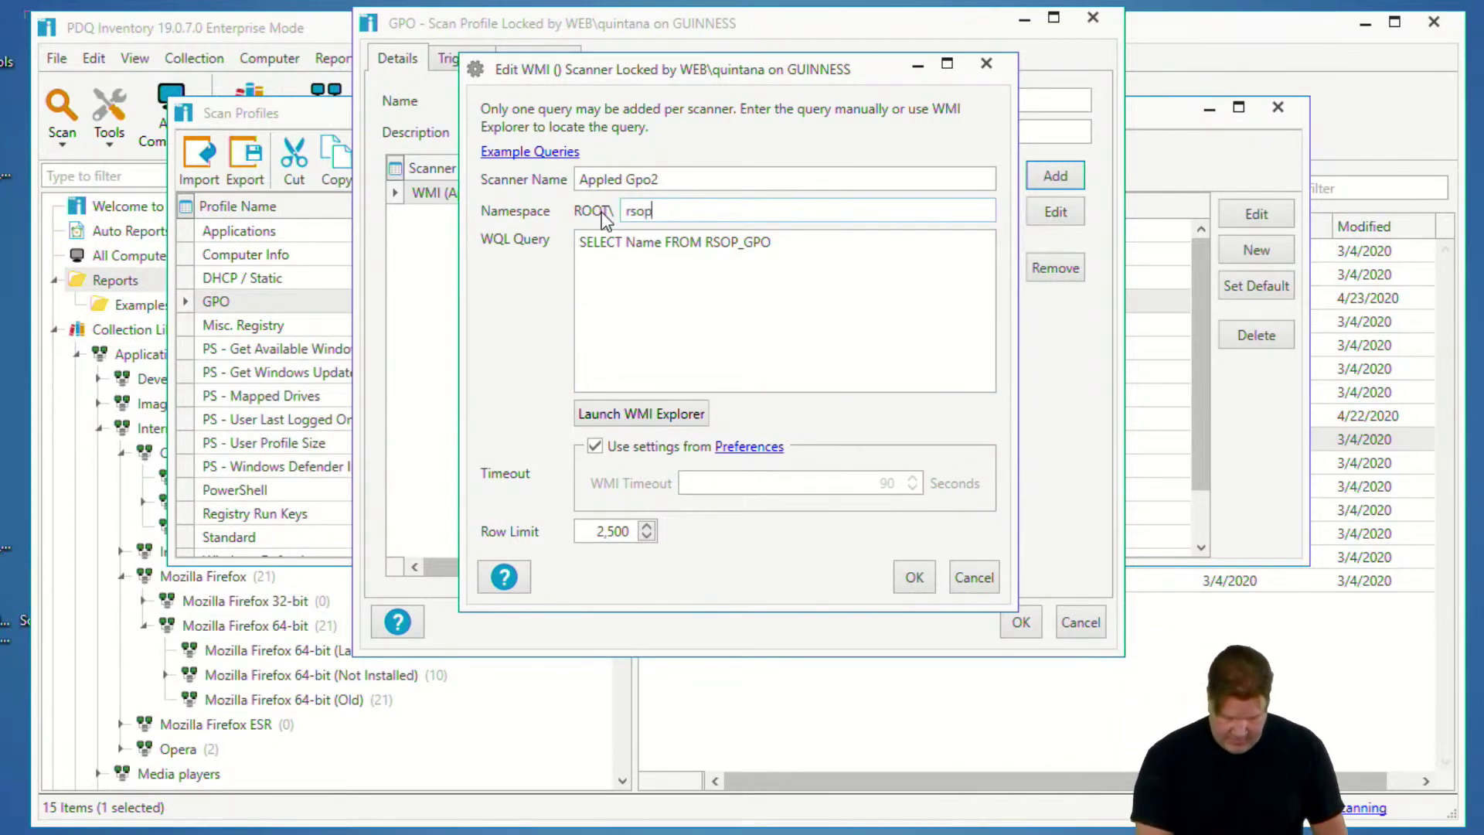
text(\Co)
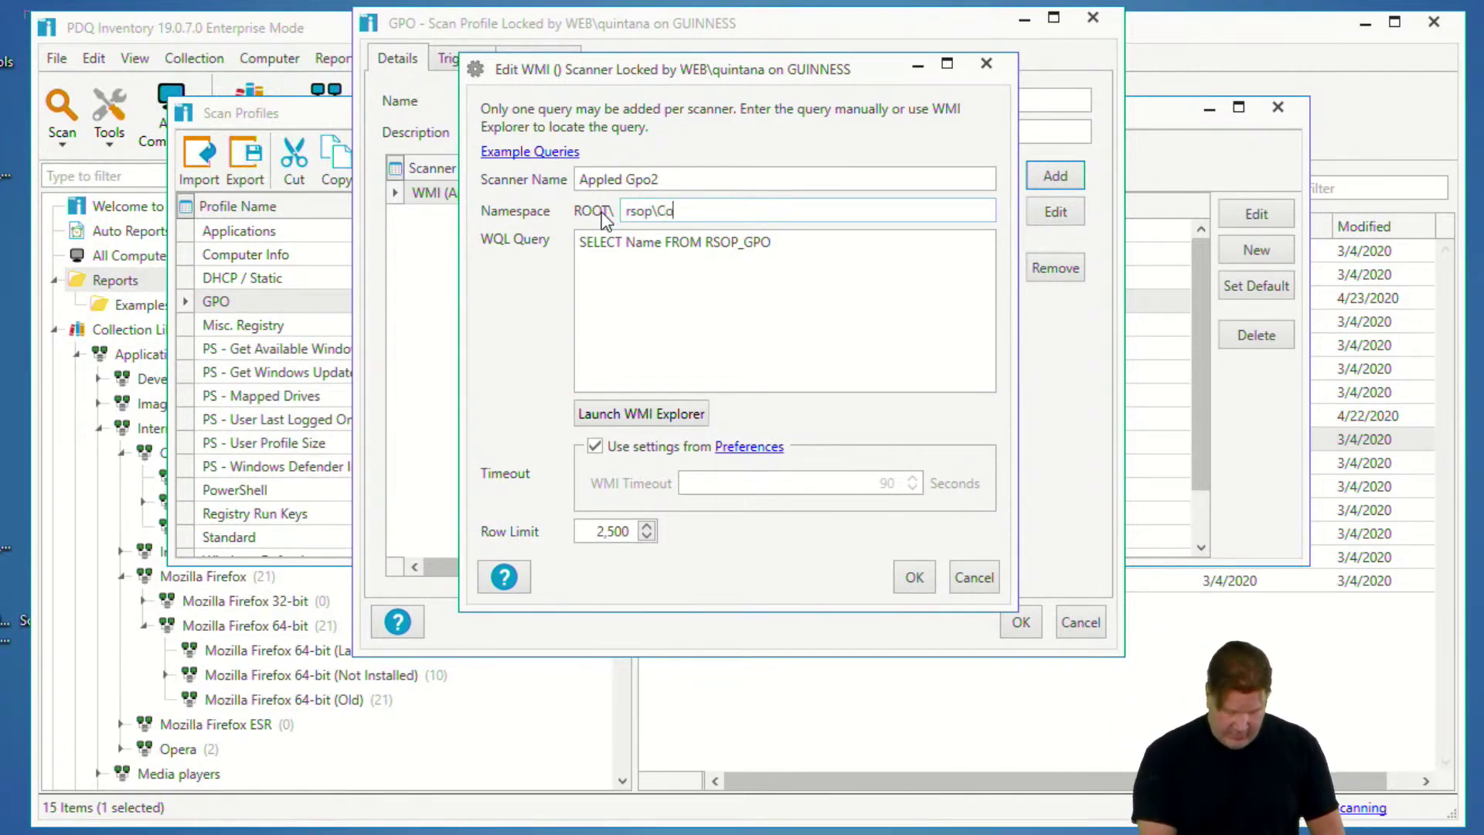
text(mp)
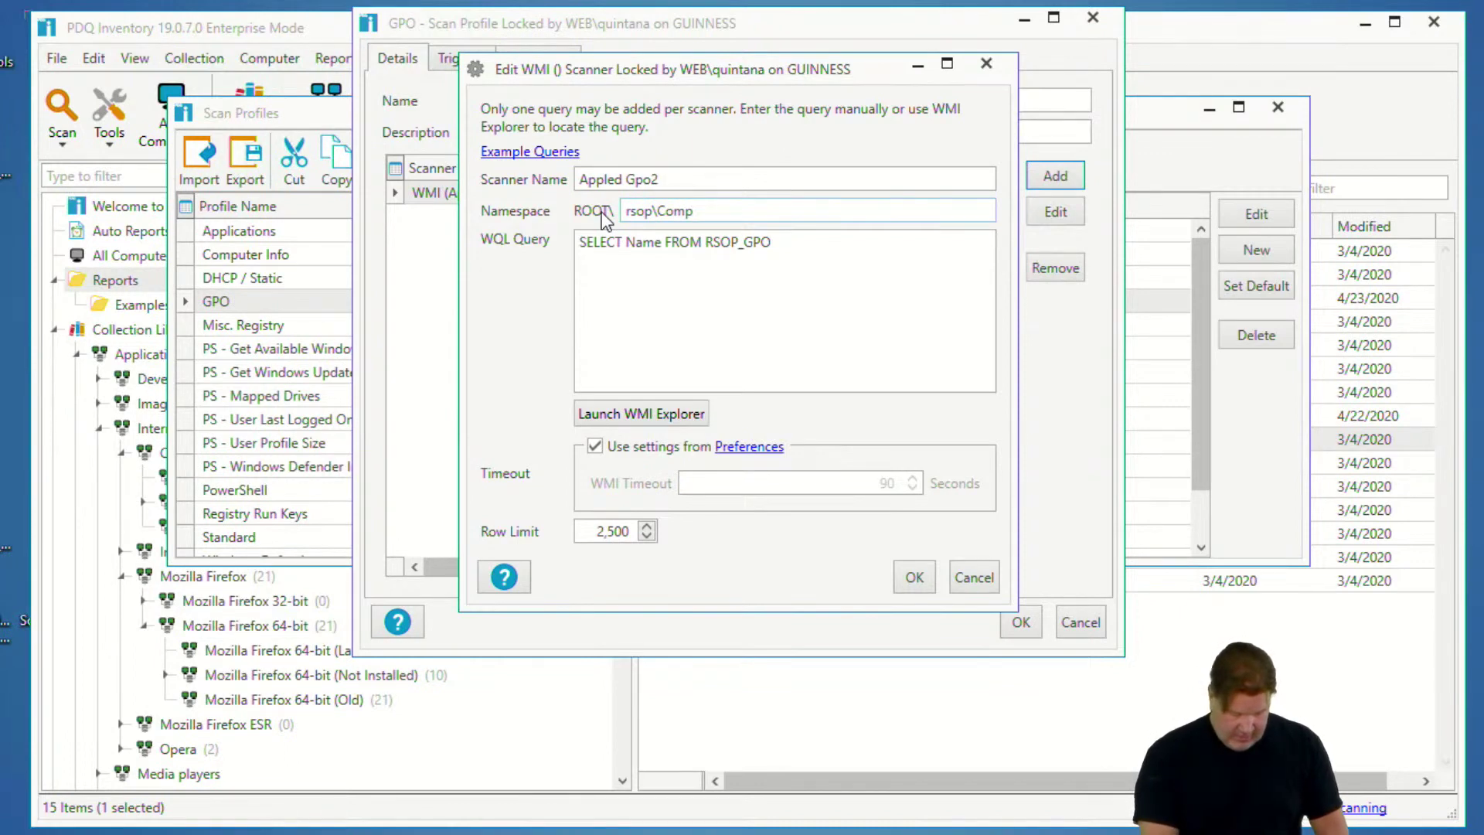
text(uTRT)
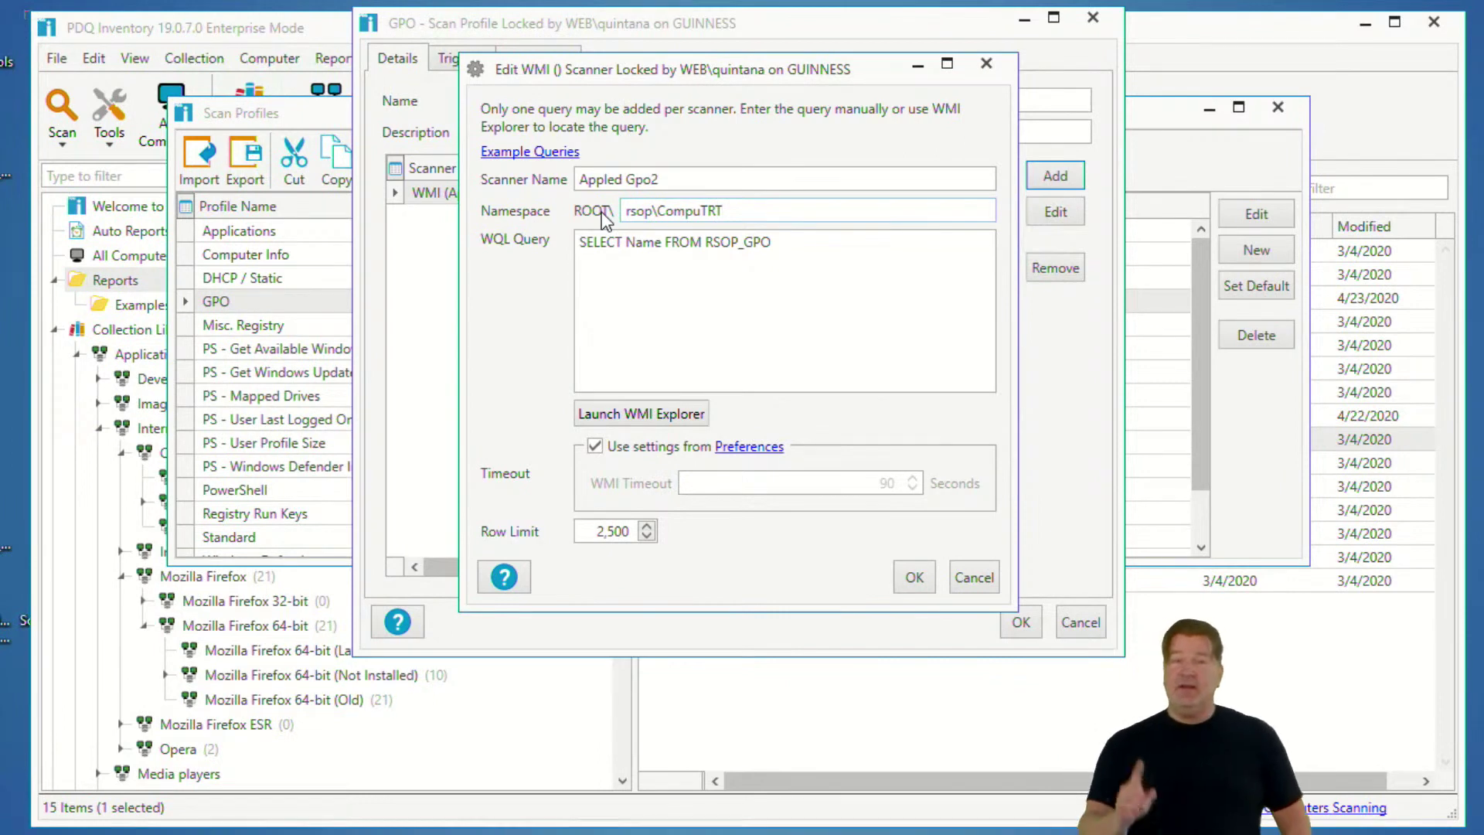
key(BackSpace)
key(BackSpace)
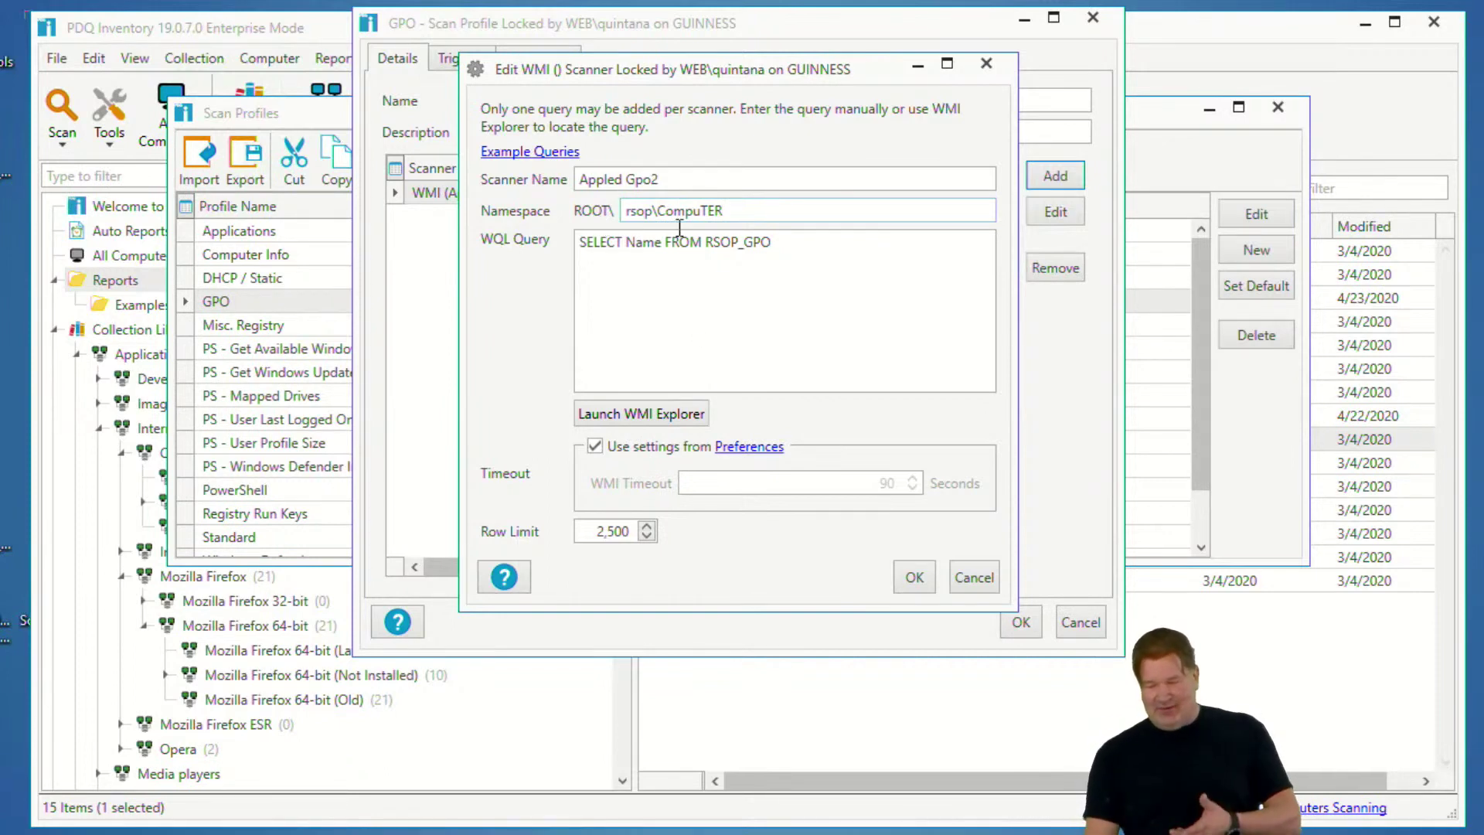
click(913, 579)
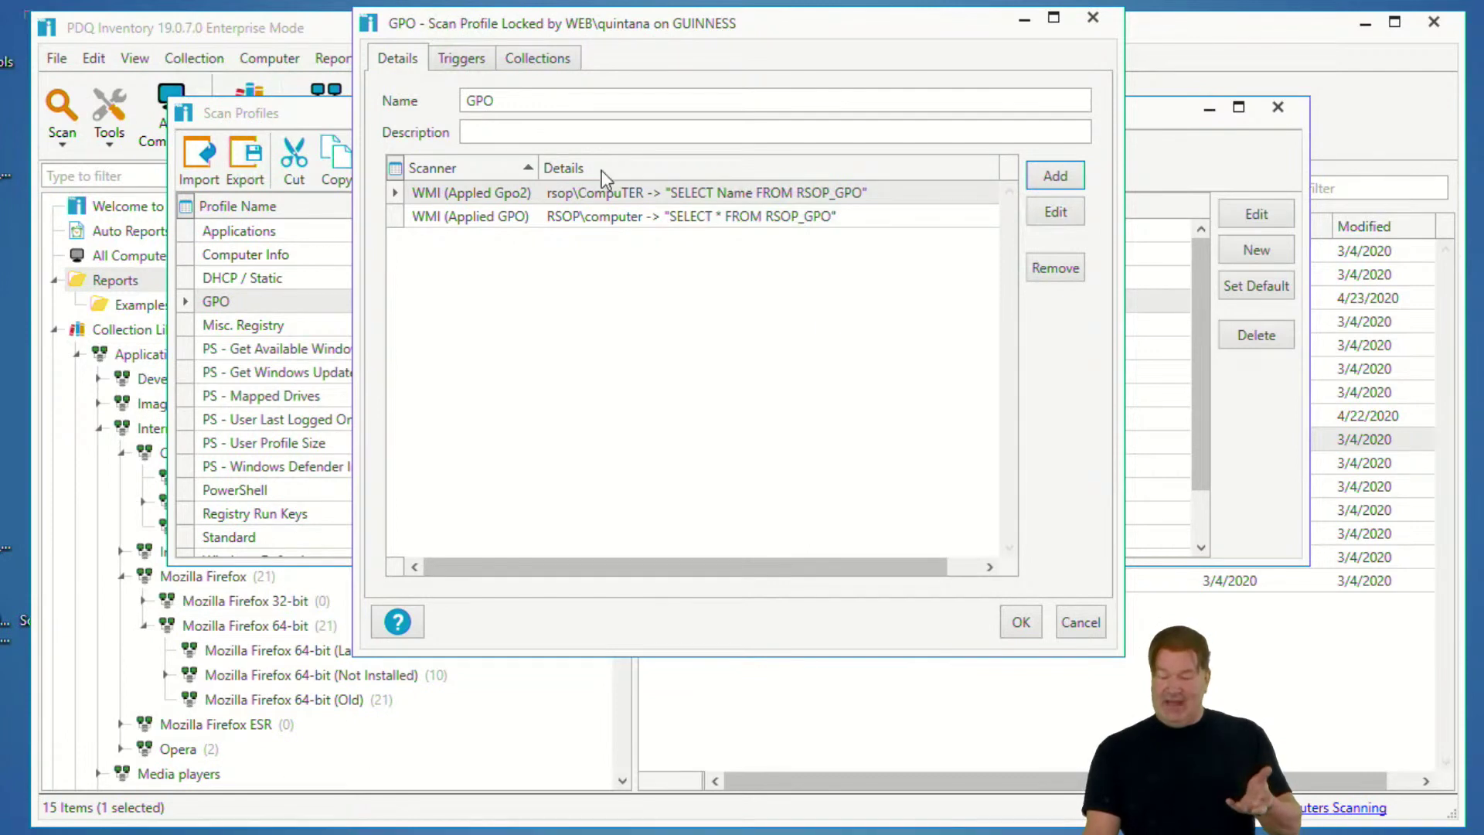
click(1008, 630)
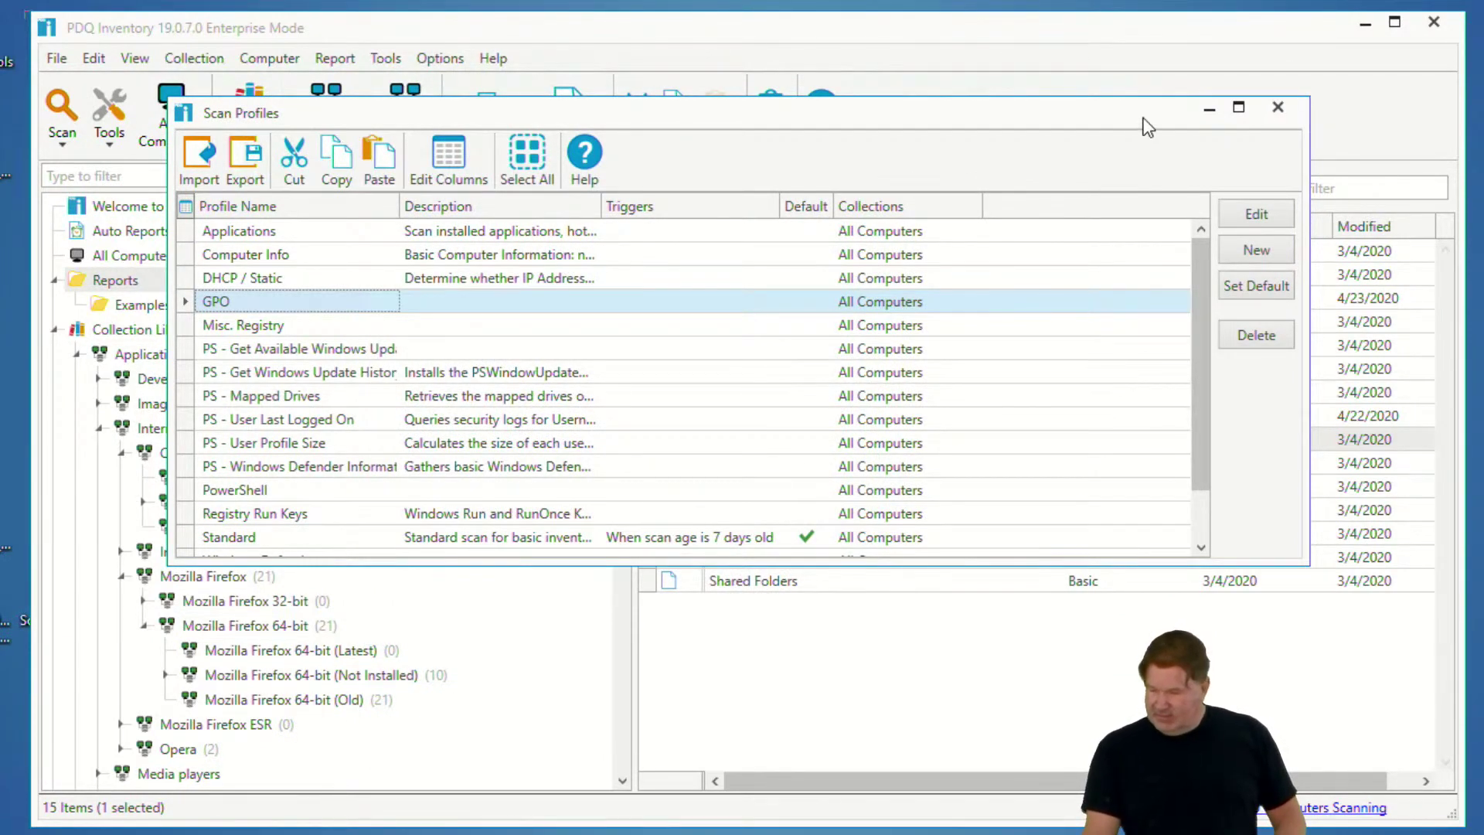
Step: Close the scan profiles list and scan the All Computers collection with the GPO profile
click(1276, 108)
click(161, 257)
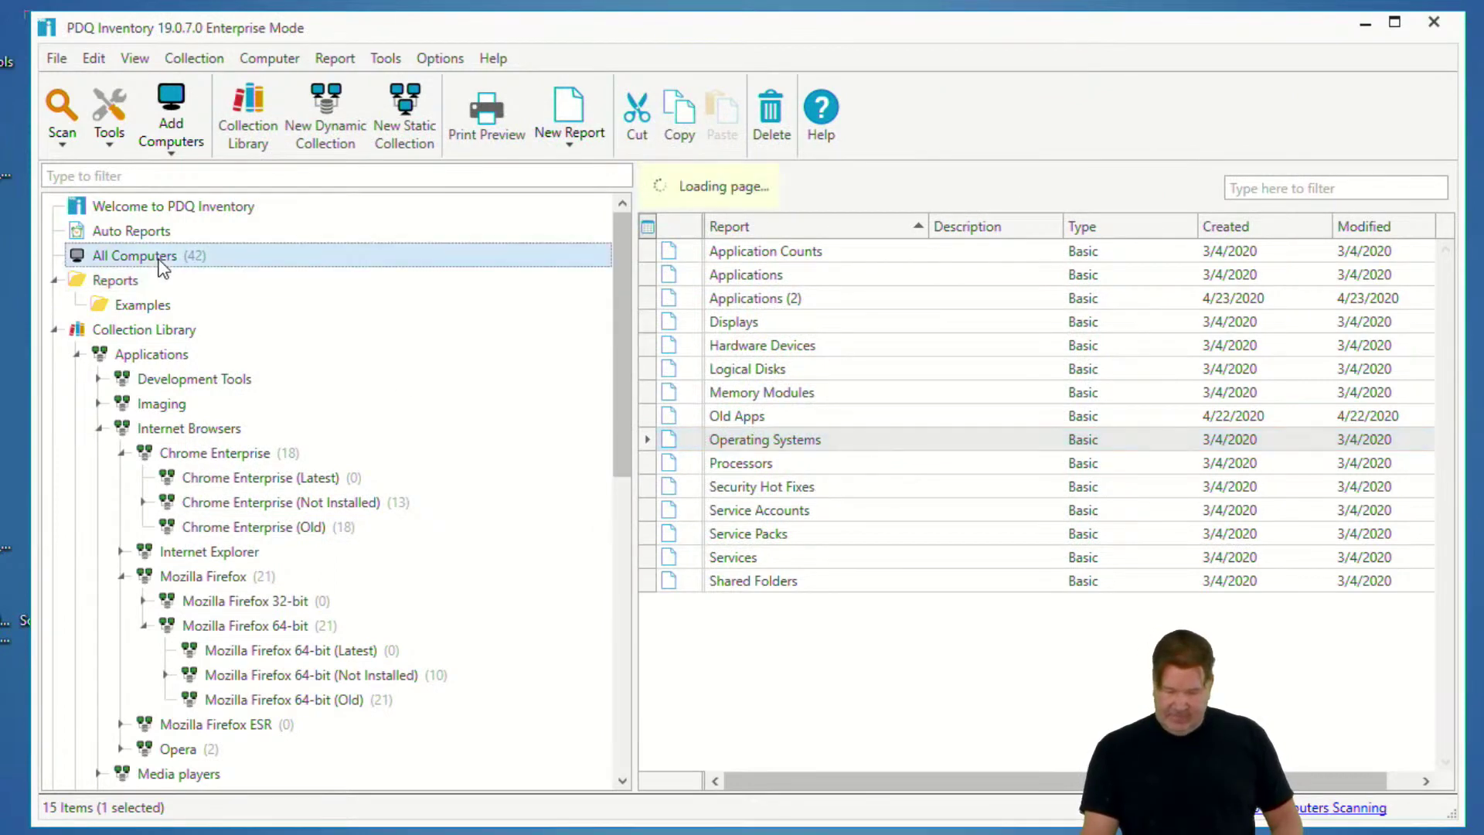
right_click(162, 261)
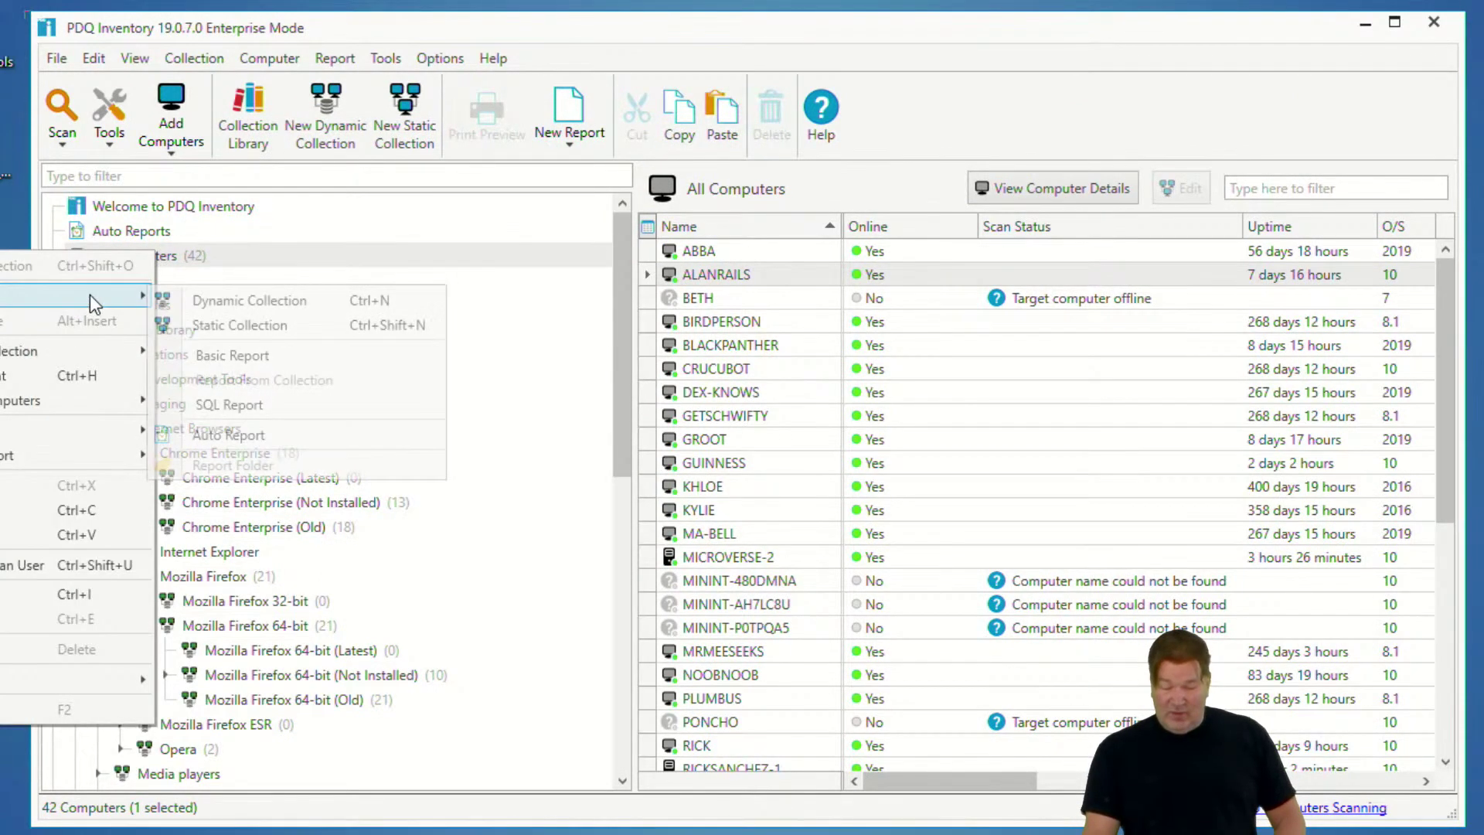
mouse_move(71, 352)
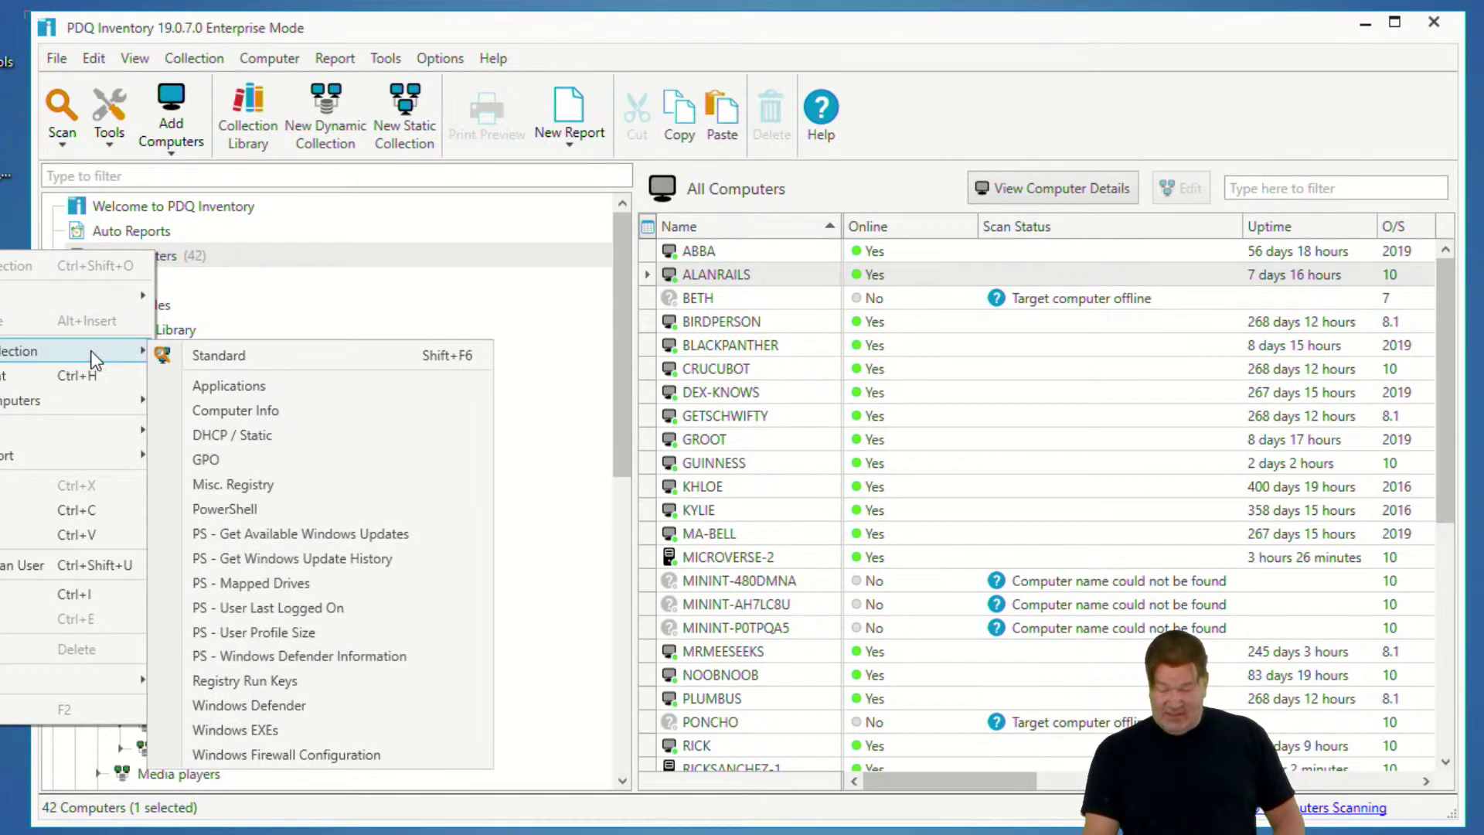
click(231, 484)
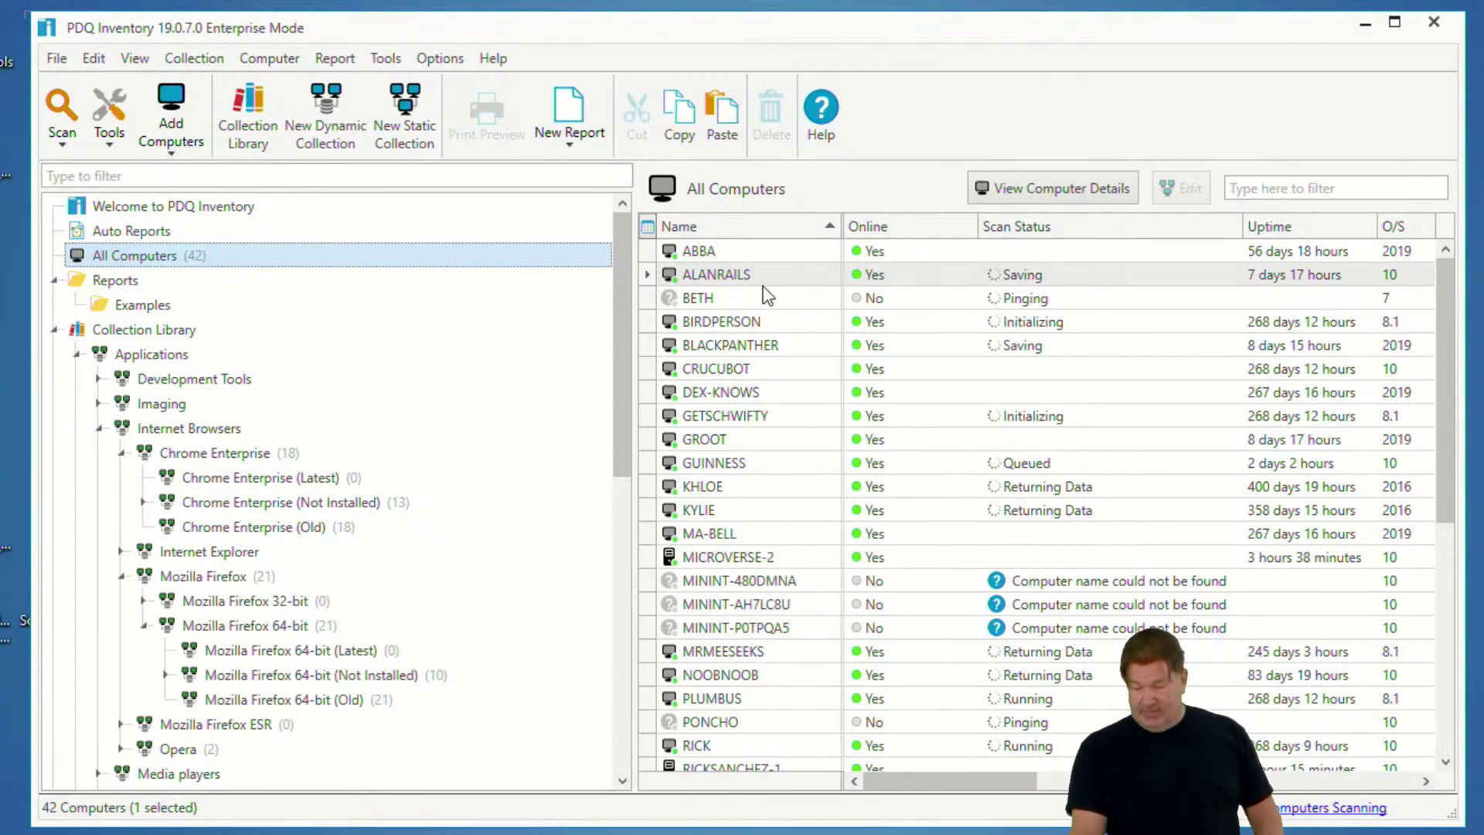
Step: Review the Appled Gpo2 WMI scan results of computer ALANRAILS and close its details
double_click(699, 279)
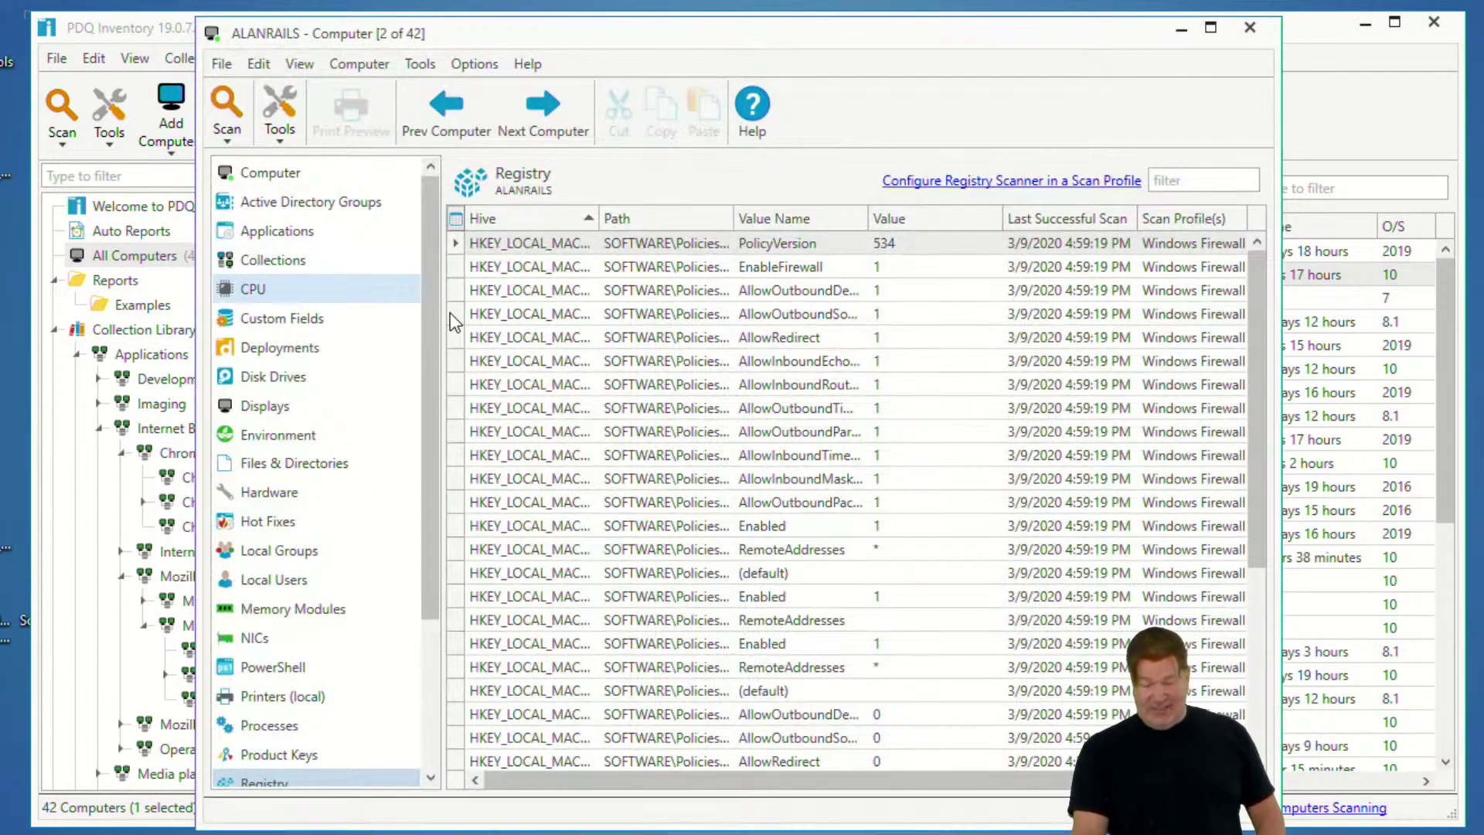
drag(437, 347, 495, 657)
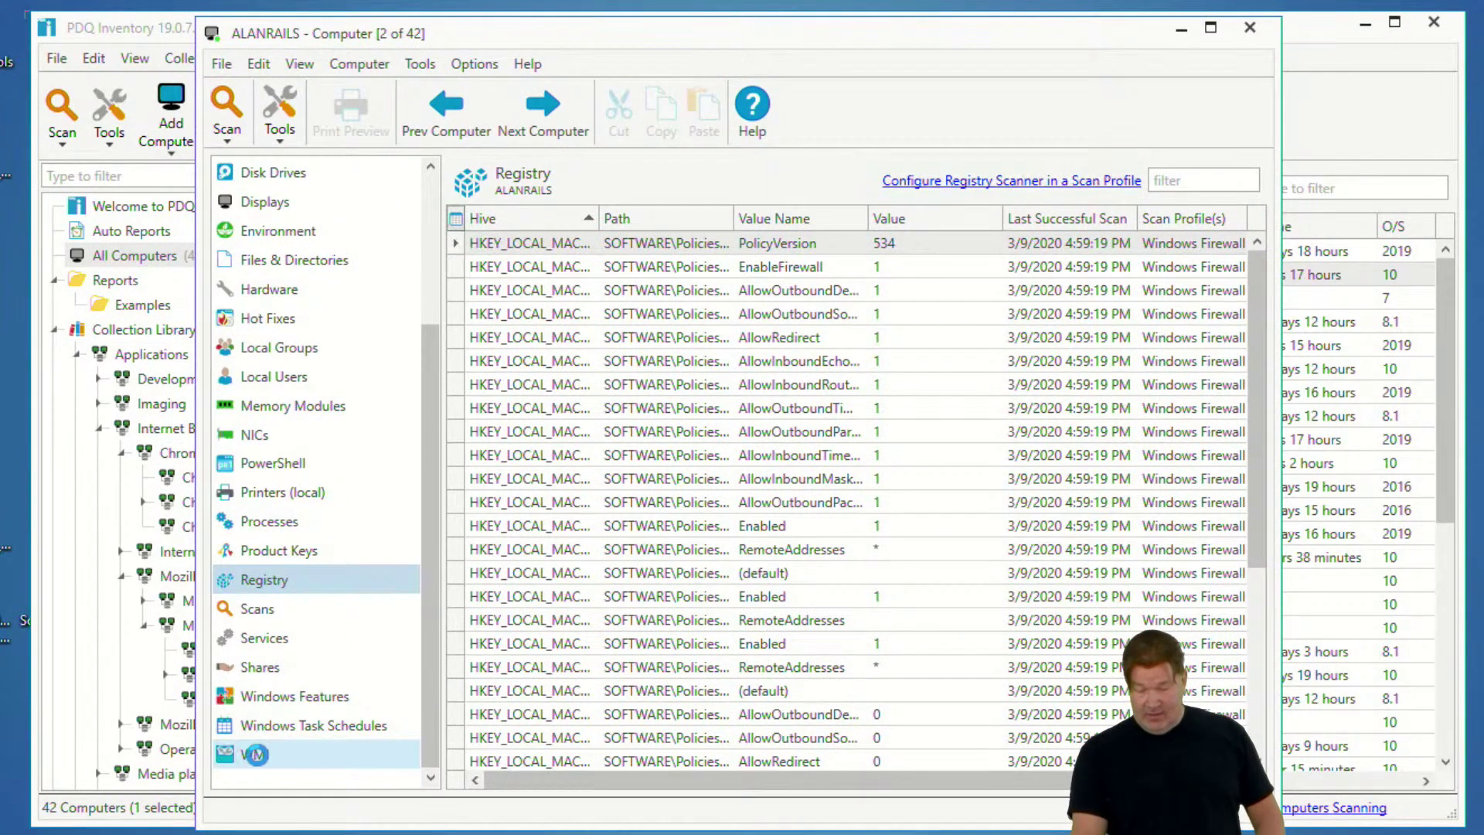
click(255, 754)
click(873, 180)
click(769, 210)
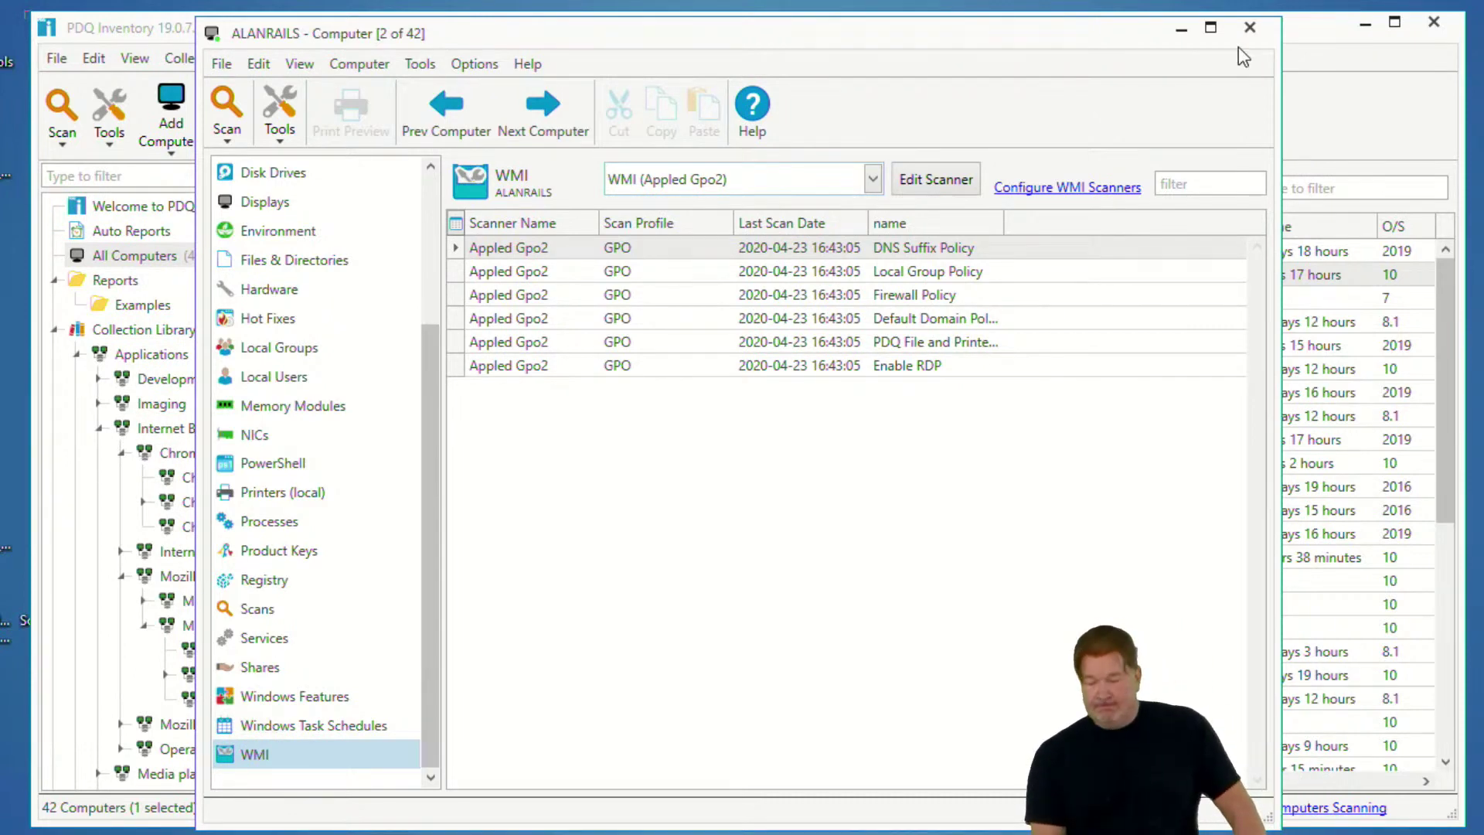
click(1251, 28)
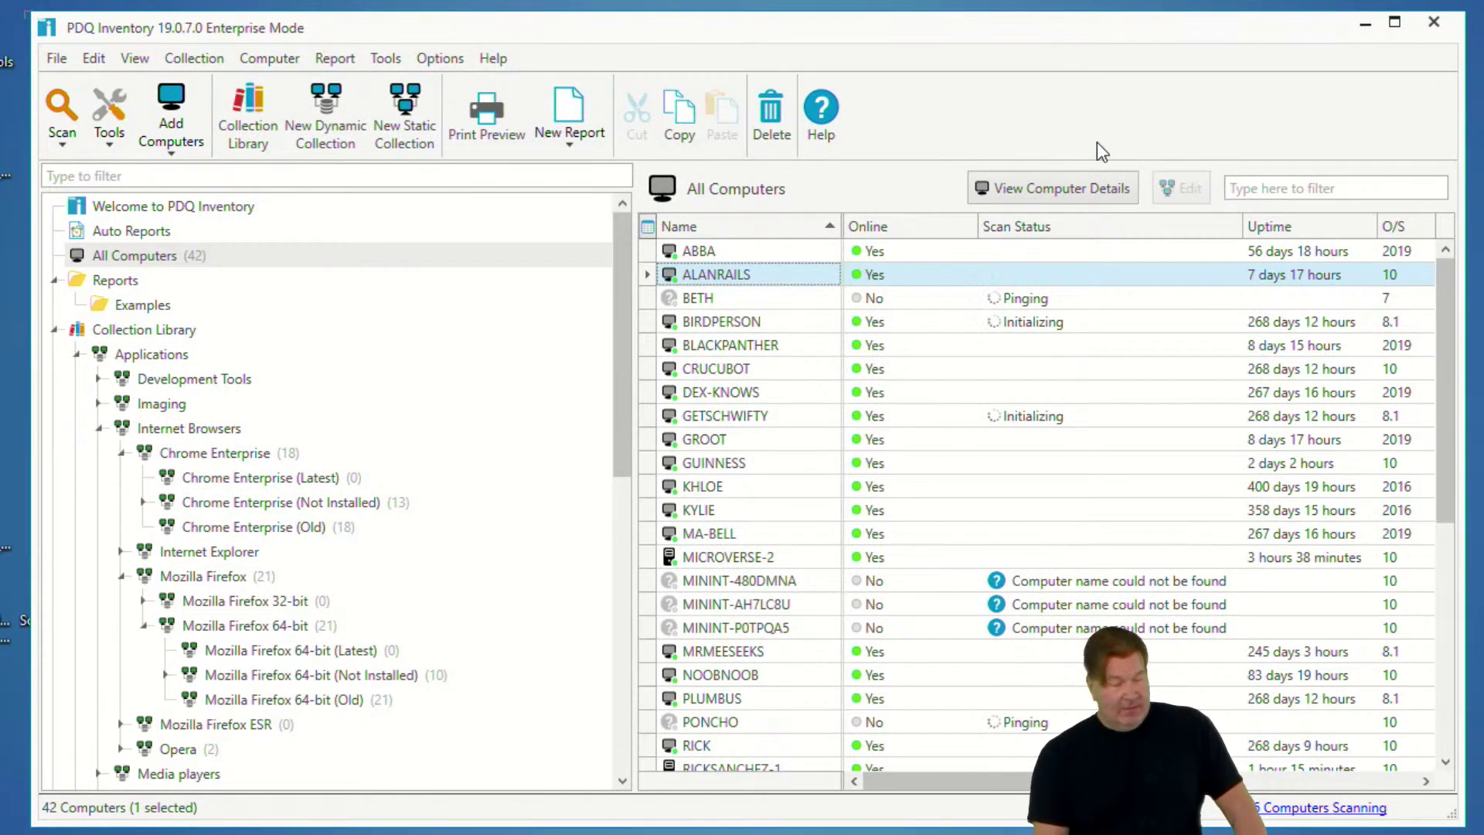
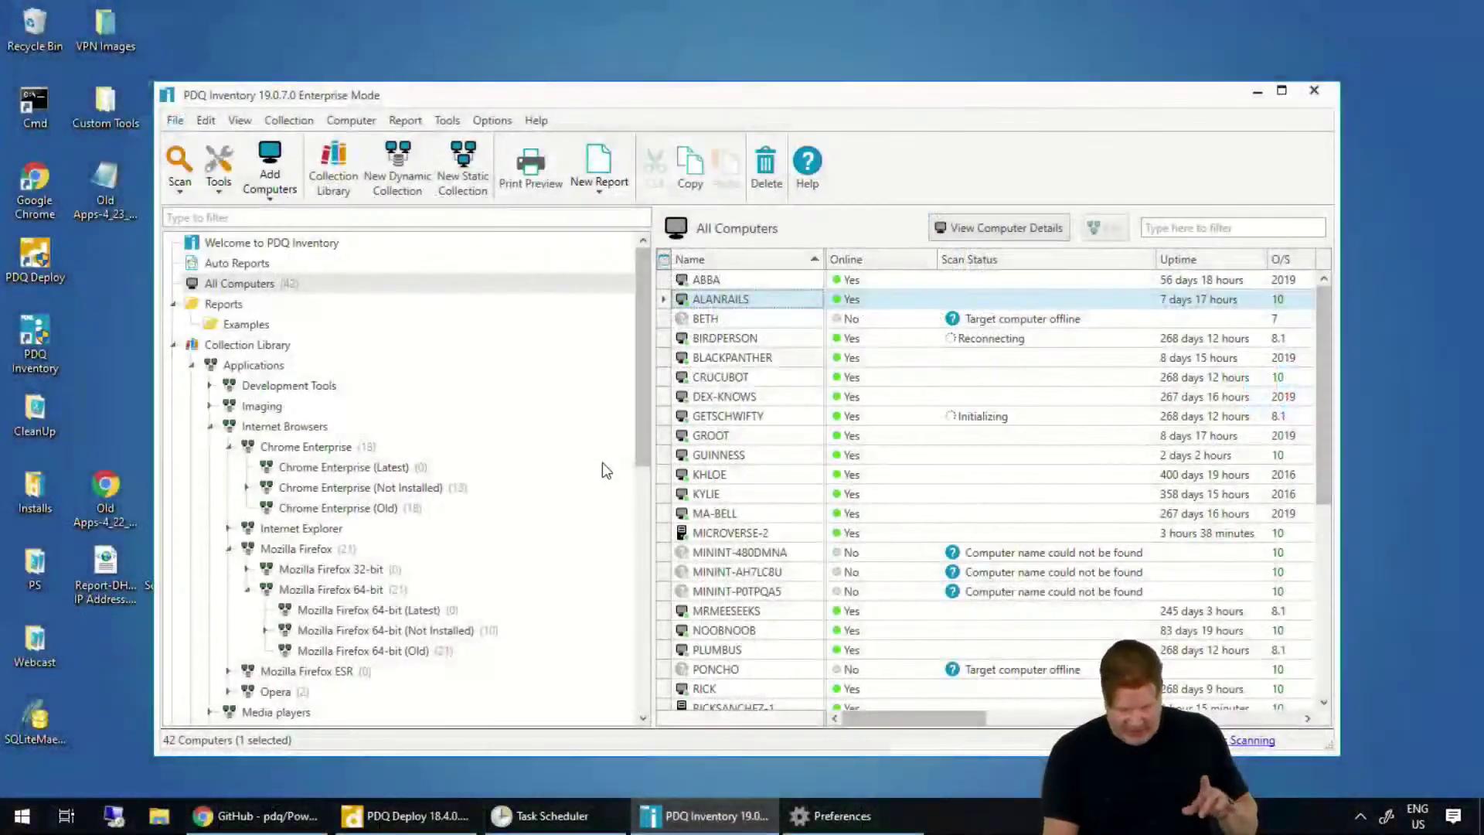
Step: View the Chrome Enterprise (Old) collection and the column settings of All Computers, leaving the columns as they are
click(333, 494)
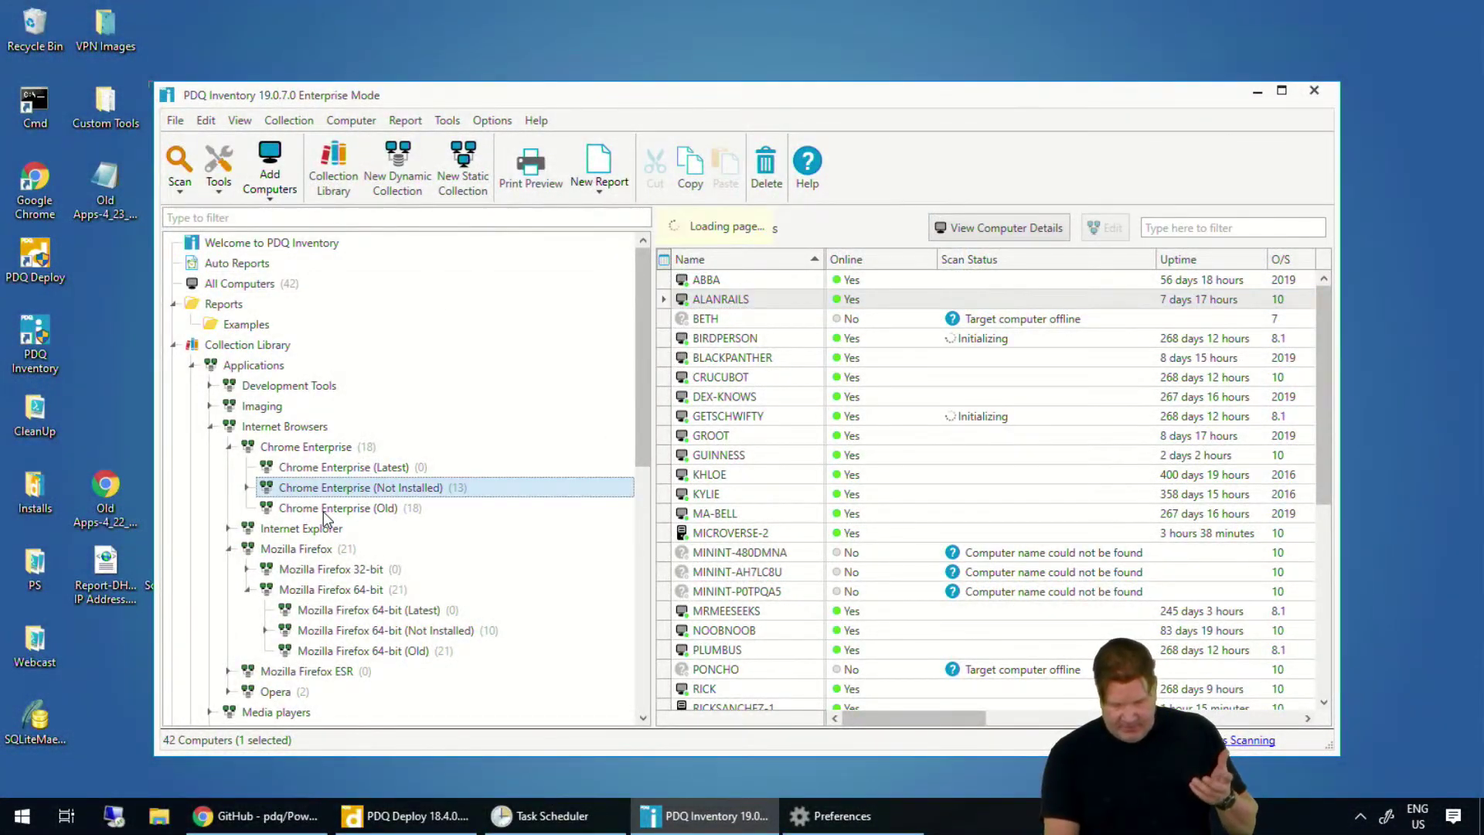
click(332, 506)
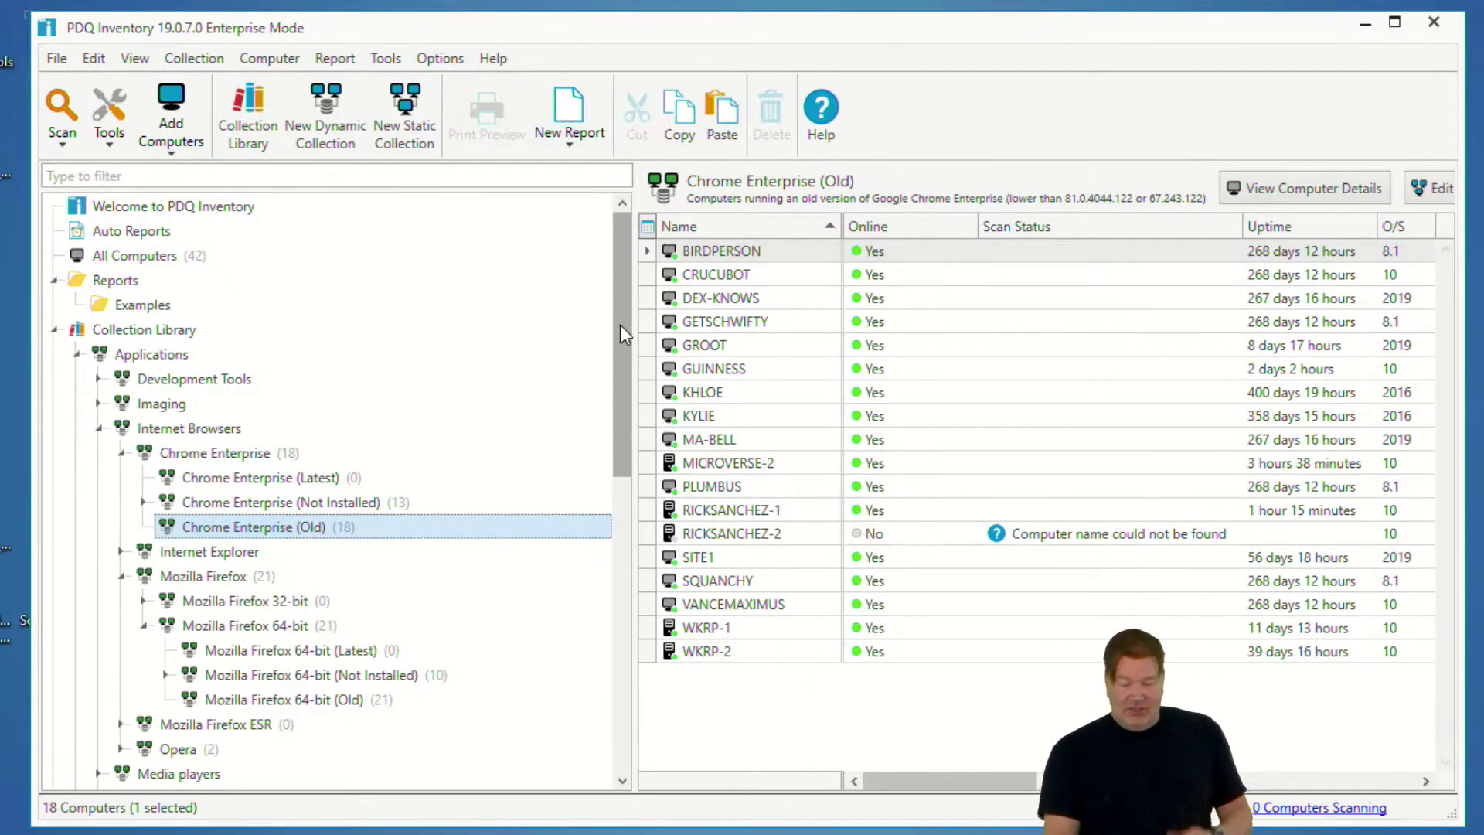
click(117, 255)
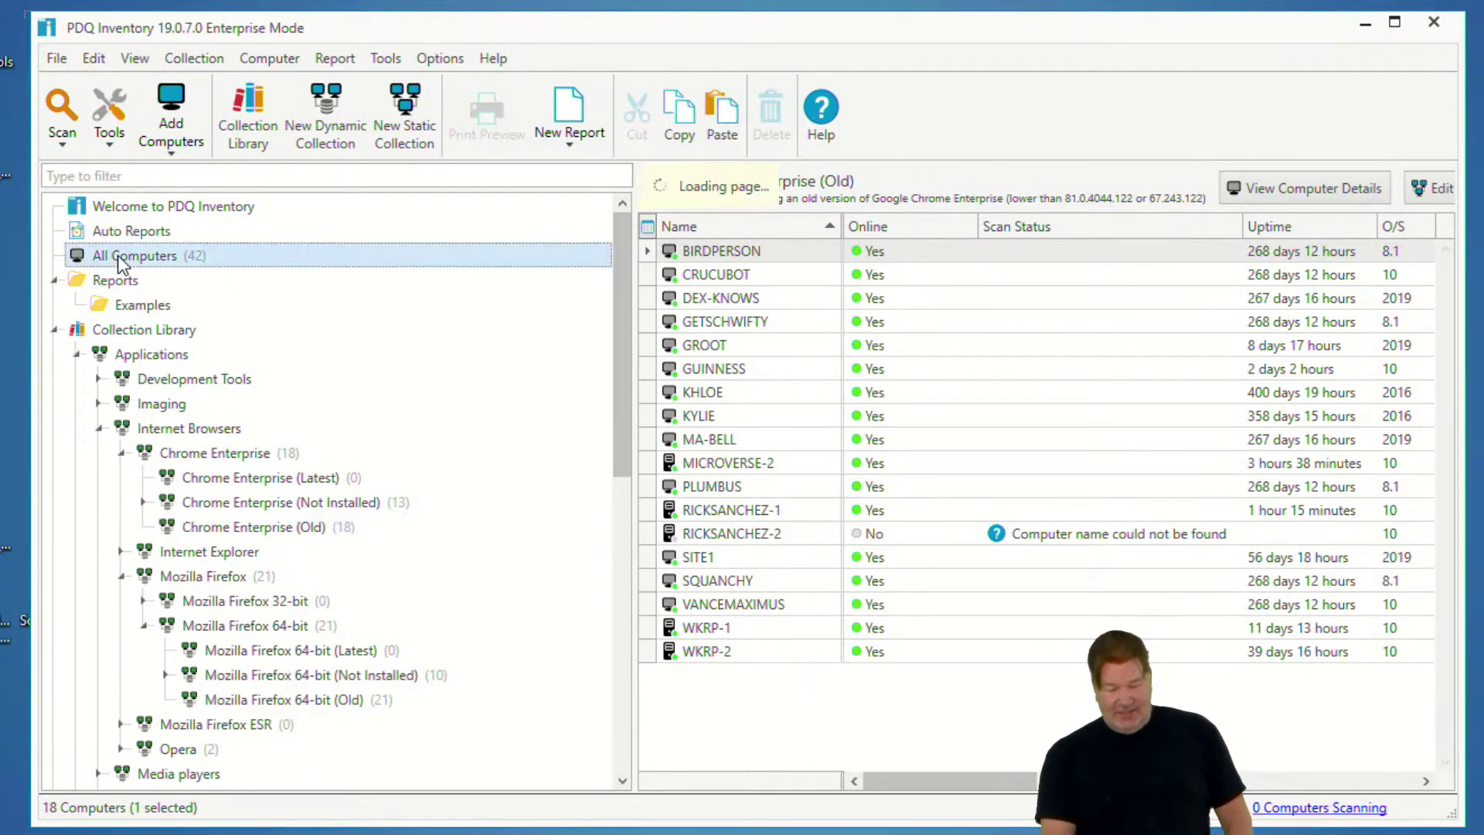
click(648, 226)
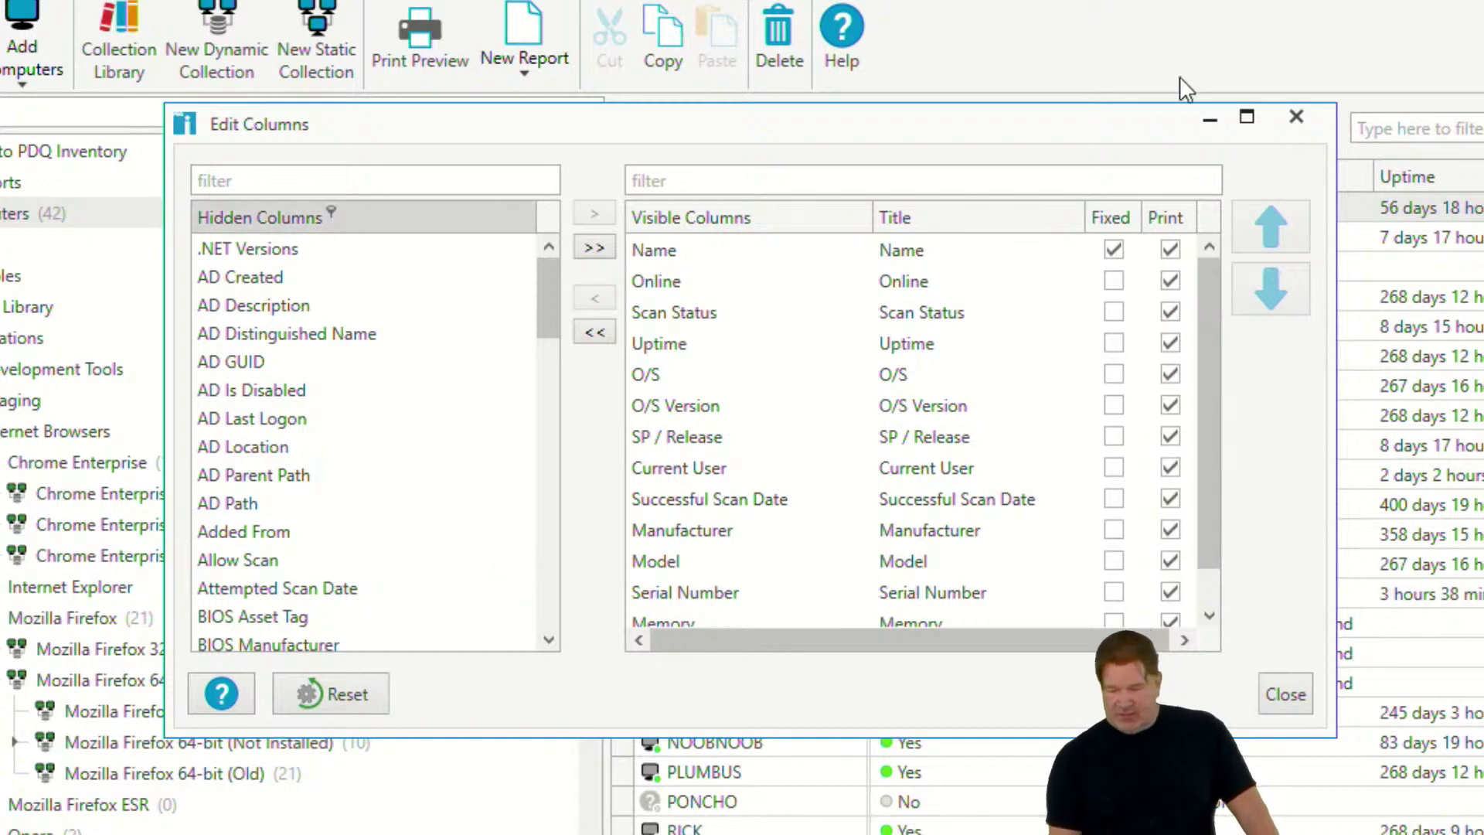
click(1297, 116)
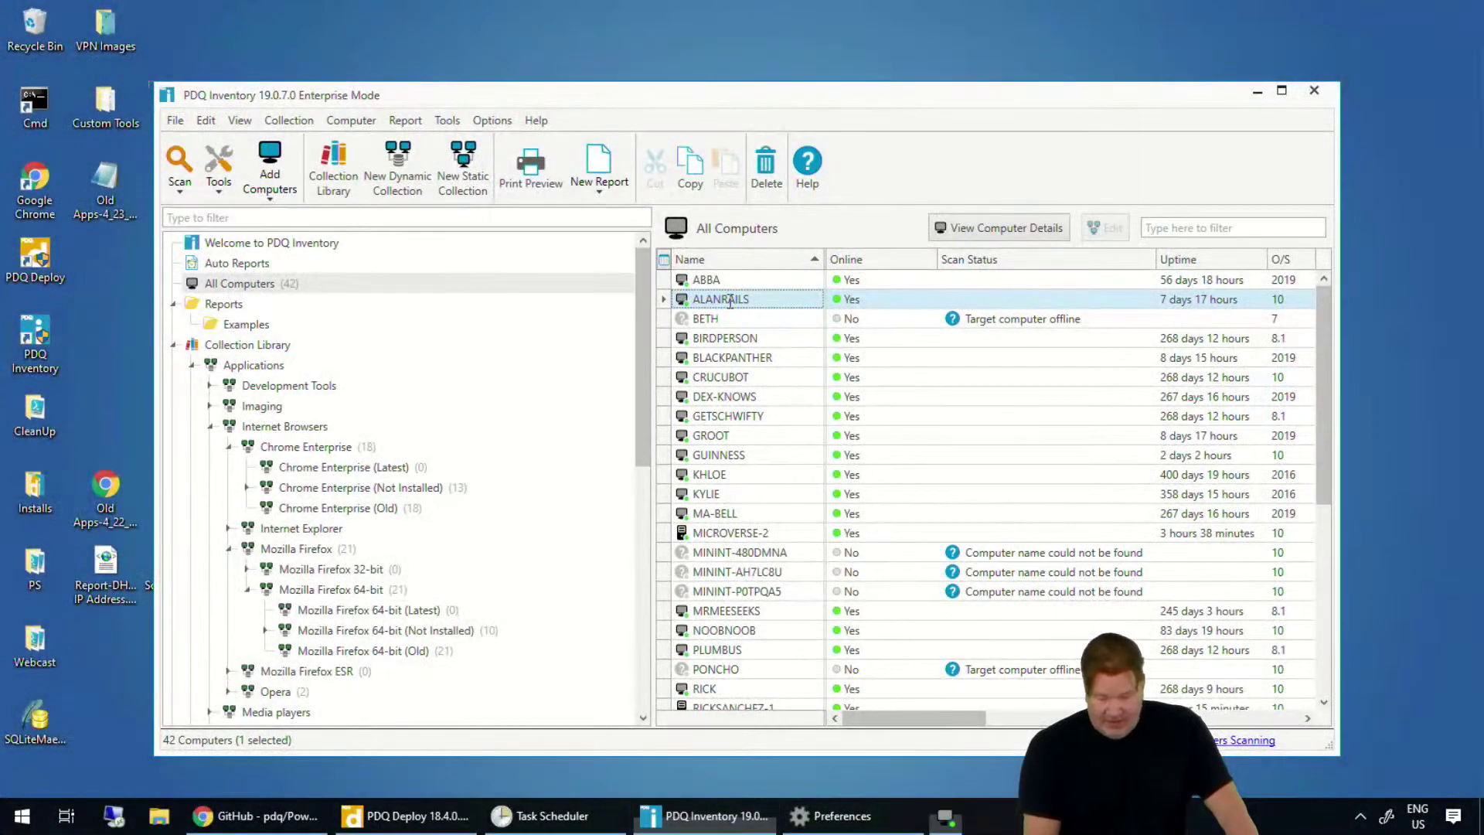
Step: Create a PDQ Deploy uninstall package for Microsoft Visual C++ 2008 Redistributable - x64 9.0.30729.6161 from ALANRAILS's applications
double_click(730, 300)
click(1122, 65)
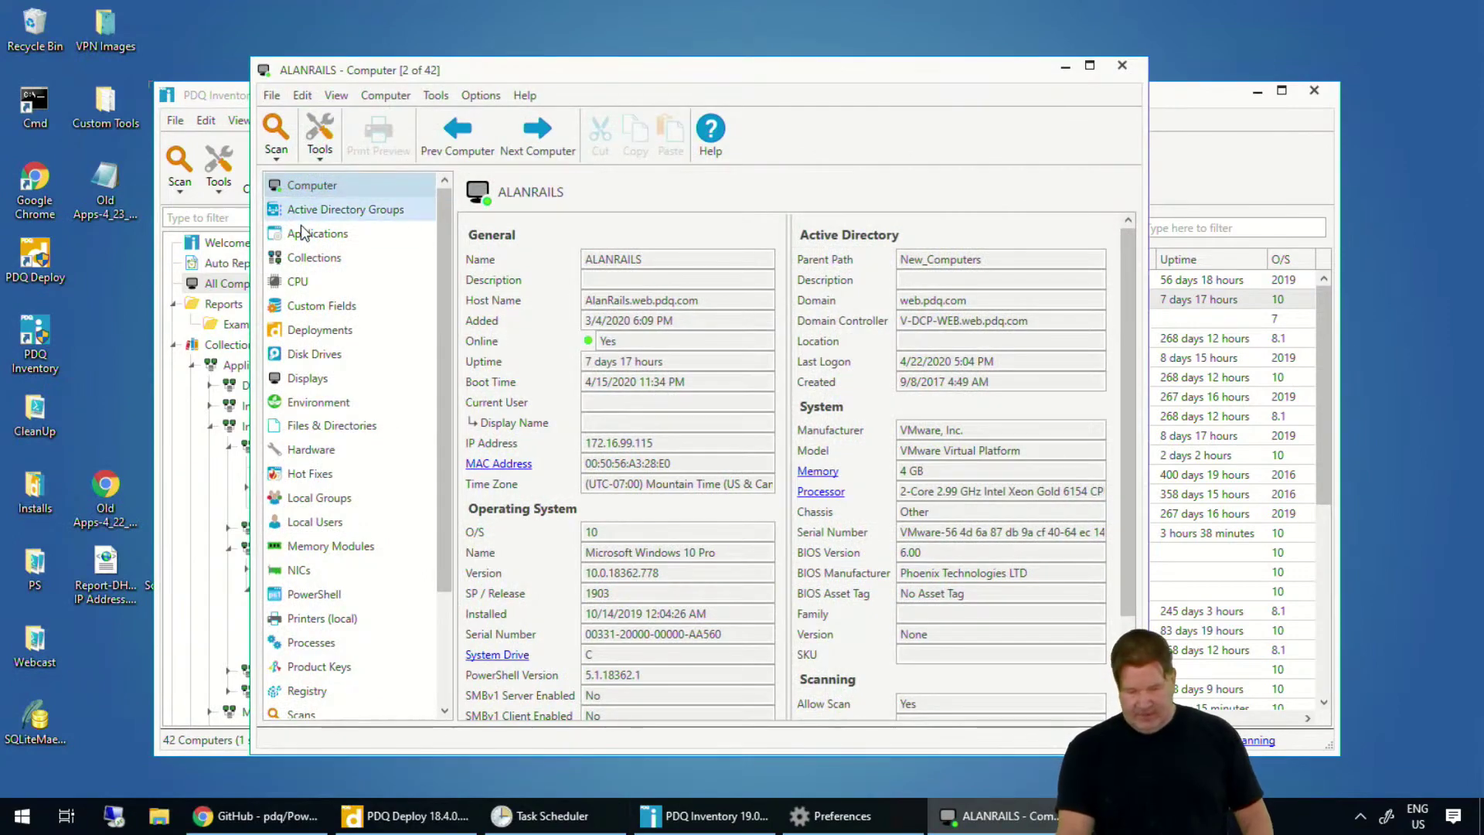
click(303, 232)
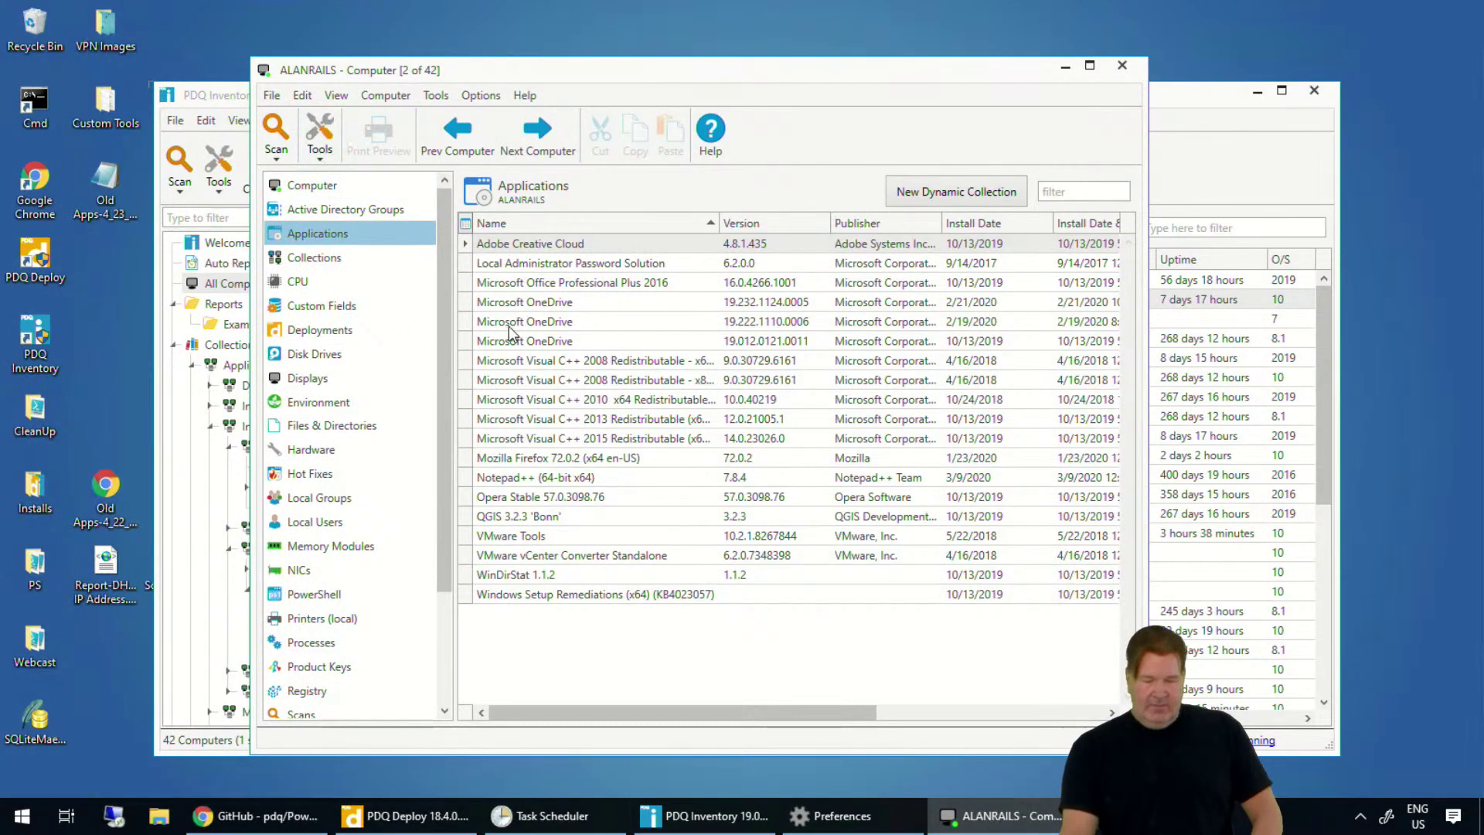
right_click(564, 362)
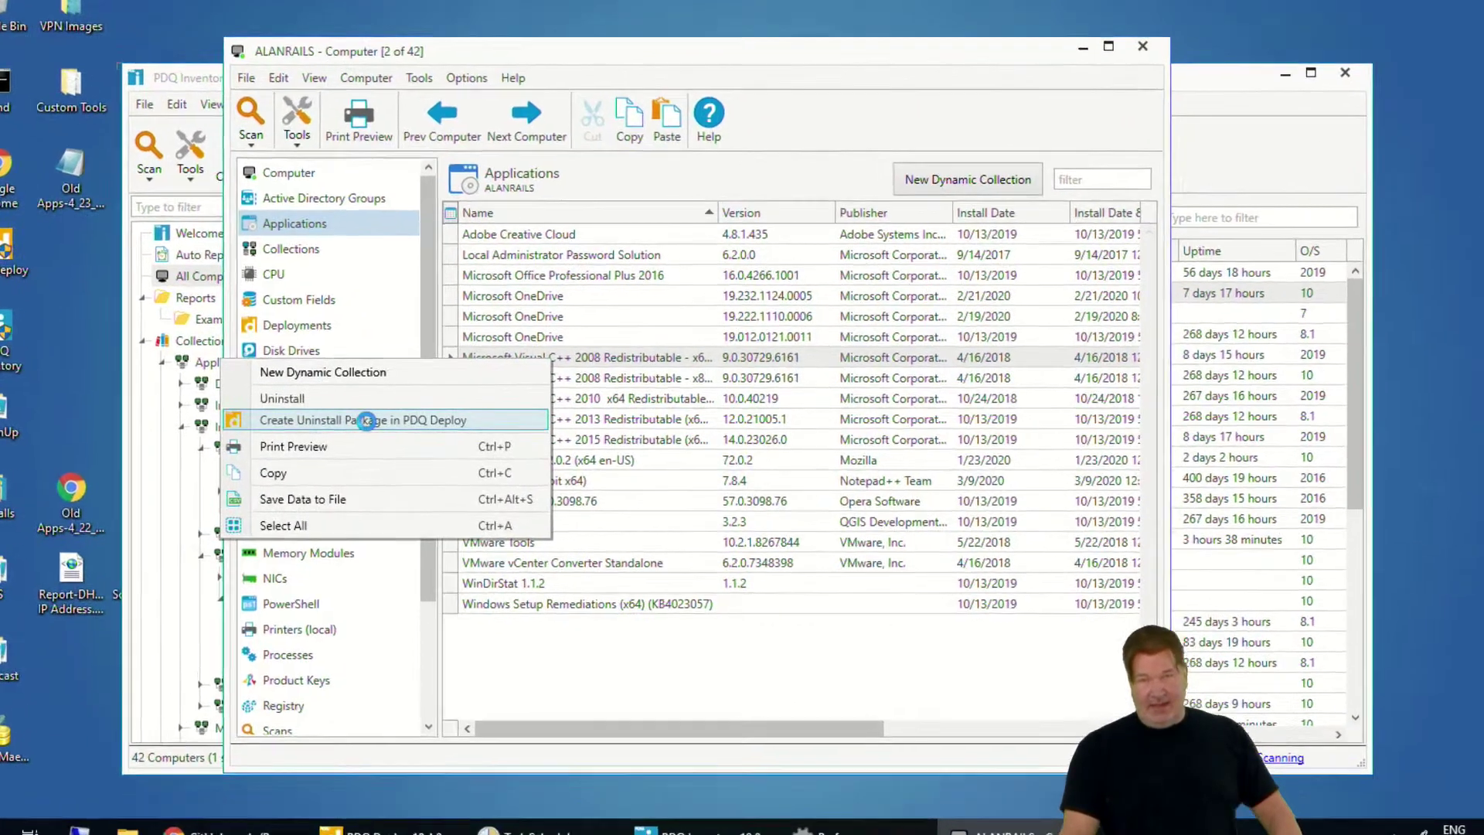
click(385, 422)
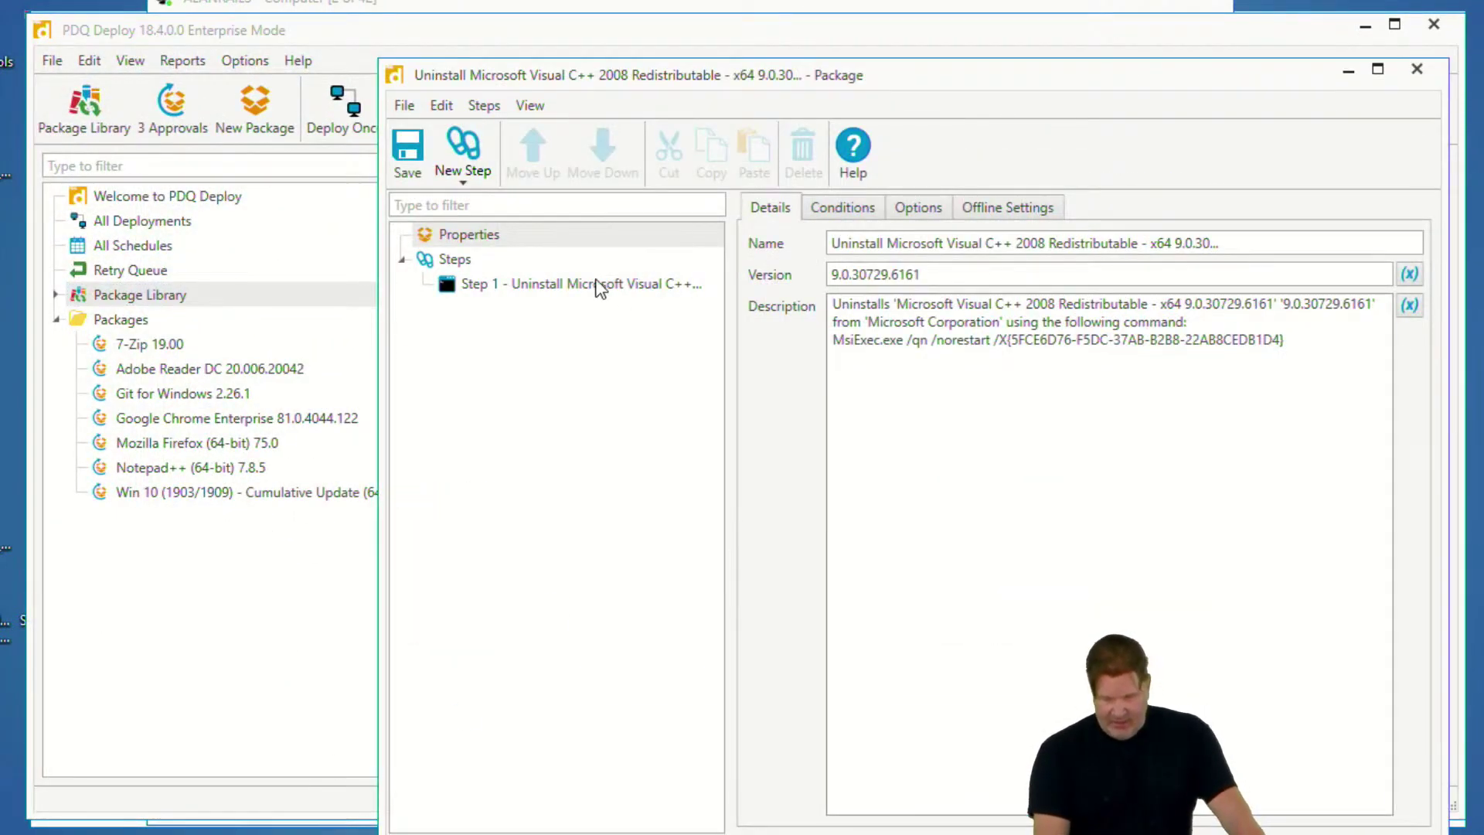
Step: Examine the MsiExec uninstall command in Step 1 of the Visual C++ 2008 package, close the package and switch back to PDQ Inventory
click(583, 285)
double_click(1046, 269)
drag(1068, 272, 1352, 278)
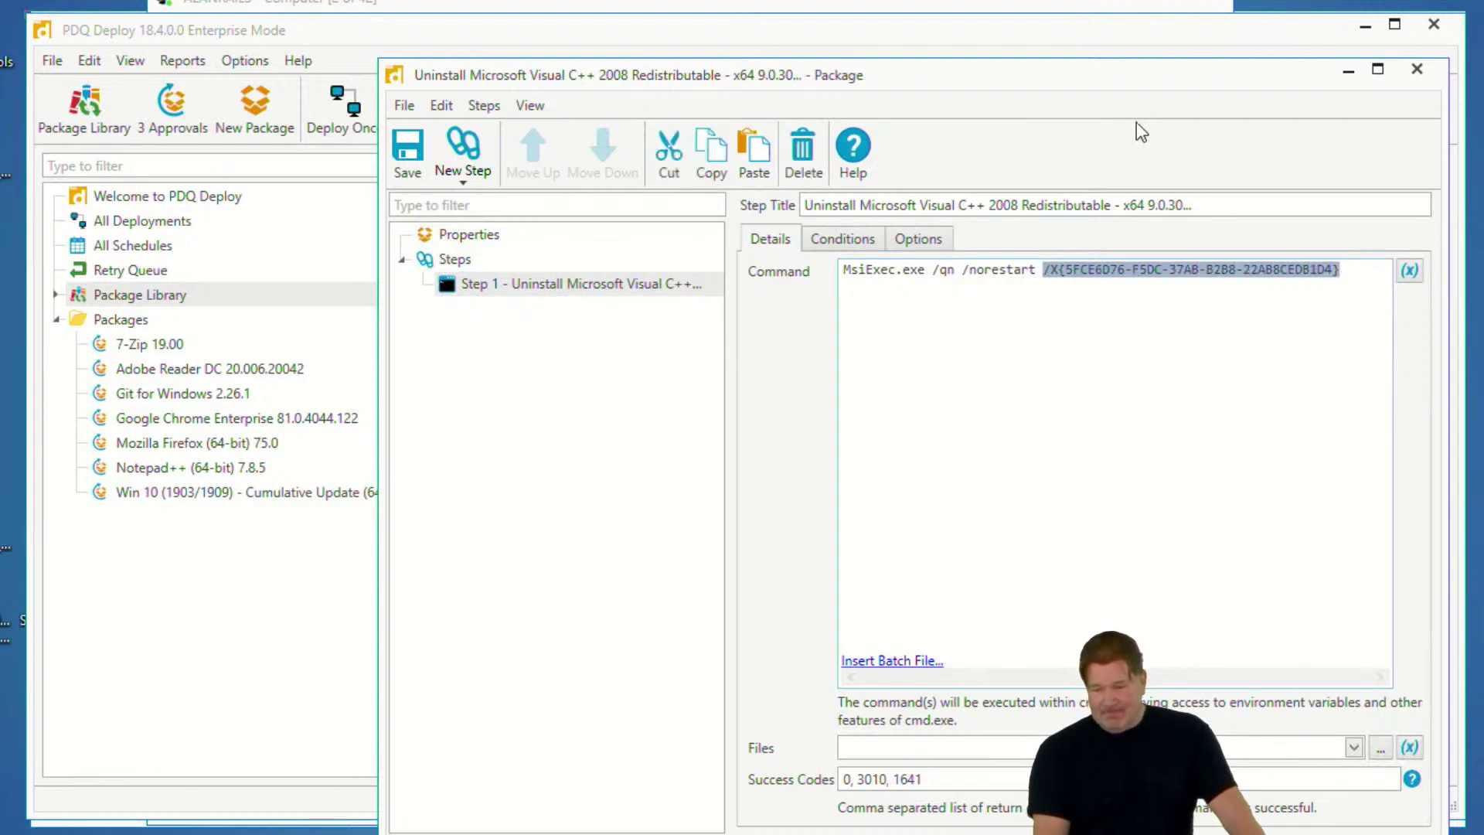
drag(1092, 79, 803, 96)
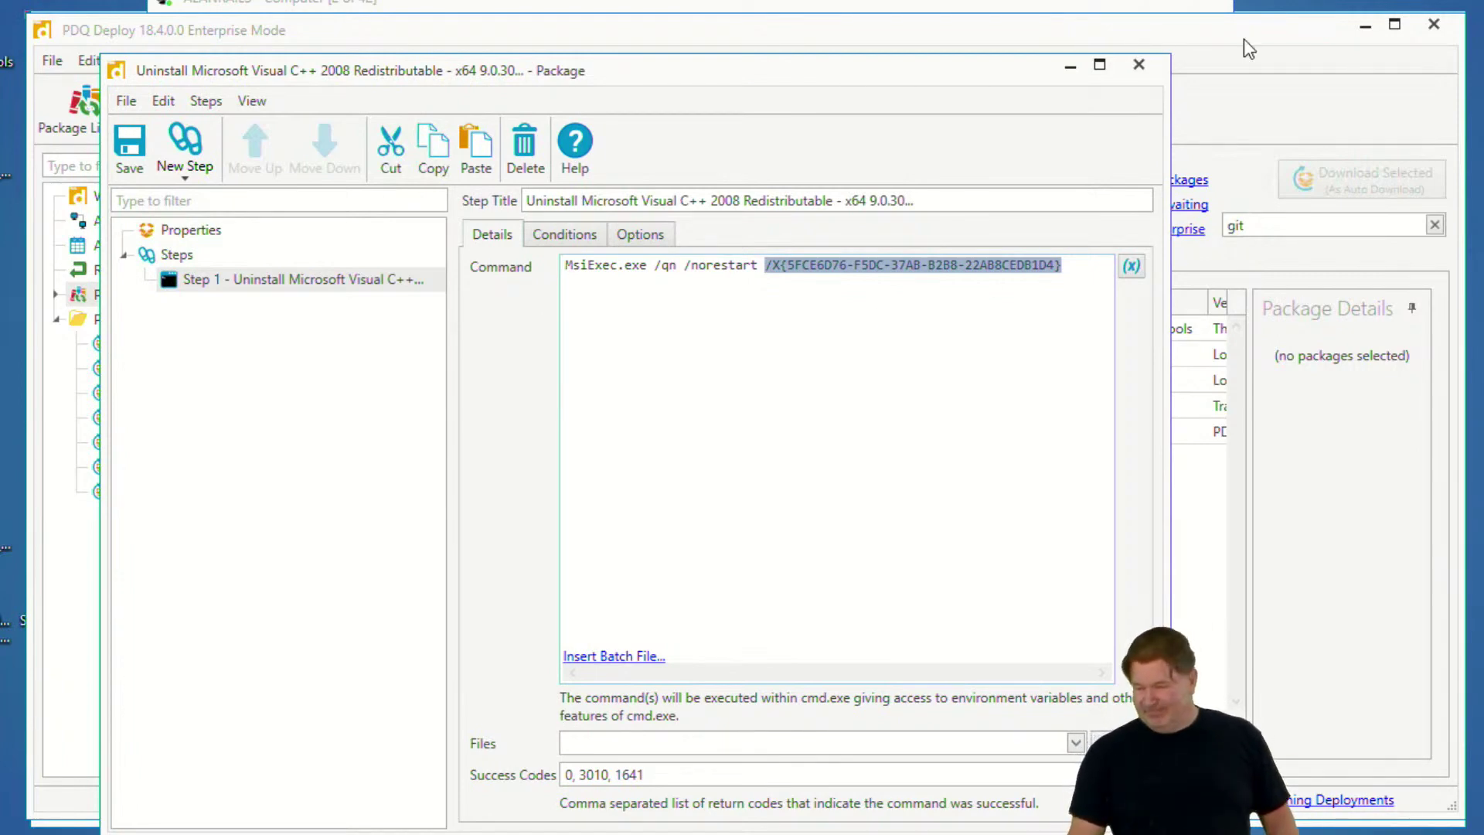
click(1149, 68)
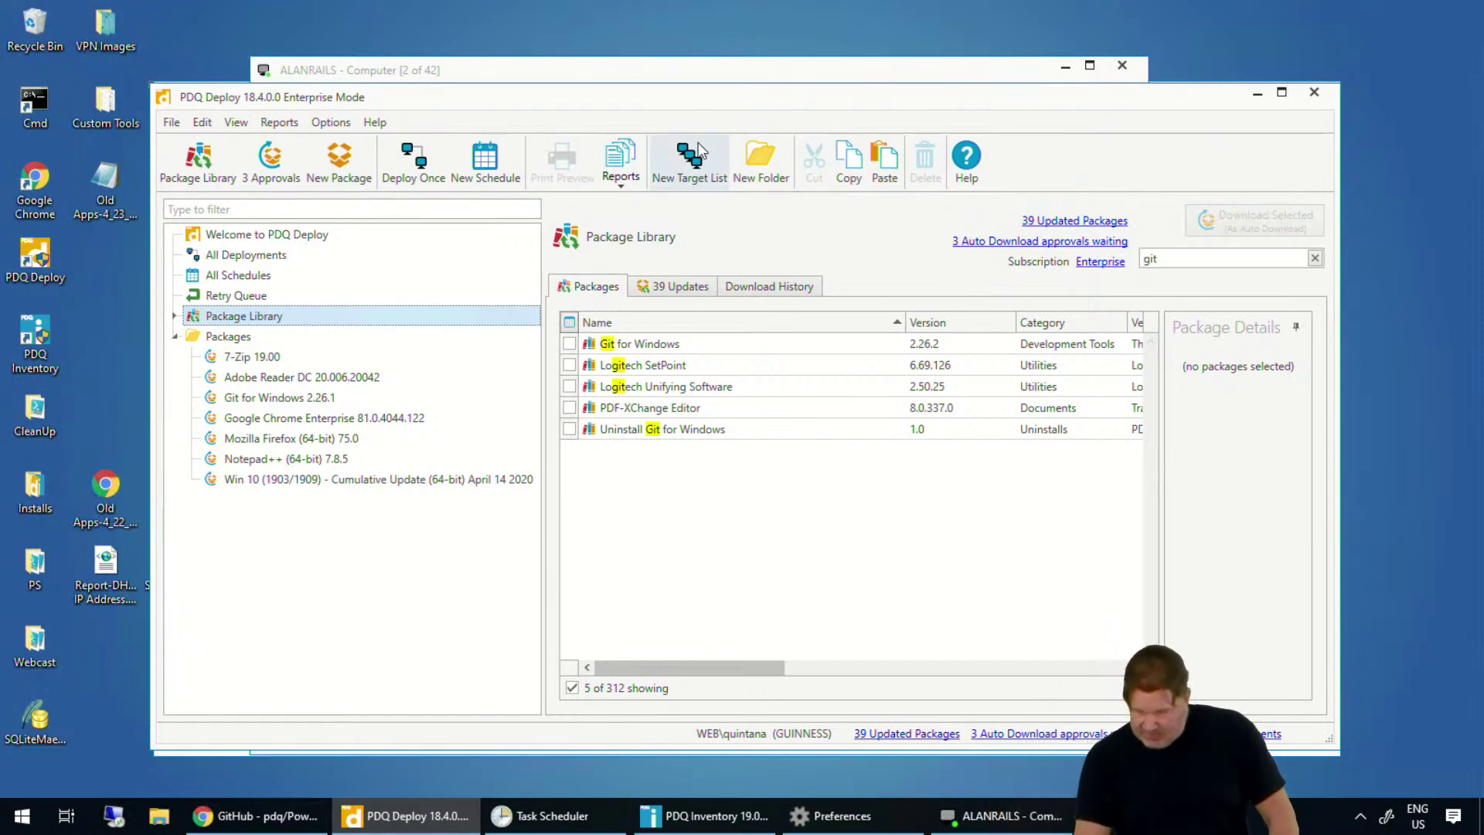
click(699, 62)
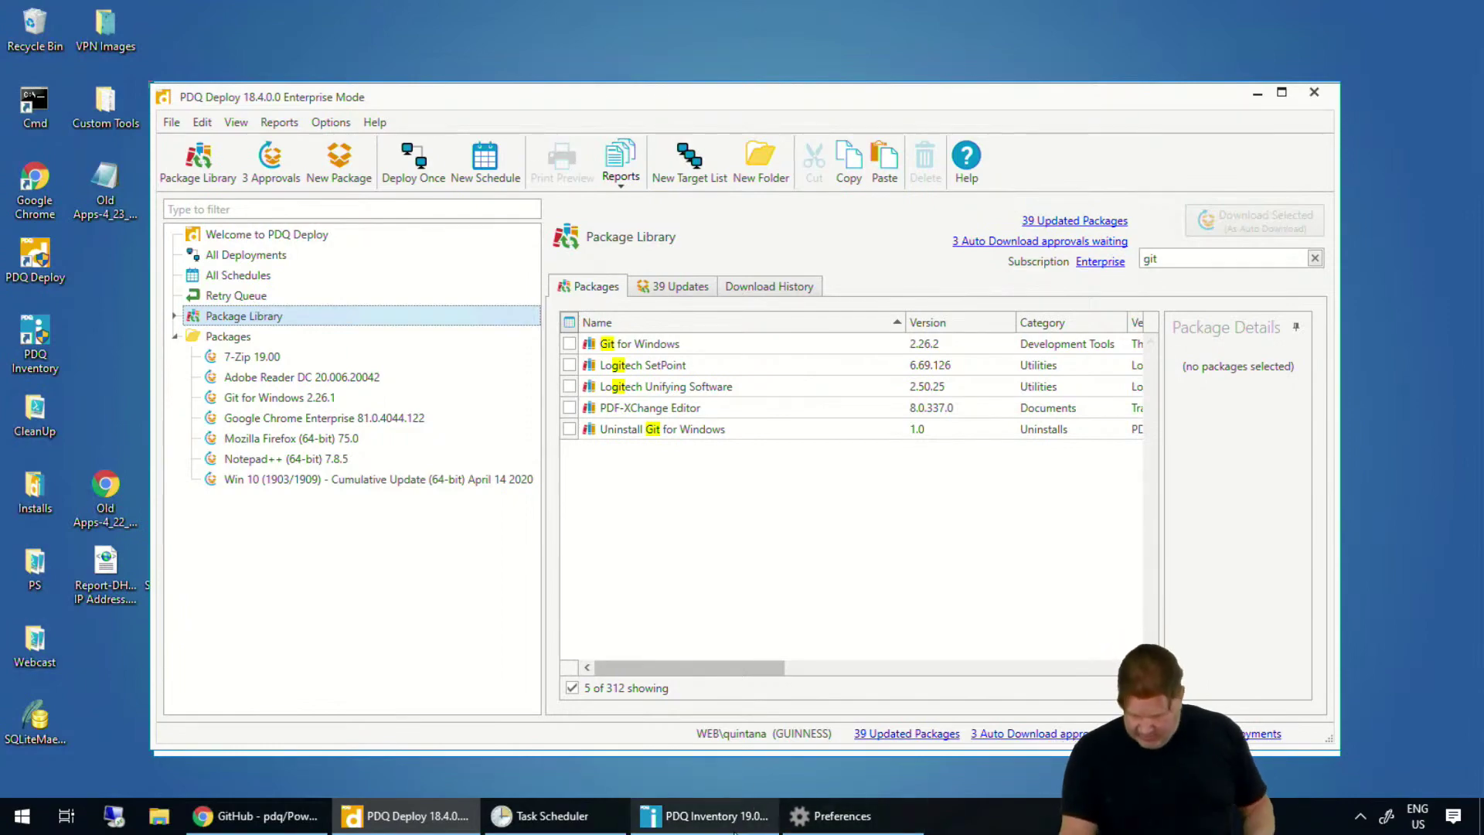
click(702, 816)
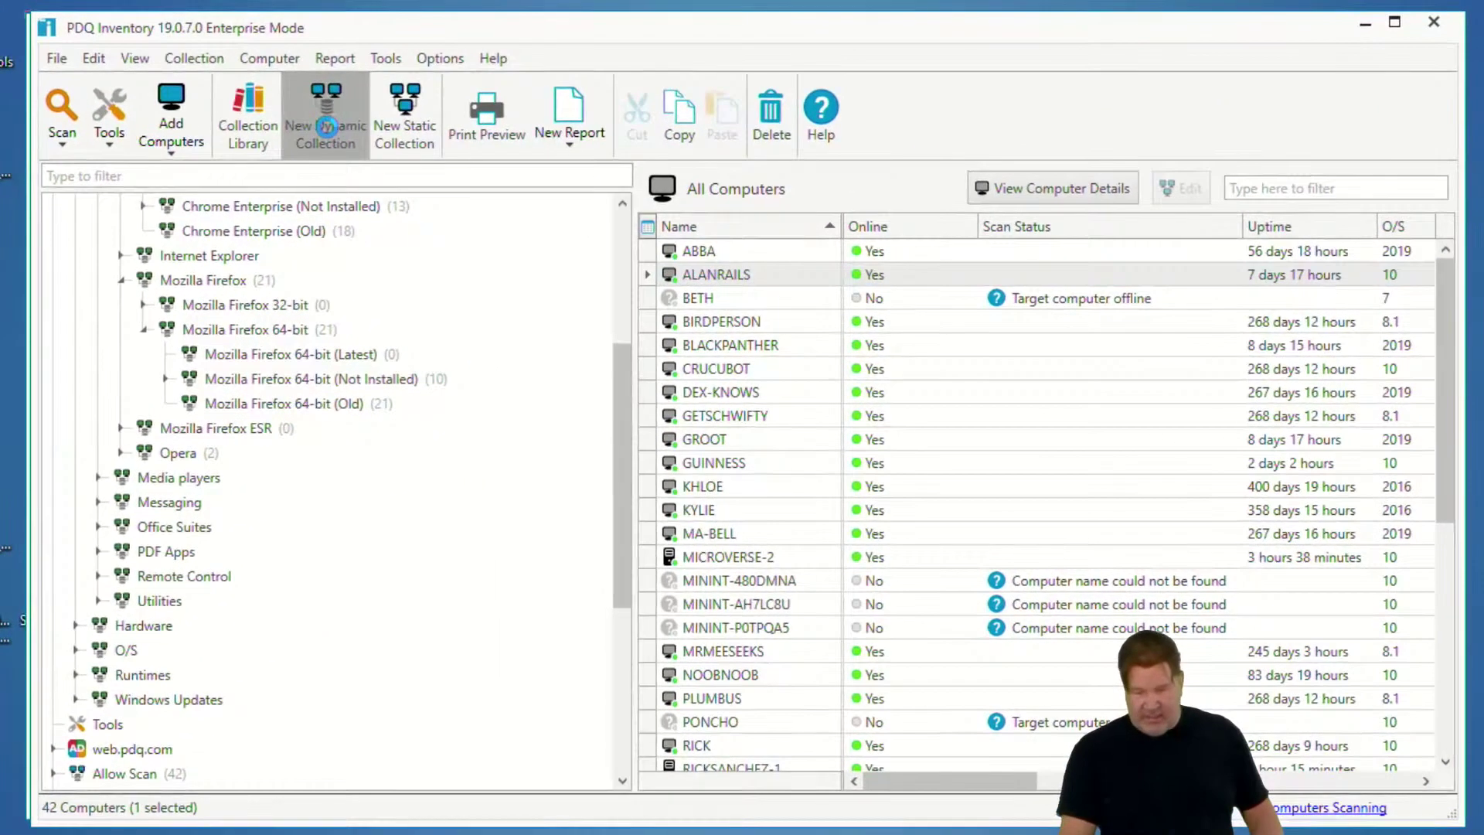
click(326, 126)
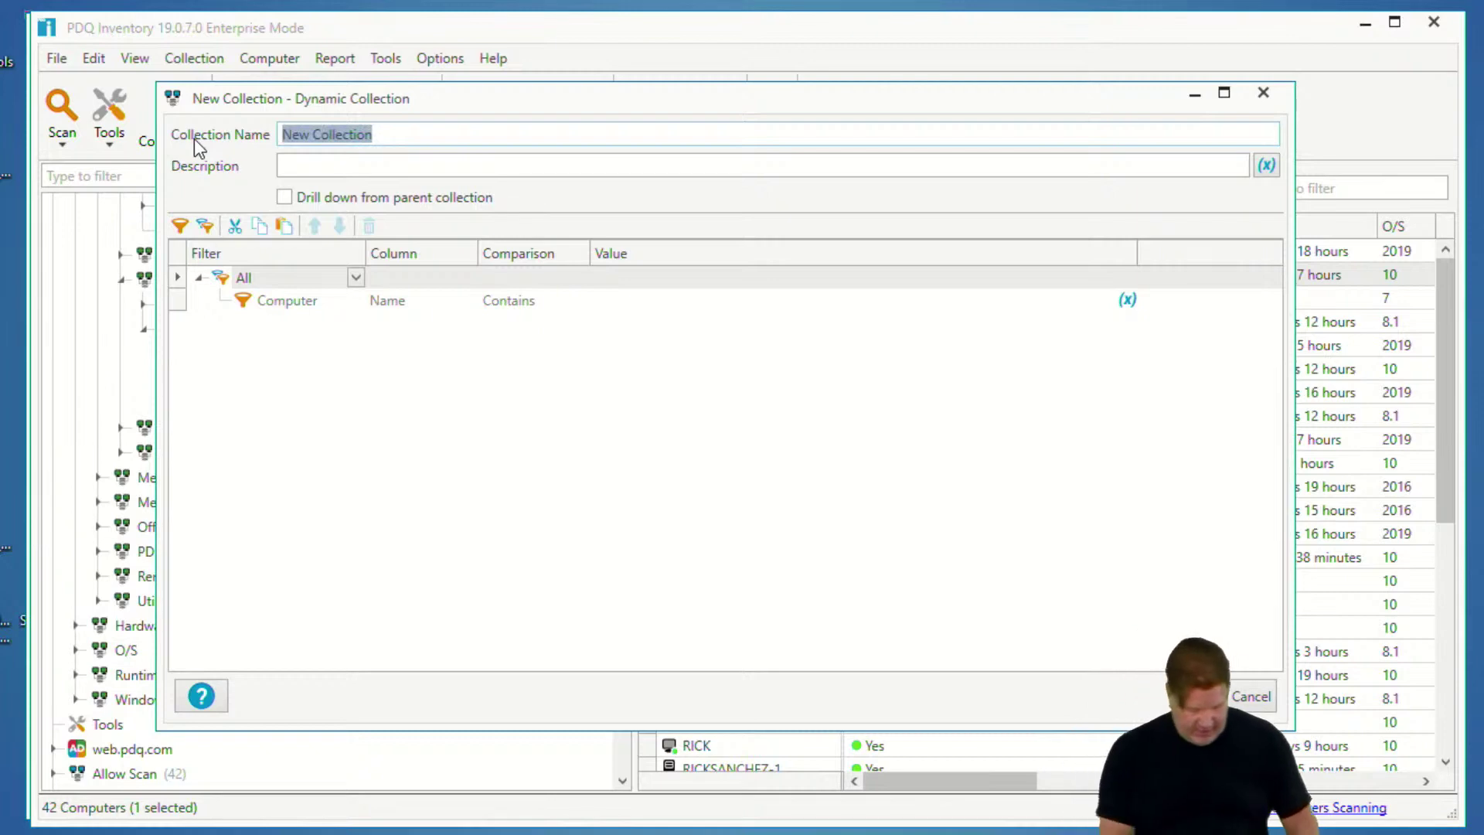
text(nO UPDAT)
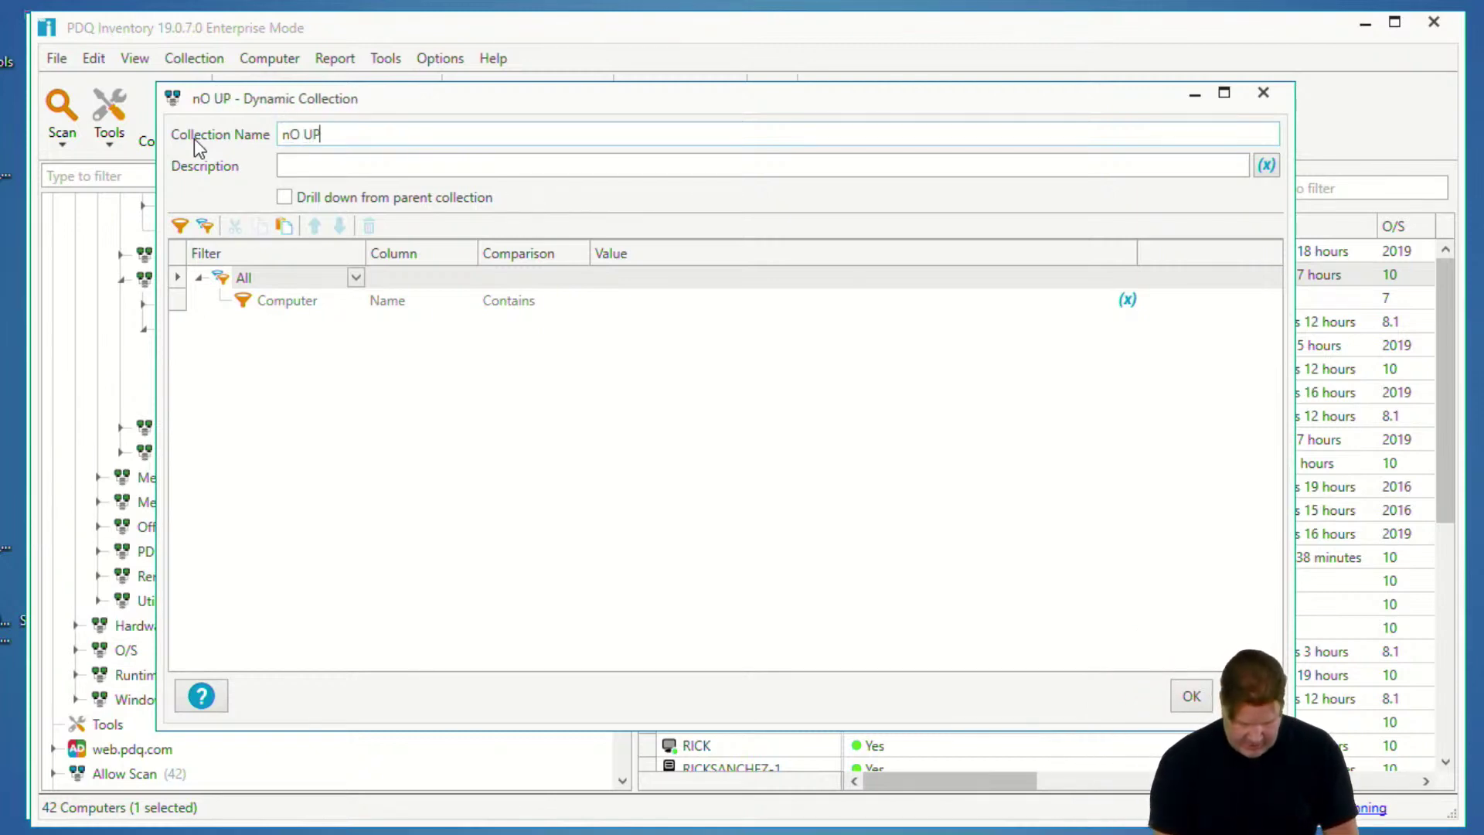
text(E)
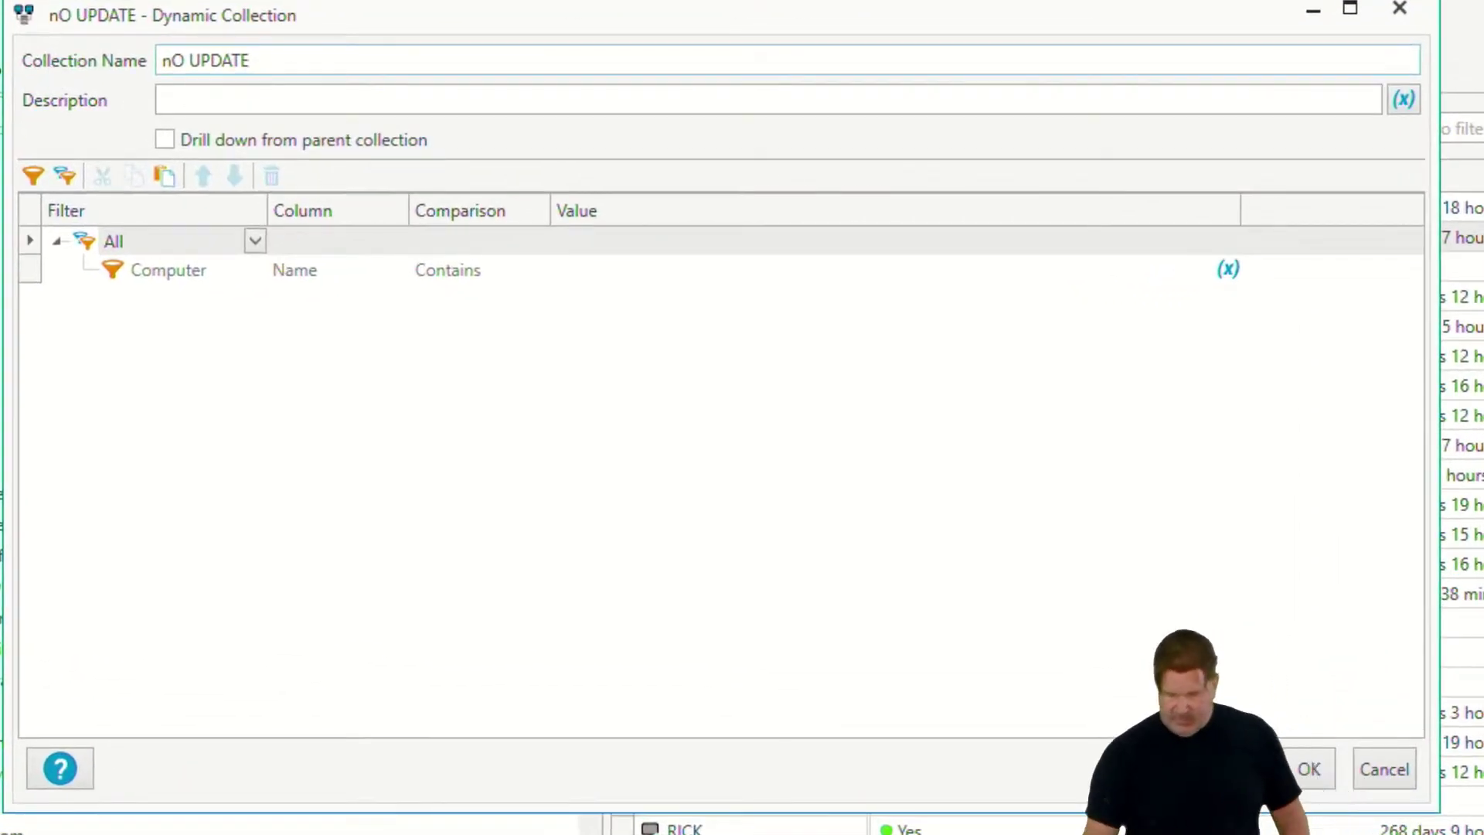
key(BackSpace)
key(BackSpace)
key(BackSpace)
key(BackSpace)
key(BackSpace)
key(BackSpace)
key(BackSpace)
key(BackSpace)
key(BackSpace)
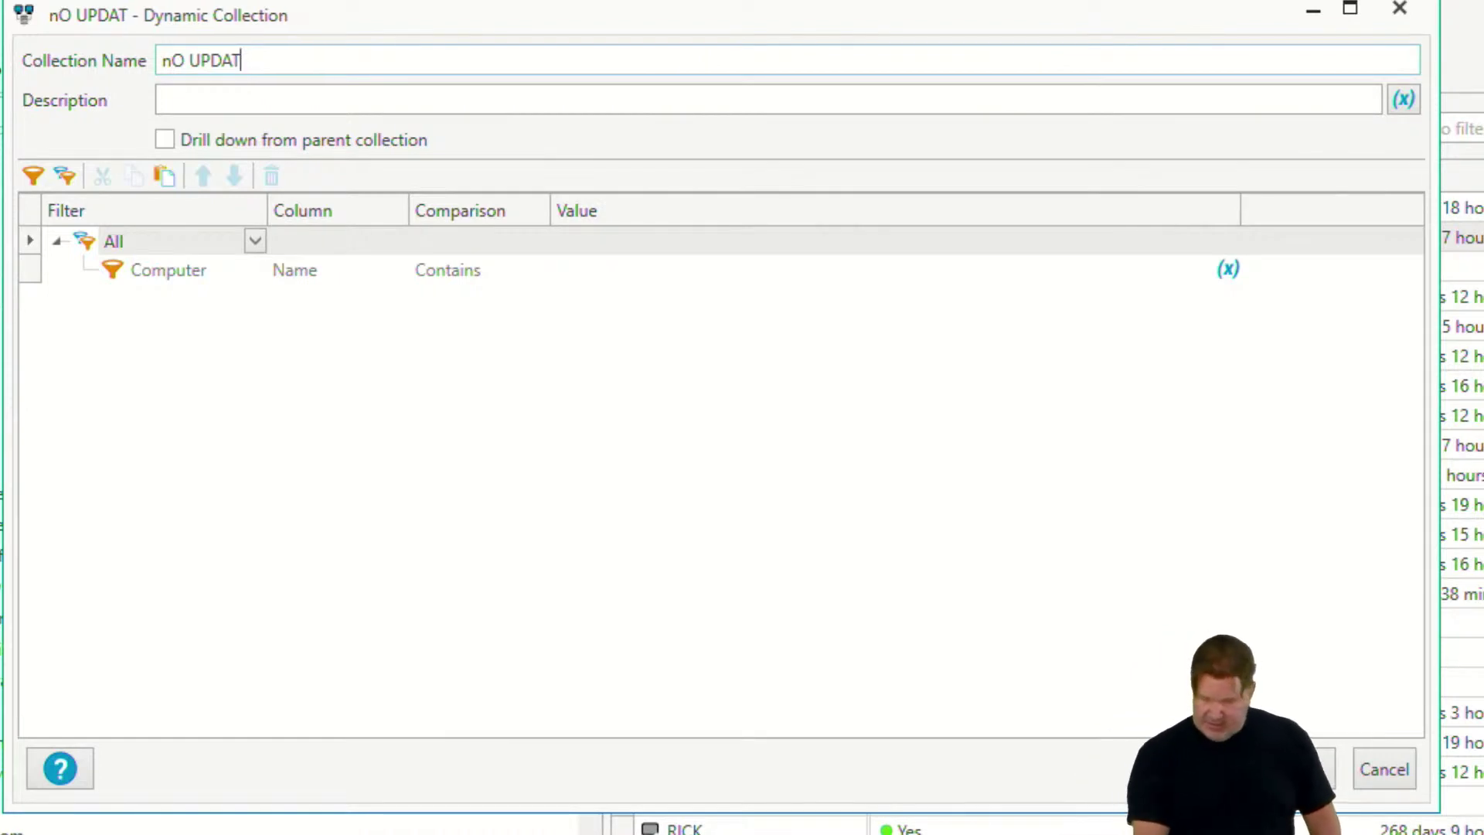
text(No upd)
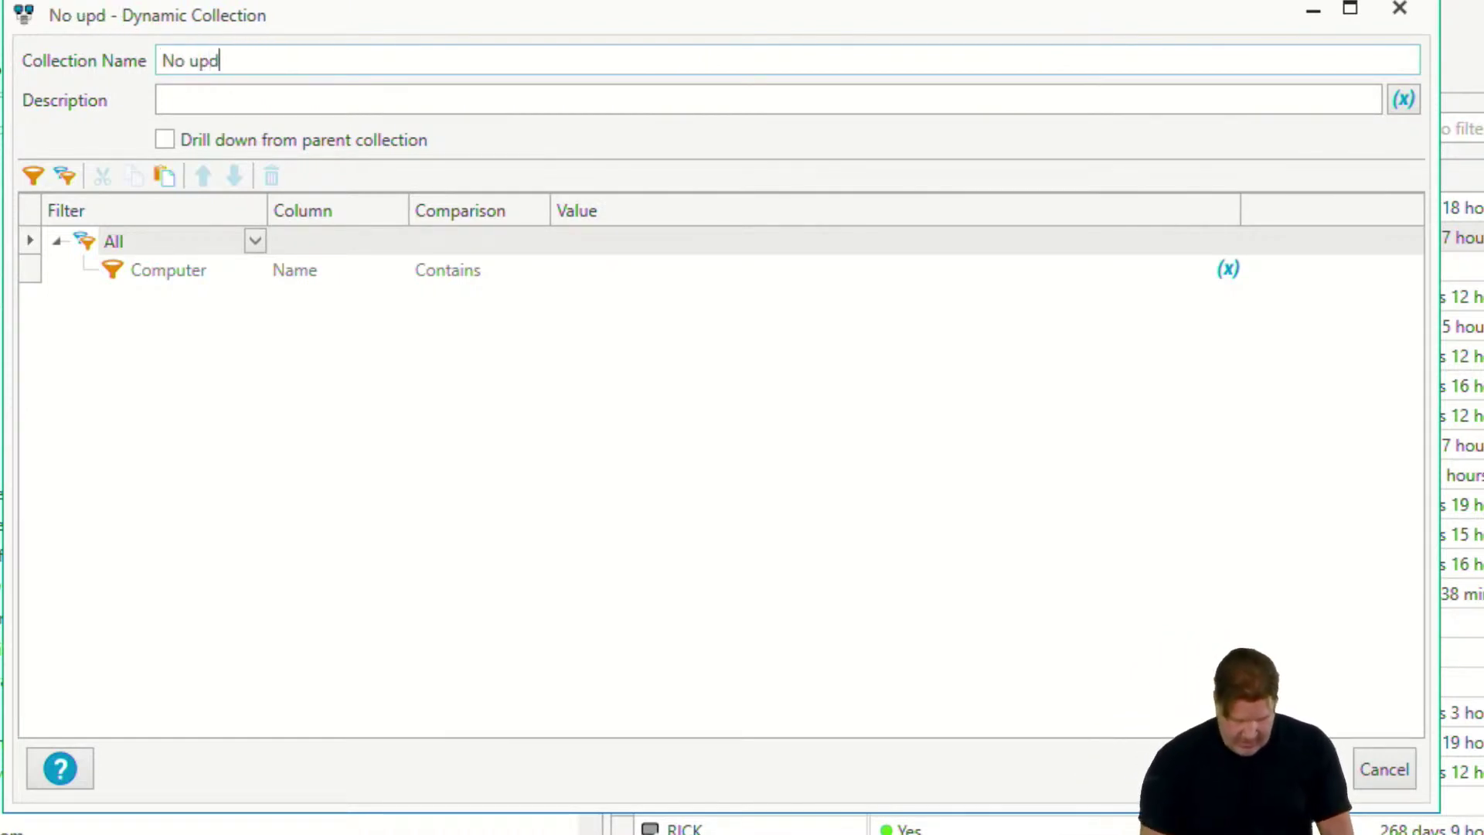
text(at4)
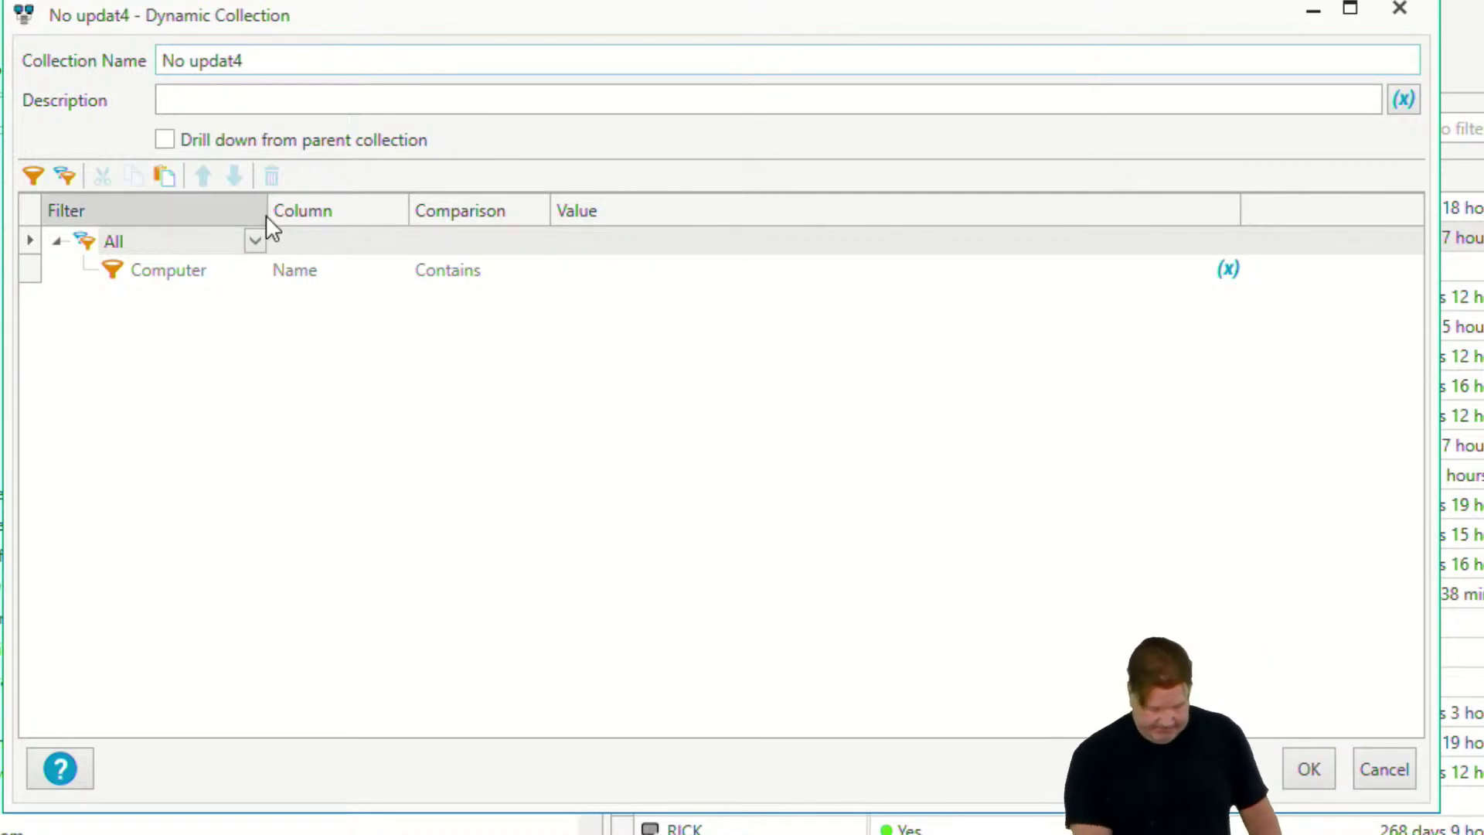
key(BackSpace)
text(es)
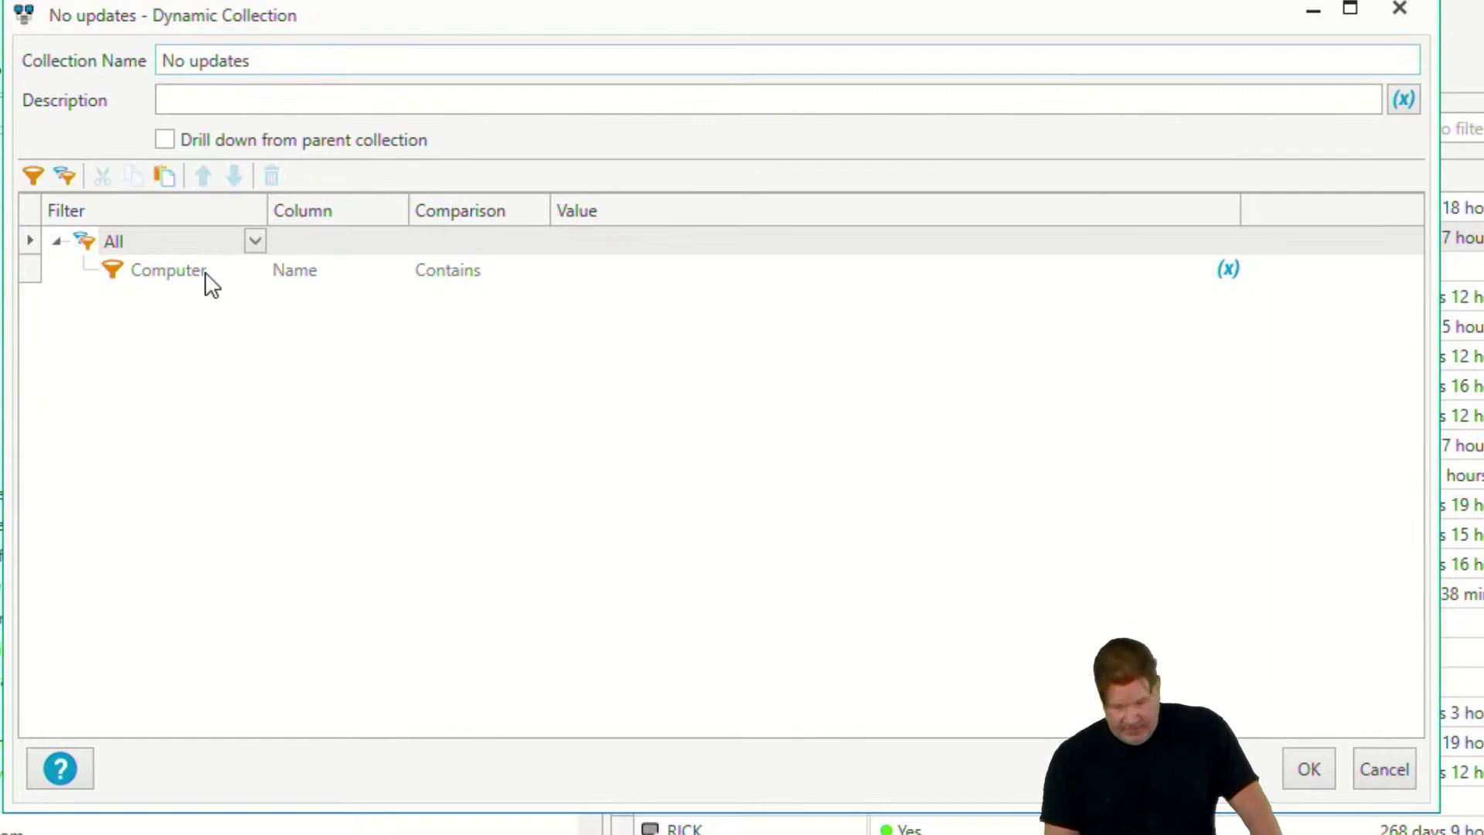
click(1400, 9)
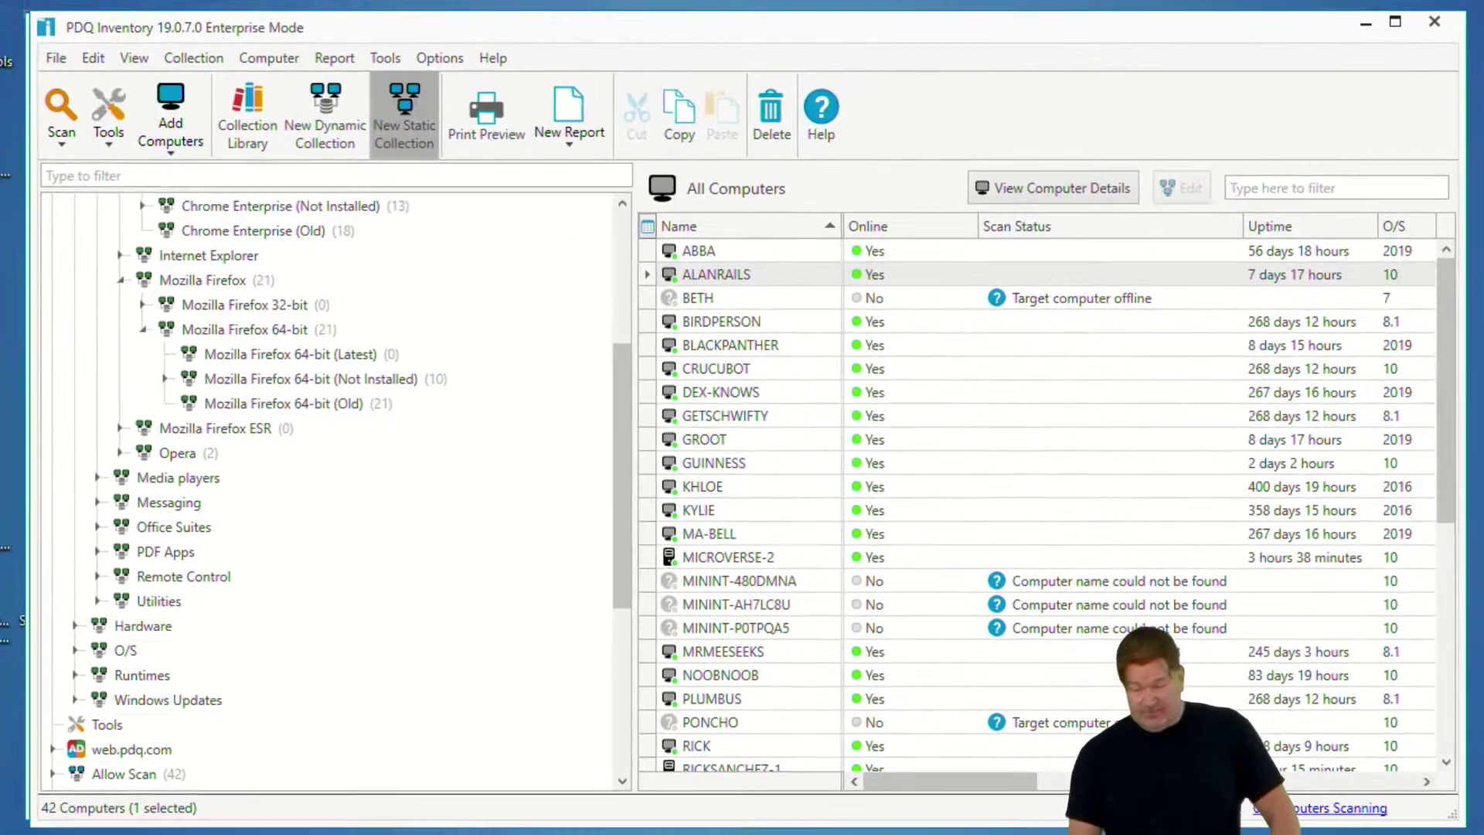
Step: Create a static collection named "No update" with AlanRails.web.pdq.com as its member
click(316, 38)
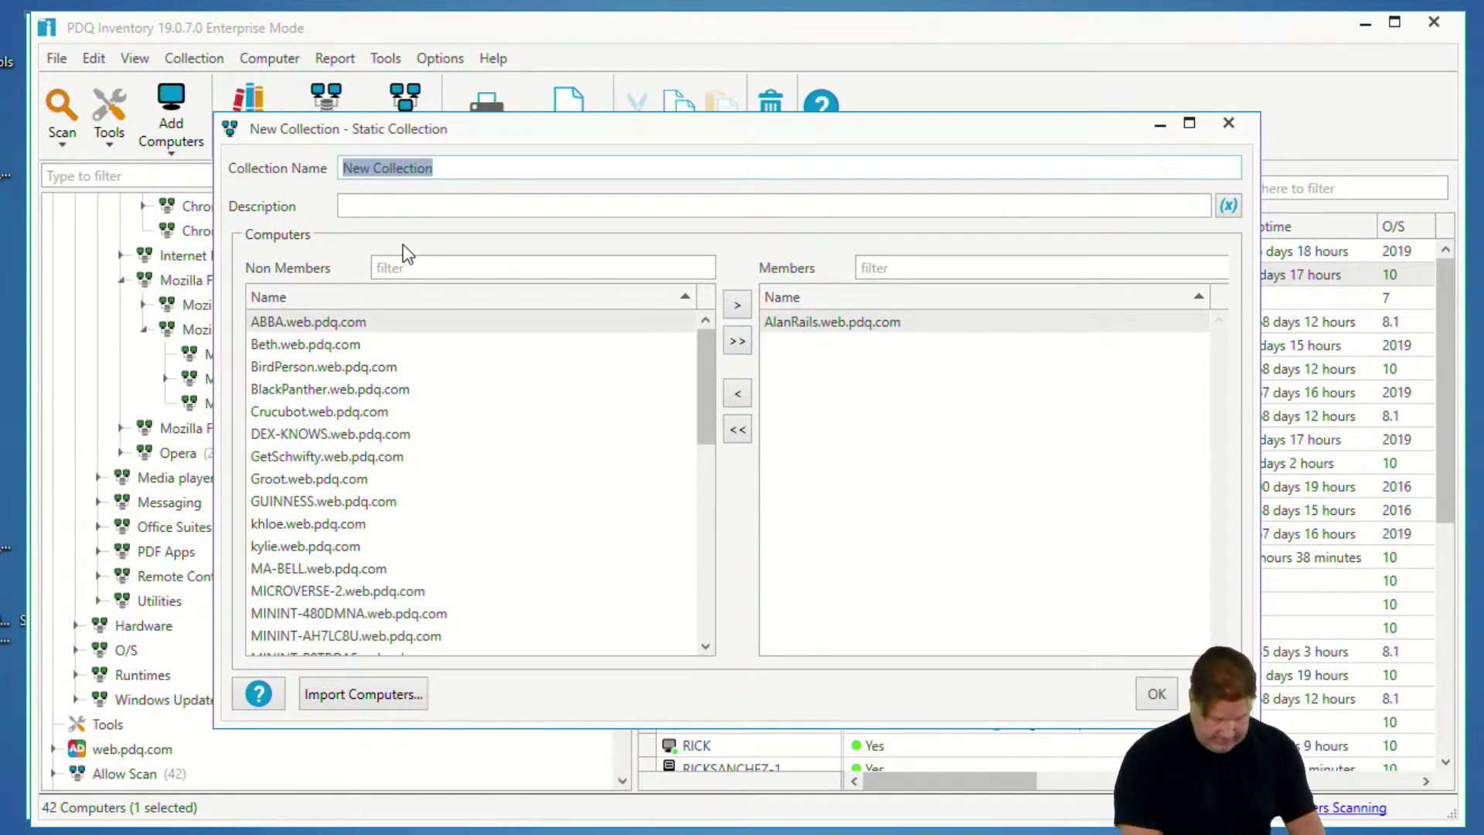
text(No update)
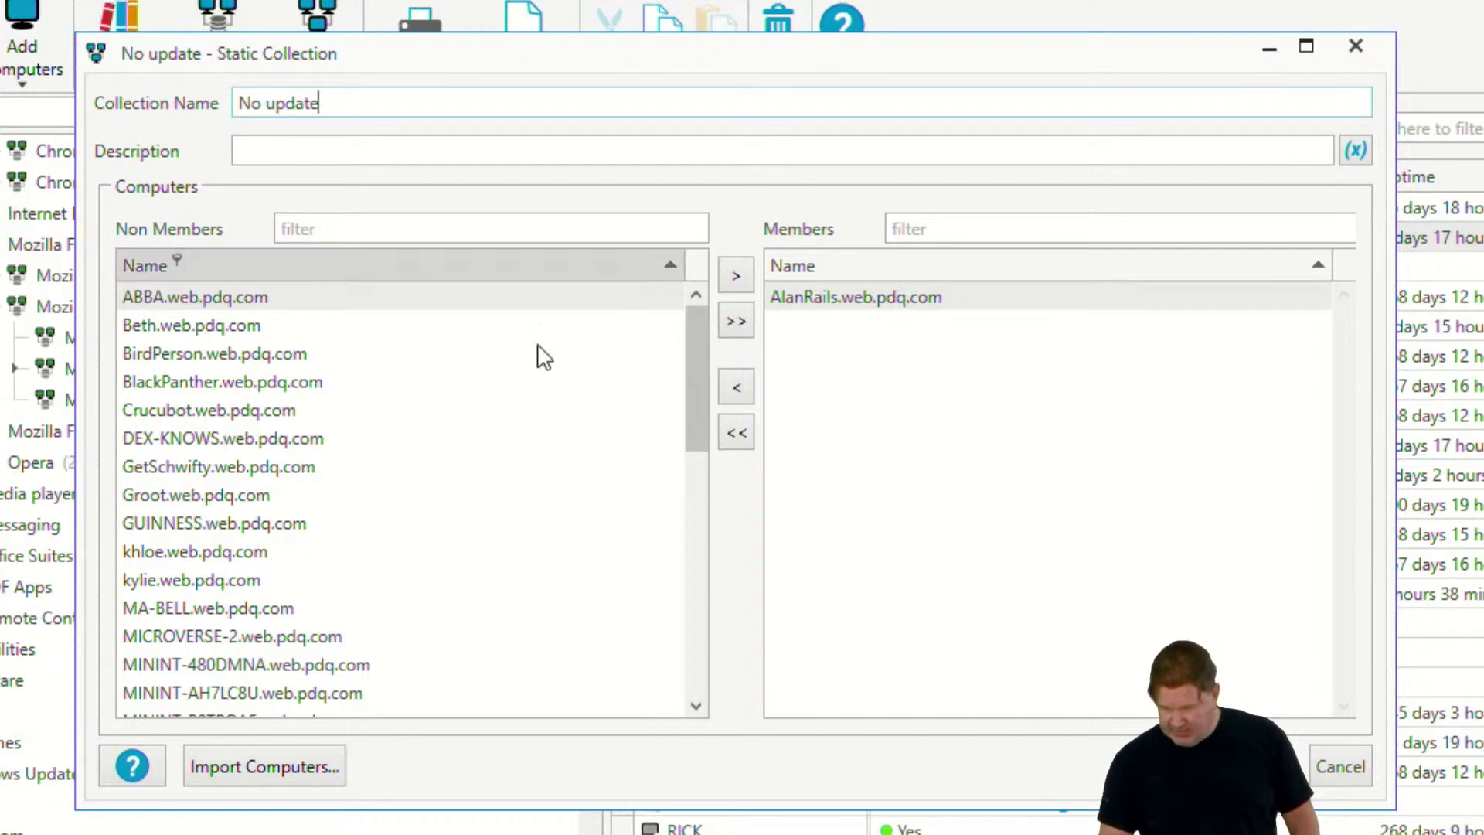
key(Return)
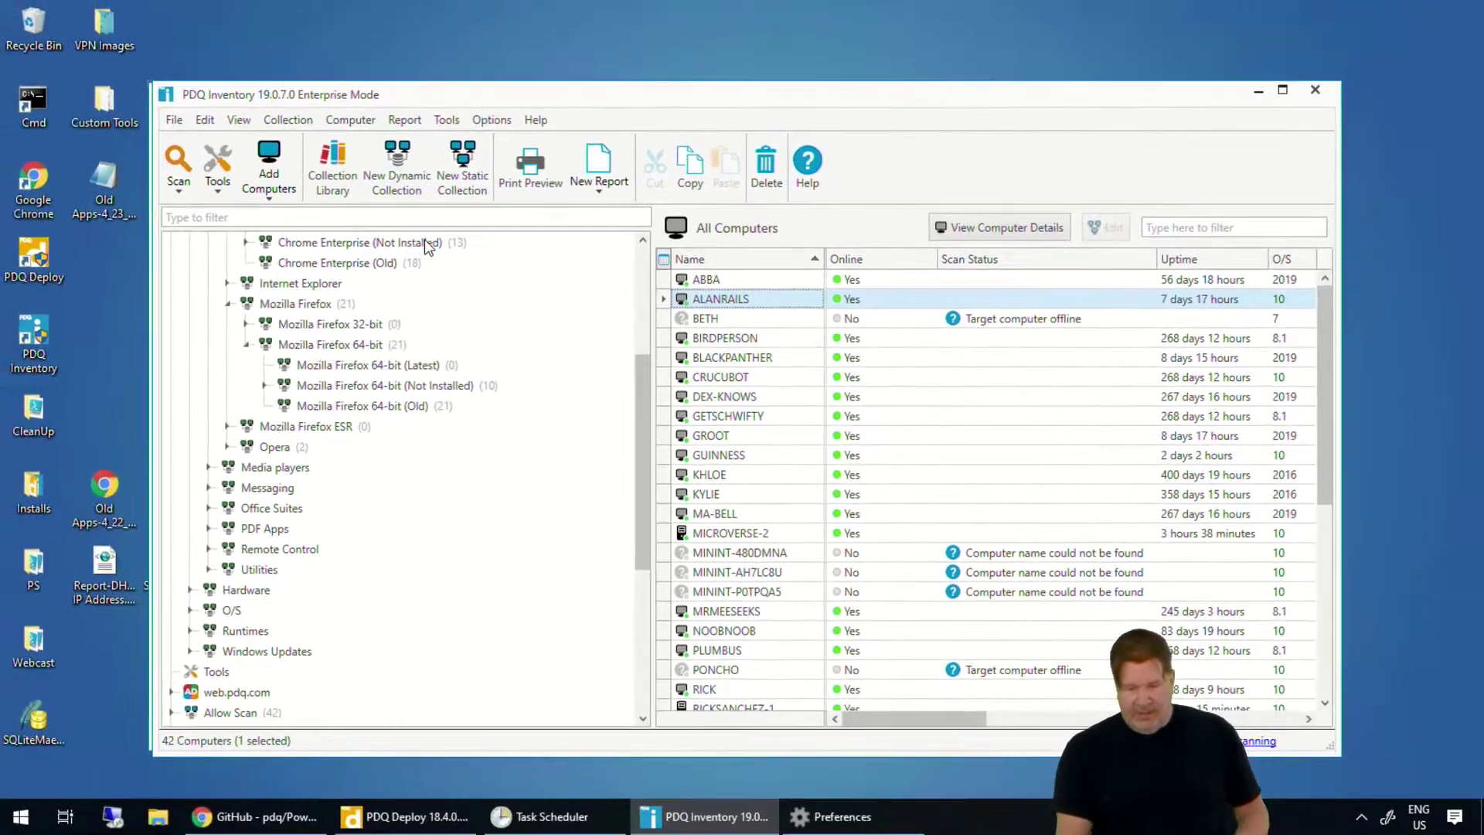
Step: Start a new dynamic collection with the filter Application, Name, Contains, 7-zip
click(402, 174)
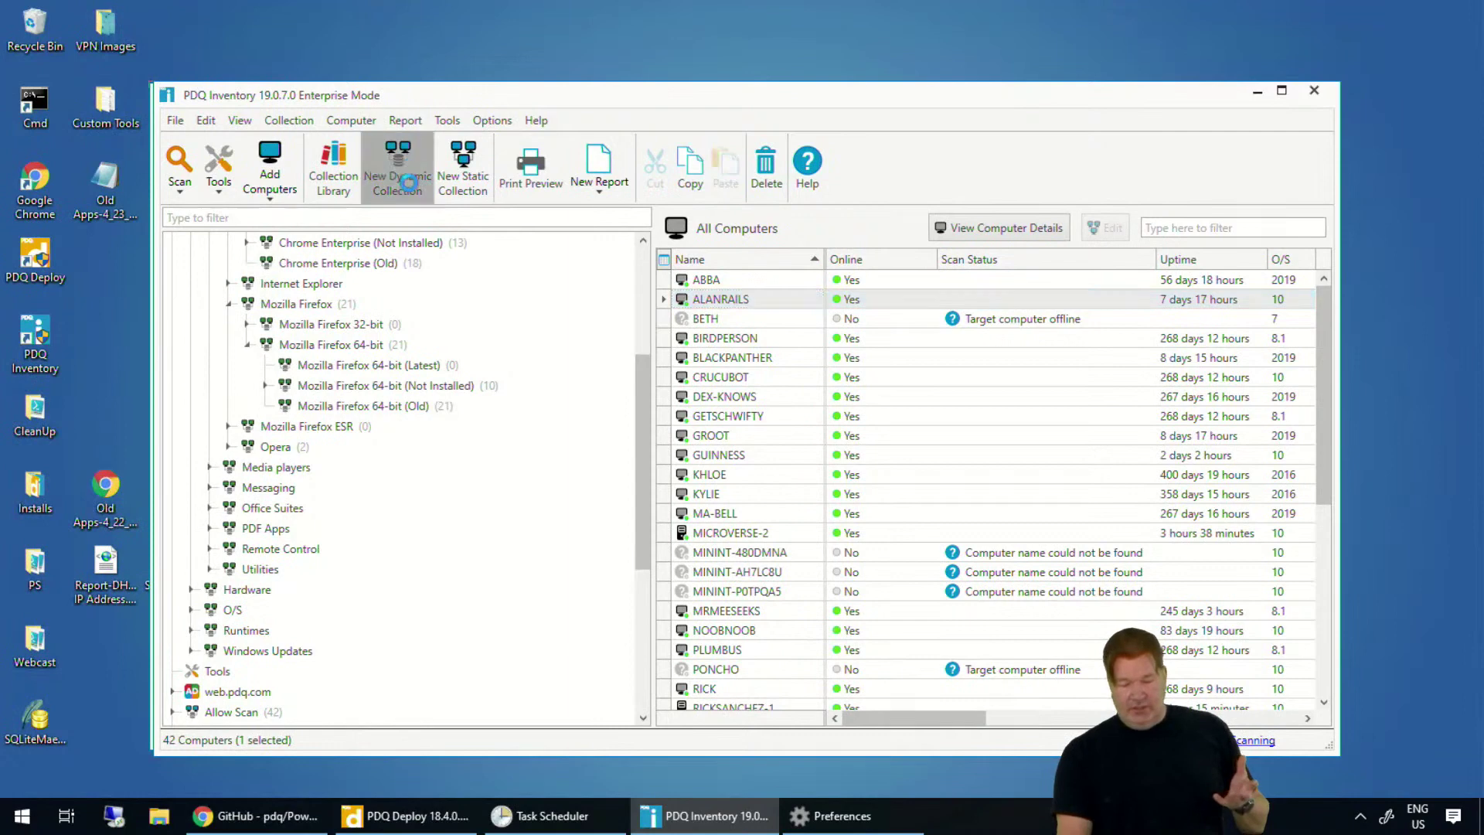
click(413, 325)
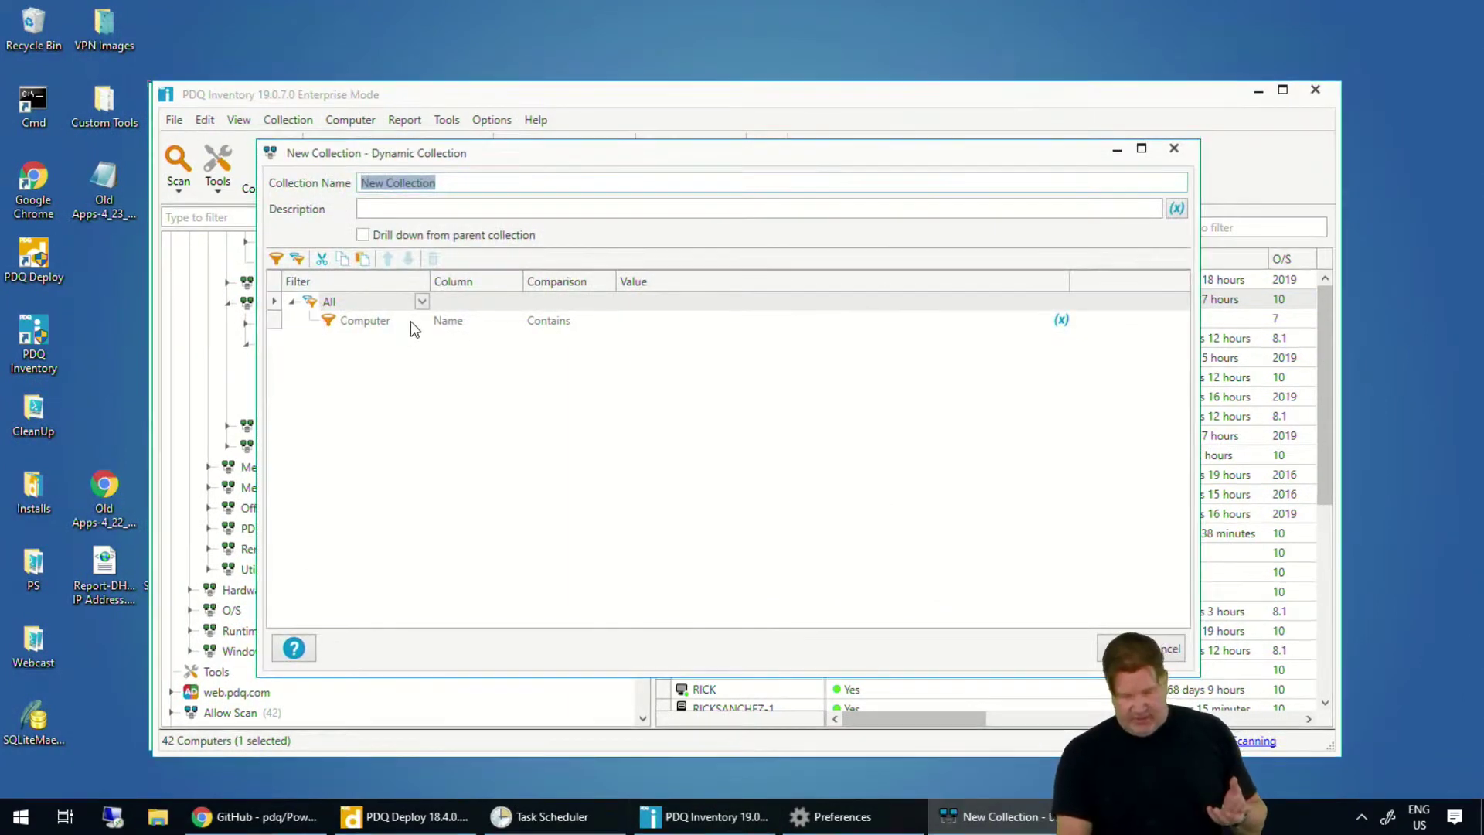
click(422, 320)
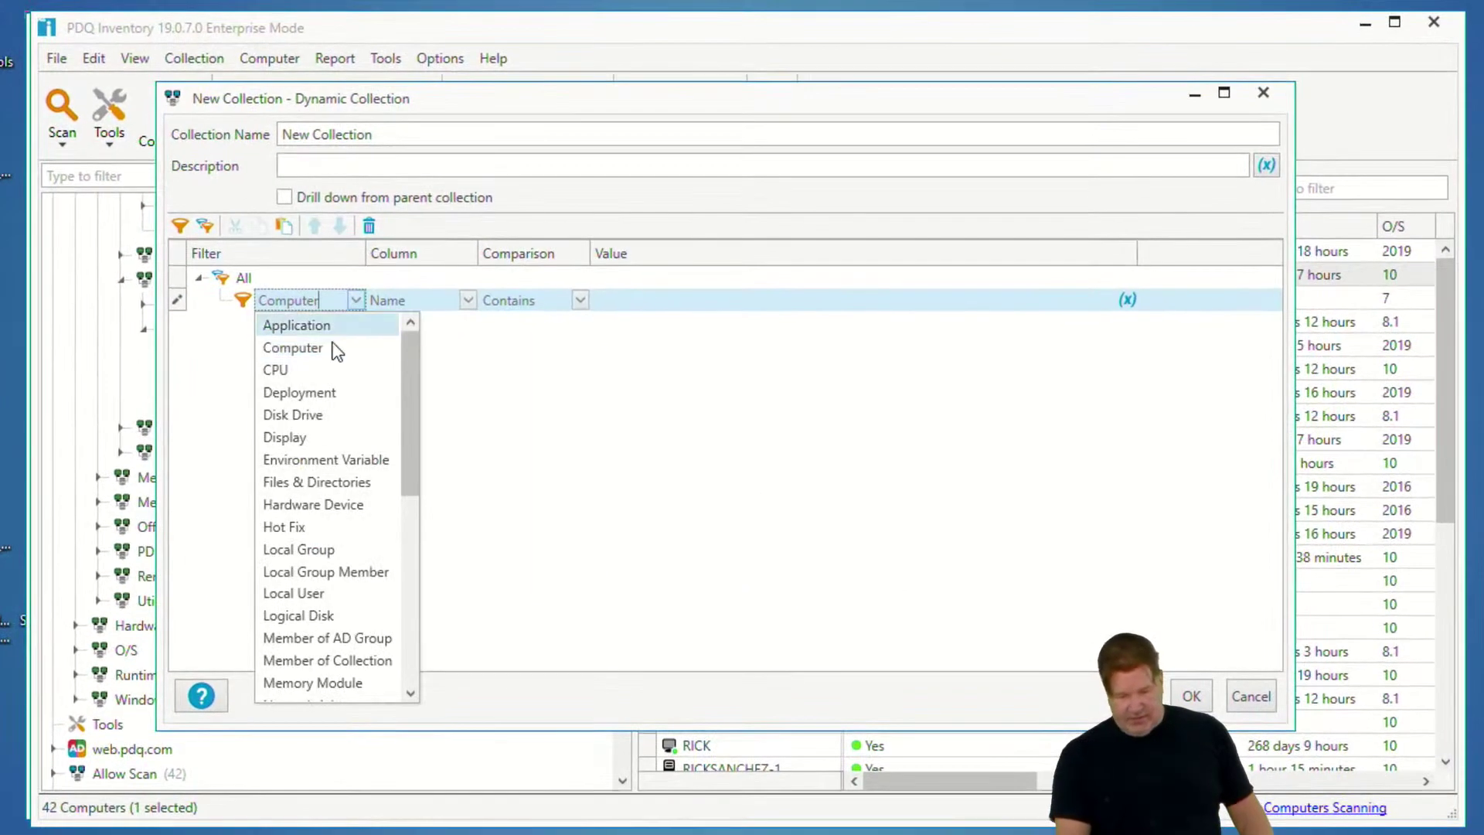
click(324, 328)
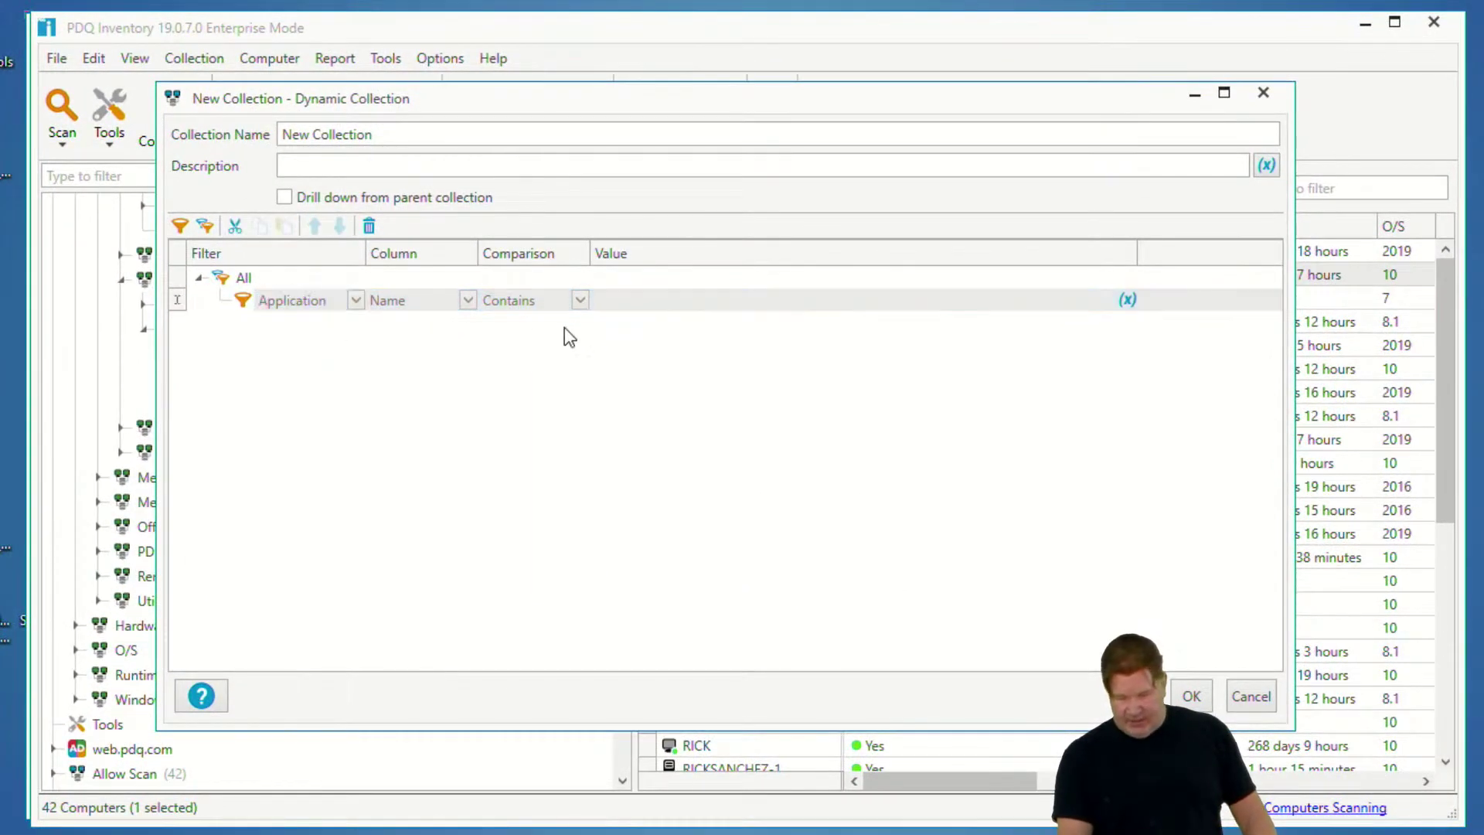
click(633, 309)
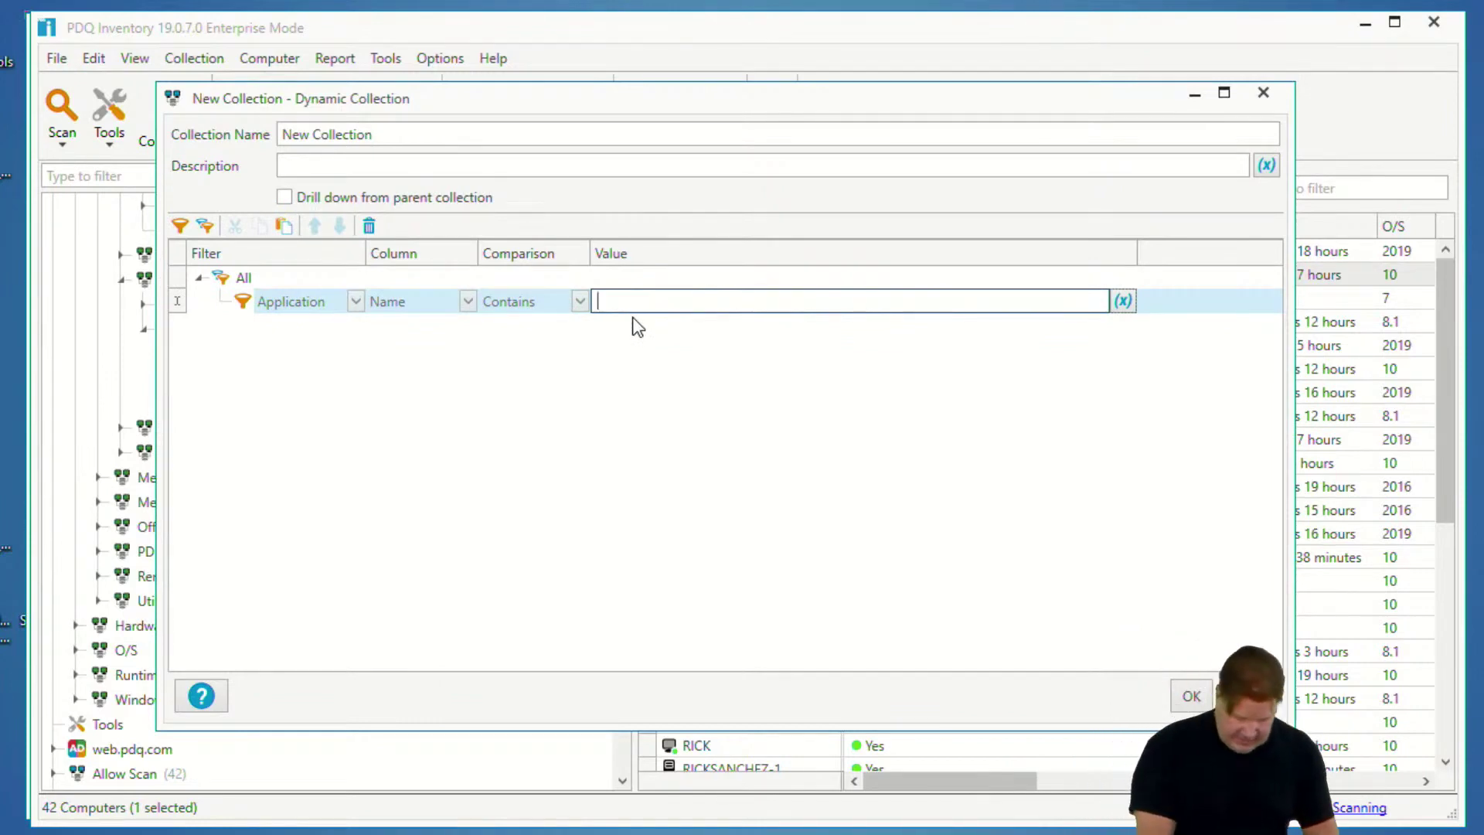
text(7-zip)
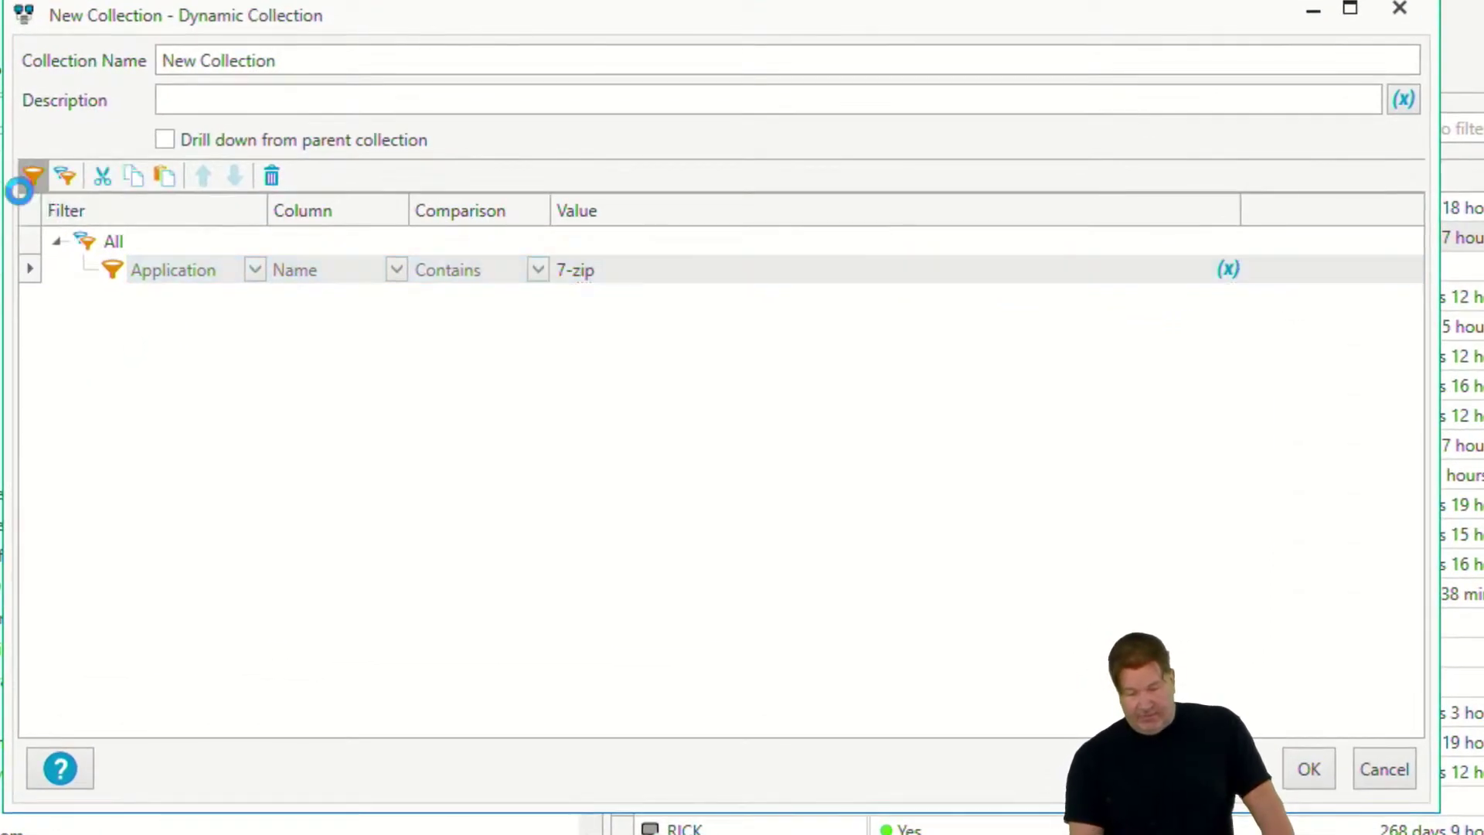
Step: Add a second filter to the dynamic collection: Member of Collection, Name, Contains, No update
click(180, 225)
click(255, 298)
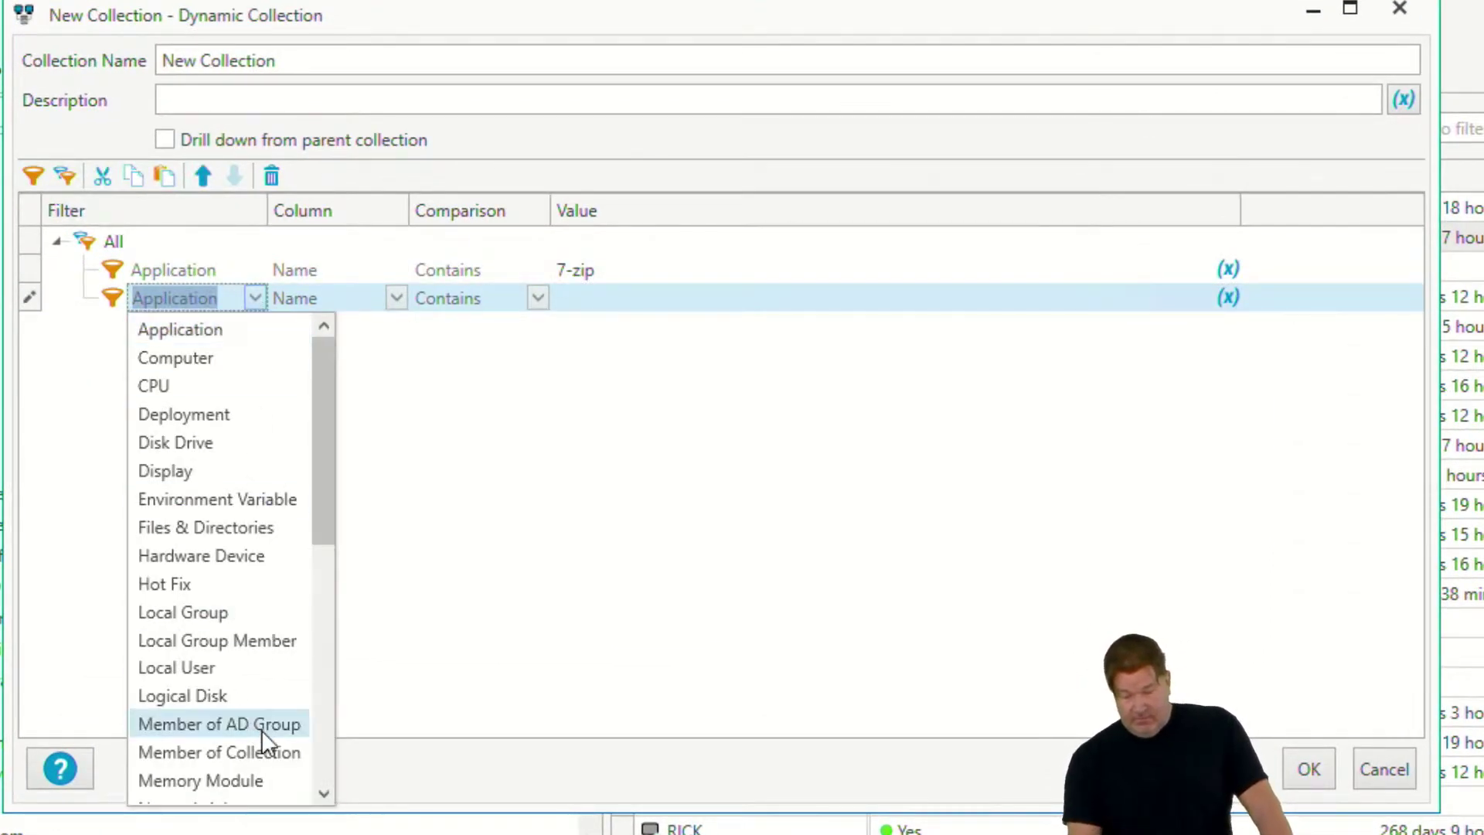
click(272, 753)
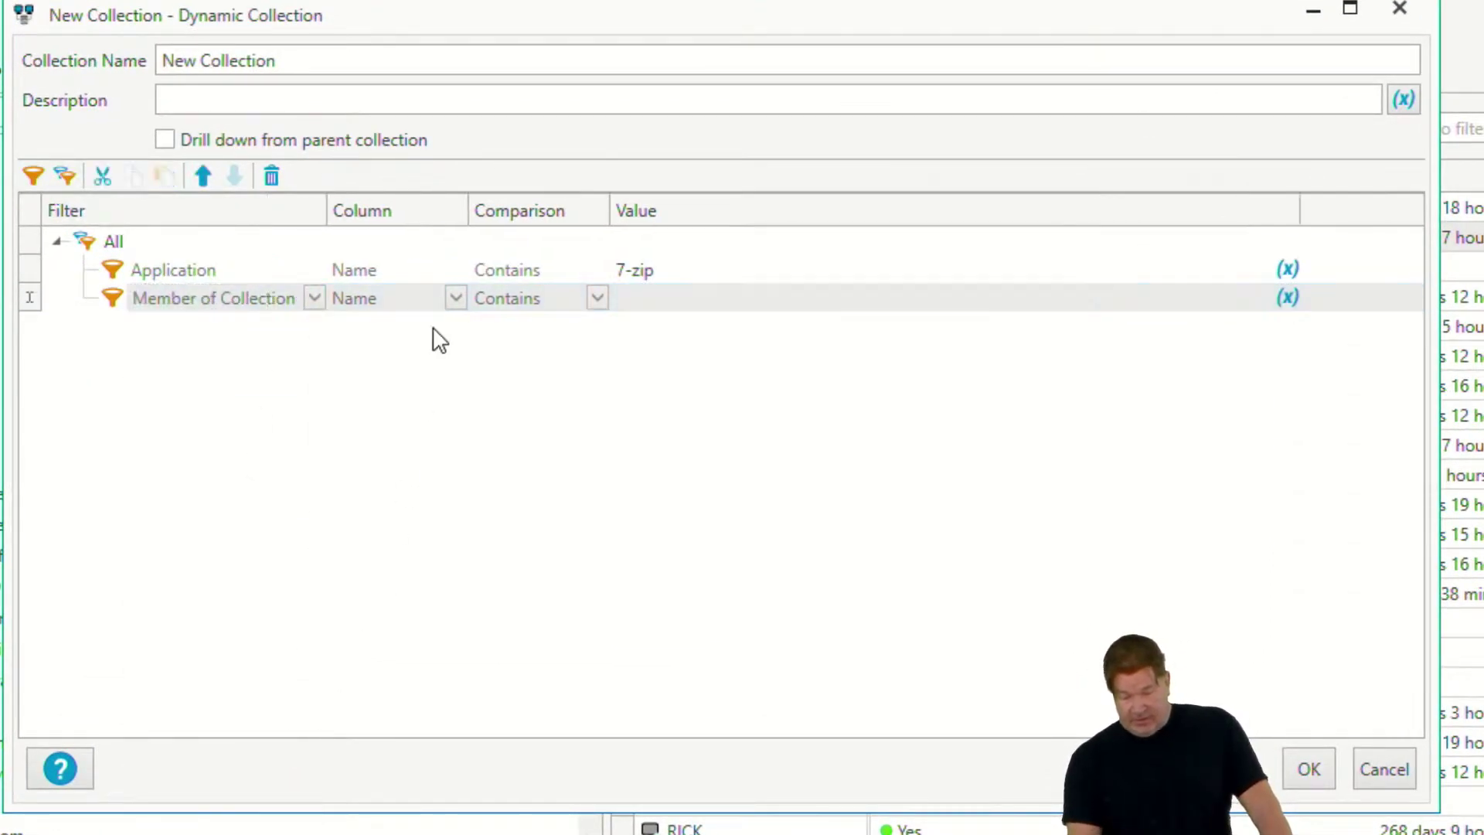
click(598, 300)
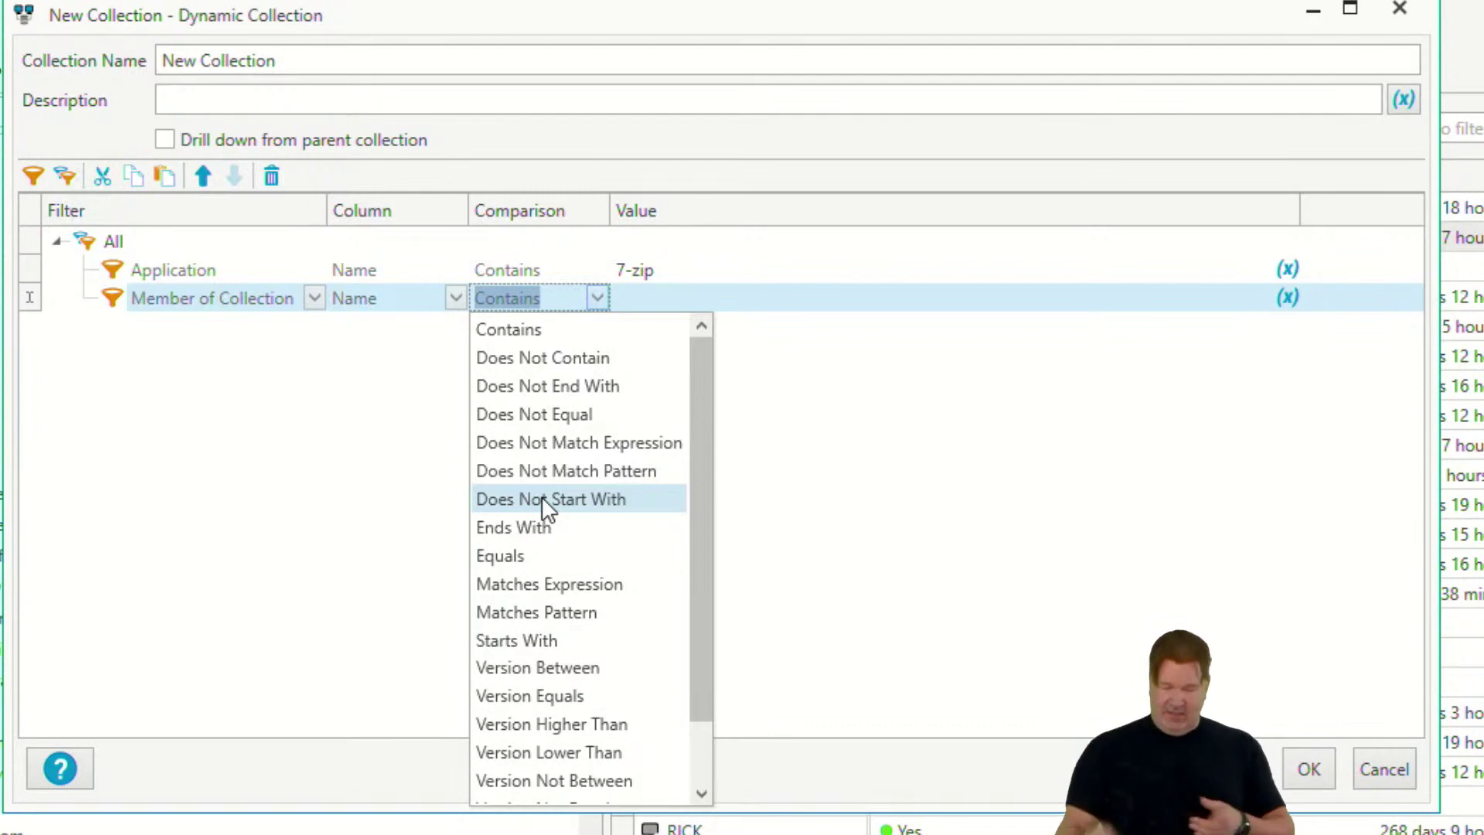
click(34, 186)
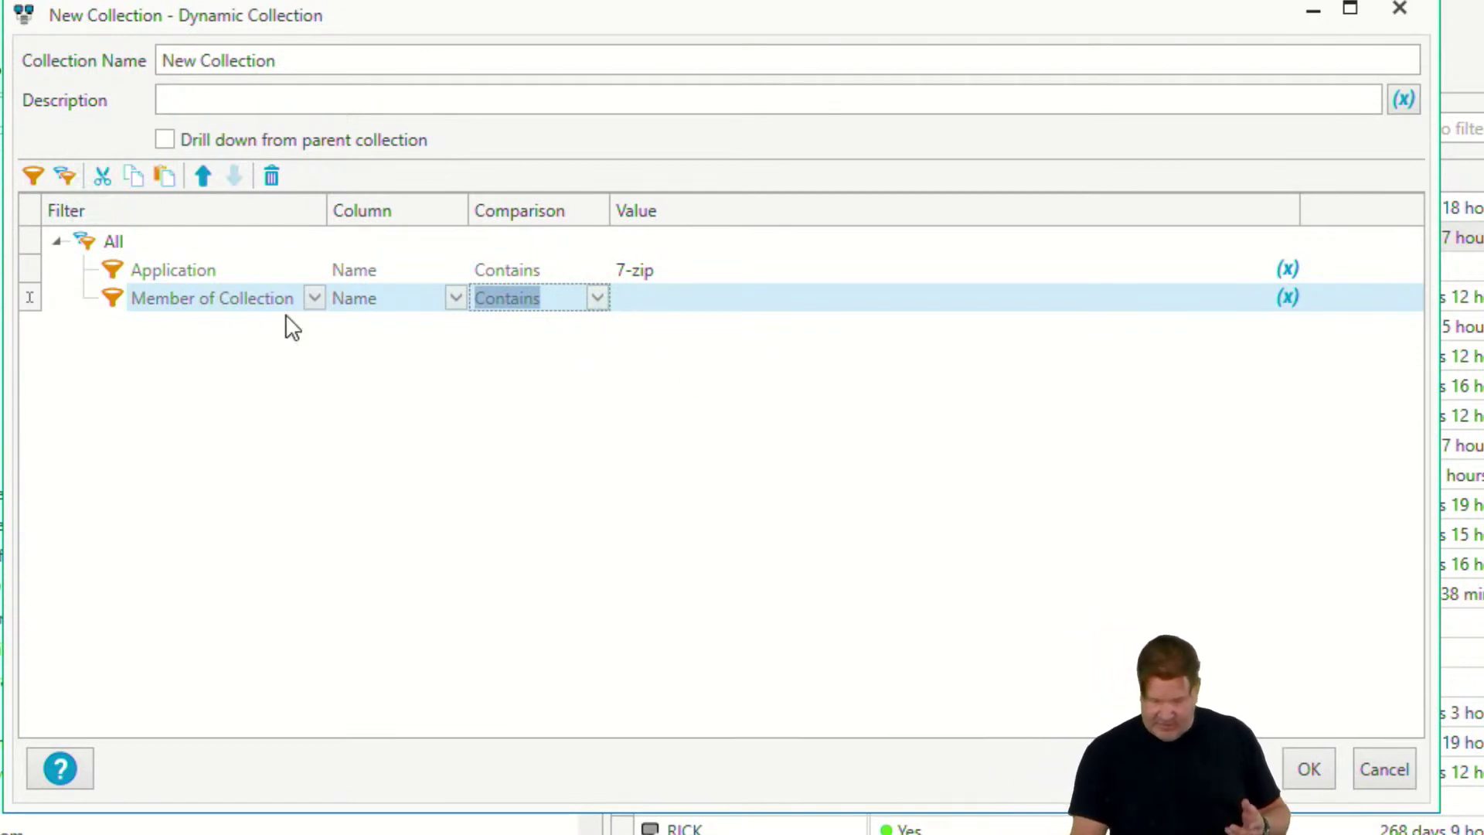
click(598, 298)
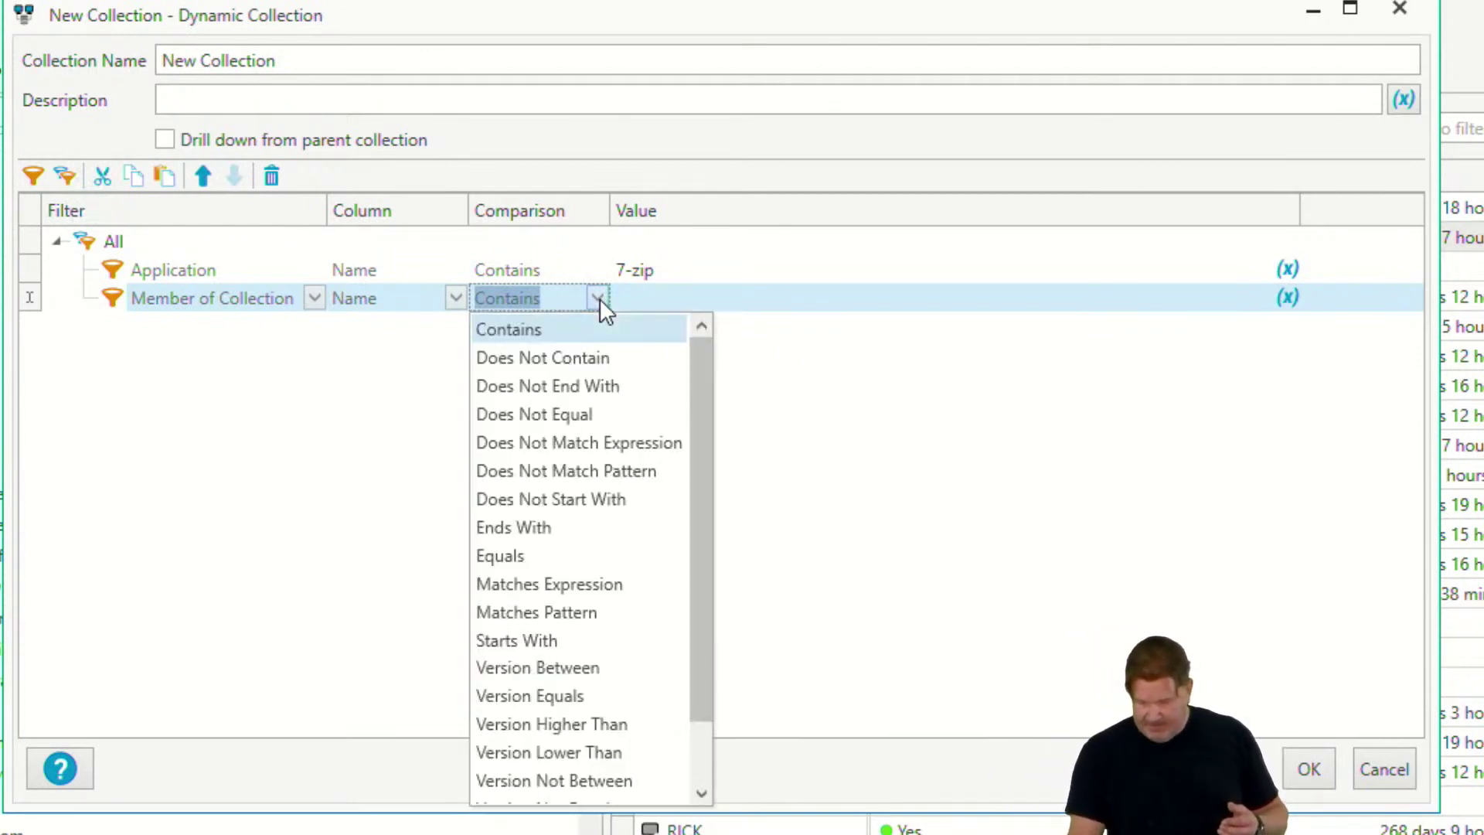
click(562, 328)
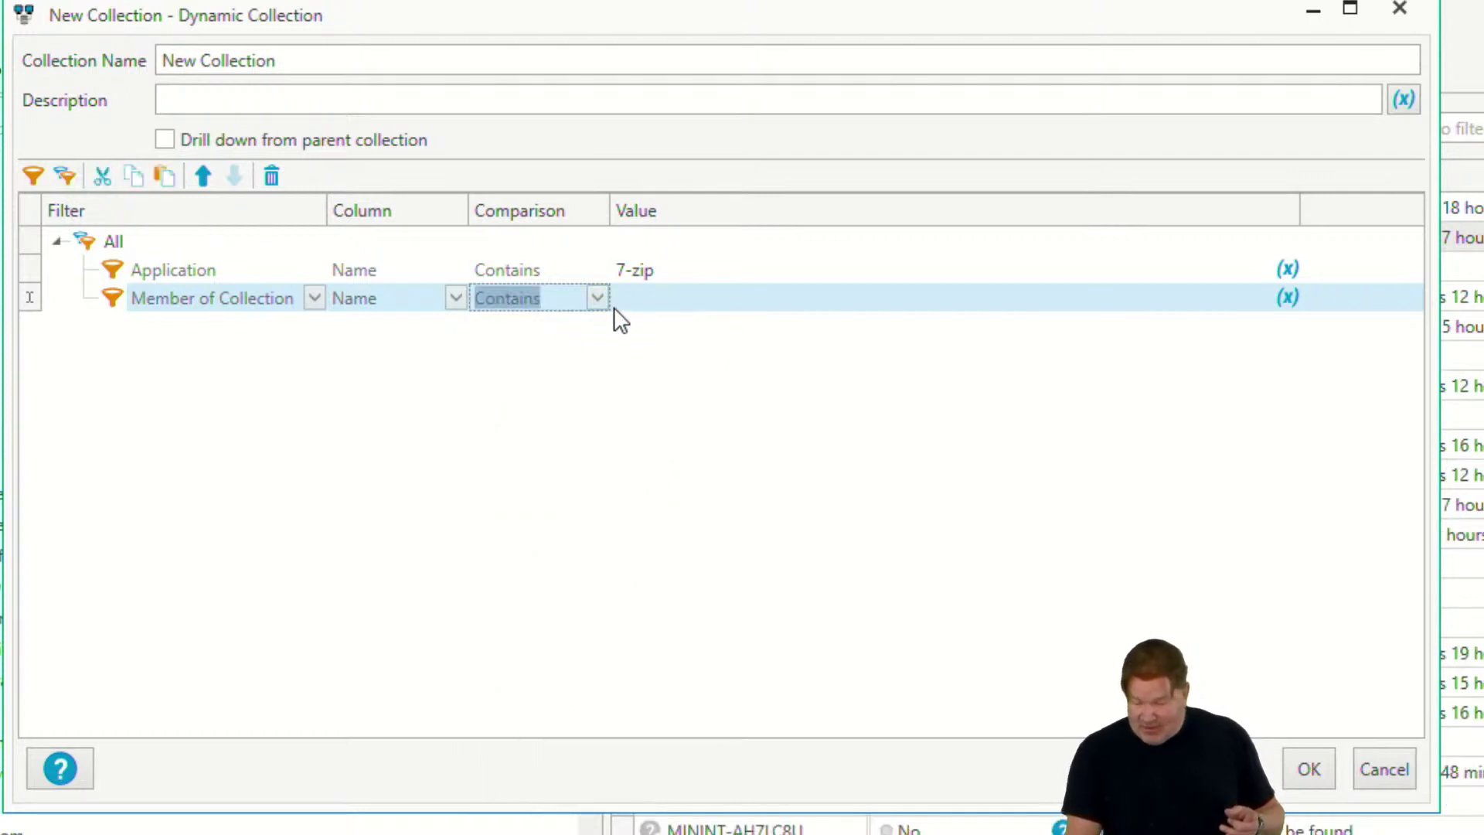
click(640, 298)
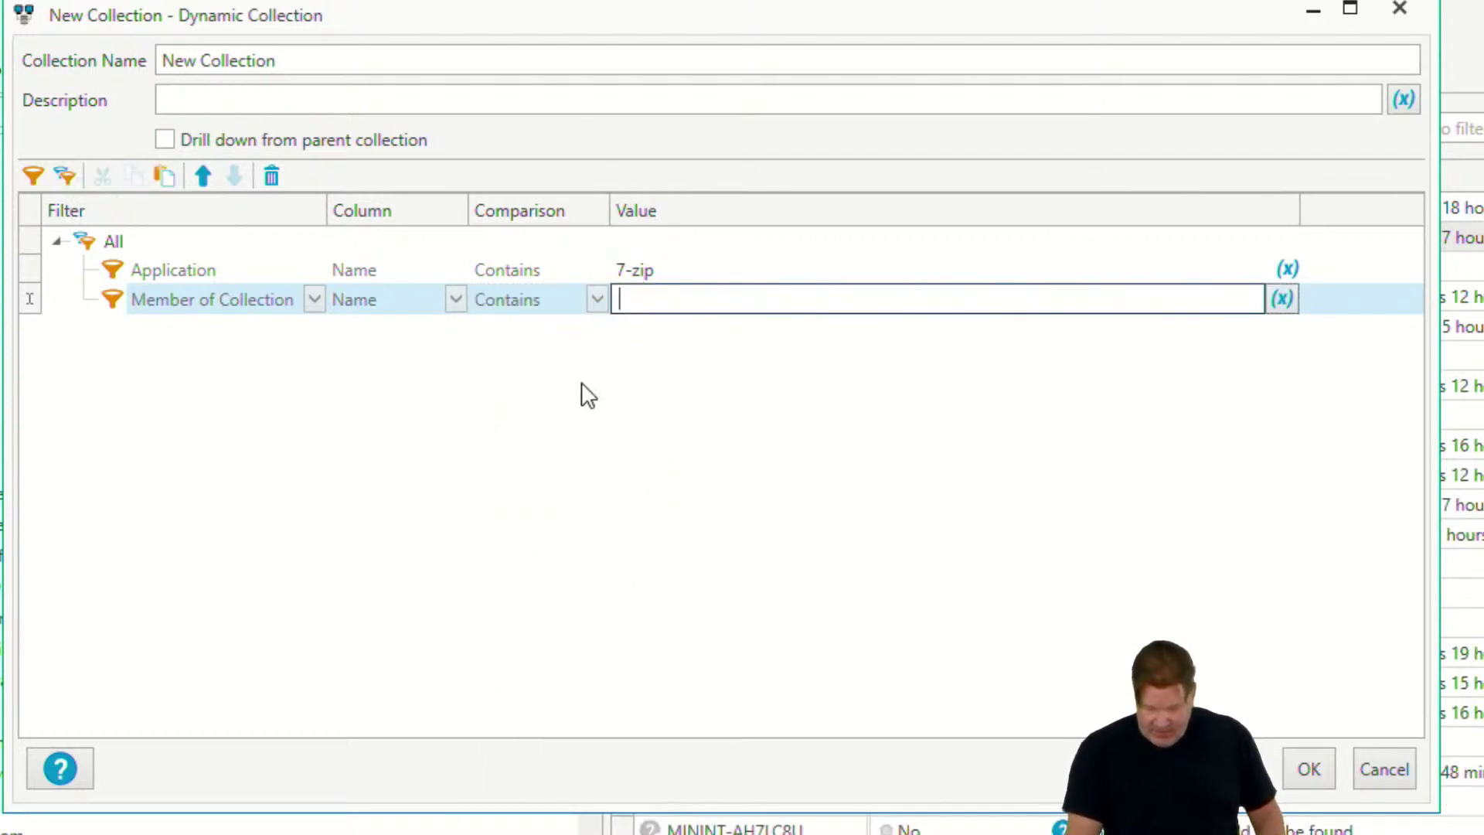
text(No)
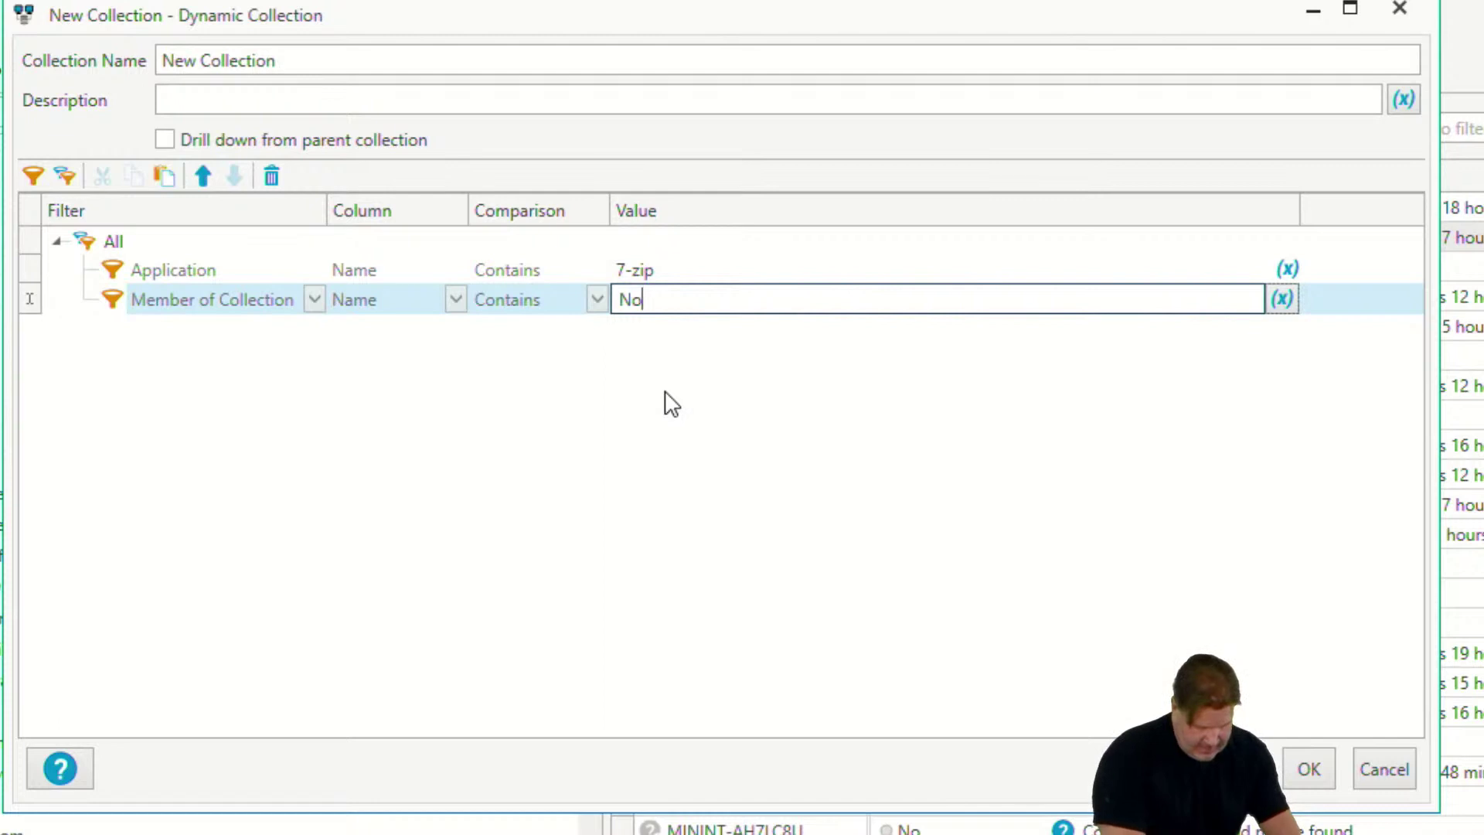
text( update)
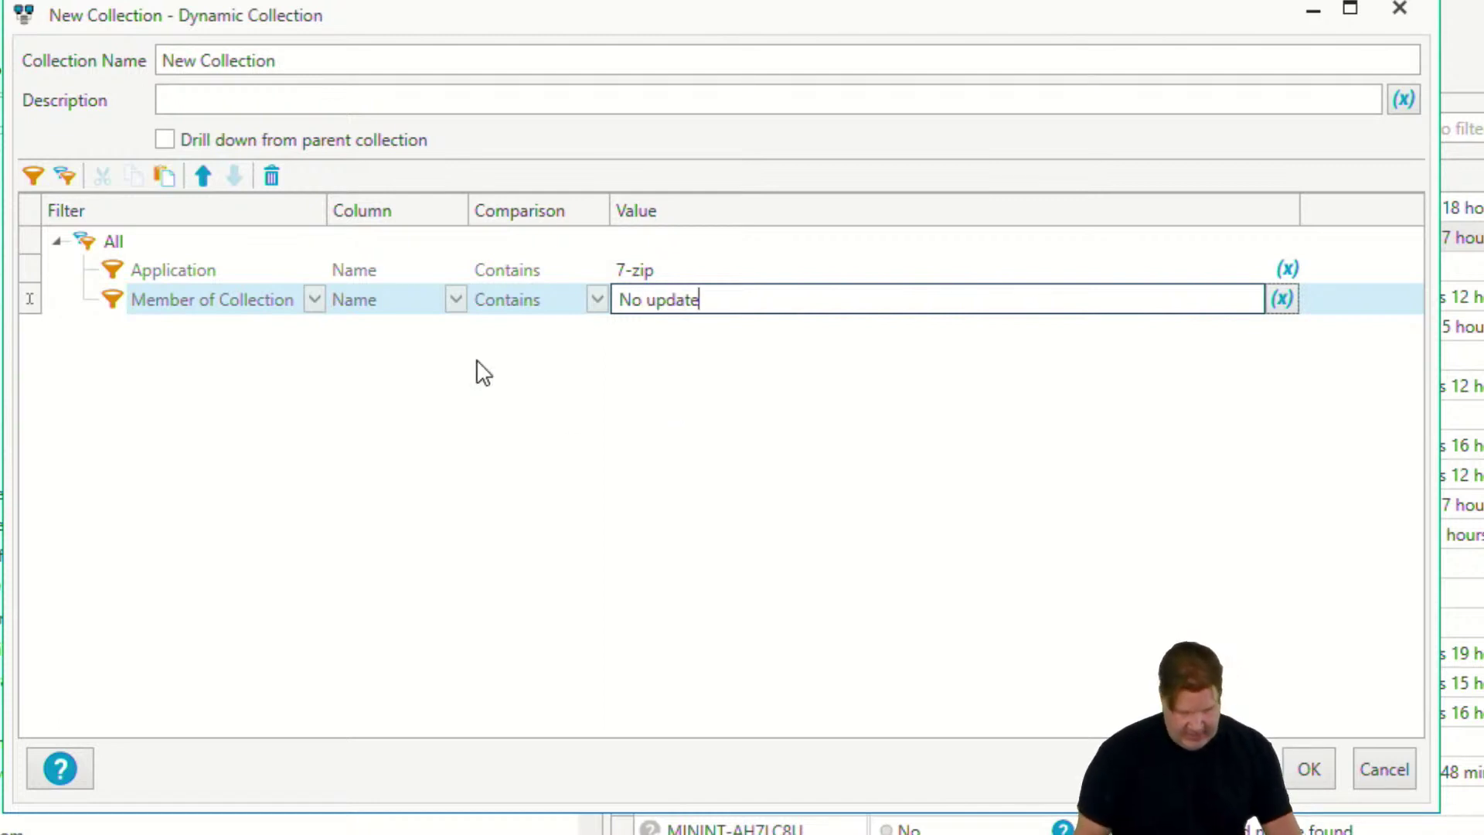
Step: Add a blank filter and a nested All group, and move the No update Member of Collection filter into that group
click(34, 177)
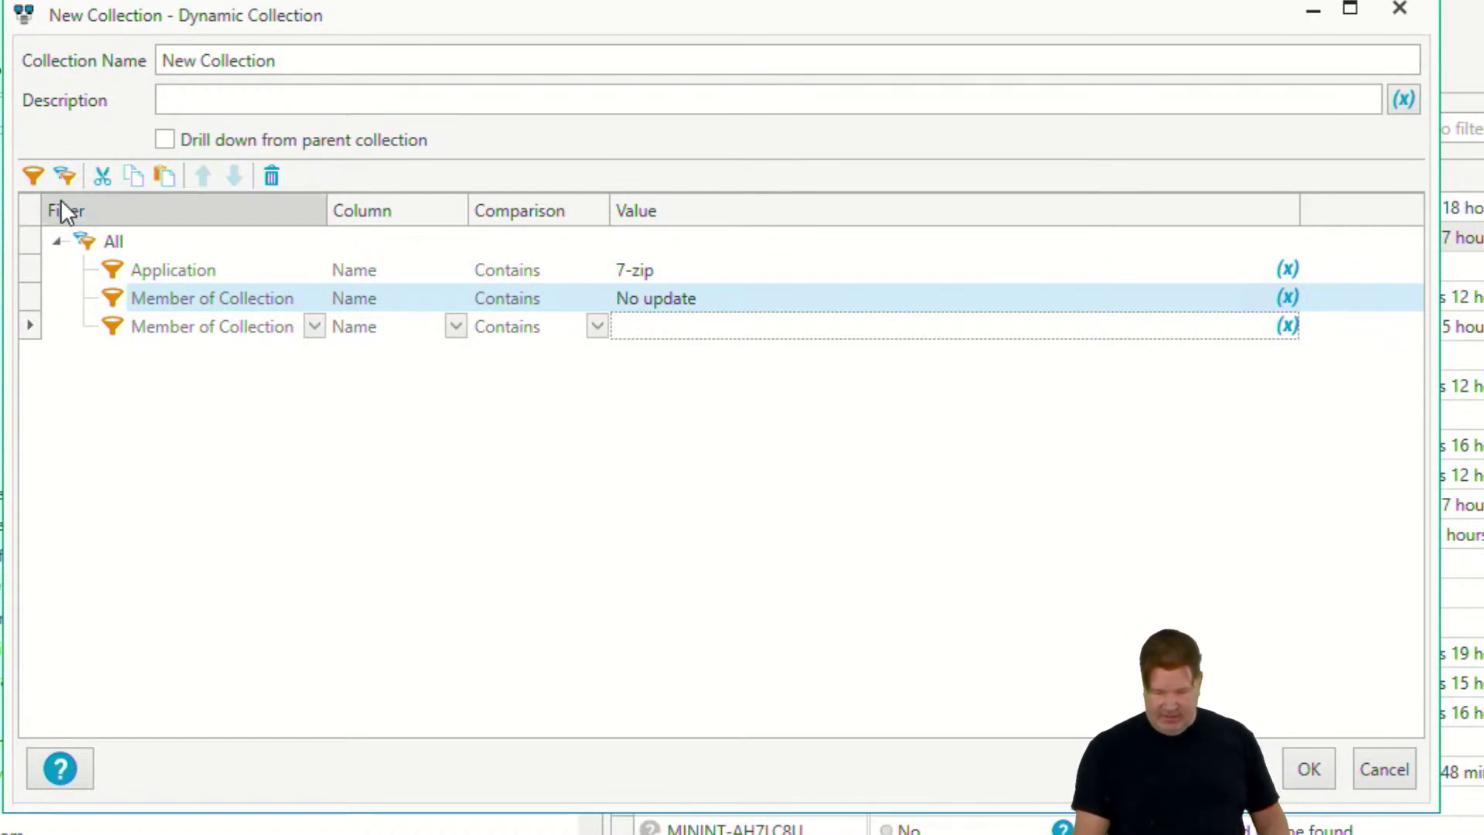
click(65, 176)
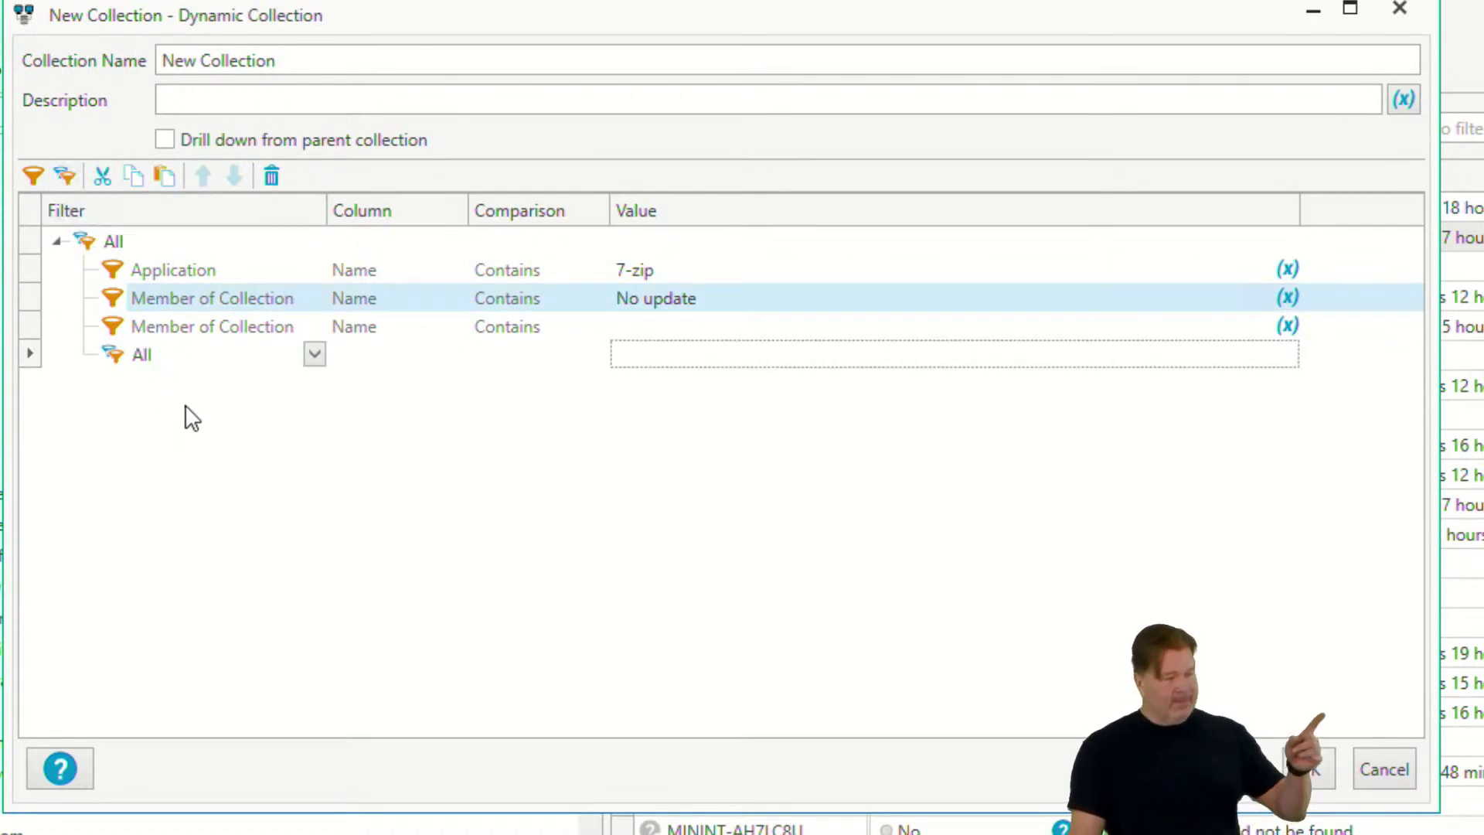
click(290, 298)
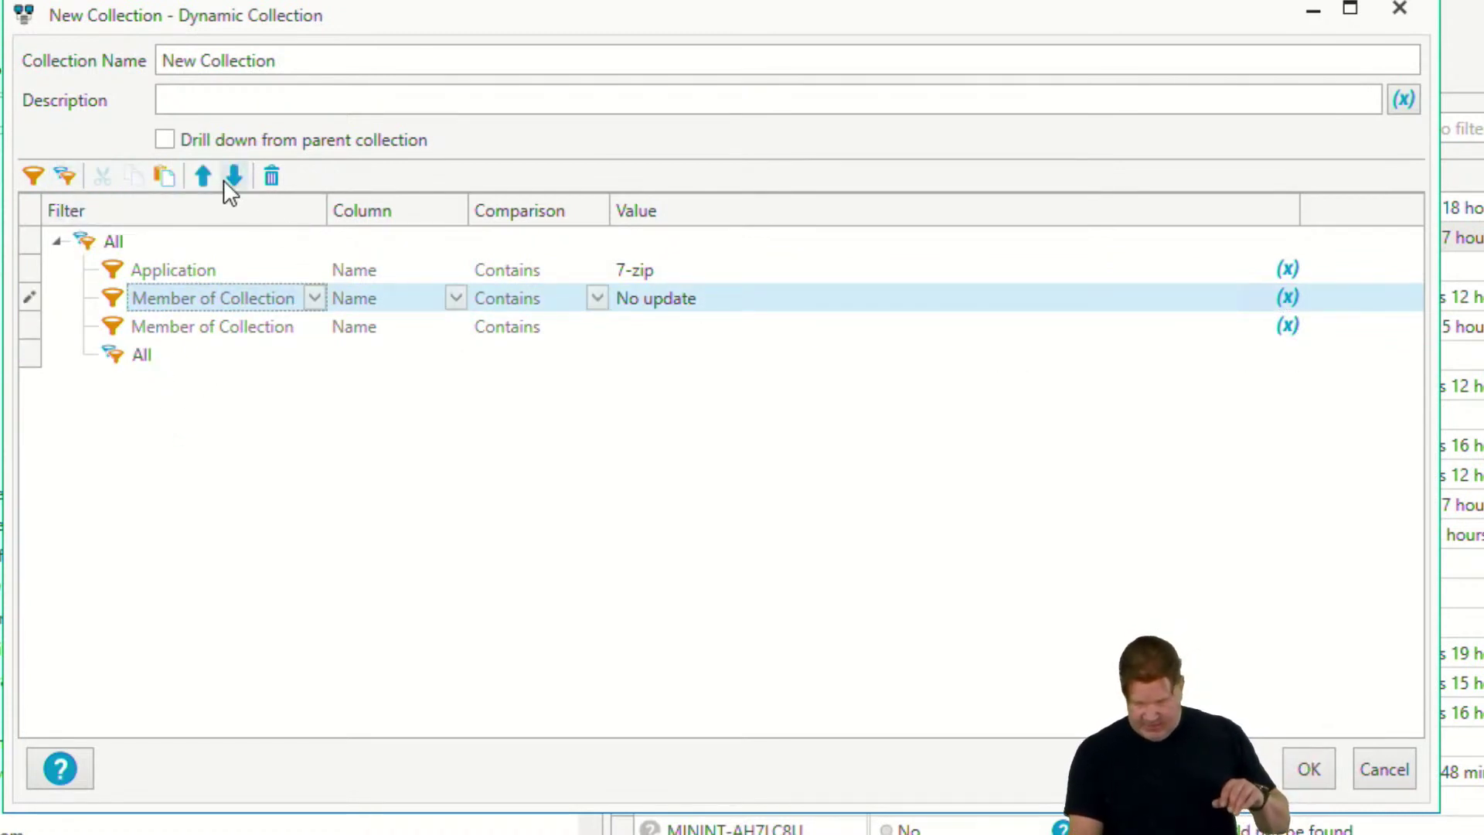
click(237, 176)
click(237, 177)
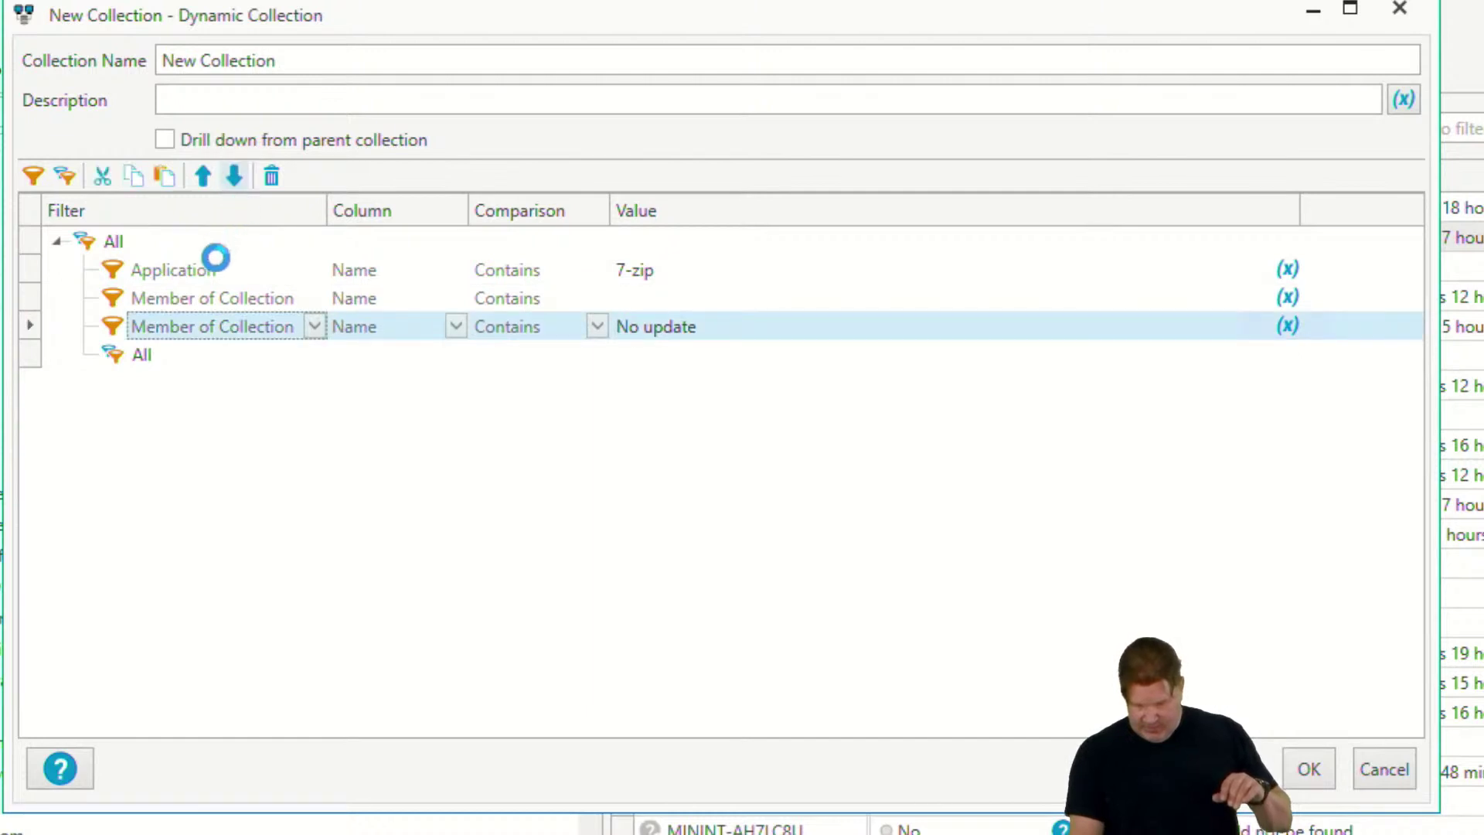
Step: Delete the blank Member of Collection filter from the new collection's filter list
click(196, 299)
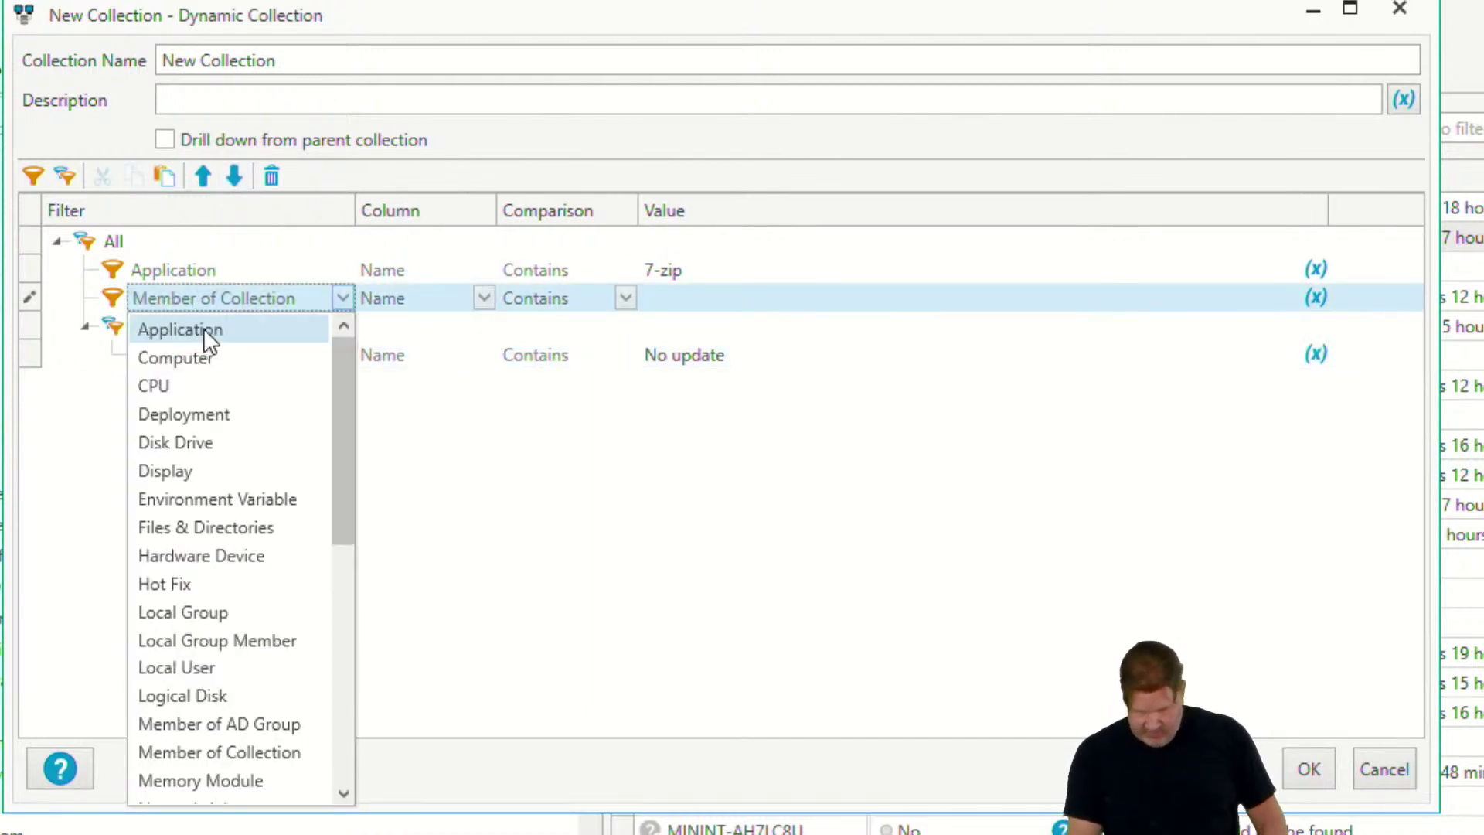
click(34, 301)
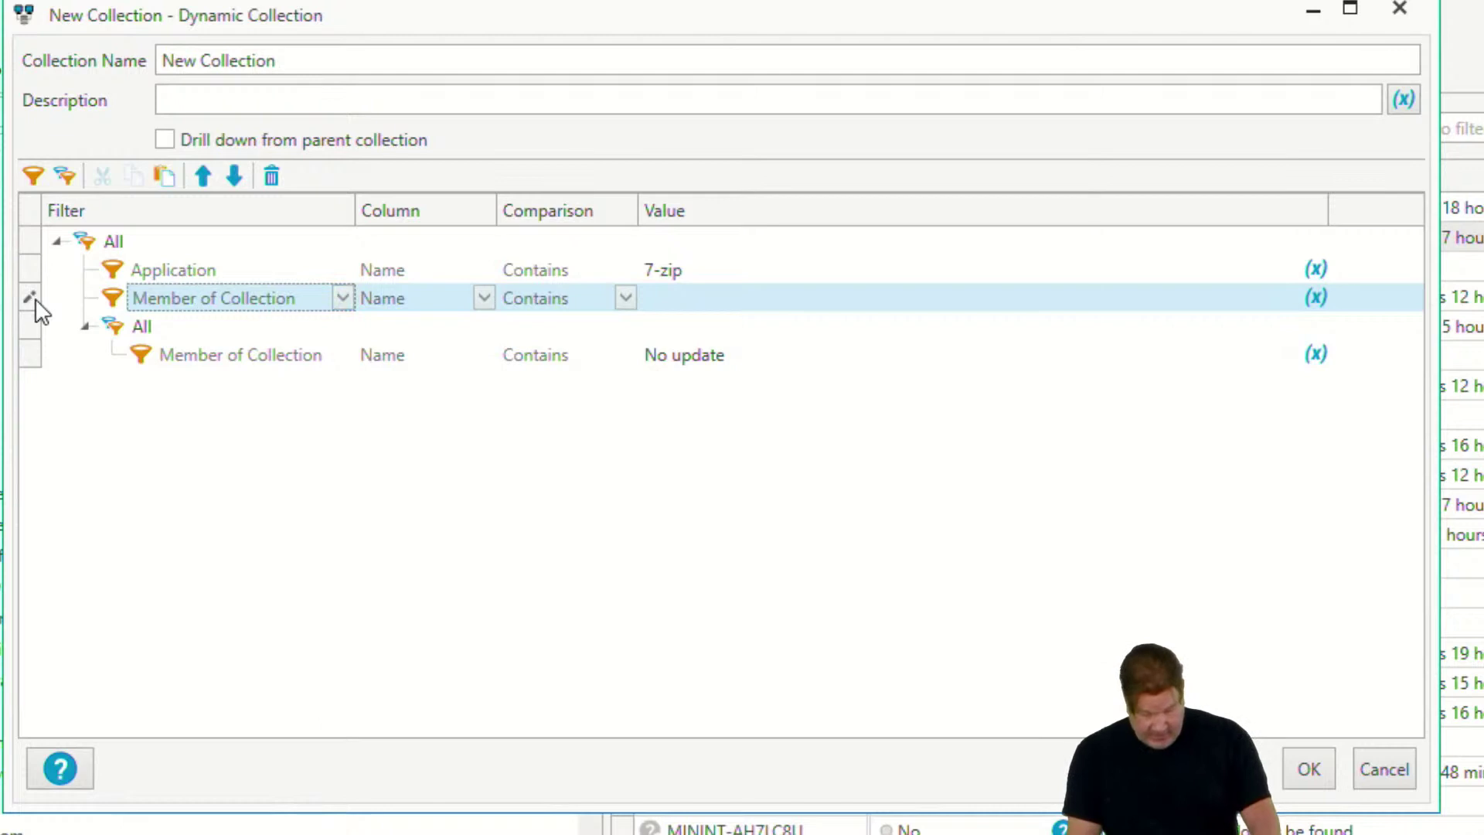
click(37, 302)
click(46, 308)
click(32, 300)
key(Delete)
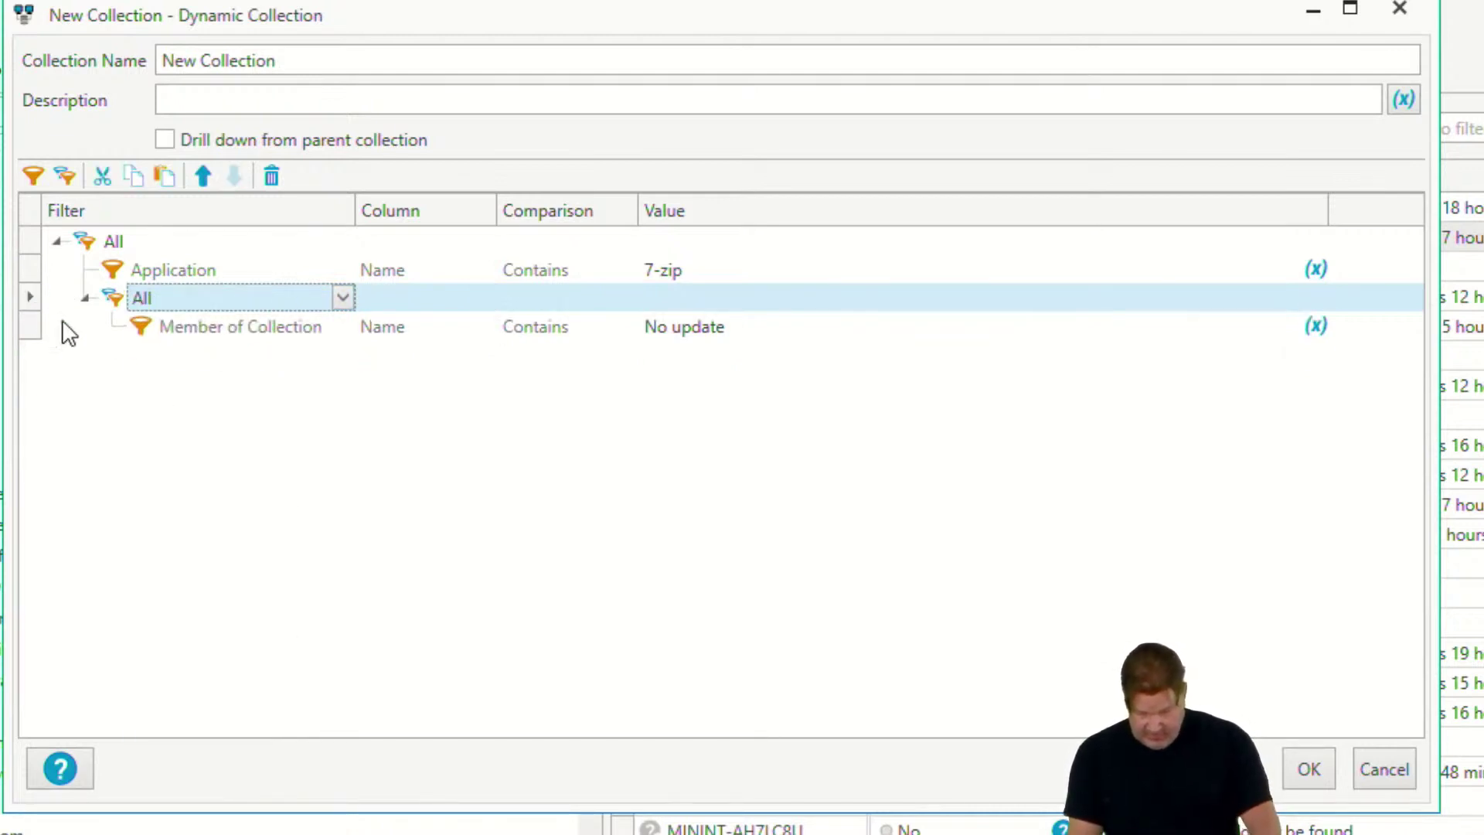
Step: Set the nested group holding the No update filter to Not Any and close the new collection window
click(343, 300)
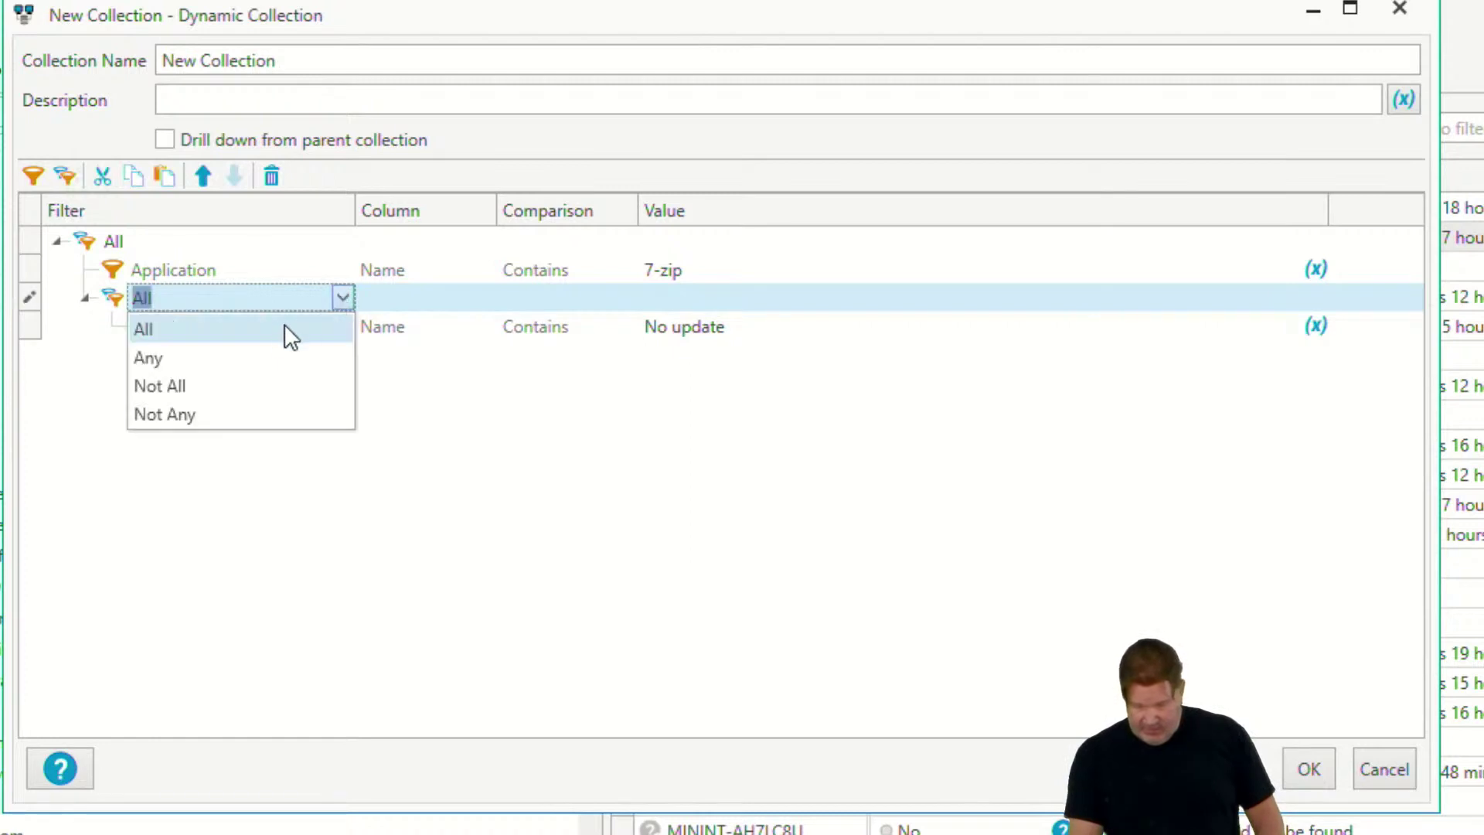
click(197, 418)
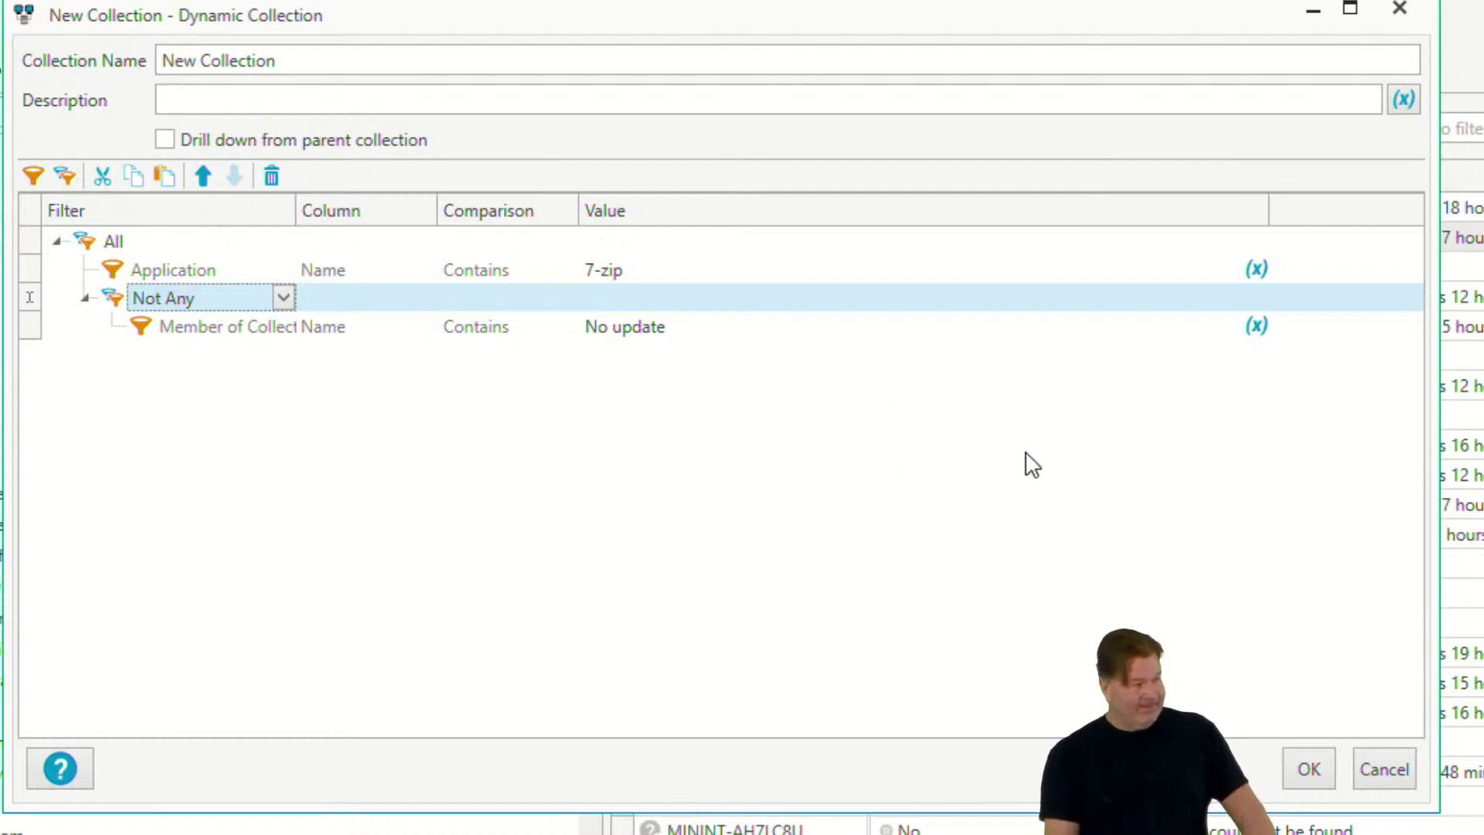
click(1401, 9)
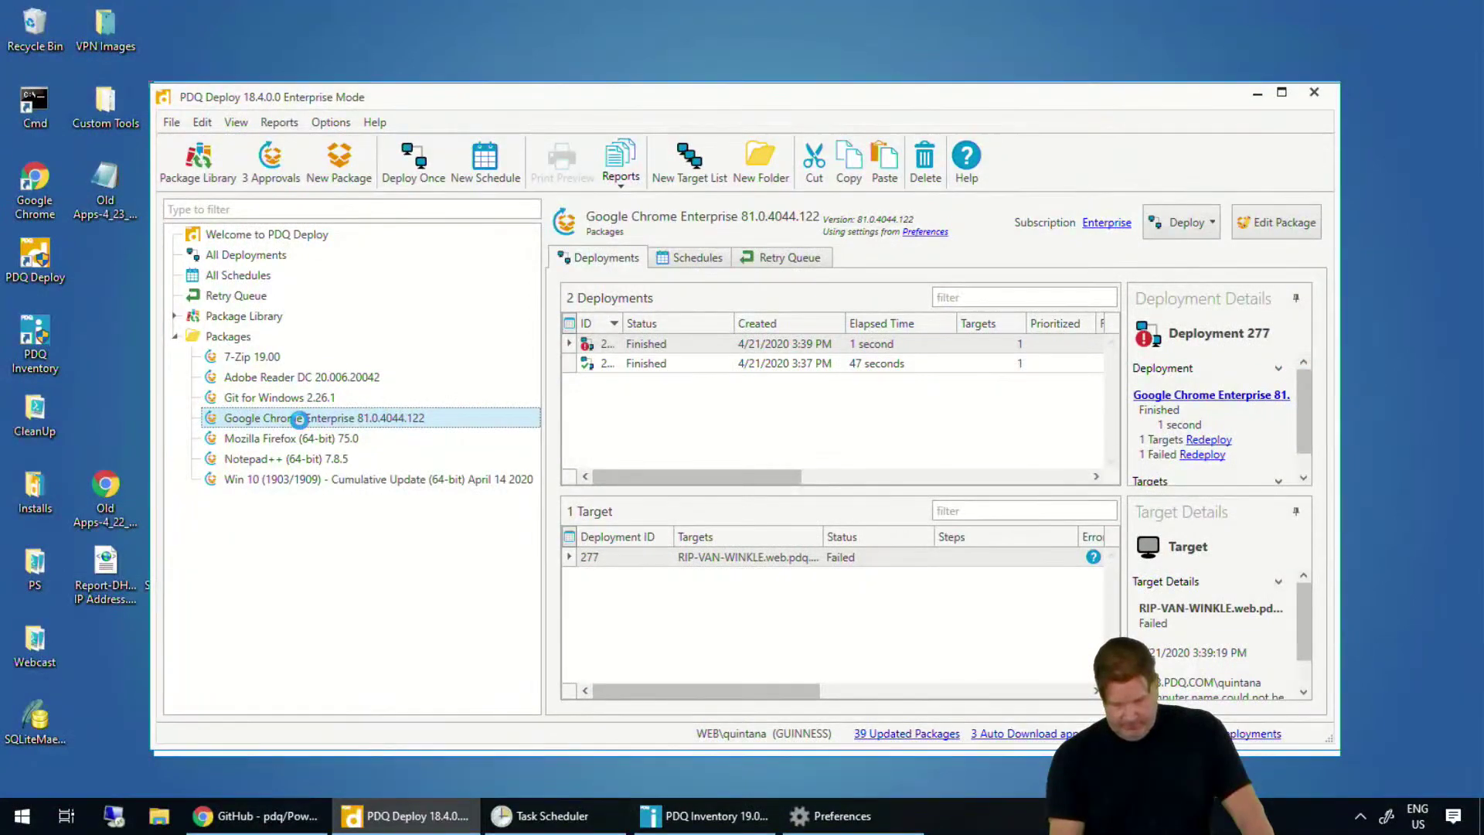
Step: In PDQ Deploy, open the Google Chrome Enterprise 81.0.4044.122 package, examine its Install Chrome (32-bit) step and close the package
double_click(299, 418)
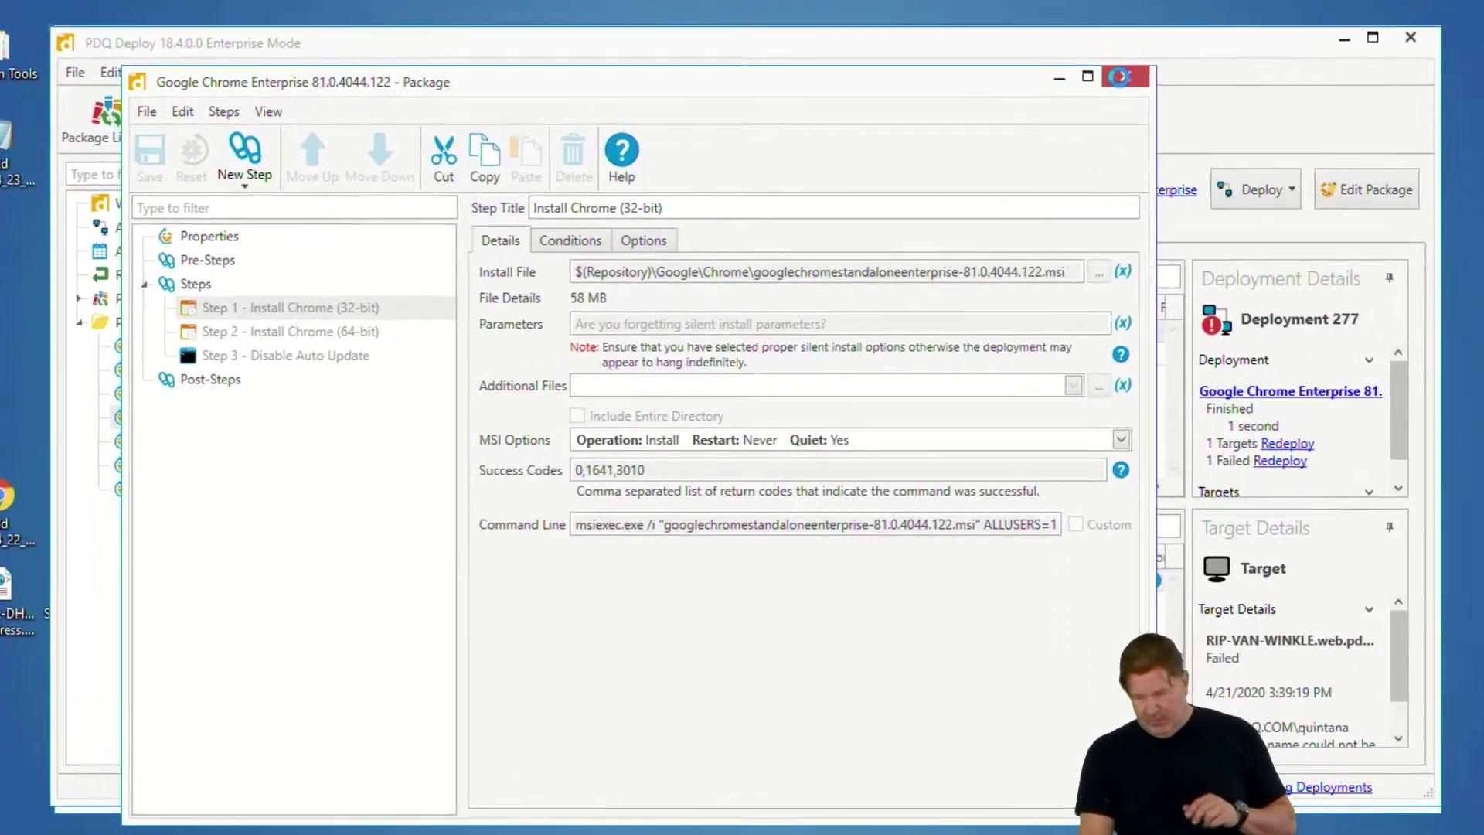
click(1070, 125)
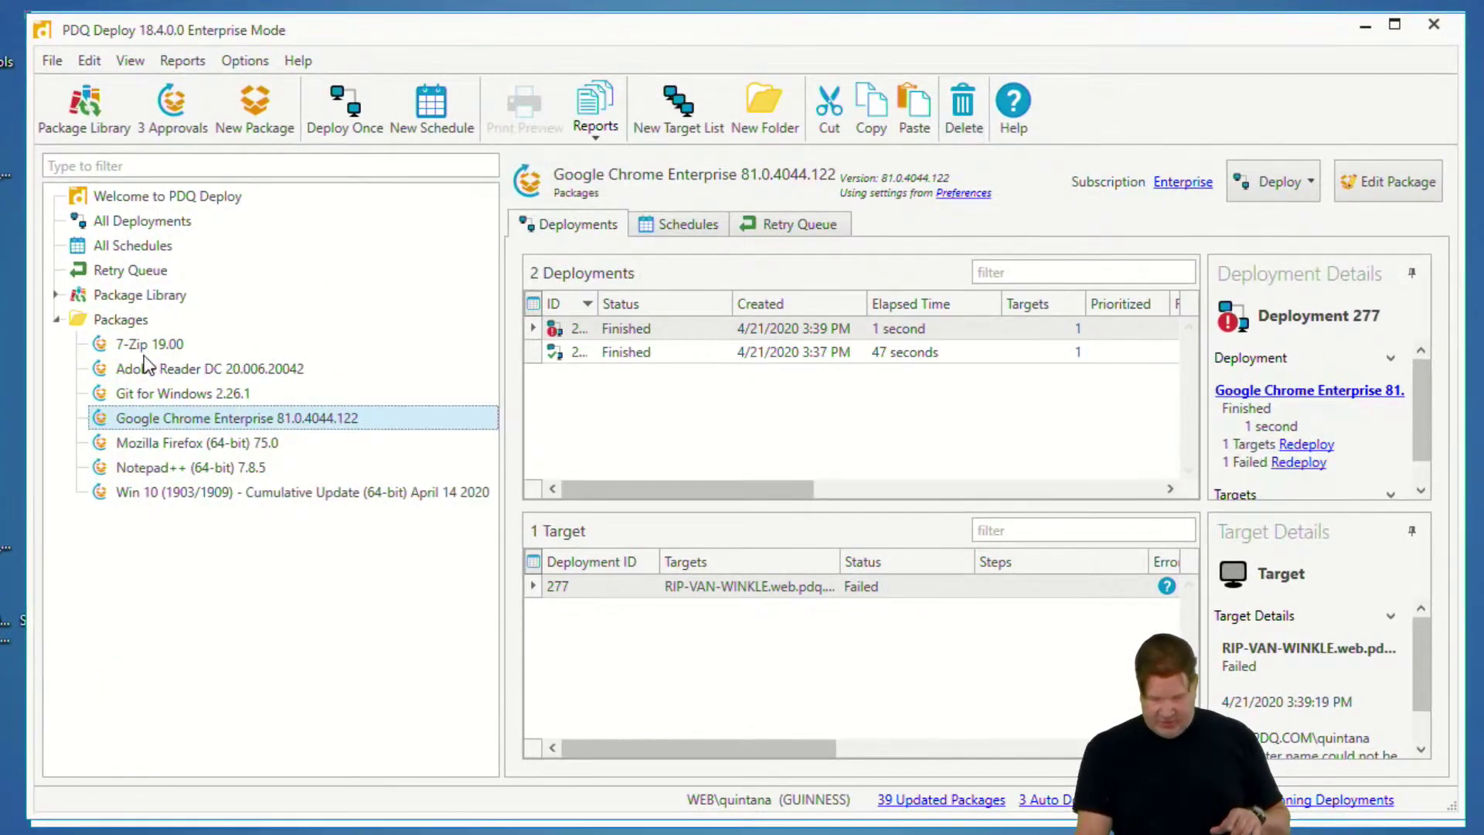
Step: Search the Package Library for chrome and download the Google Chrome Enterprise package as an Auto Download
click(143, 294)
drag(1328, 231, 1228, 225)
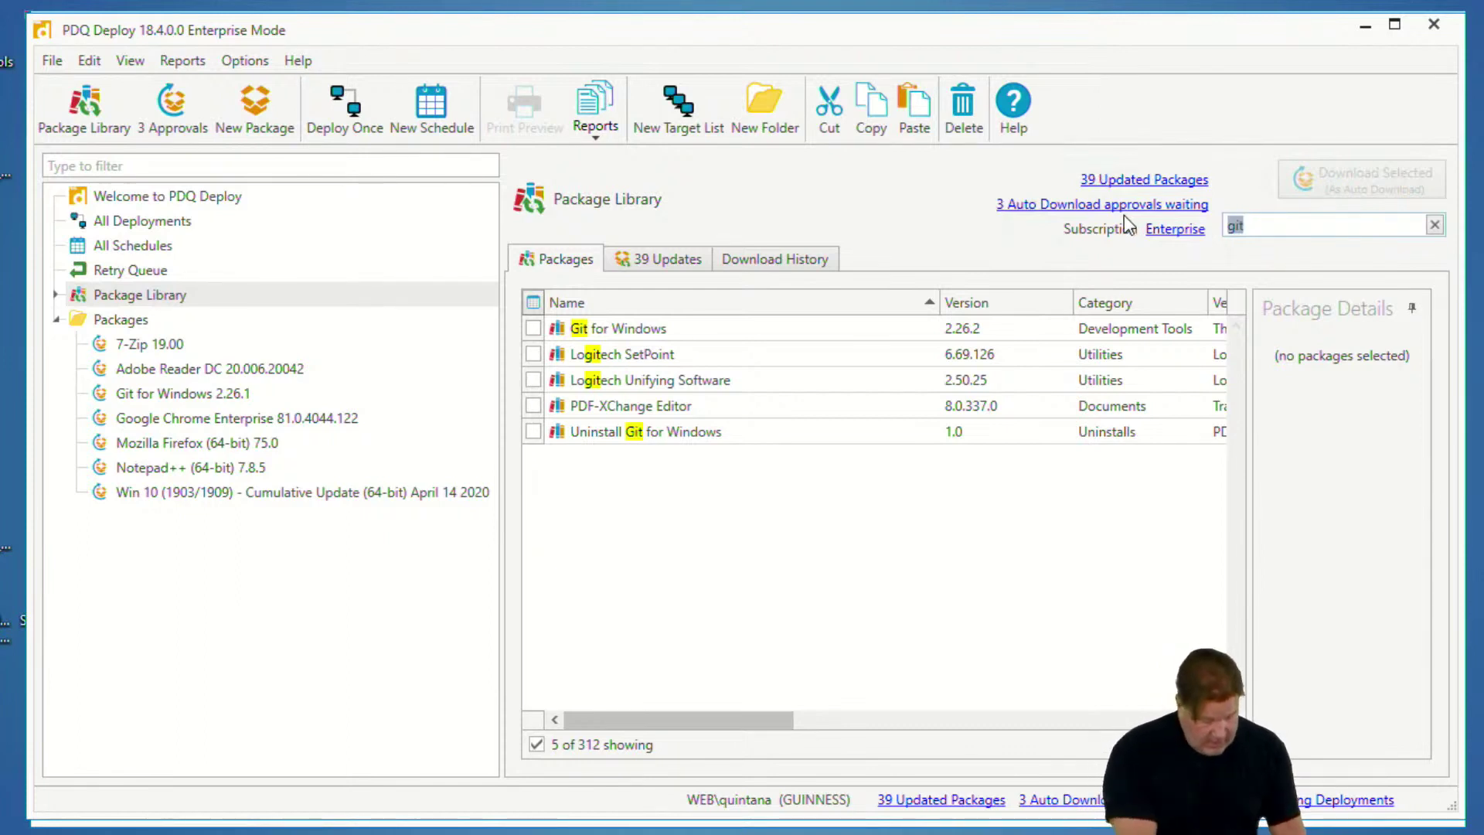
text(chrome)
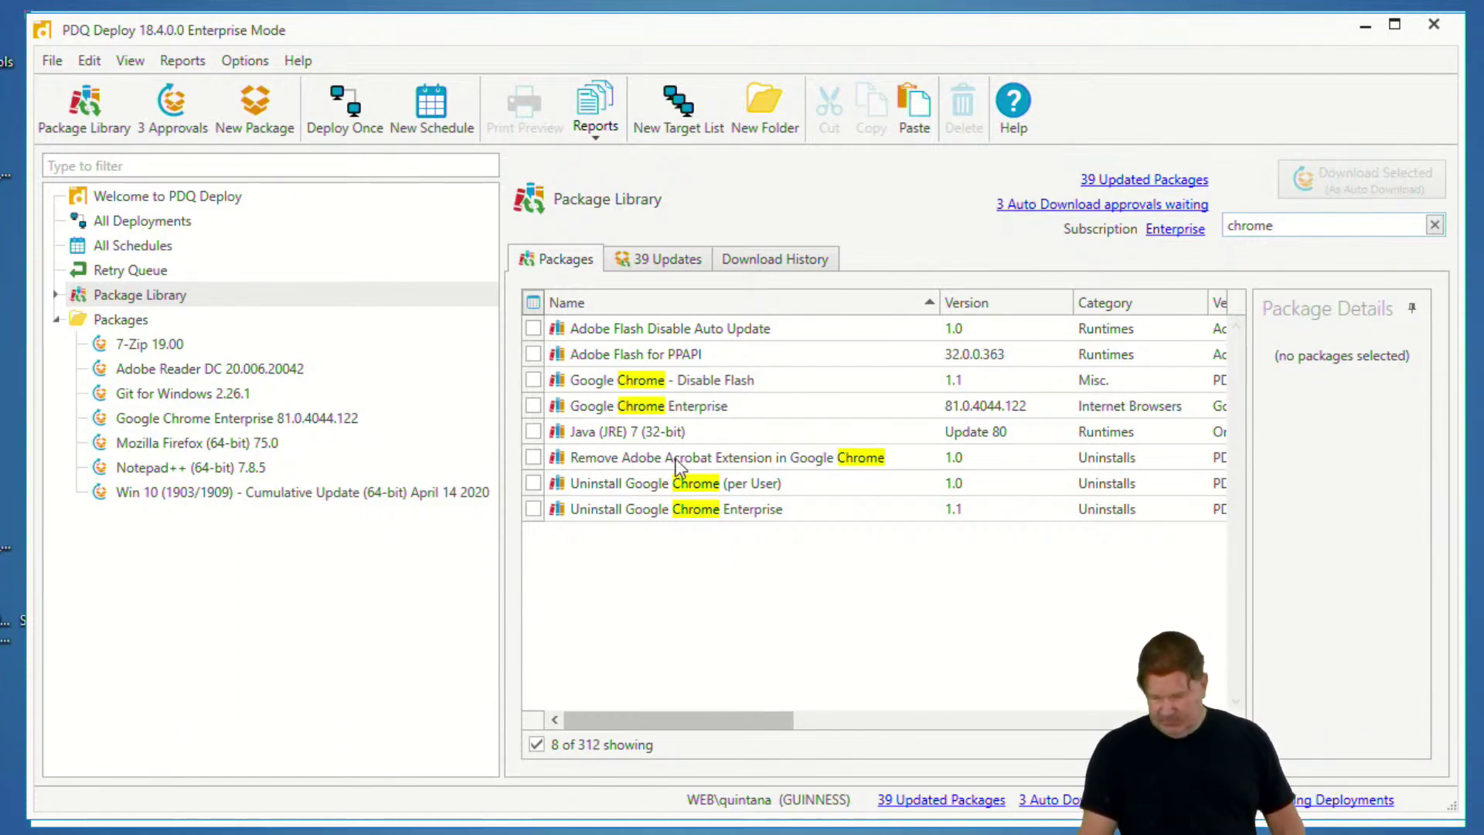
click(535, 407)
click(1334, 173)
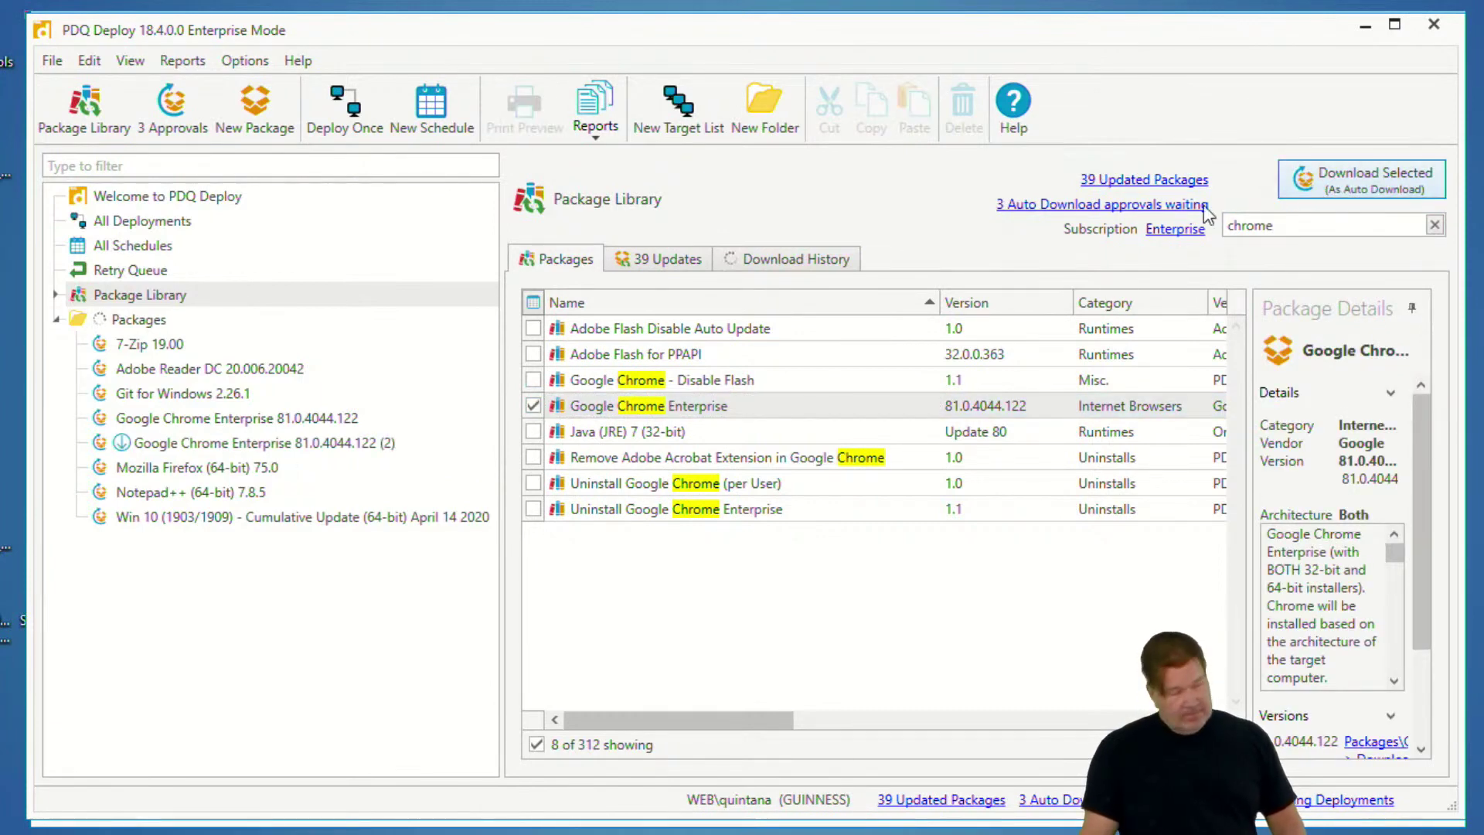